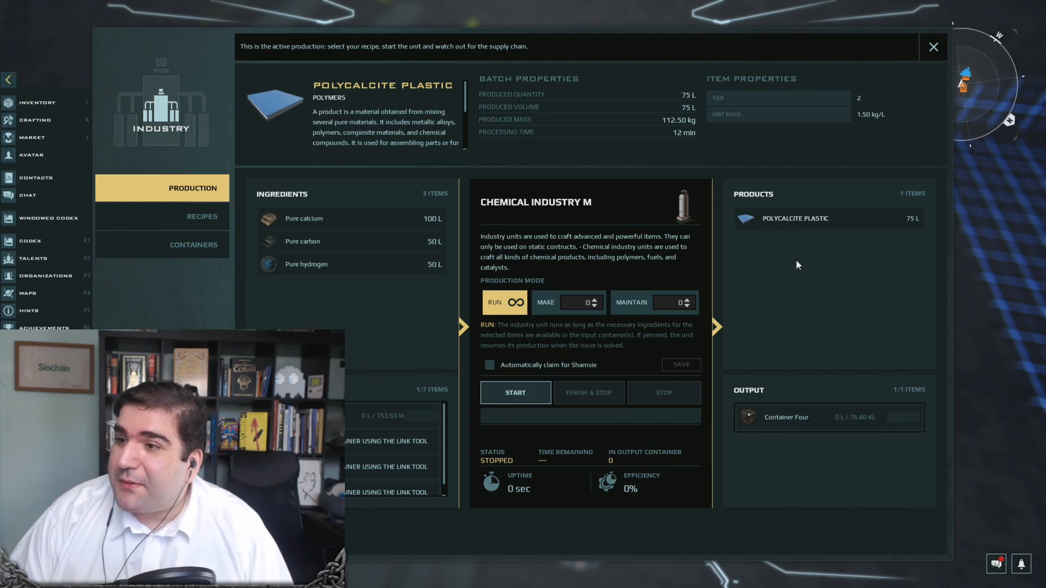
Switch to the browser and open the Warp Cells Factory diagram from the "warpcell factory for 1.6 mil images" Reddit post at full size
key("alt+Tab")
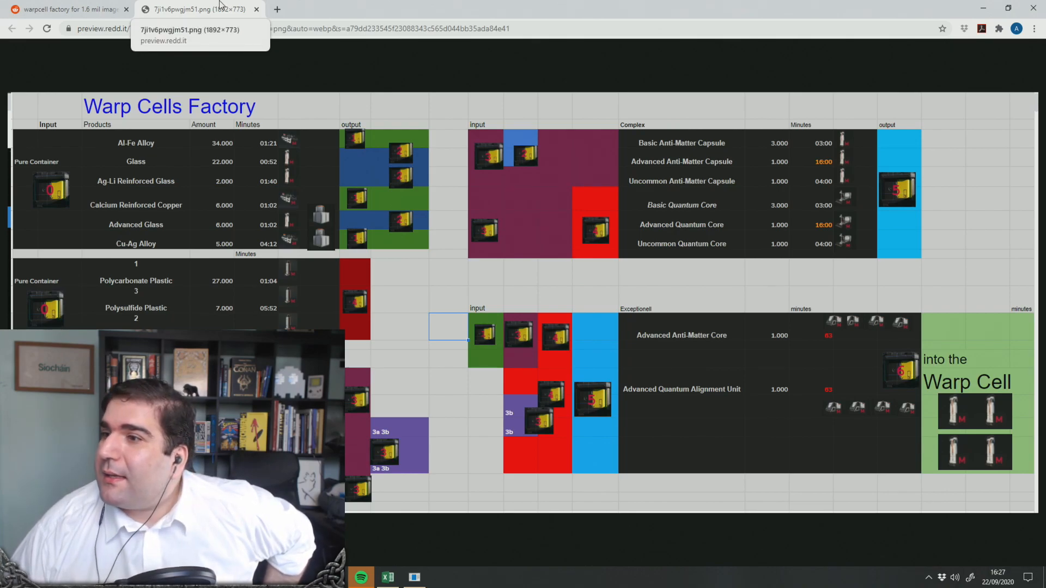
left_click(70, 4)
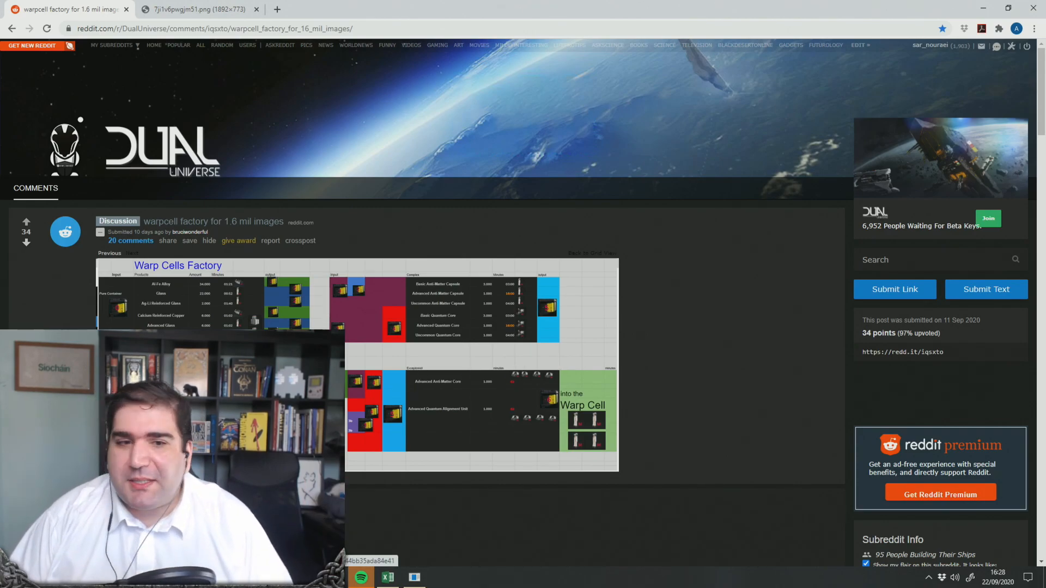
left_click(376, 338)
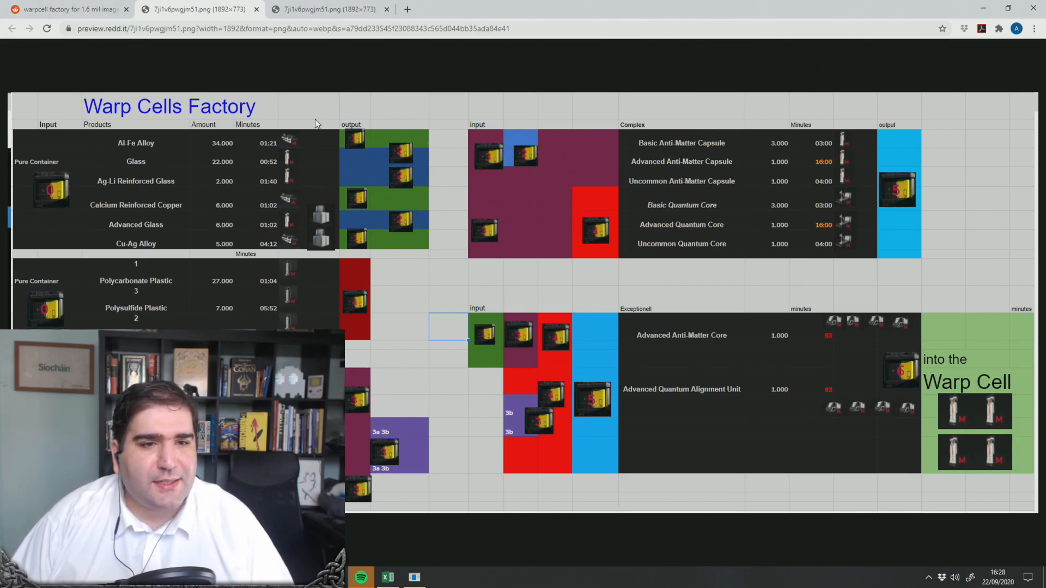
Return to the Reddit post, highlight its web address and look over the embedded factory diagram
left_click(131, 9)
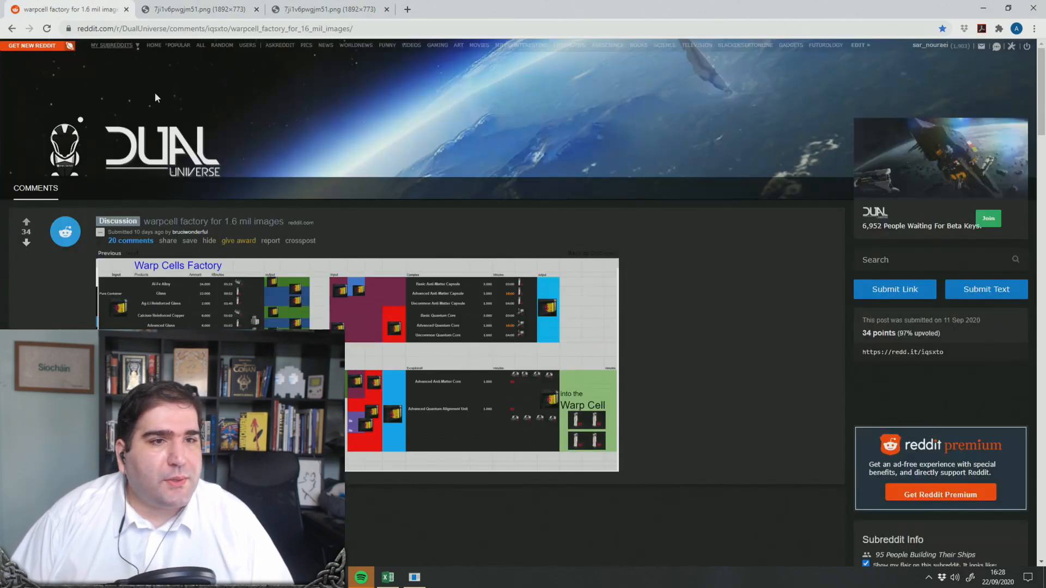
key("ctrl+l")
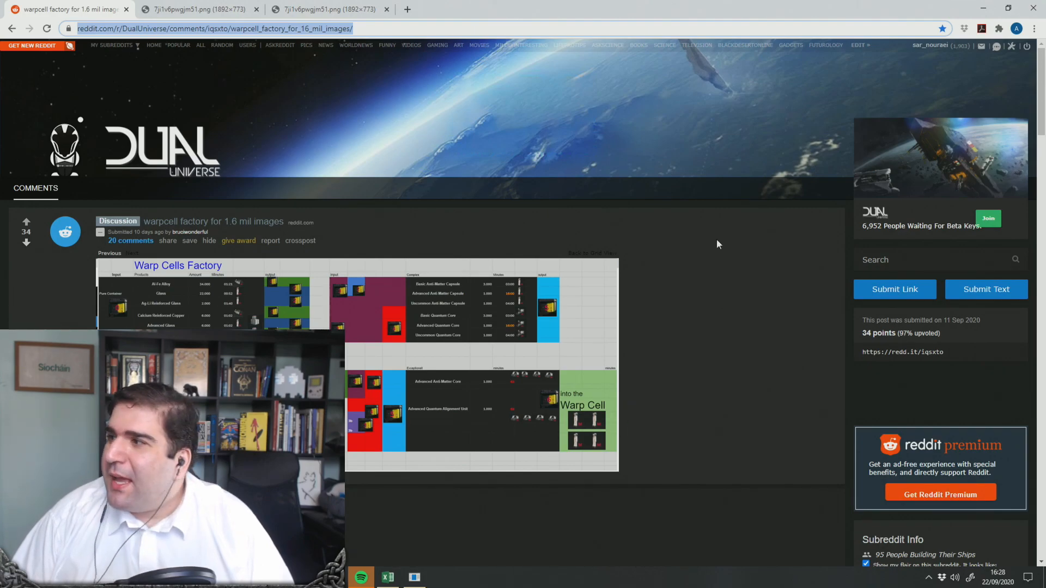
left_click(710, 260)
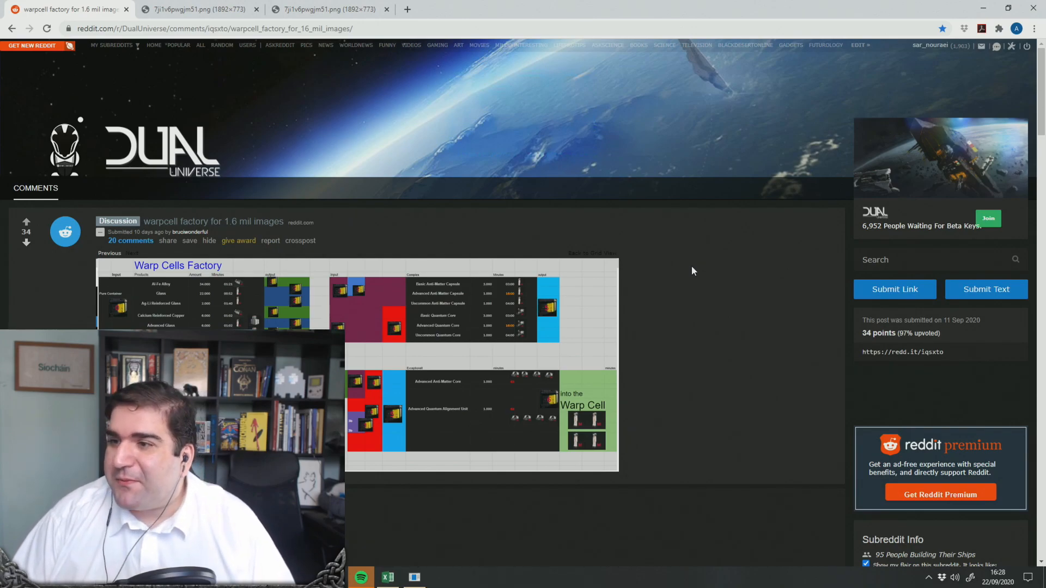
scroll(693, 267, "down", 1)
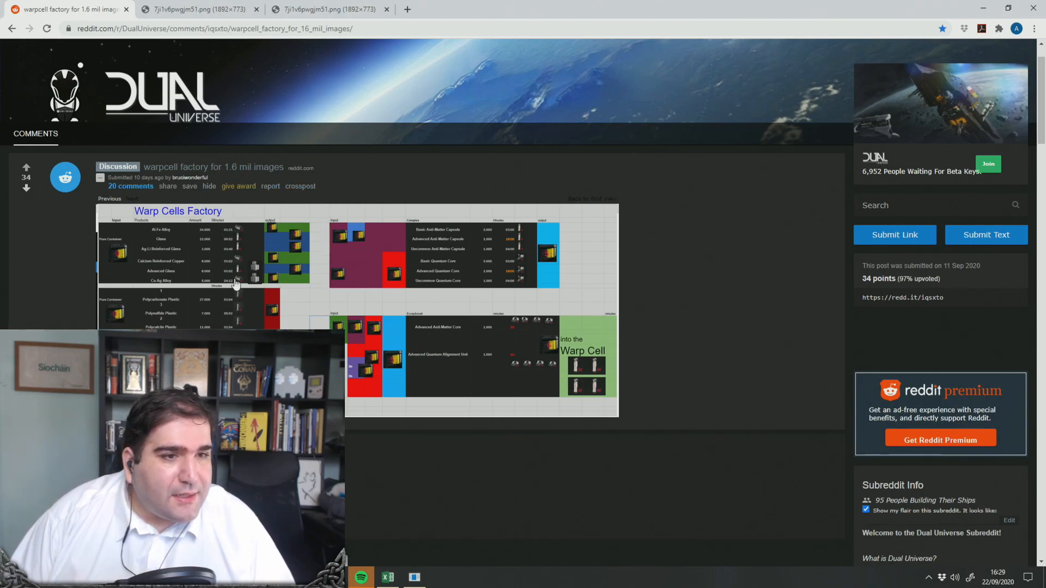
scroll(314, 263, "up", 1)
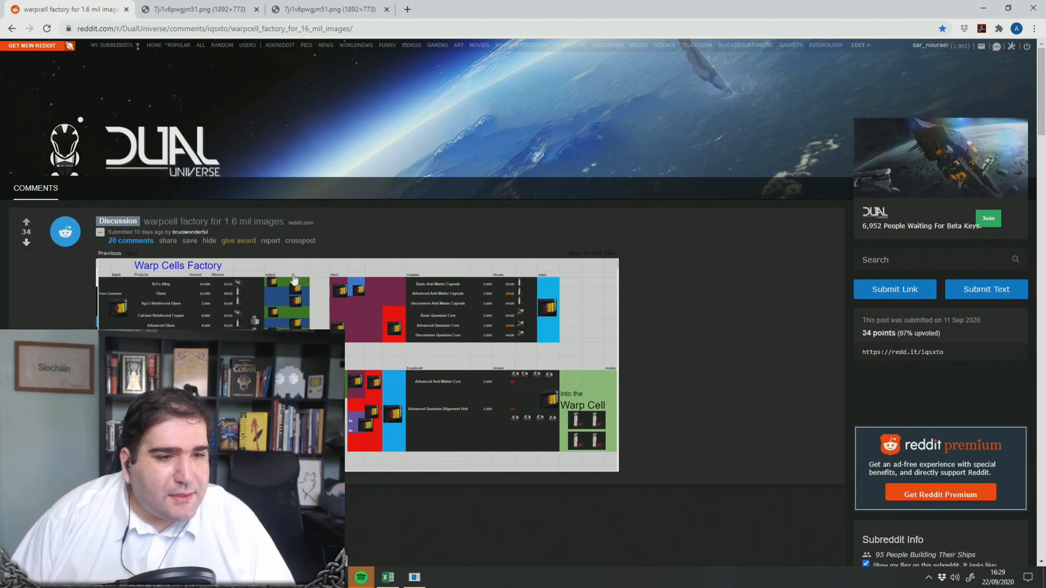
Reopen the diagram at full size, then close the duplicate diagram tabs, keeping only one
left_click(293, 279)
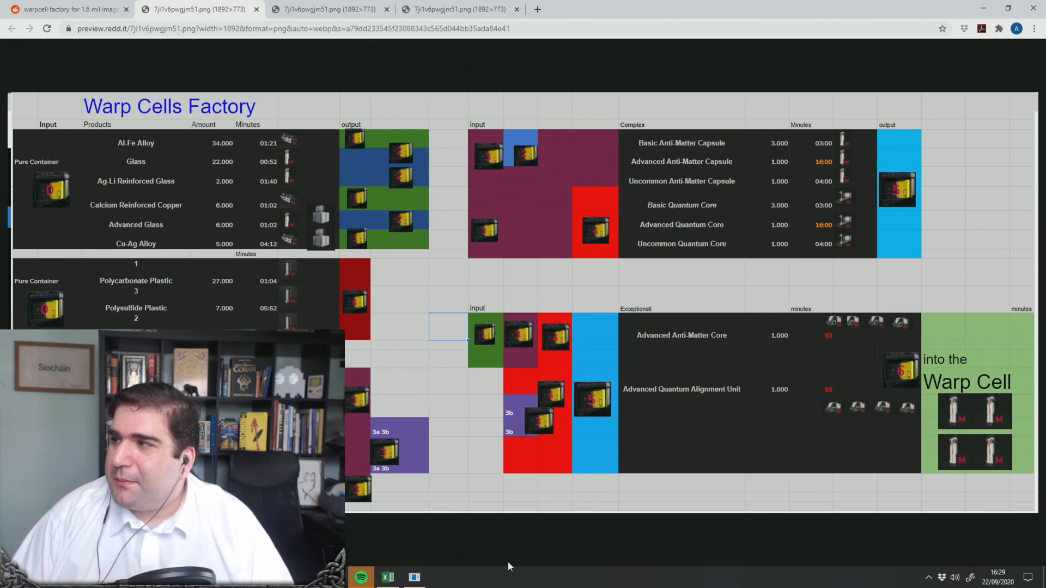
middle_click(429, 7)
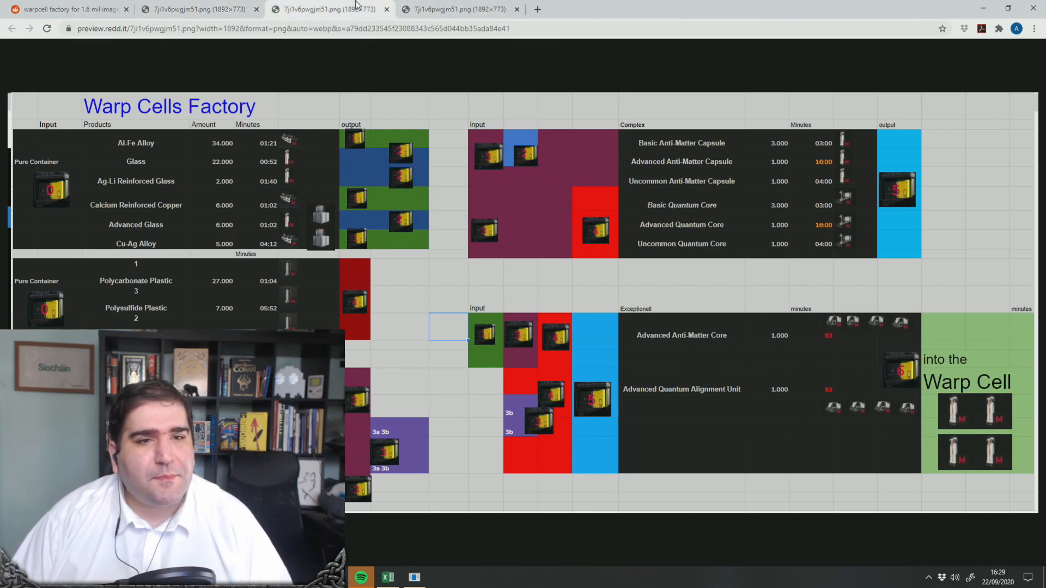
middle_click(351, 8)
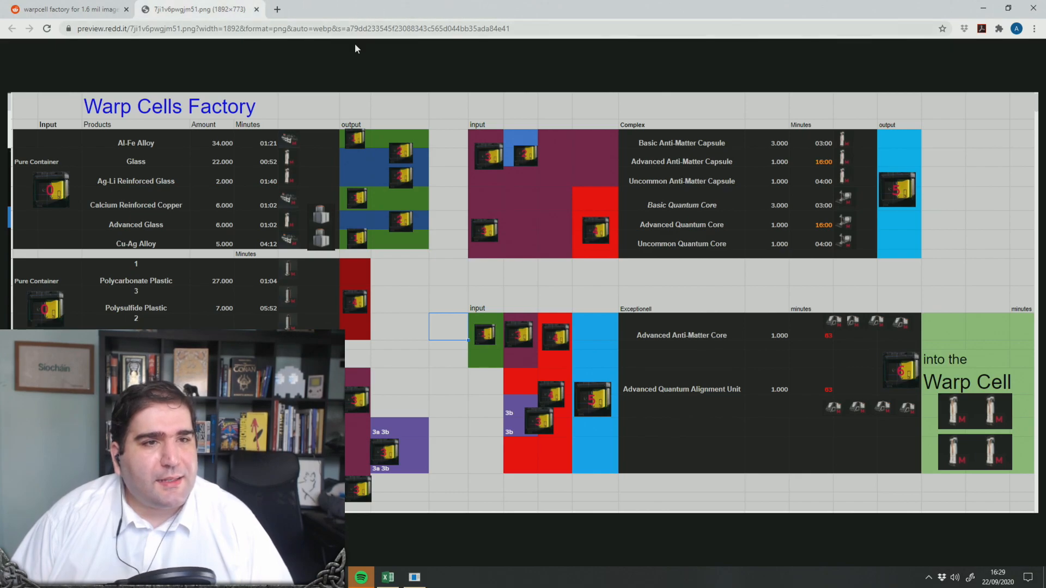
Reload the Reddit post, preview the green ore price table image and return to the image thumbnails
left_click(65, 9)
key("F5")
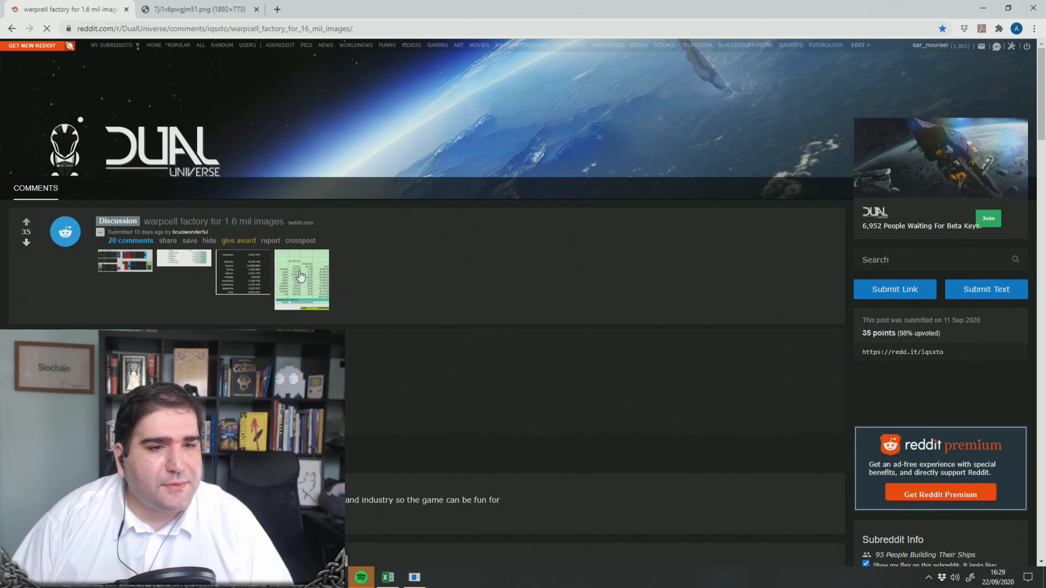
left_click(306, 285)
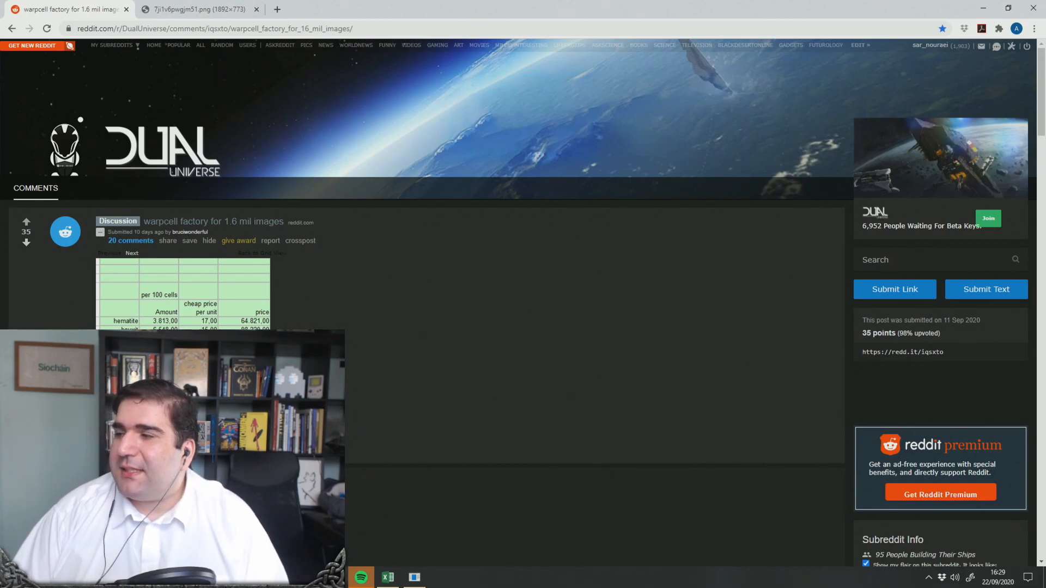
left_click(273, 267)
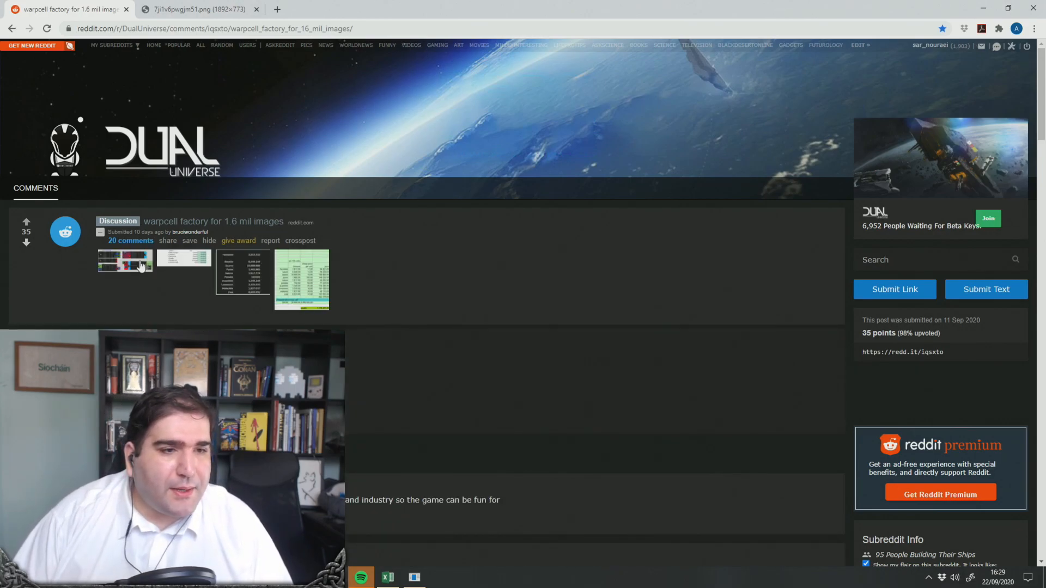
View the full-size Warp Cells Factory diagram and the Reddit post once more, then switch back to Dual Universe
left_click(174, 5)
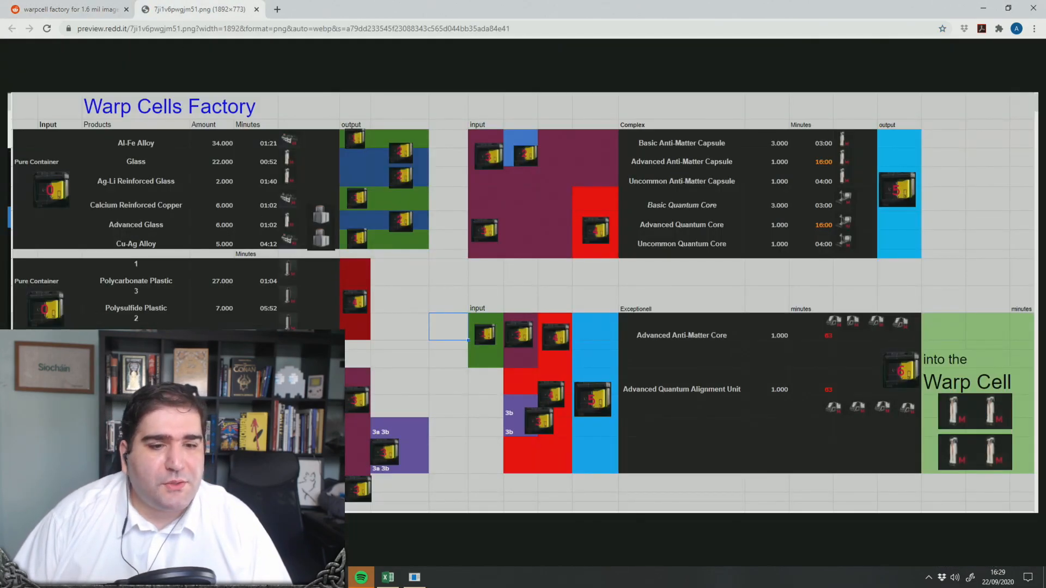
left_click(96, 8)
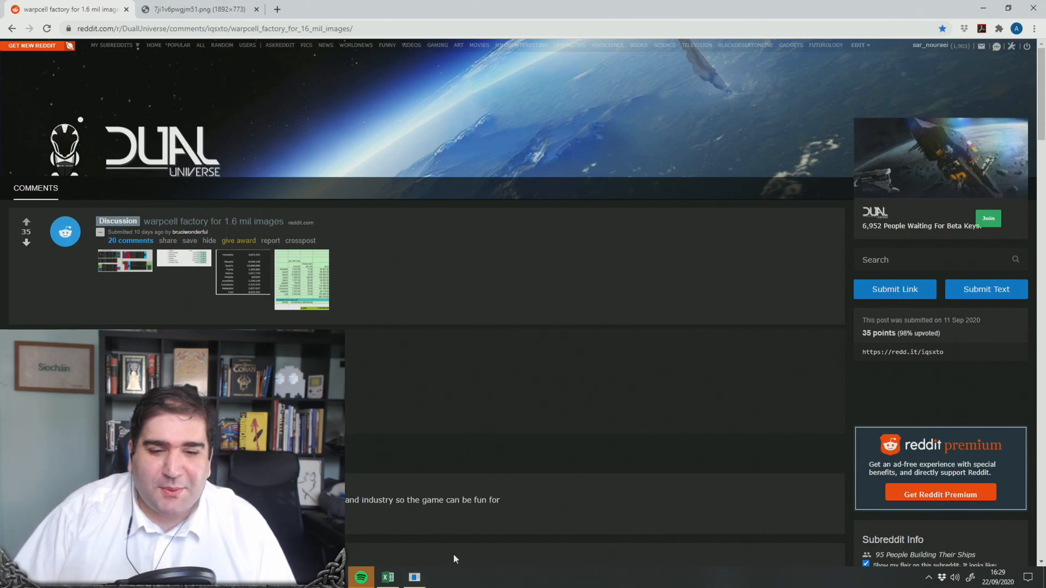
left_click(417, 573)
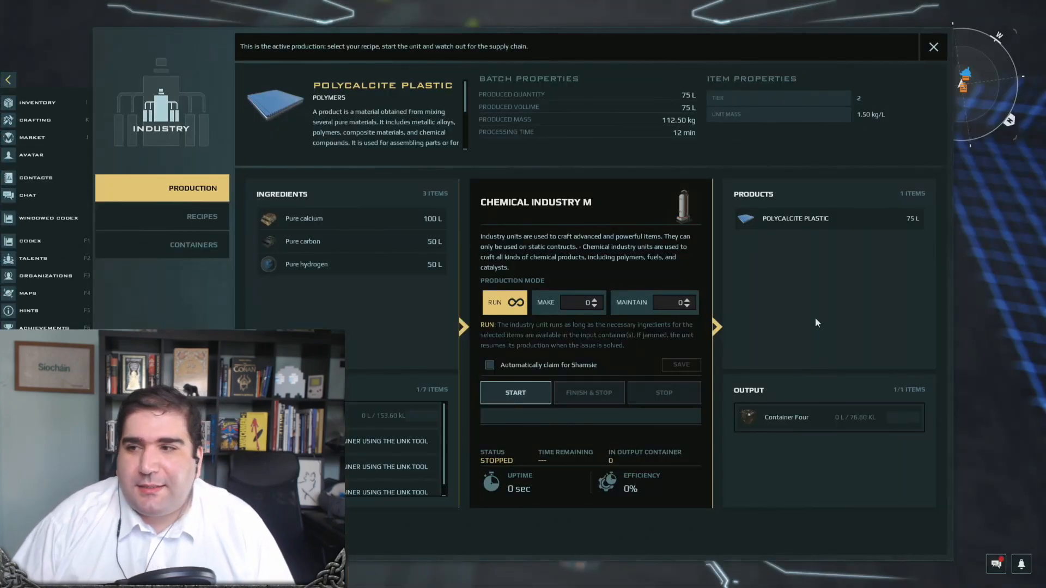
Switch to the Book1 workbook in Excel, look over the production plan and highlight the Stage One refining block
key("alt+Tab")
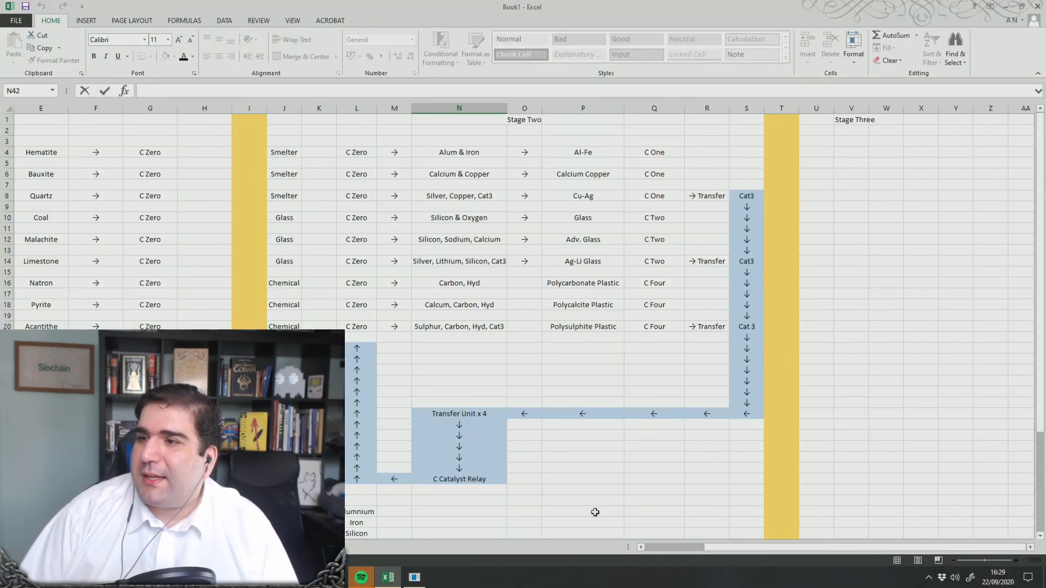
scroll(577, 523, "down", 3)
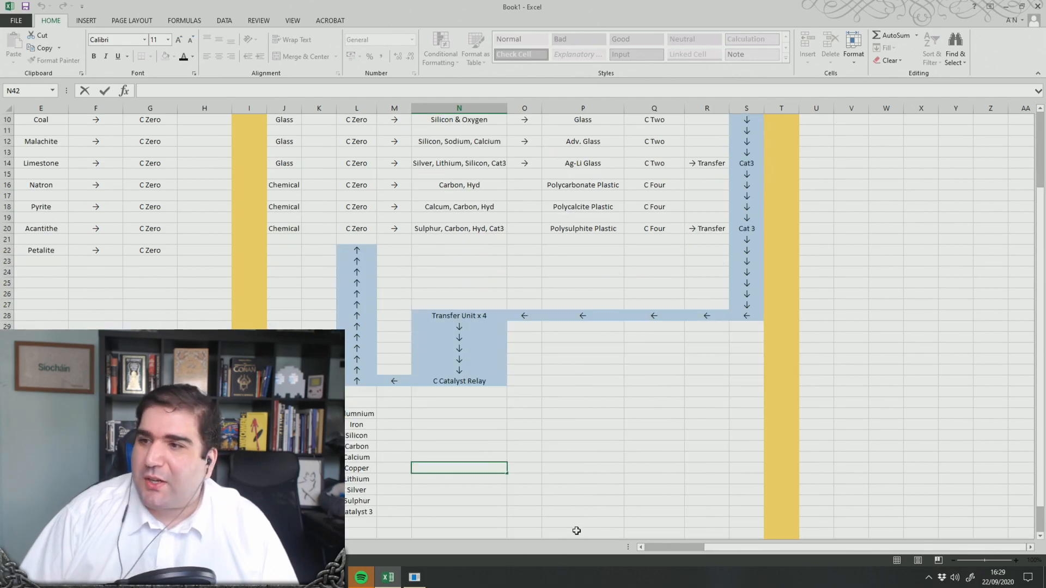
scroll(188, 260, "up", 3)
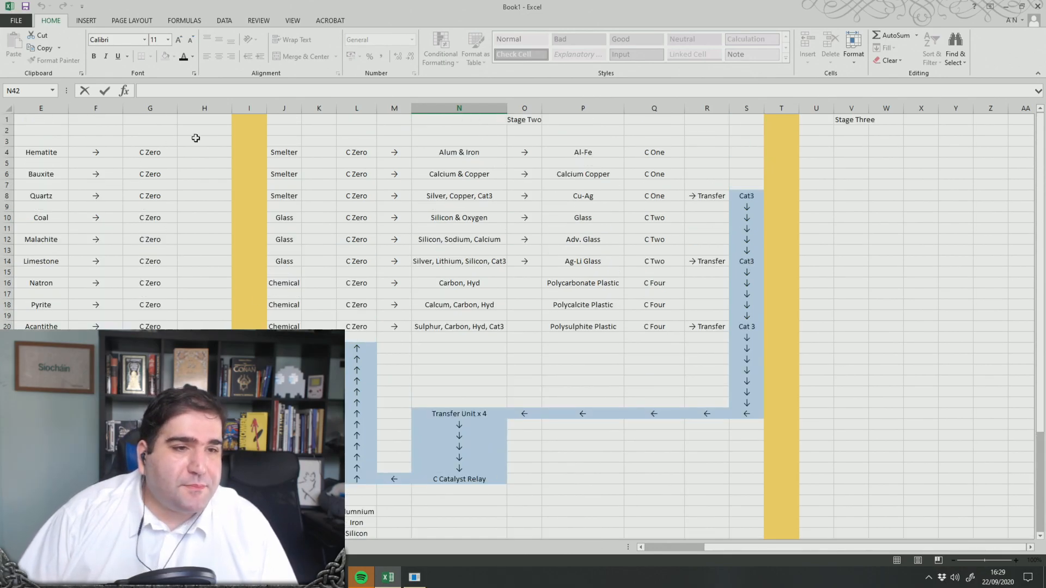
left_click_drag(201, 123, 17, 348)
type("=")
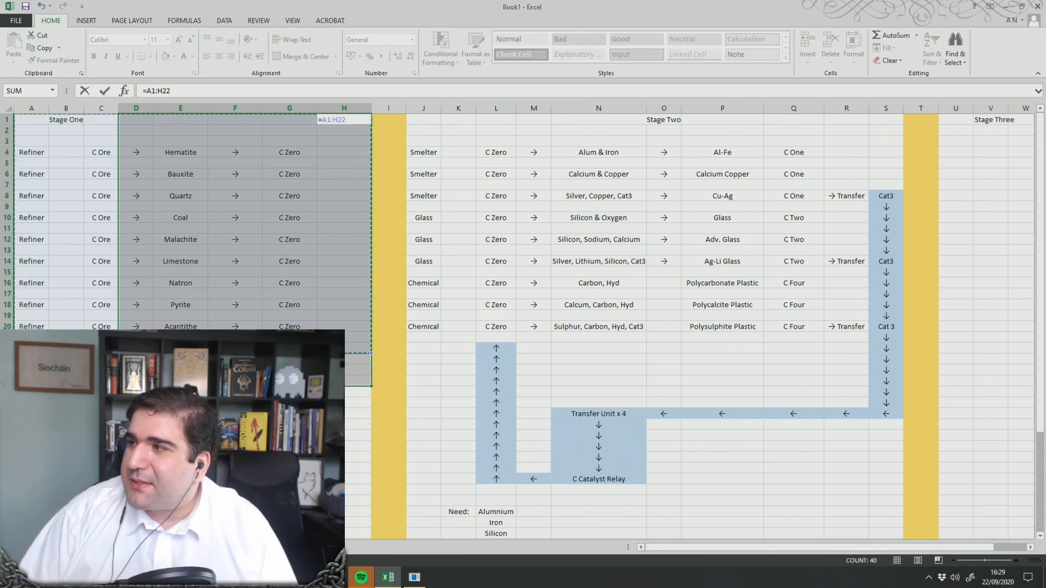
left_click(235, 458)
left_click(343, 147)
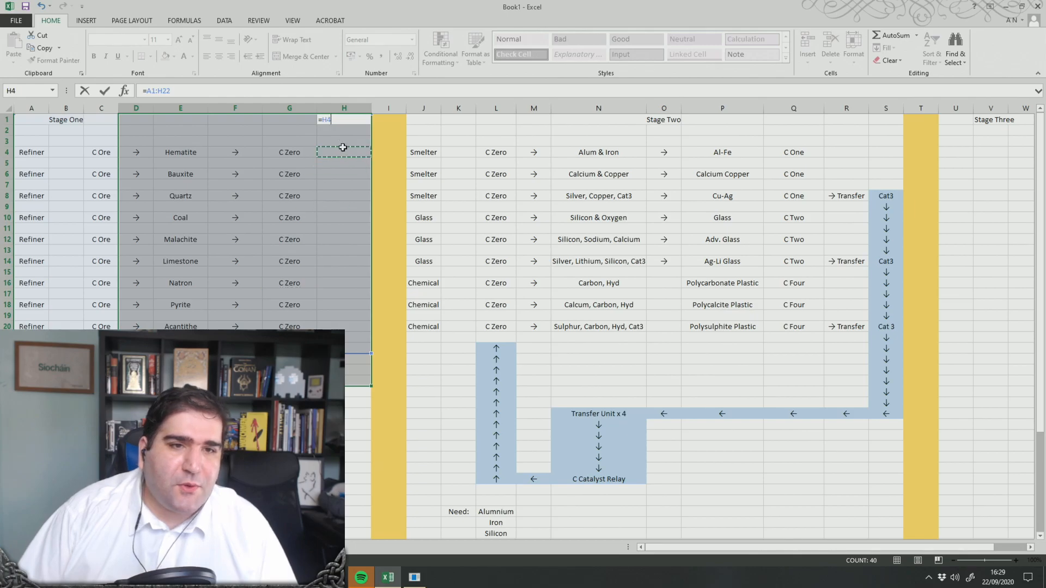
key("Escape")
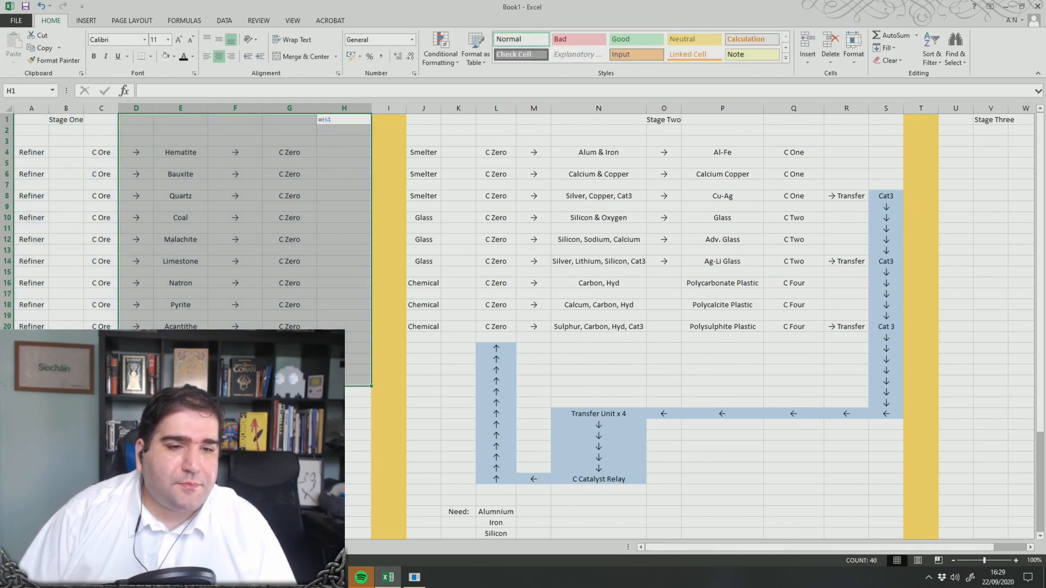
left_click(235, 436)
left_click(345, 122)
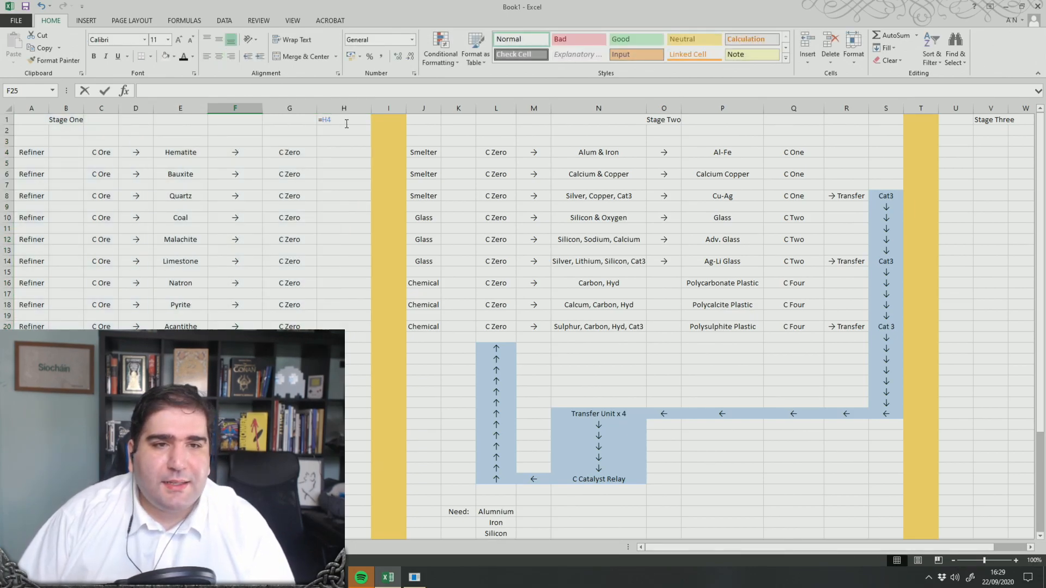
key("Escape")
left_click(235, 425)
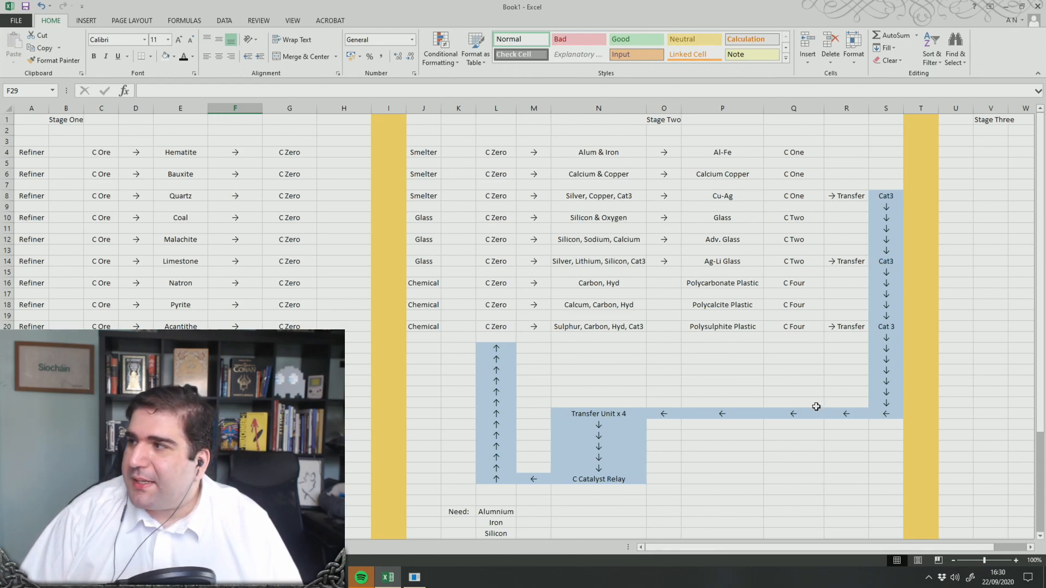
Examine the Stage Two section of the plan, including the catalyst relay loop, up to the Stage Three heading
scroll(829, 413, "down", 2)
scroll(810, 456, "up", 1)
scroll(818, 463, "up", 1)
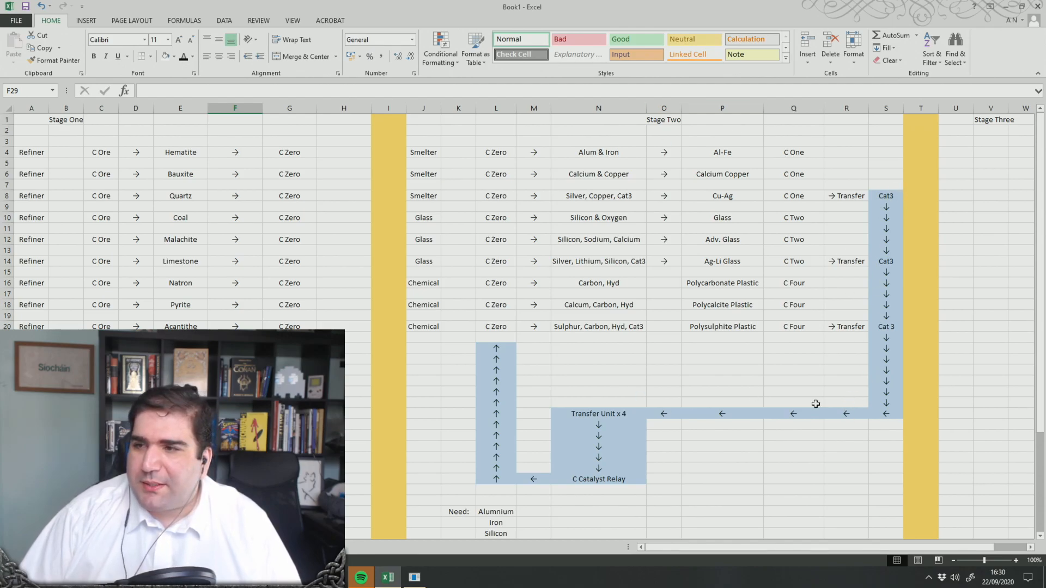
left_click_drag(707, 548, 800, 552)
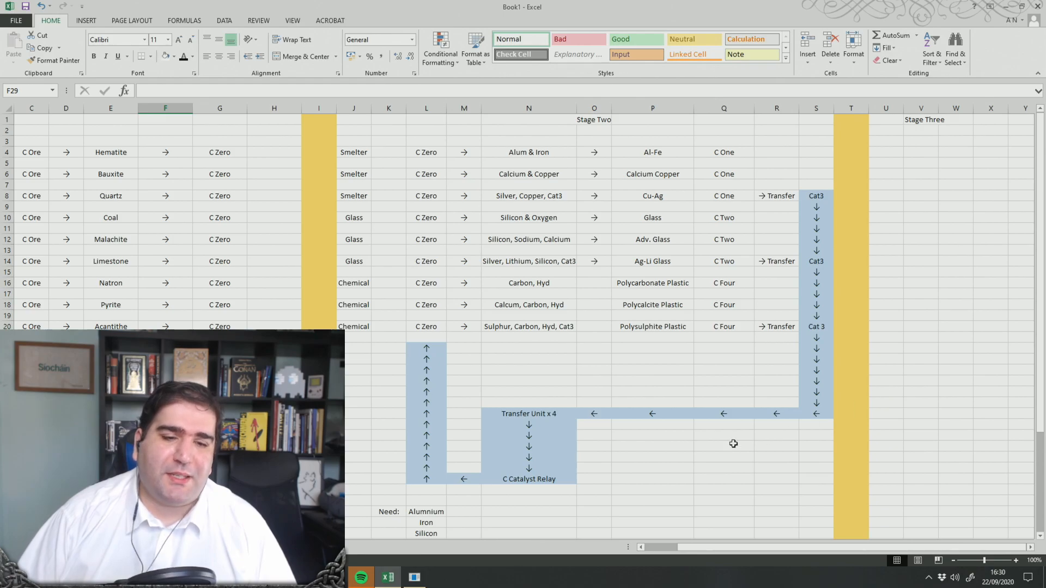
Switch to Dual Universe, close the Chemical Industry M production window and survey the factory machines and containers from above
key("alt+Tab")
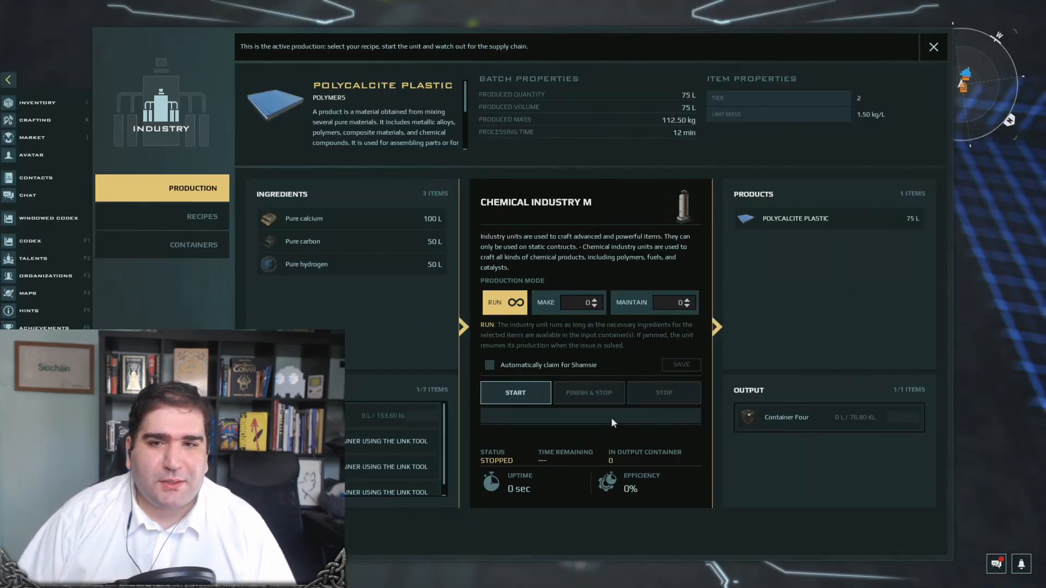
key("Escape")
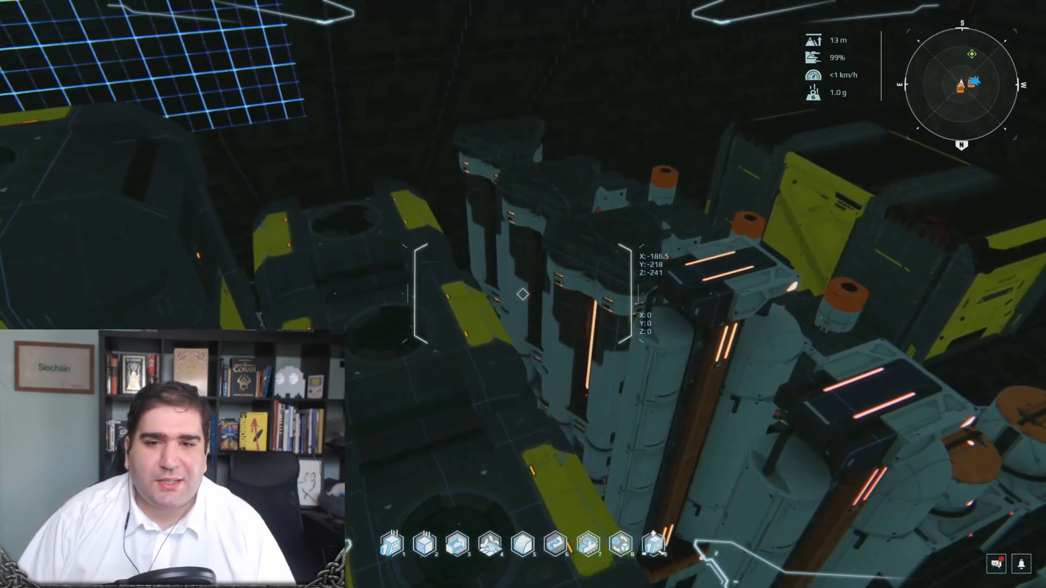
key("w")
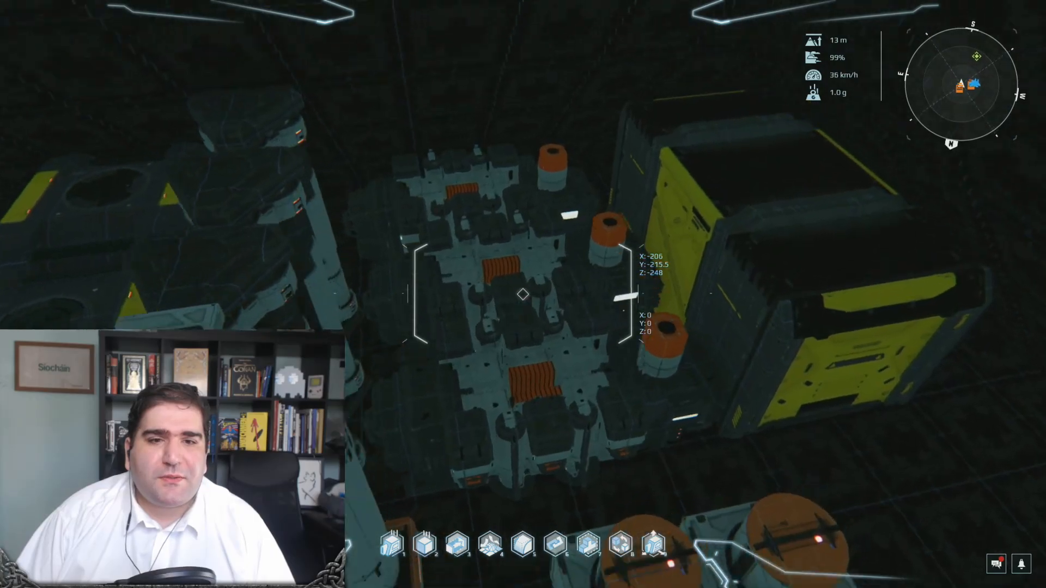
key("w")
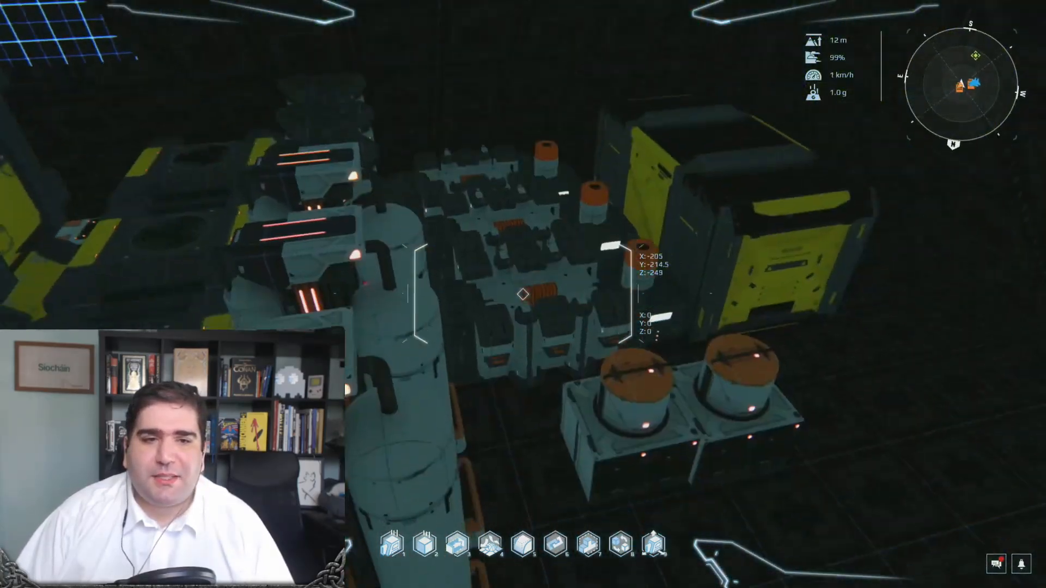
key("a")
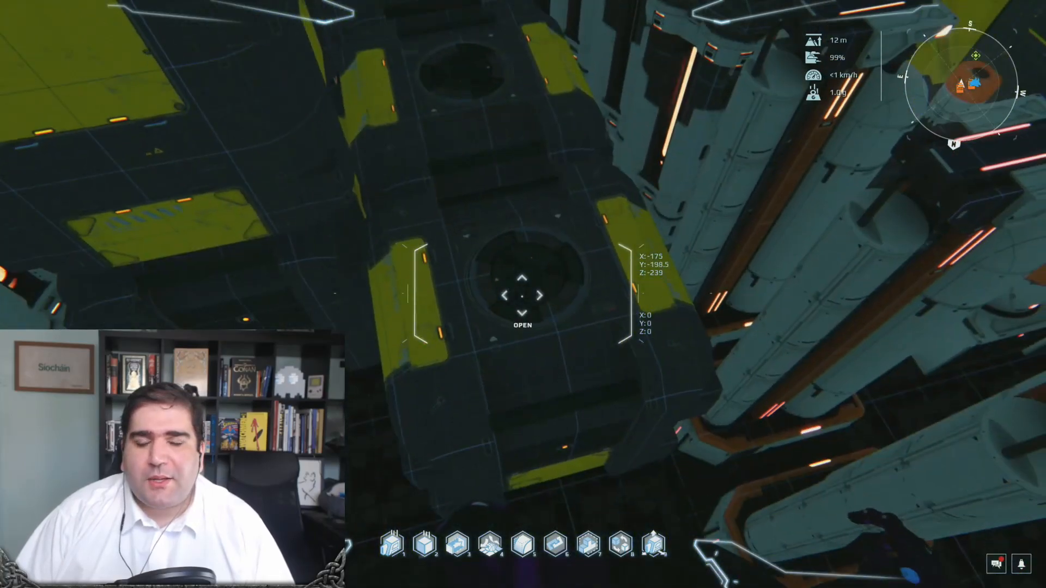
Switch back to the Excel plan and highlight the Stage Two glass rows, followed by the chemical rows
key("alt+Tab")
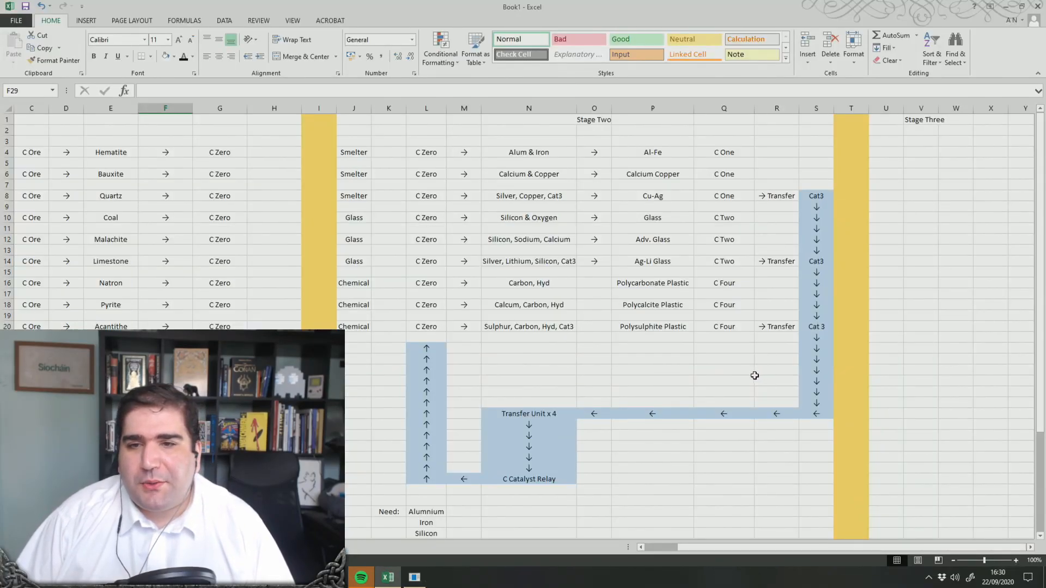
key("alt+Tab")
key("alt+Tab")
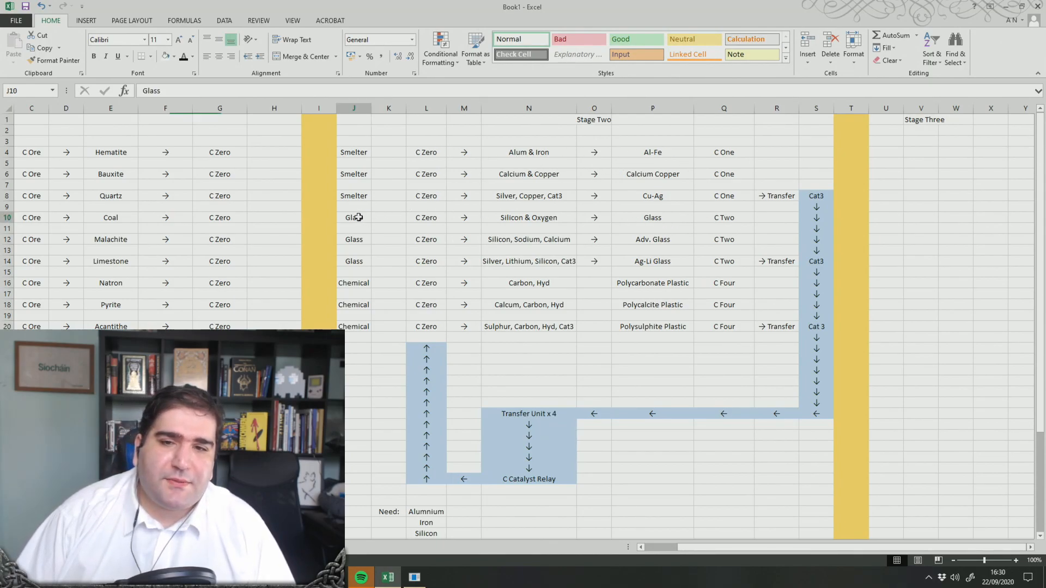
left_click_drag(357, 217, 710, 256)
left_click_drag(362, 281, 709, 327)
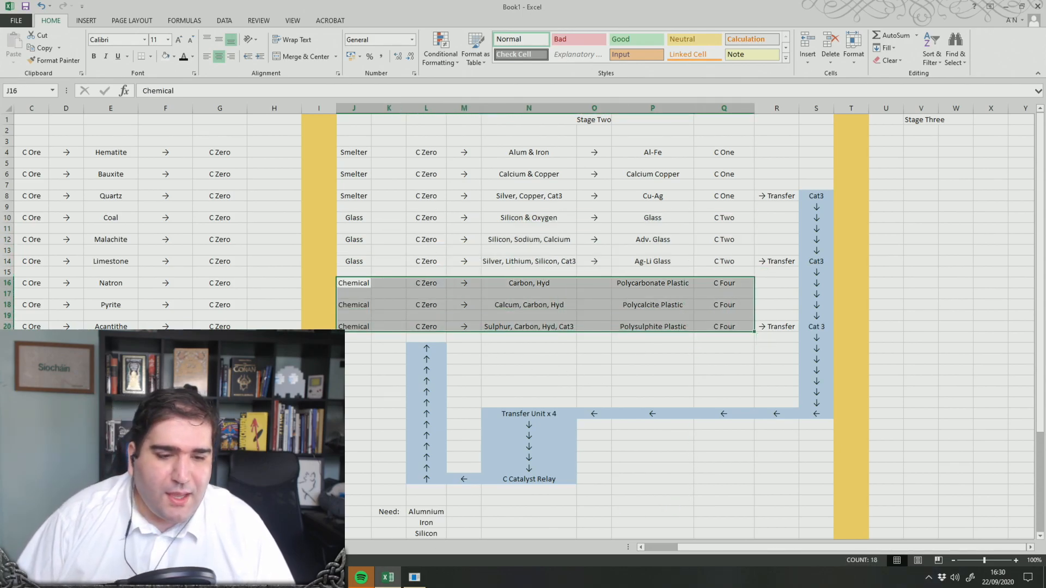
Check the Warp Cells Factory diagram in the browser and return to the empty Stage Three section of the Excel plan
key("alt+Tab")
key("ctrl+Tab")
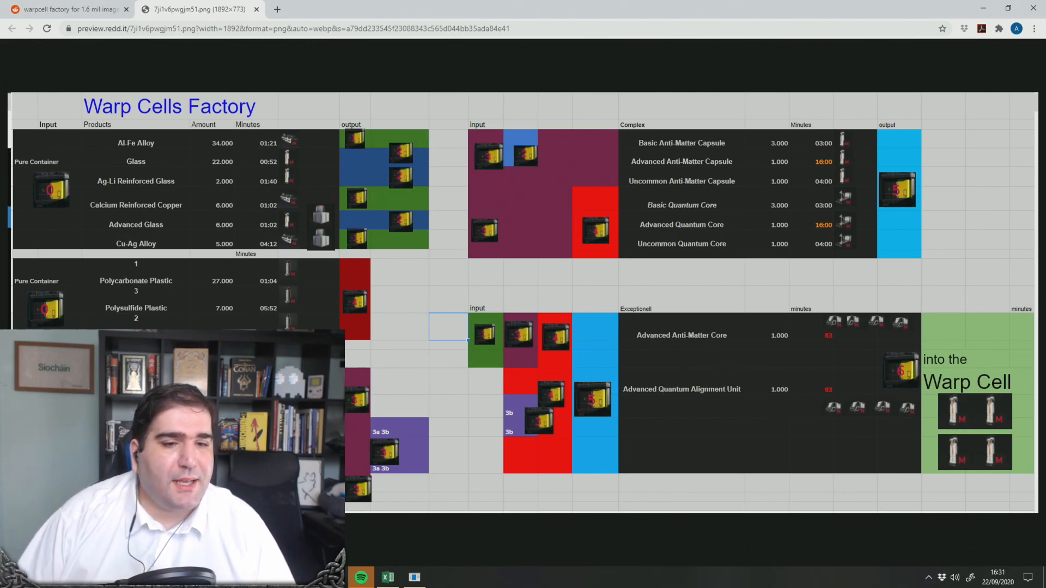
left_click(387, 578)
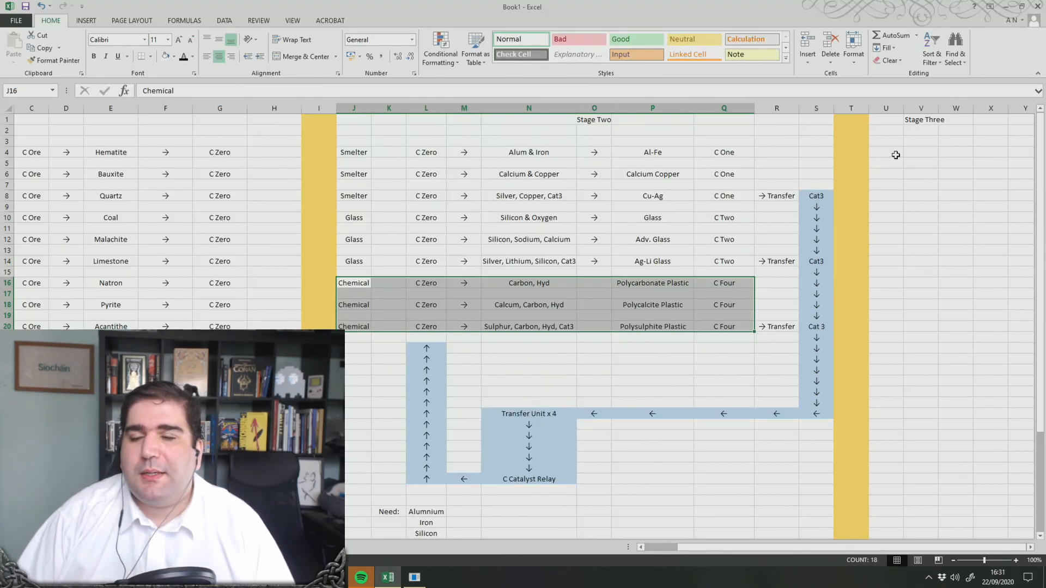
right_click(1024, 109)
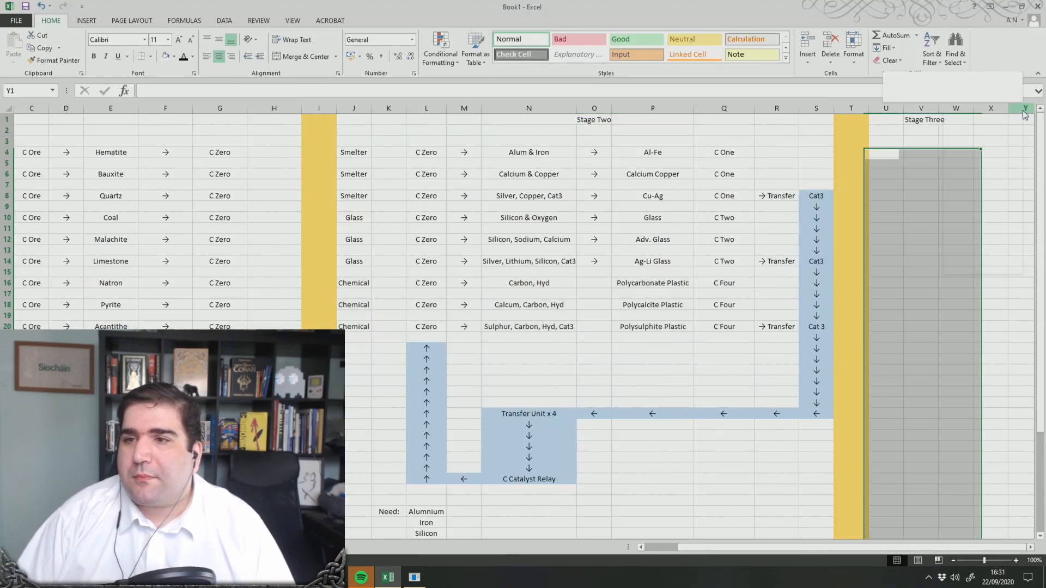
left_click(995, 190)
scroll(993, 168, "right", 4)
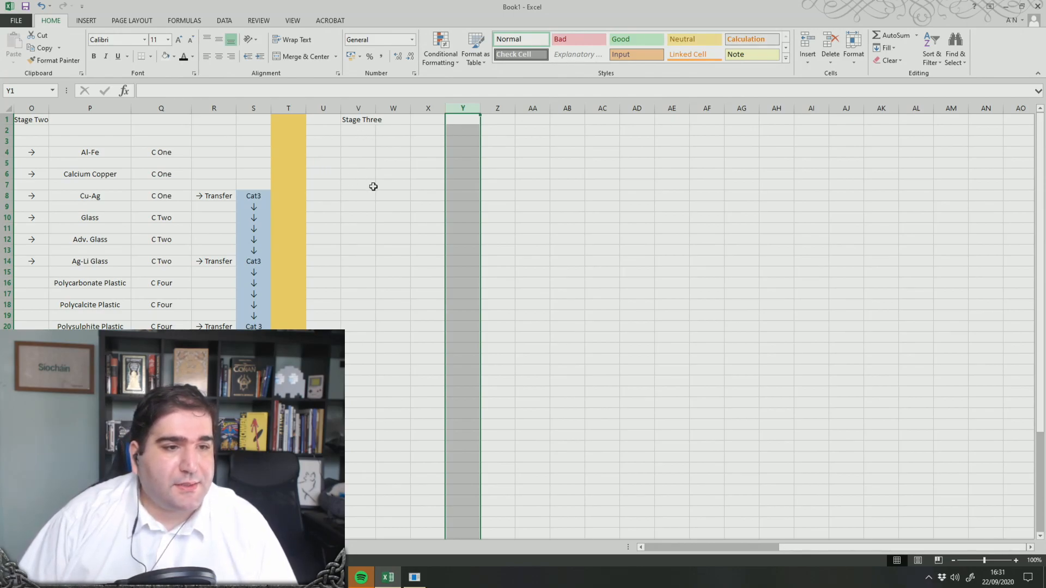
Enter Electronics in cells U4, U6 and U8 under Stage Three
left_click(331, 165)
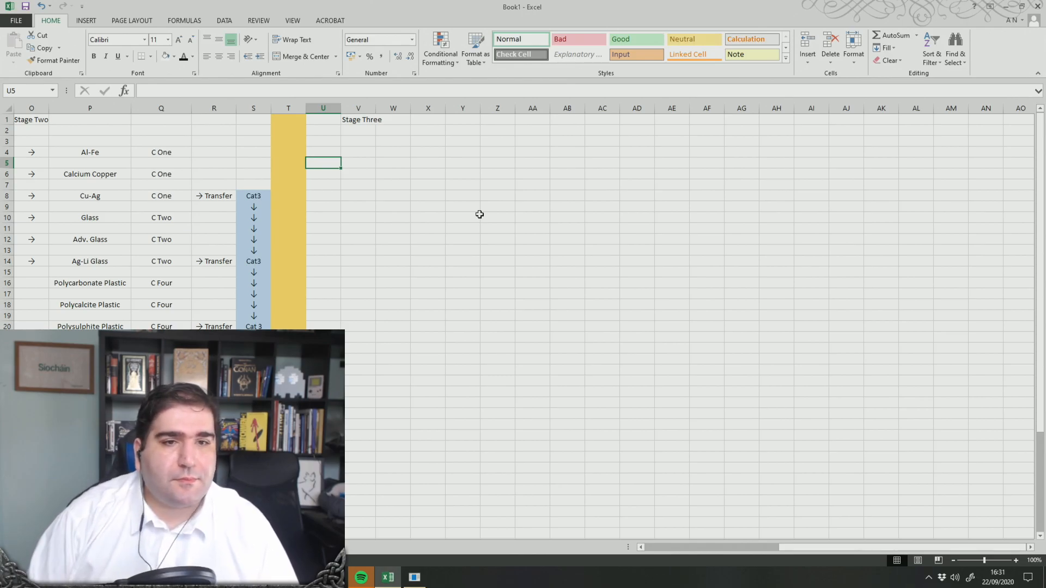
key("Up")
type("Electronics")
key("Return")
key("Return")
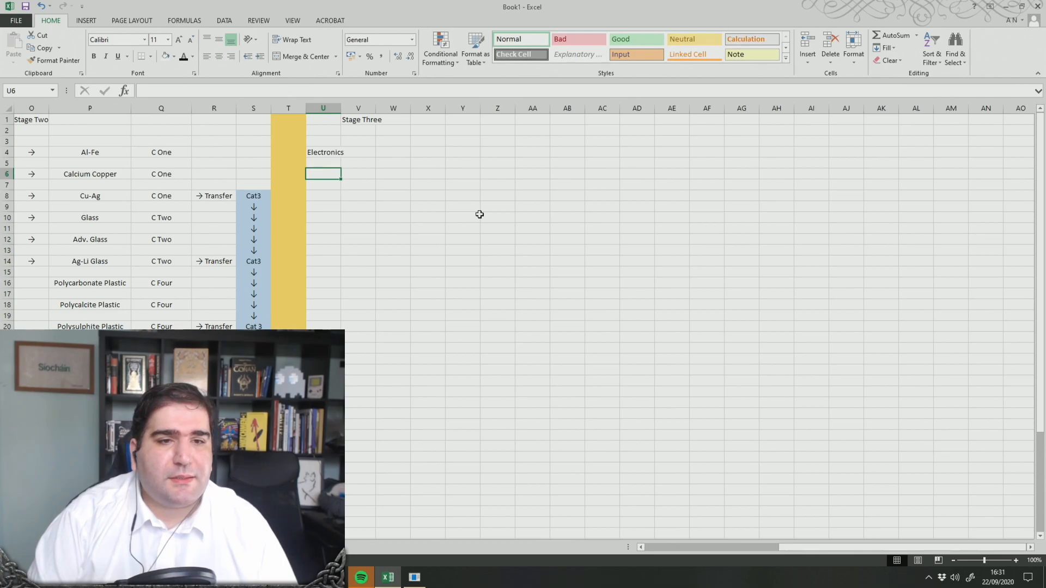
type("Electronics")
key("Return")
key("Return")
type("Electronics")
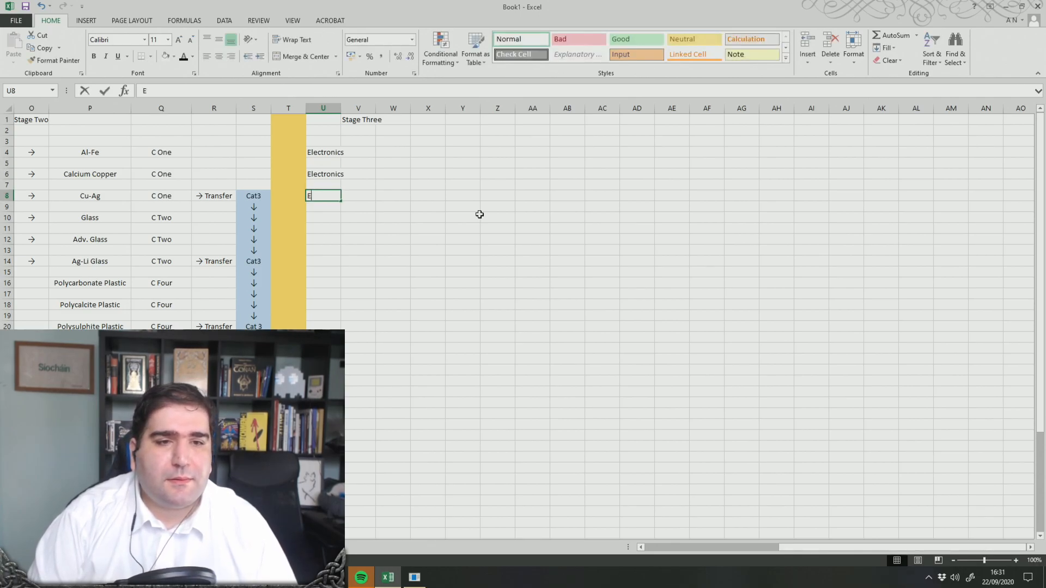
key("Return")
key("Return")
Enter Glass in cells U10, U12 and U14 of the Stage Three machine list
type("Glass")
key("Return")
key("Return")
type("Glass")
key("Return")
key("Return")
type("Glass")
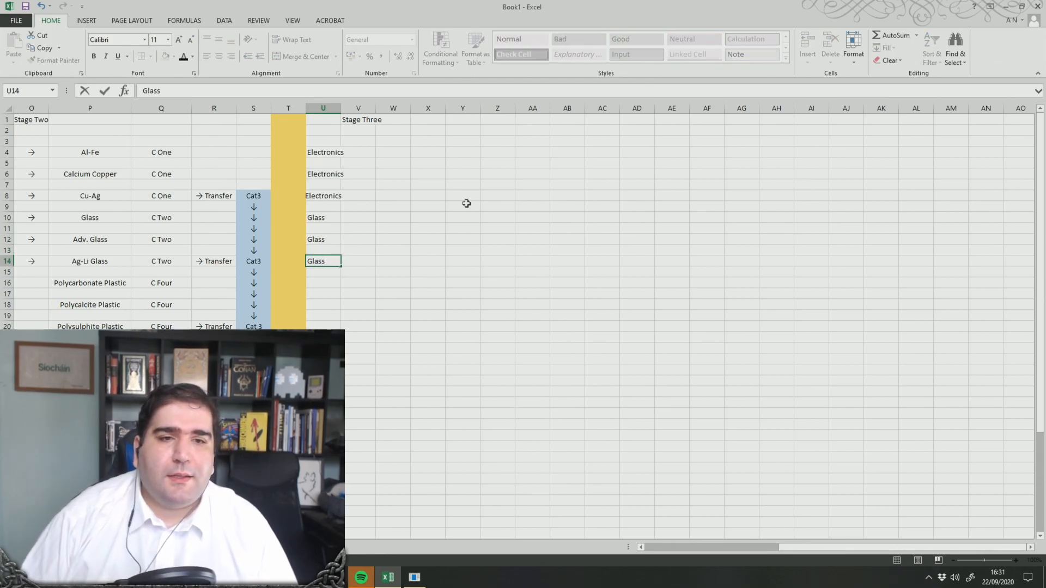
left_click_drag(438, 206, 457, 207)
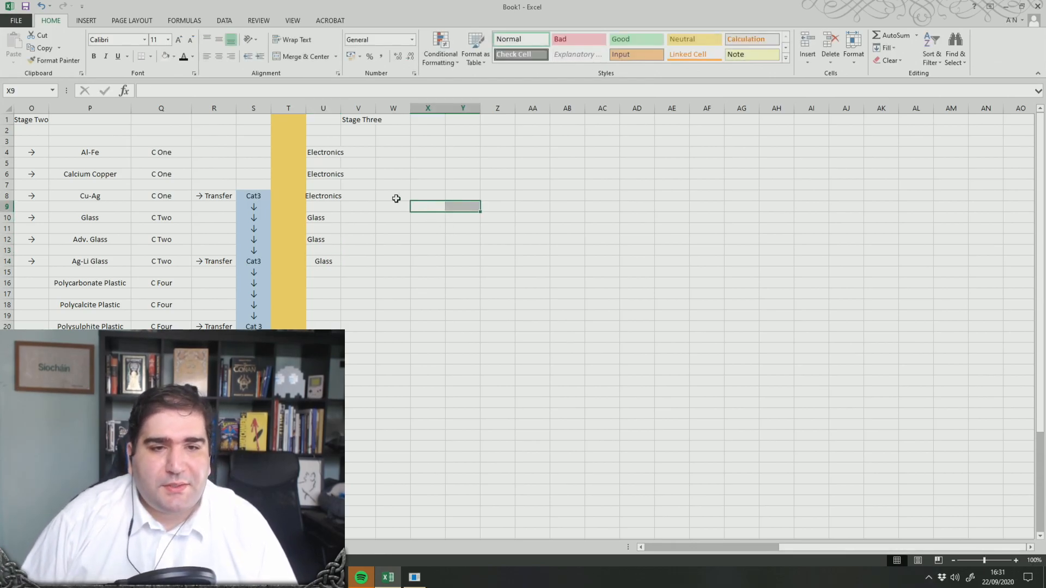
Centre the machine names in U3:U14 and widen column U to fit the Electronics entries
left_click_drag(333, 141, 333, 264)
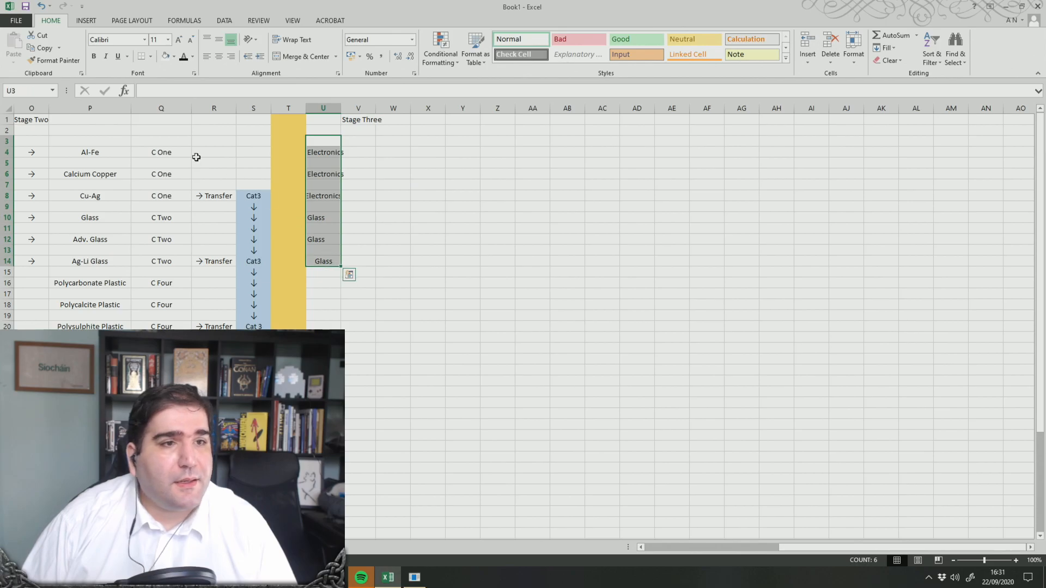
left_click(218, 56)
left_click(482, 270)
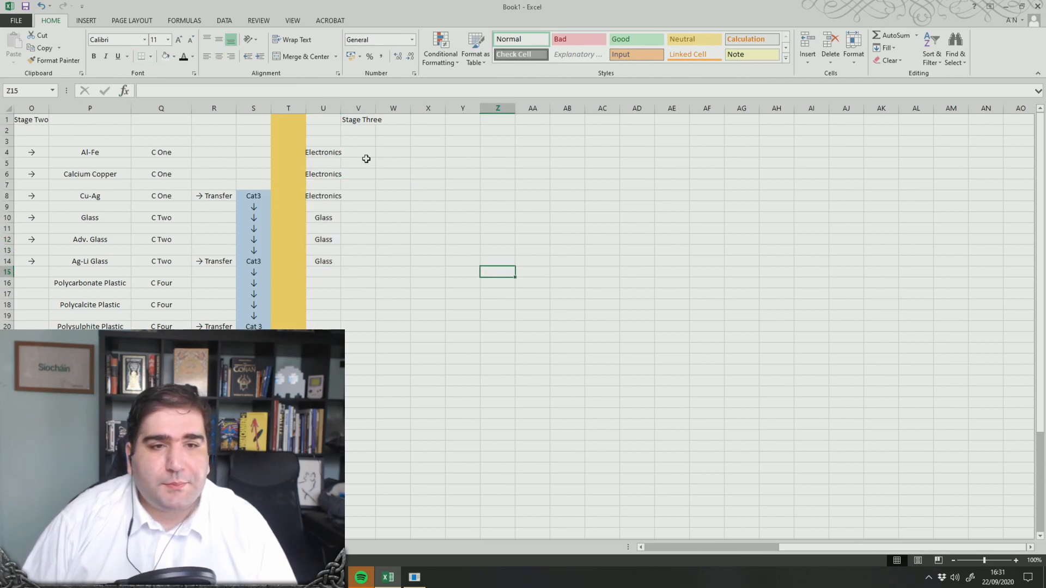
left_click_drag(343, 113, 348, 113)
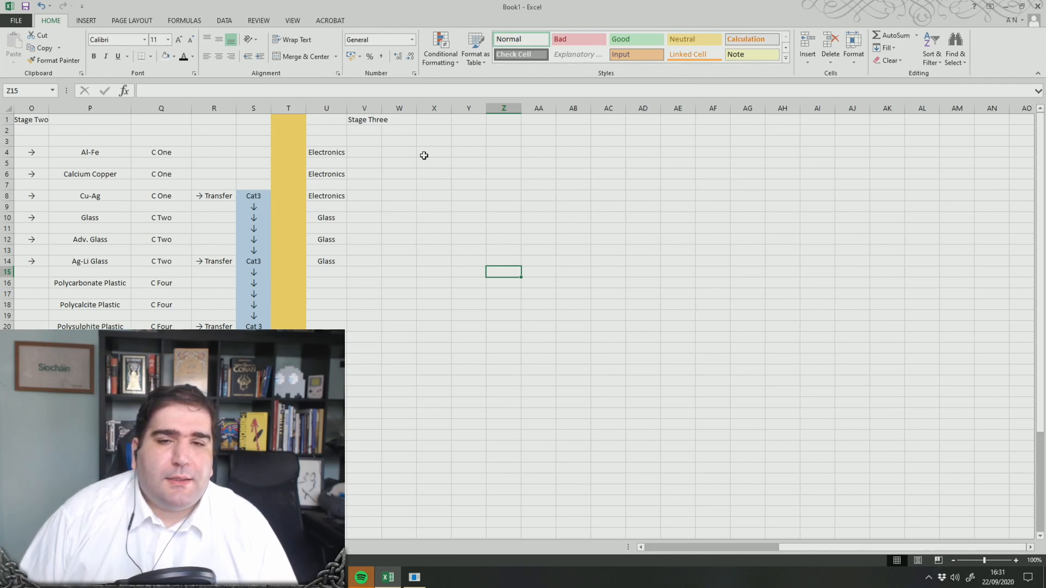
Highlight the empty Stage Three block V8:AF12, check the browser diagram and return to the Excel plan
left_click_drag(340, 179, 703, 241)
left_click(335, 199)
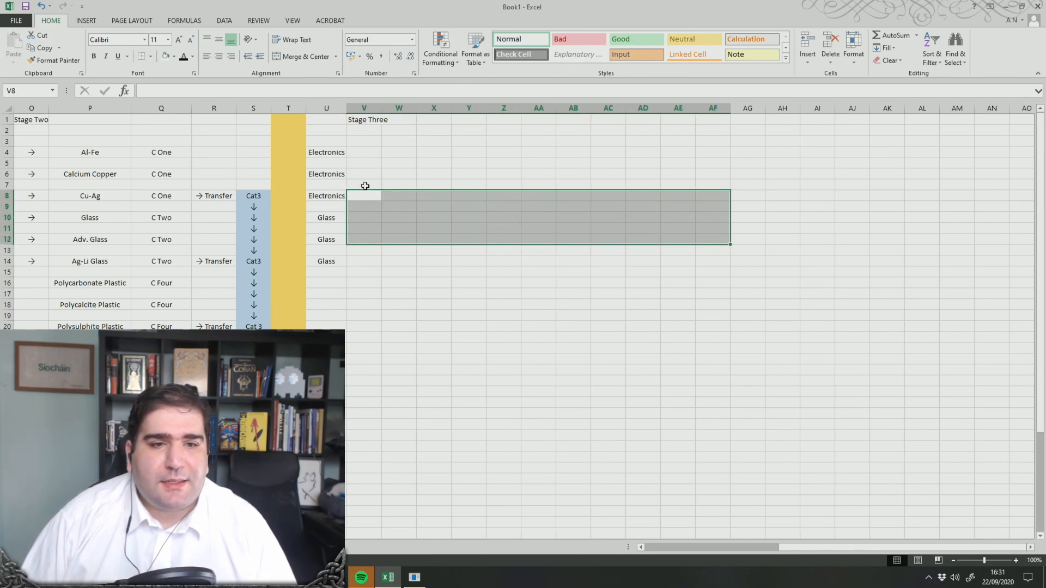
key("alt+Tab")
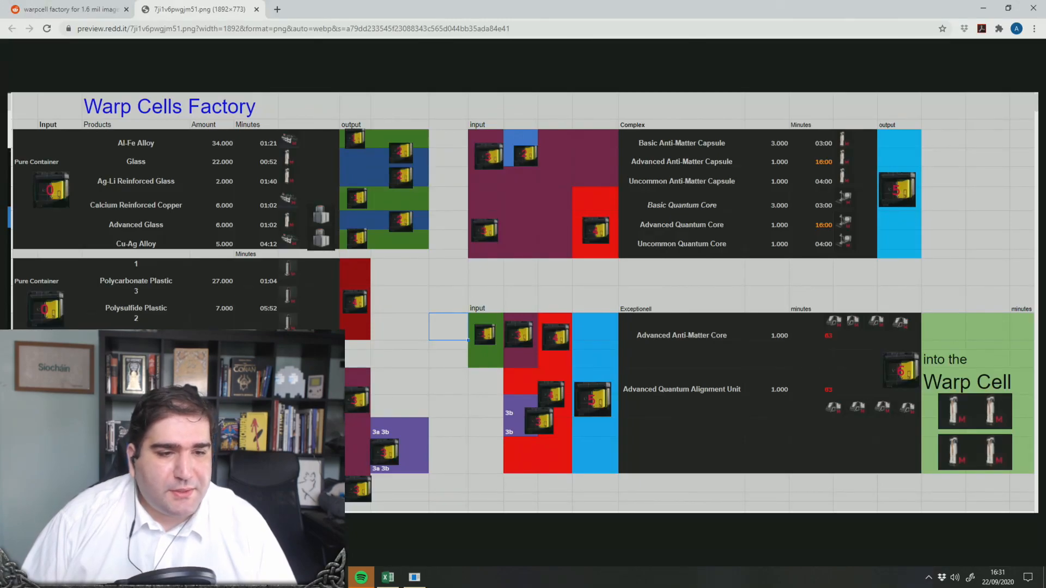
key("alt+Tab")
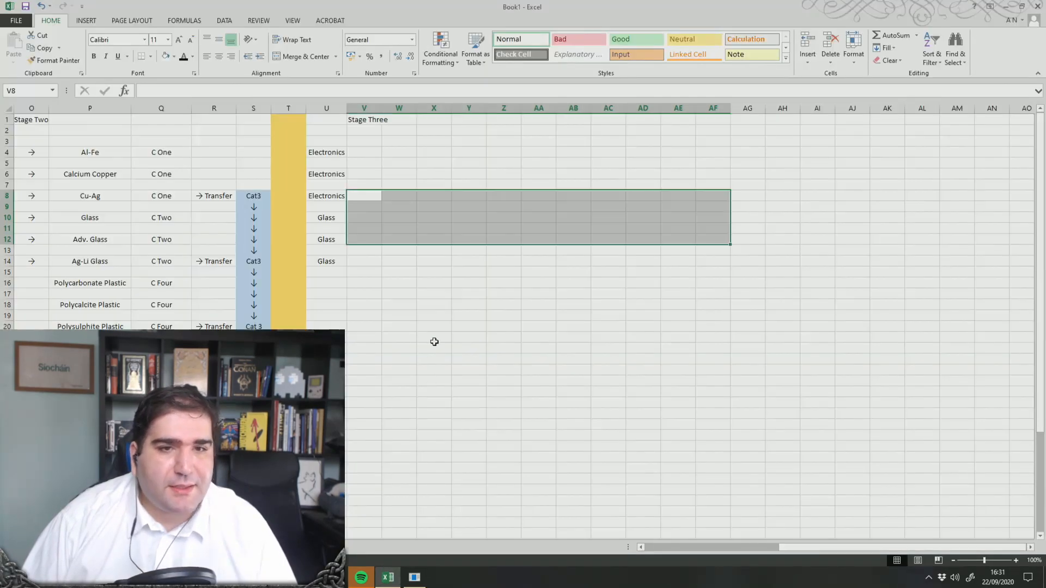
left_click(503, 303)
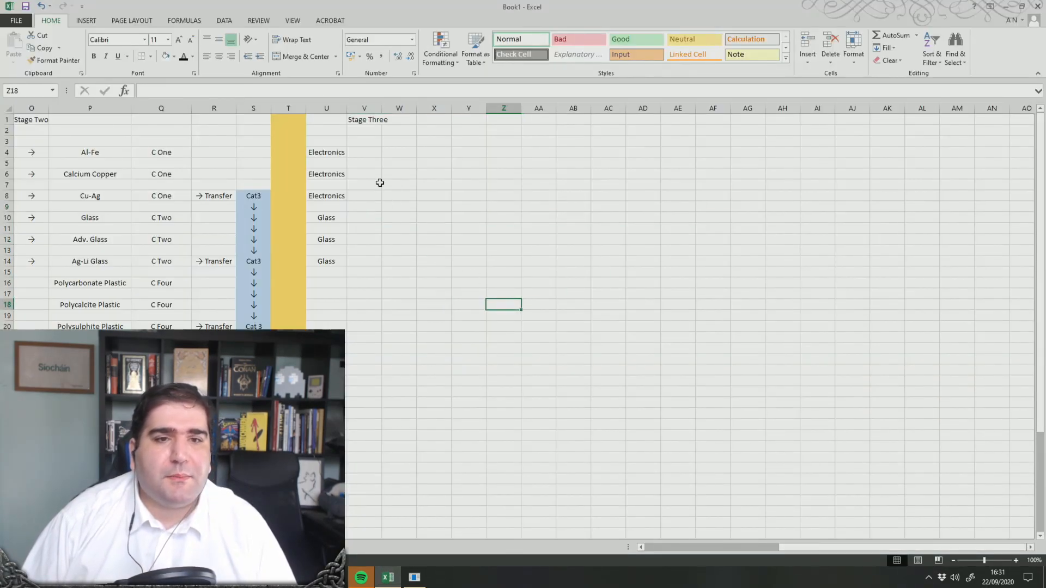
Enter Al-Fe in W4 as the input material of the first Electronics row
left_click(404, 153)
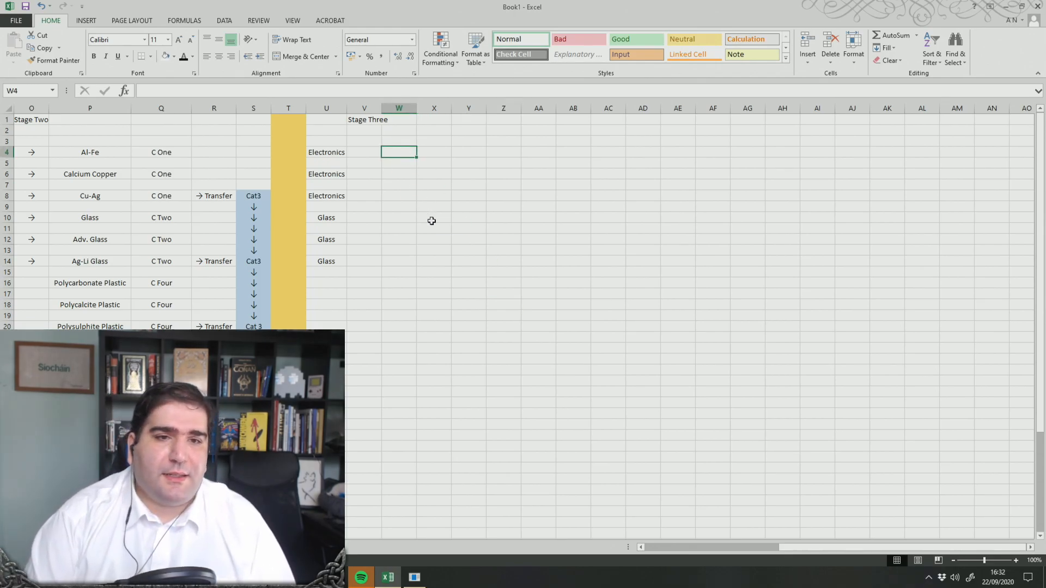
type("Al-Fe")
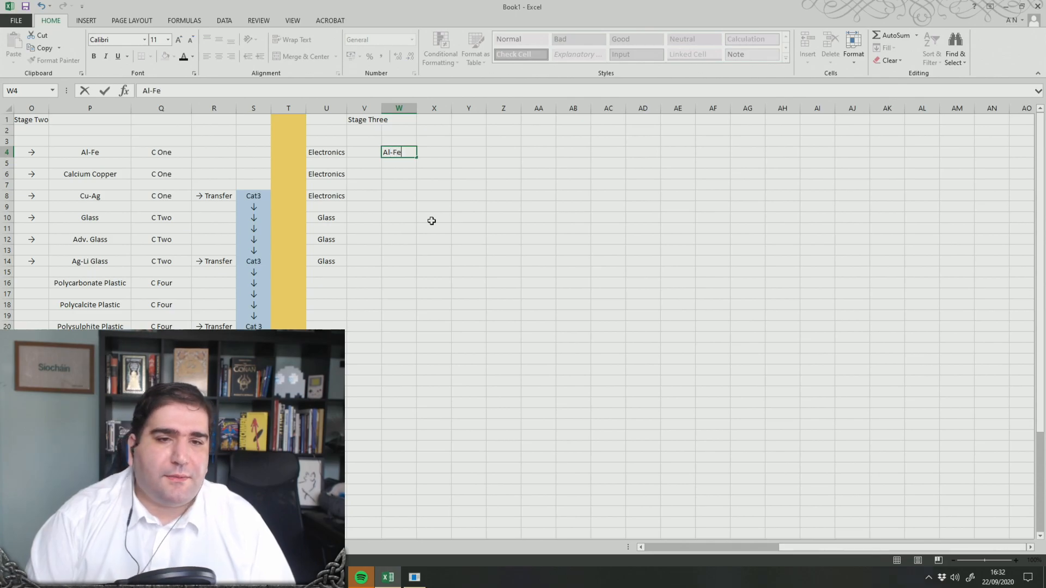
key("Return")
Switch to Dual Universe, inspect the Uncommon Connector ingredients on the Electronics Industry M unit, and return to the Excel plan
key("alt+Tab")
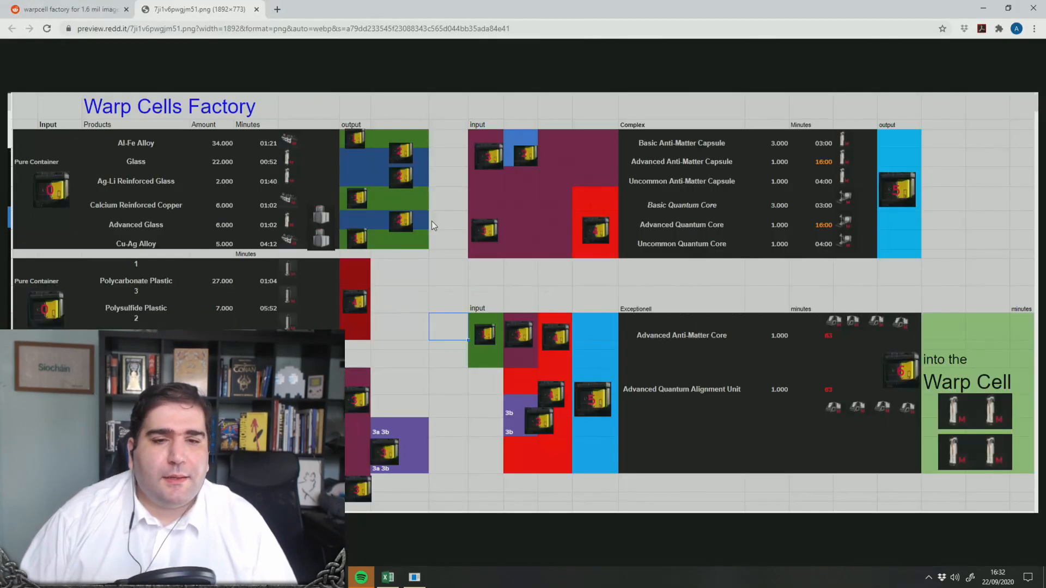
left_click(415, 578)
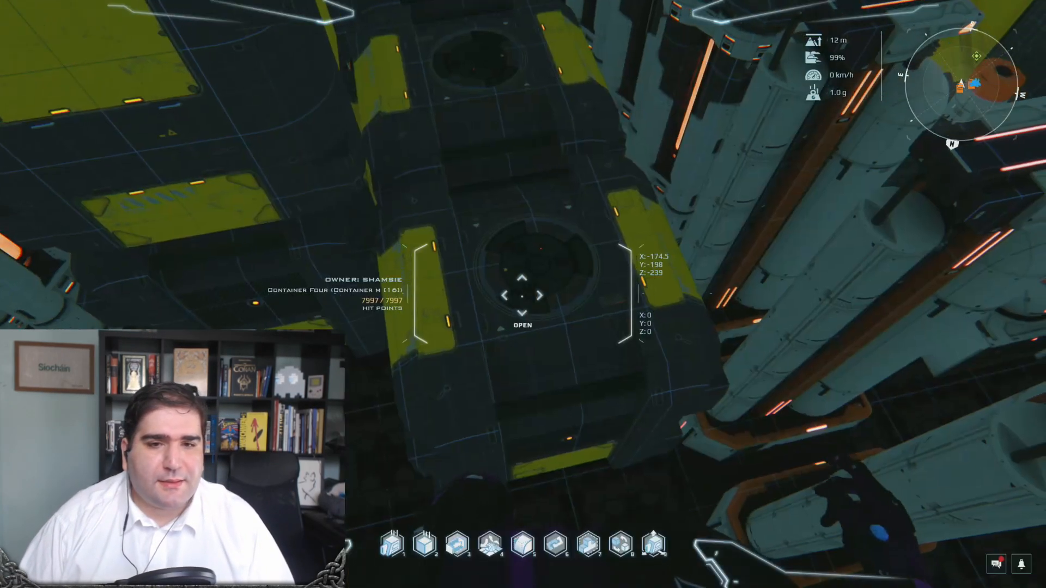
key("w")
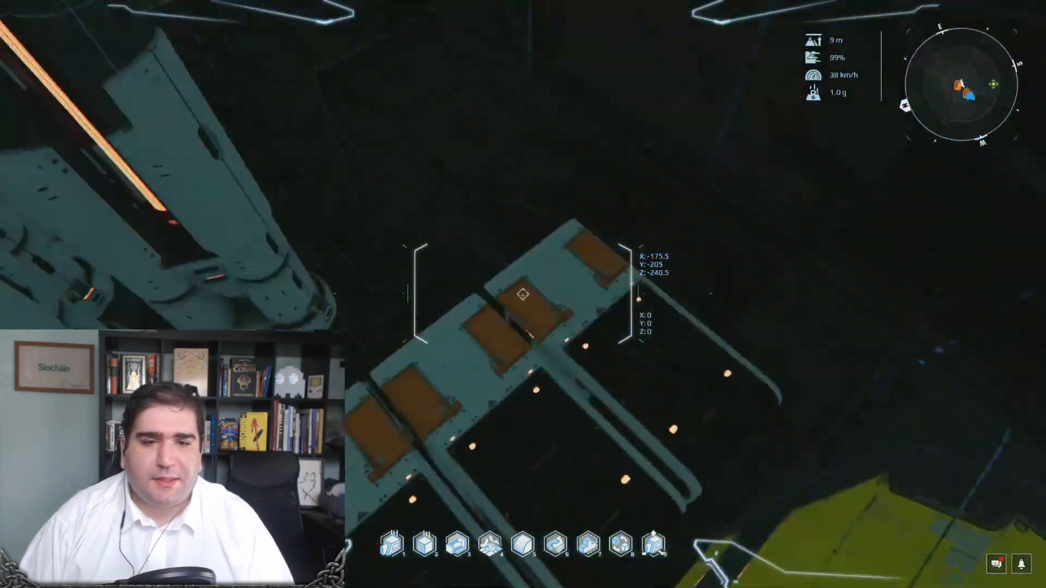
key("f")
key("Escape")
key("w")
key("f")
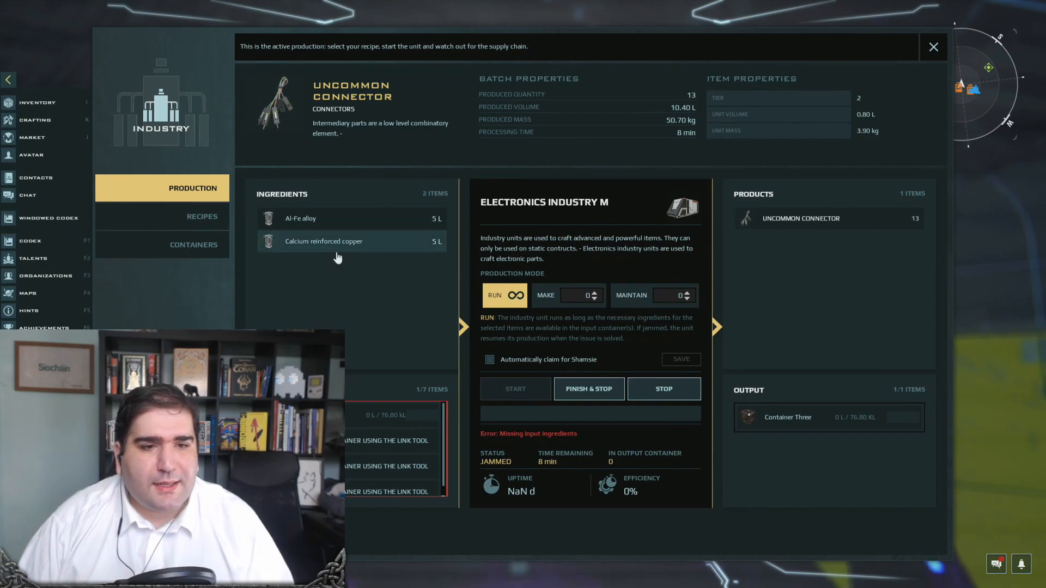
key("alt+Tab")
left_click(417, 571)
key("alt+Tab")
key("alt+Tab")
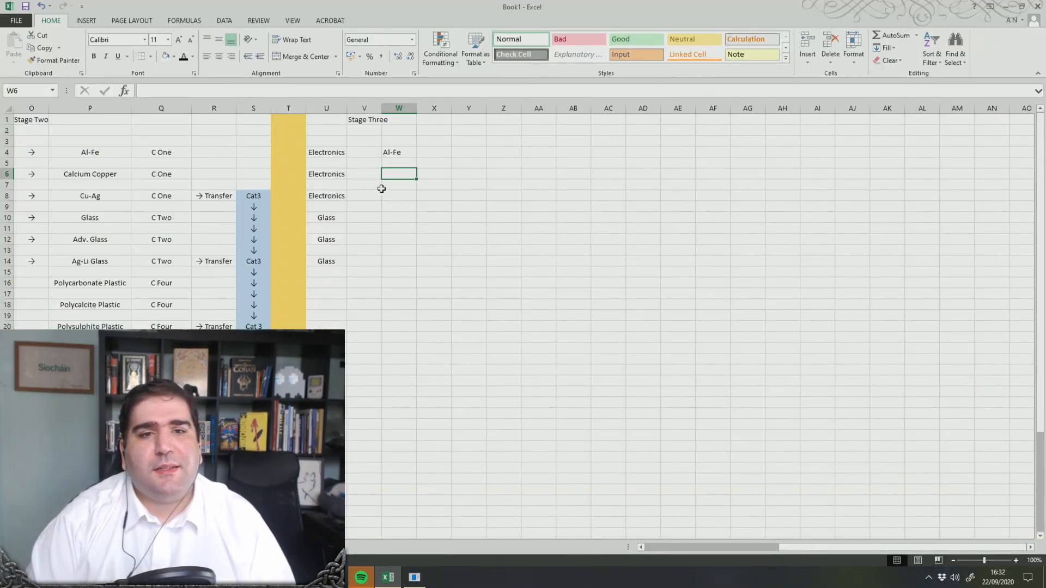
Enter "Al-Fe, Calcium Copper" in W6 for the second Electronics row and widen column W to fit it
type("Al")
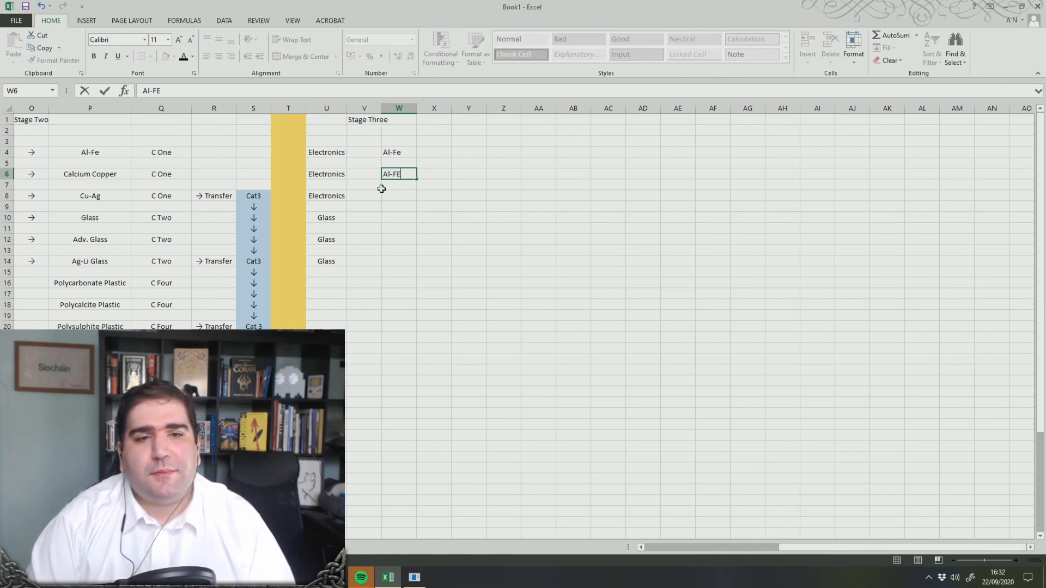
type("-Fe, Calcium Copper")
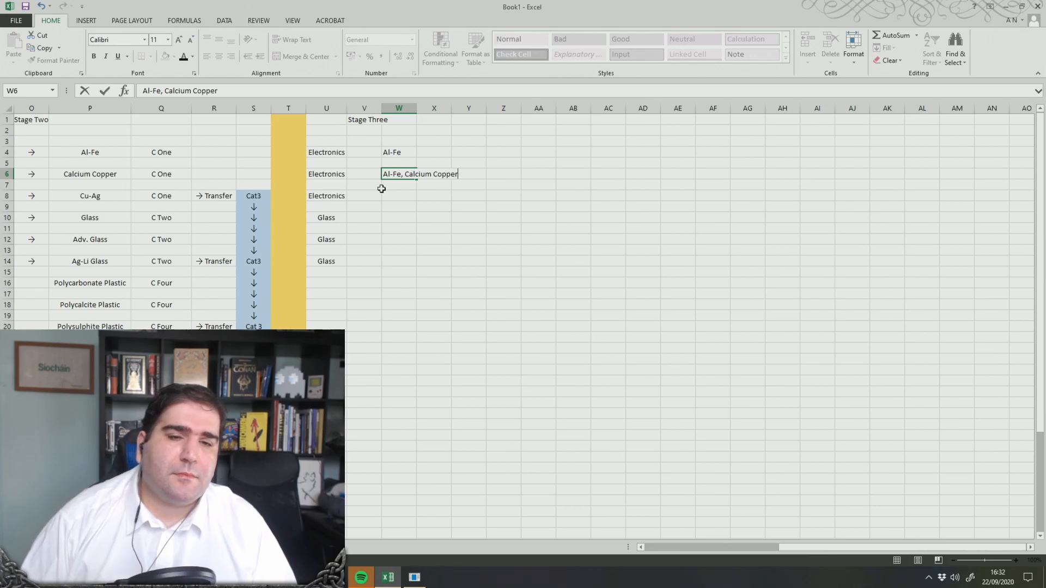
left_click(425, 141)
left_click_drag(417, 108, 467, 115)
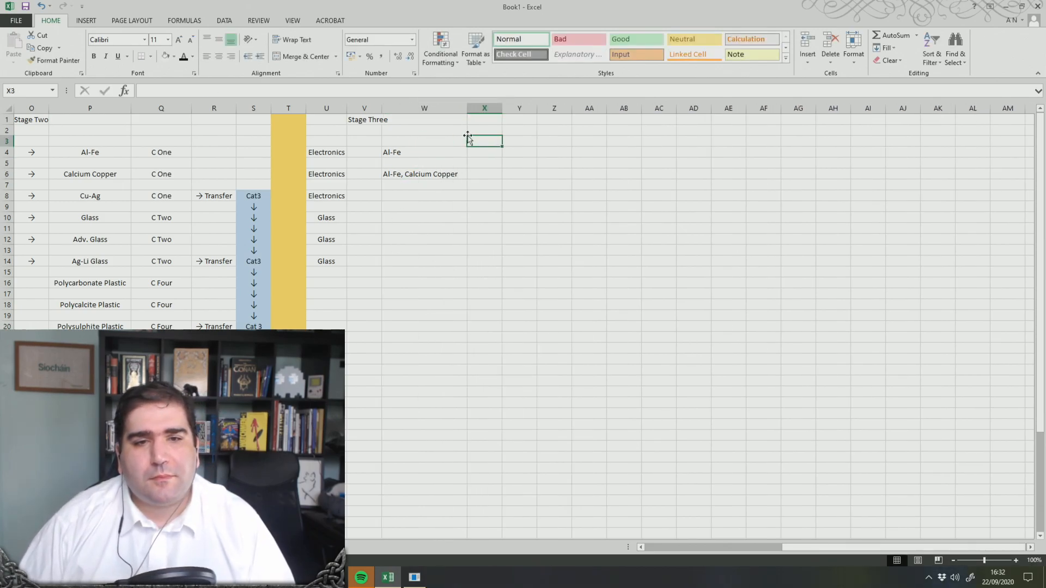
Enter Al-Fe in W8 for the third Electronics row
left_click(554, 286)
left_click(556, 319)
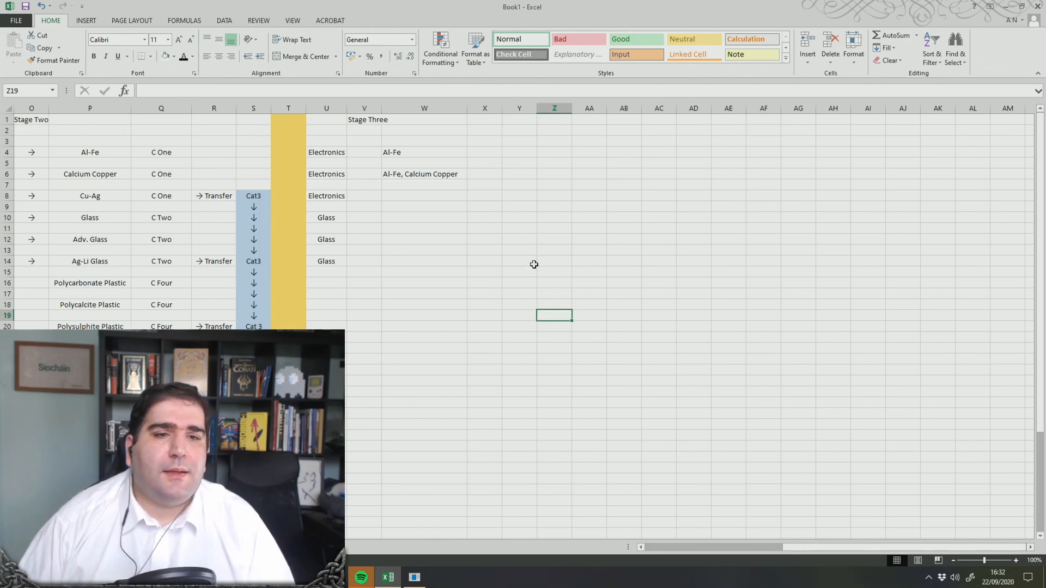
left_click(410, 196)
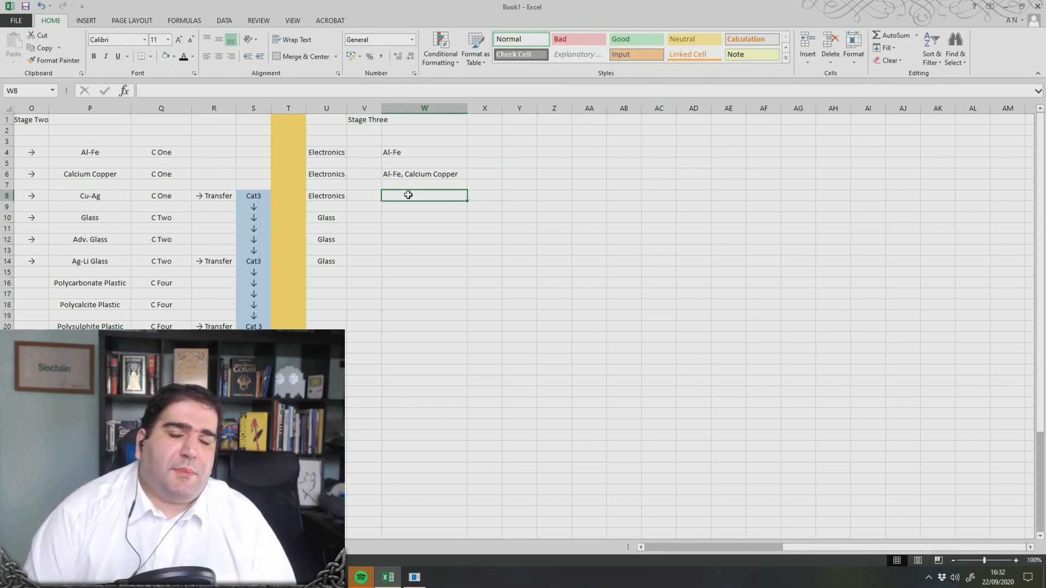
type("Al-Fe")
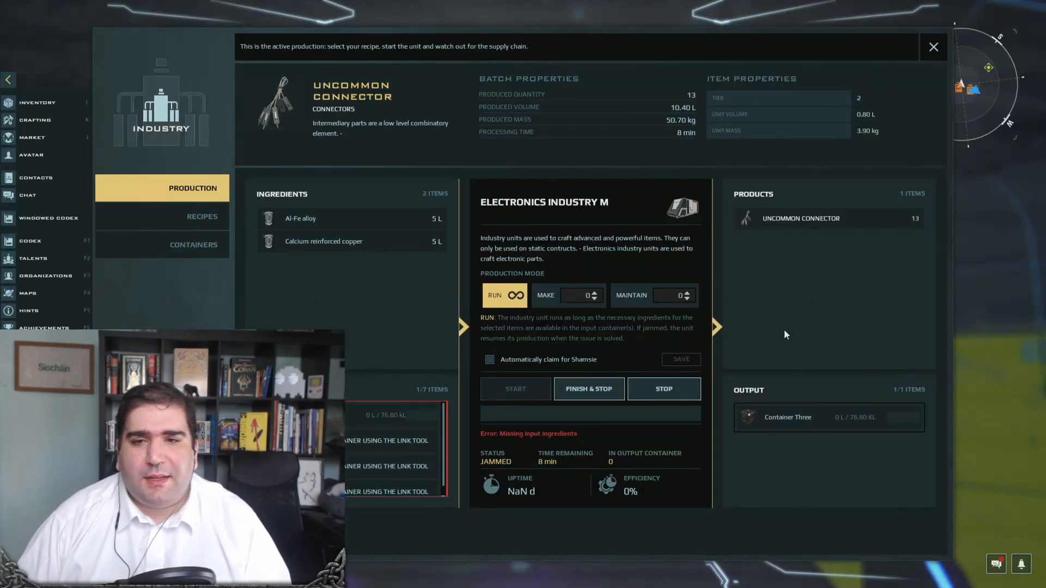
In Dual Universe, inspect the Electronics Industry M unit producing Basic Component, survey the surrounding machines, and return to the Excel plan
key("Escape")
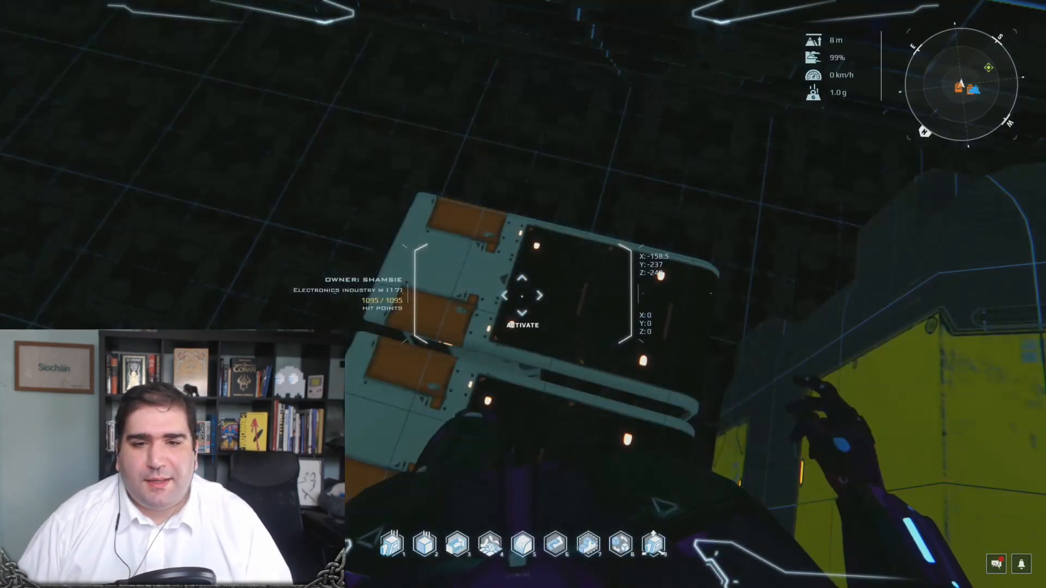
key("f")
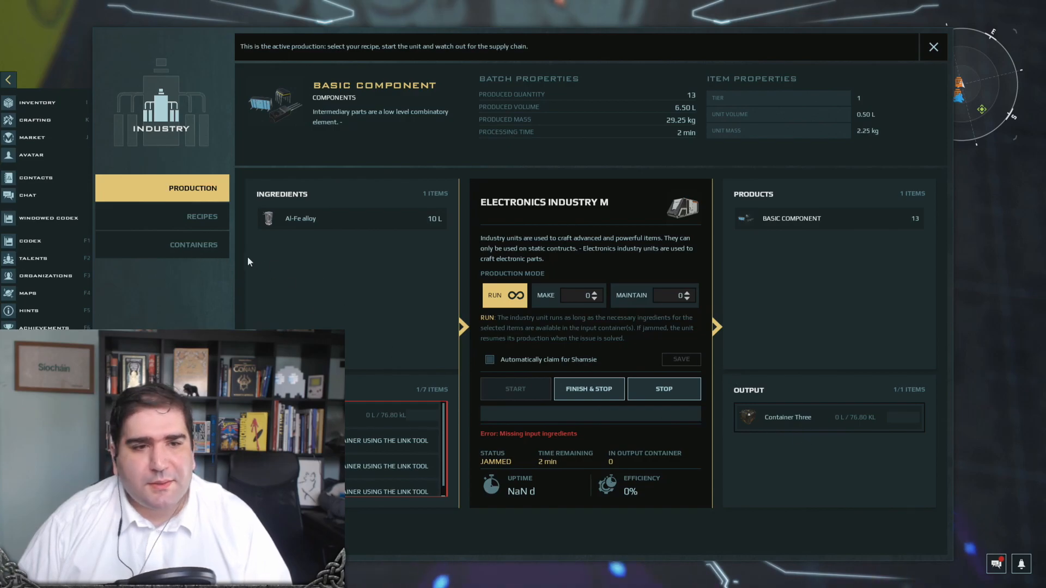
left_click(186, 243)
left_click(791, 188)
left_click(791, 188)
key("Escape")
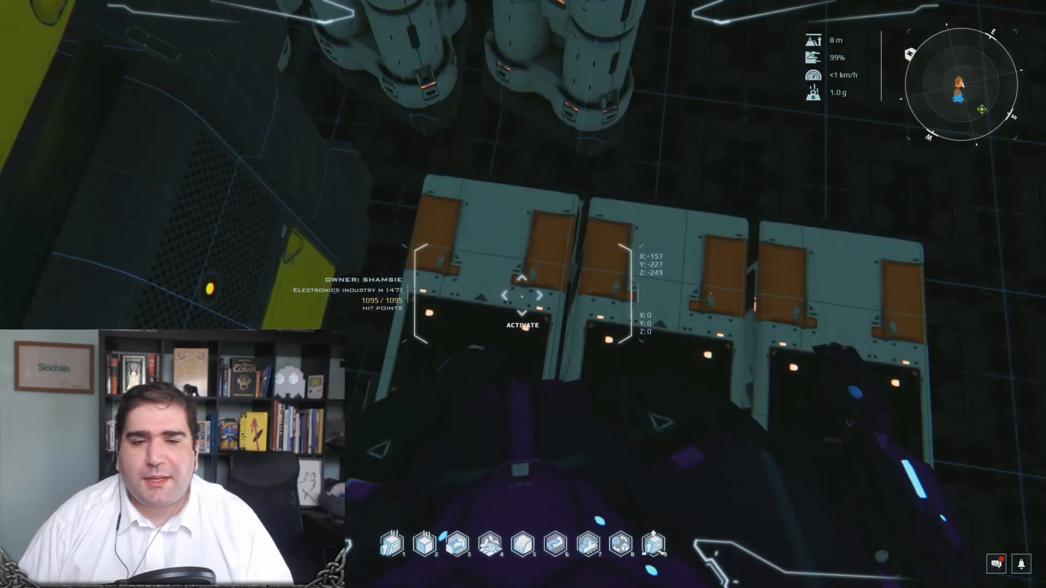
key("w")
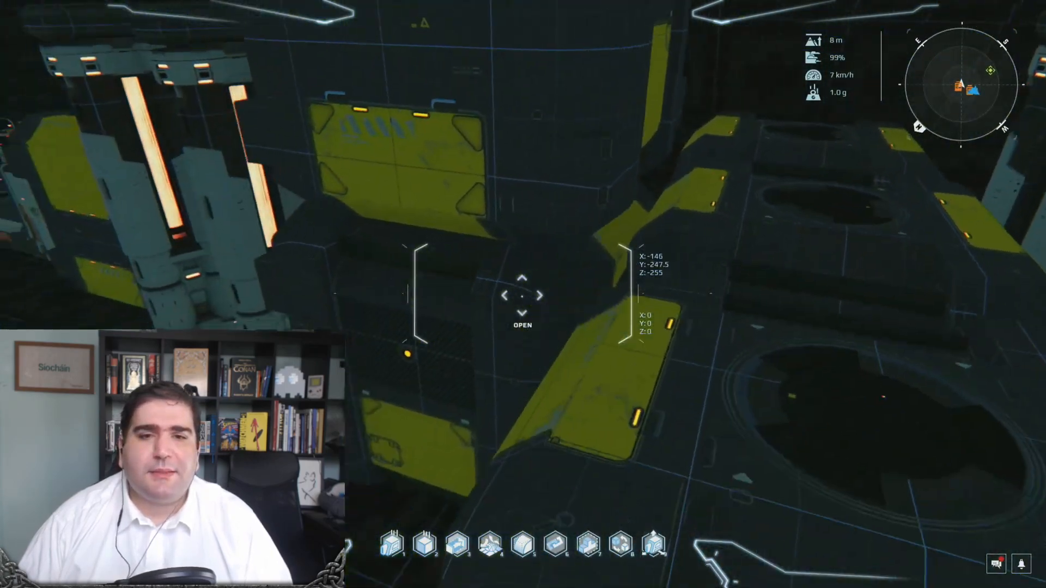
key("space")
key("w")
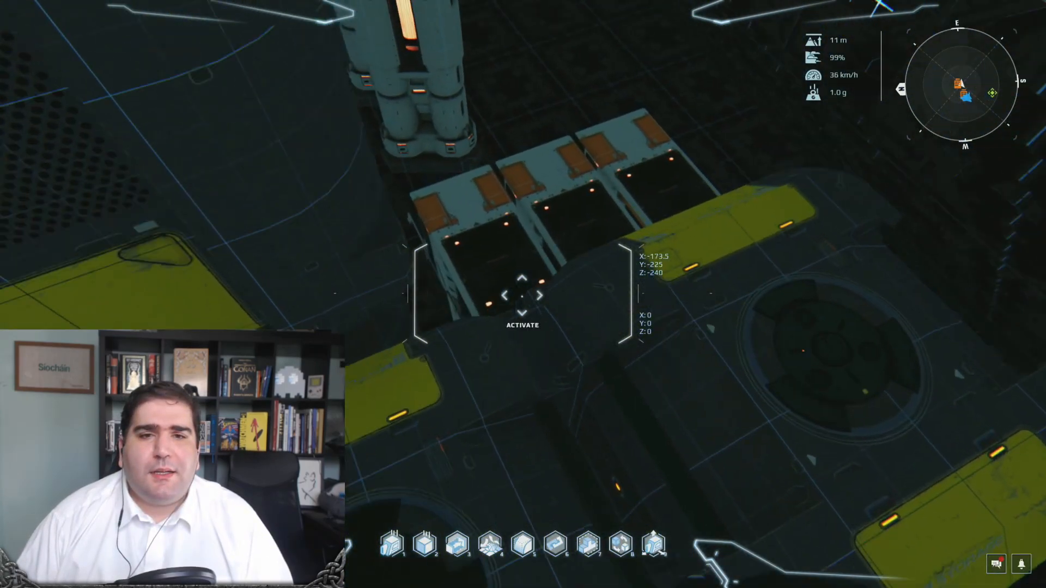
key("alt+Tab")
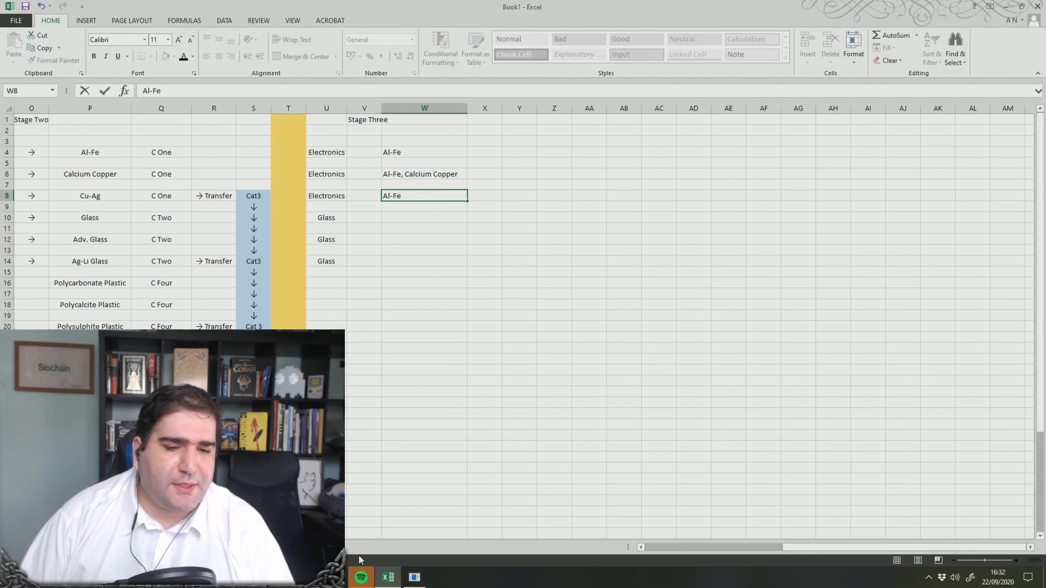
Check the Warp Cells Factory diagram in Chrome, return to the Excel plan and commit the Al-Fe entry in W8
key("alt+Tab")
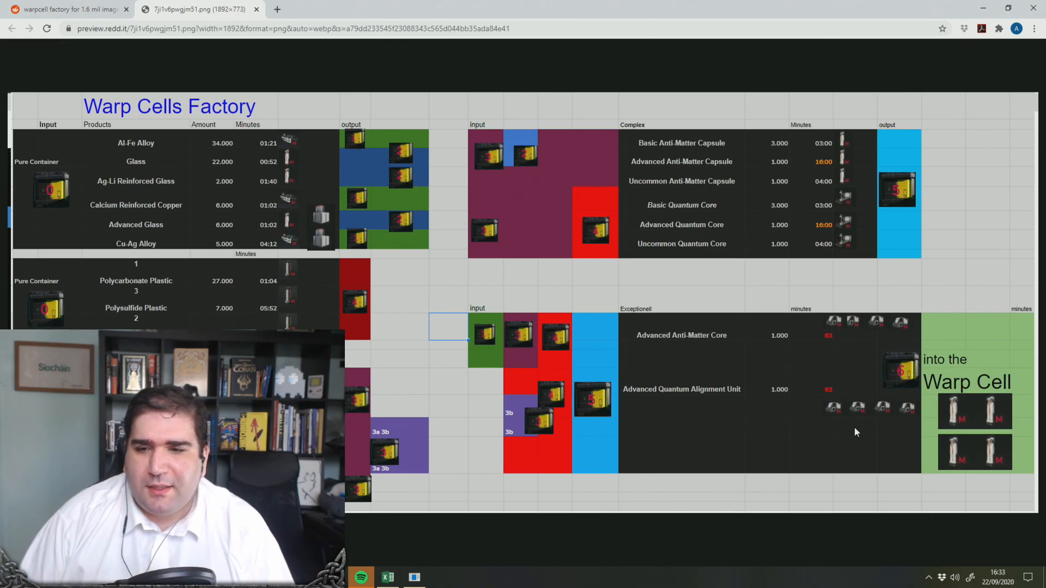
key("alt+Tab")
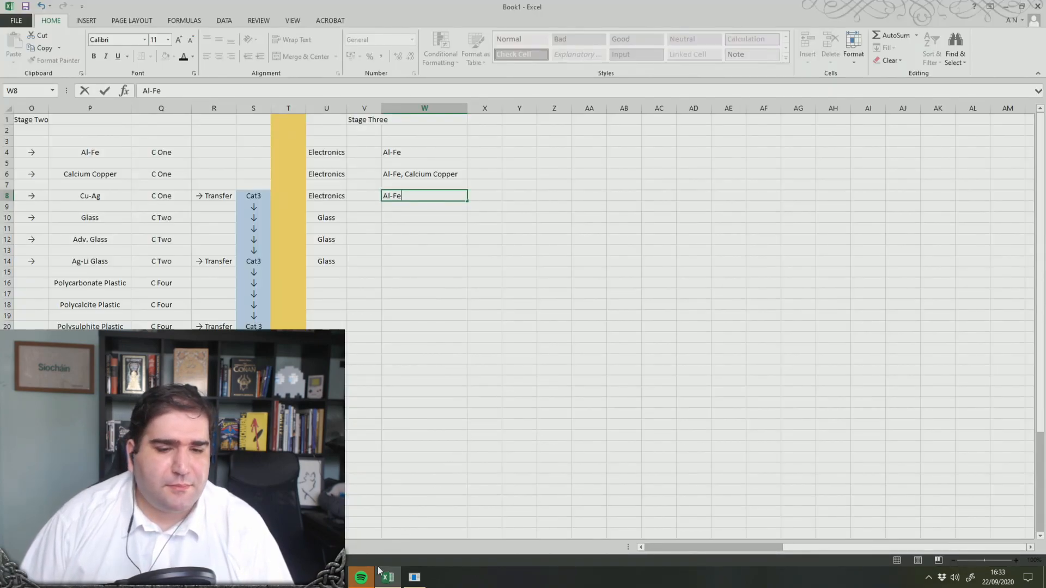
left_click(415, 582)
key("alt+Tab")
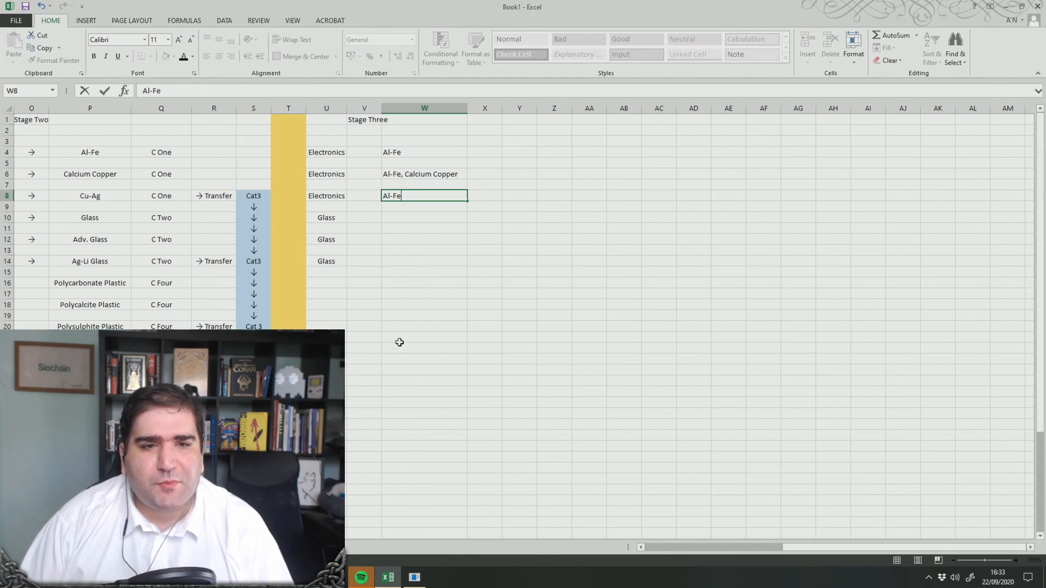
left_click(551, 200)
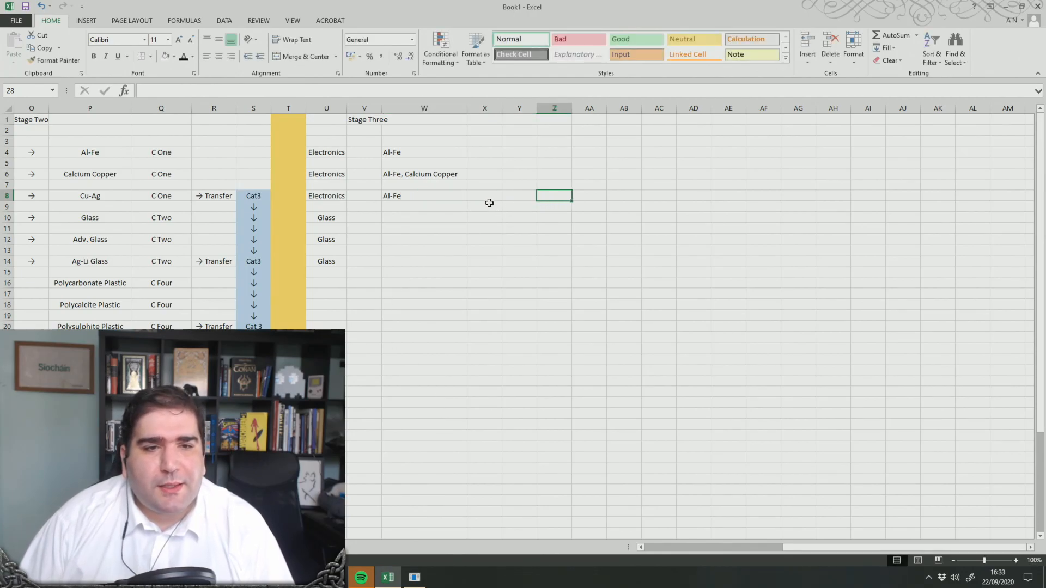
left_click(514, 199)
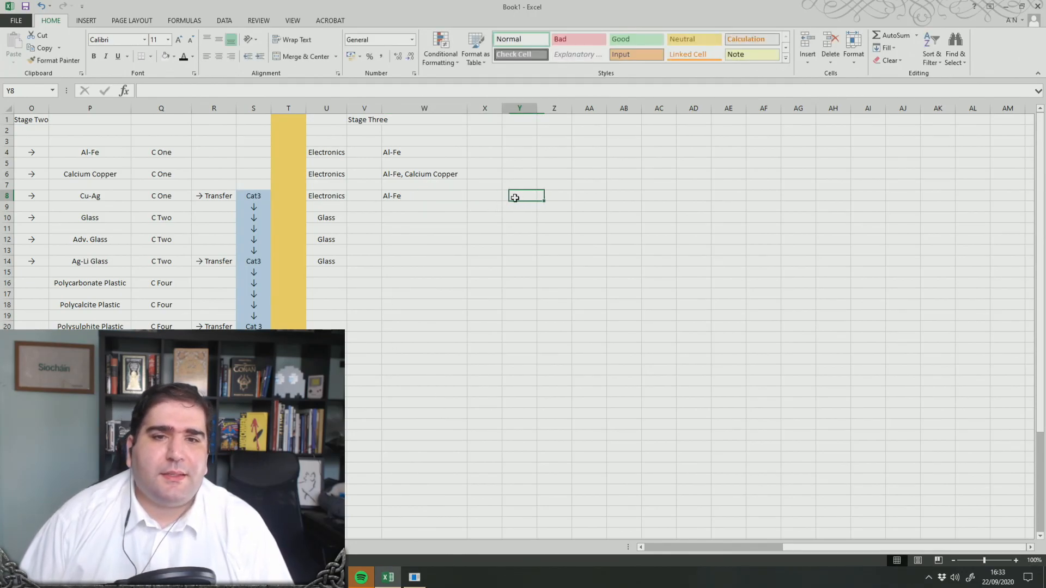
Copy the arrows from O4:O8 into X4:X8 beside the Electronics inputs
left_click_drag(425, 154, 420, 193)
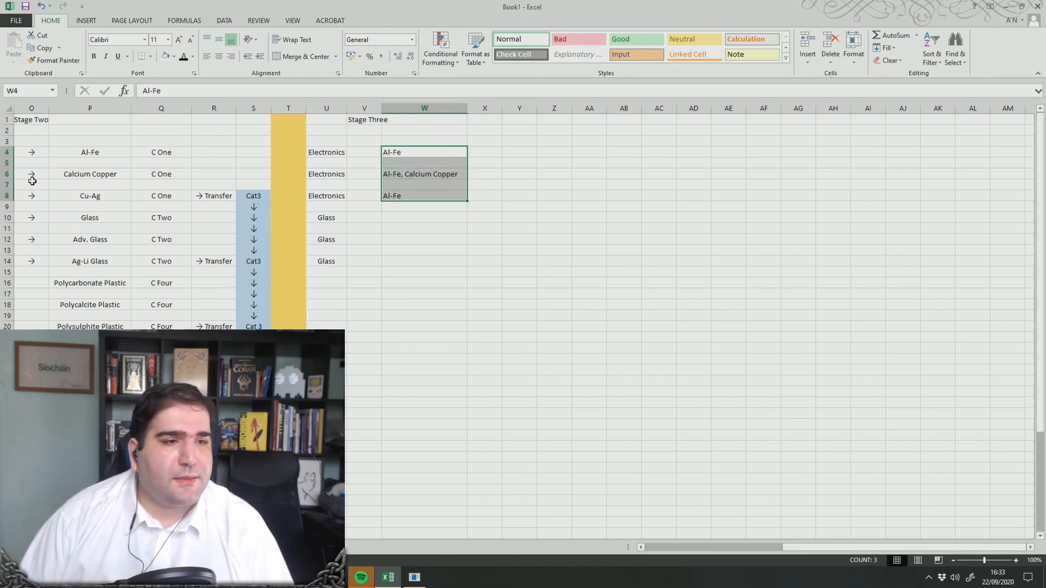
left_click_drag(32, 153, 35, 197)
key("ctrl+c")
left_click(495, 154)
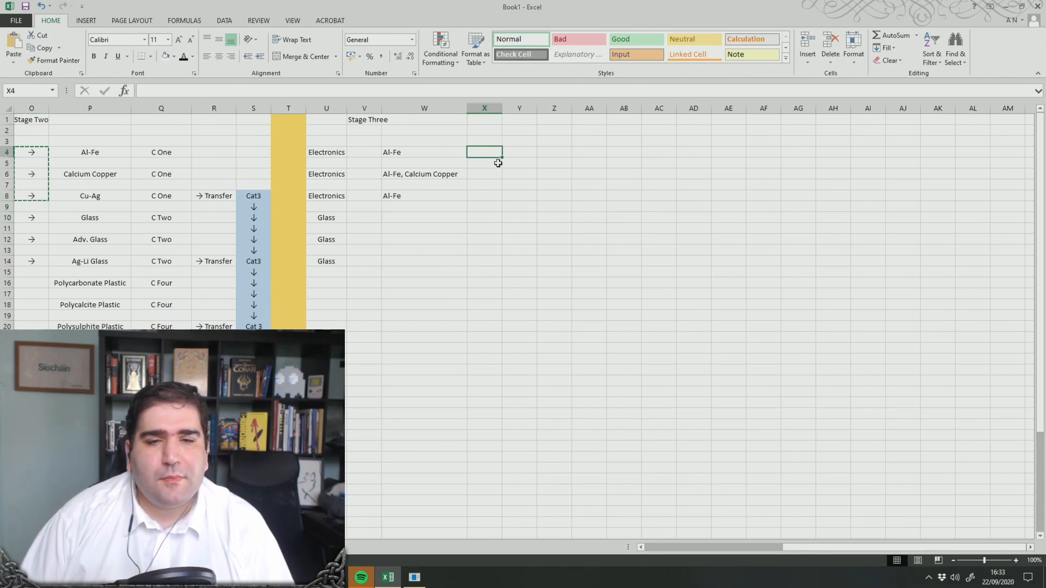
key("ctrl+v")
Widen column Y and enter Basic Connector in Y4, Uncommon Connector in Y6 and Basic Component in Y8
left_click(522, 154)
left_click_drag(537, 107, 587, 108)
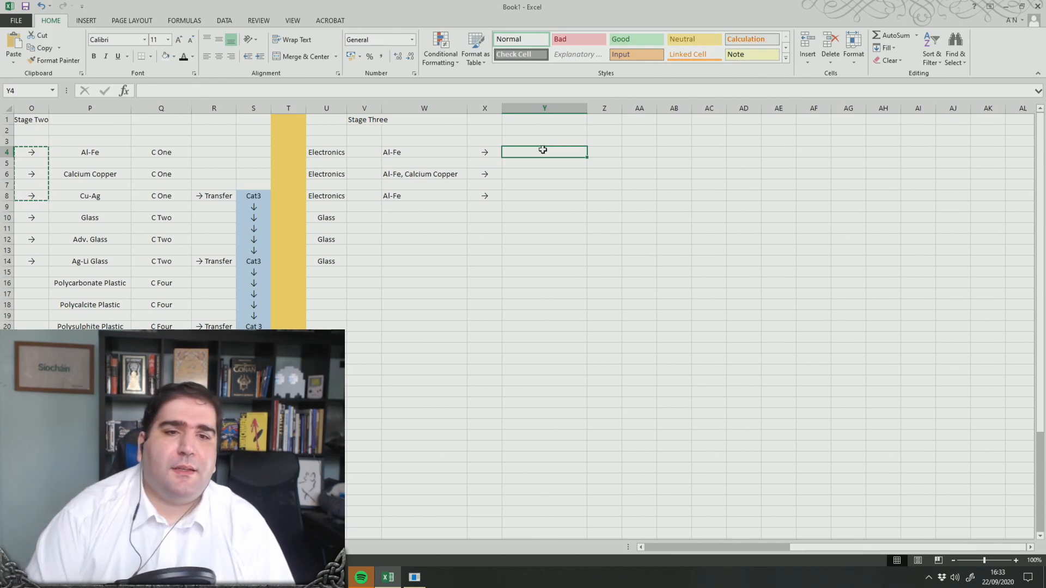
type("Basic Connect")
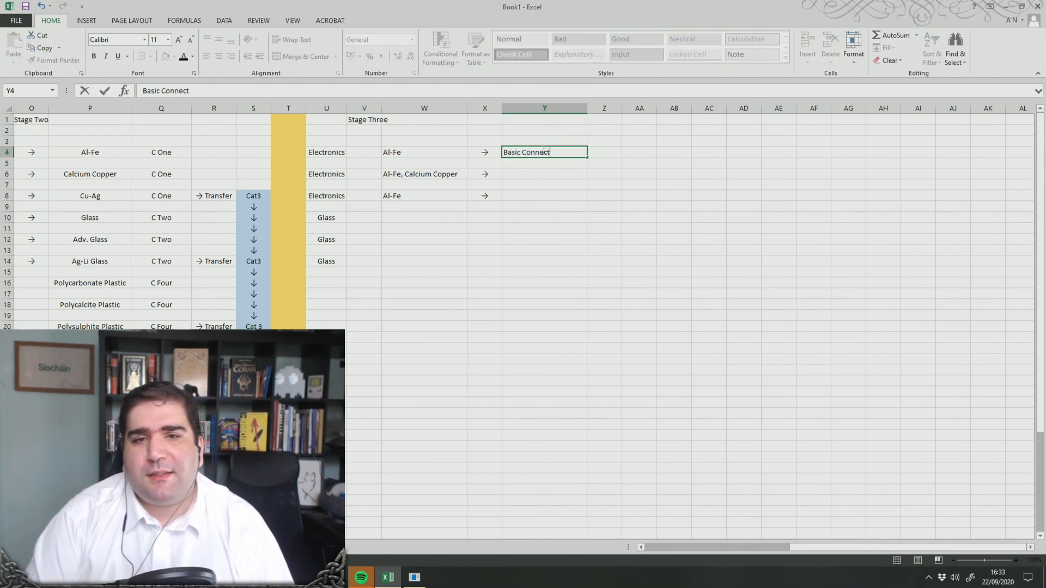
key("Return")
key("Return")
type("Uncommon Conne")
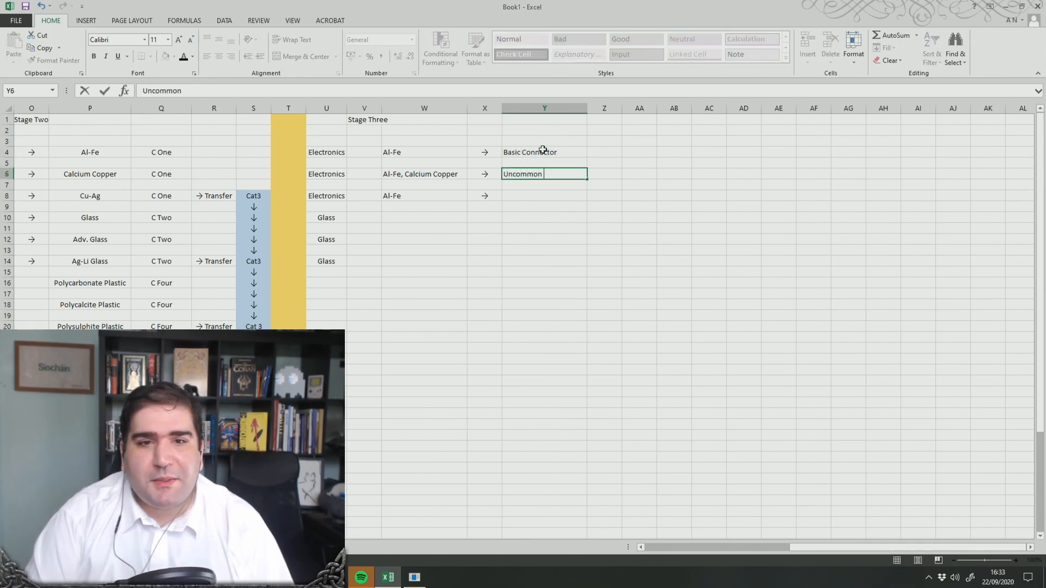
key("Return")
key("Return")
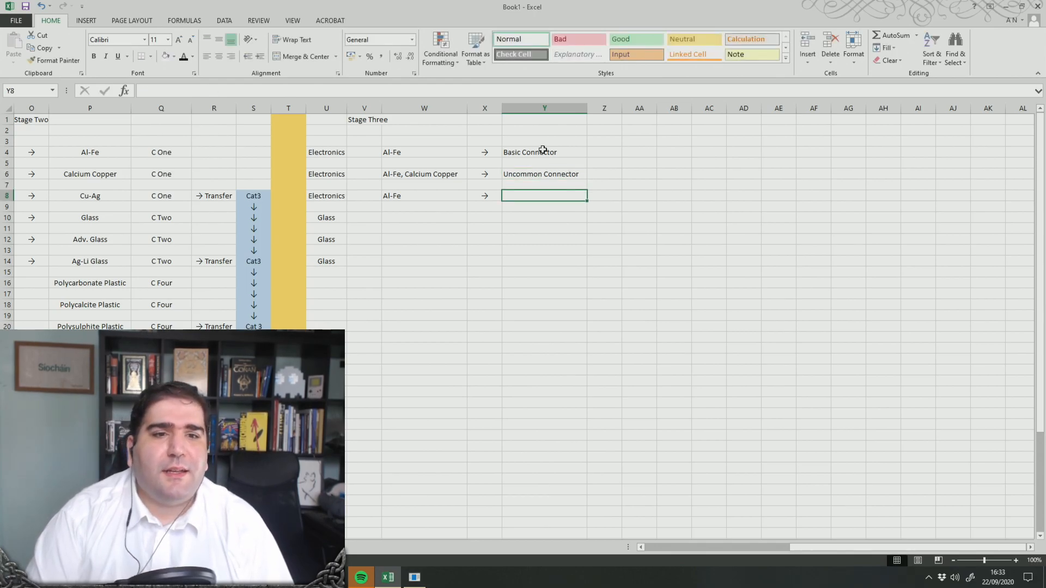
type("Basic Component")
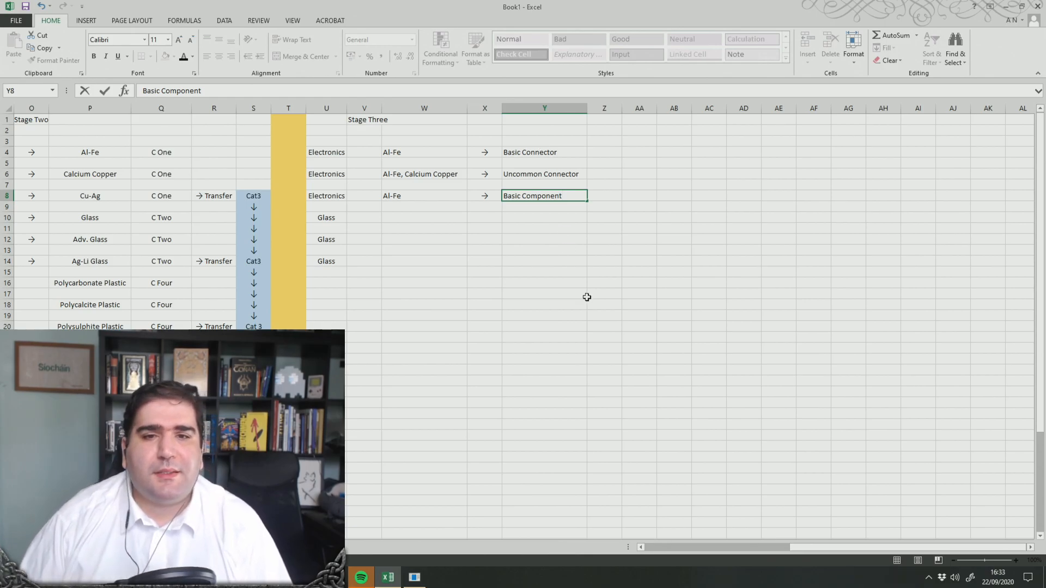
left_click(596, 251)
Copy the arrows from X4:X8 into Z4:Z8 after the Electronics products
left_click(614, 150)
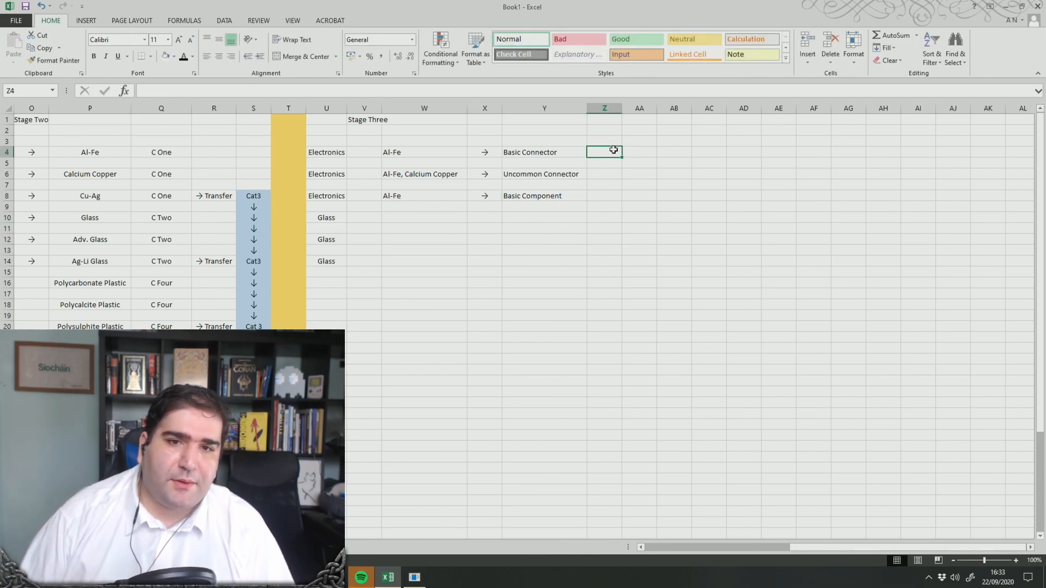
left_click_drag(484, 152, 485, 196)
key("ctrl+c")
left_click(612, 151)
key("ctrl+v")
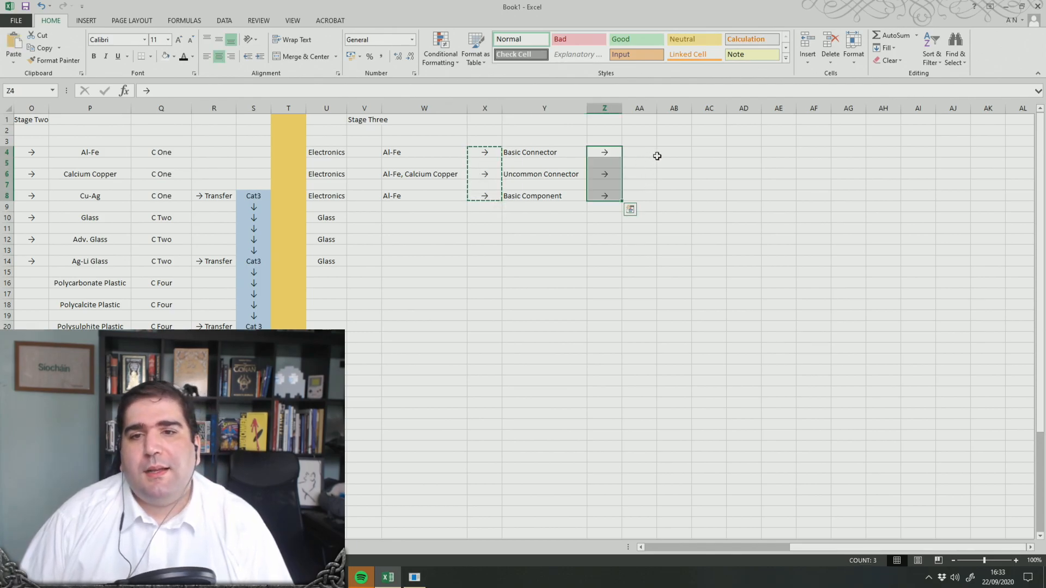
Enter C Three in AB4 and AB6 as the output container for the two connectors
left_click(667, 154)
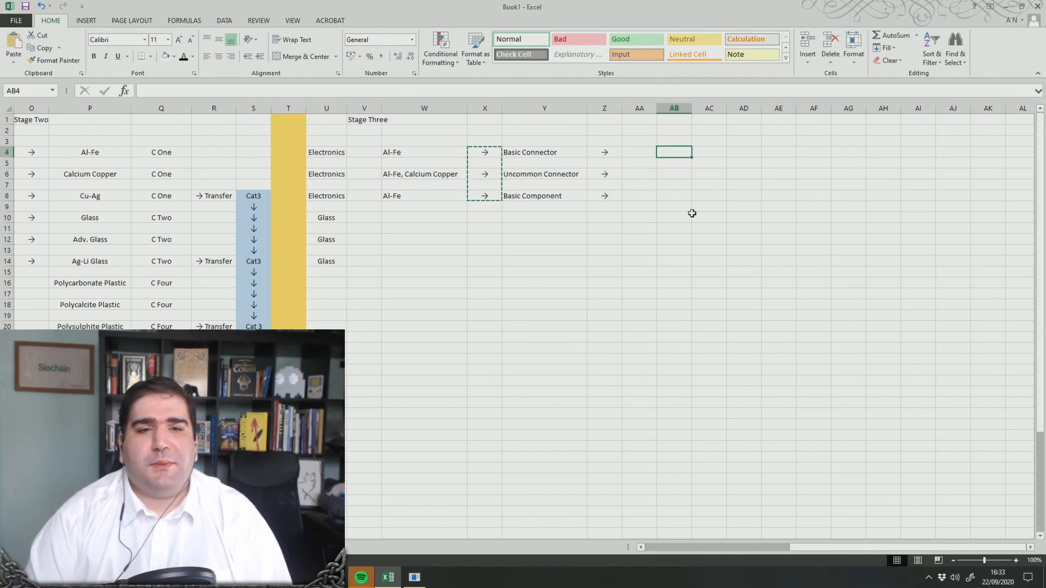
key("alt+Tab")
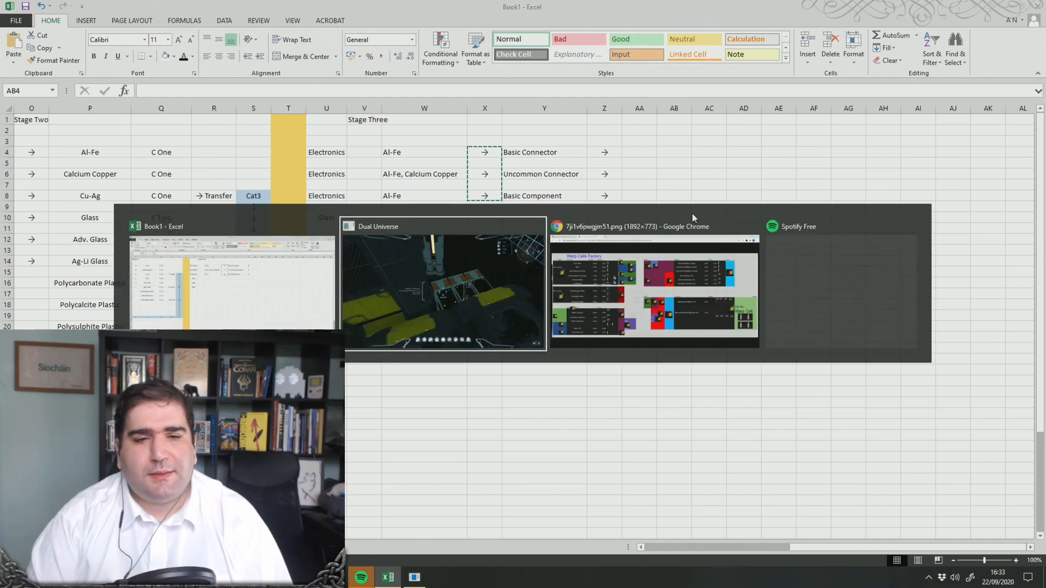
key("alt+Tab")
type("C")
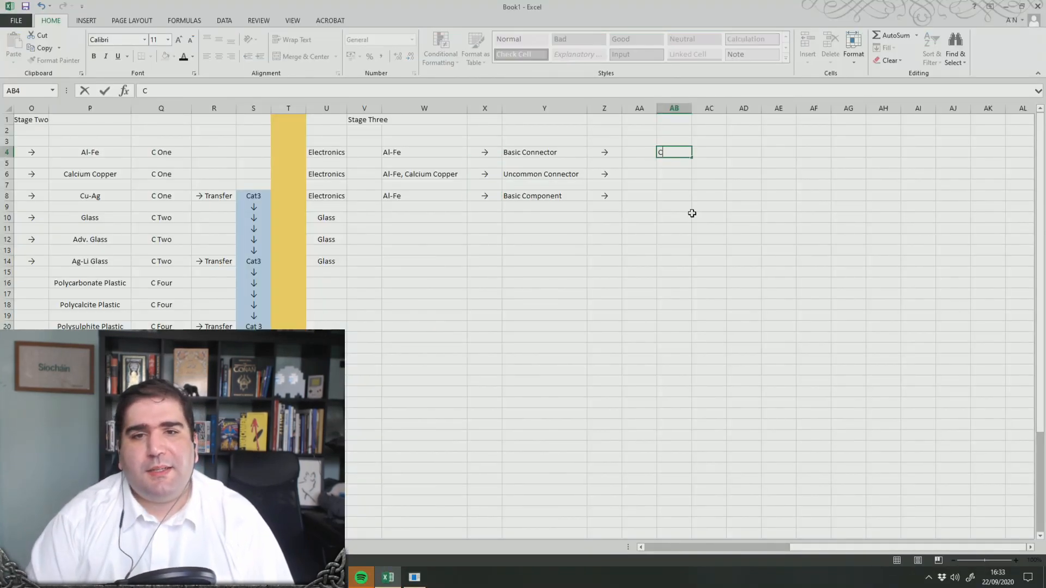
type(" Thre")
key("Return")
key("Return")
type("C Three")
key("Return")
key("Return")
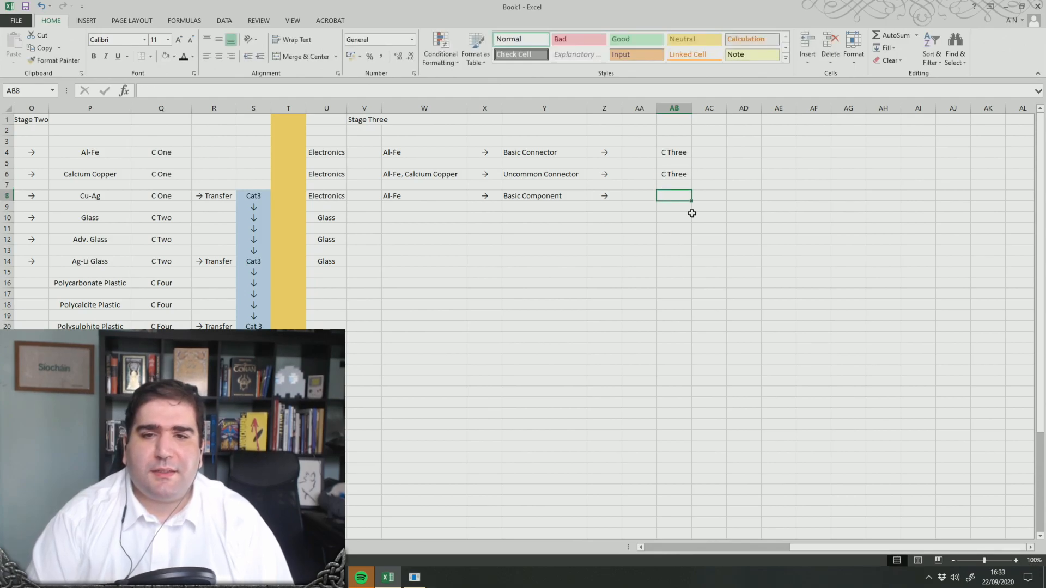
Enter "C Three Bee" in AB8 for Basic Component and widen column AB to fit it
type("C")
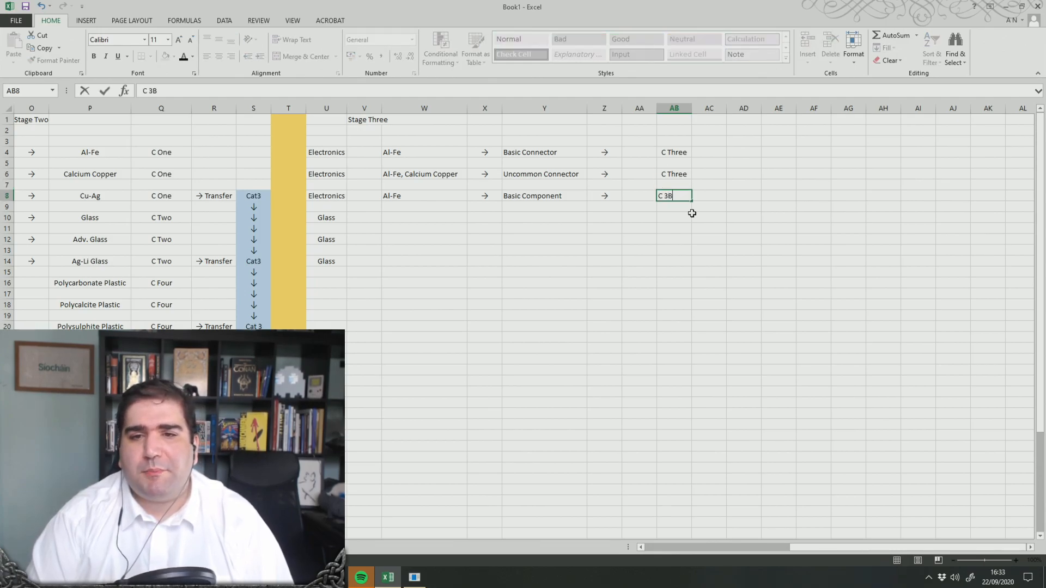
type(" Three BE")
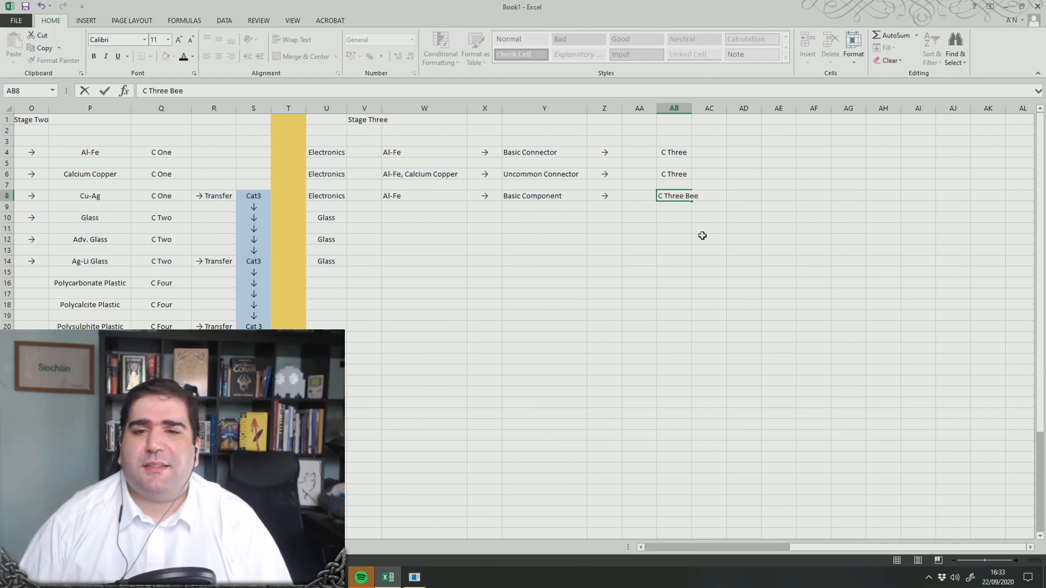
left_click(703, 235)
left_click_drag(693, 112, 706, 111)
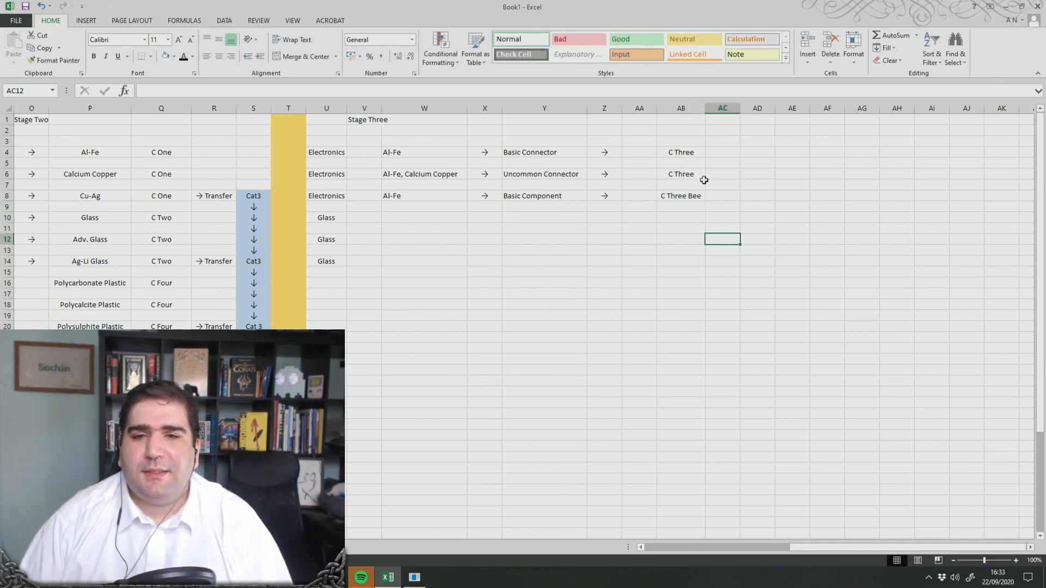
left_click(684, 294)
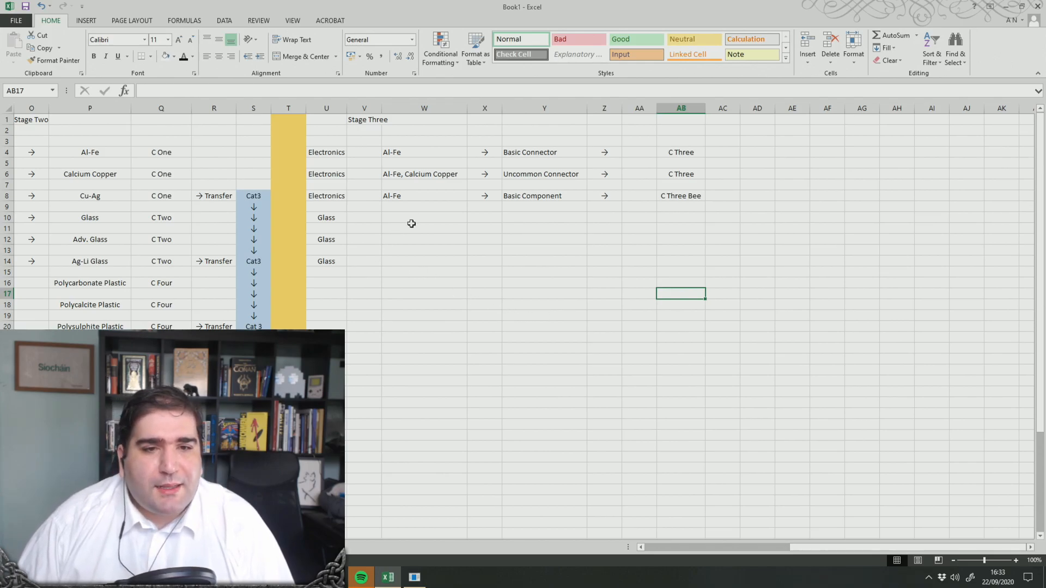
Select W10, switch to Dual Universe to inspect the industry machines for the Glass rows, and return to the Excel plan
left_click(411, 221)
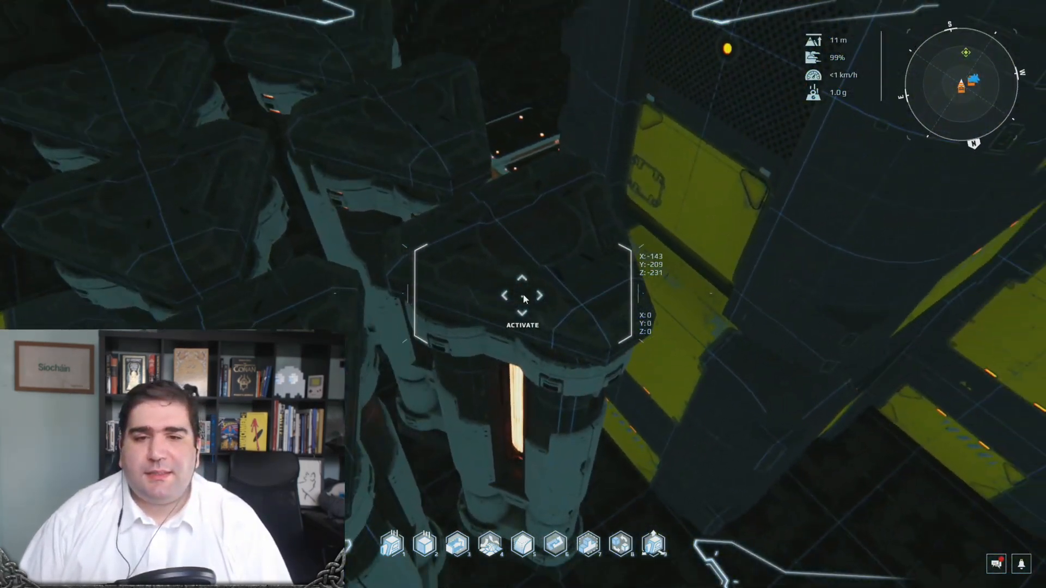
key("f")
key("Escape")
key("f")
key("f")
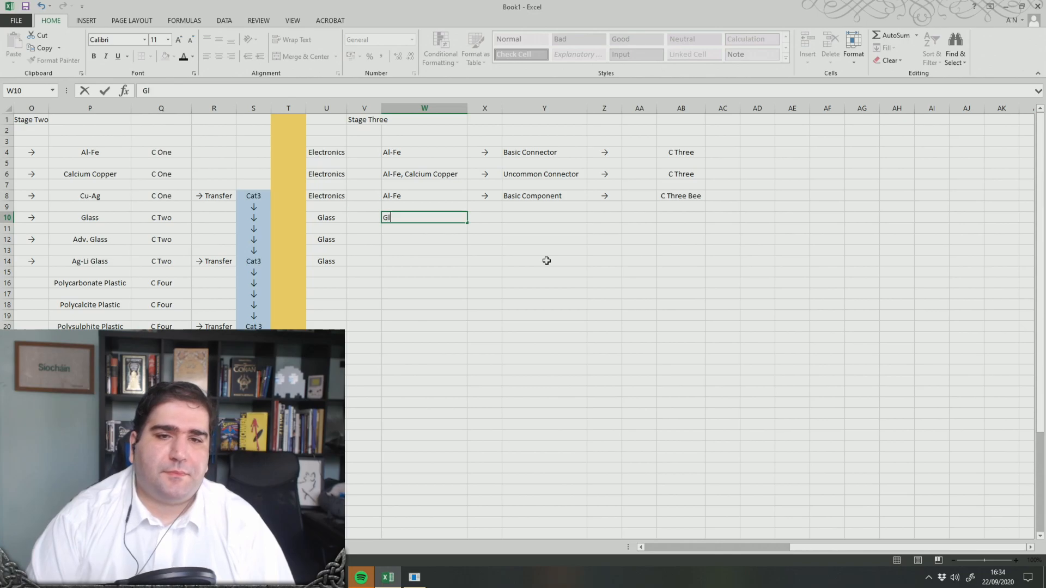
Enter Glass in W10 and W12 as the input for the first two Glass rows
key("Down")
key("Down")
type("Glass")
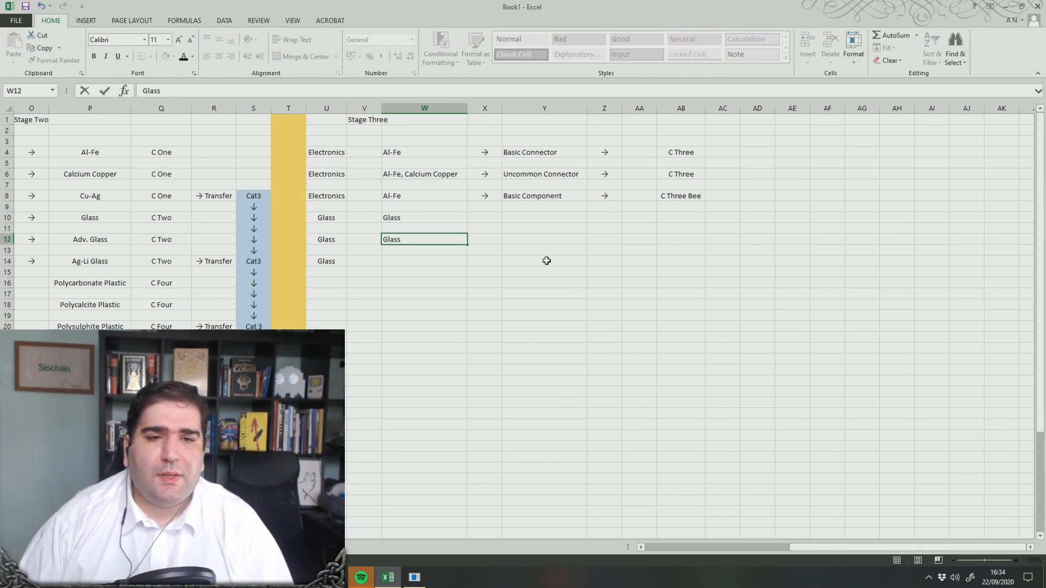
left_click(532, 266)
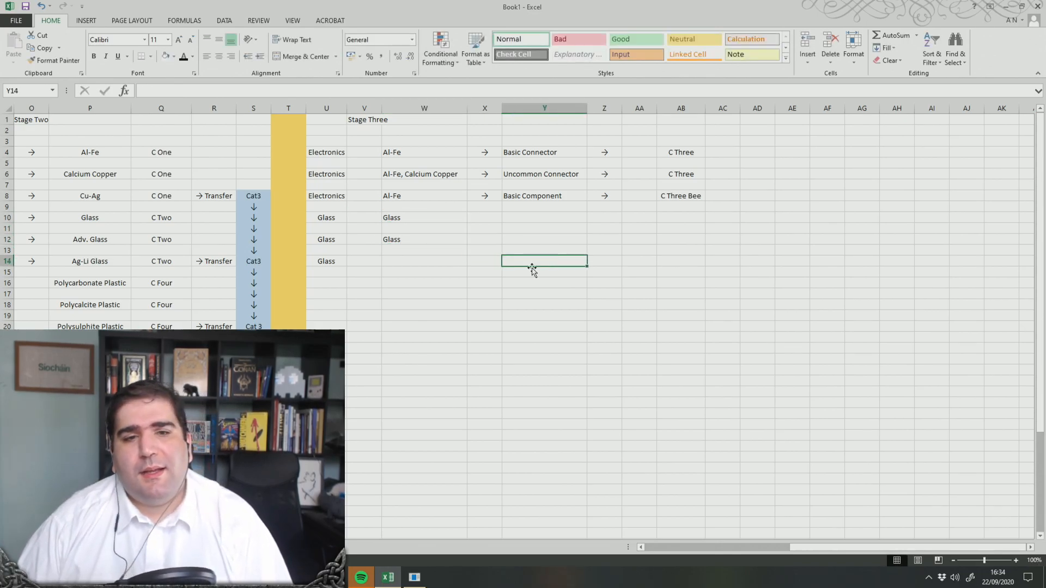
Rename the Stage Three machine label in U10 to Glass F
left_click(338, 219)
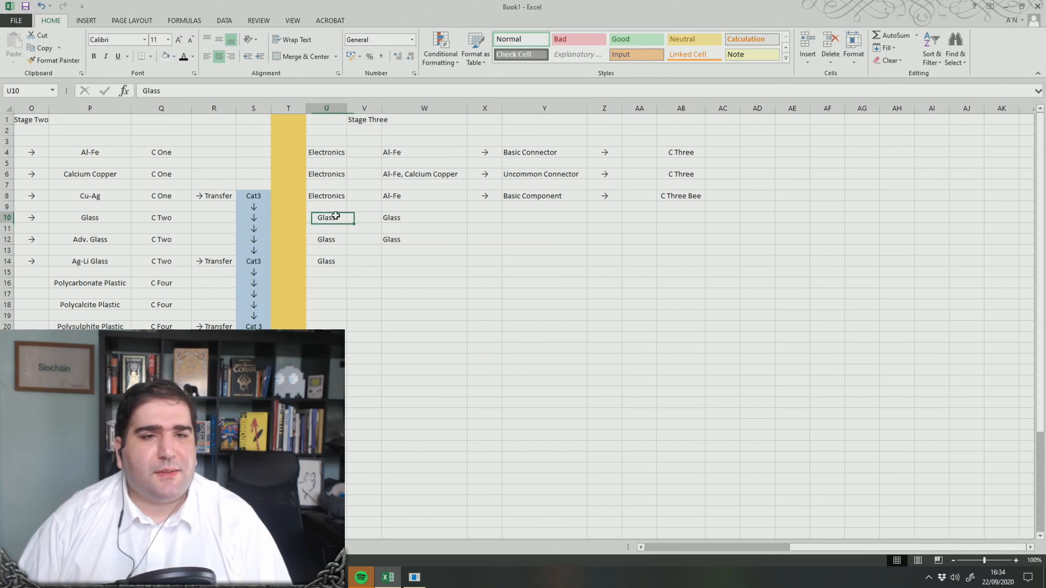
left_click(274, 91)
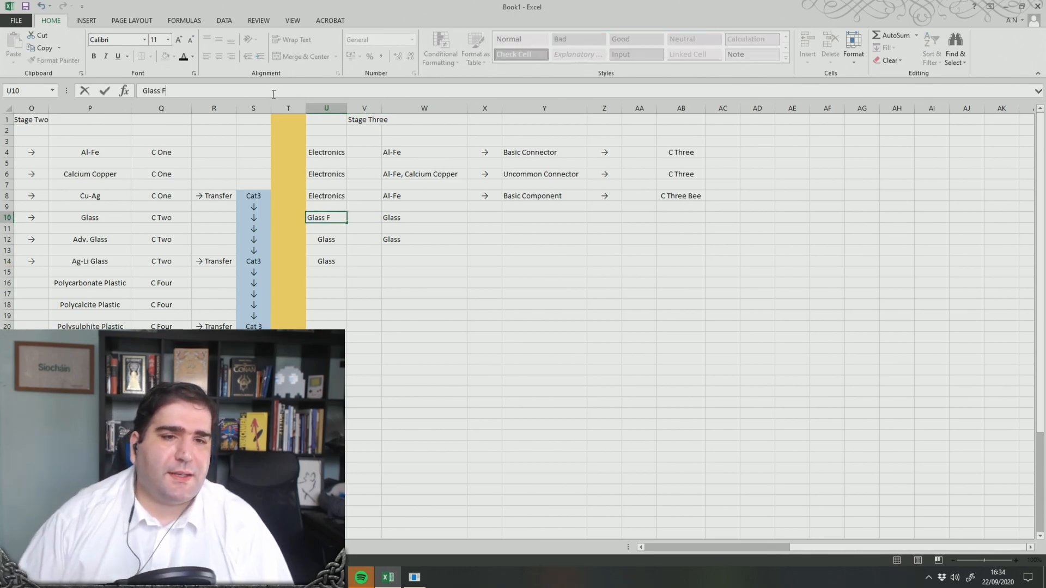
type("F")
left_click(455, 295)
Copy the Glass F label from U10 into U12 for the second Glass row
left_click(328, 215)
key("ctrl+c")
left_click(332, 250)
key("ctrl+v")
left_click(342, 240)
key("ctrl+v")
Paste the Glass F label into U14 and clear the stray copy in U13
left_click(335, 261)
key("ctrl+v")
left_click(332, 250)
key("BackSpace")
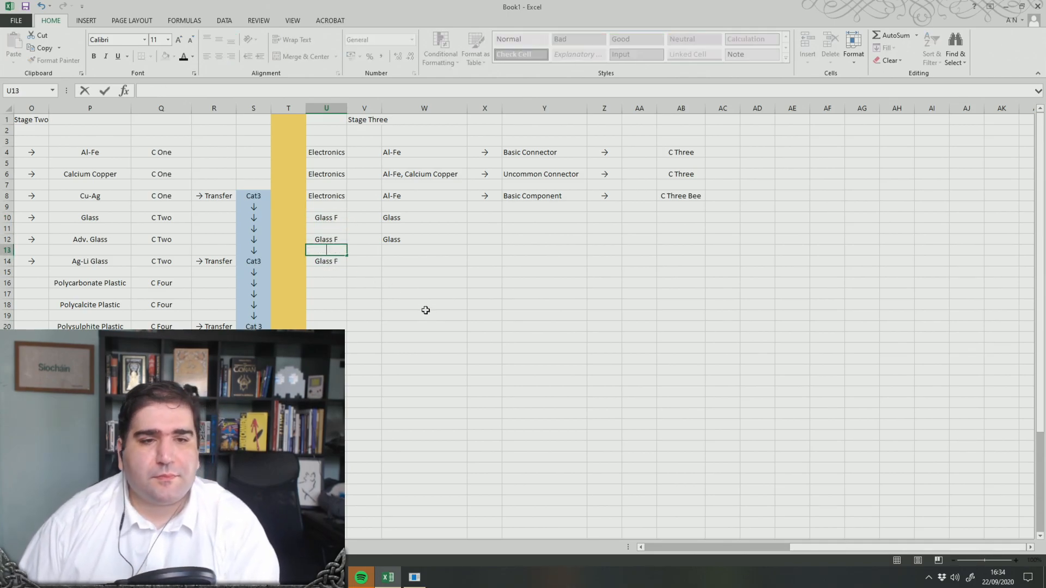
left_click_drag(175, 316, 34, 311)
type("=")
left_click(31, 261)
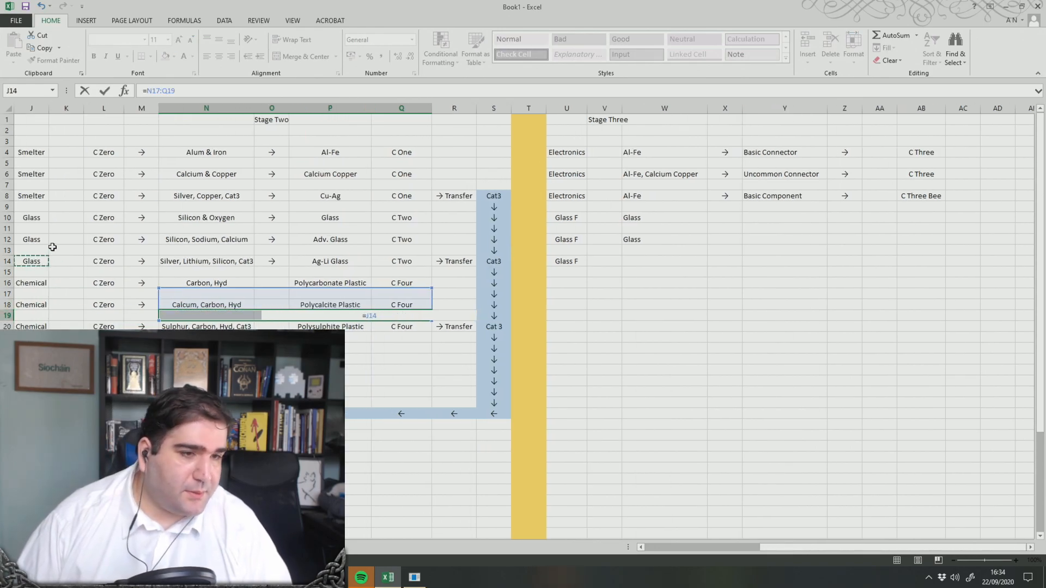
left_click(33, 239)
left_click(31, 218)
key("Return")
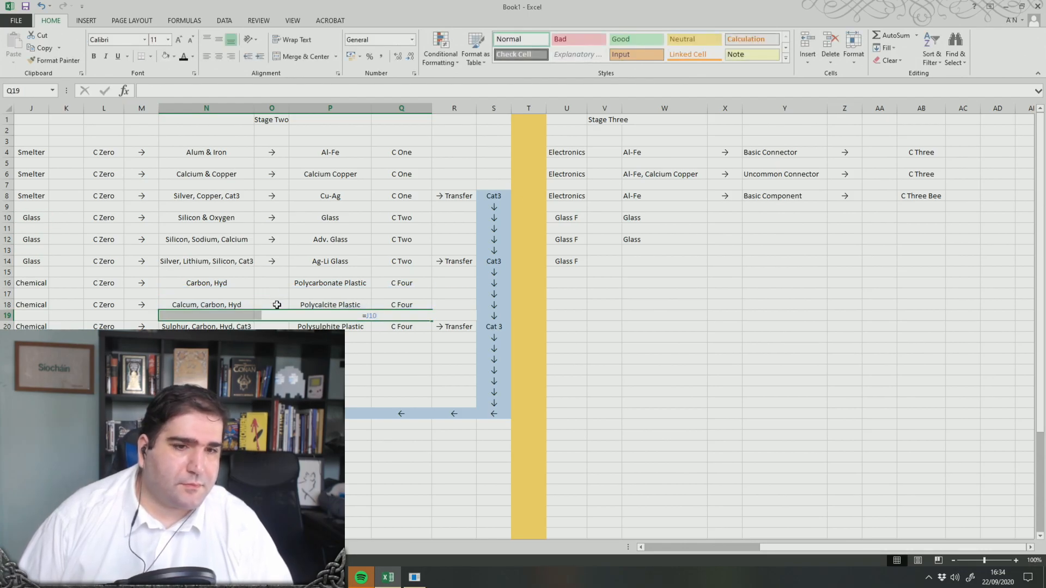
key("ctrl+z")
key("ctrl+z")
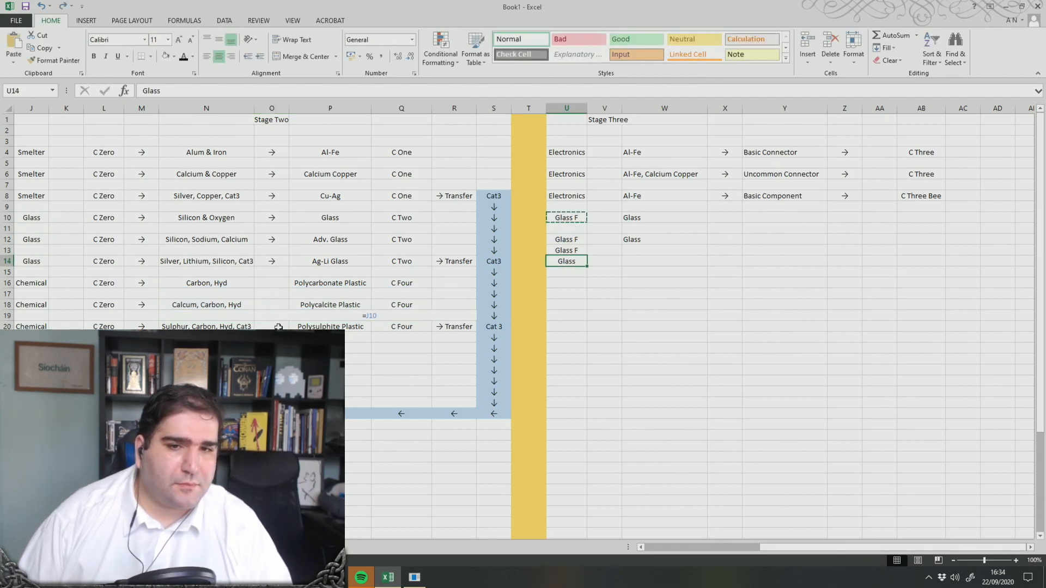
left_click_drag(592, 385, 581, 384)
double_click(374, 316)
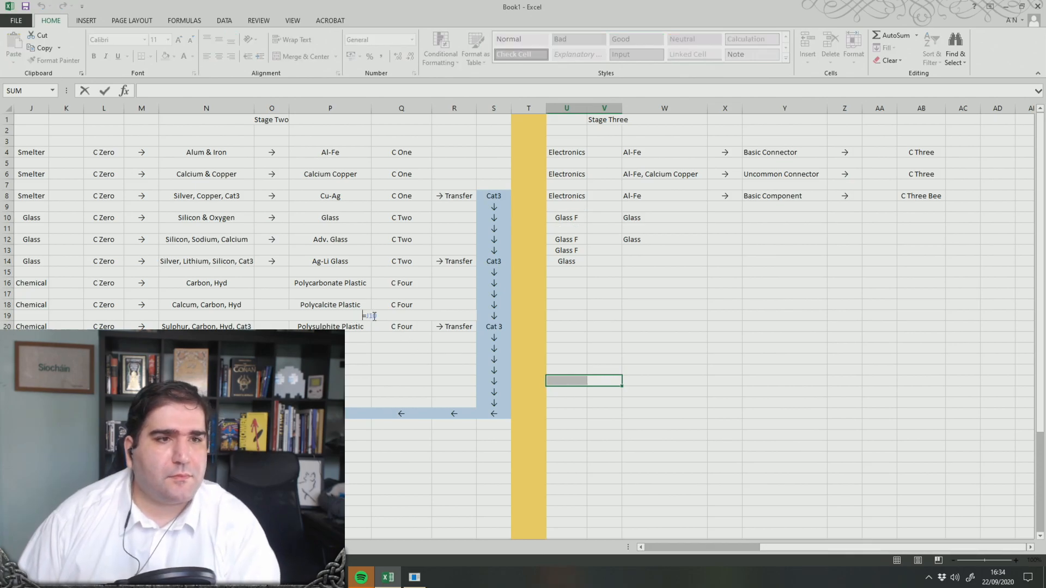
key("BackSpace")
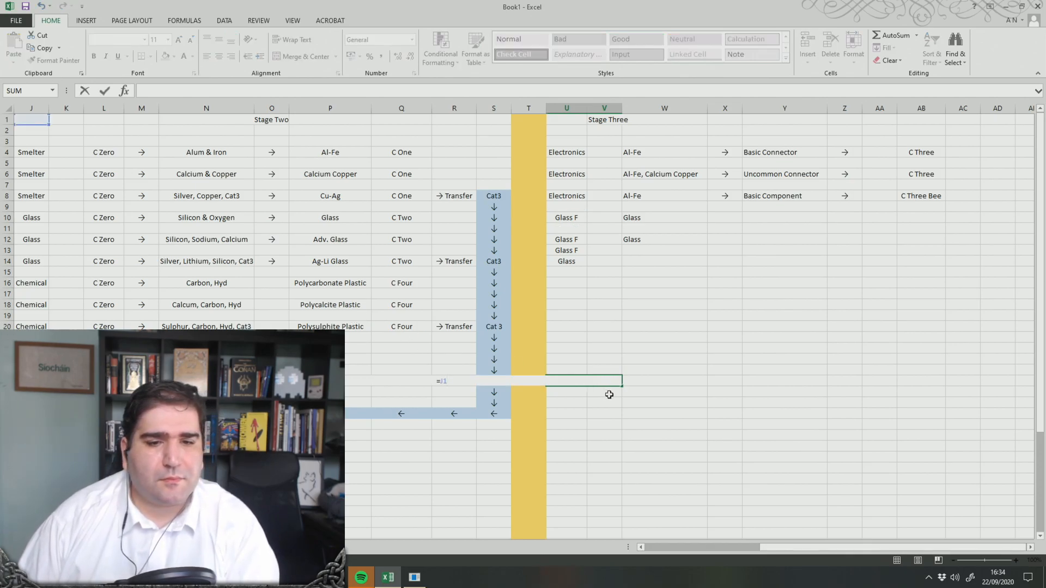
key("Escape")
Clear the stray Glass F label from U13 and complete the machine label in U14 as Glass F
left_click(636, 349)
left_click(577, 252)
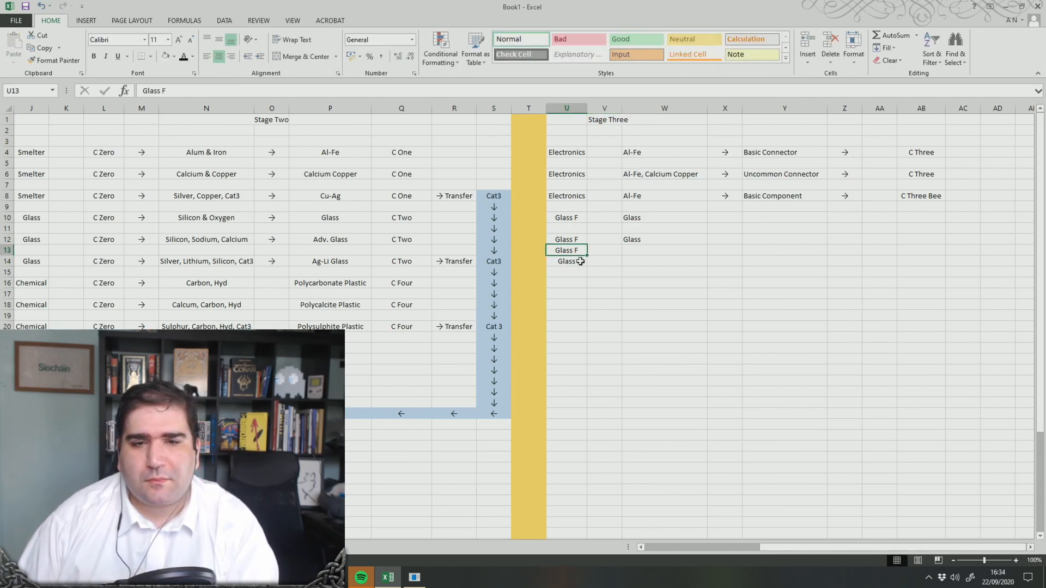
key("BackSpace")
key("Return")
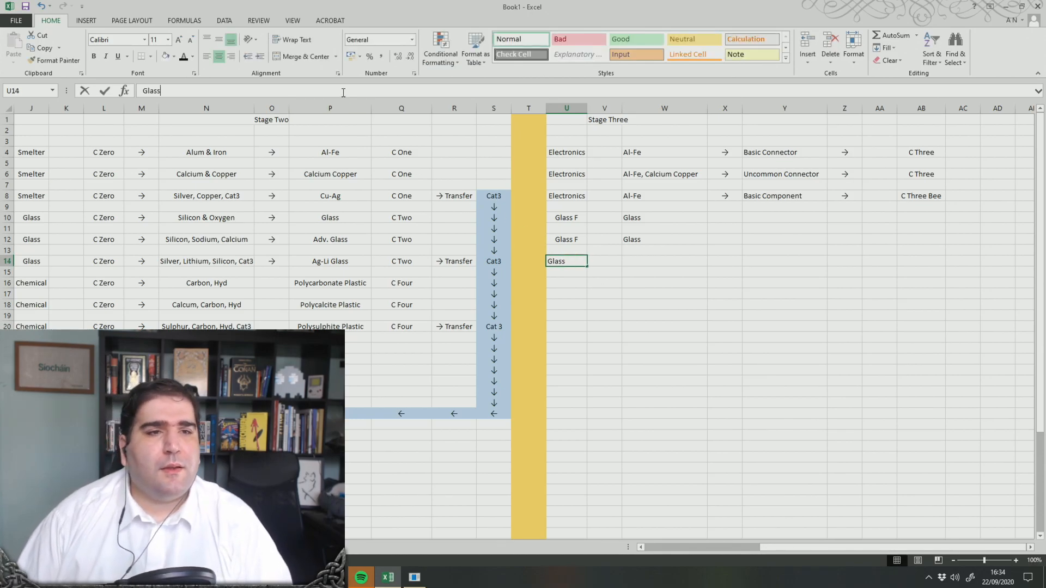
left_click(343, 92)
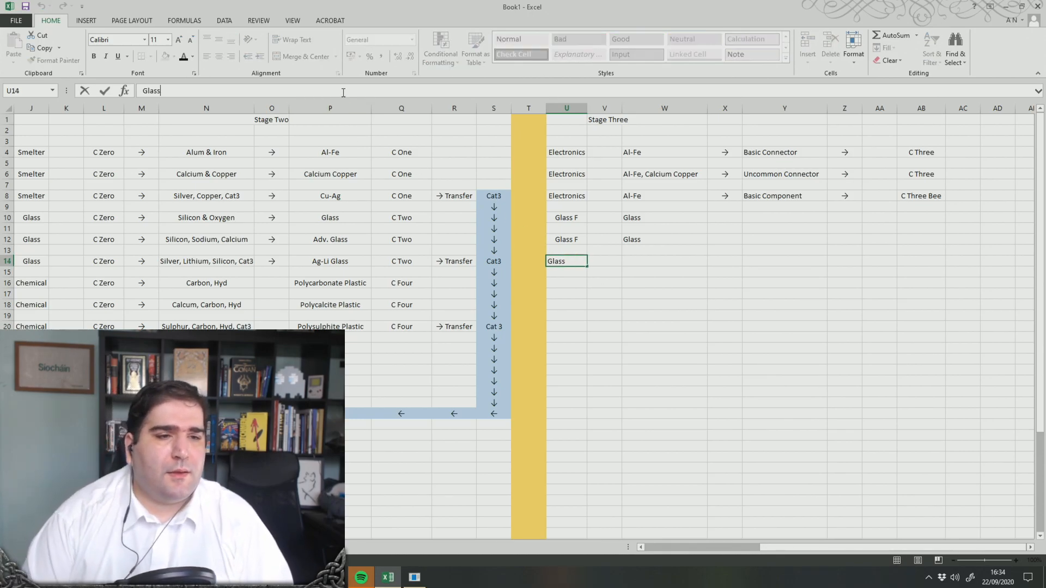
Rename the three Glass machine labels in J10, J12 and J14 to Glass F
left_click(34, 220)
left_click(202, 90)
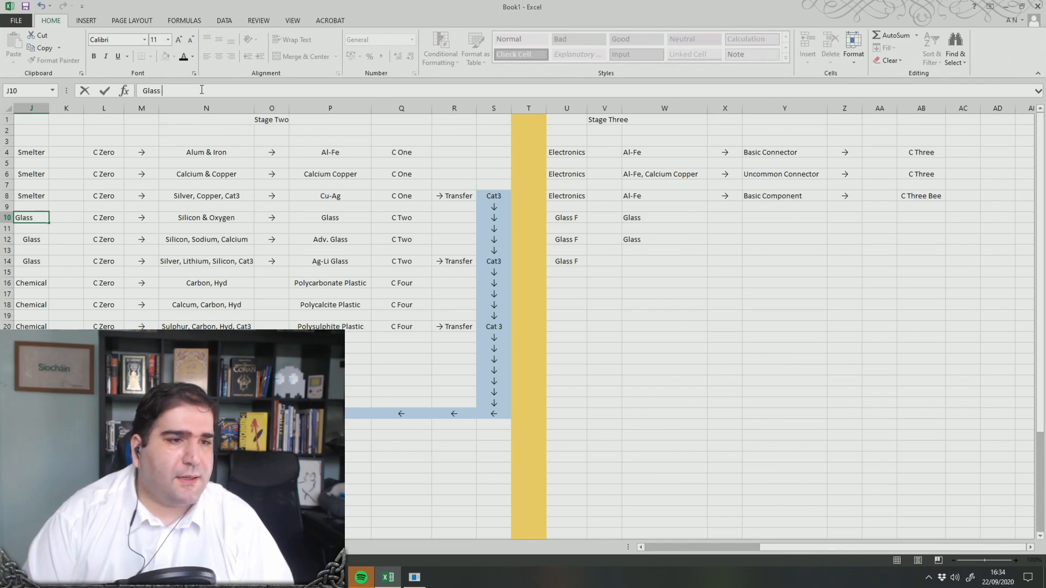
type("F")
left_click(27, 239)
left_click(207, 90)
type("F")
left_click(31, 262)
left_click(204, 90)
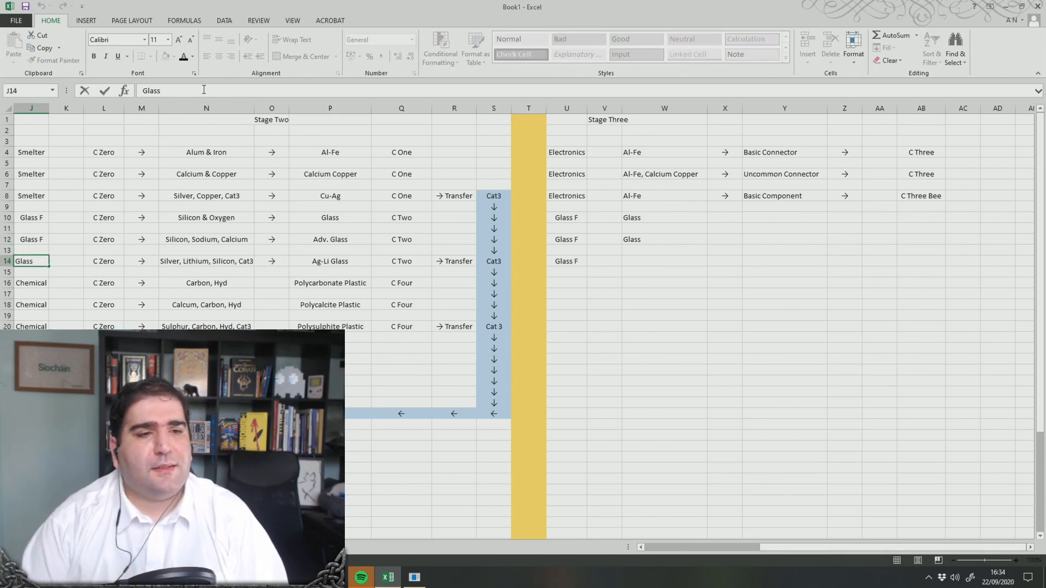
type("F")
left_click(757, 358)
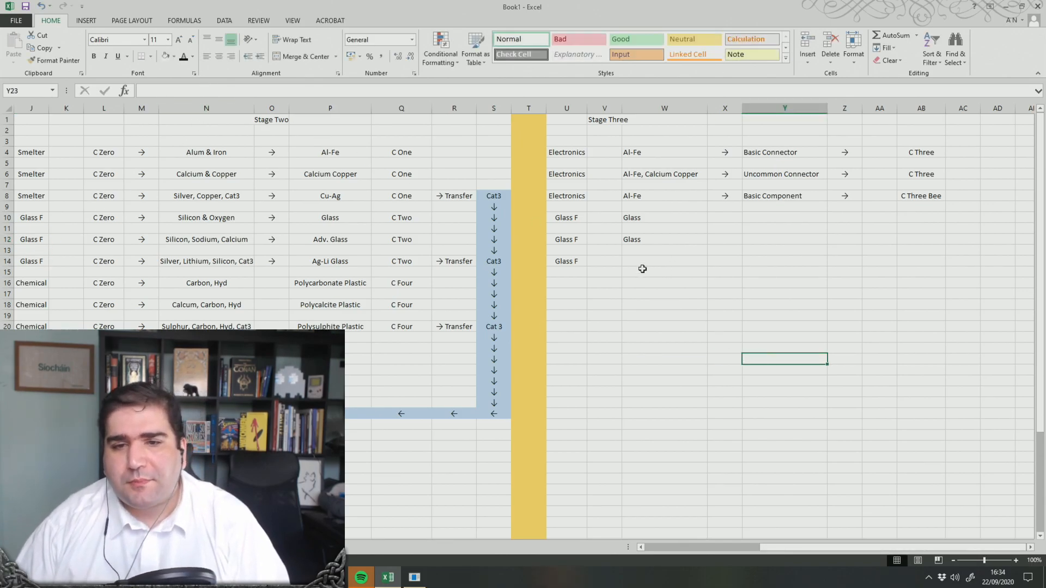
Enter Glass in W14 as the input for the third Glass F row
left_click(652, 260)
type("Glas")
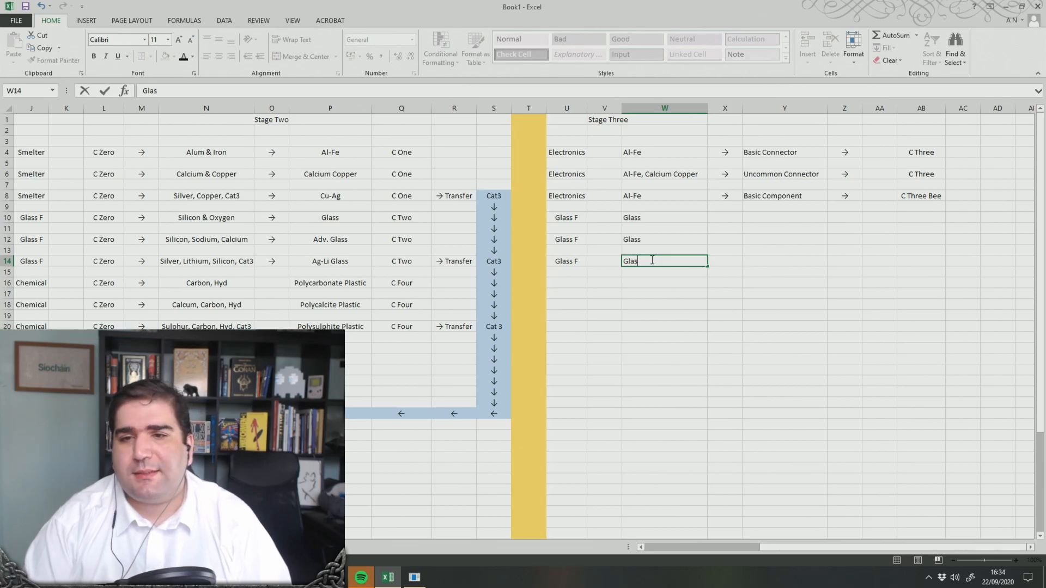
type("s")
left_click(762, 315)
Copy the arrows from X4:X8 into the Glass F rows starting at X10 and Z10
left_click_drag(727, 156, 732, 195)
key("ctrl+c")
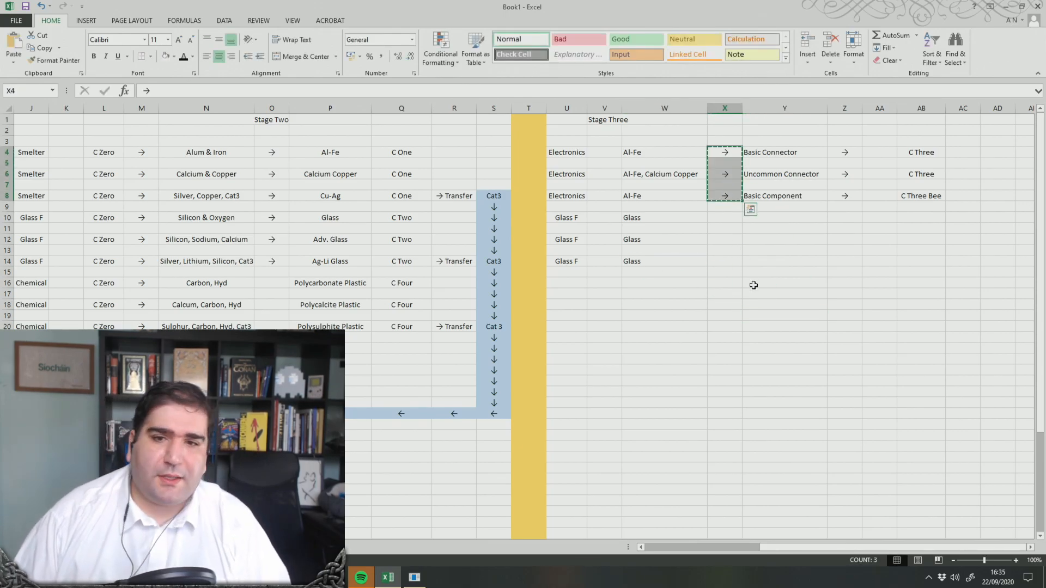
left_click(730, 218)
key("ctrl+v")
left_click(843, 219)
key("ctrl+v")
left_click(837, 337)
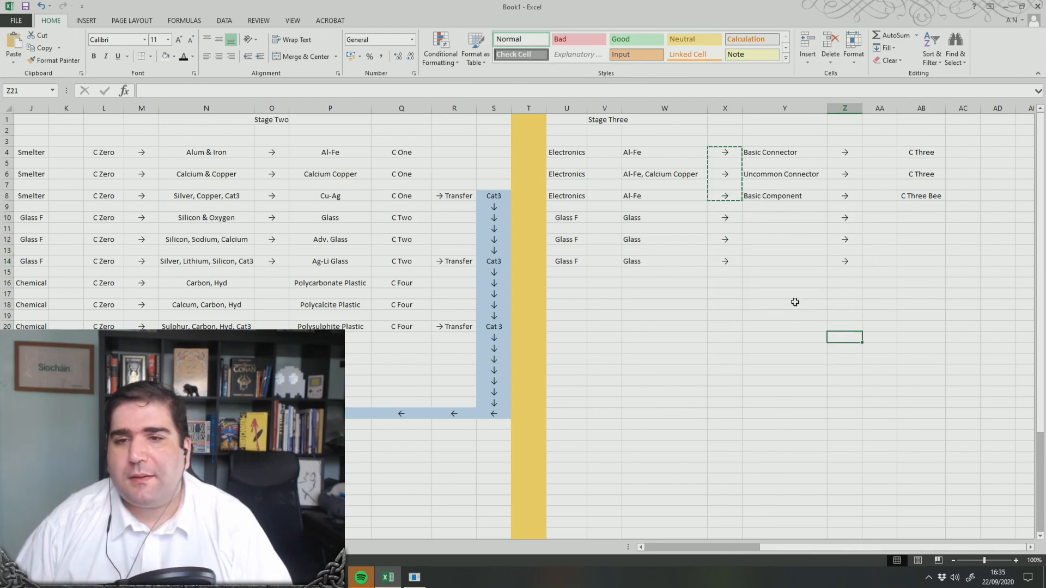
Enter the Glass F products: Basic LED in Y10 and Y12, and Uncommon LED in Y14
left_click(768, 218)
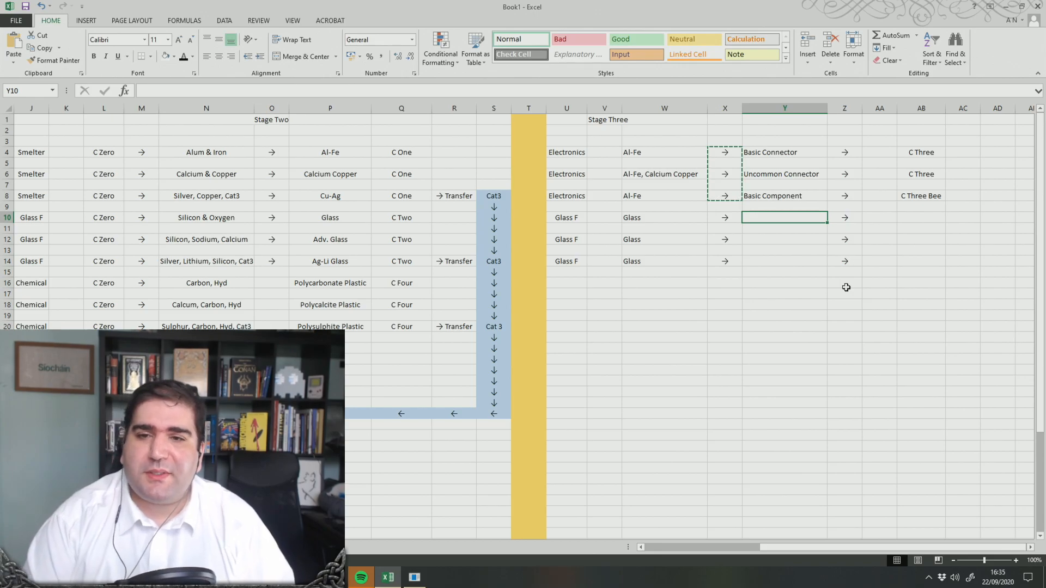
type("Basic LED")
key("Return")
key("Return")
type("Basic LED")
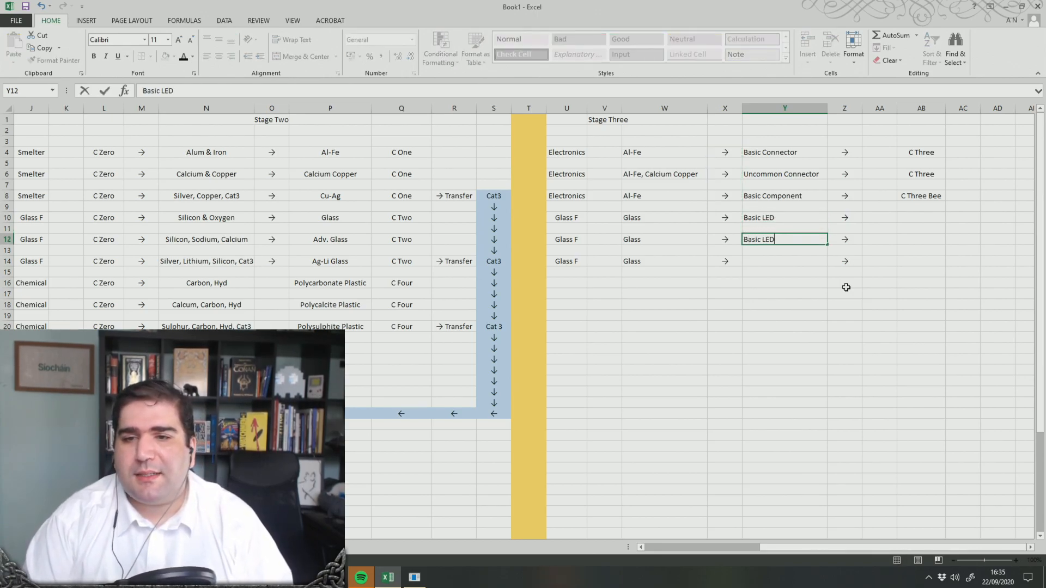
key("Return")
key("Return")
type("Uncommo")
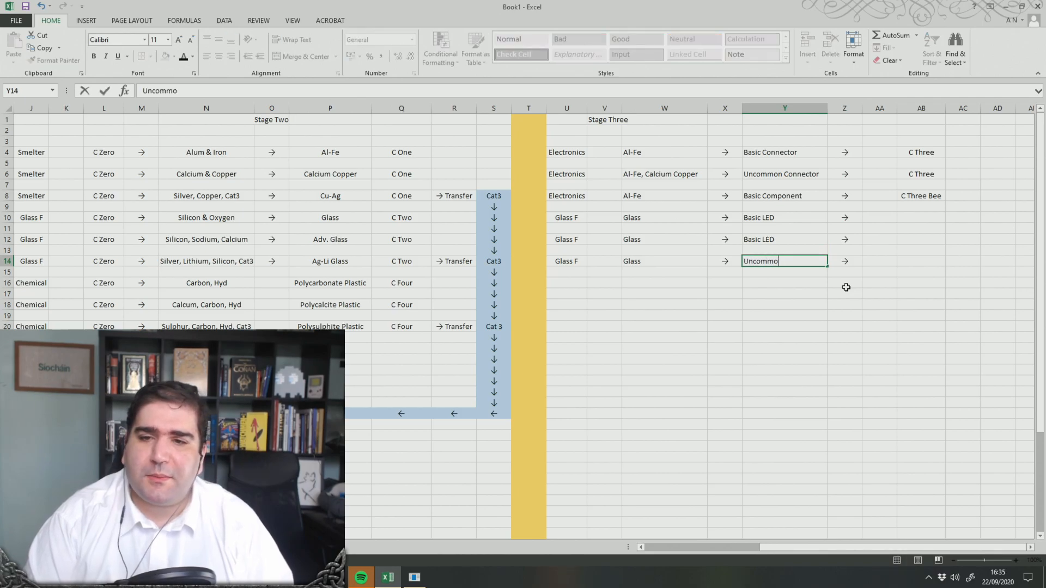
type("n LE")
Check the Glass Furnace M's Basic LED production and output container in Dual Universe, close its window, and return to the Excel plan
key("alt+Tab")
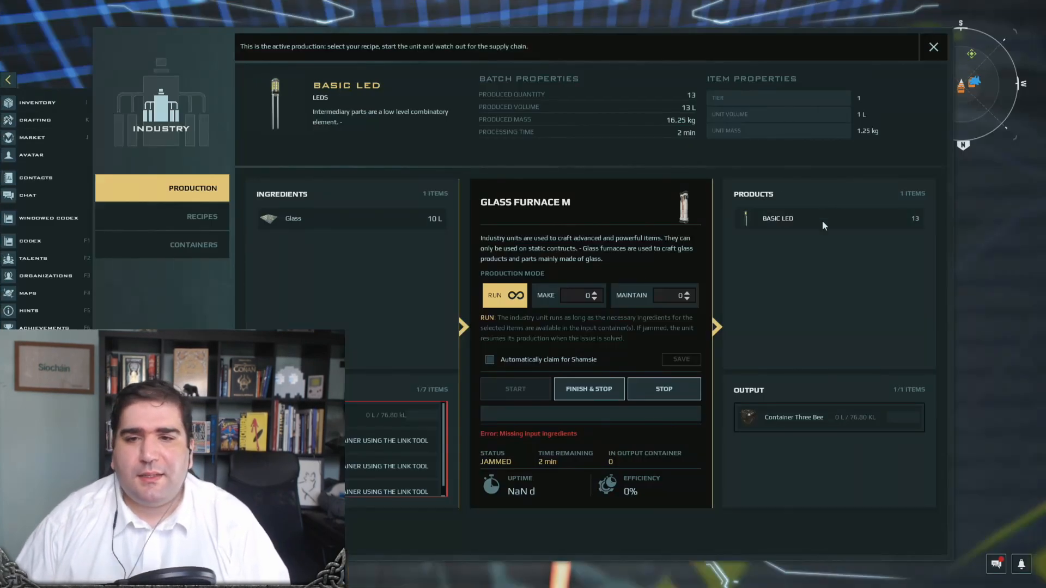
key("Escape")
key("alt+Tab")
key("alt+Tab")
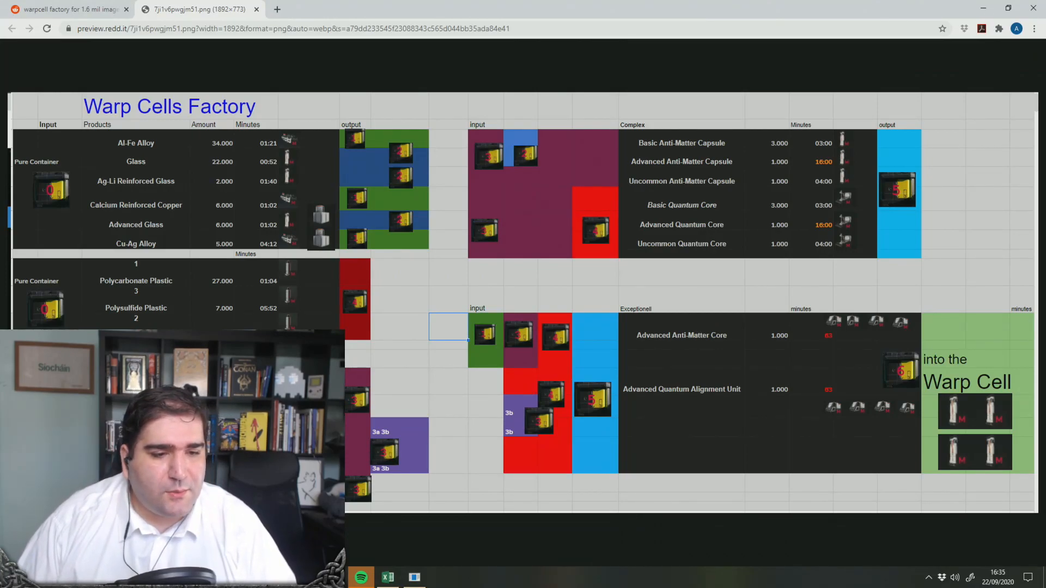
key("alt+Tab")
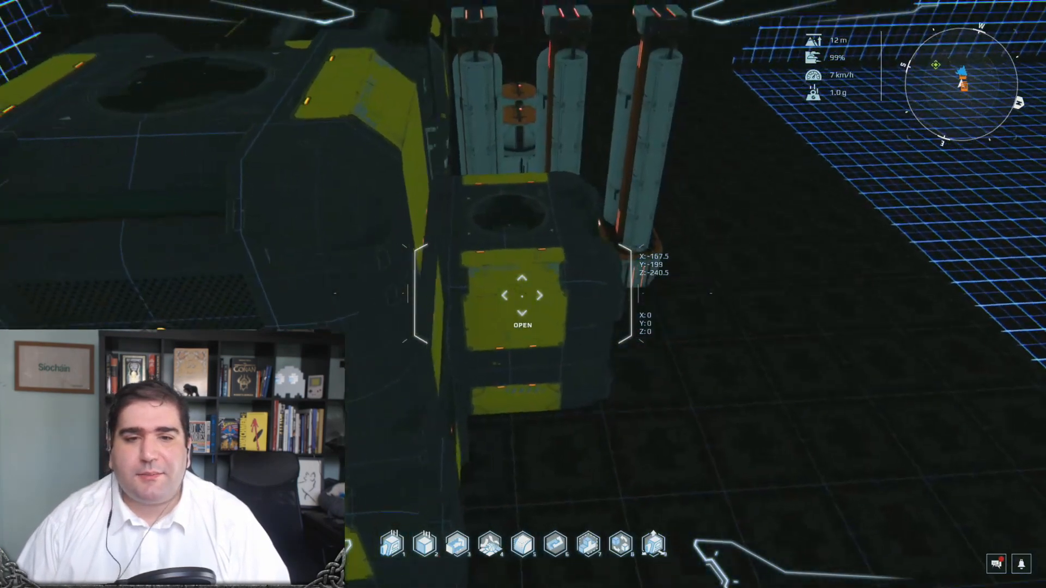
key("alt+Tab")
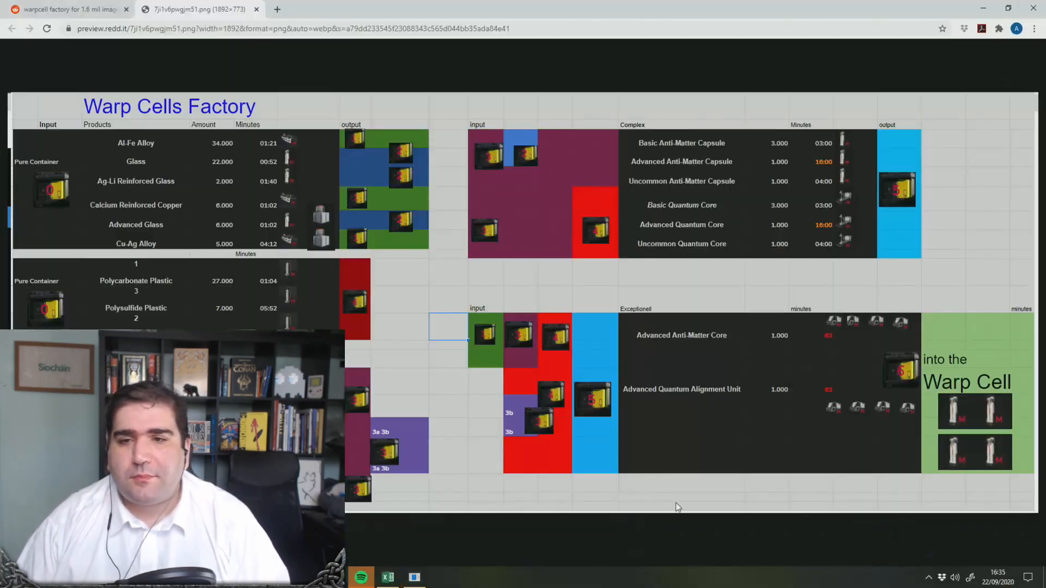
left_click(393, 578)
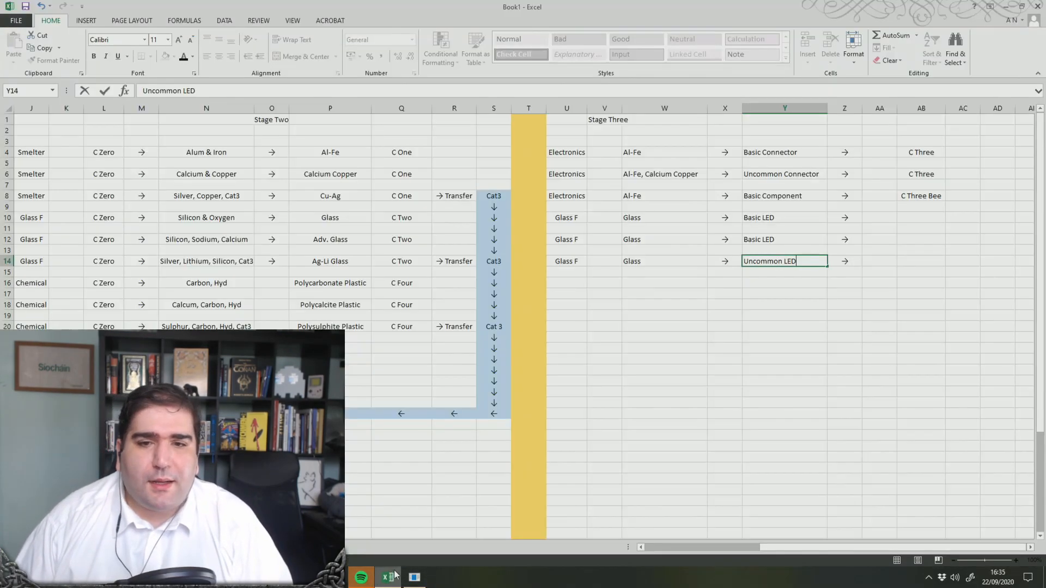
left_click(804, 334)
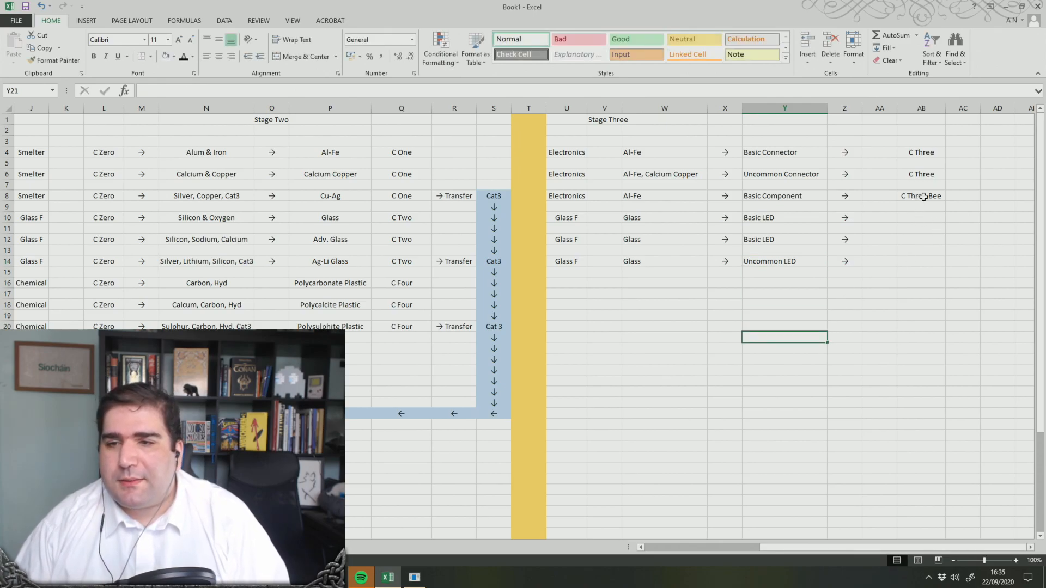
Copy the C Three Bee container label from AB8 into AB10 and AB12 for the two Basic LED rows
left_click(921, 197)
key("ctrl+c")
left_click(915, 219)
key("ctrl+v")
left_click(916, 240)
key("ctrl+v")
Copy the C Three container label from AB6 into AB14 for the Uncommon LED row
left_click(926, 174)
key("ctrl+c")
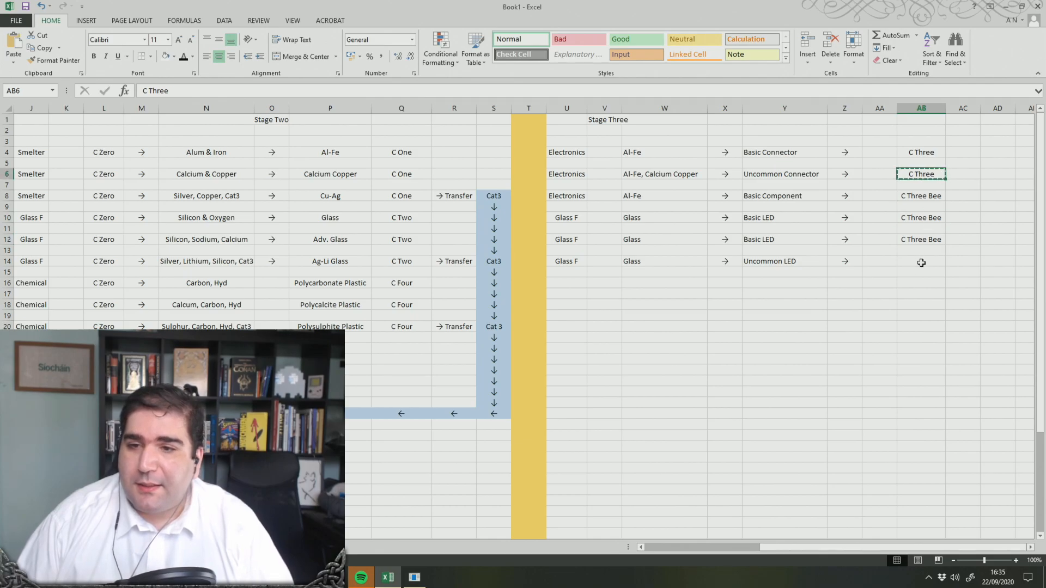
left_click(921, 263)
key("ctrl+v")
left_click(913, 325)
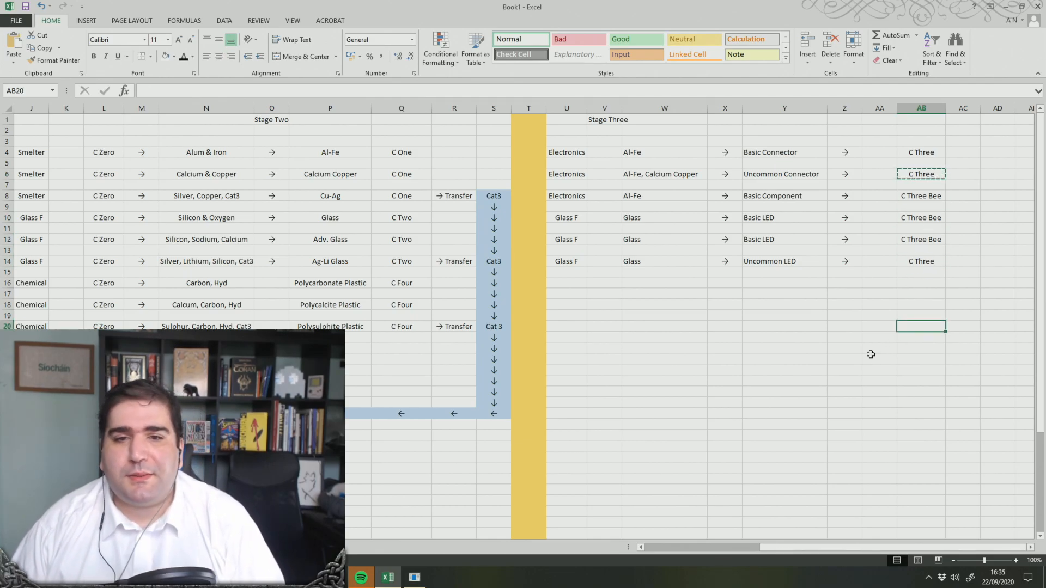
Consult the Warp Cells Factory diagram in the browser and rename the Excel heading in V1 to Stage Two
left_click(308, 578)
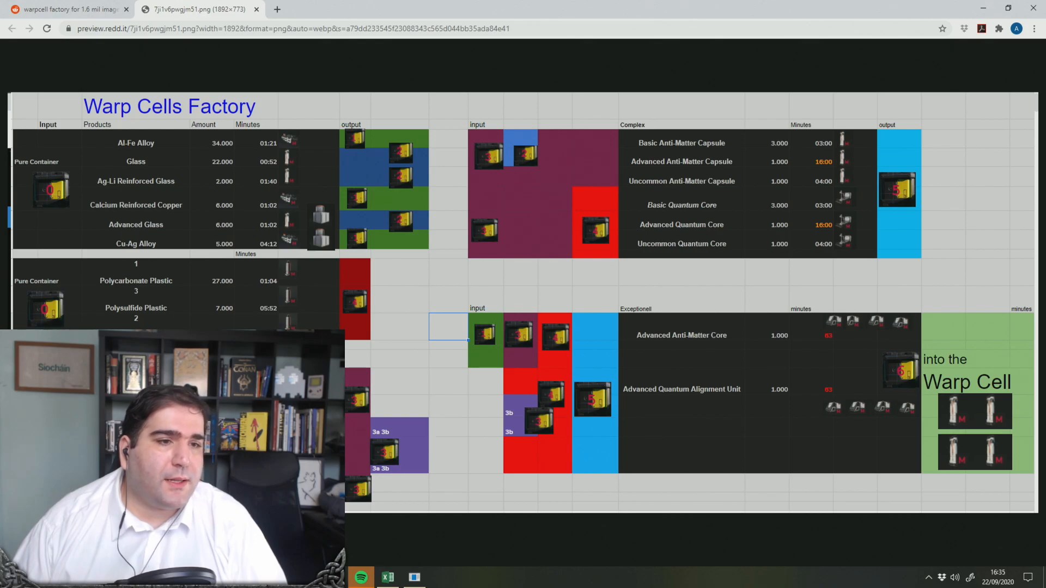
key("alt+Tab")
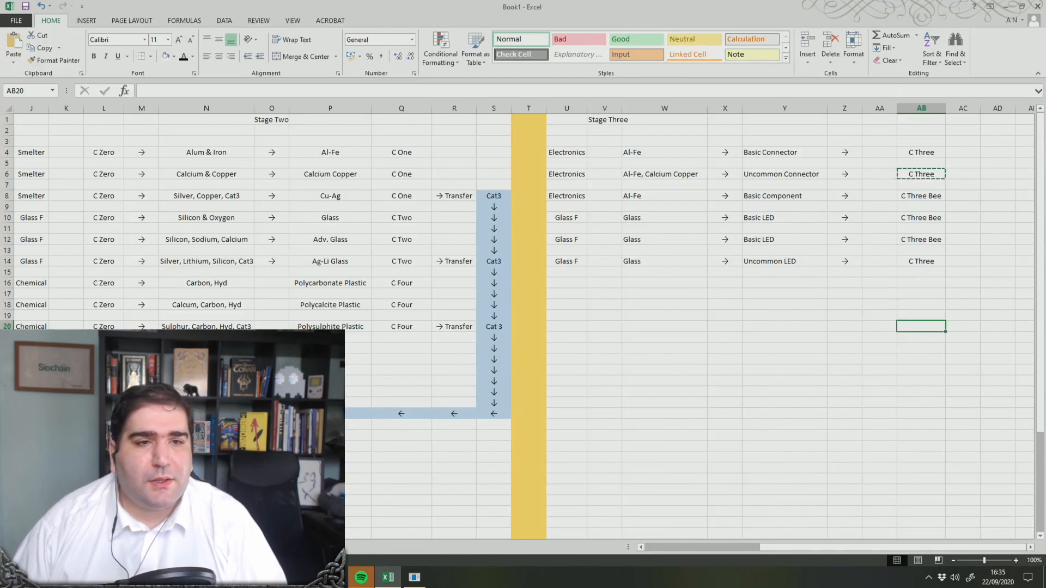
left_click(610, 119)
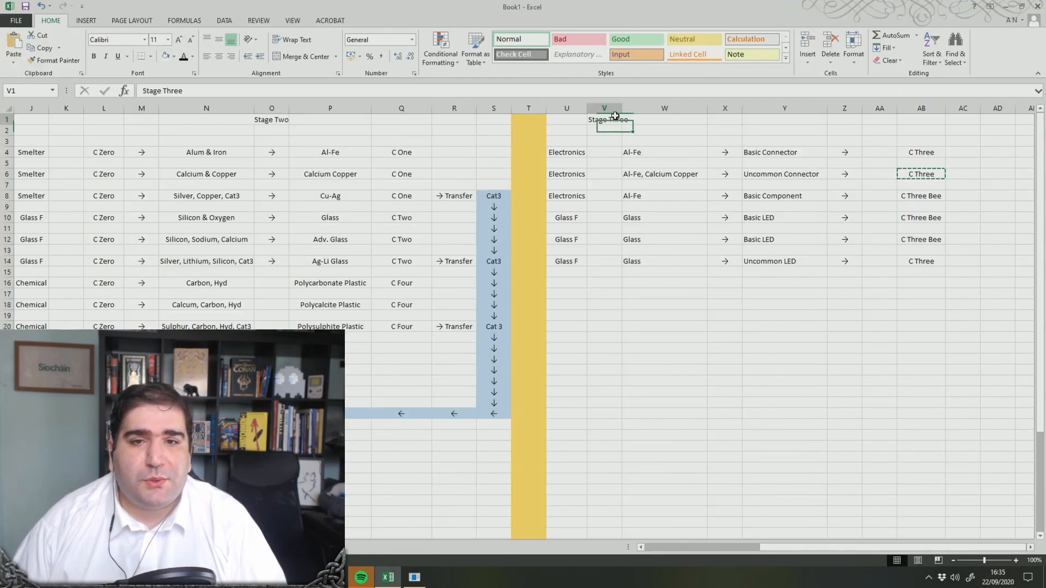
left_click(279, 85)
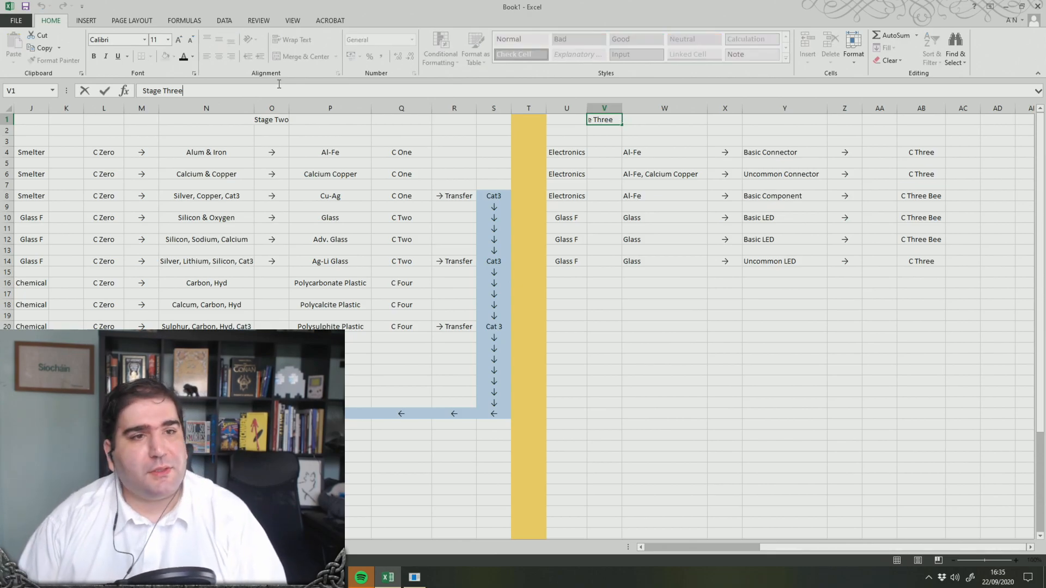
key("BackSpace")
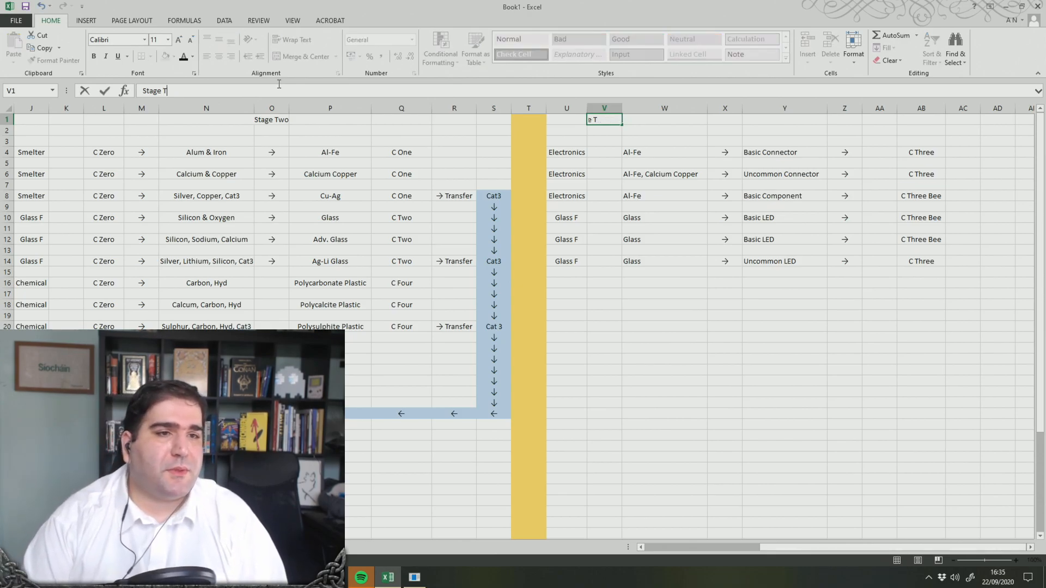
type("wo")
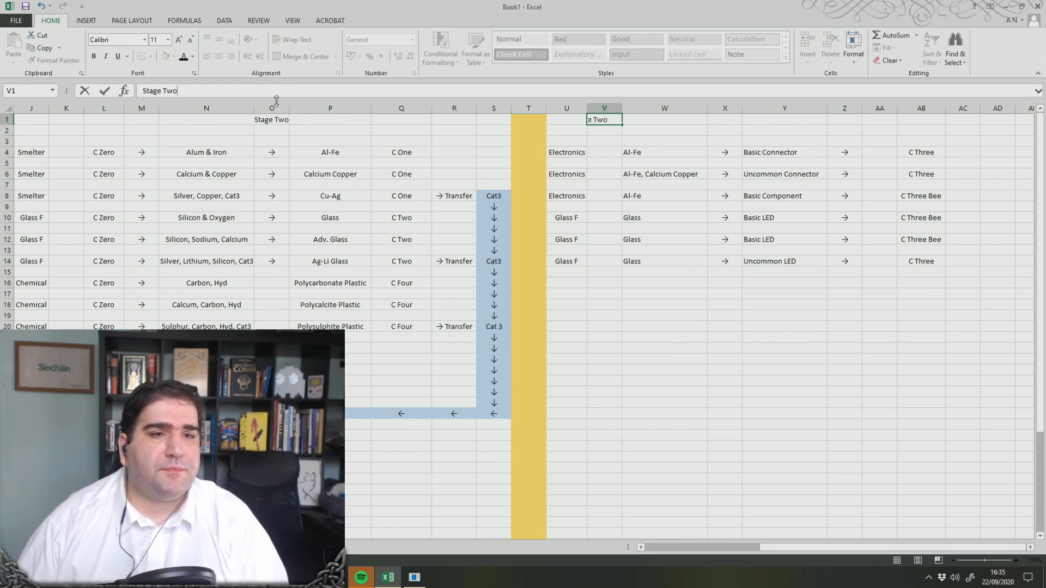
Rename the heading in O1 to Stage One
left_click(275, 121)
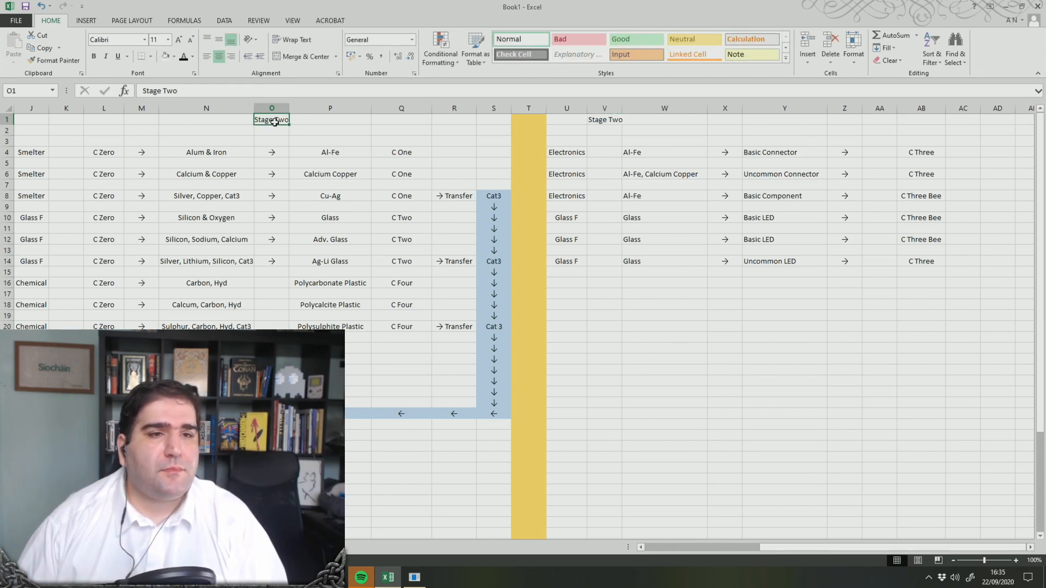
left_click(256, 91)
key("BackSpace")
key("BackSpace")
key("BackSpace")
type("One")
left_click(810, 400)
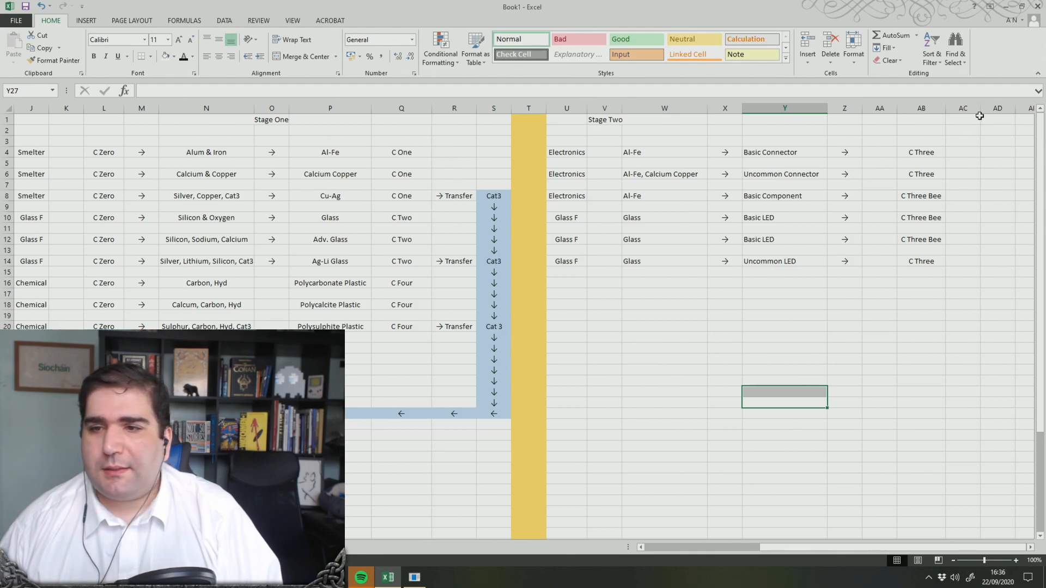
Fill column AC with the same gold colour as the divider in column T
left_click(963, 108)
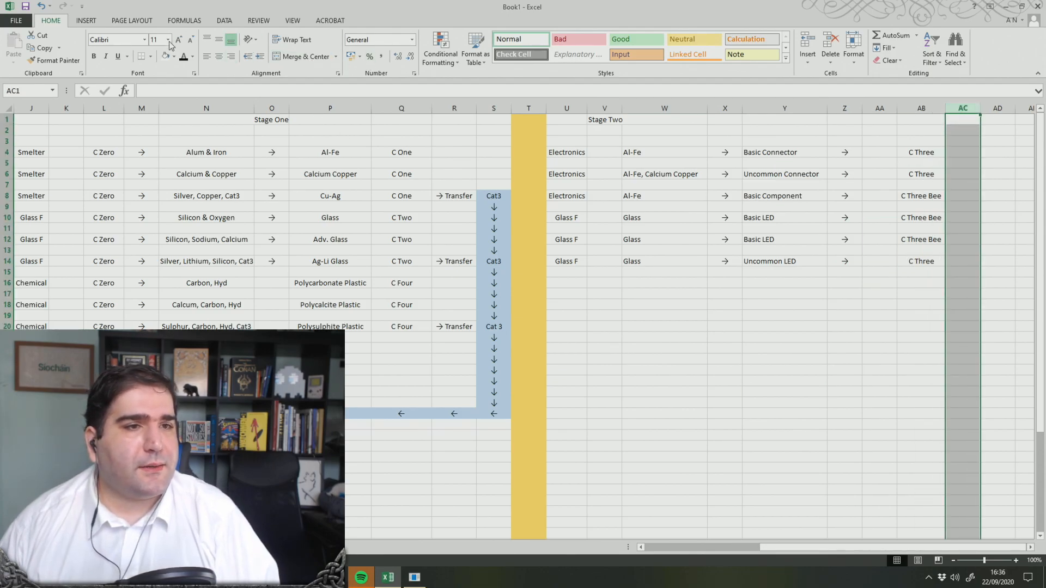
left_click(173, 57)
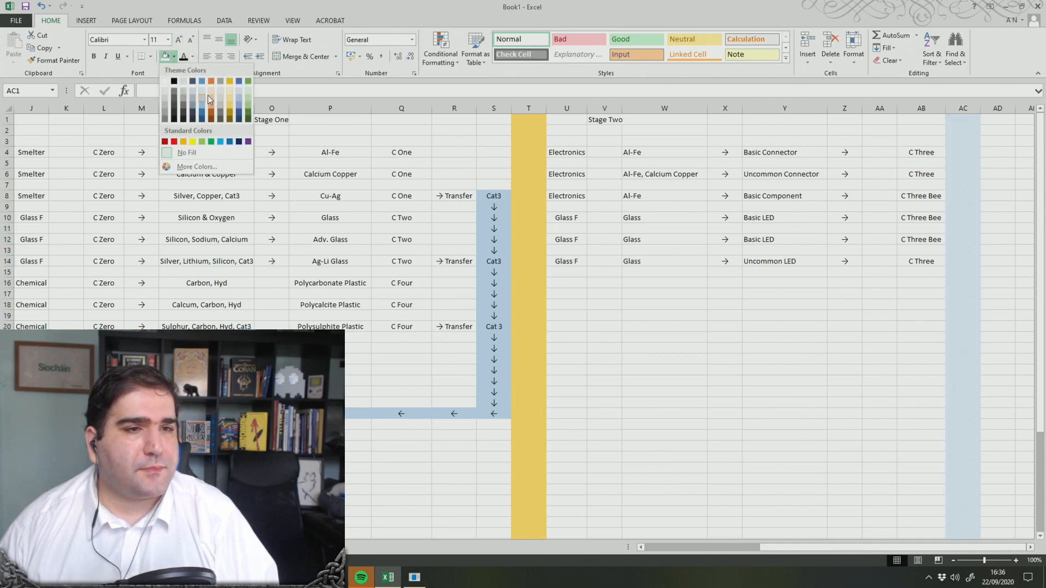
left_click(230, 105)
left_click(725, 272)
Try inserting a column at AD beside the gold divider, and undo the insertion
left_click(998, 108)
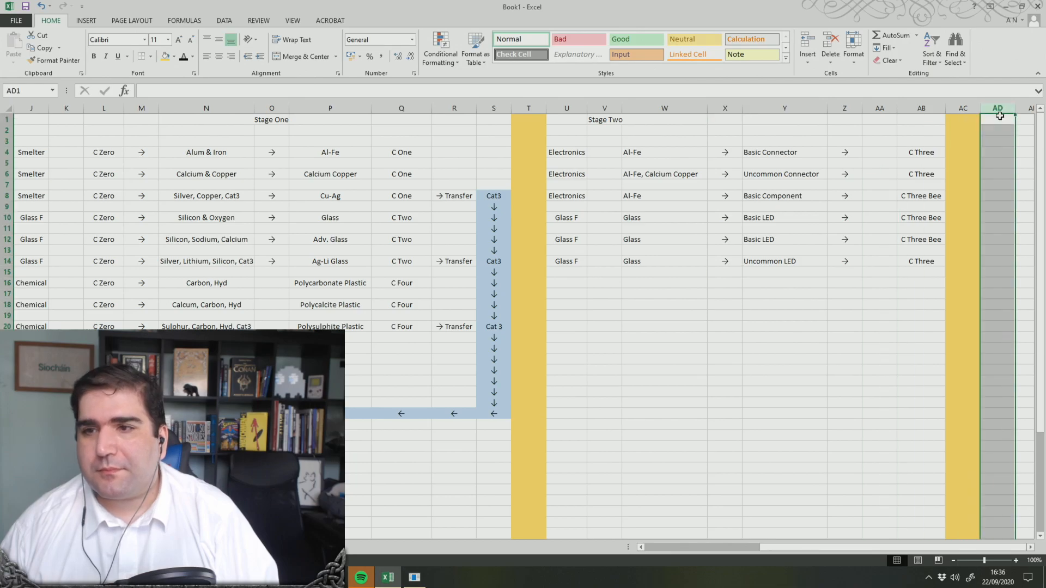
right_click(998, 108)
left_click(961, 188)
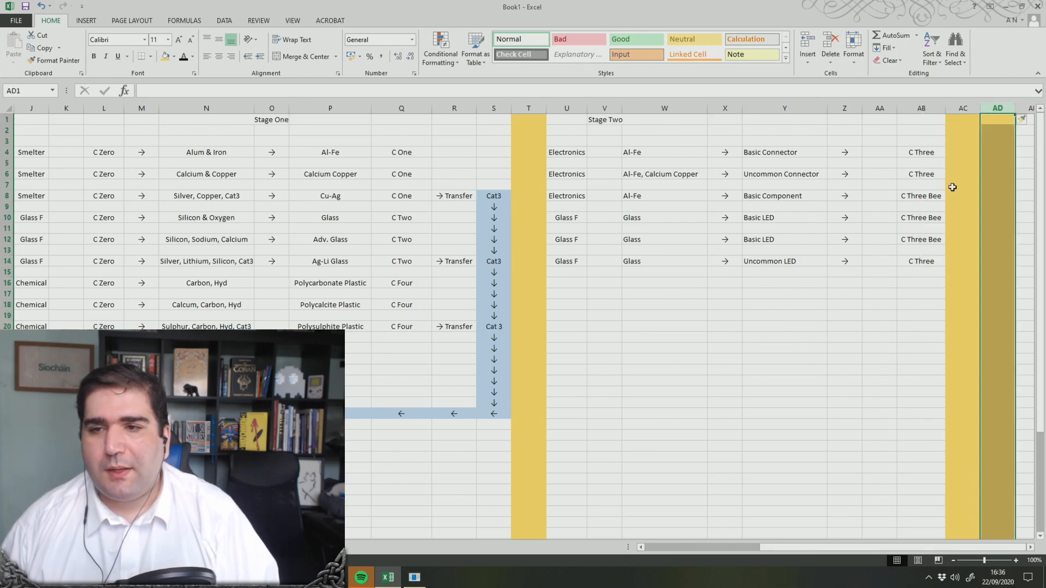
key("ctrl+z")
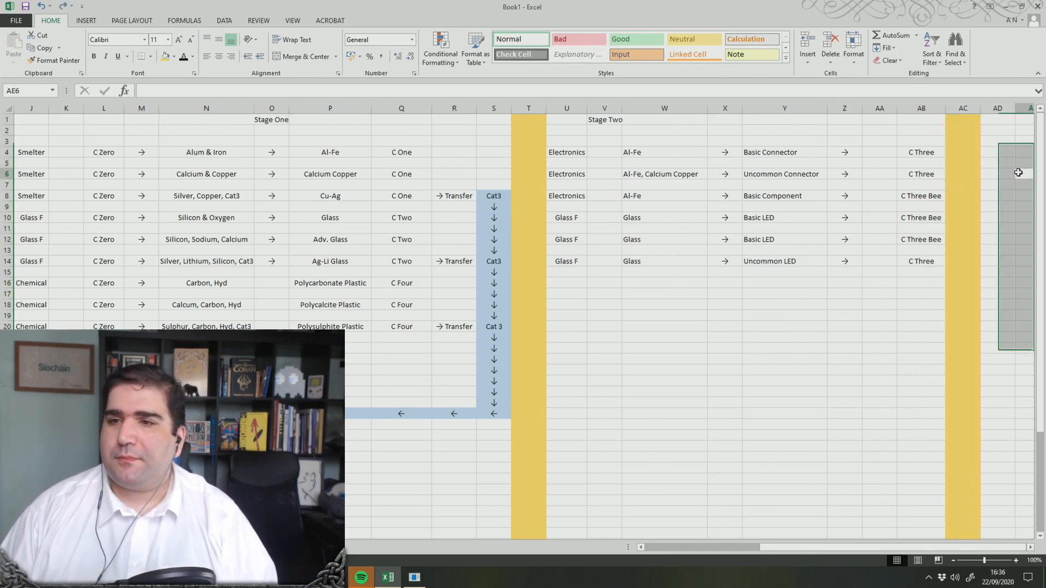
Insert a blank column at AE beyond the gold divider and select AF1
right_click(1025, 108)
left_click(970, 185)
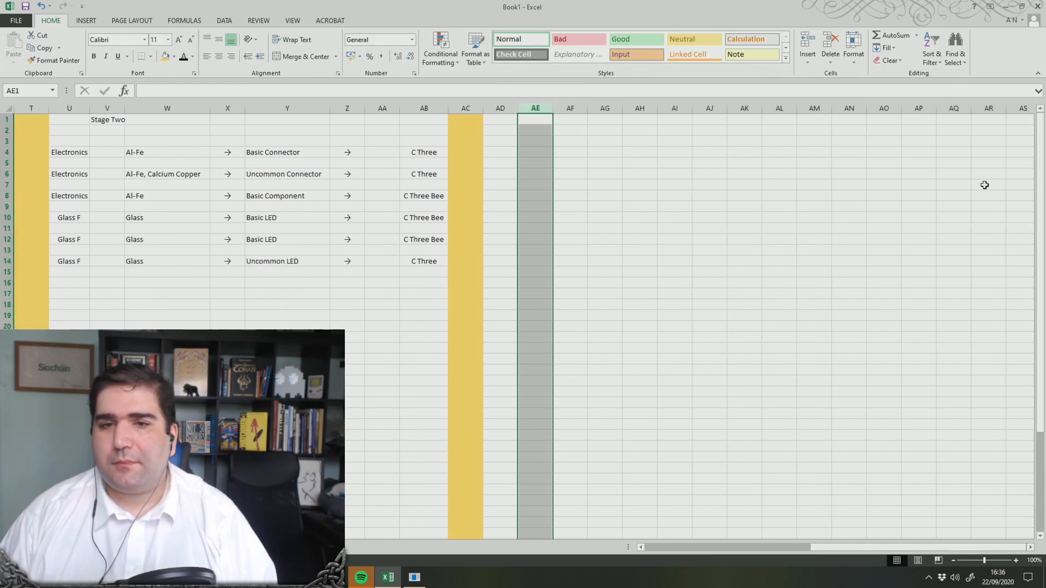
left_click(568, 120)
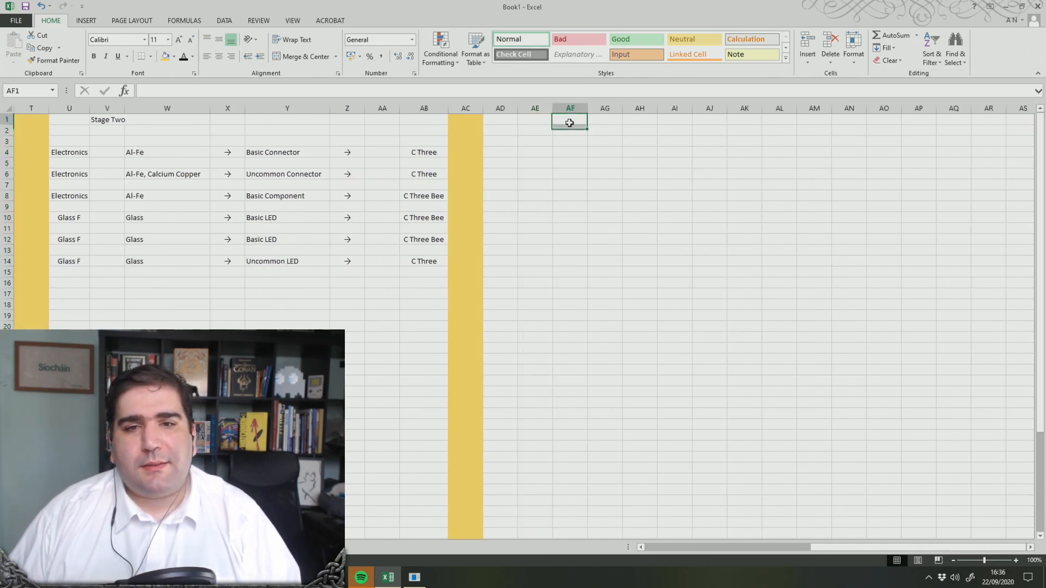
Enter the heading Stage Three in AF1
left_click(284, 90)
type("Stage Three")
left_click(210, 320)
Centre the contents of the Stage Two block, U1:AB18, horizontally
mouse_move(69, 120)
left_mouse_down()
mouse_move(147, 172)
mouse_move(413, 303)
left_mouse_up()
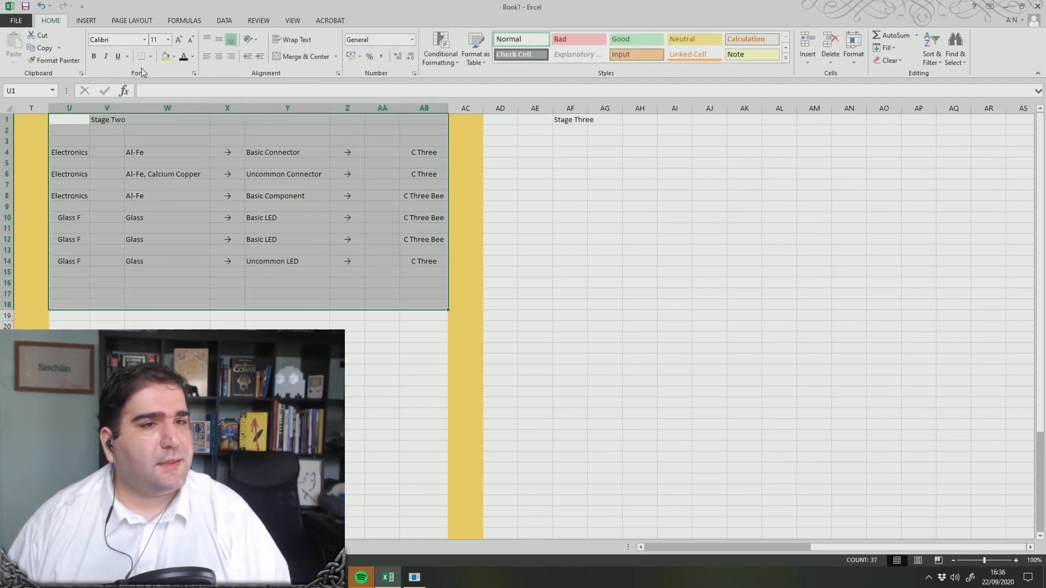
left_click(219, 56)
left_click(607, 264)
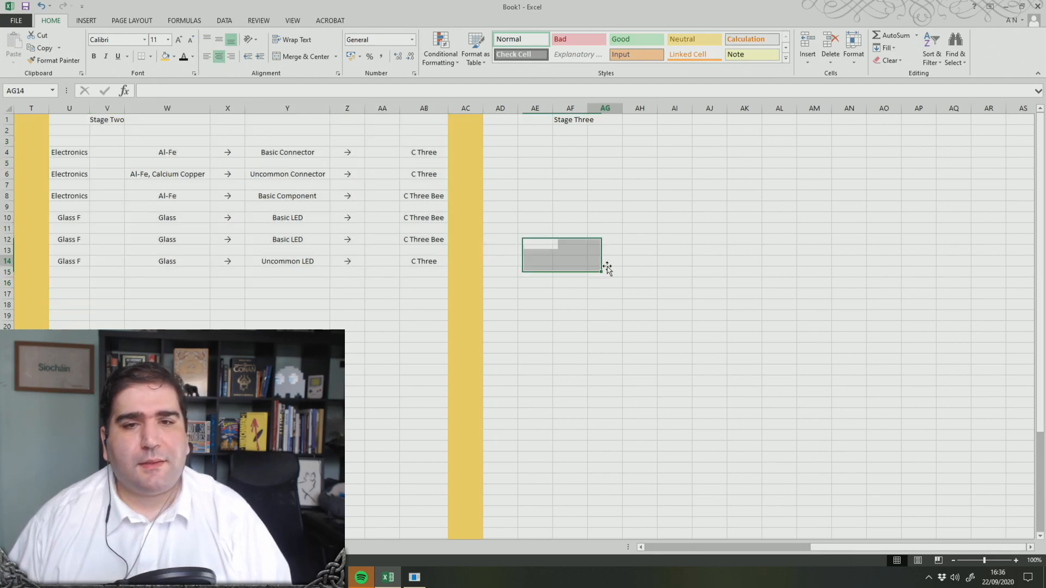
Check the machines for the complex parts in the reference image, and enter Glass F in AD4, AD6 and AD8
key("alt+Tab")
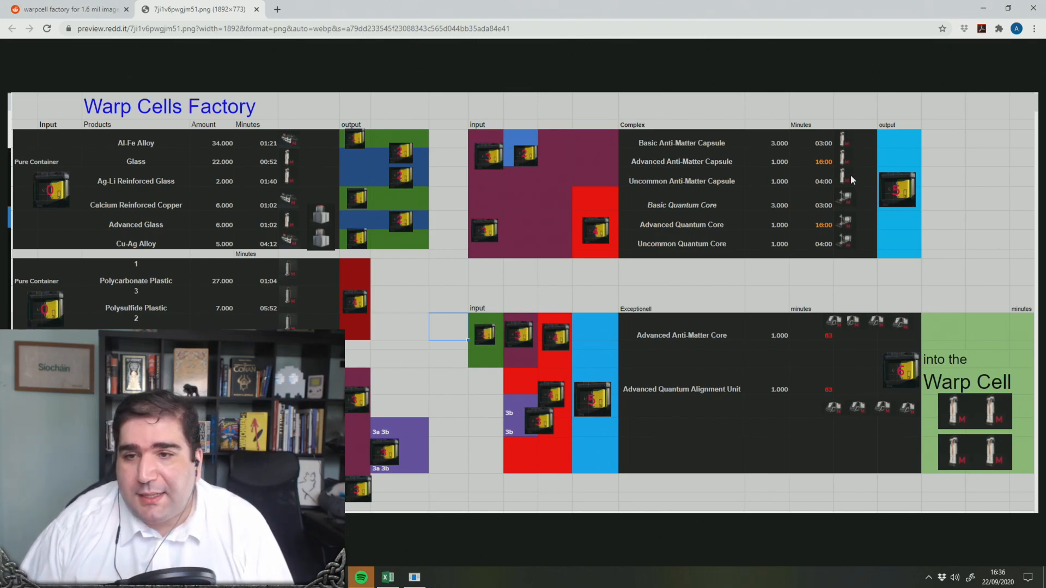
key("alt+Tab")
left_click(501, 153)
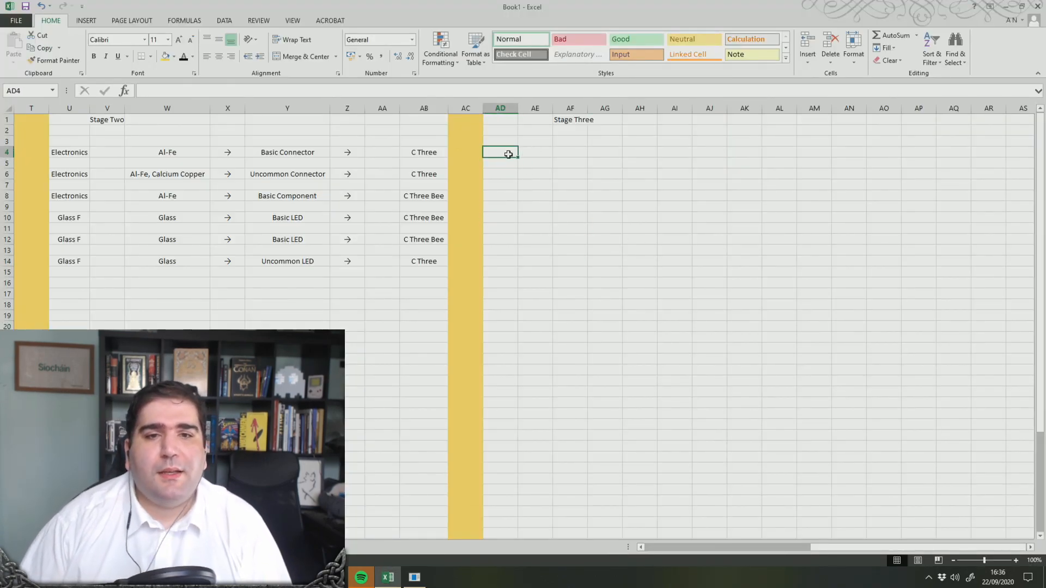
type("Glass")
key("Return")
key("Return")
type("Glass F")
key("Return")
key("Return")
type("Glas")
key("Return")
key("Return")
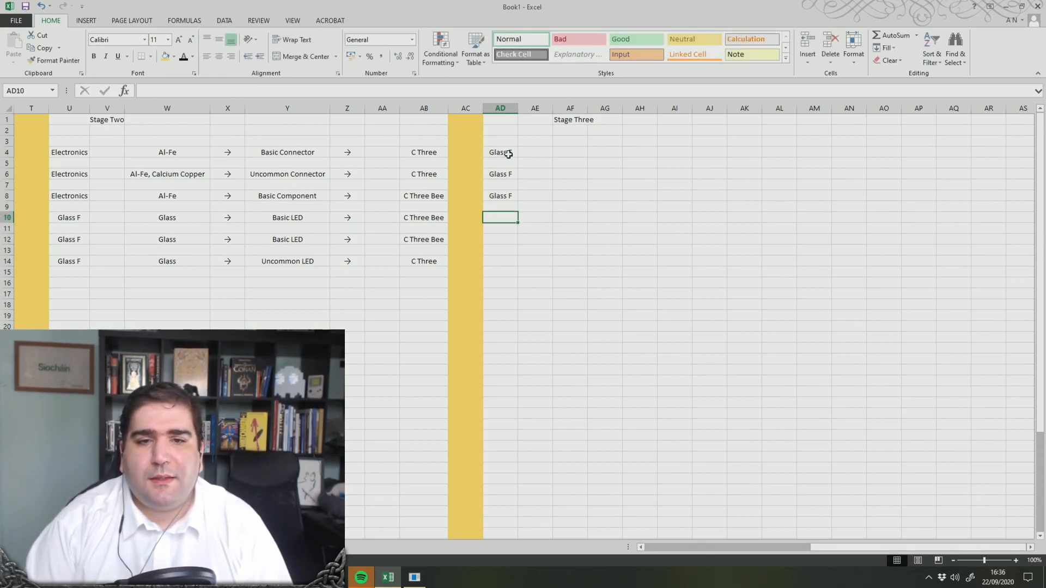
Enter 3D Printer in AD10, AD12 and AD14, leaving AD11 empty
type("3D Printer")
key("Return")
type("3d")
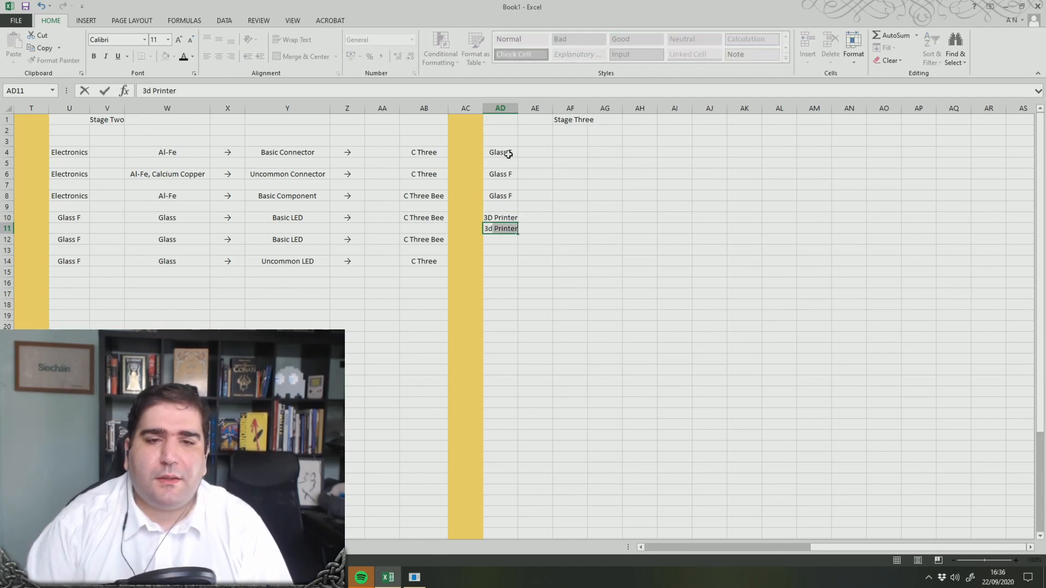
key("Return")
key("Return")
key("Return")
type("3D")
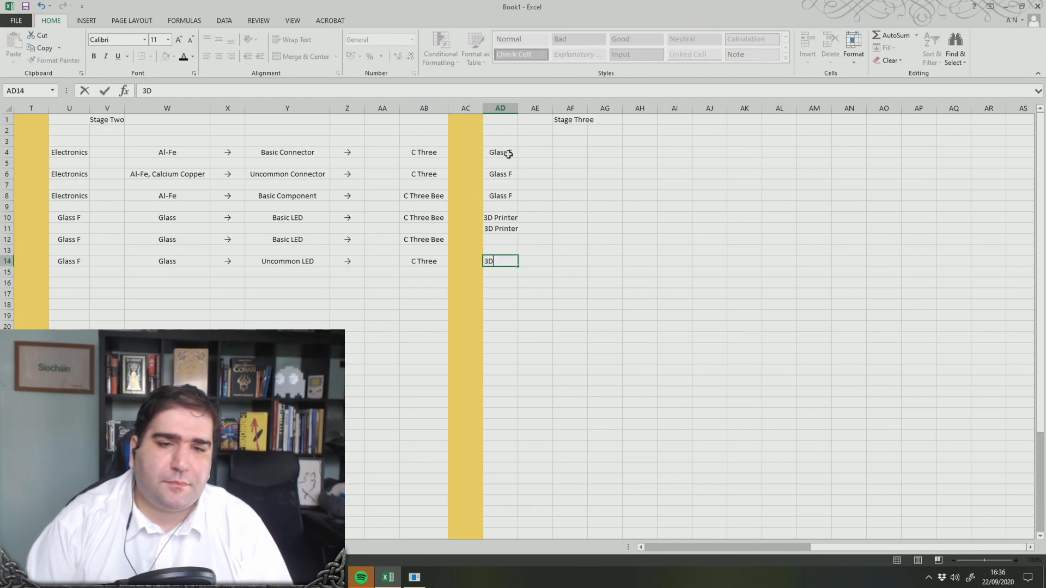
key("Up")
key("Up")
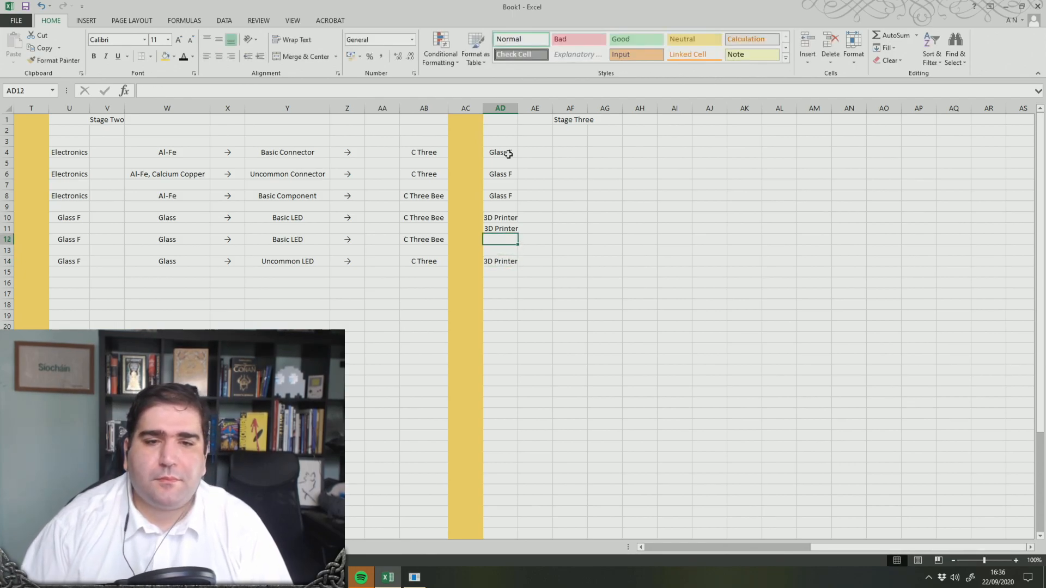
type("3D Printer")
key("Return")
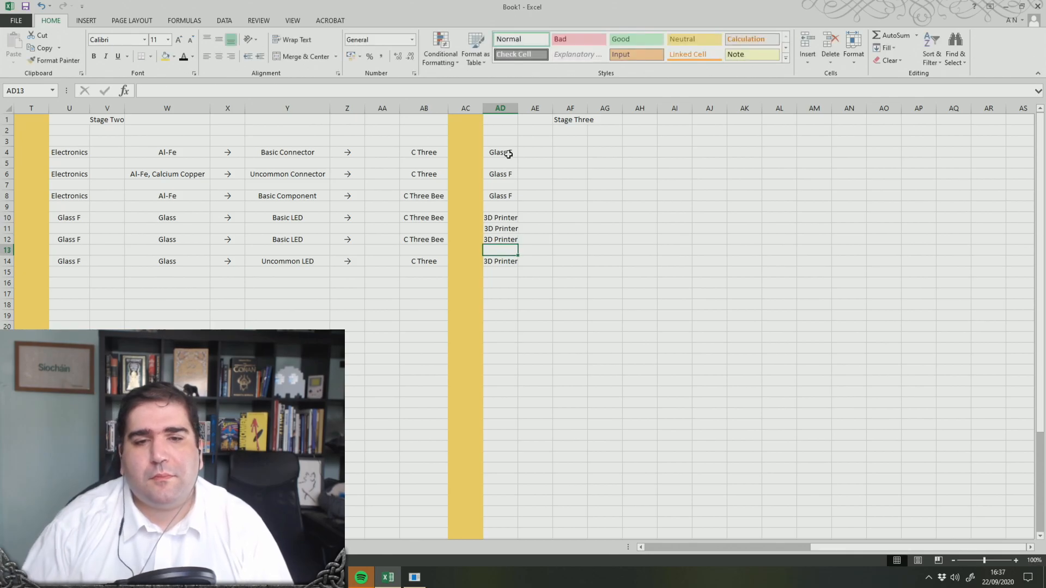
left_click(510, 228)
key("BackSpace")
left_click(582, 276)
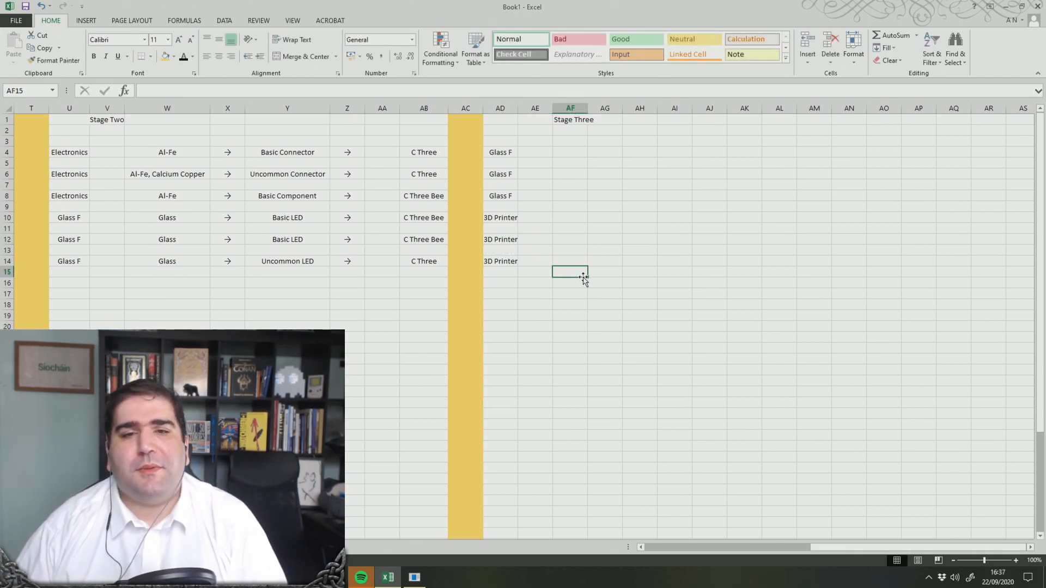
Copy the Stage Two arrows from Z4:Z14 into column AG, starting at AG4
left_click_drag(357, 155, 347, 261)
key("ctrl+c")
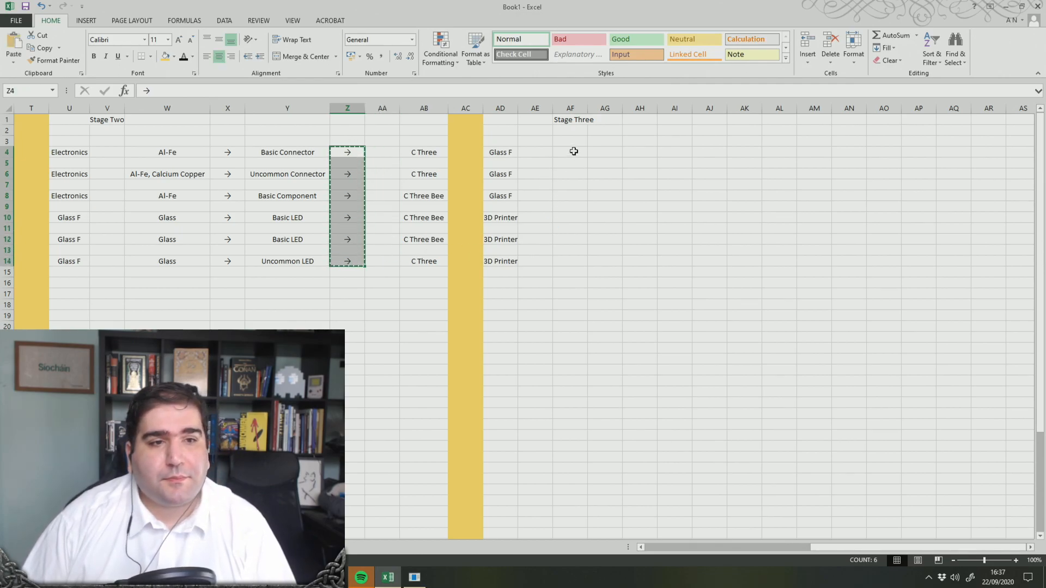
left_click(609, 153)
key("ctrl+v")
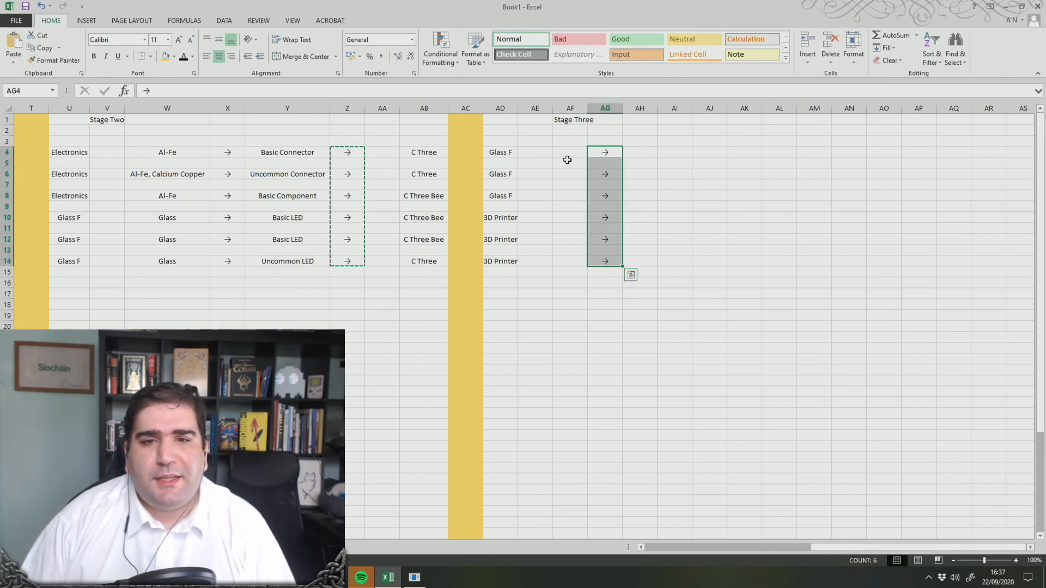
With AF4 selected, check the reference image and the Basic Anti-Matter Capsule recipe on the glass furnace in Dual Universe, and return to Excel
left_click(567, 152)
key("alt+Tab")
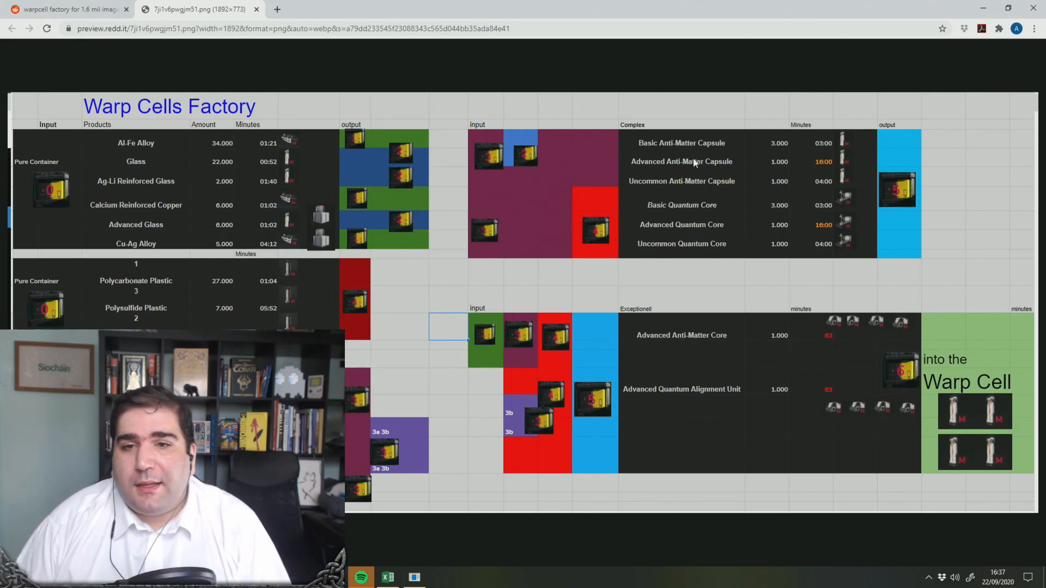
key("alt+Tab")
key("alt+Tab")
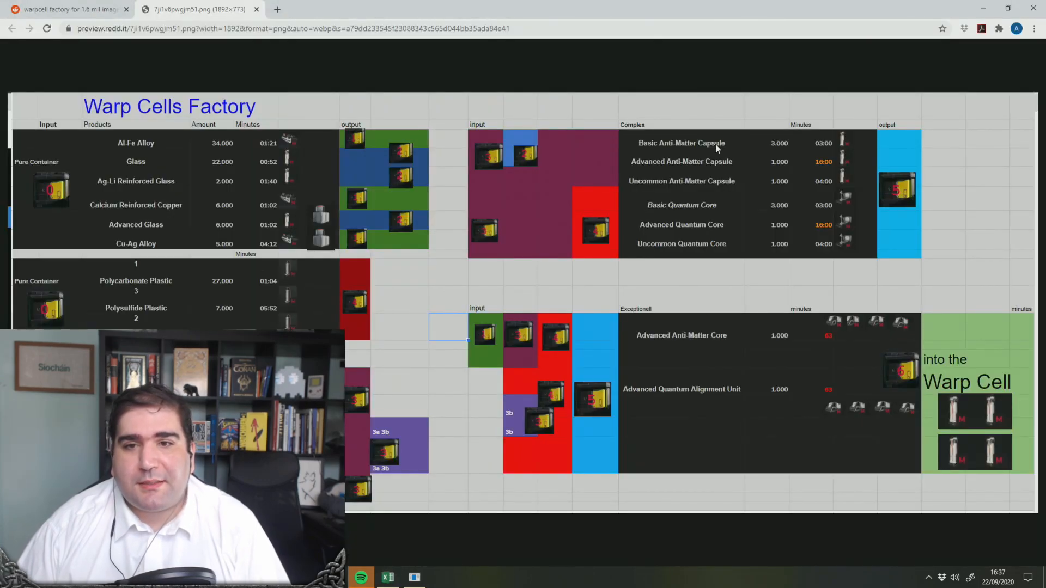
key("alt+Tab")
key("alt+Tab")
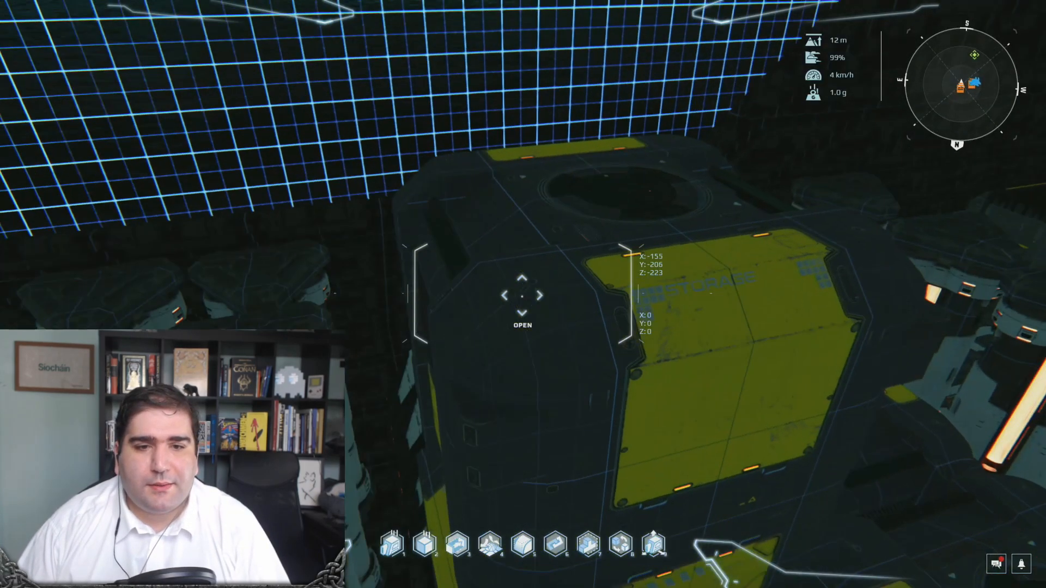
key("w")
key("f")
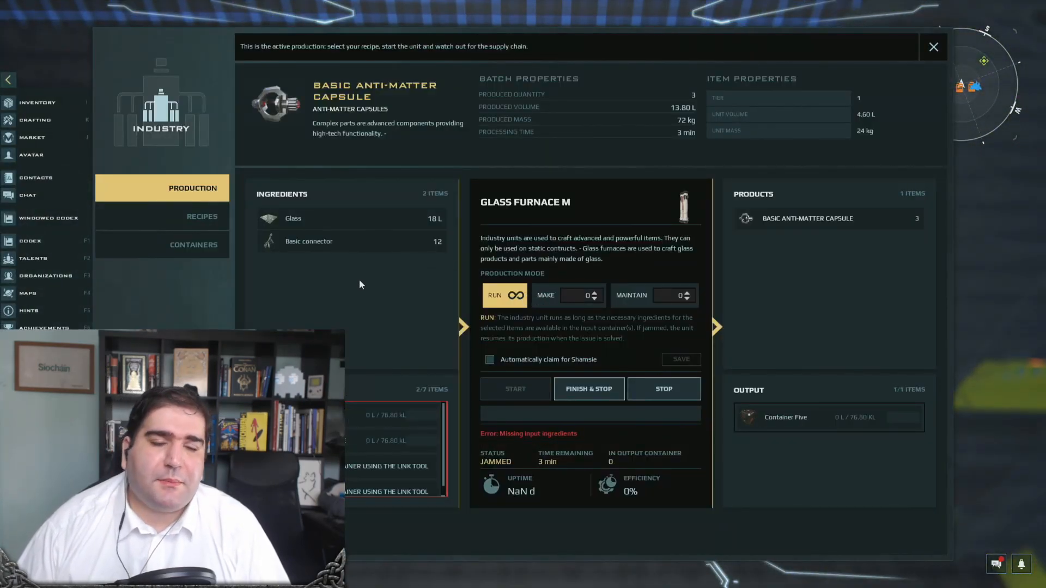
key("alt+Tab")
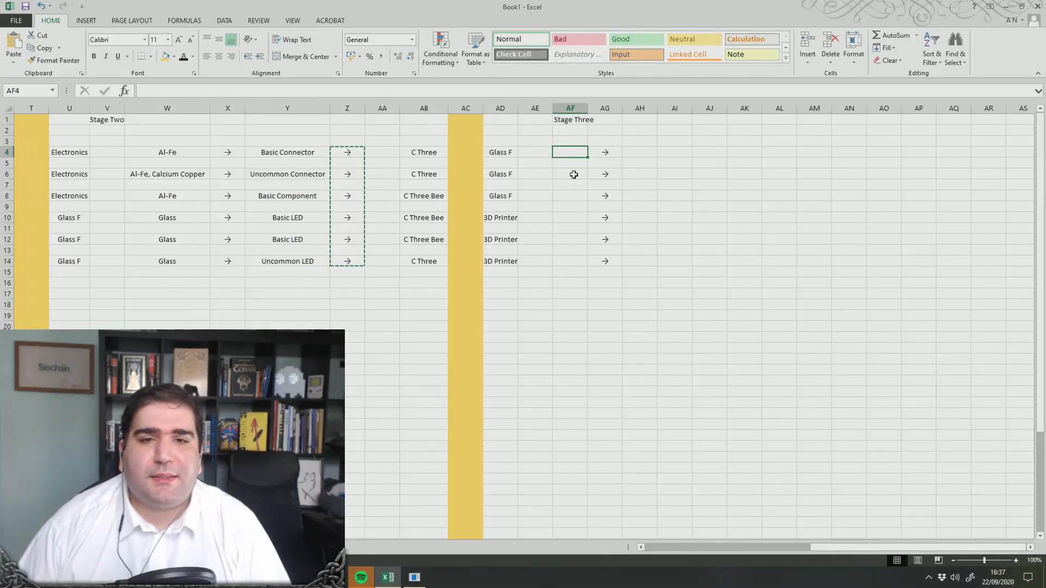
Enter "Glass, Basic Connector" in AF4 and fit column AF to its contents
type("Glass, B")
type("asic Connector")
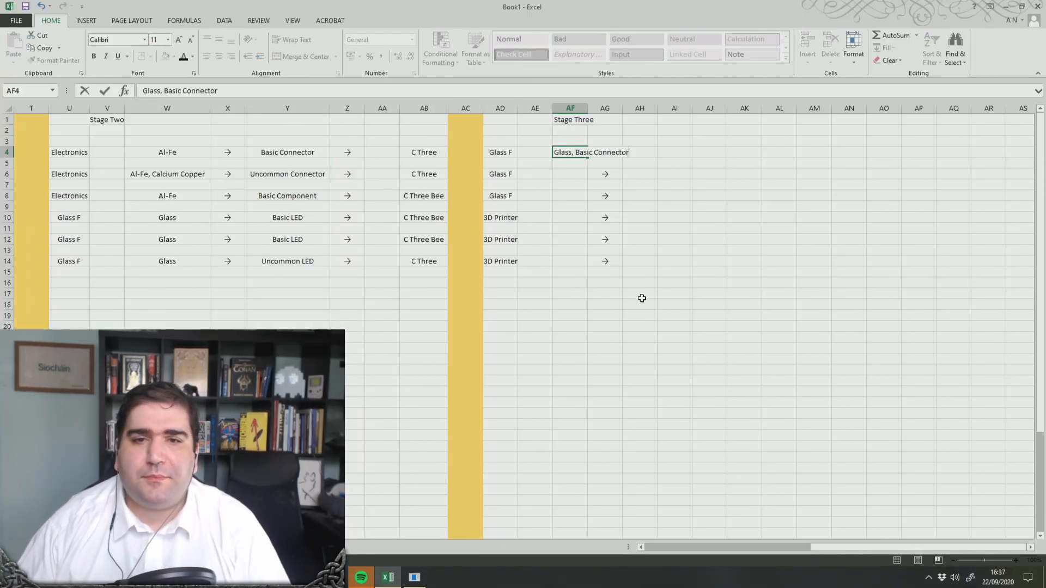
left_click(652, 168)
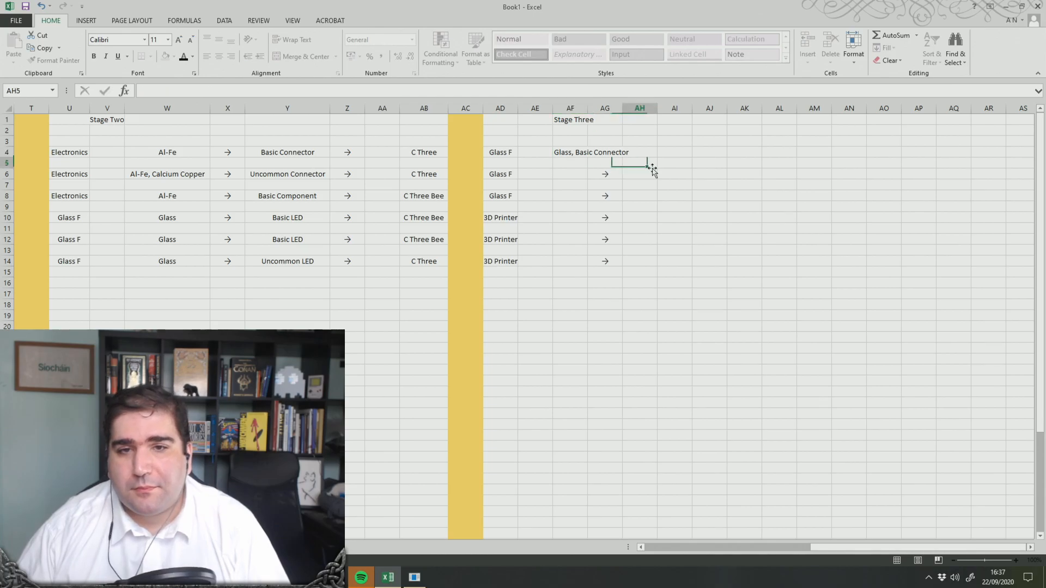
double_click(588, 110)
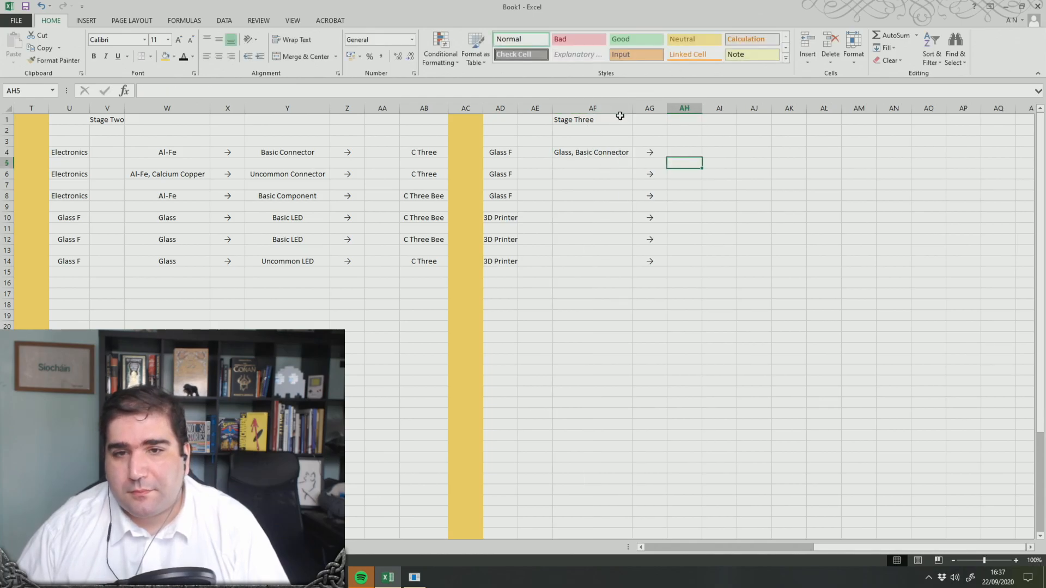
With AF6 selected, look up the Uncommon Anti-Matter Capsule ingredients on its glass furnace in Dual Universe, and return to Excel
left_click(581, 176)
key("alt+Tab")
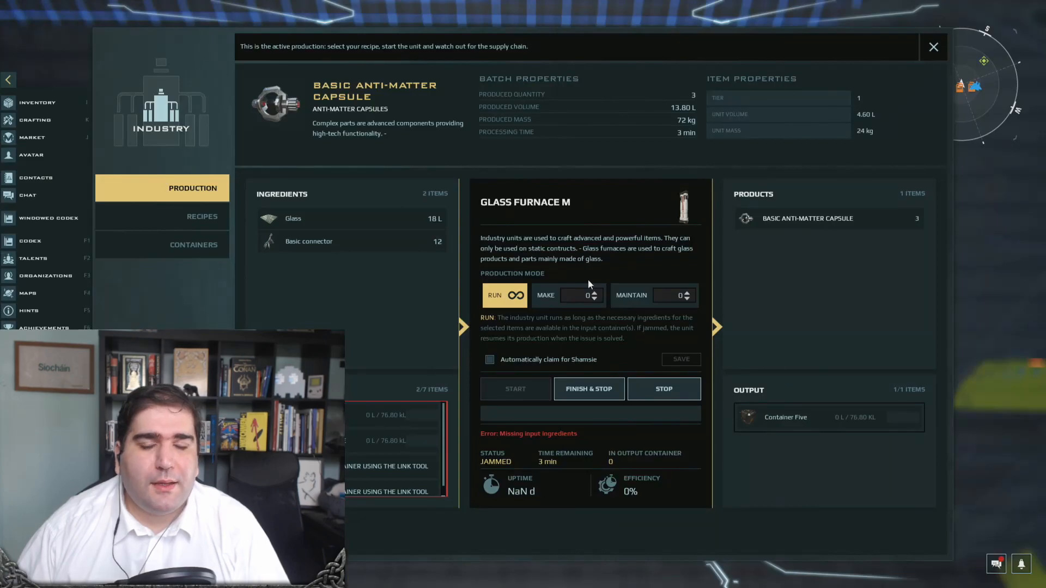
key("alt+Tab")
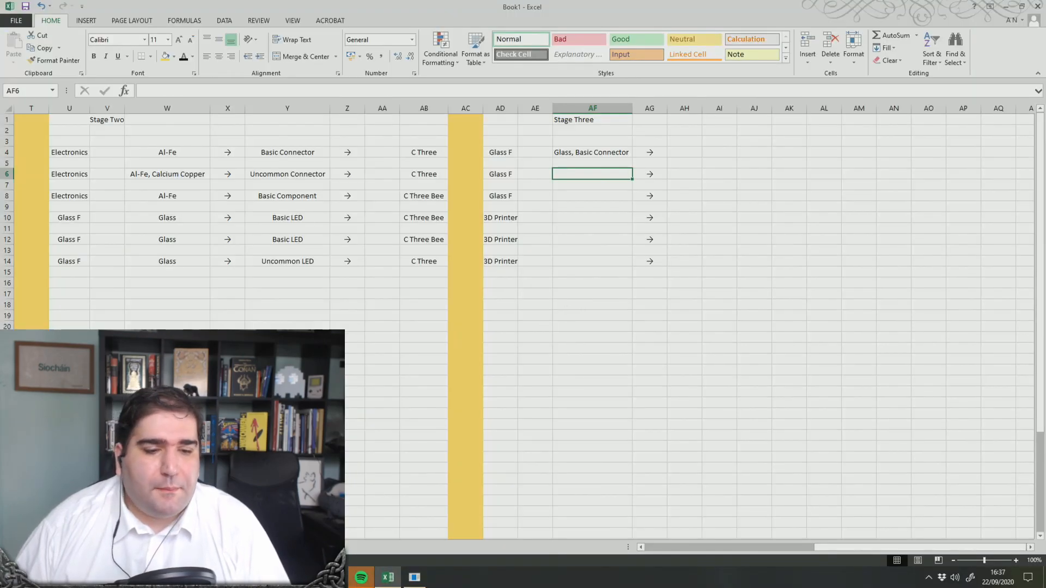
key("alt+Tab")
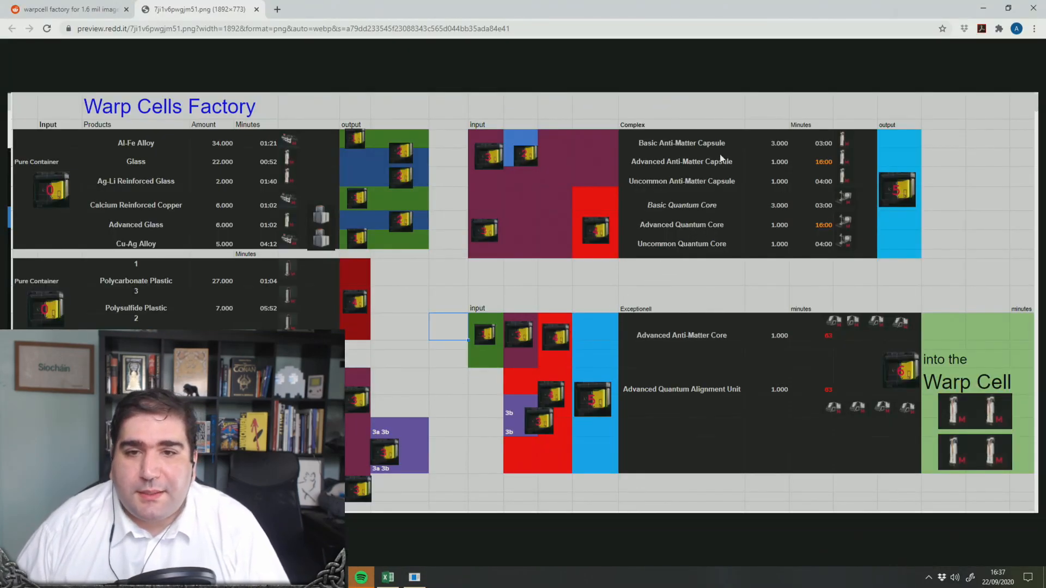
key("alt+Tab")
key("alt+Tab")
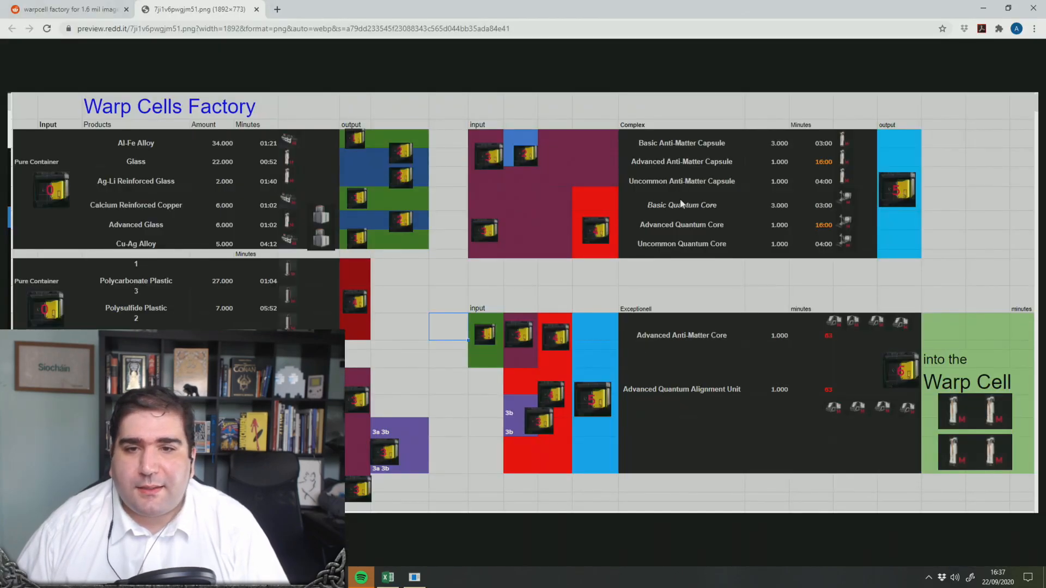
left_click(407, 581)
key("Escape")
key("f")
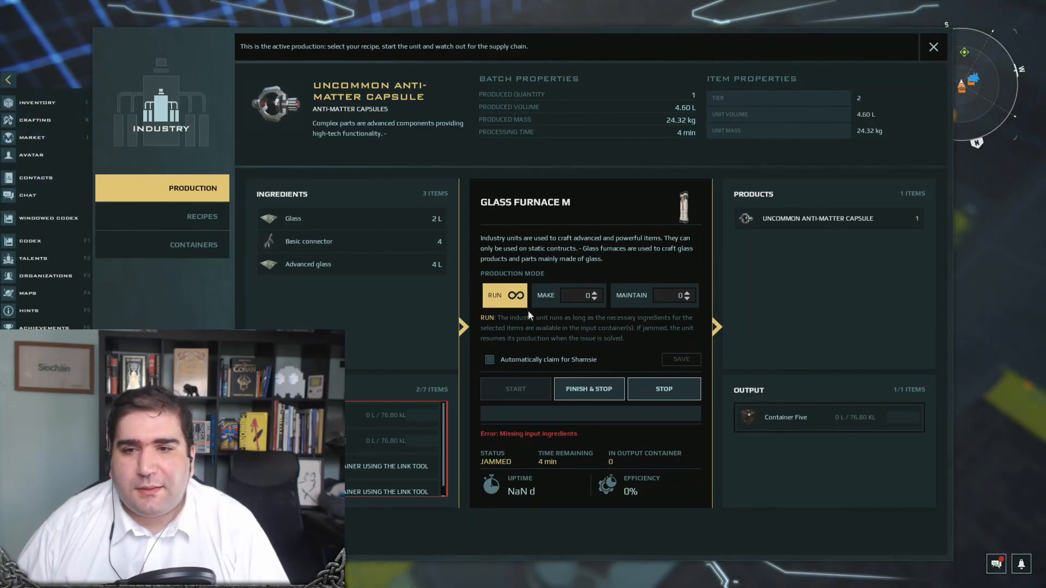
key("alt+Tab")
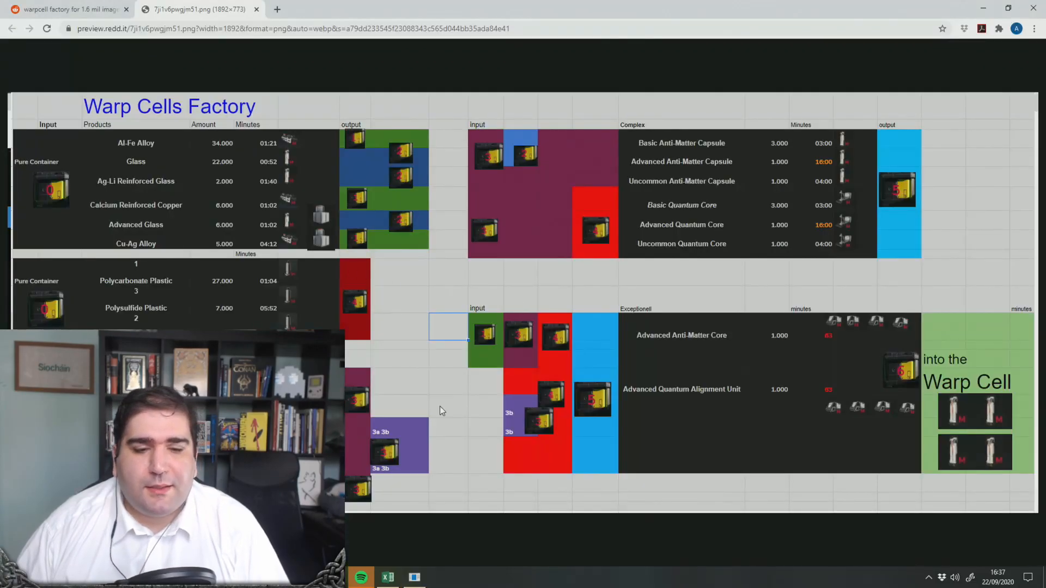
left_click(388, 578)
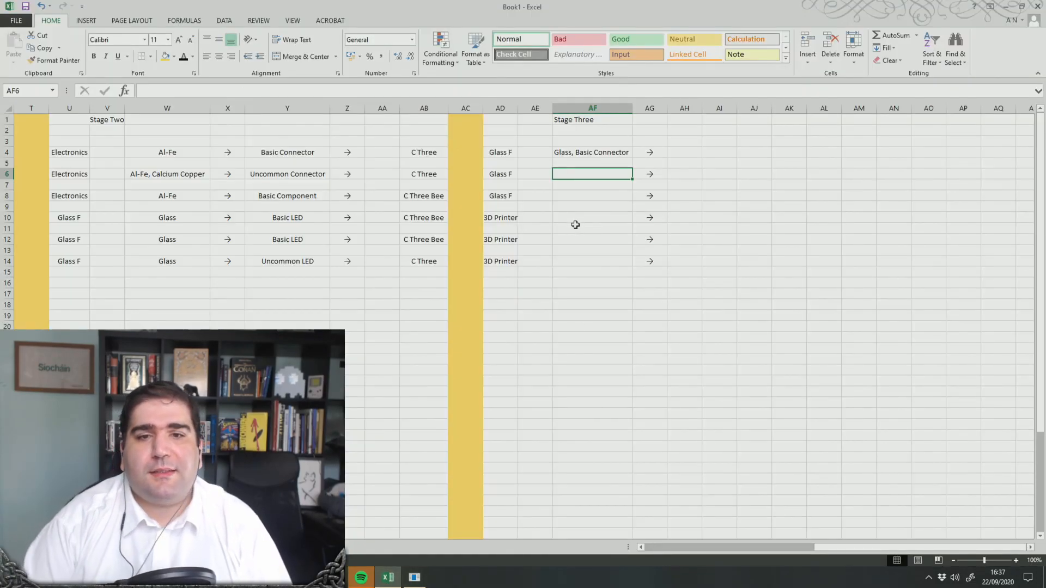
Enter "Glass, Adv. Glass, B Connector" in AF6 and widen column AF to show the whole text
type("Glass, Ad")
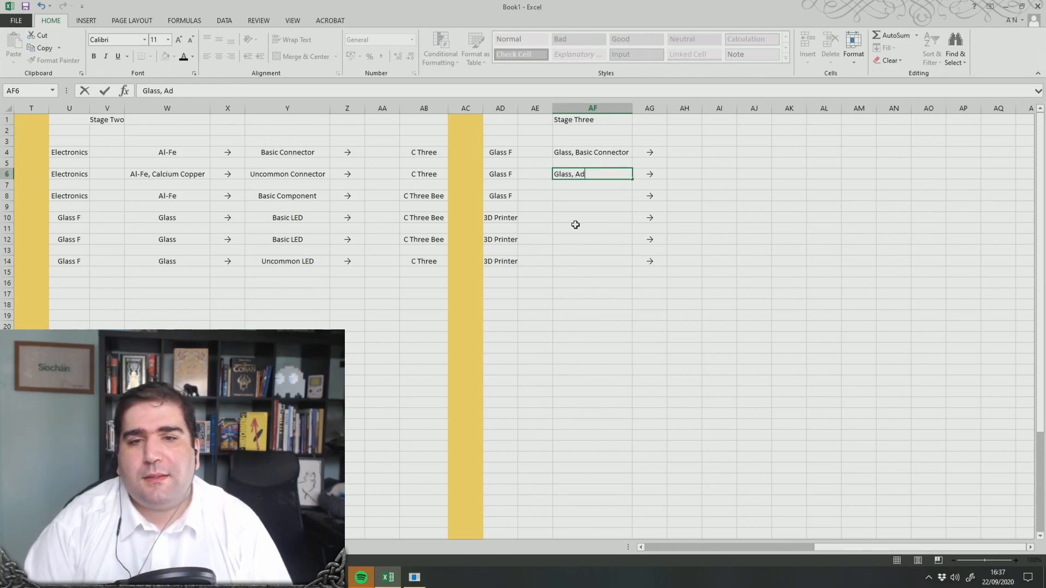
type("v. Glass, B Connector")
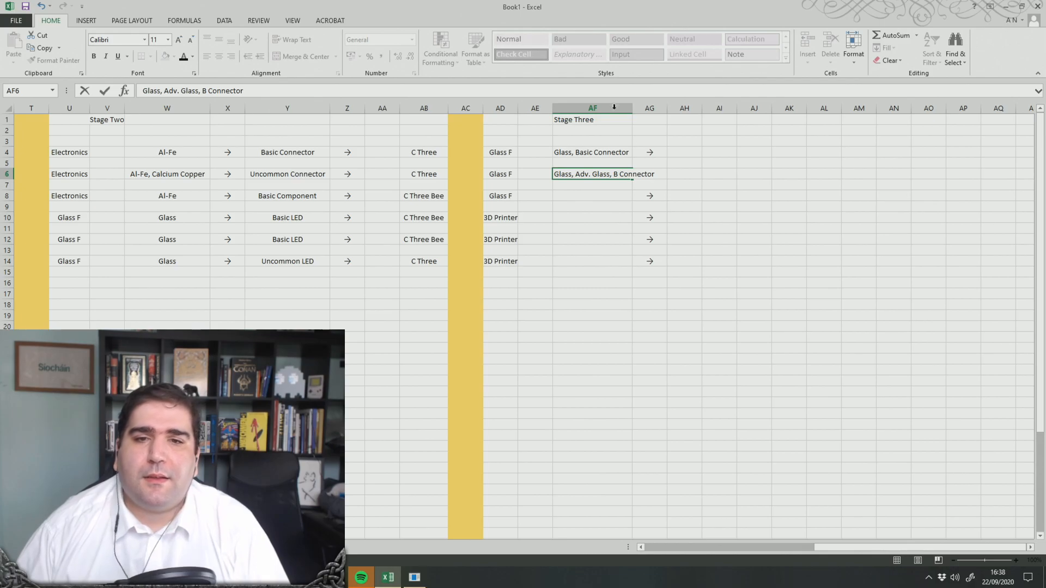
left_click(646, 141)
left_click_drag(633, 109, 662, 110)
left_click(783, 225)
With AF8 selected, look up the Advanced Anti-Matter Capsule ingredients on its glass furnace in Dual Universe, and return to Excel
left_click(576, 201)
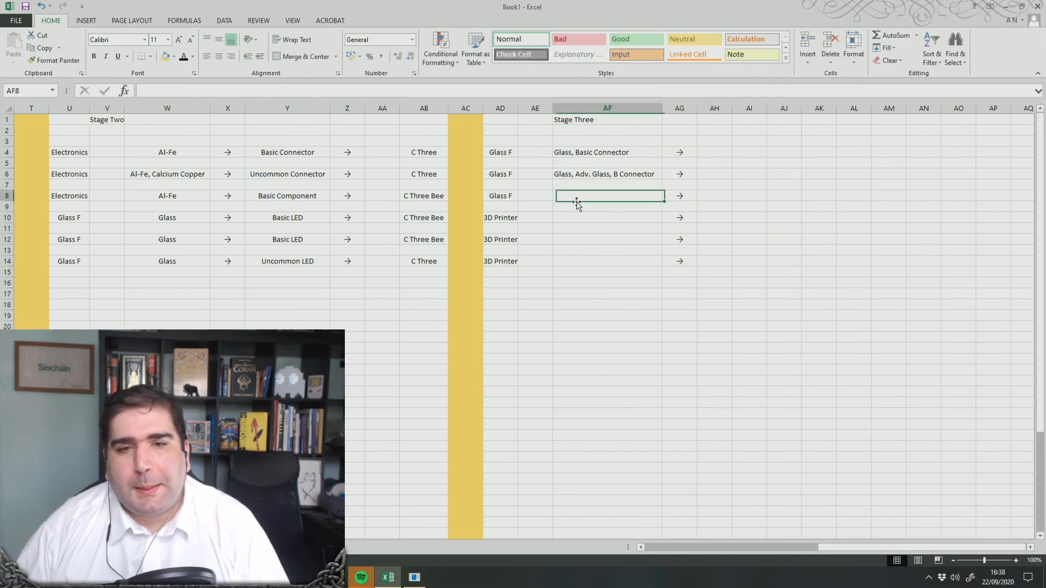
key("alt+Tab")
left_click(408, 580)
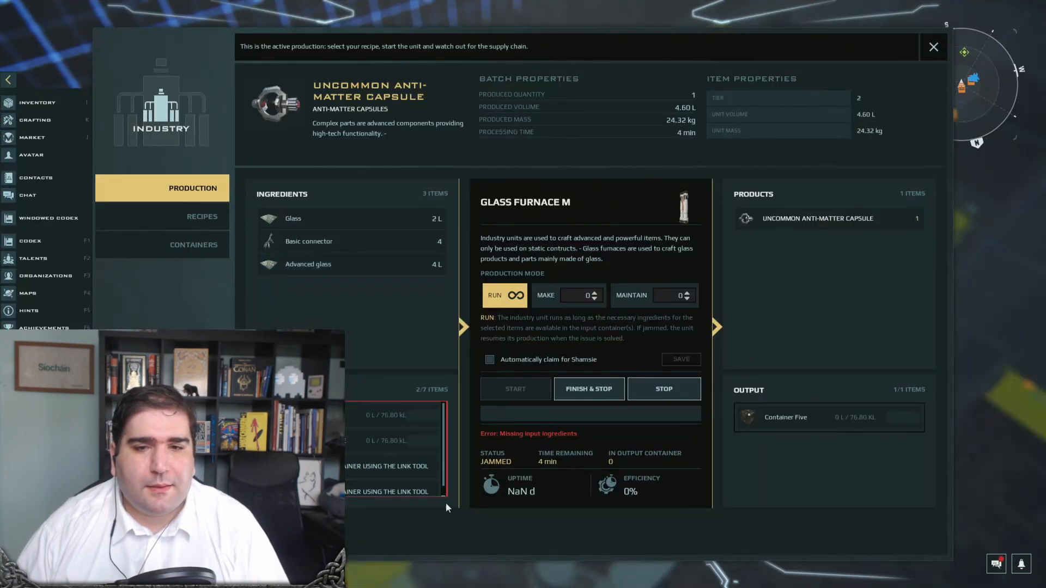
key("Escape")
key("f")
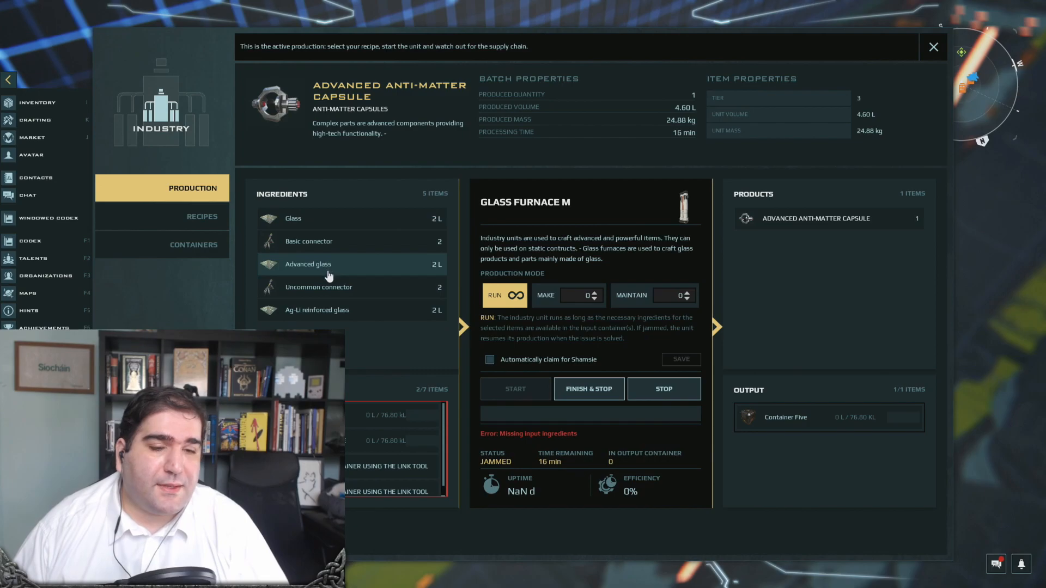
key("alt+Tab")
left_click(407, 576)
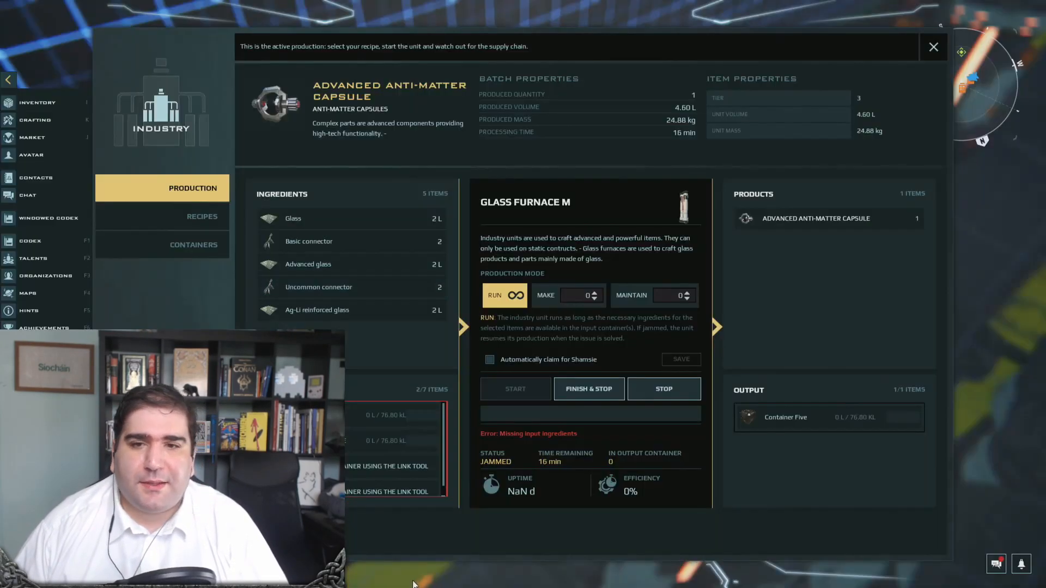
left_click(406, 573)
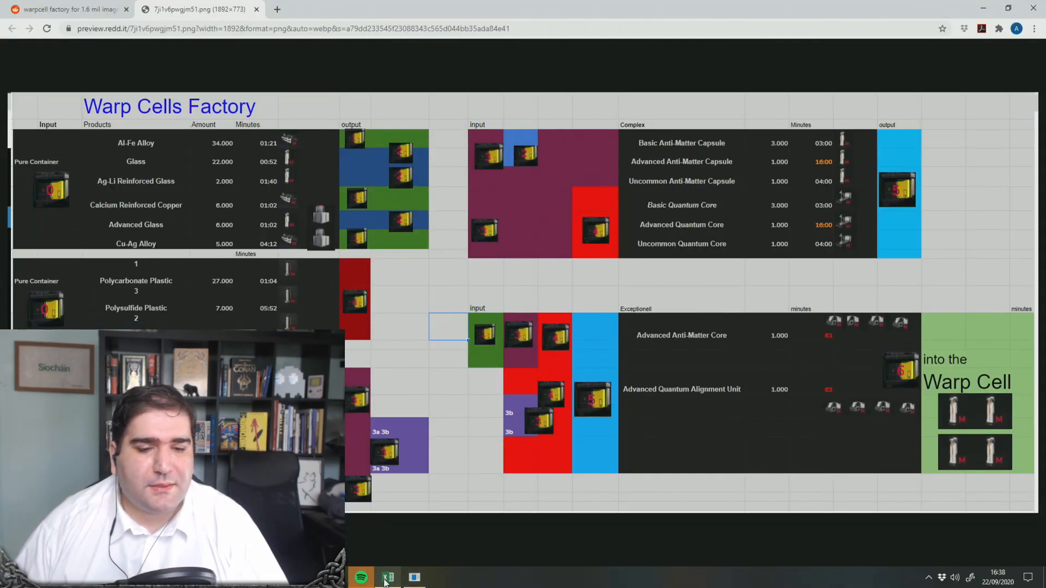
left_click(388, 577)
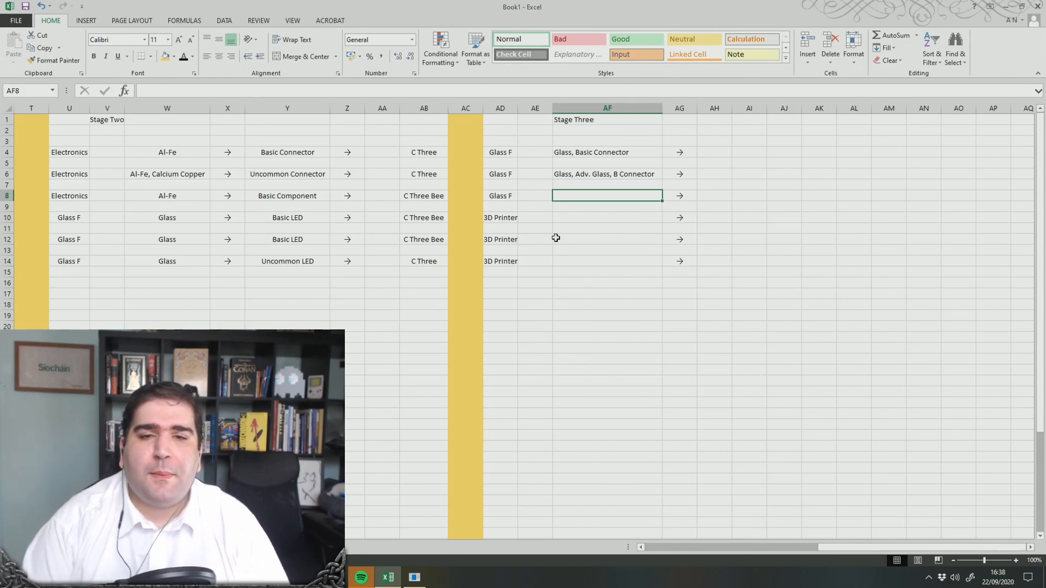
Enter "Glass, Adv. Glass, Ag-Li Glass" in AF8 and "Basic Con. Uncommon Con." in AF9
type("Glass, Adv. Glass, Ag")
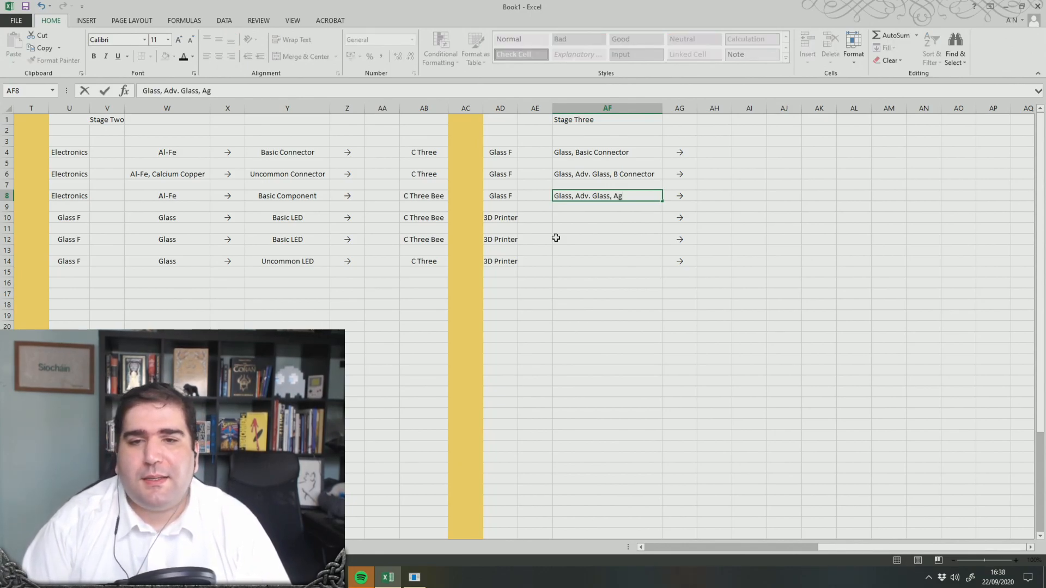
type("-Li Glass")
left_click(583, 205)
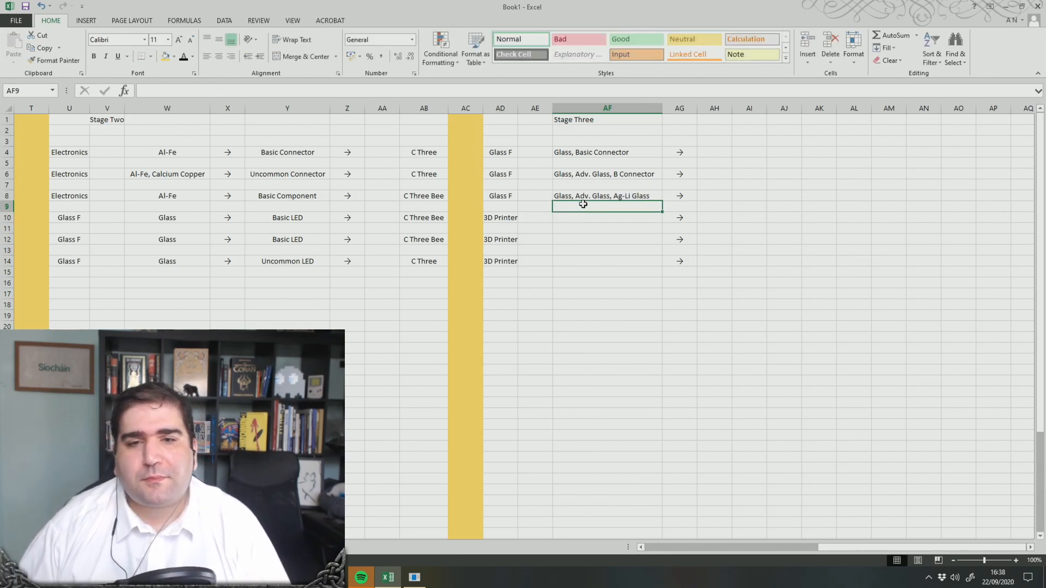
type("Basic")
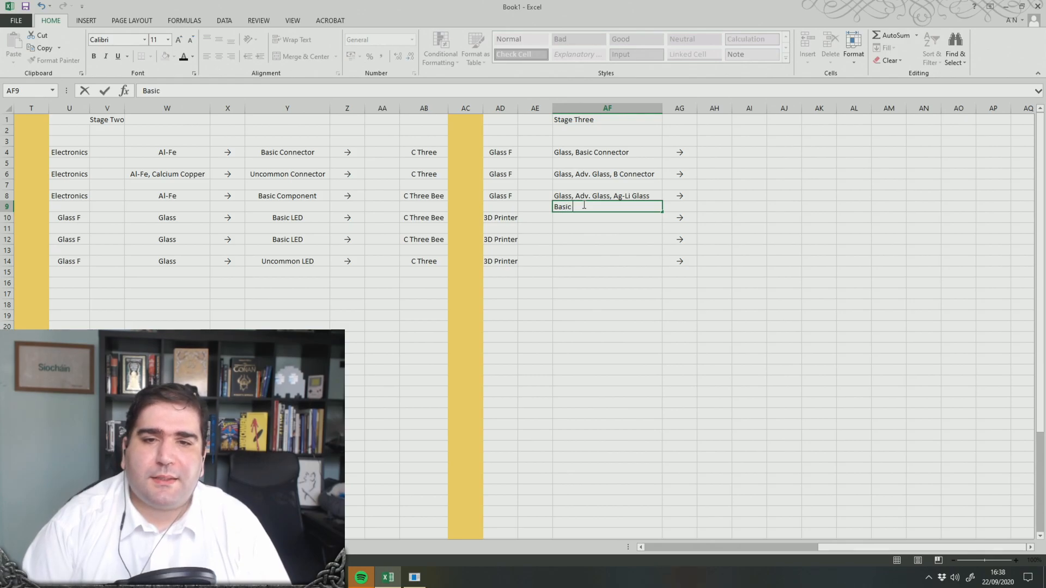
type(" Con")
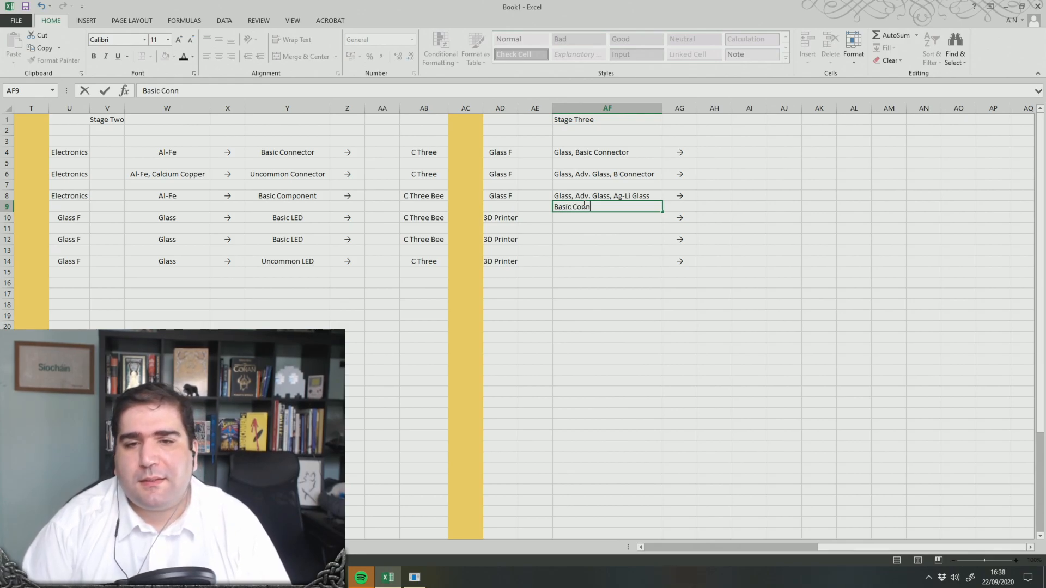
type(". Uncommon Con.")
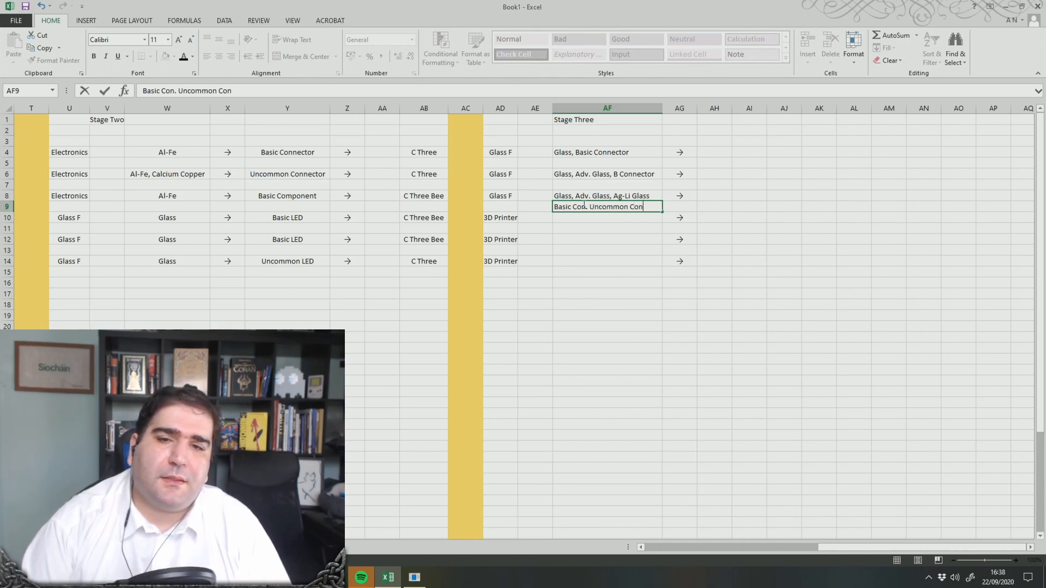
left_click(803, 241)
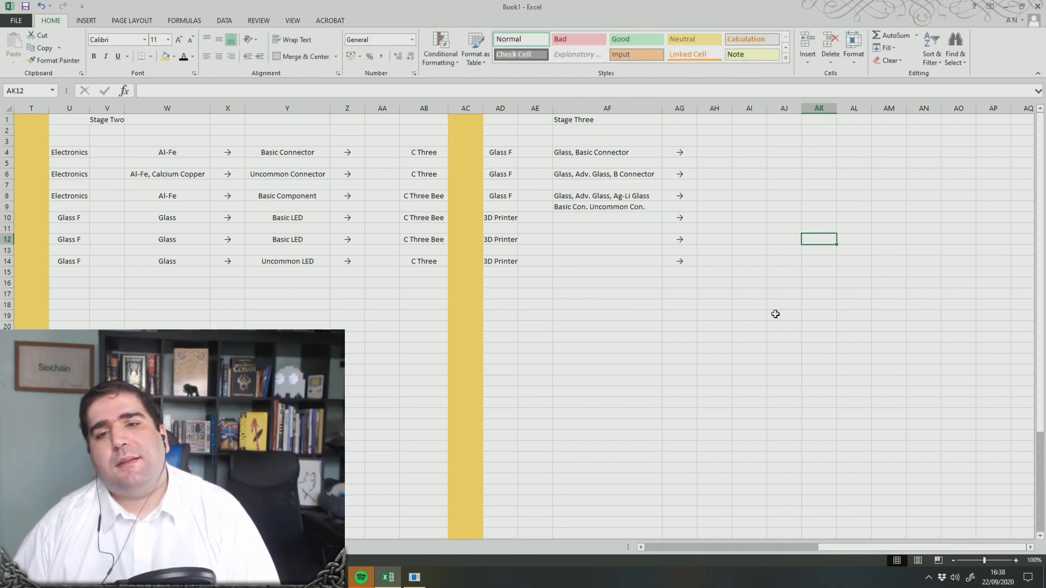
Move the three 3D Printer rows with their arrows, AD10:AG14, down one row so the block starts at AD11
left_click_drag(502, 218, 681, 263)
key("ctrl+c")
left_click(506, 229)
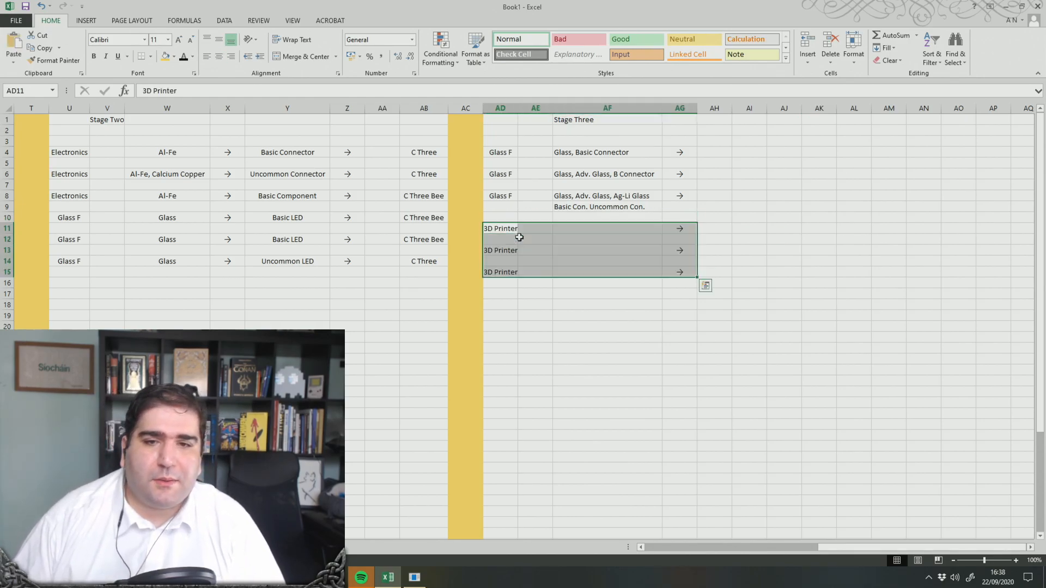
key("ctrl+v")
left_click(770, 327)
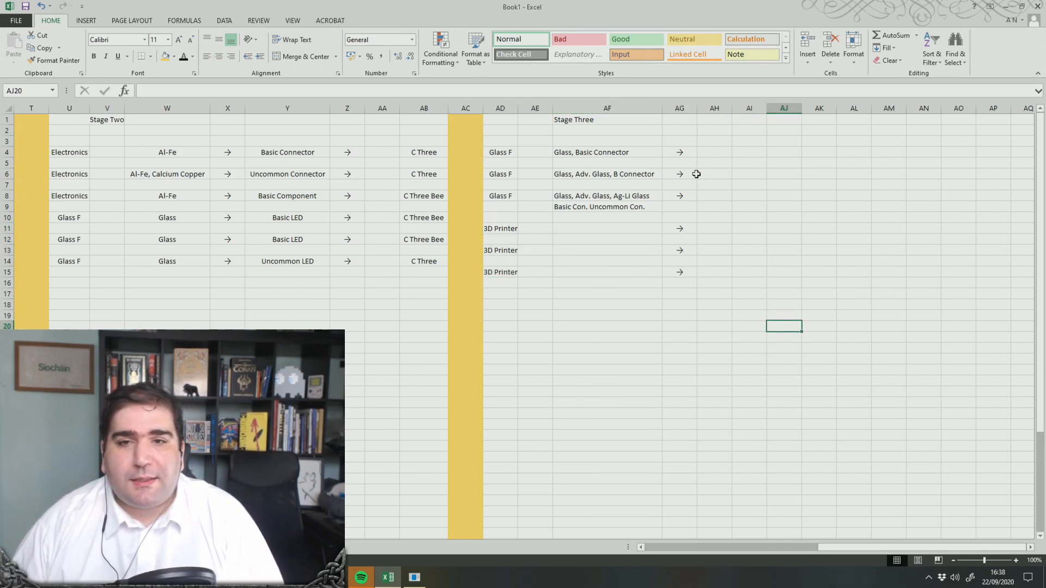
Widen column AI, check the complex part names in the browser's Warp Cells Factory image, and enter "Basic Antimatter Capsure" in AI4
left_click_drag(732, 109, 836, 116)
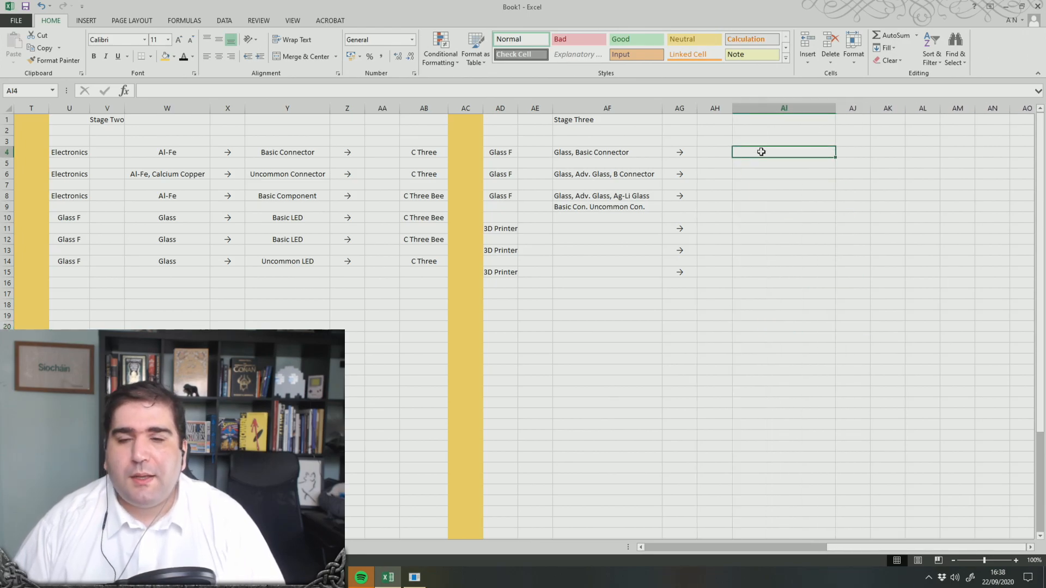
key("alt+Tab")
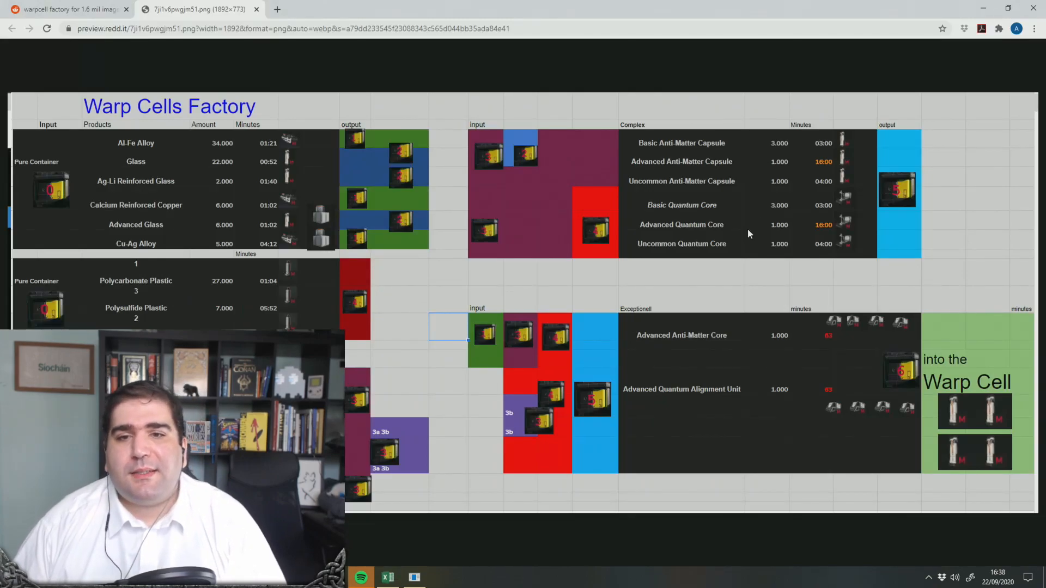
key("alt+Tab")
type("Basi")
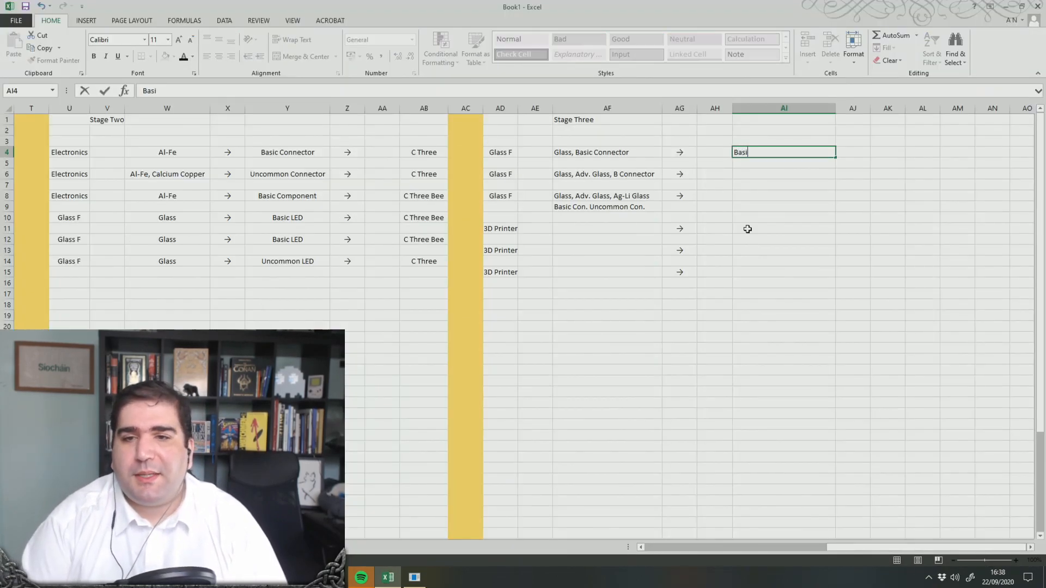
type("c Antimatter Caps")
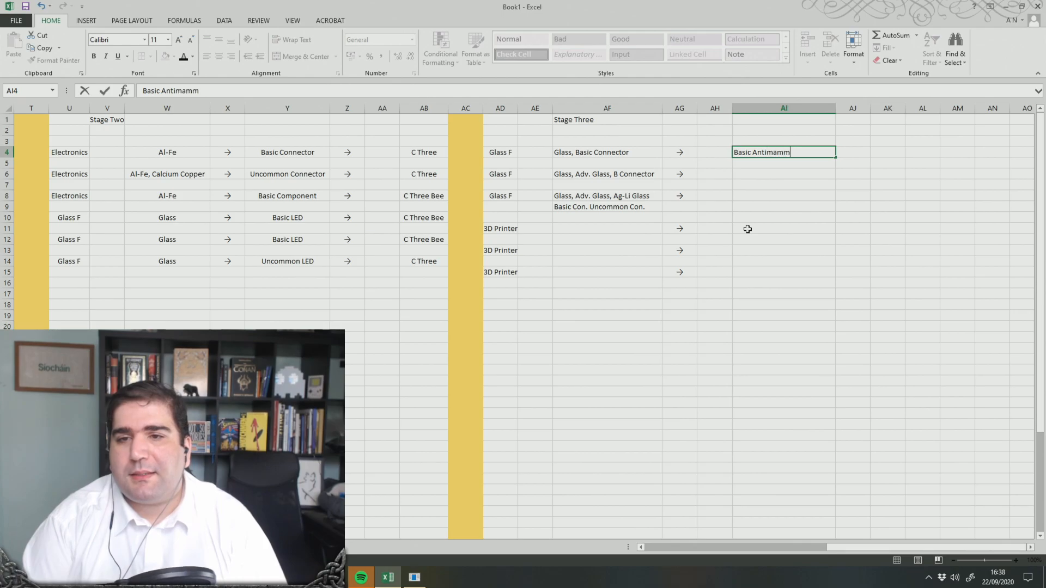
key("alt+Tab")
key("alt+Tab")
key("BackSpace")
key("BackSpace")
key("BackSpace")
key("BackSpace")
key("BackSpace")
key("BackSpace")
key("BackSpace")
key("BackSpace")
key("BackSpace")
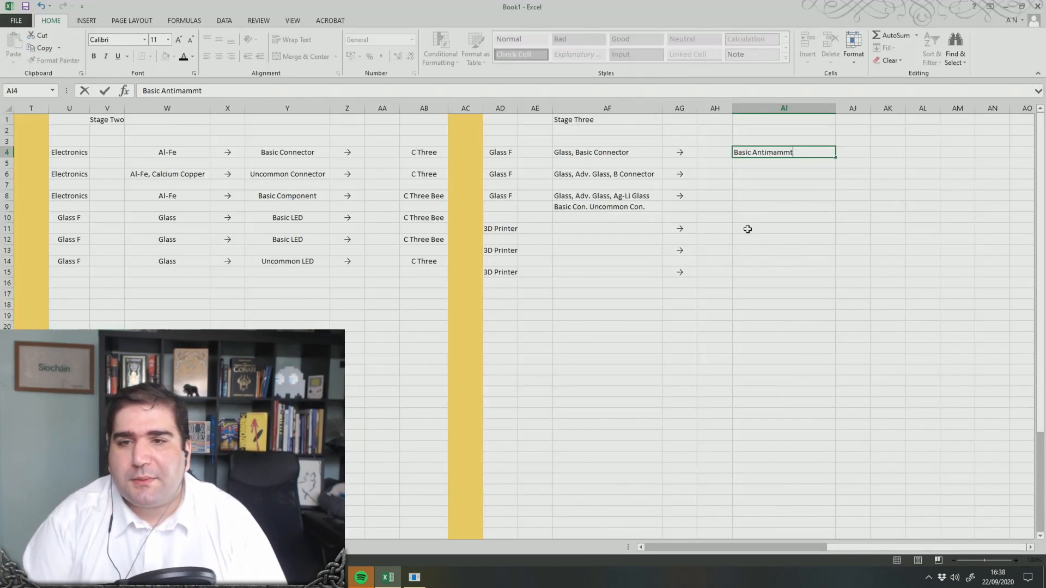
type("tter Capsure")
key("Return")
Enter "Uncom. Antimatter Capsule" in AI6 and correct the text in AI4 to "Basic Antimatter Capsule"
key("Return")
type("Uncom. Antimatter Capsule")
left_click(823, 152)
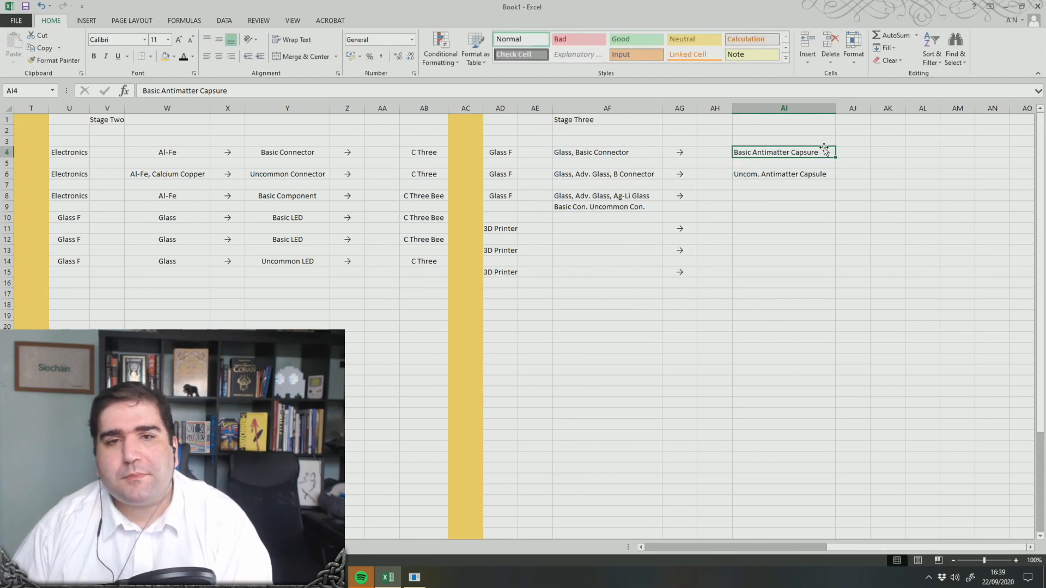
left_click(223, 91)
key("BackSpace")
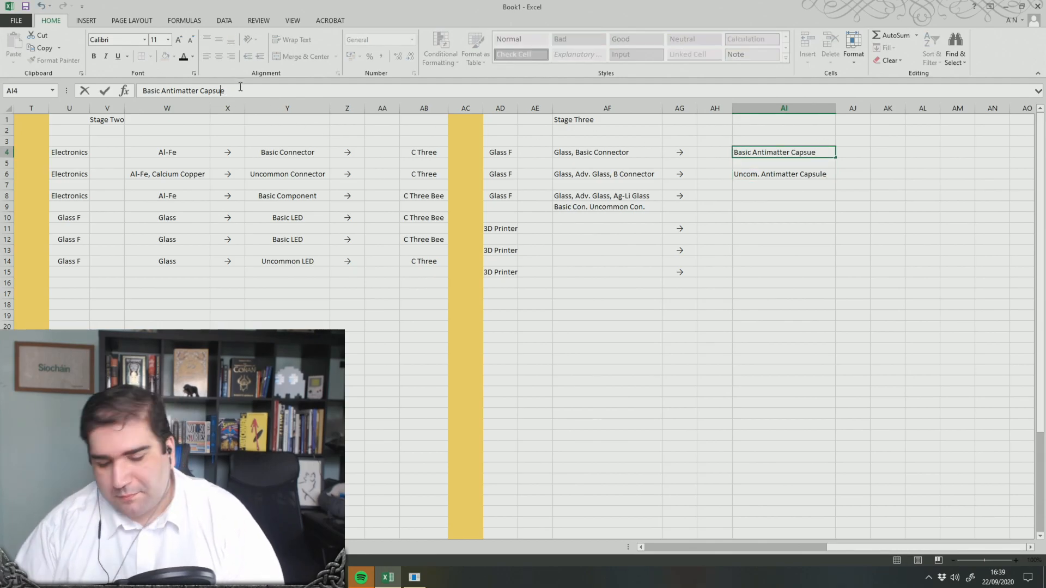
type("l")
Enter "Advanced Antimatter Capsule" in AI8
left_click(746, 196)
type("Ad")
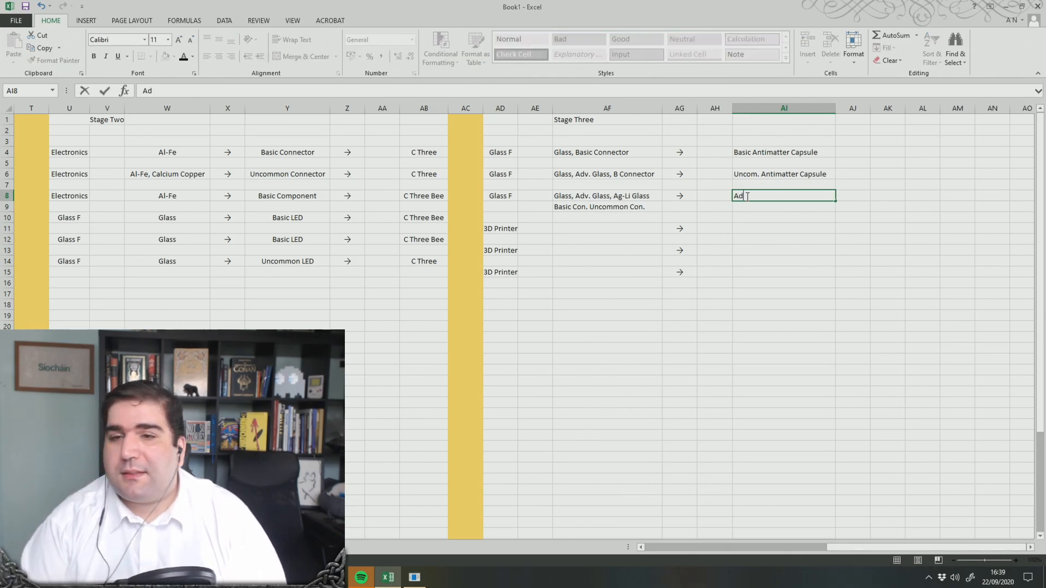
type("vanced Antimatter C")
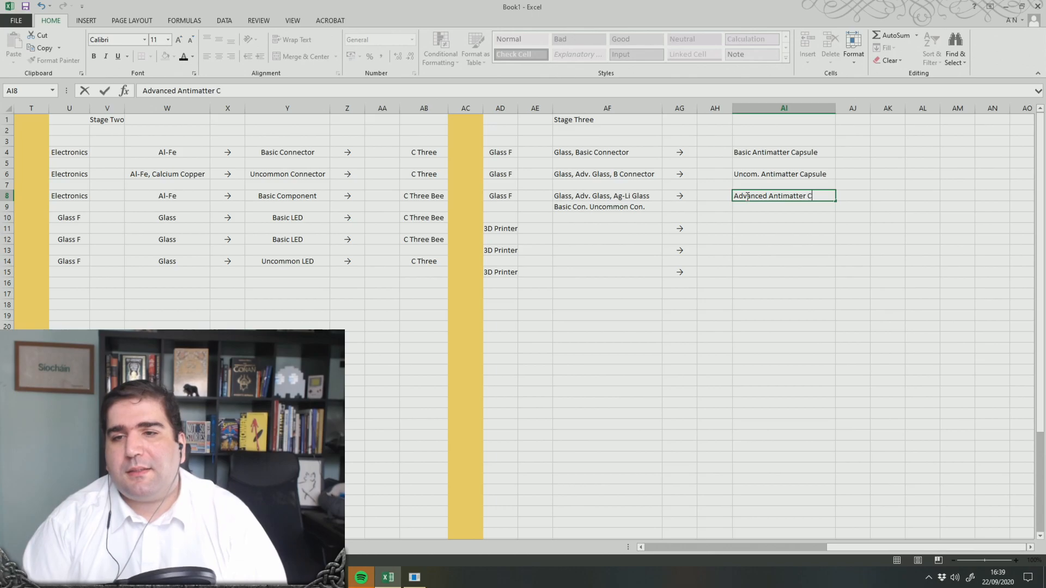
type("apsule")
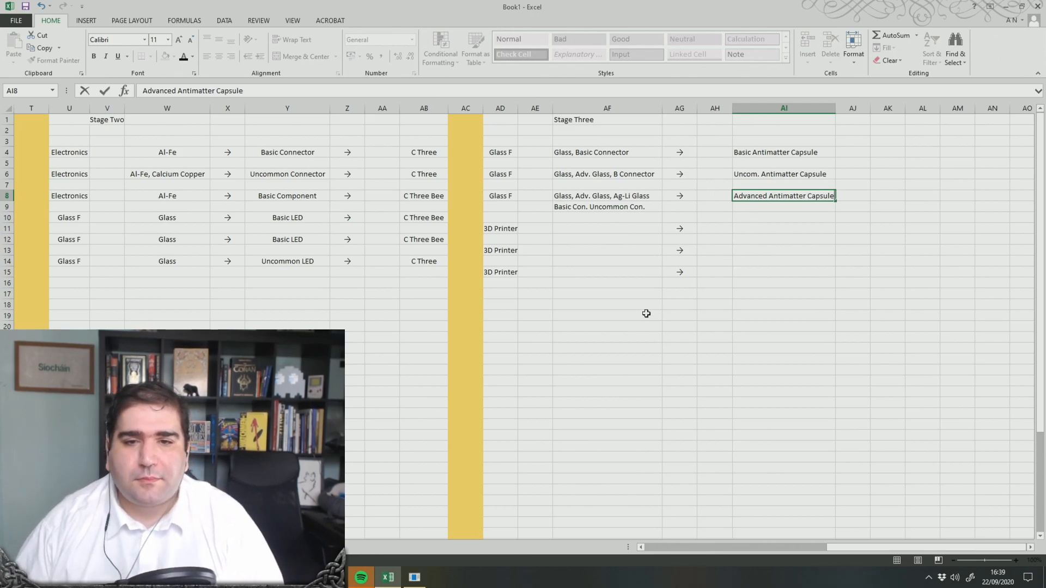
left_click(642, 336)
Check the Complex section's inputs in the browser's Warp Cells Factory image, return to Excel, and insert an empty column before the Stage Three arrows
key("alt+Tab")
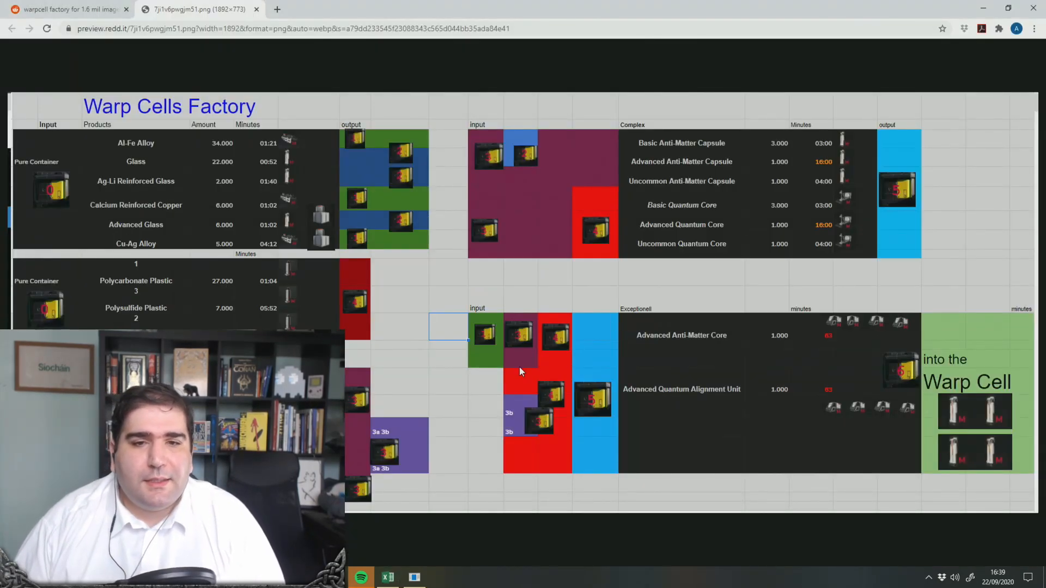
key("alt+Tab")
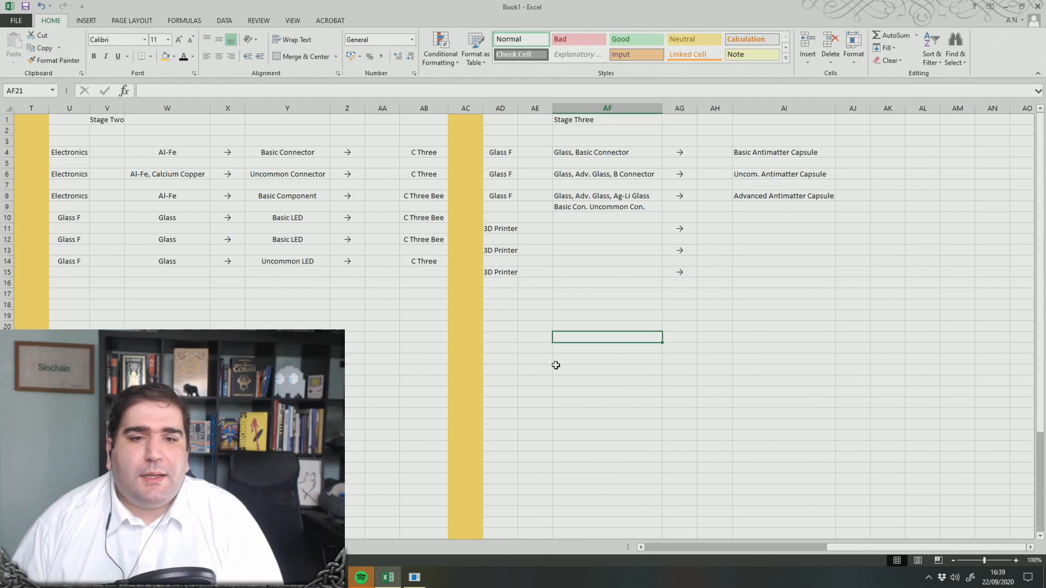
right_click(679, 108)
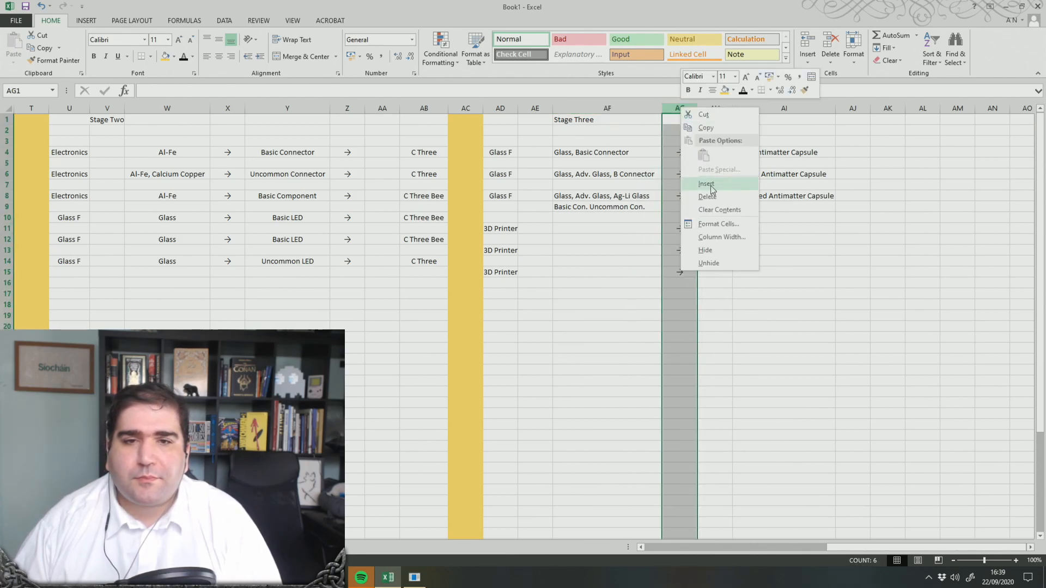
left_click(581, 108)
left_click(582, 108)
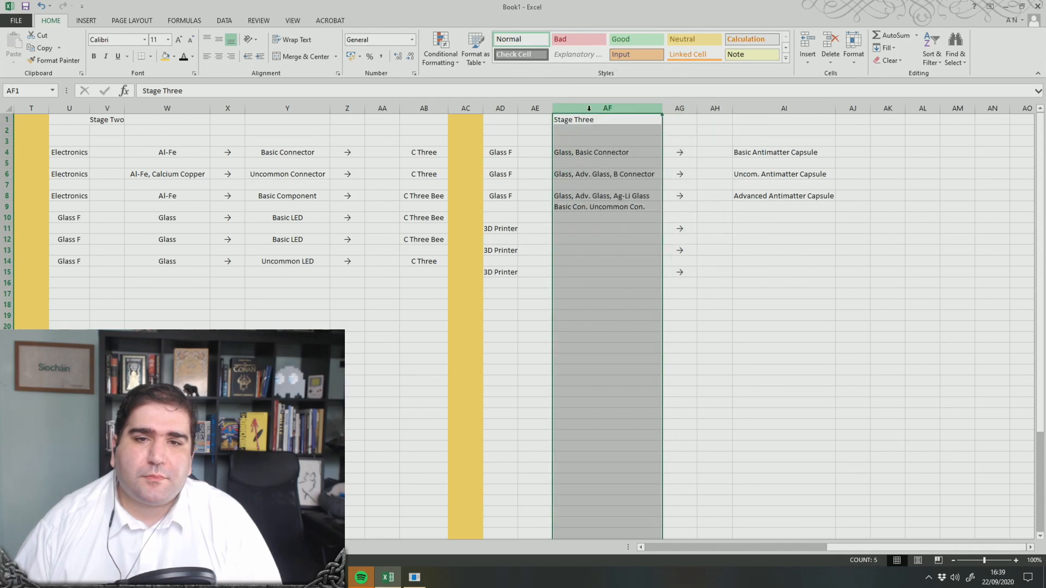
left_click(722, 160)
right_click(687, 109)
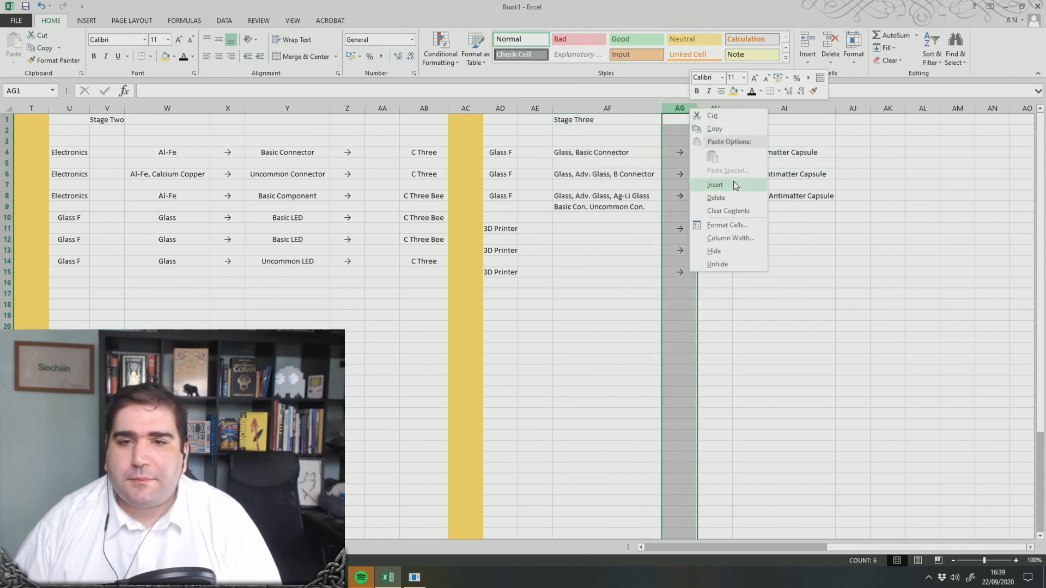
left_click(734, 181)
left_click(888, 325)
Check the capsules' input containers in the browser's Warp Cells Factory image, and enter "C Three, C Two" in AG4 in Excel
key("alt+Tab")
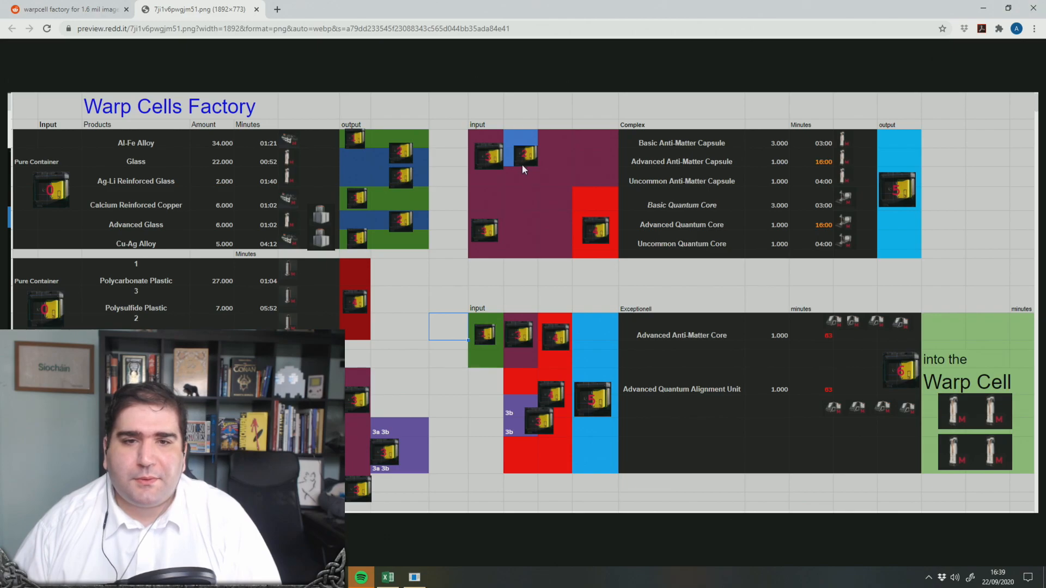
key("alt+Tab")
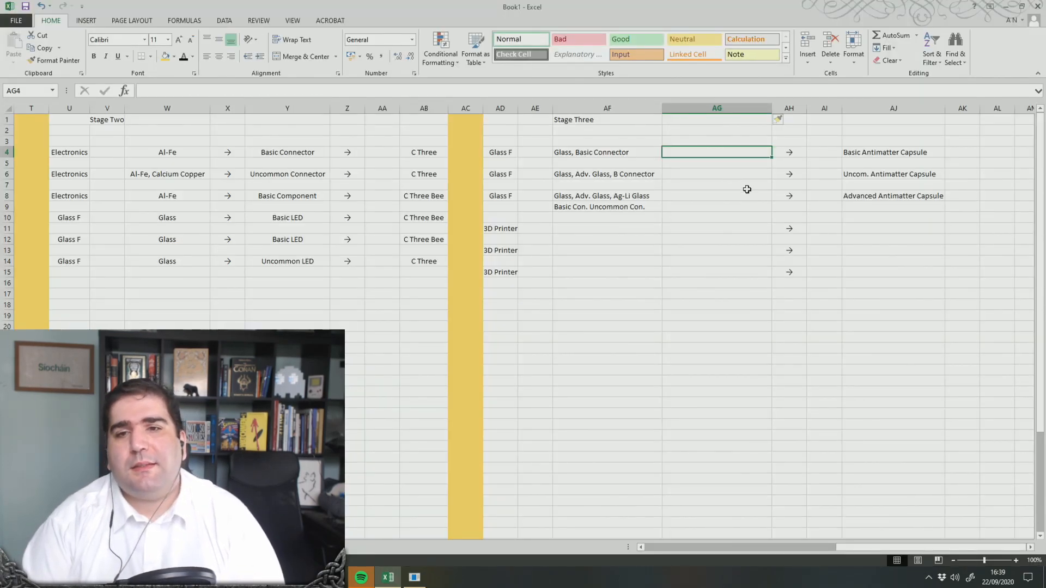
type("C Three and")
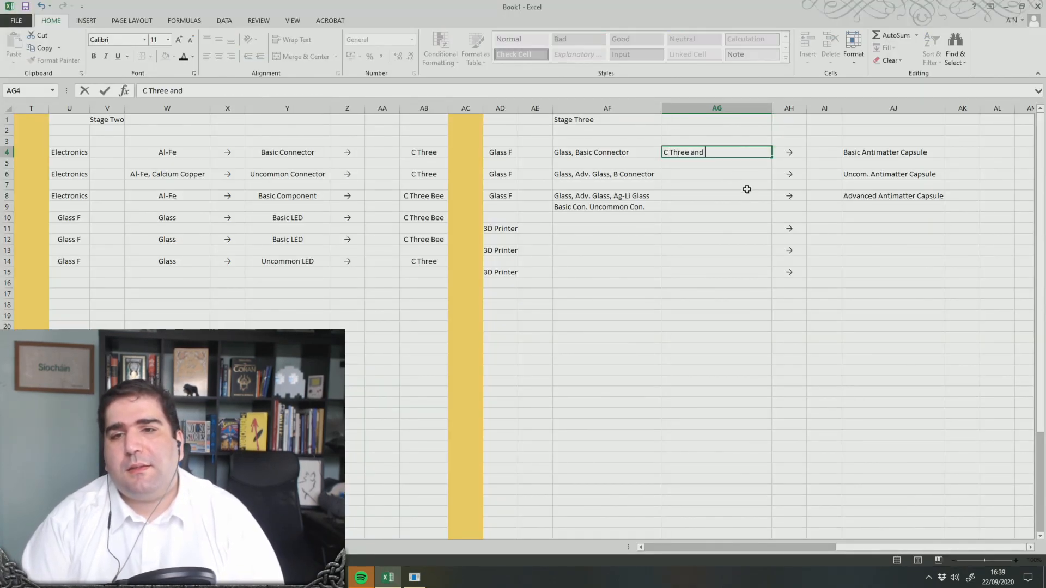
key("BackSpace")
key("BackSpace")
key("BackSpace")
key("BackSpace")
type("CTwo")
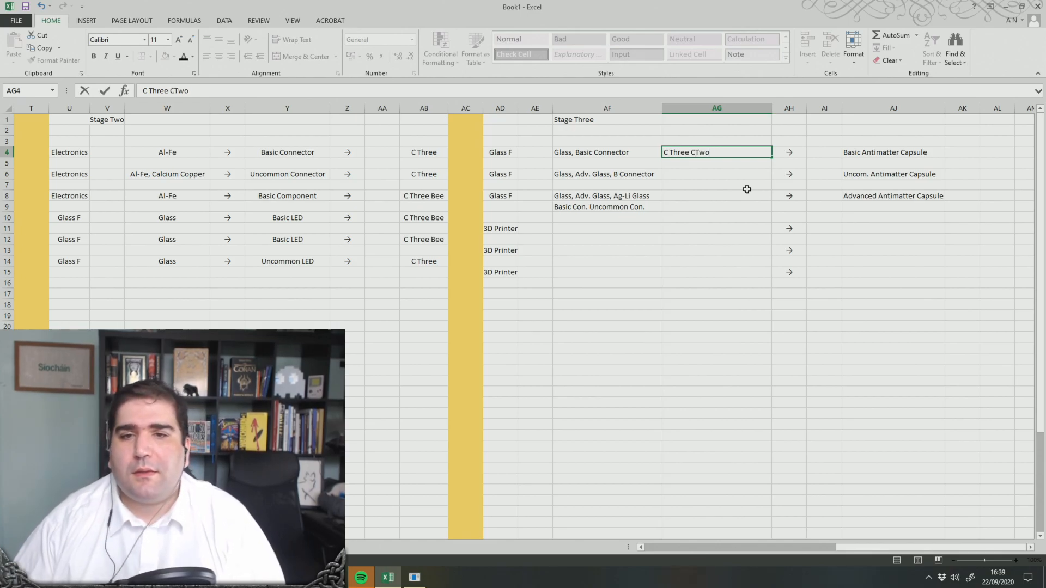
key("BackSpace")
key("BackSpace")
key("BackSpace")
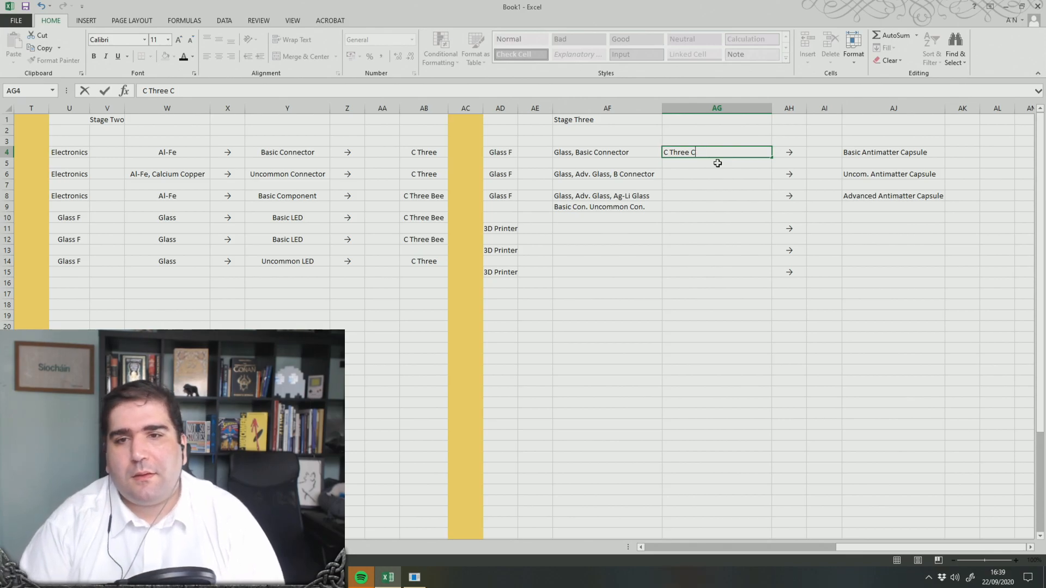
type("Two")
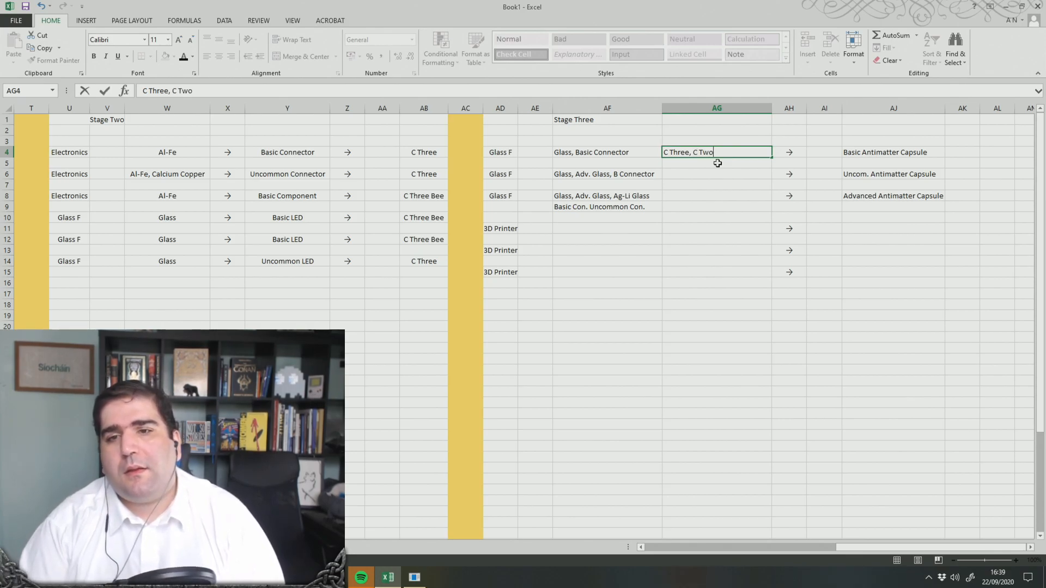
left_click(726, 216)
Copy the container entry in AG4 to AG6 and AG8
left_click(733, 150)
key("ctrl+c")
left_click(709, 174)
key("ctrl+v")
left_click(694, 197)
key("ctrl+v")
left_click(723, 300)
Check the quantum cores' input containers in the browser's Warp Cells Factory image, and enter "C Three, C Four" in AG11 in Excel
left_click(694, 232)
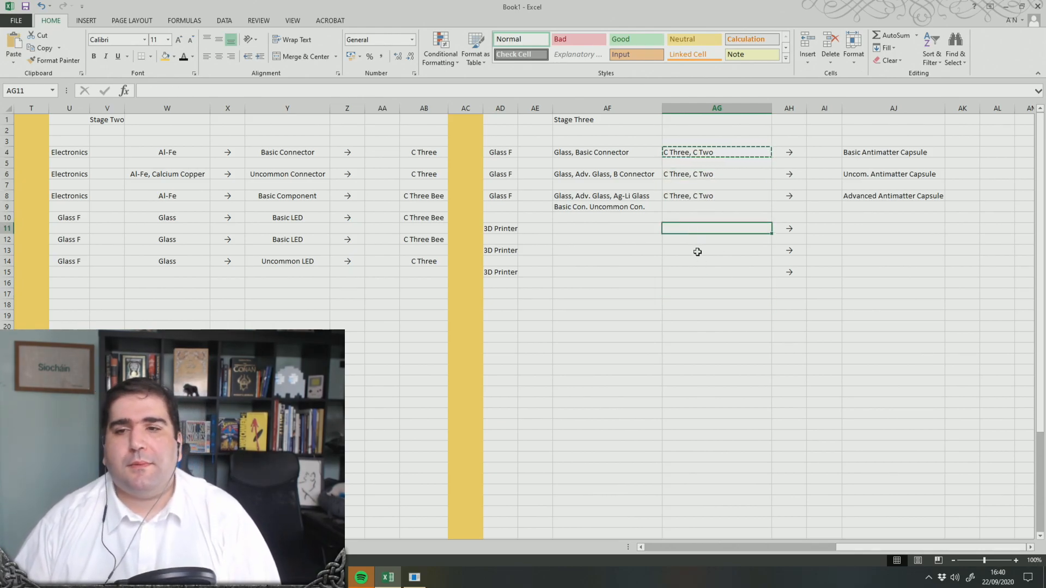
key("alt+Tab")
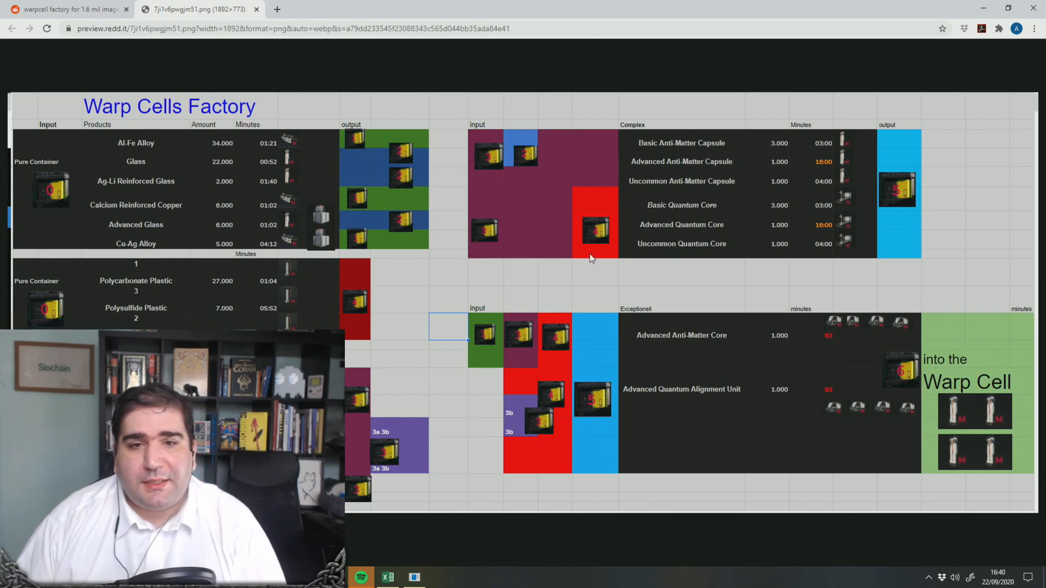
key("alt+Tab")
key("alt+Tab")
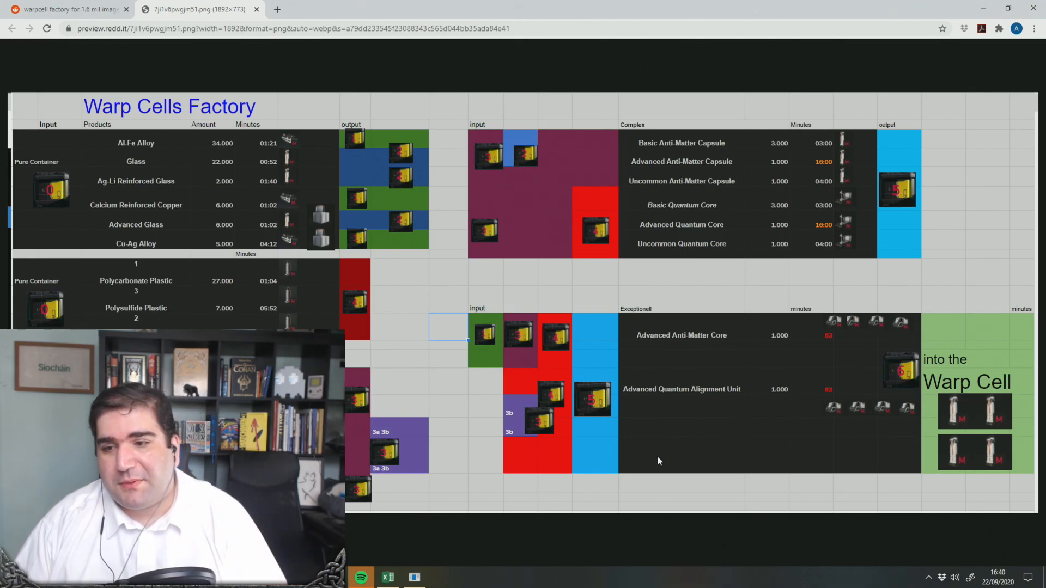
key("alt+Tab")
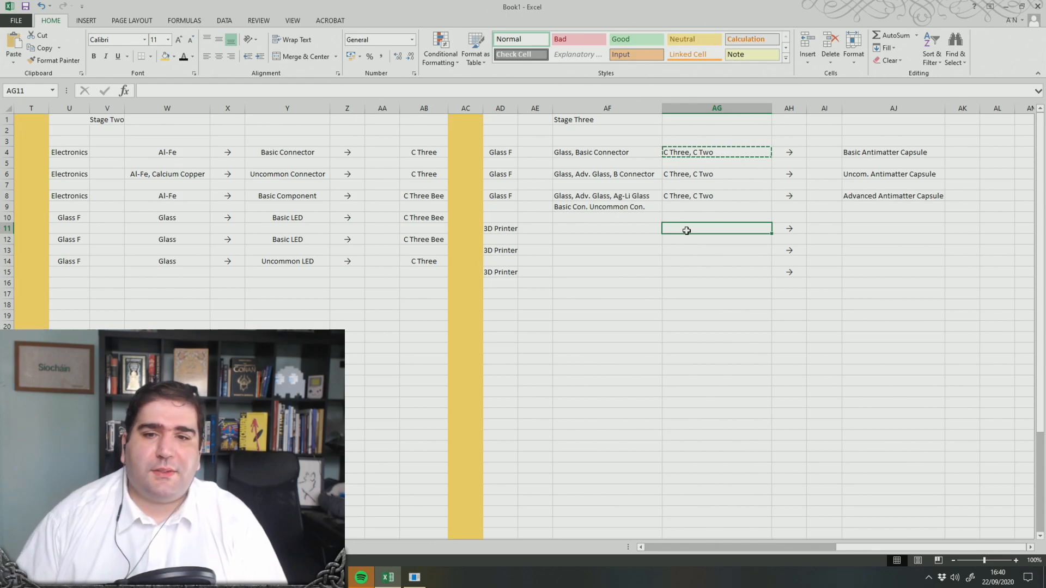
type("C Three, C Fo")
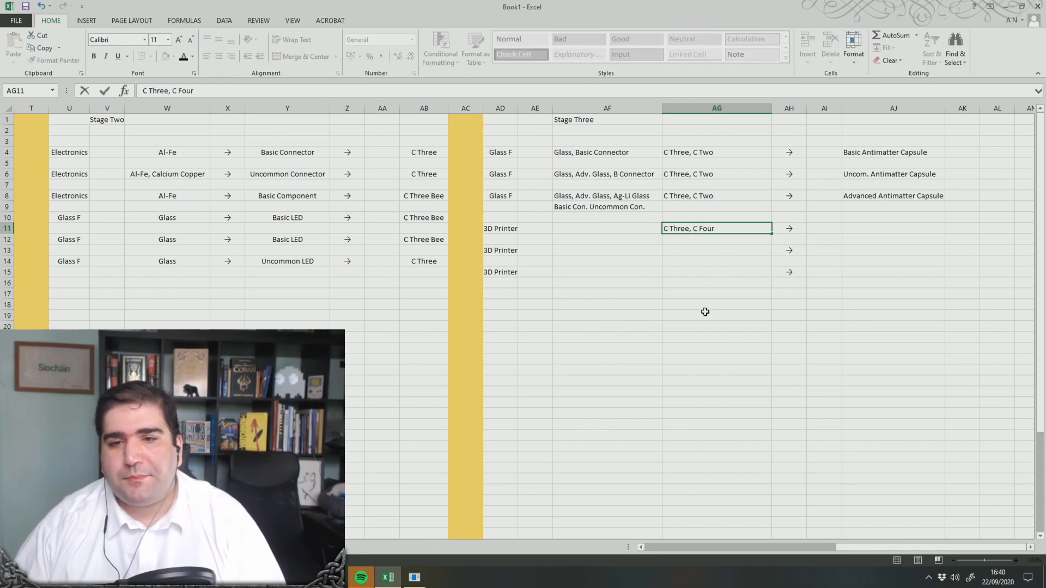
type("ur")
left_click(706, 311)
Copy the container entry in AG11 to AG13 and AG15, and select AF11
left_click(730, 228)
key("ctrl+c")
left_click(685, 254)
key("ctrl+v")
left_click(684, 271)
key("ctrl+v")
left_click(710, 351)
left_click(585, 235)
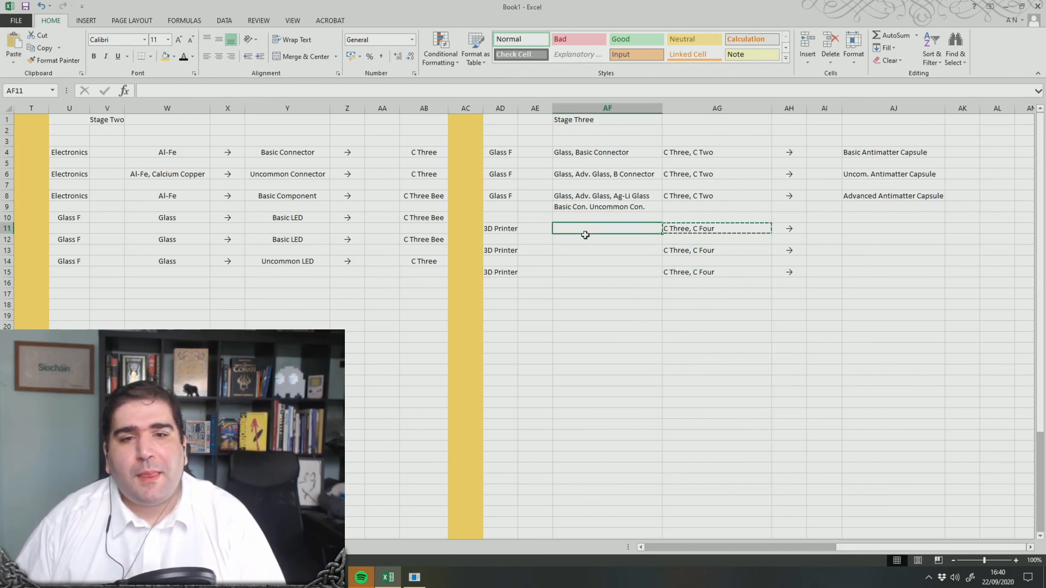
Check the quantum core names in the browser's Warp Cells Factory image, and enter "Basic Quantum Core" in AJ11 in Excel
key("alt+Tab")
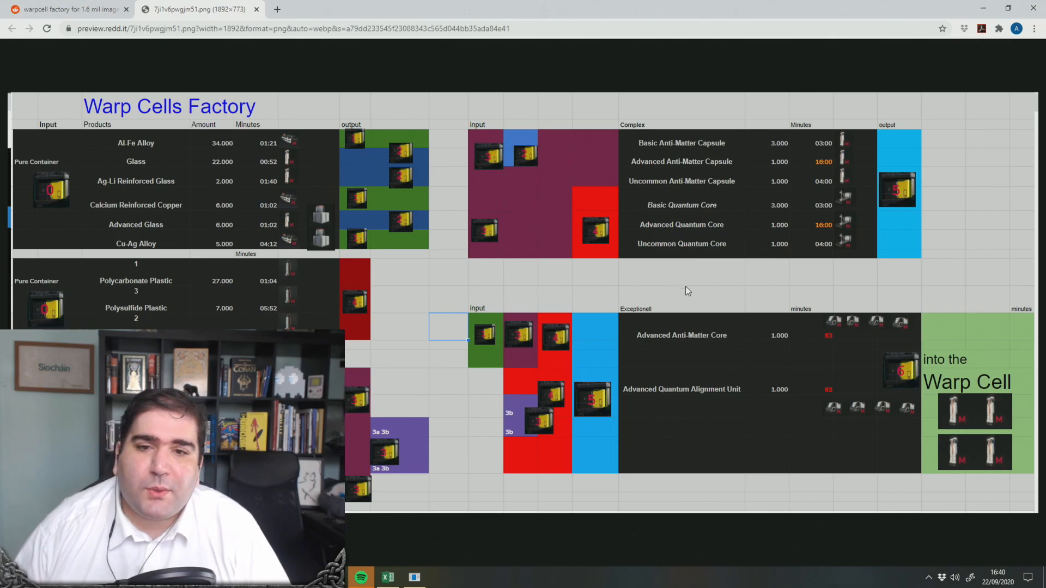
key("alt+Tab")
key("alt")
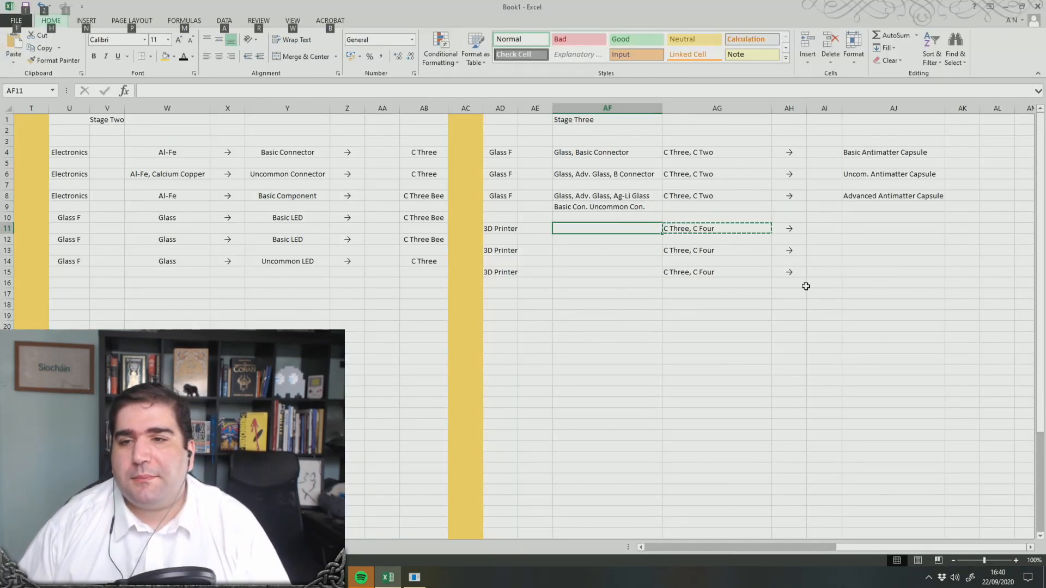
left_click(885, 230)
type("Bas")
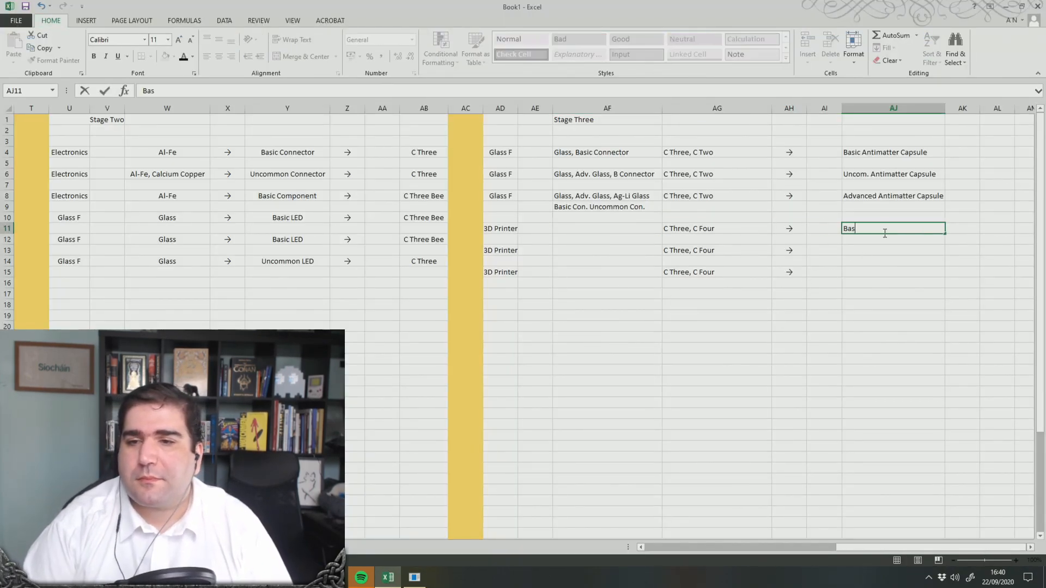
type("ic Quantum Core")
key("Return")
key("Return")
Enter "Uncom. Quantum Core" in AJ13 and "Advanced Quantum Core" in AJ15
type("Uncom. Quantum Core")
key("Return")
key("Return")
type("Advan")
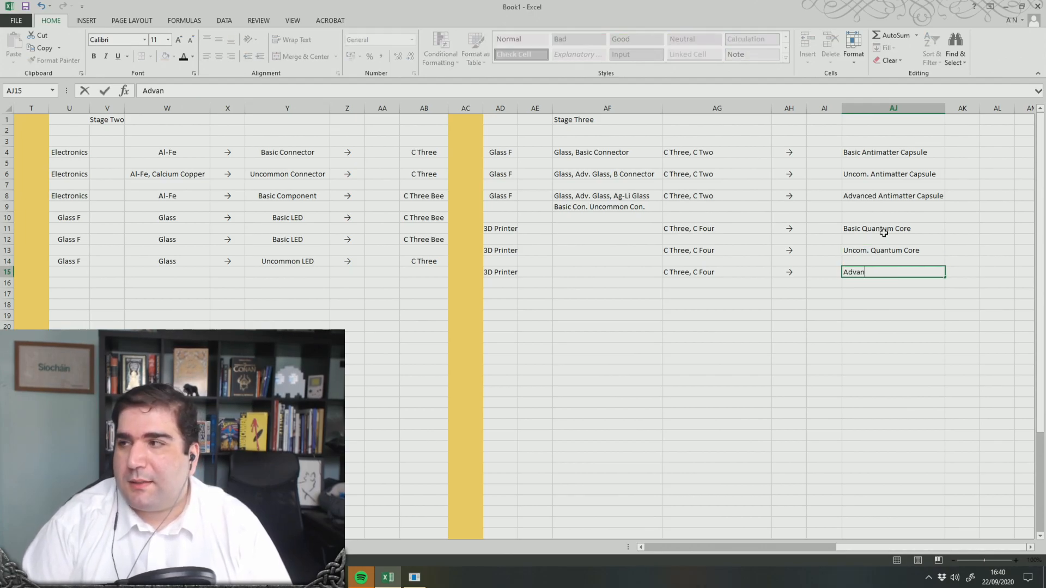
type("ced Quantum C")
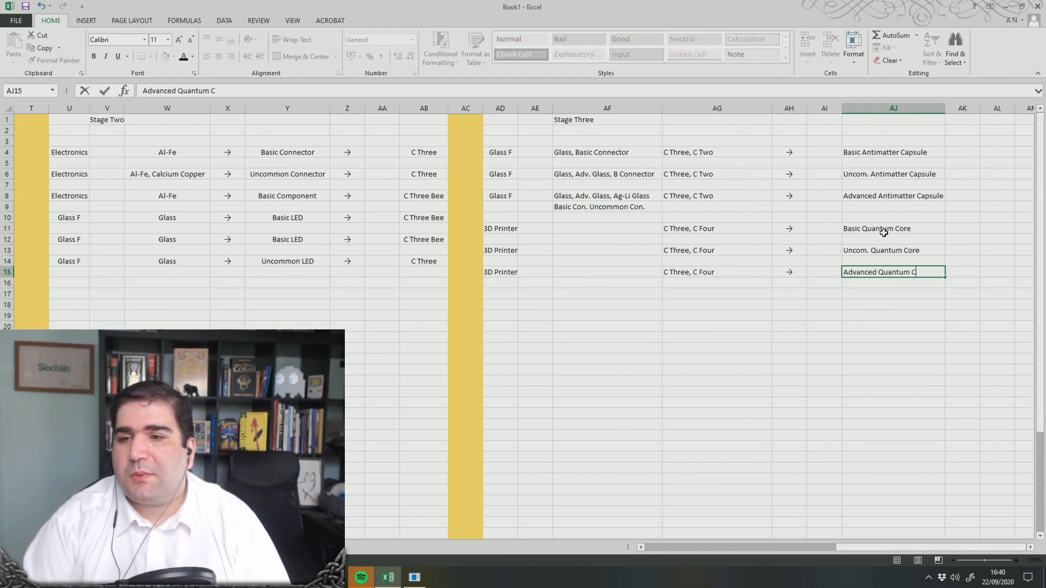
type("ore")
left_click(598, 228)
Check the browser's Warp Cells Factory image, and inspect the glass furnaces, 3D printers and other machines up close in Dual Universe
key("alt+Tab")
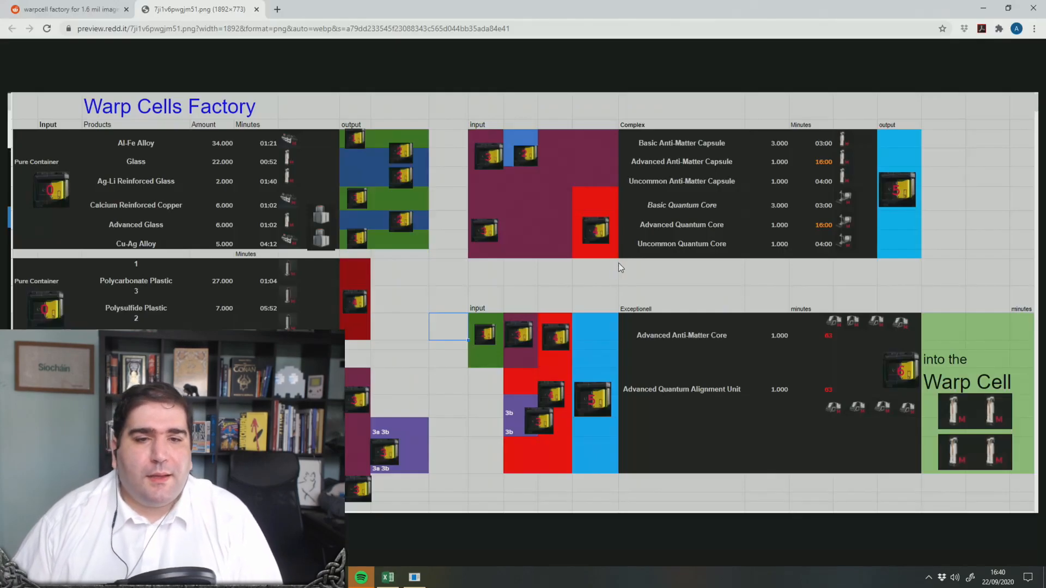
key("alt+Tab")
left_click(686, 380)
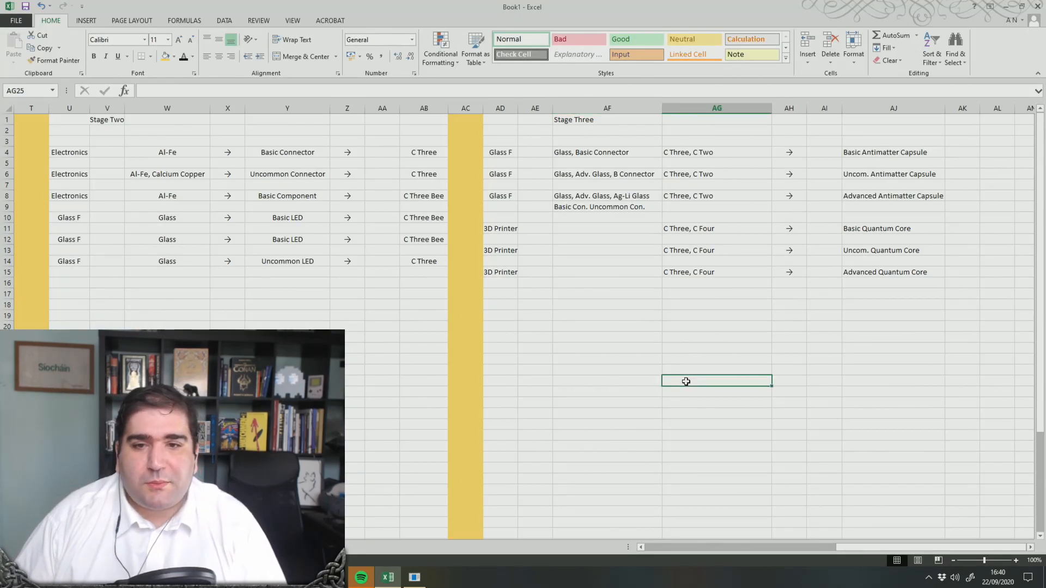
left_click(419, 573)
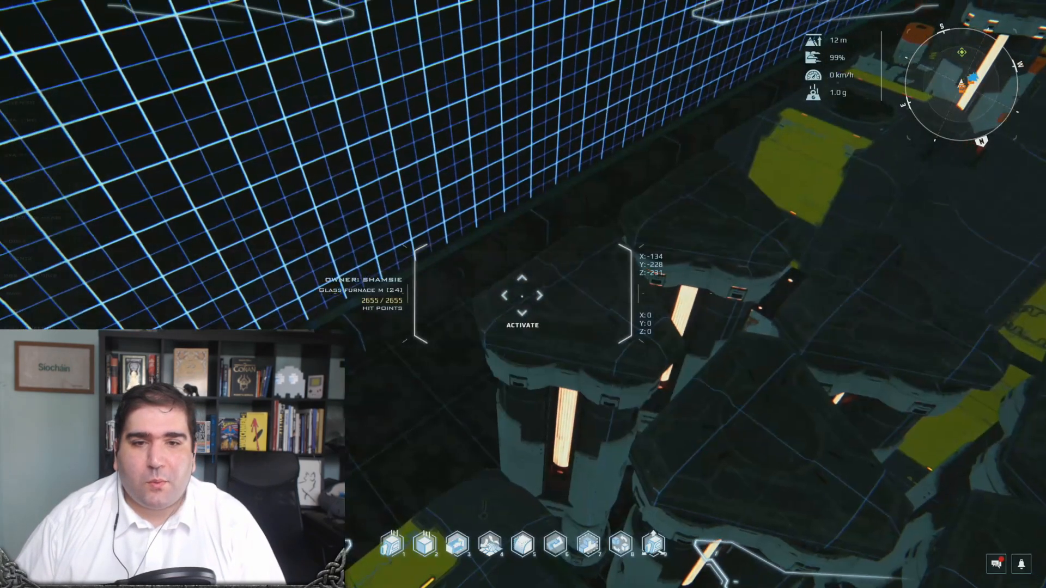
key("w")
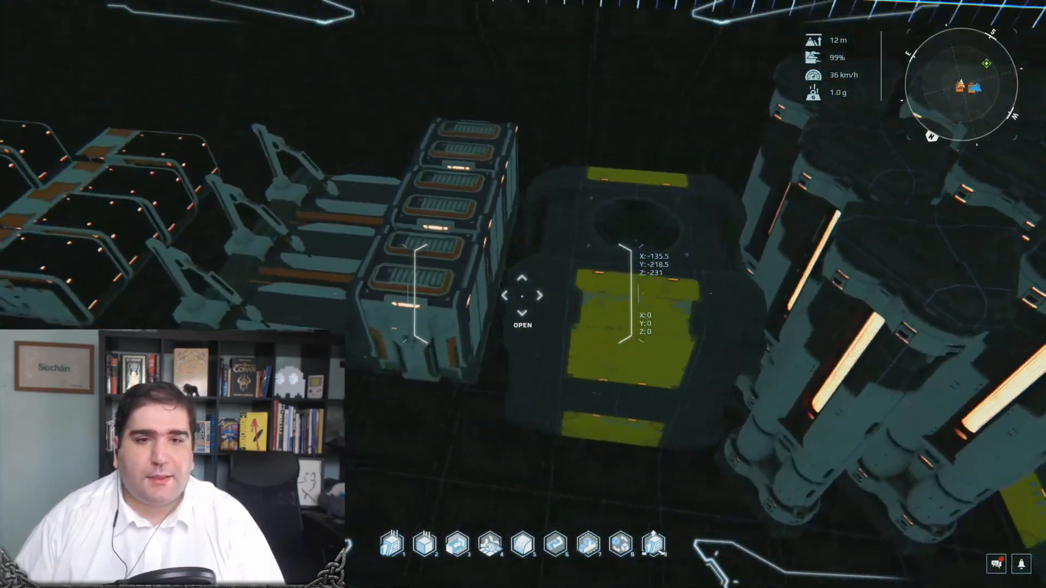
key("w")
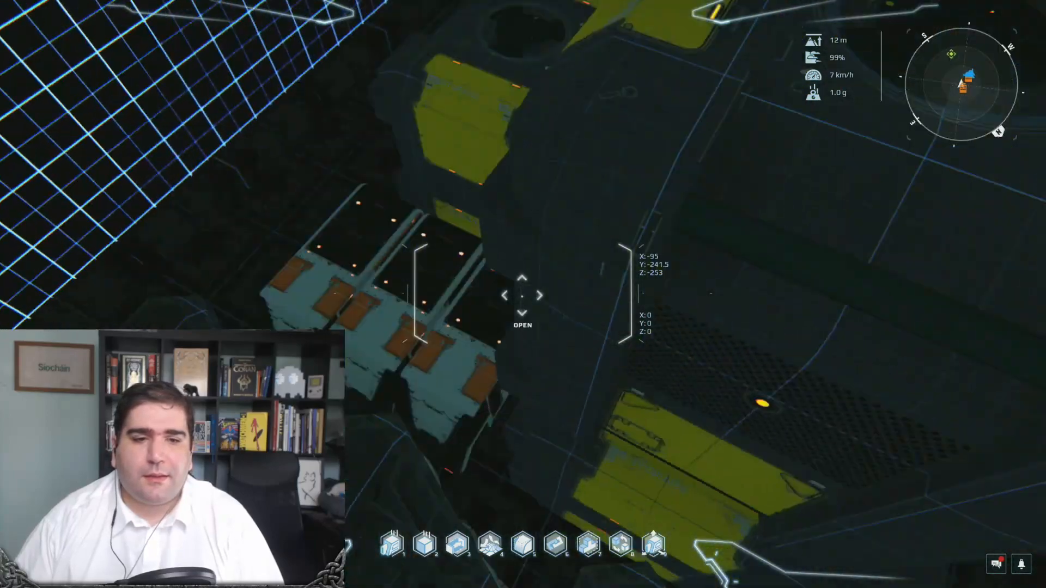
key("w")
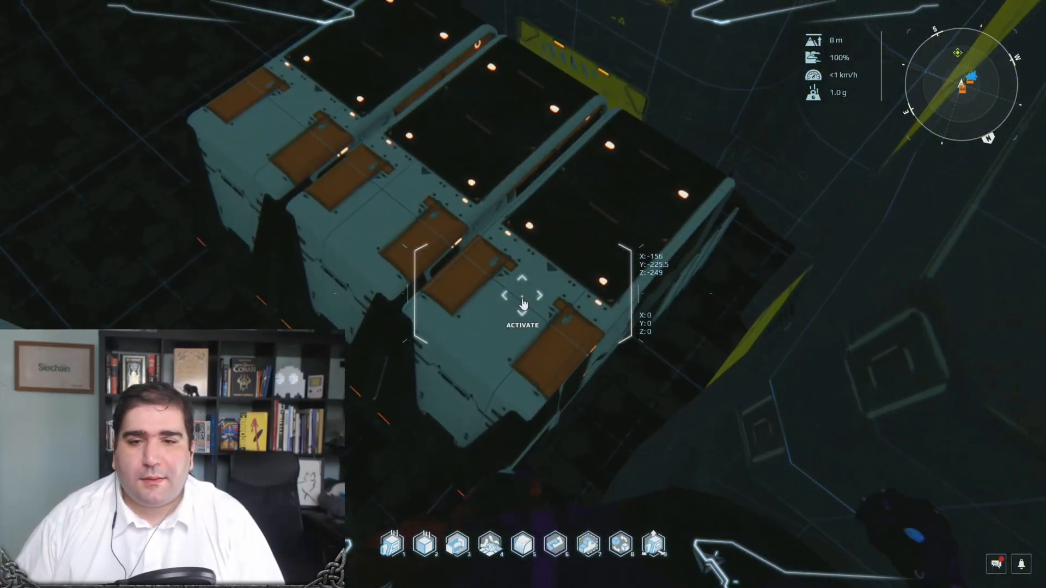
key("f")
key("Escape")
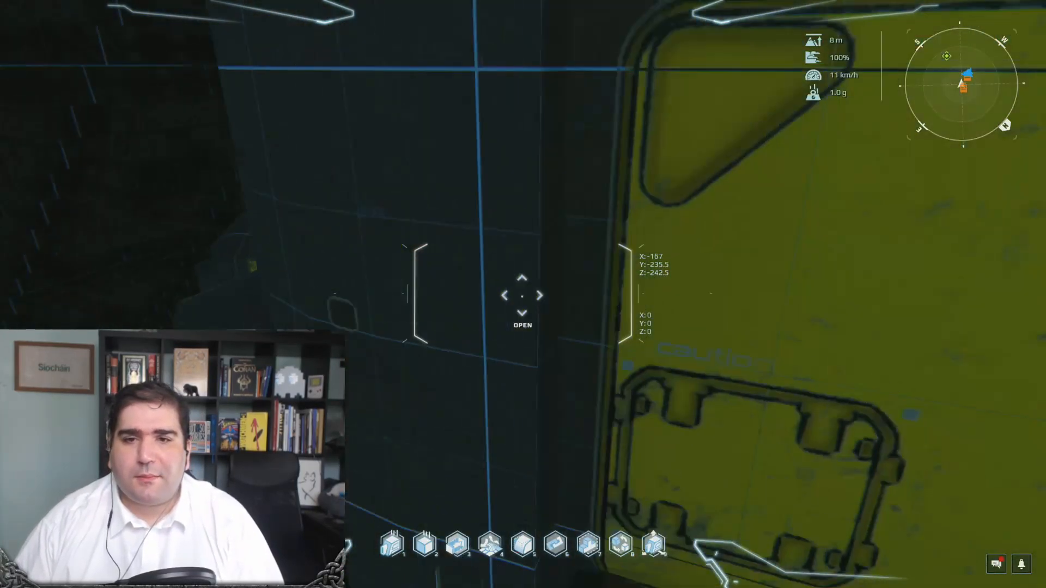
key("space")
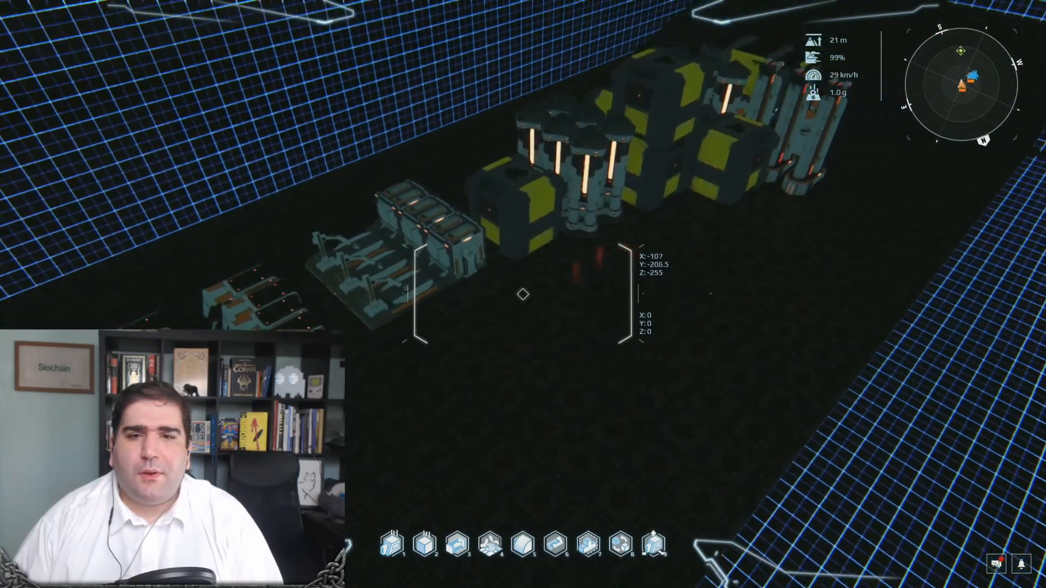
Compare the Excel plan and the browser's factory image with the whole factory layout as seen from above in Dual Universe
key("alt+Tab")
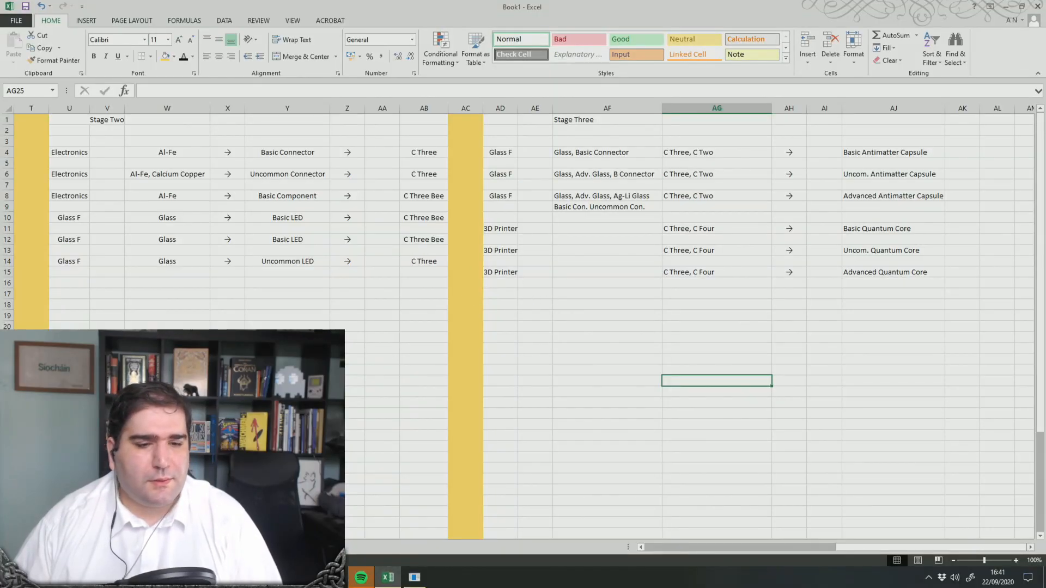
key("alt+Tab")
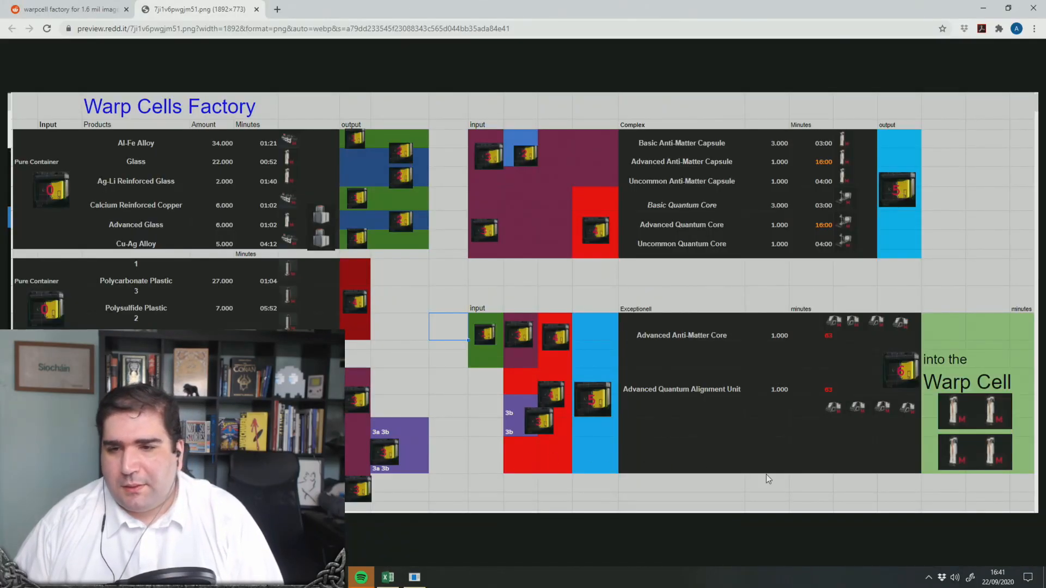
key("alt+Tab")
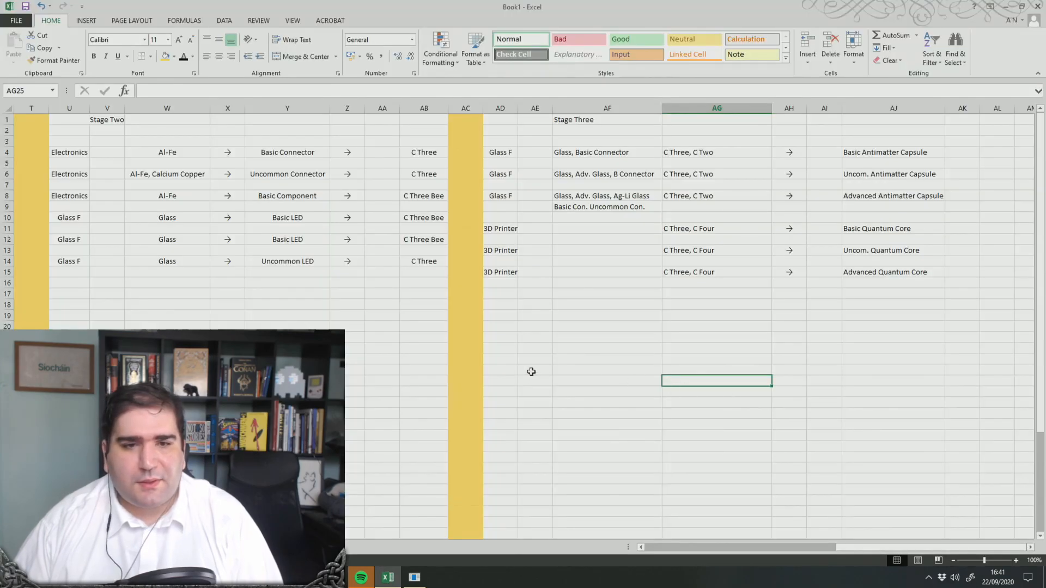
key("alt+Tab")
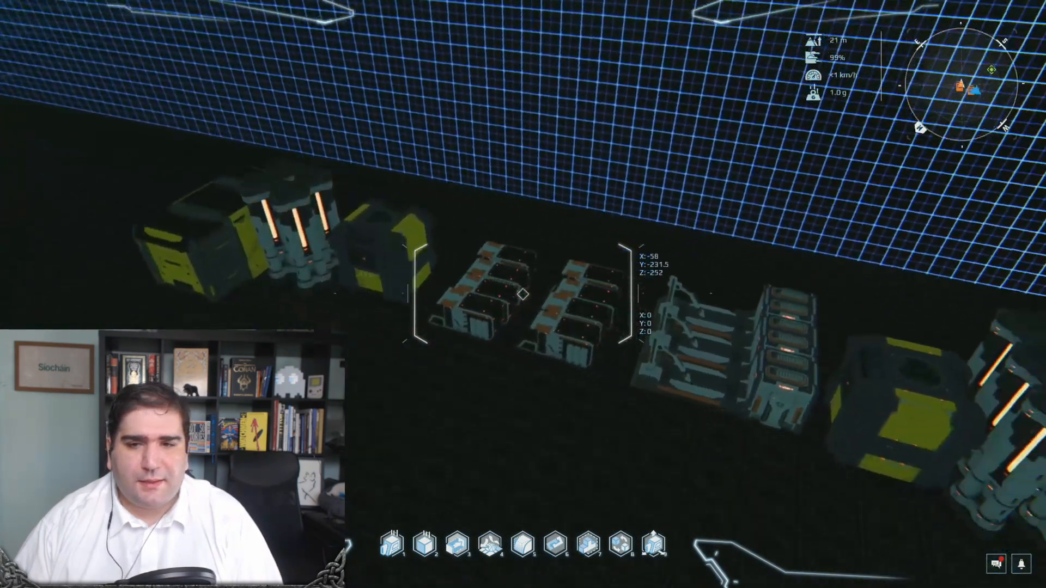
key("w")
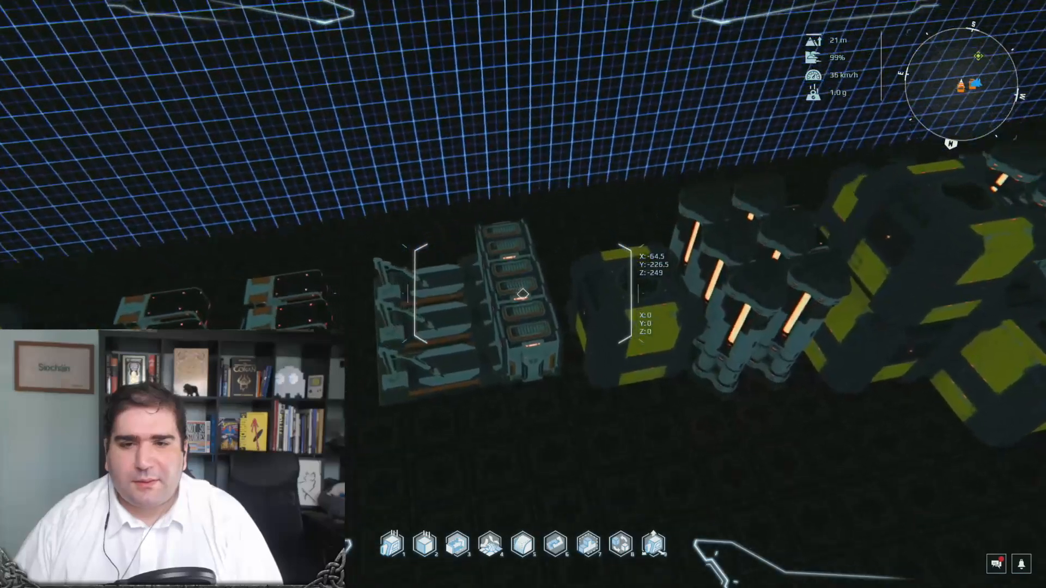
key("w")
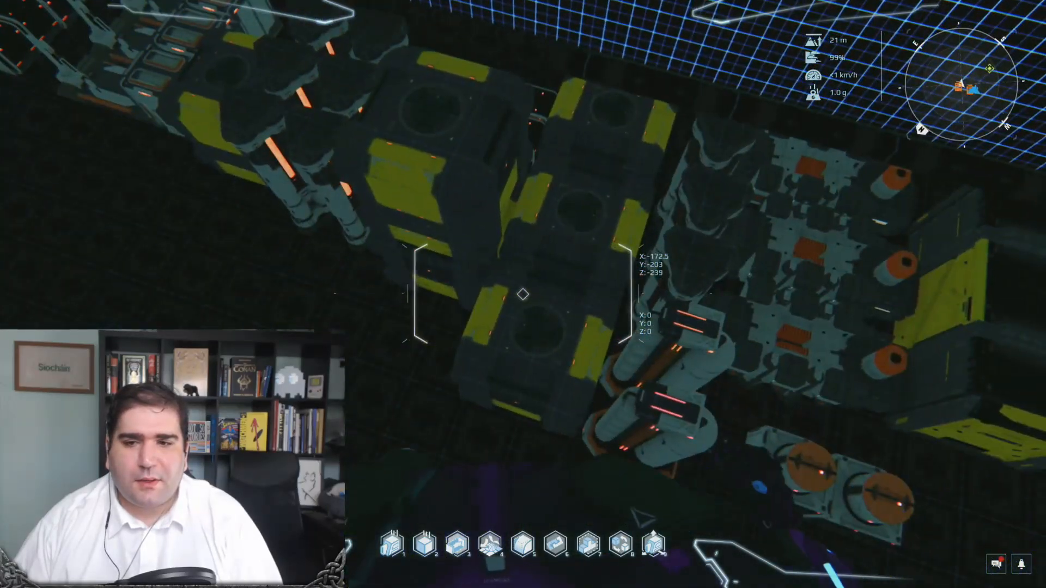
key("w")
key("alt+Tab")
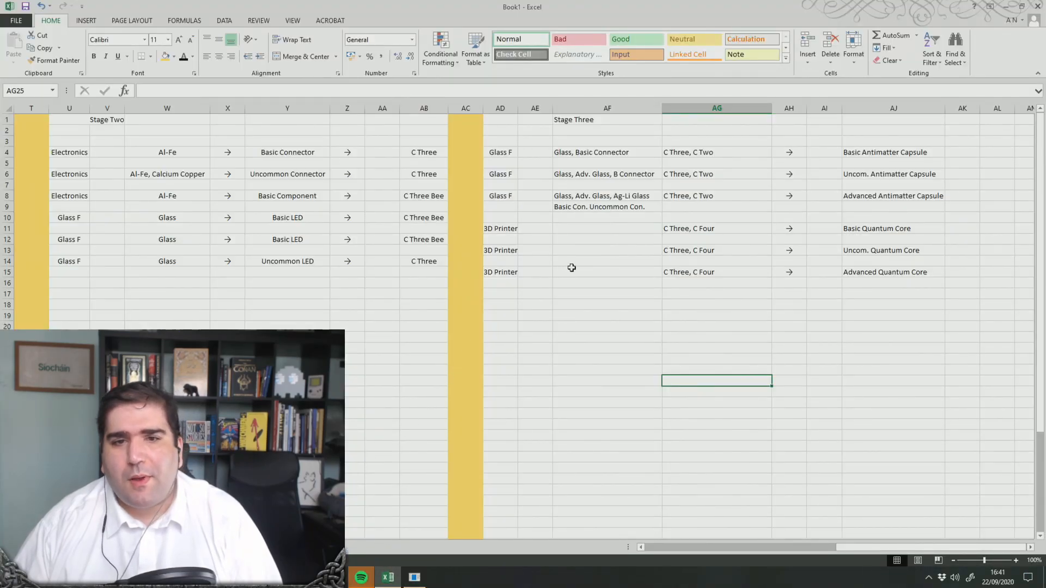
key("alt+Tab")
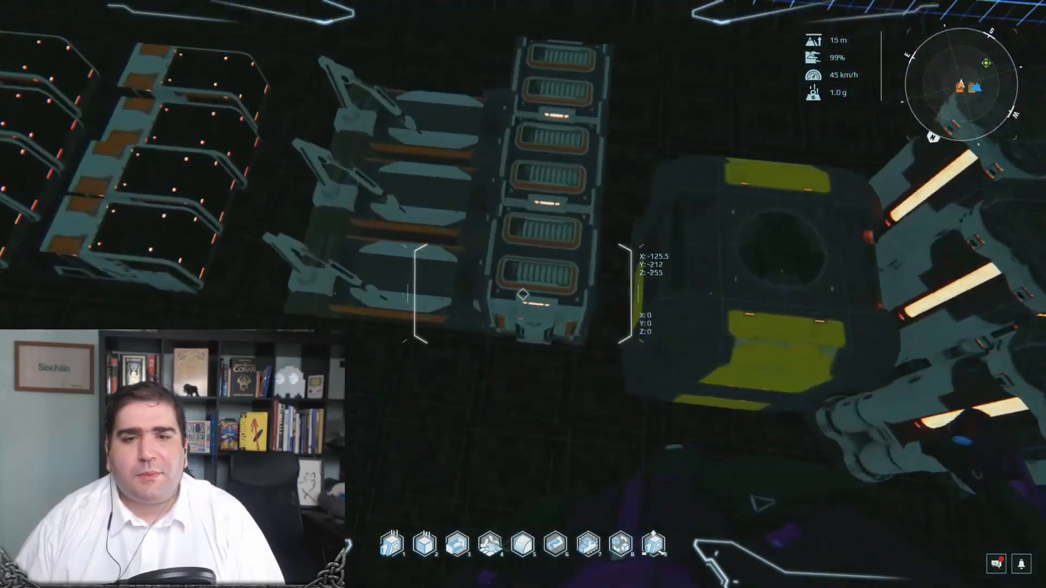
Examine the Uncommon Quantum Core Unit production on a 3D Printer M against the Excel plan and the browser's factory image
key("f")
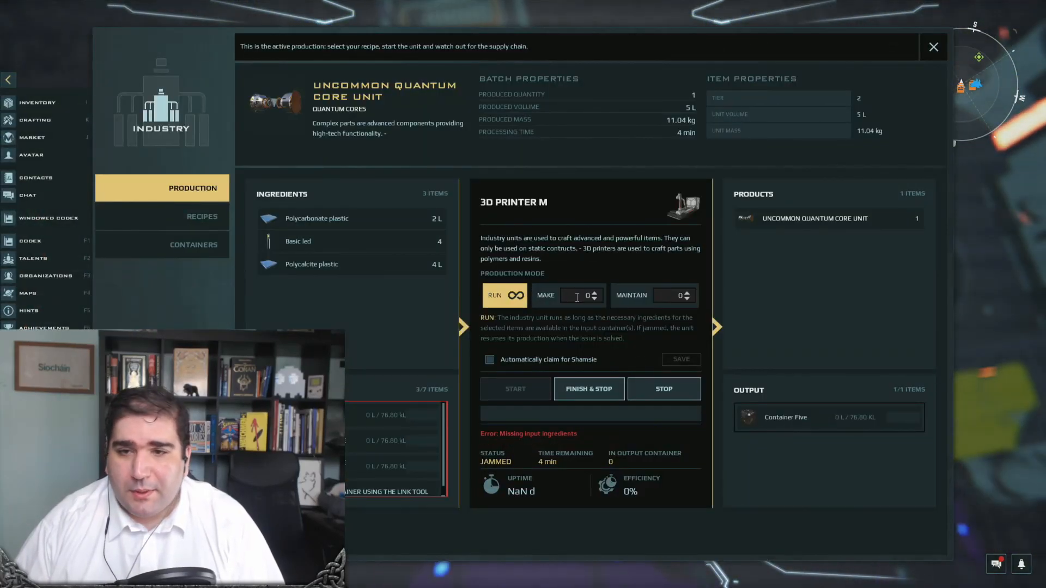
key("alt+Tab")
key("alt+Tab")
key("Escape")
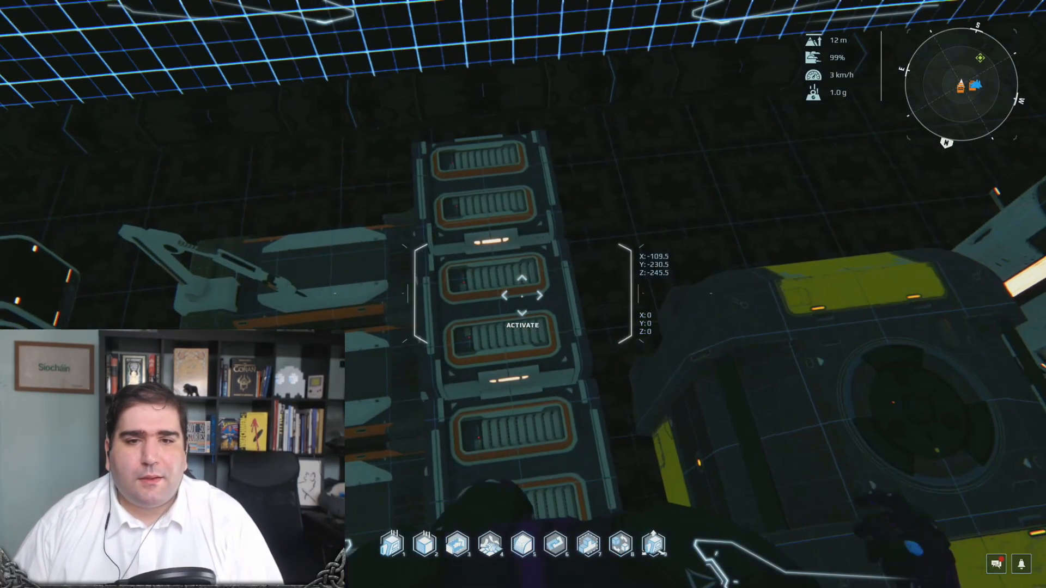
key("f")
key("Escape")
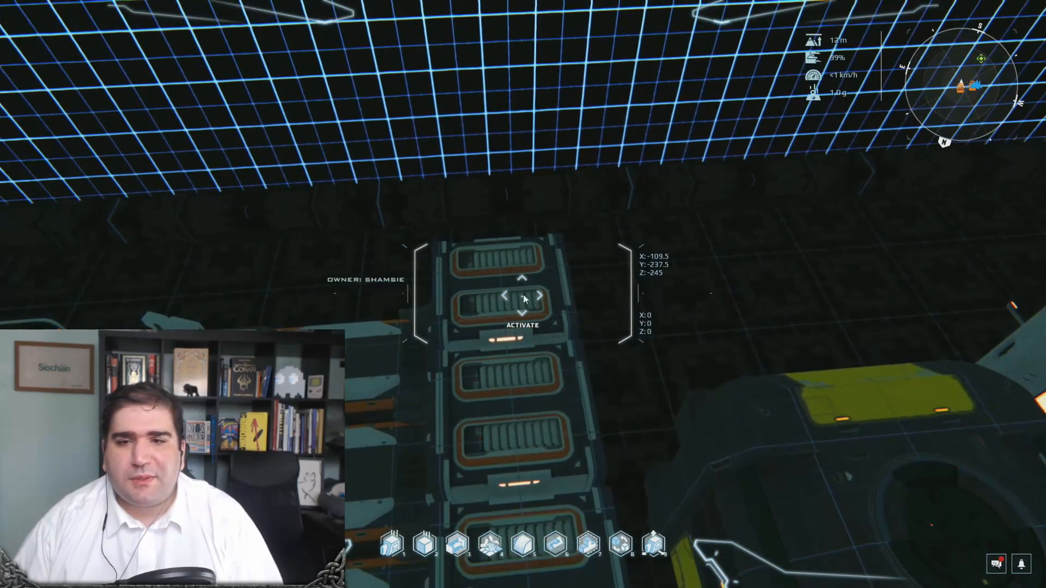
key("f")
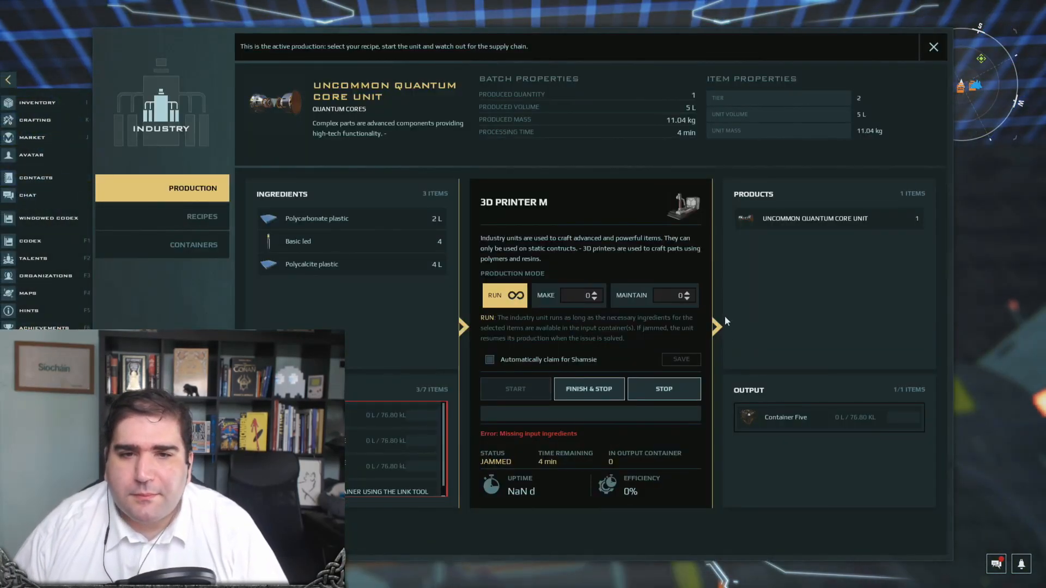
key("alt+Tab")
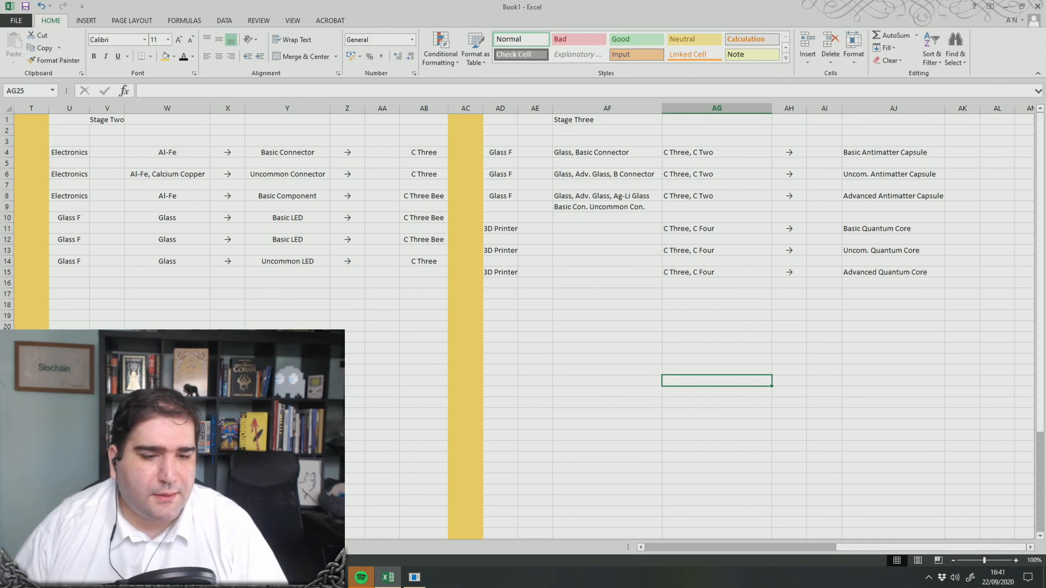
key("alt+Tab")
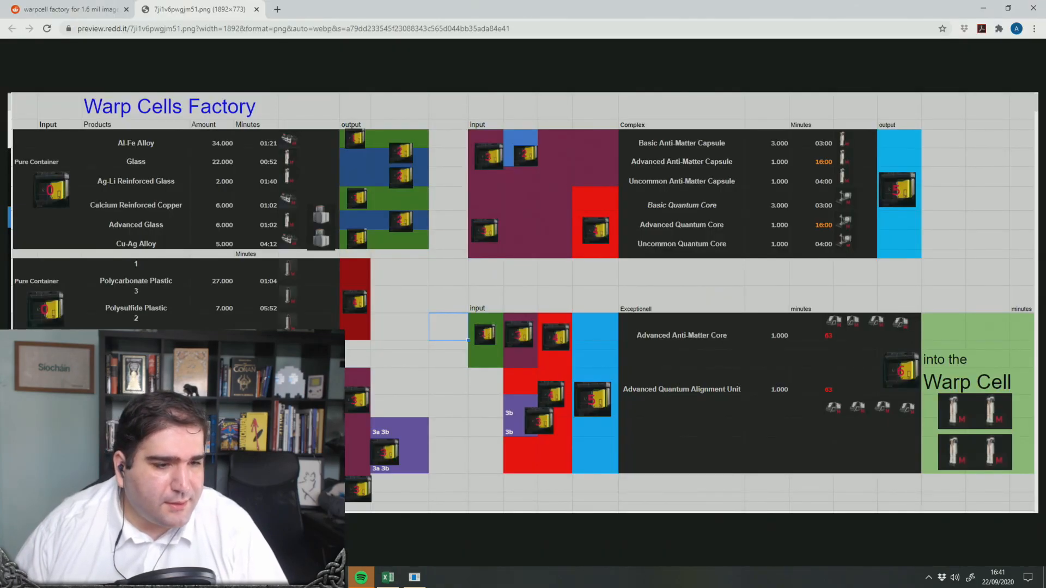
key("alt+Tab")
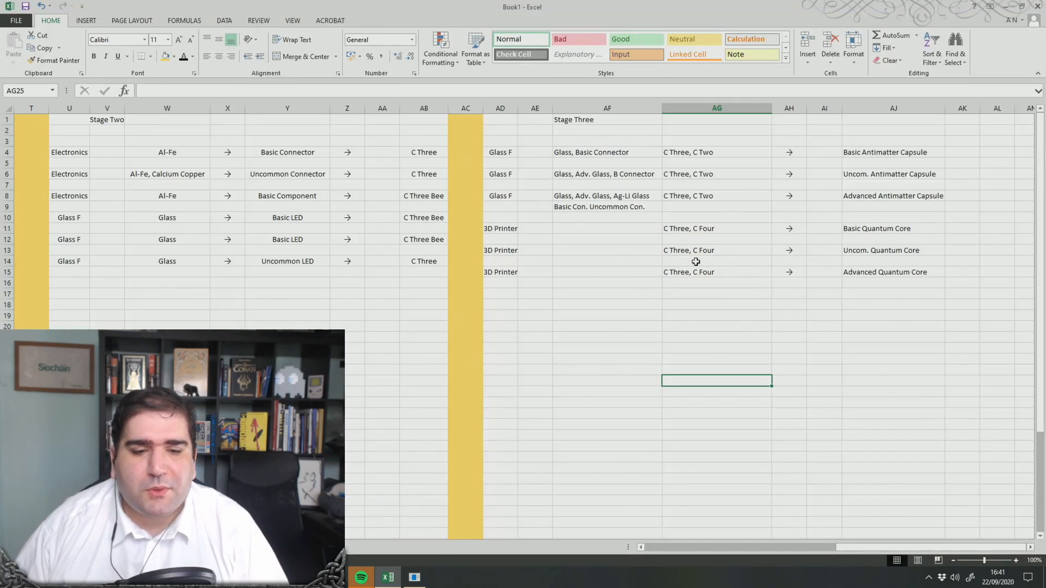
Stop the 3D Printer M in Dual Universe, search its recipes for "basic quantu" and apply the Basic quantum core unit recipe
left_click(424, 582)
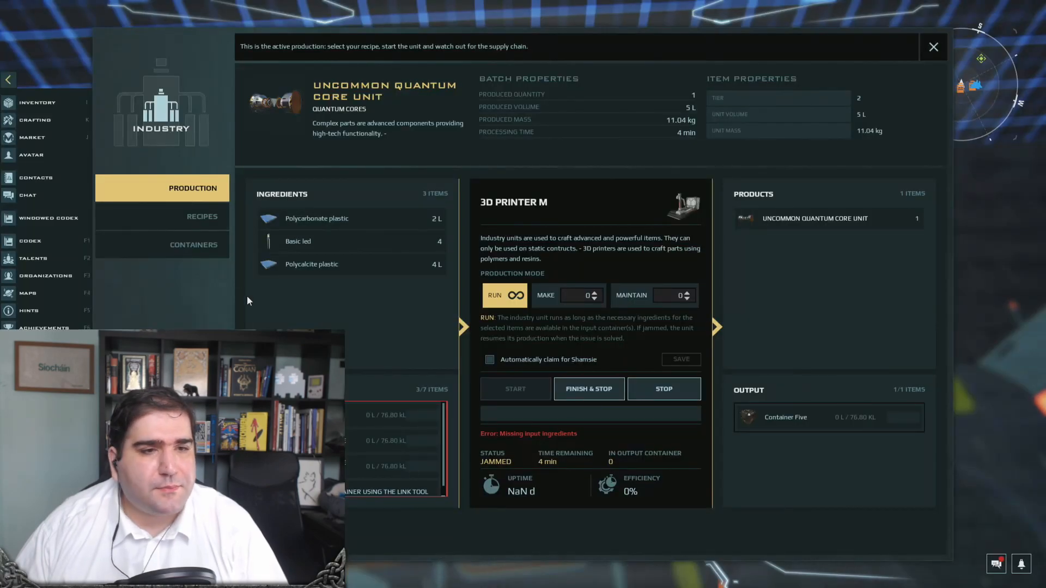
left_click(662, 390)
left_click(206, 218)
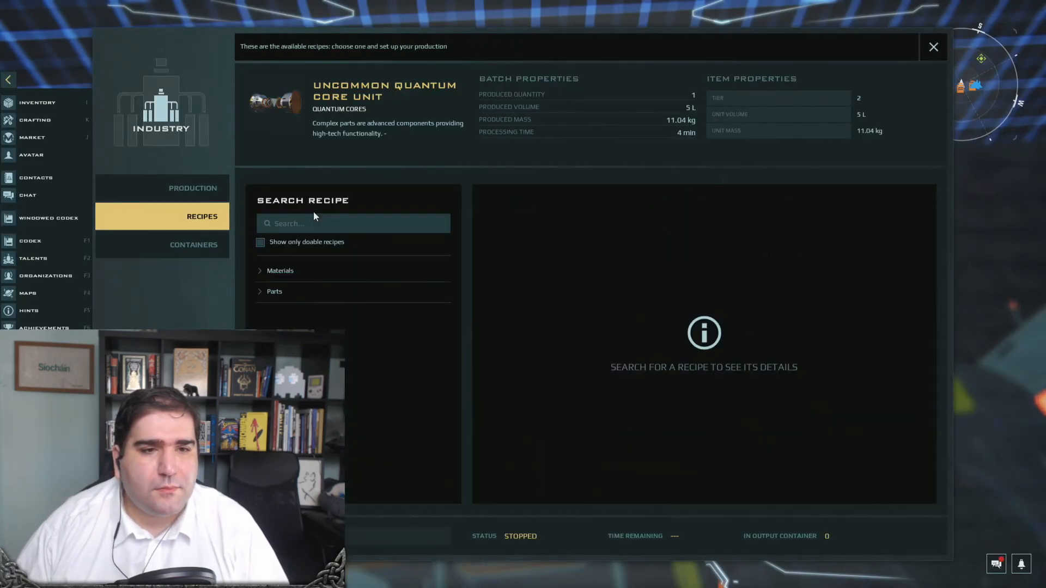
left_click(314, 228)
type("basic quantu")
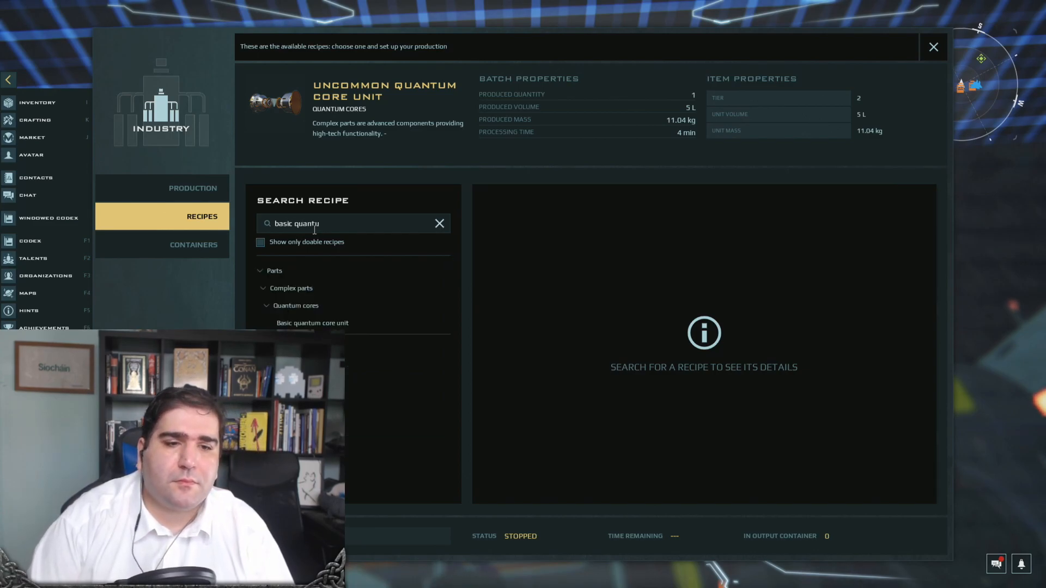
left_click(374, 326)
left_click(869, 478)
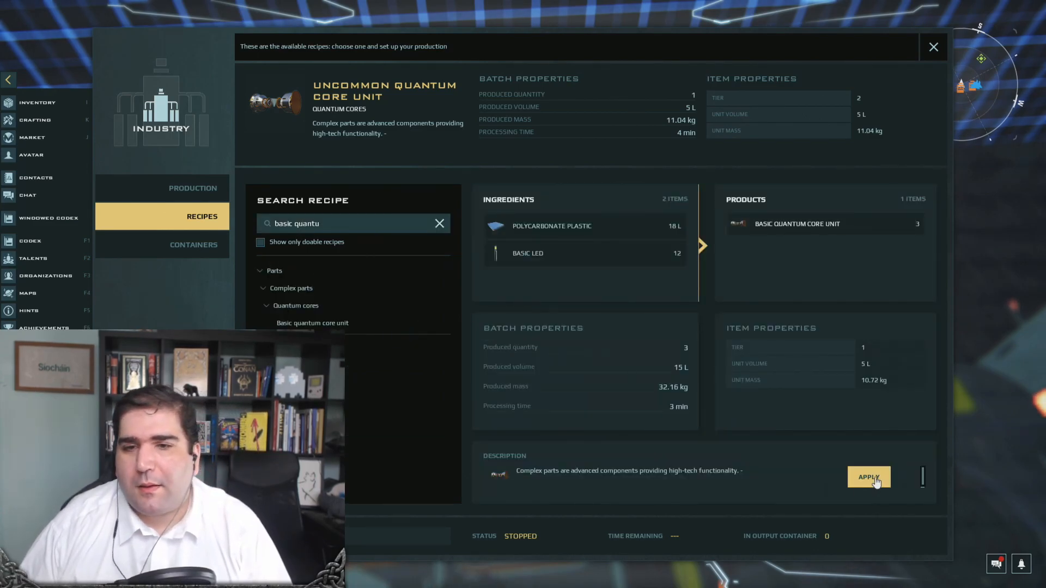
Check the Basic Quantum Core Unit's input containers in Dual Universe against the Excel plan and the browser's factory image
left_click(194, 245)
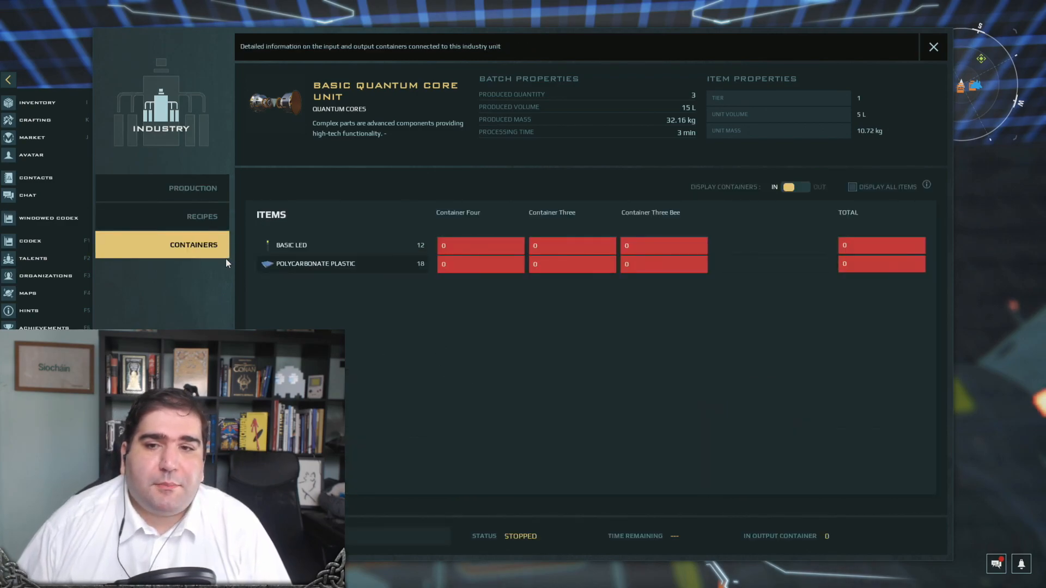
key("alt+Tab")
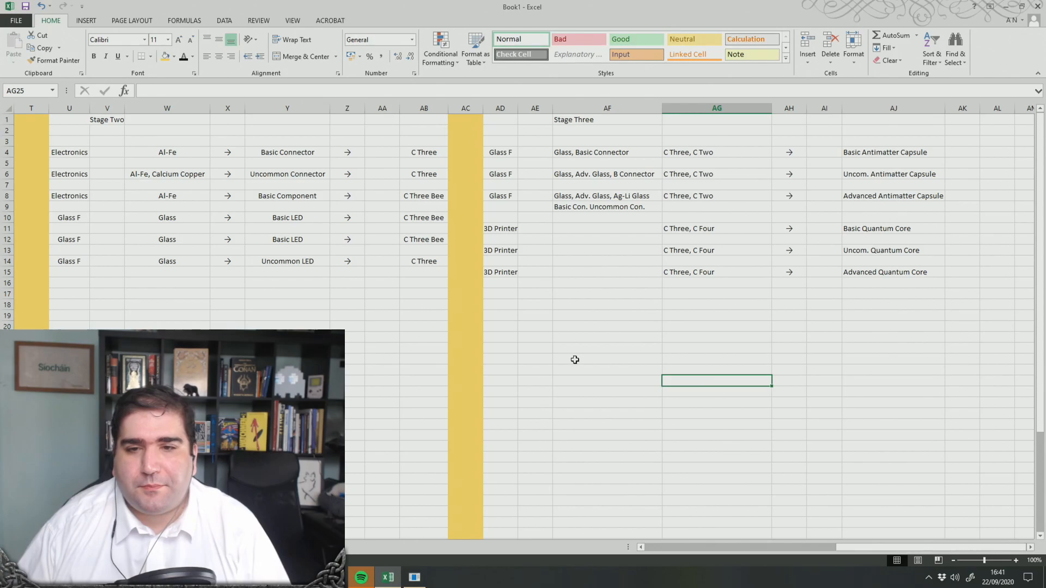
left_click(580, 233)
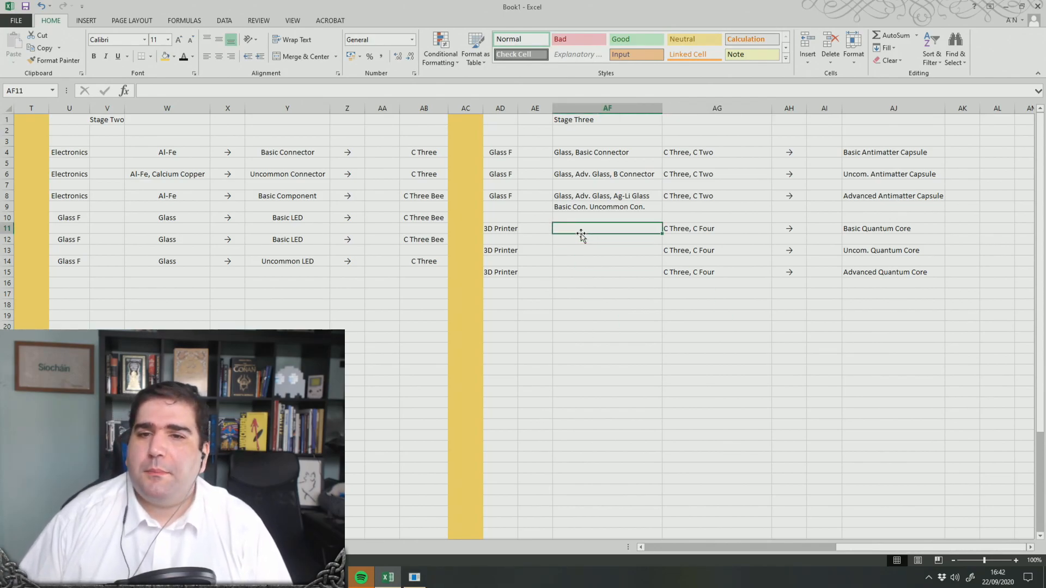
key("alt+Tab")
key("alt+Tab")
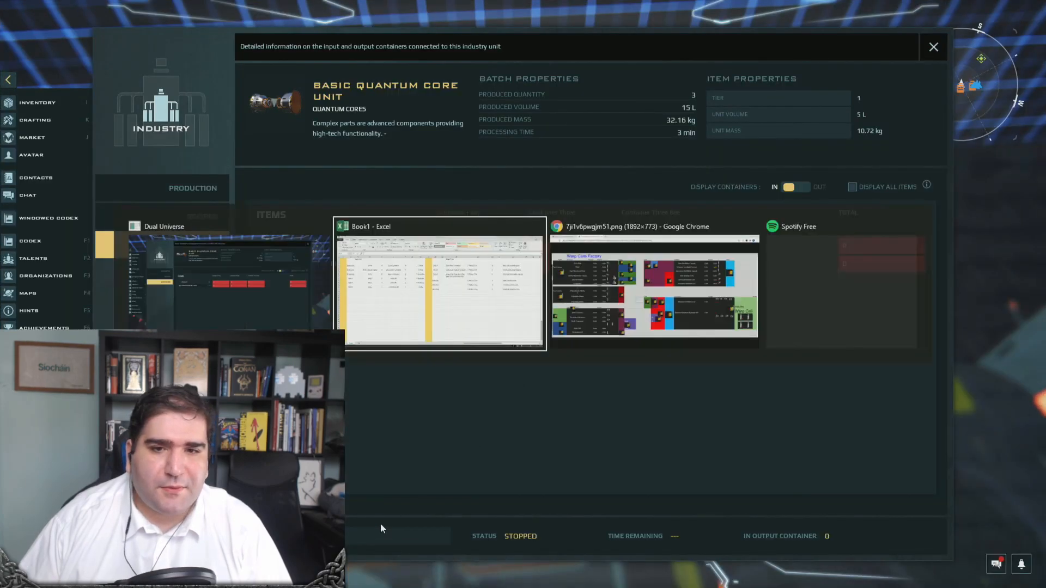
key("alt+Tab")
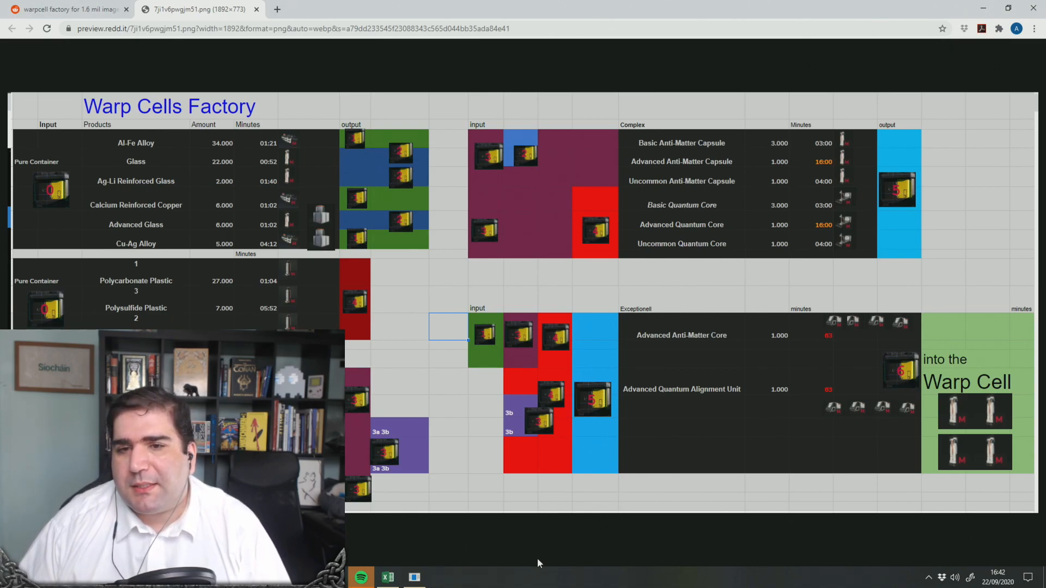
key("alt+Tab")
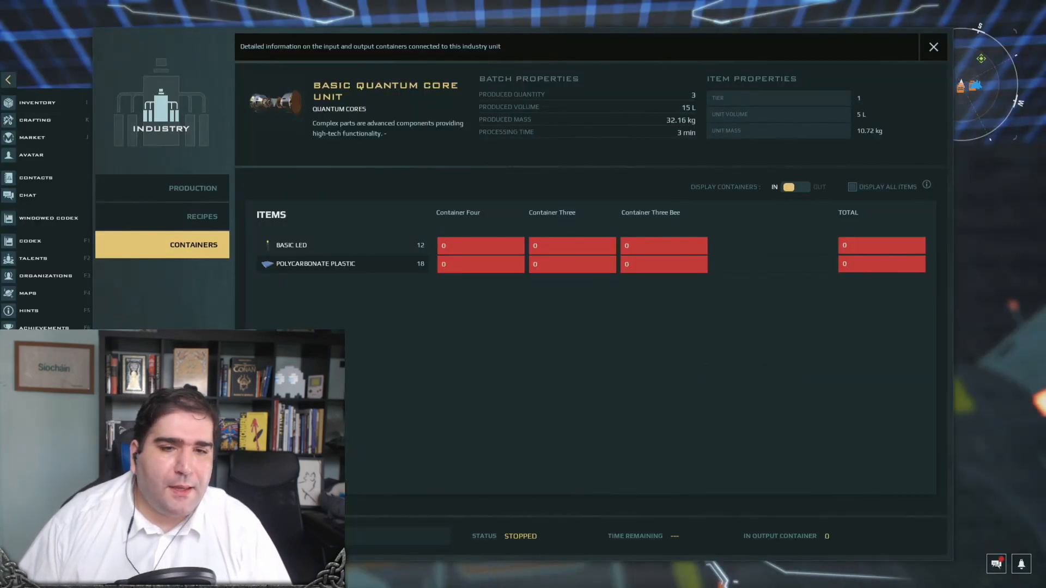
In the Excel plan, enter "Polycarb P. Basic LED" in AF11 as the Basic Quantum Core's ingredients
key("alt+Tab")
key("alt+Tab")
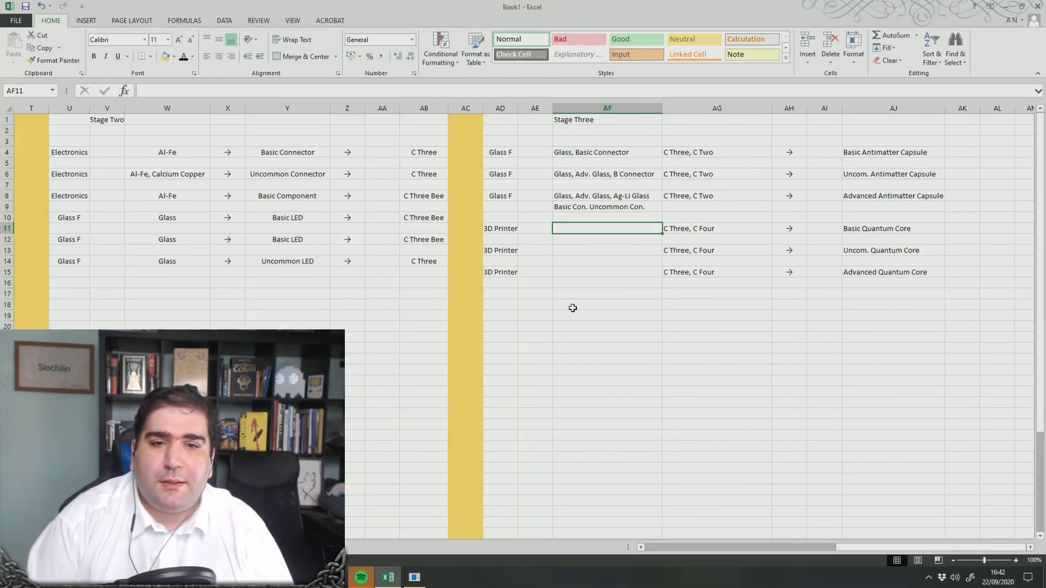
type("Polycarb P.")
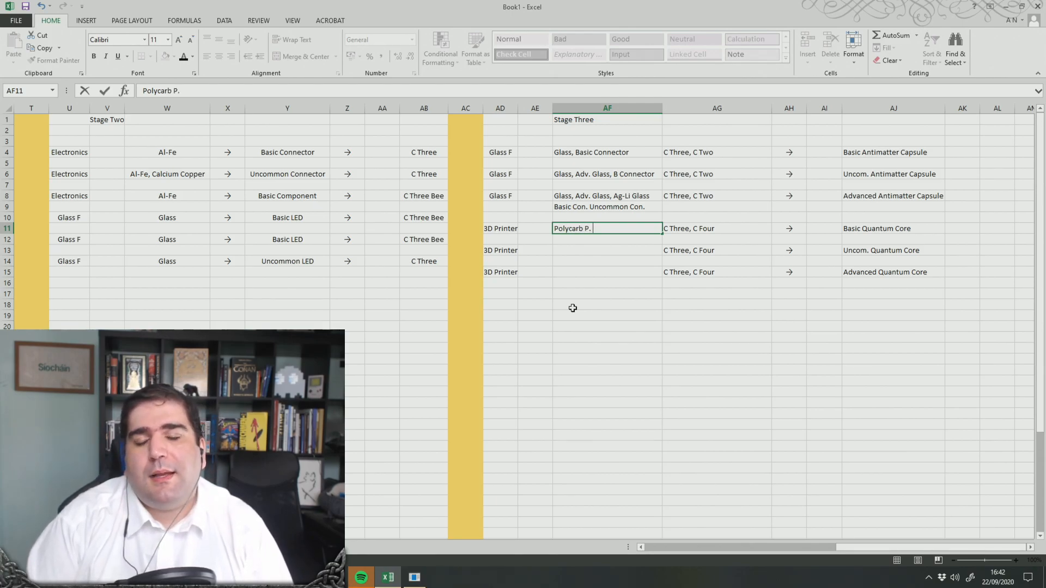
type("Basic LED")
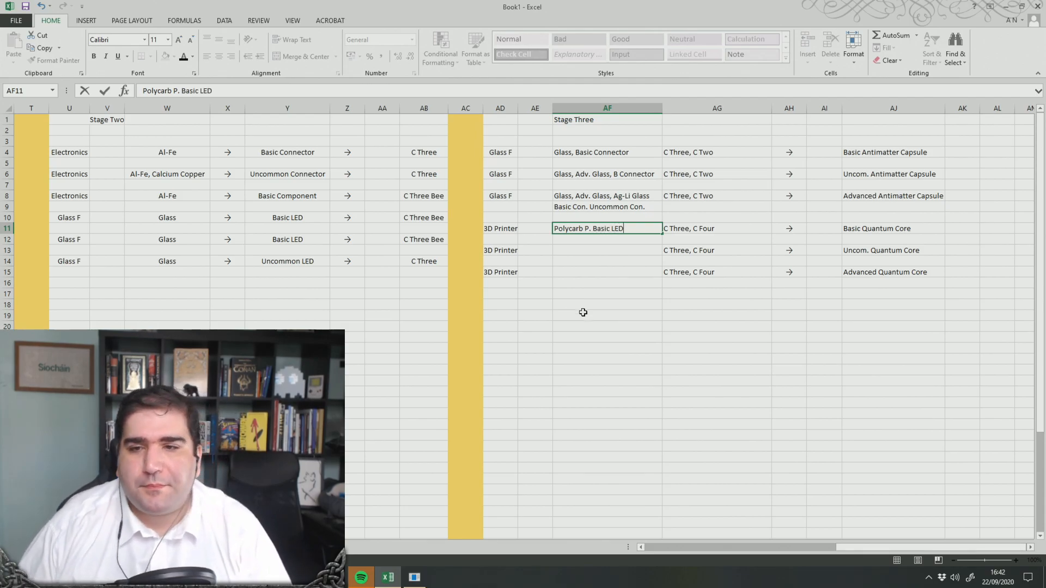
In Dual Universe, inspect the neighbouring 3D printers' Advanced and Uncommon Quantum Core Unit productions, including the uncommon unit's input containers
key("alt+Tab")
key("Escape")
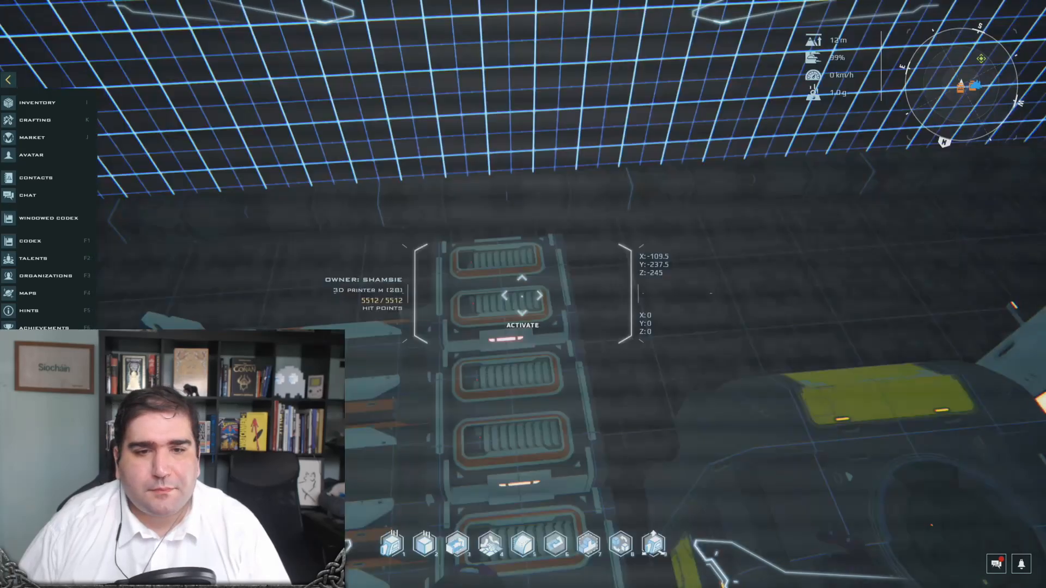
key("f")
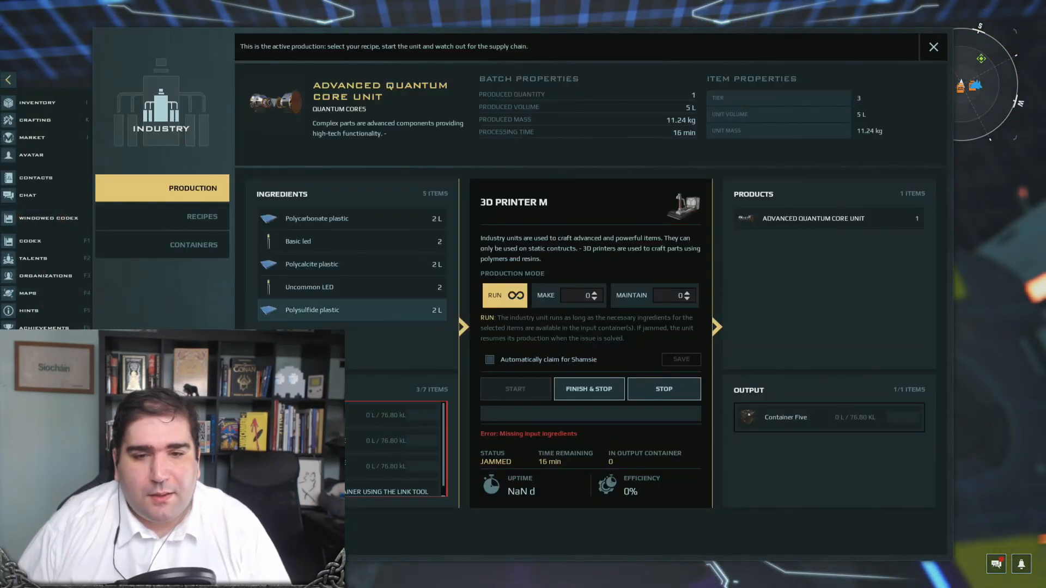
key("Escape")
key("f")
left_click(205, 245)
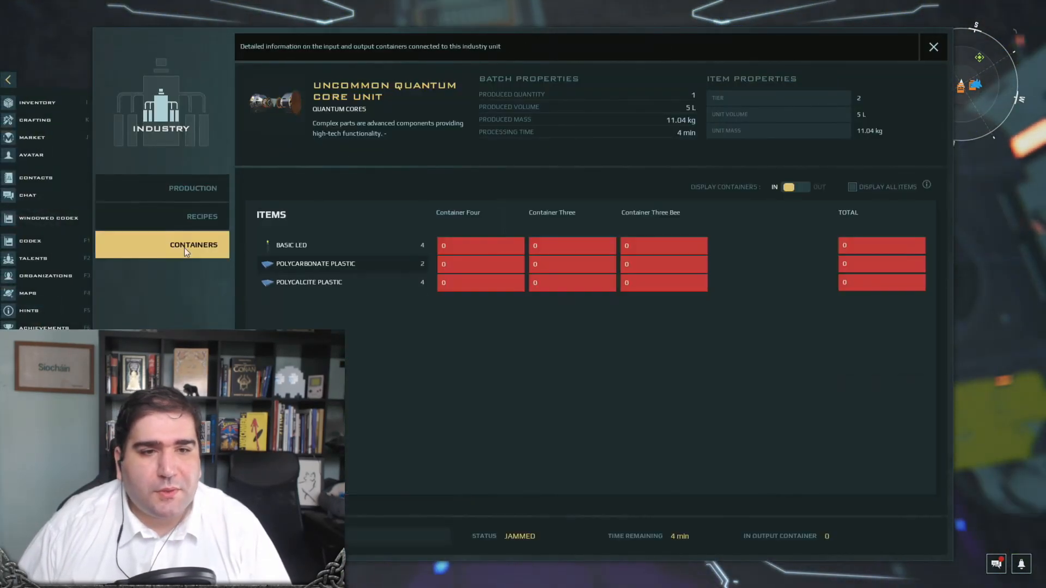
left_click(206, 189)
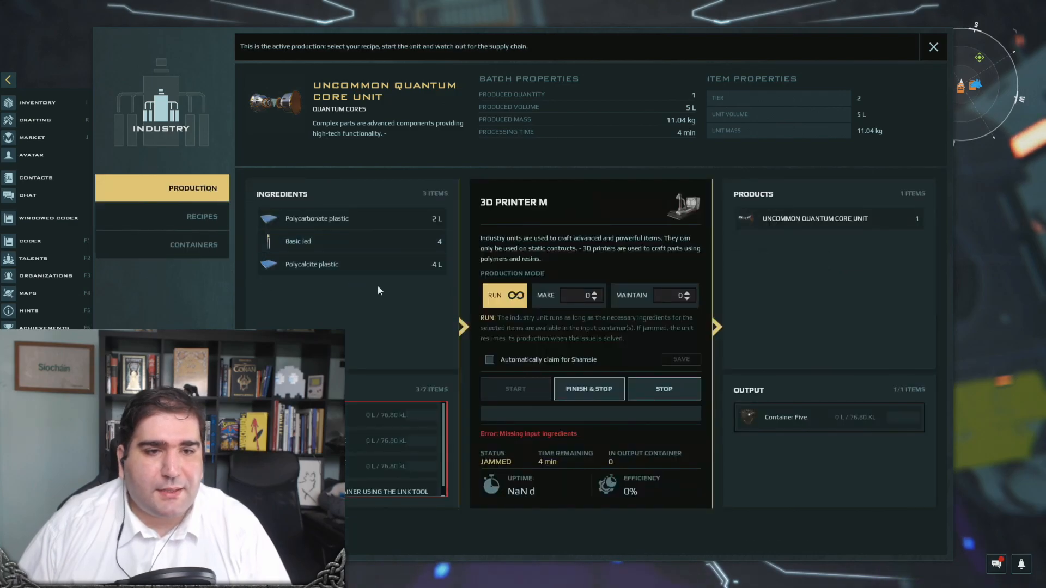
In the Excel plan, enter "Poly Carb, Poly Cal, Basic LED" in AF13 as the Uncommon Quantum Core's ingredients
key("alt+Tab")
left_click(590, 251)
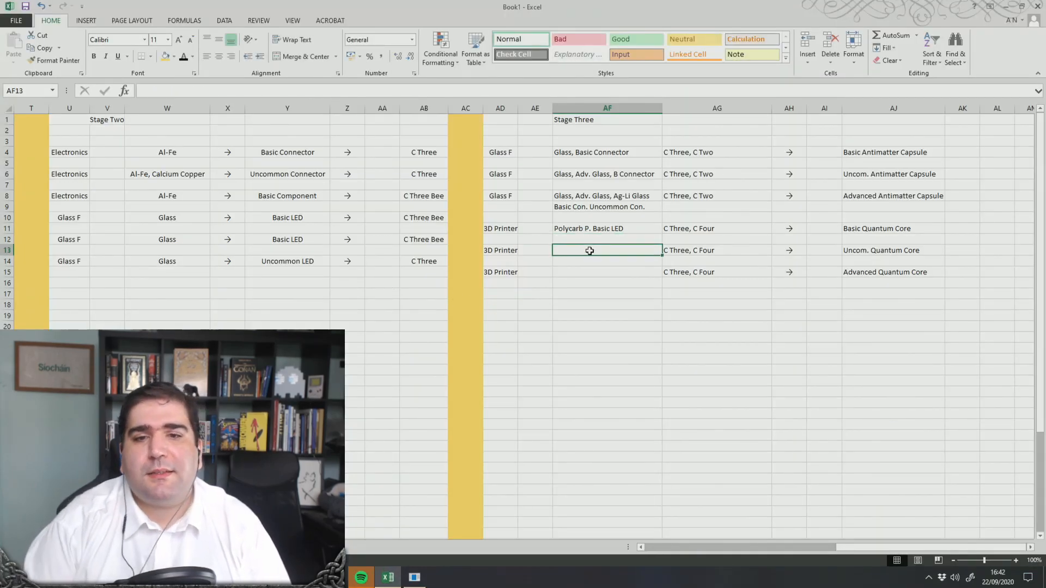
type("Poly Carb Pol")
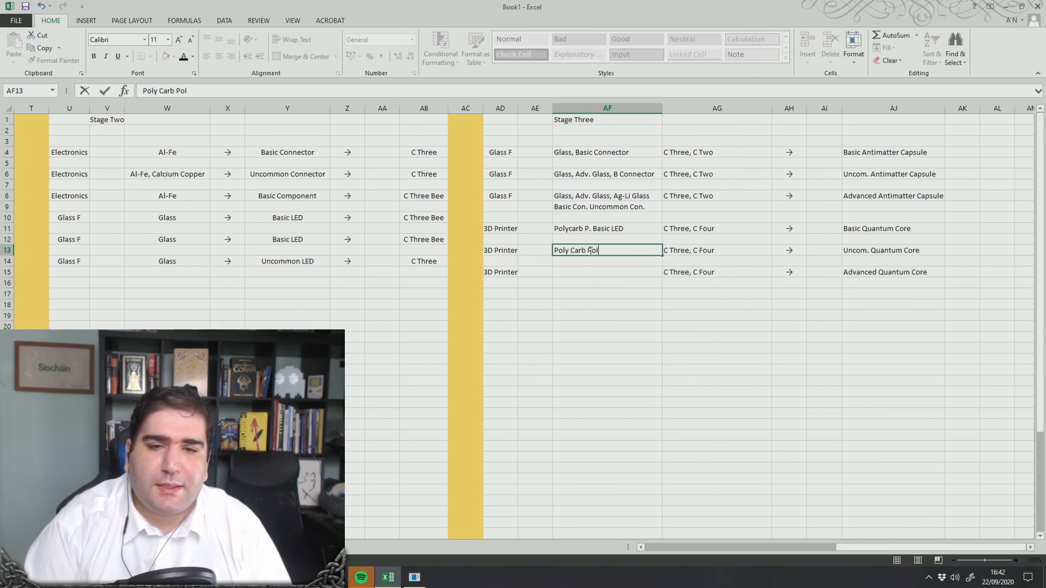
type("y Cal Basic LED")
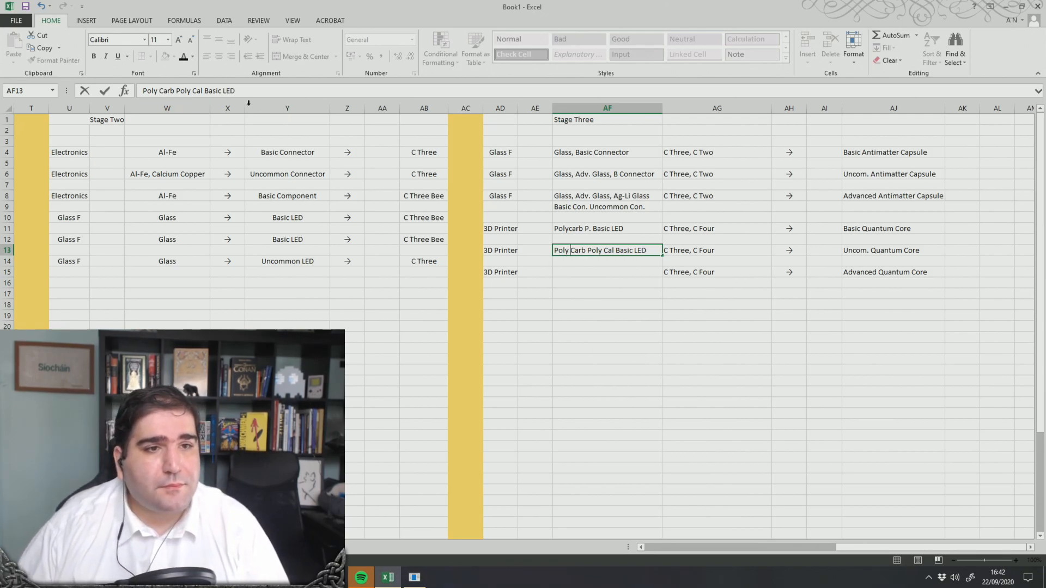
left_click(175, 91)
type(",,")
Check the Advanced Quantum Core Unit's ingredients in Dual Universe and enter "Poly Carb, Poly Cal, Poly Sulph" in AF15 and "Basic LED Uncommon LED" in AF16 in Excel
left_click(582, 272)
key("alt+Tab")
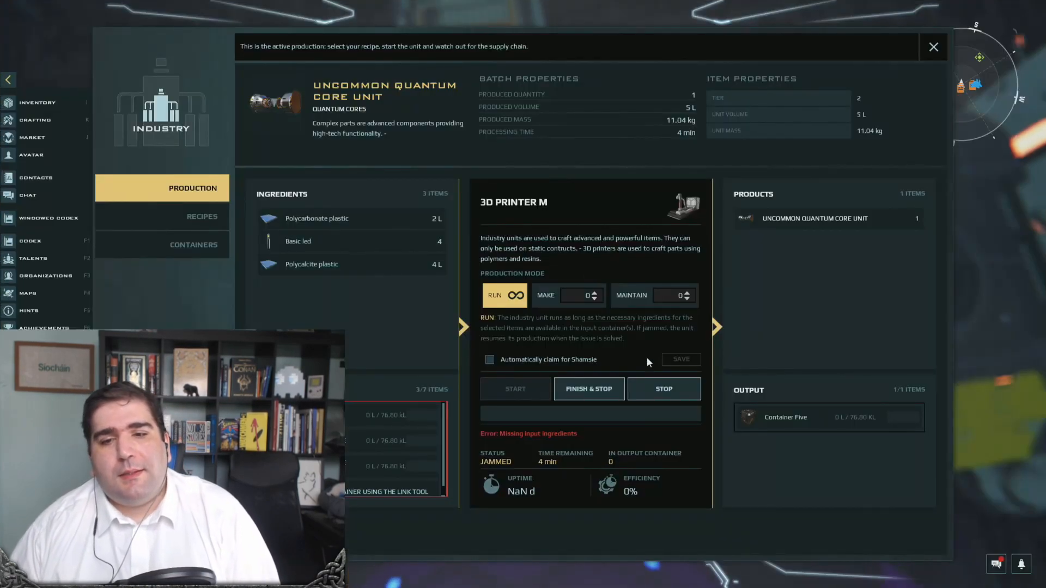
key("Escape")
key("f")
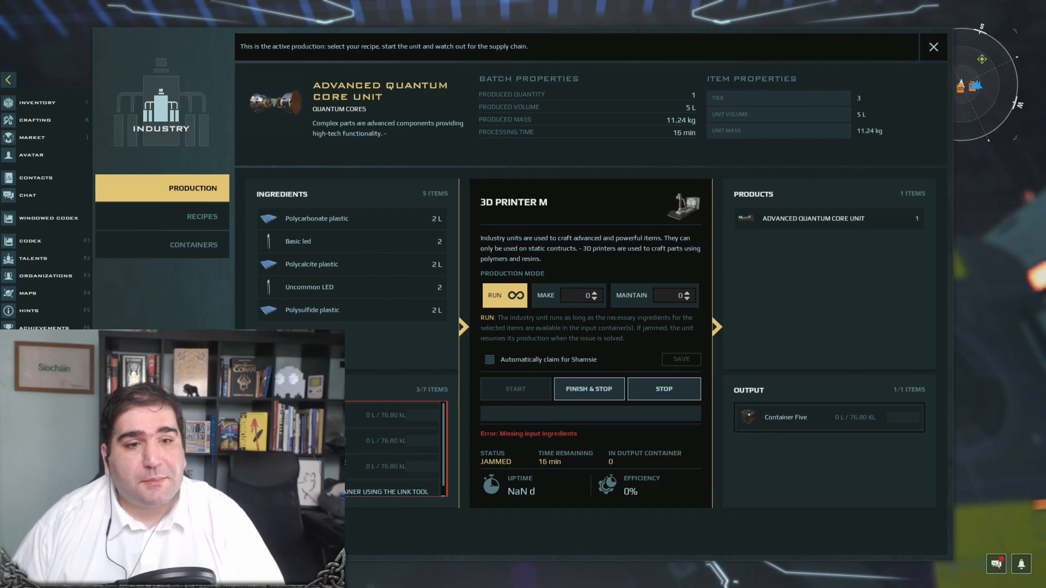
key("alt+Tab")
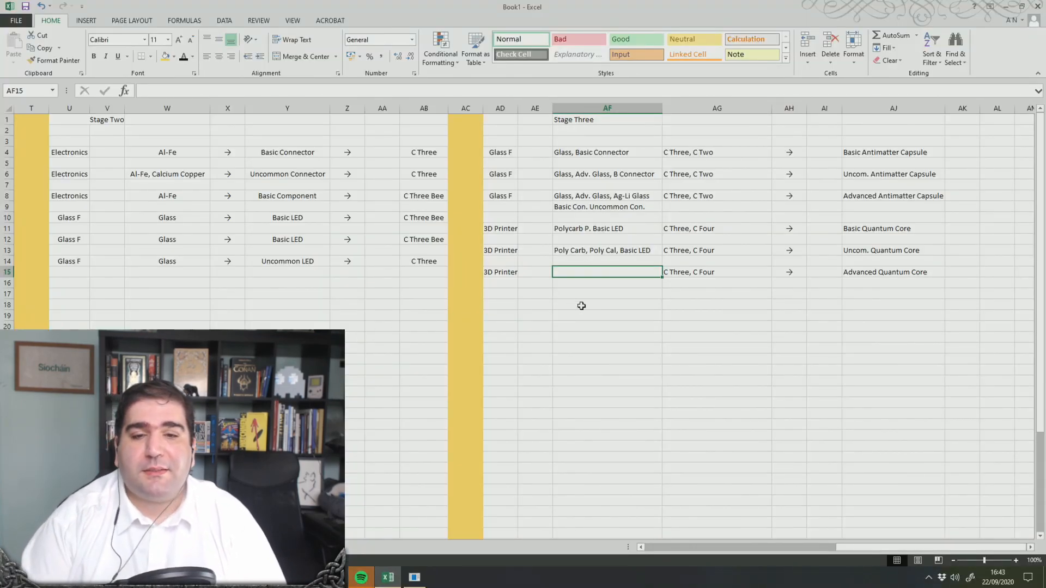
type("Poly C")
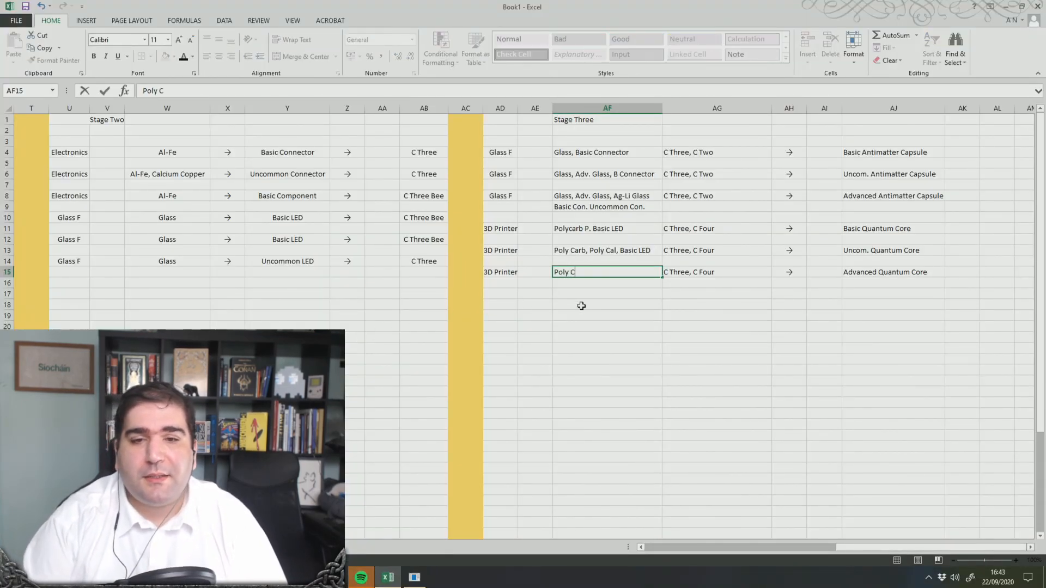
type("arb, Poly Cal, Poly Sulph")
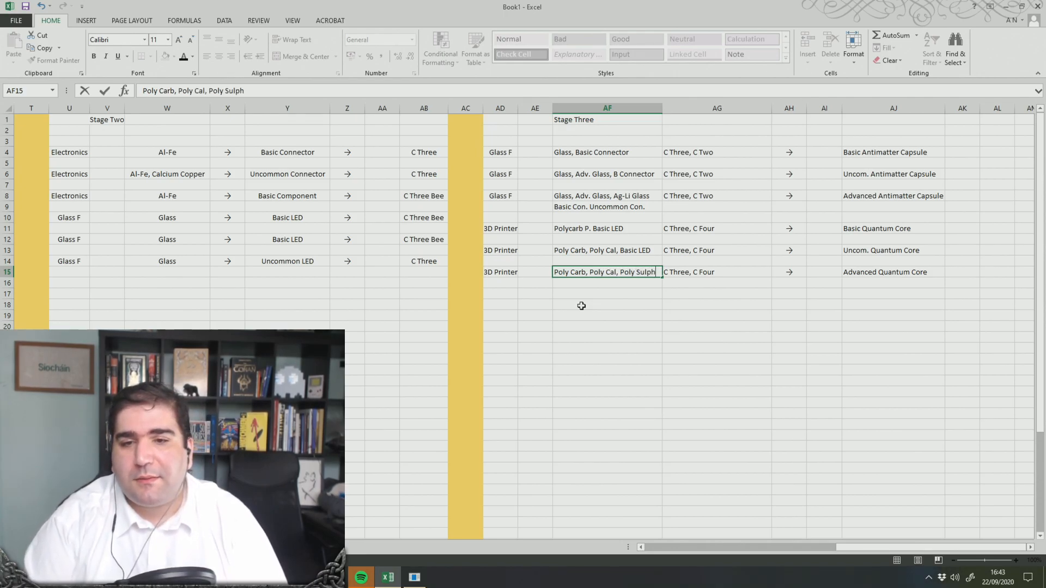
key("Return")
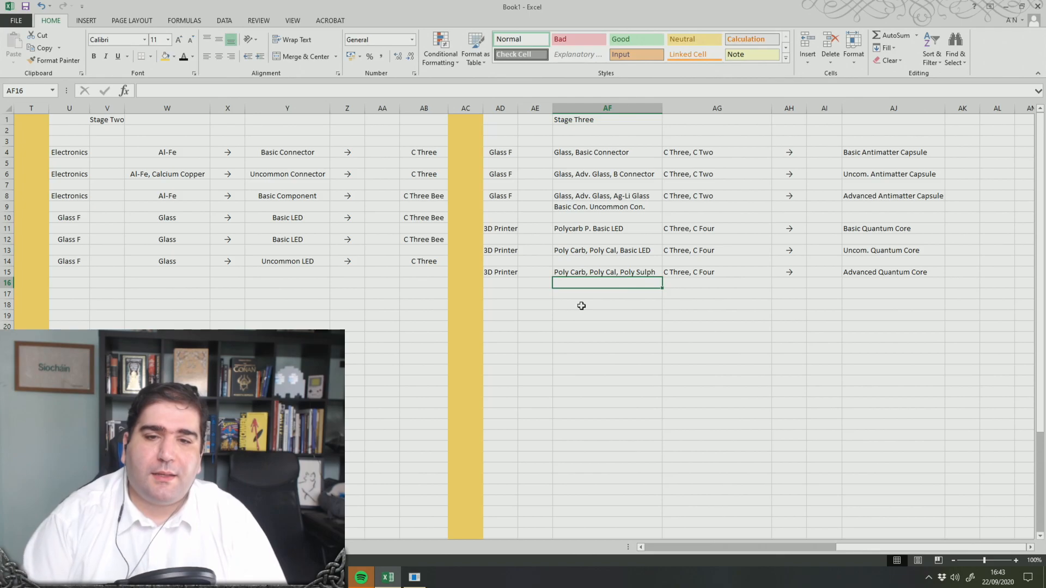
type("Basic LED")
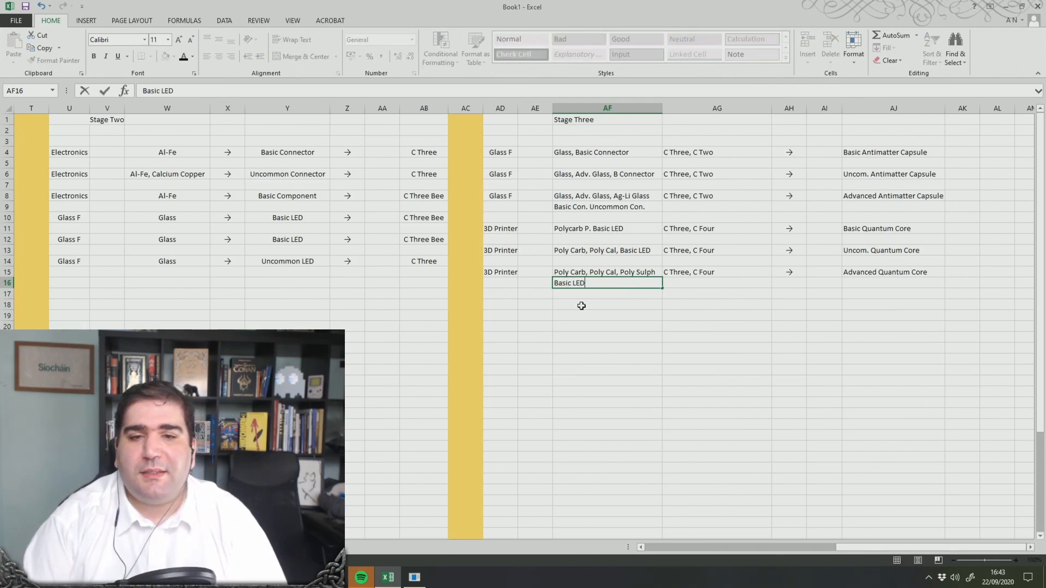
type(" Uncommon LED")
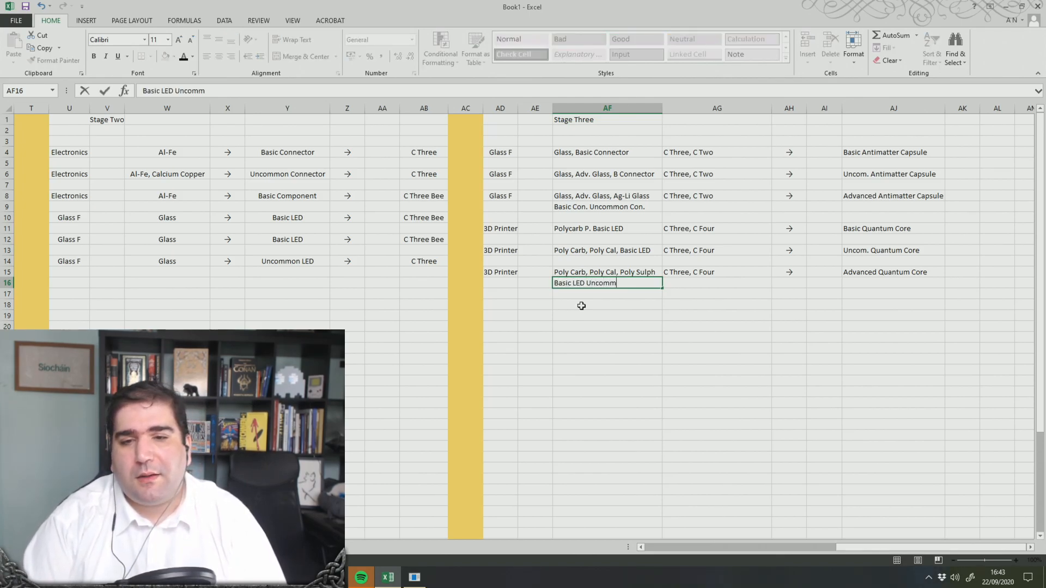
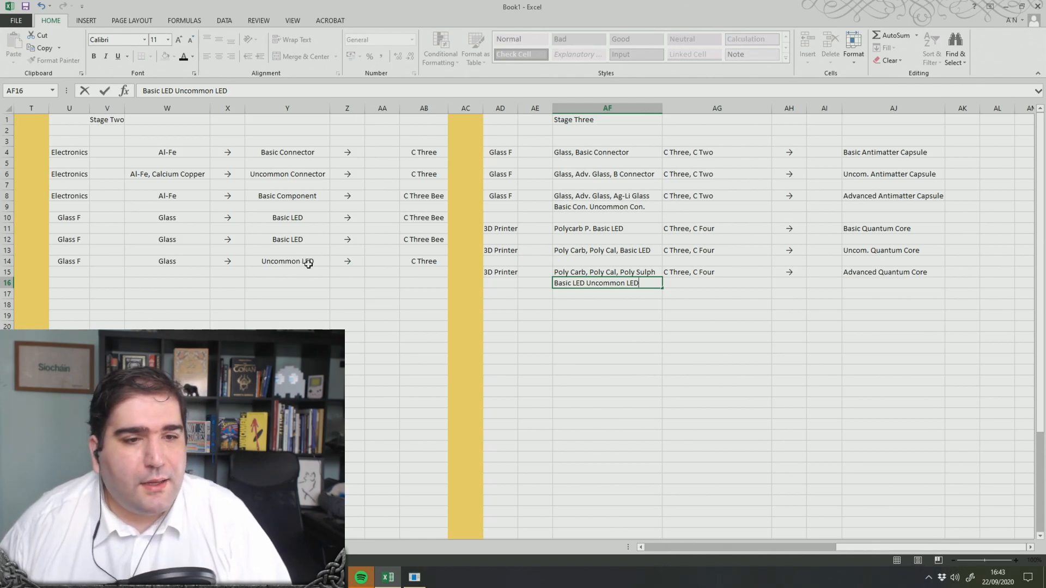
left_click(308, 264)
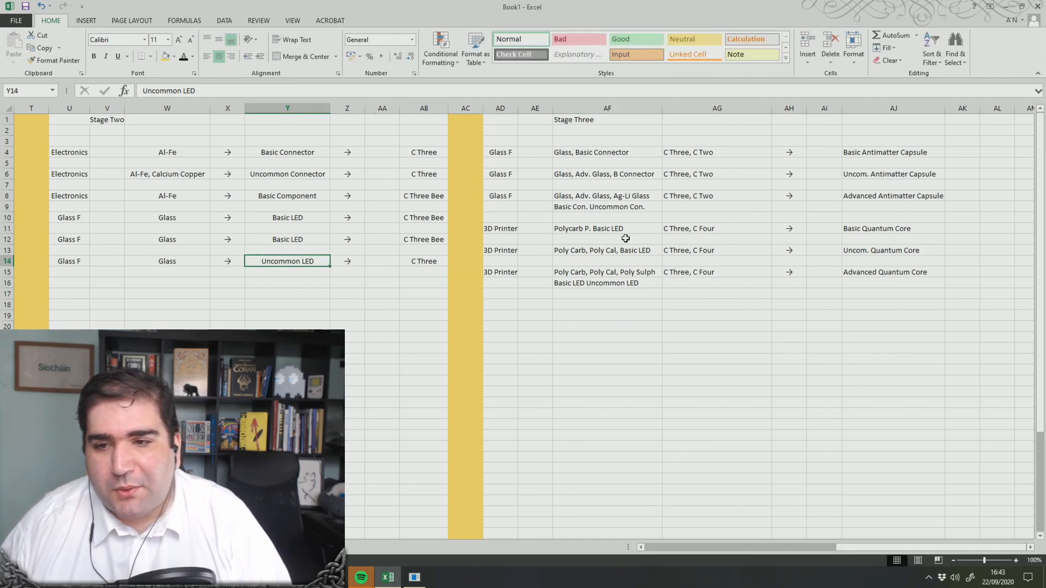
Extend the Basic Quantum Core's container list in AG11 to "C Three, C Four, C Three Bee"
left_click(717, 230)
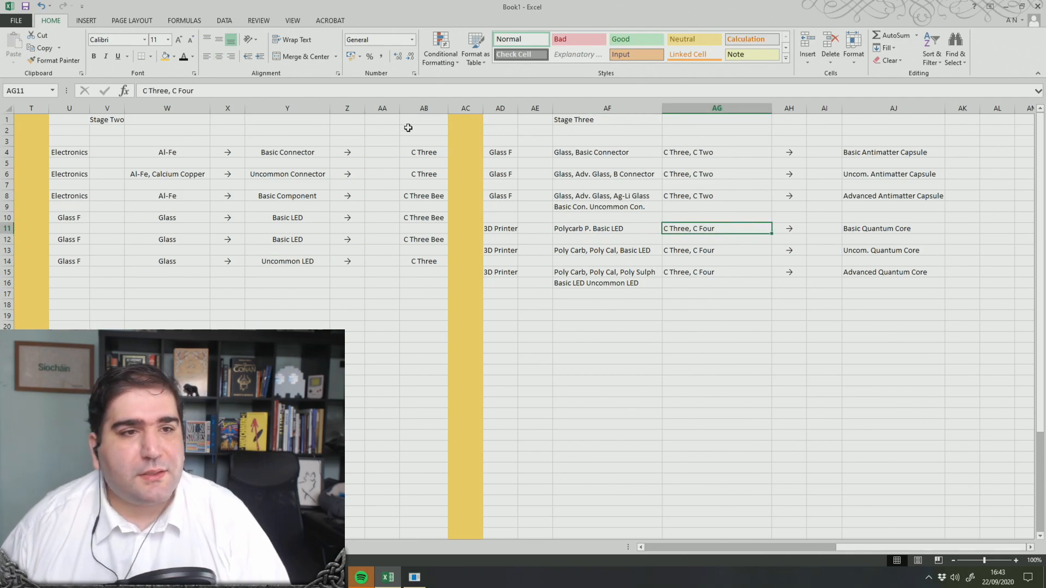
left_click(327, 94)
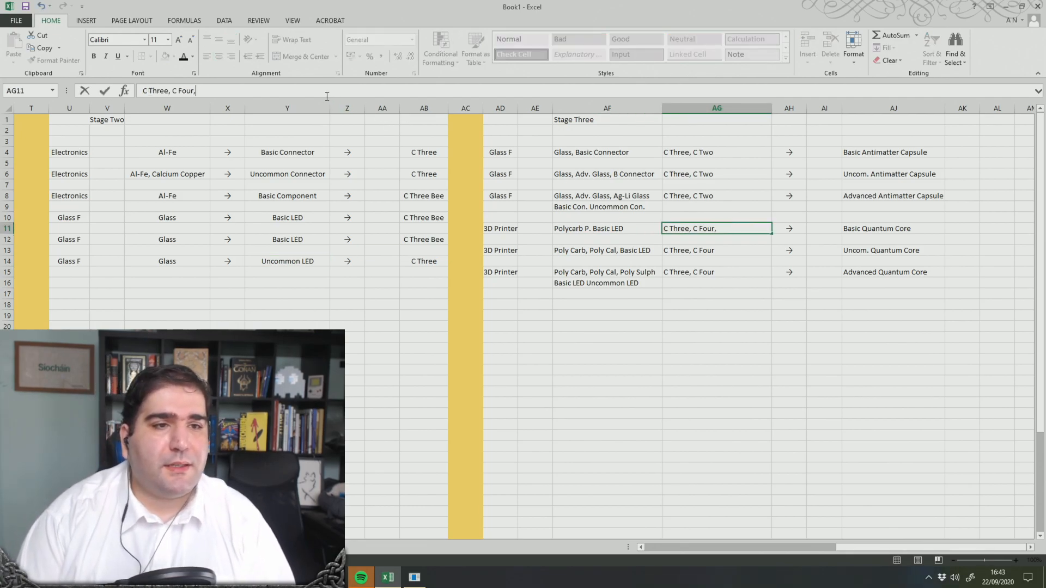
type(", C Three BEE")
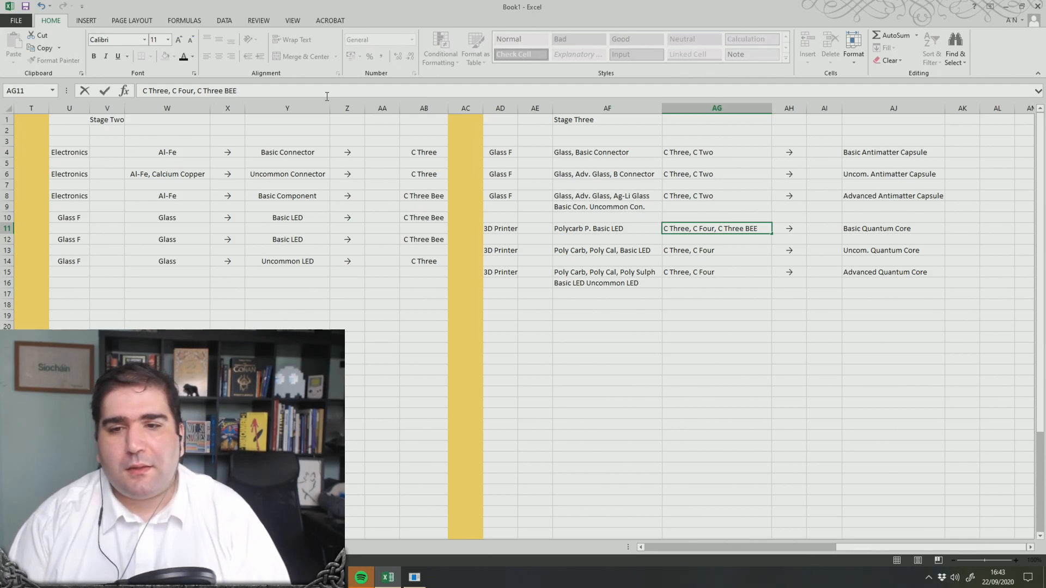
left_click(645, 341)
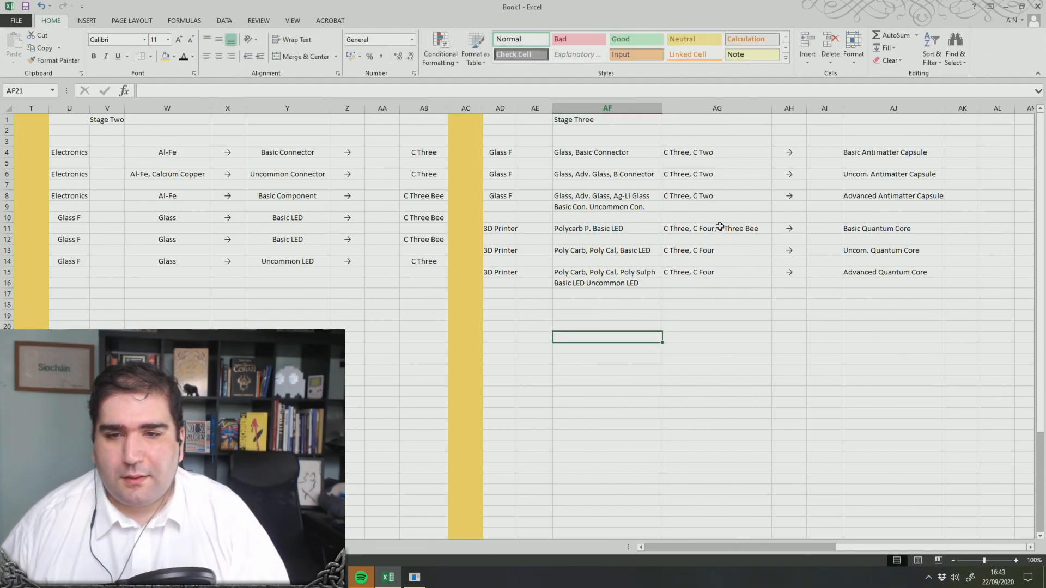
Copy the Basic Quantum Core's container list to the Uncommon and Advanced Quantum Core rows in AG13 and AG15
left_click(724, 228)
key("ctrl+c")
left_click(723, 252)
key("ctrl+v")
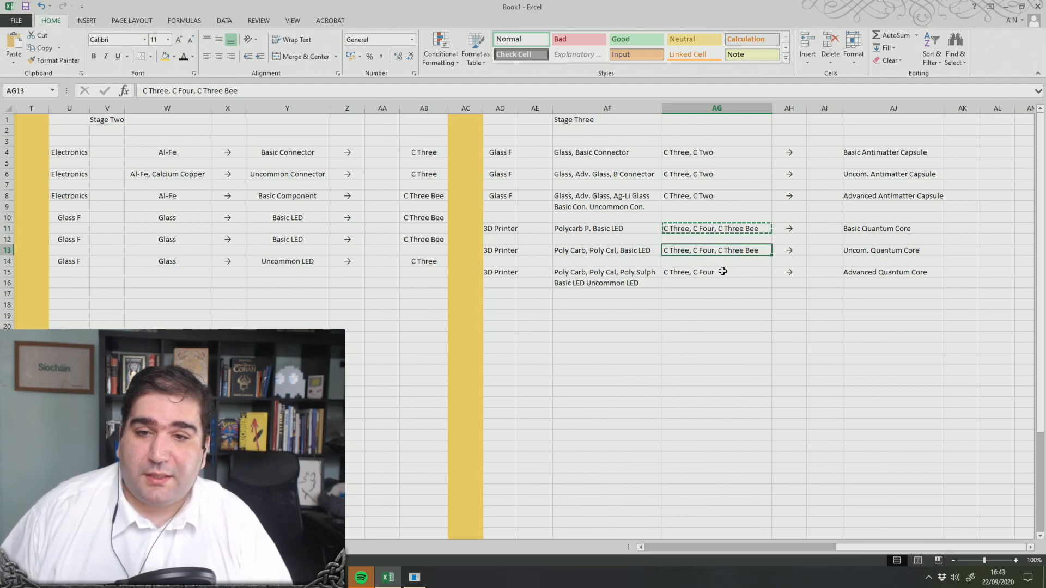
left_click(725, 273)
key("ctrl+v")
left_click(725, 347)
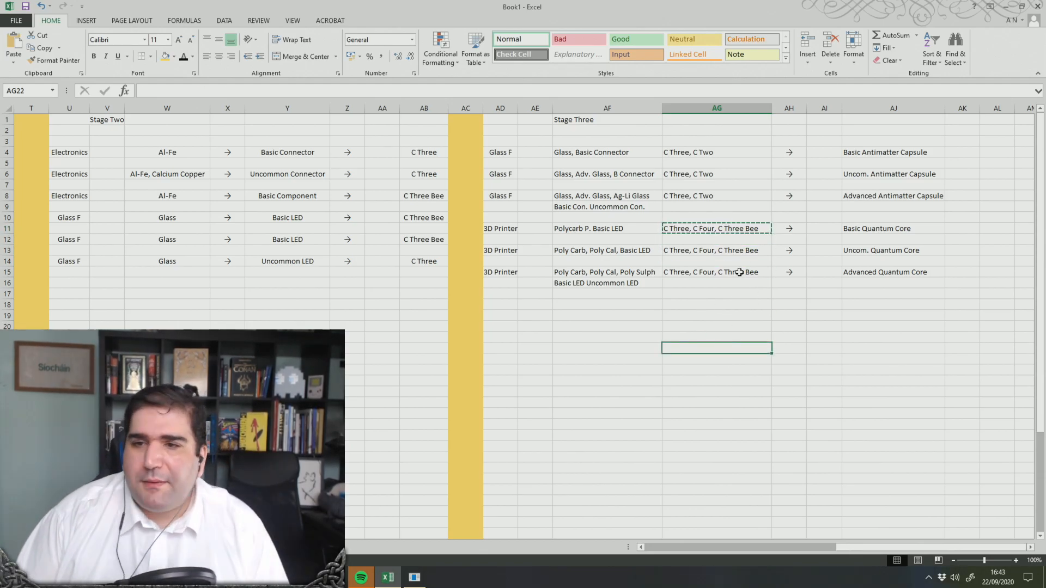
Fill column AK with the same yellow as the other dividers to close off Stage Three
left_click(972, 109)
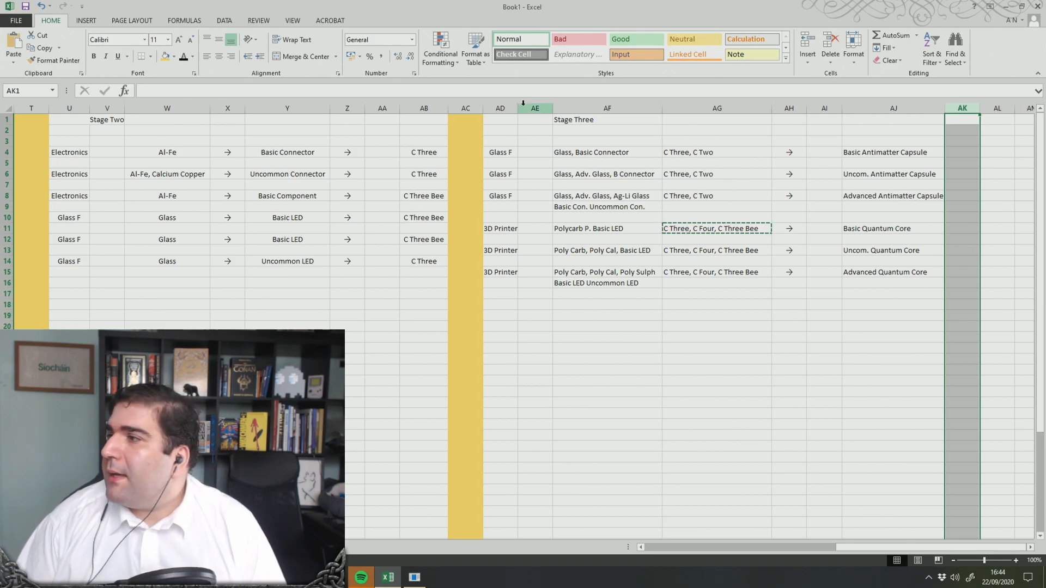
left_click(165, 56)
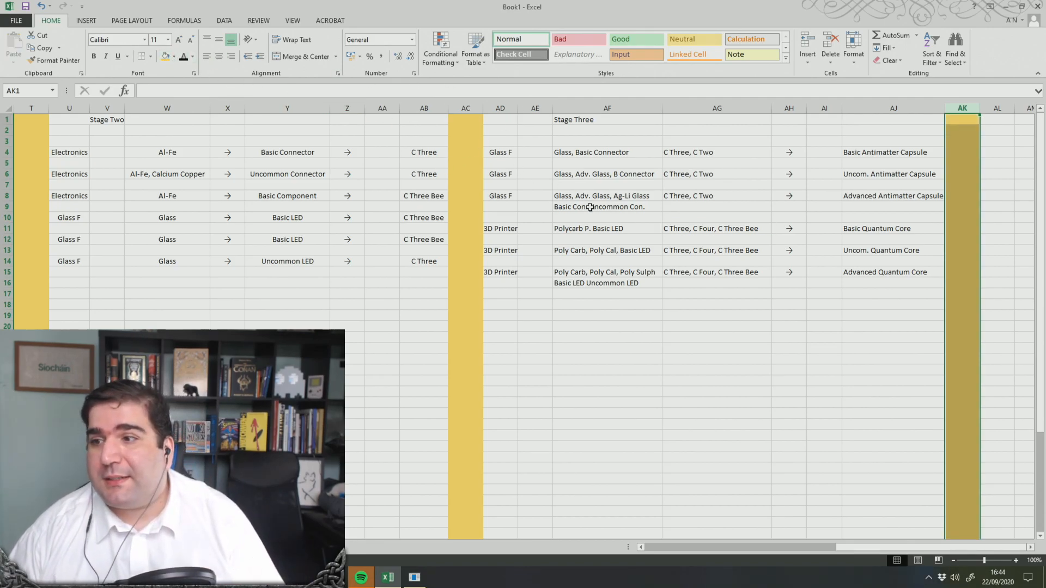
key("alt+Tab")
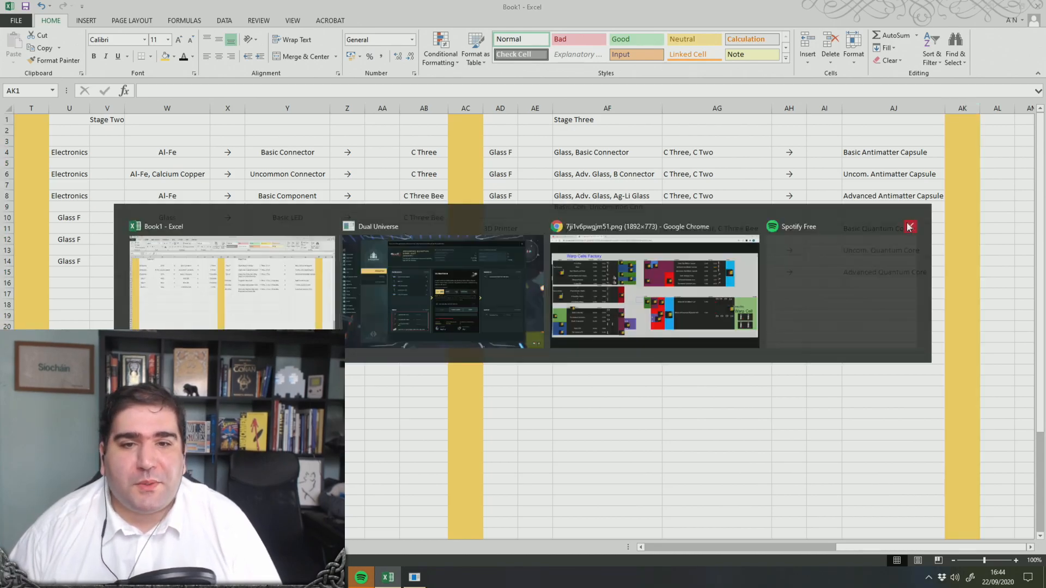
Look over the factory's industry units in Dual Universe and the Warp Cells Factory diagram in Chrome
left_click(934, 48)
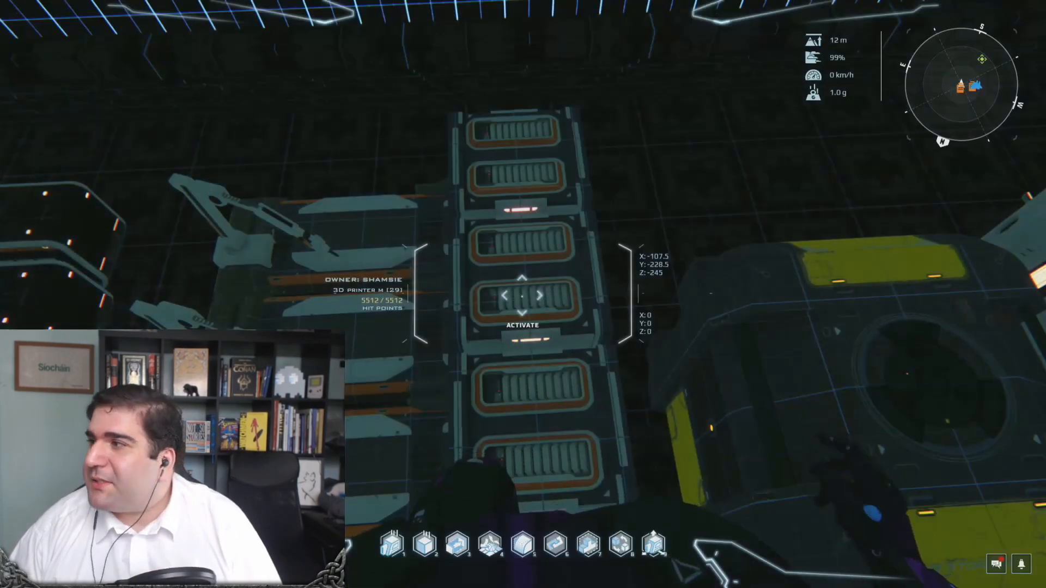
key("w")
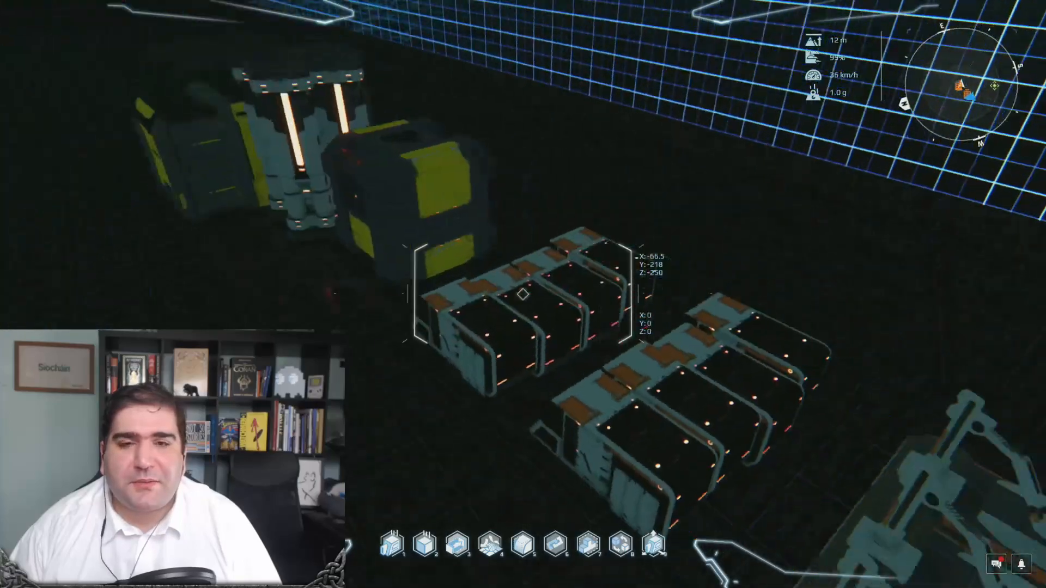
key("alt+Tab")
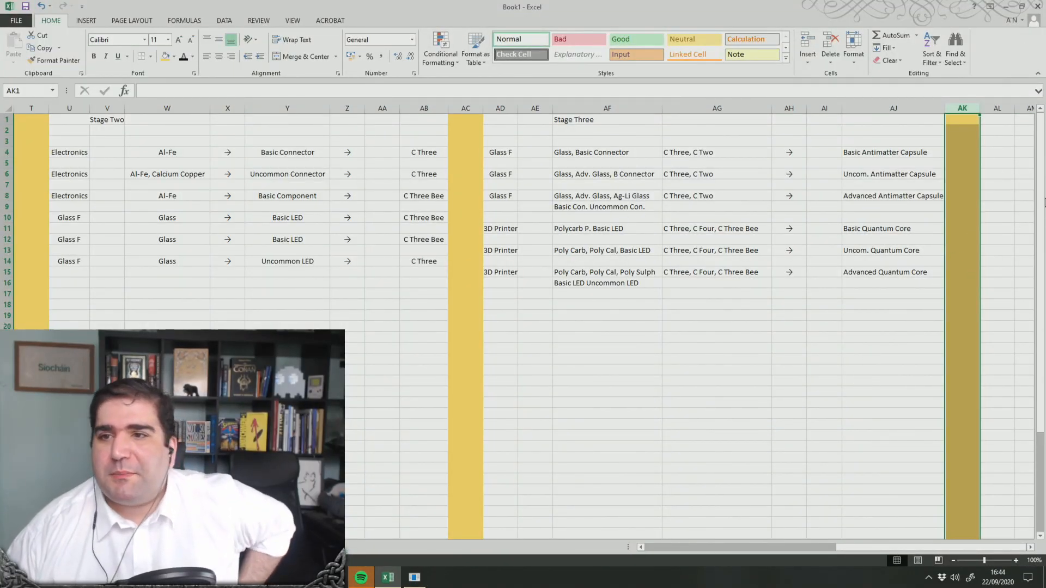
right_click(1024, 110)
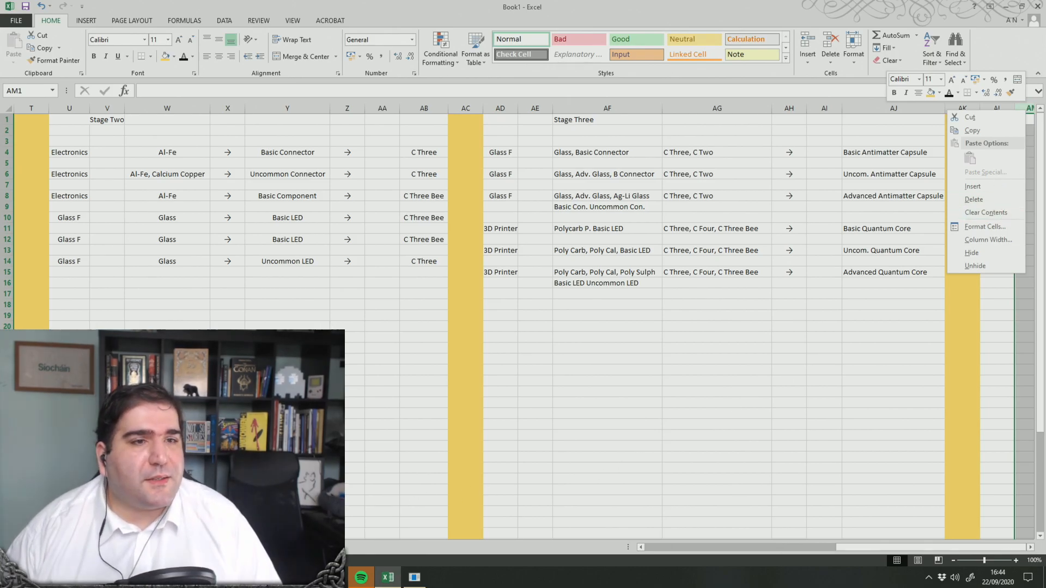
key("alt+Tab")
left_click(34, 4)
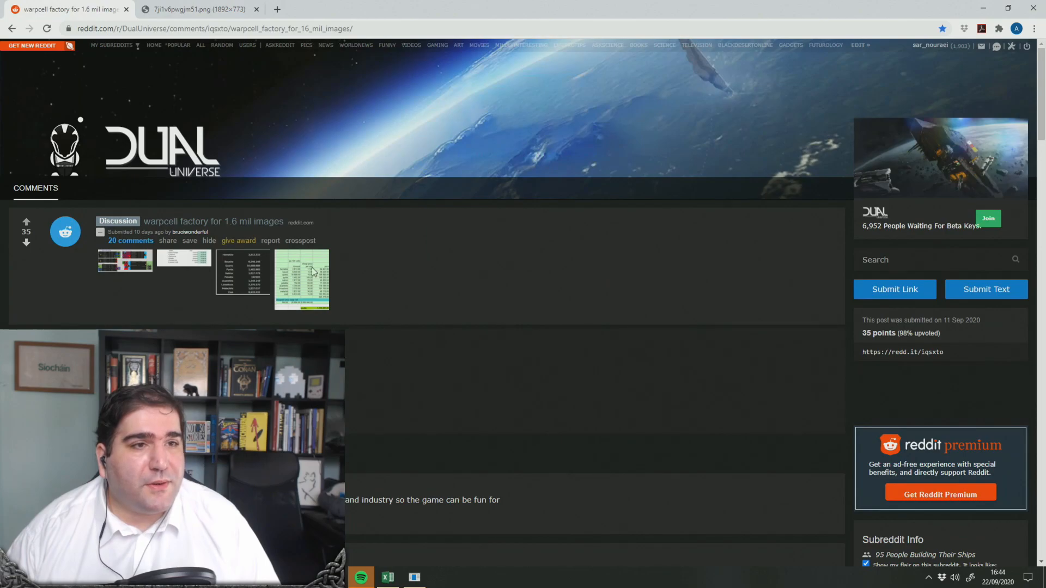
left_click(202, 7)
key("alt+Tab")
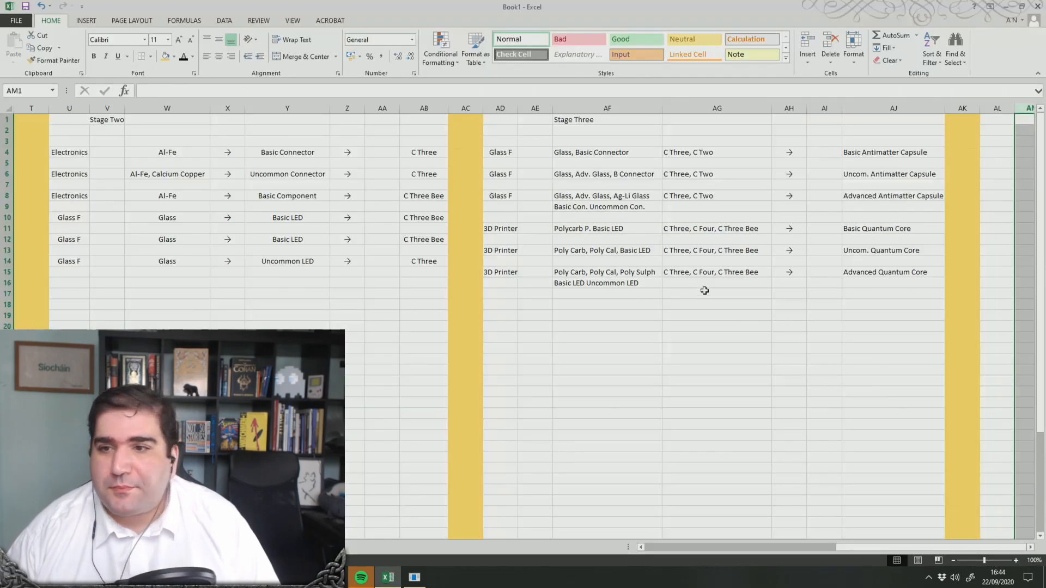
Insert a column at AM in Excel and head the new section "Stage Four" in AN1, consulting the factory diagram
right_click(1023, 111)
left_click(981, 189)
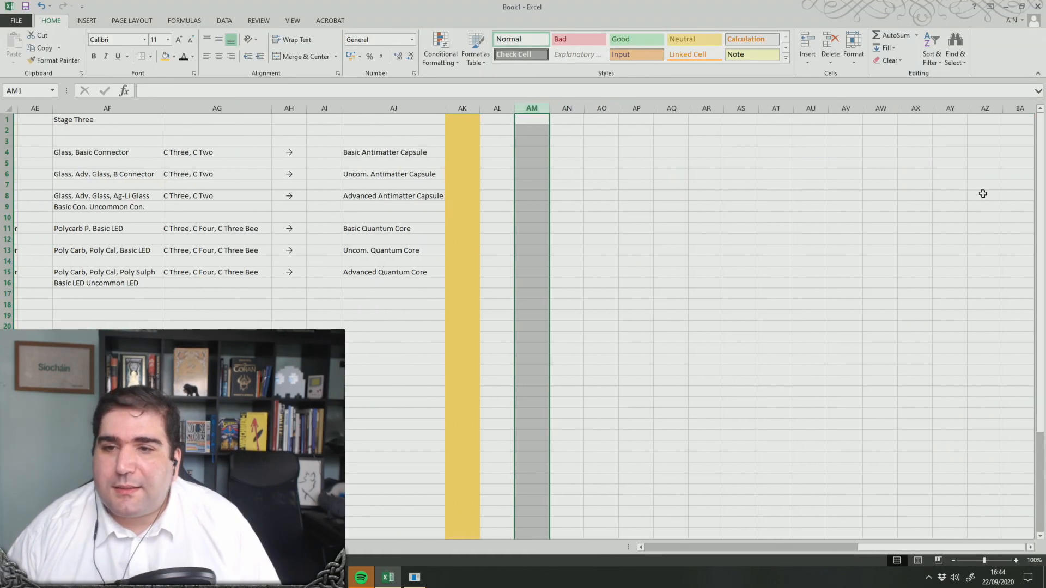
left_click(499, 127)
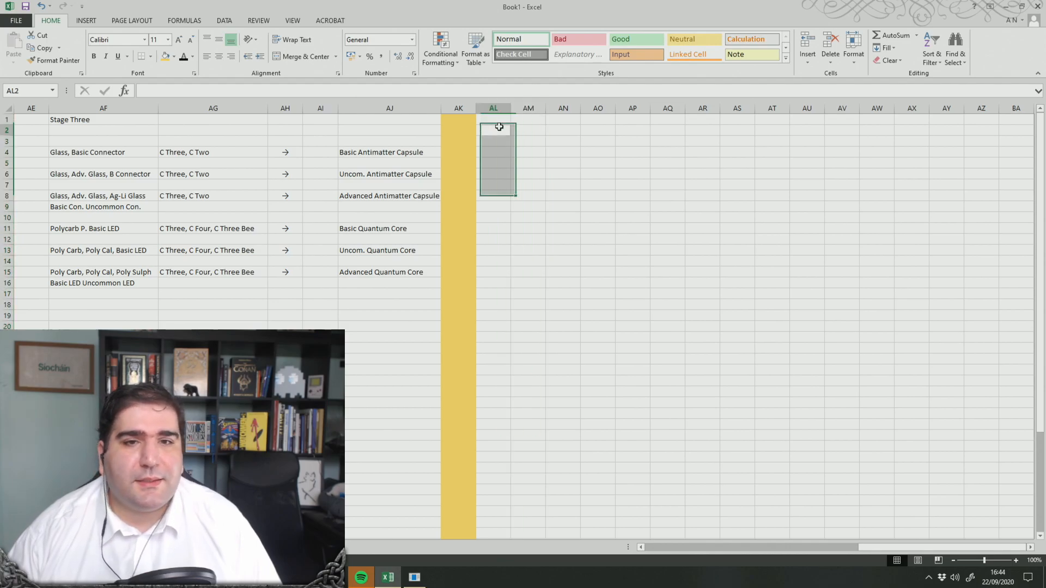
left_click(540, 121)
left_click(556, 123)
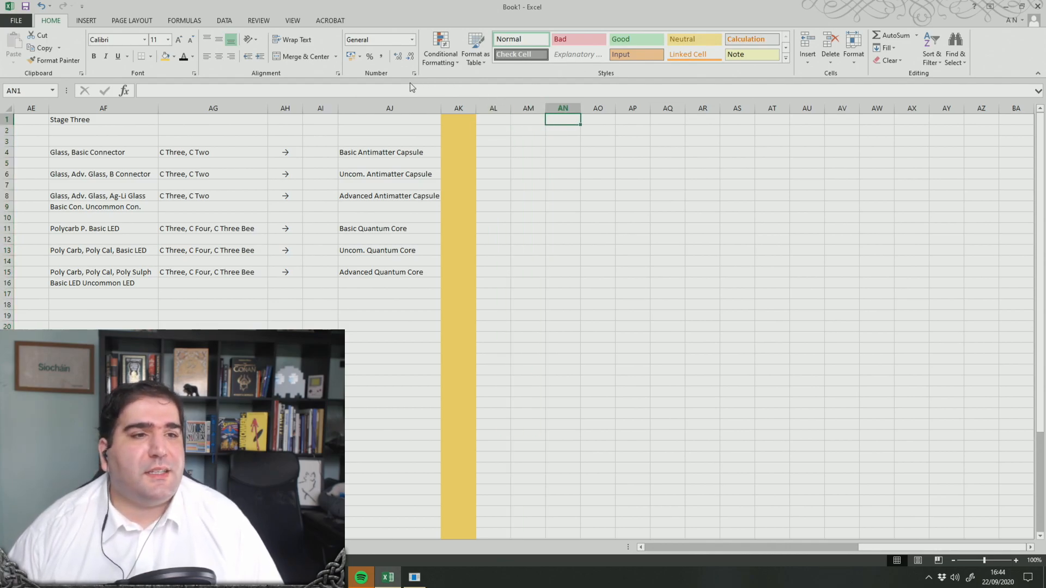
left_click(410, 88)
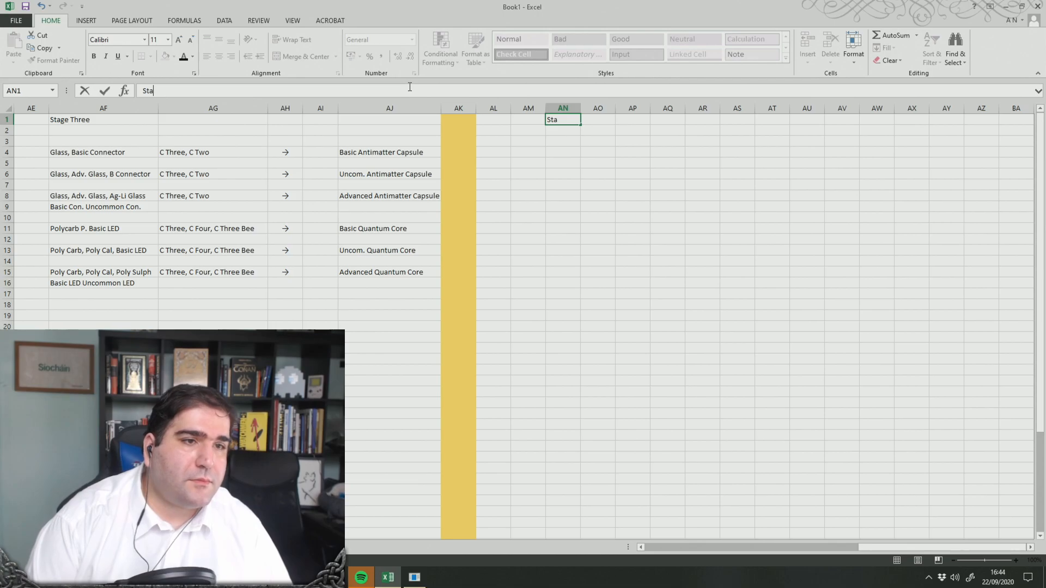
key("alt+Tab")
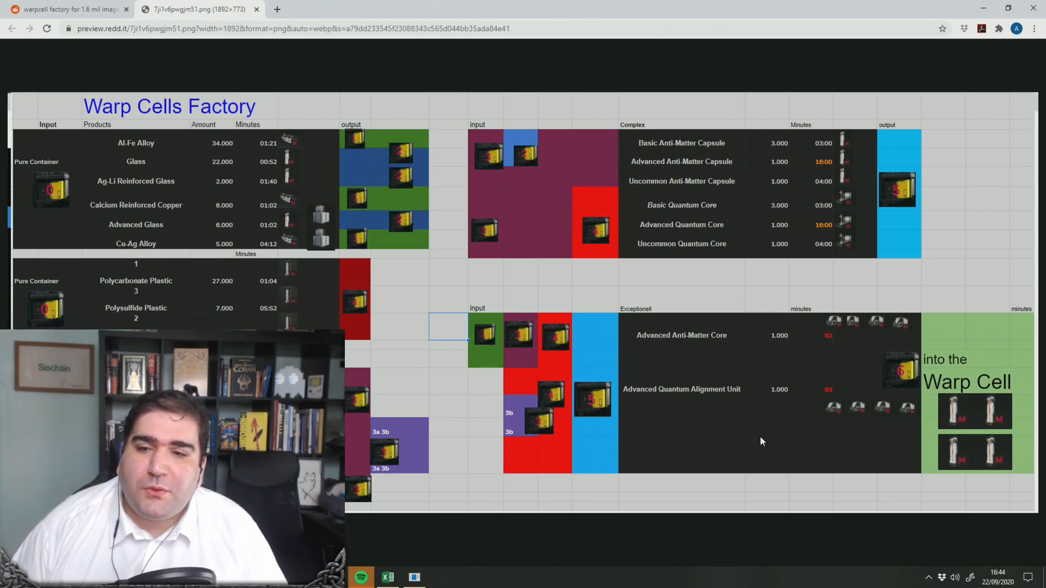
key("alt+Tab")
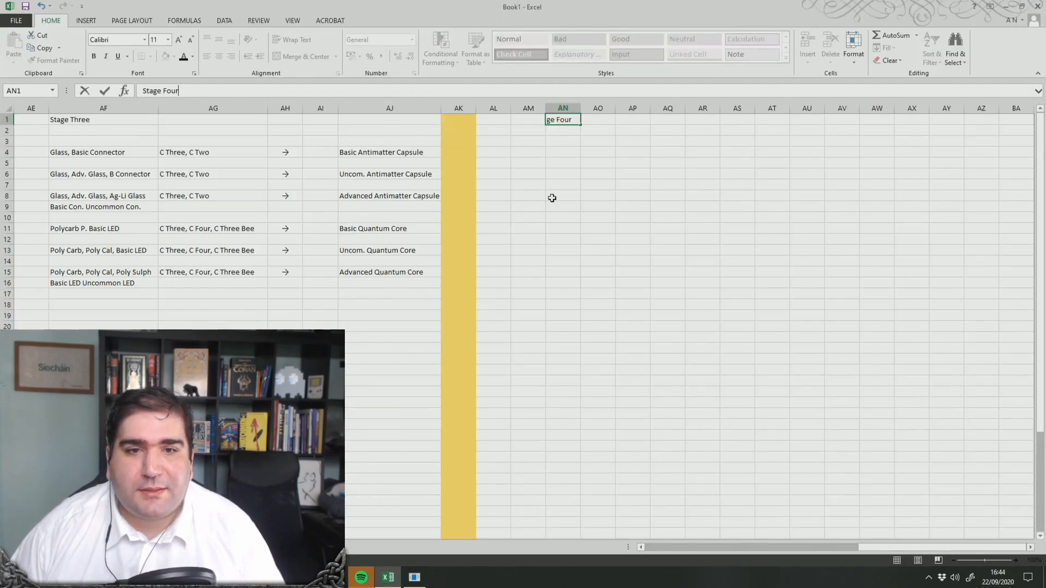
Enter "Electronics" as the Stage Four industry type in AL4 and AL6
left_click(503, 144)
left_click(503, 151)
type("Elect")
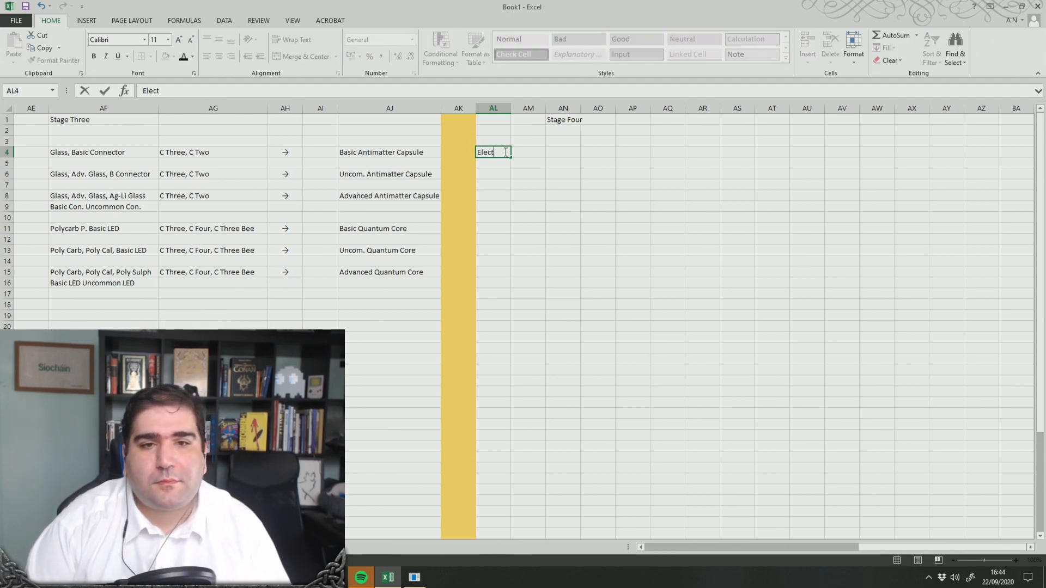
type("ronics")
key("Return")
key("Return")
type("Elec")
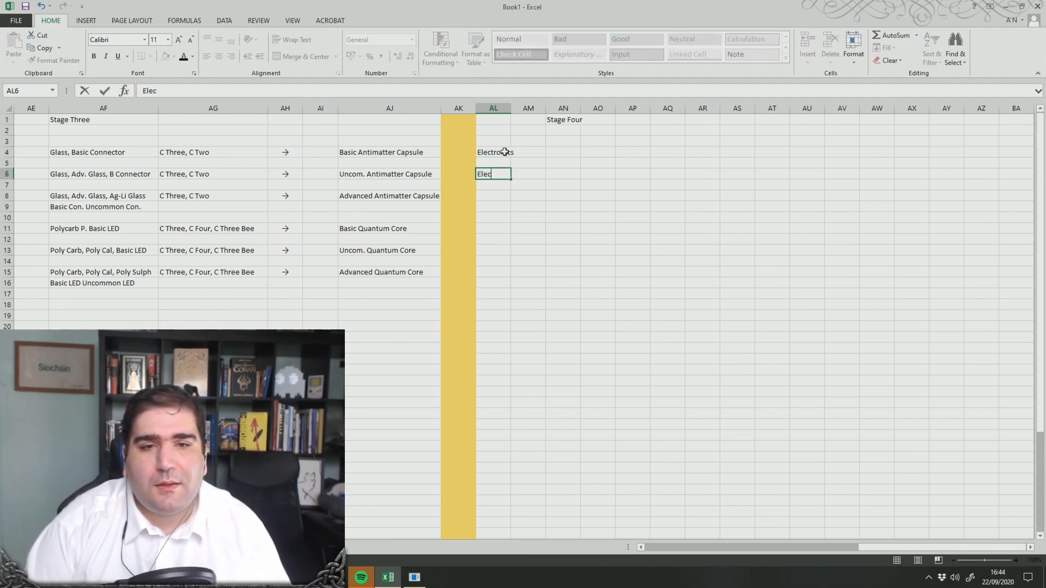
left_click(556, 228)
Copy the two "Electronics" entries down column AL to rows 8 and 10, 14 and 16, and 18 and 20
left_click_drag(497, 153, 502, 171)
key("ctrl+c")
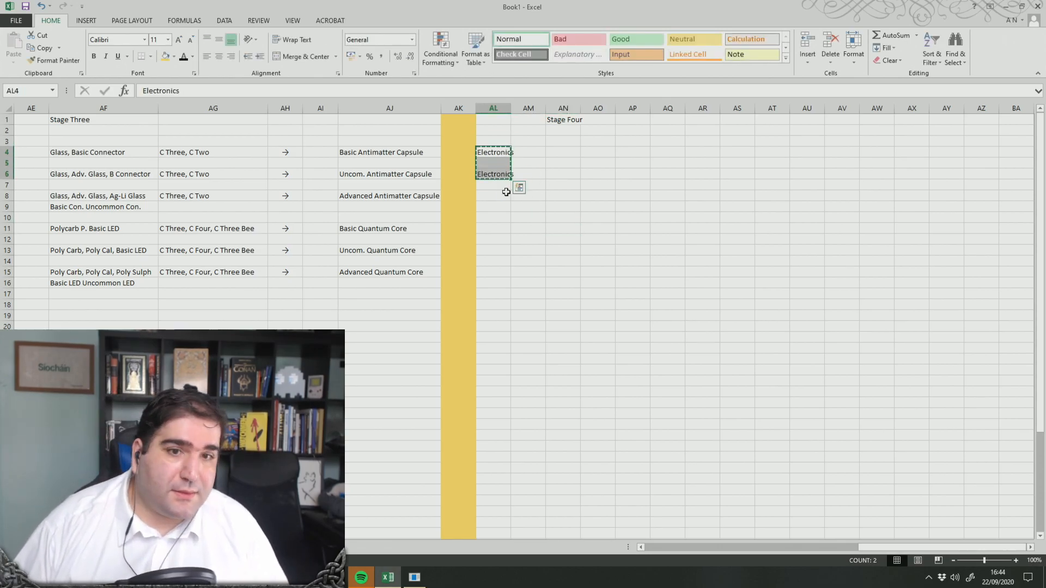
left_click(506, 194)
key("ctrl+v")
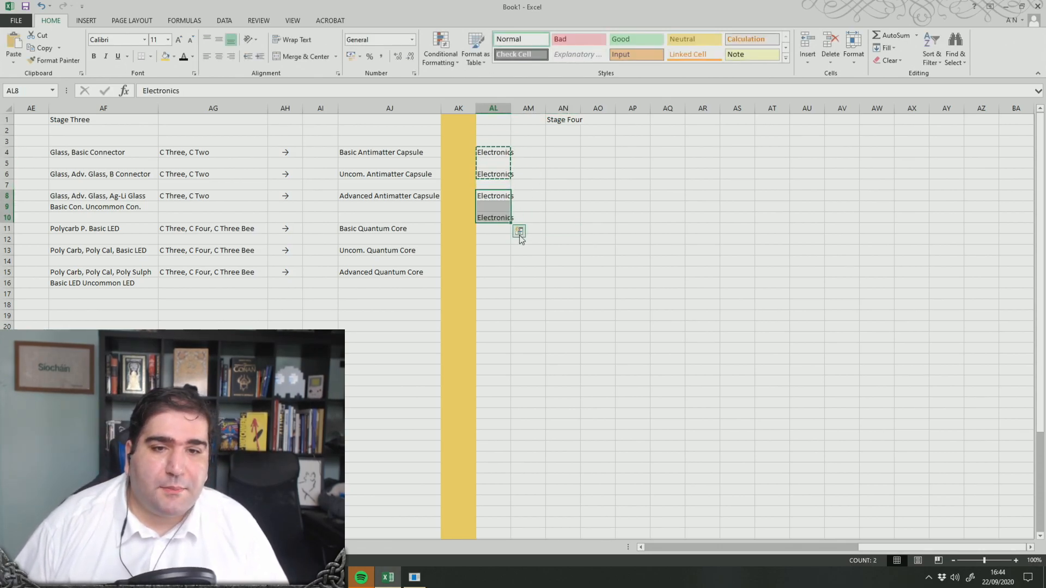
left_click(495, 262)
key("ctrl+v")
left_click(496, 309)
key("ctrl+v")
left_click(598, 359)
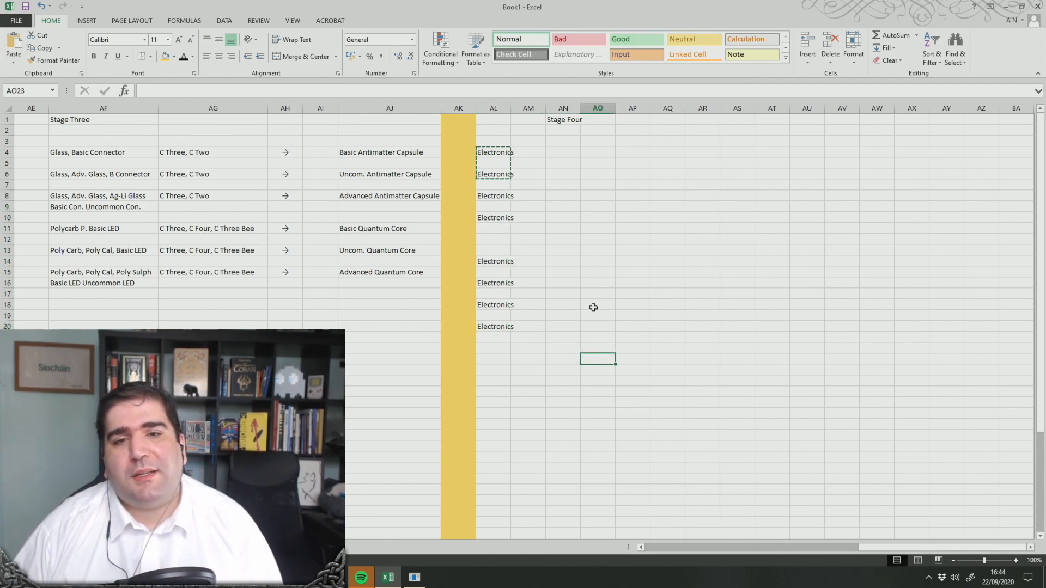
Widen column AM slightly and select AN4 beneath the Stage Four heading
left_click(567, 181)
mouse_move(546, 115)
left_mouse_down()
mouse_move(568, 114)
mouse_move(549, 113)
left_mouse_up()
left_click(589, 194)
left_click(565, 152)
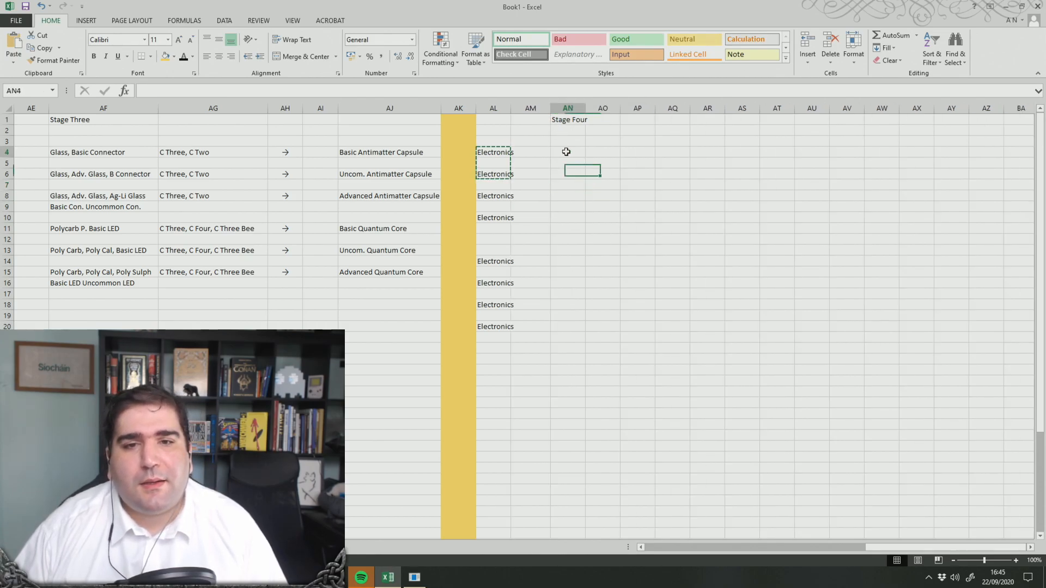
Review the diagram's Exceptional section, and examine the Advanced Anti-Matter Core Unit's ingredients and linked containers in Dual Universe
key("alt+Tab")
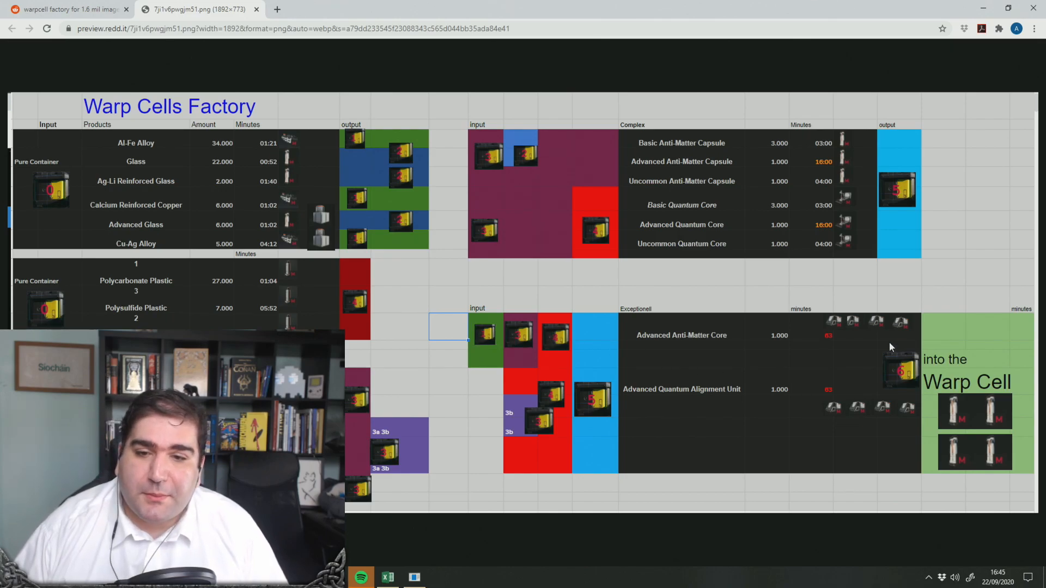
key("alt+Tab")
key("alt+Tab")
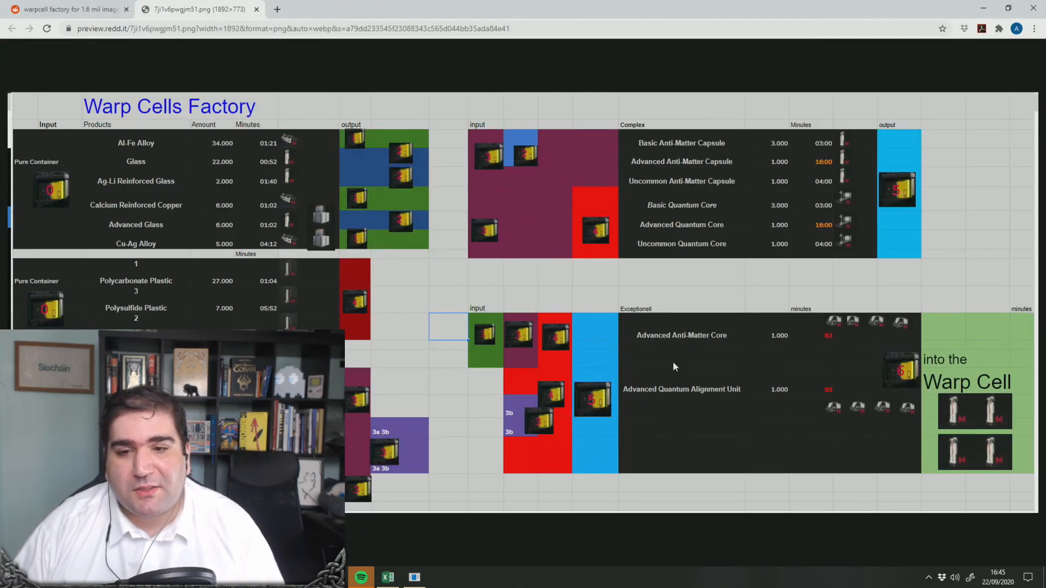
key("alt+Tab")
key("alt+Tab")
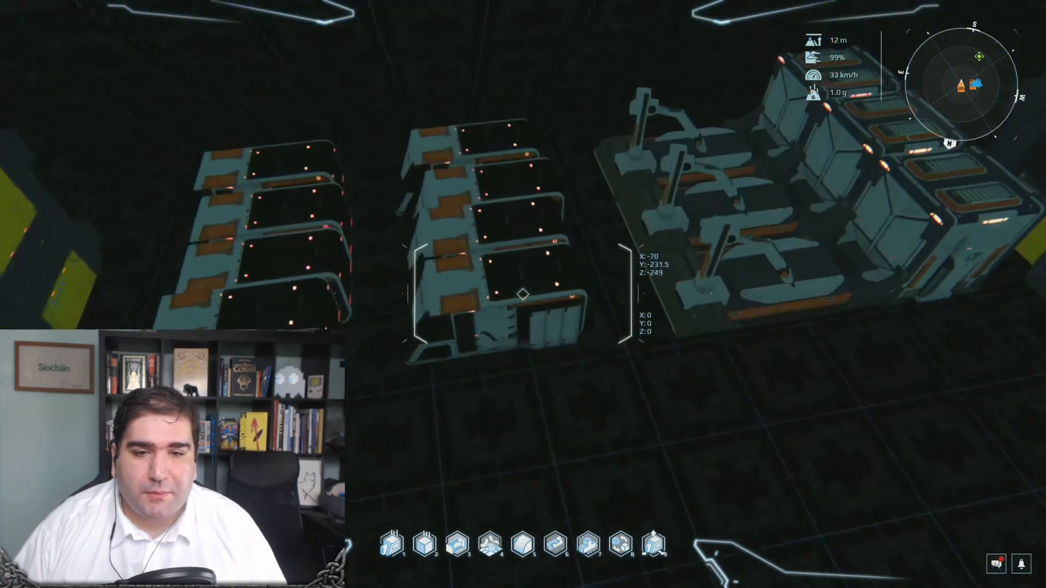
key("f")
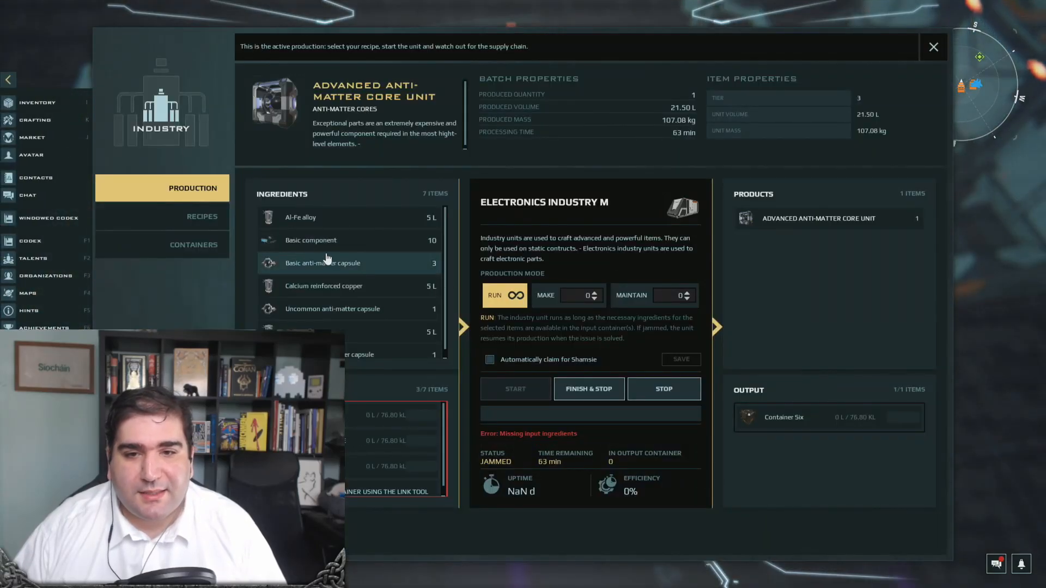
left_click(212, 251)
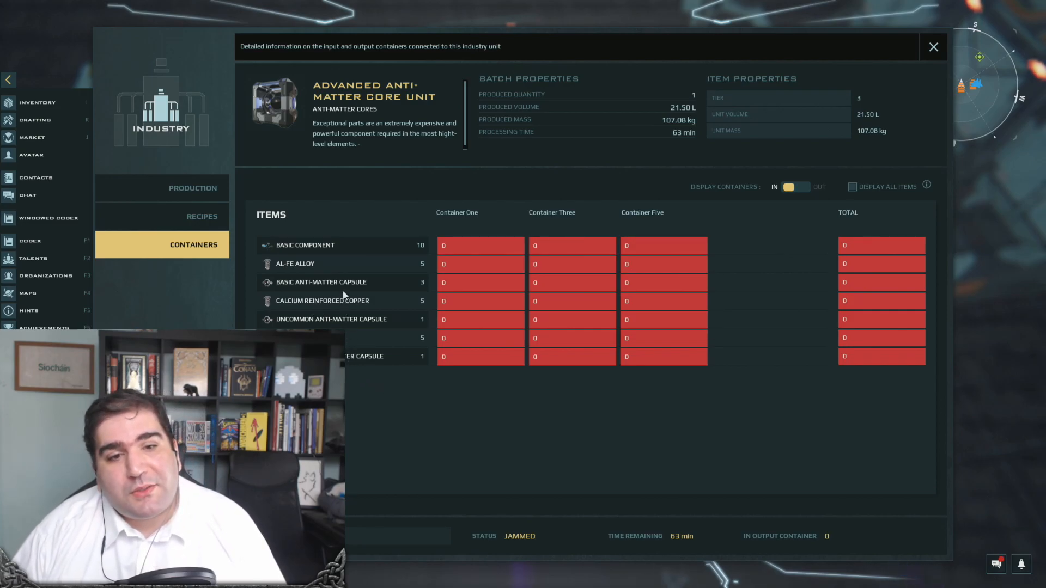
key("alt+Tab")
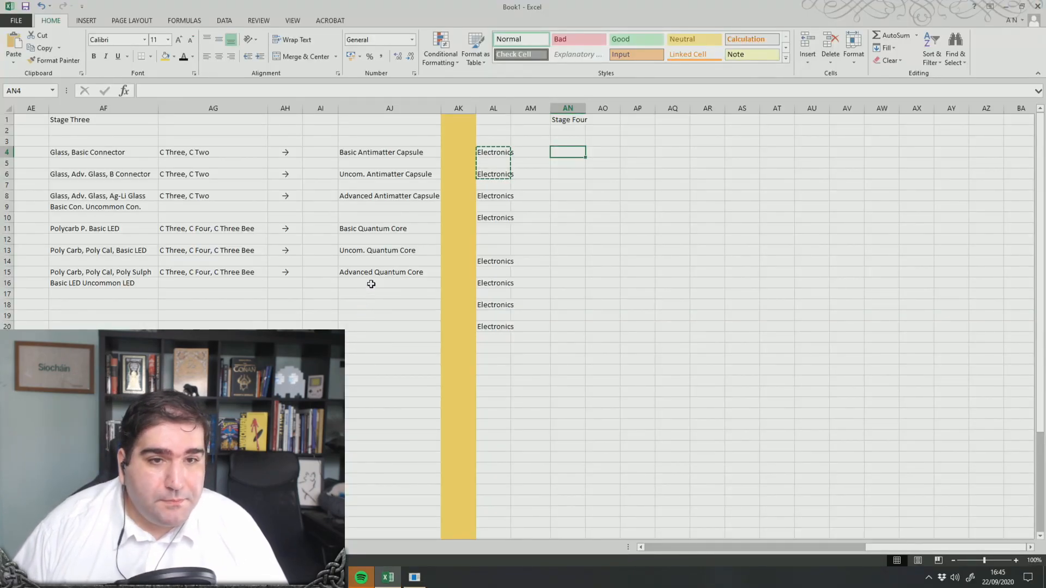
Insert a blank column between Stage Three's product names and the yellow divider in Excel, removing the stray column inserted before the names
right_click(428, 108)
left_click(365, 155)
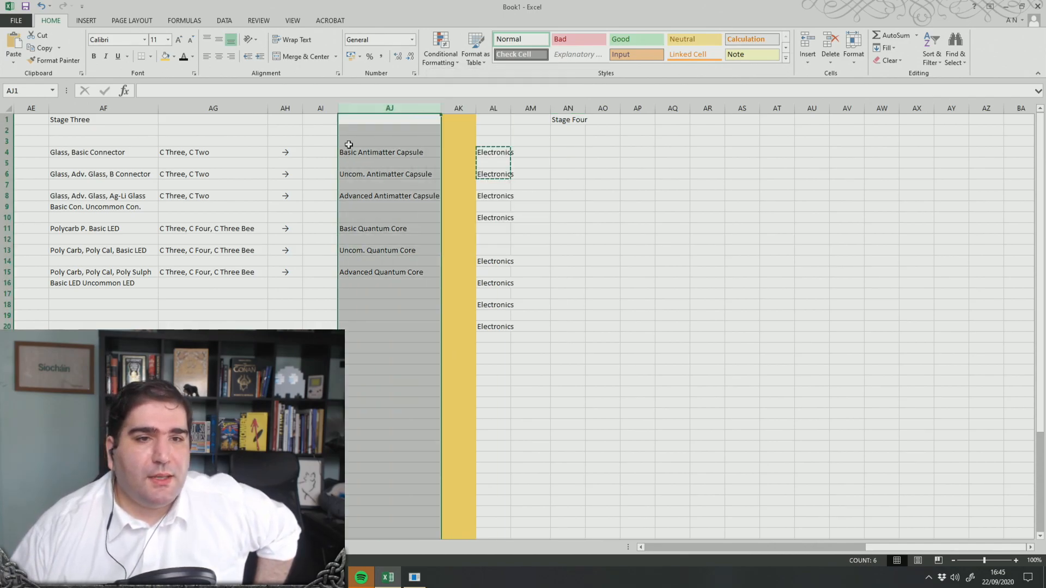
right_click(374, 111)
left_click(434, 188)
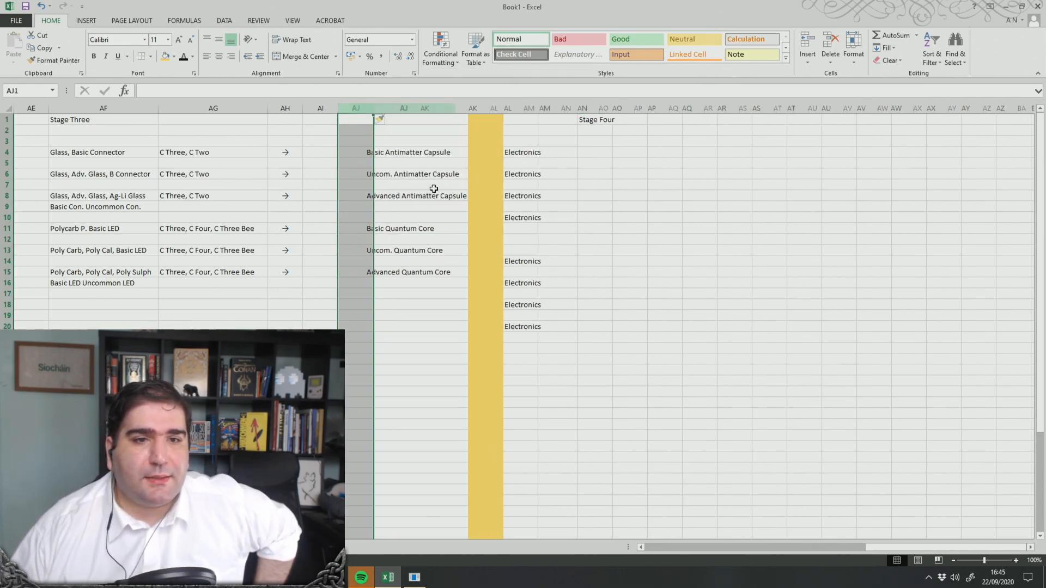
right_click(496, 110)
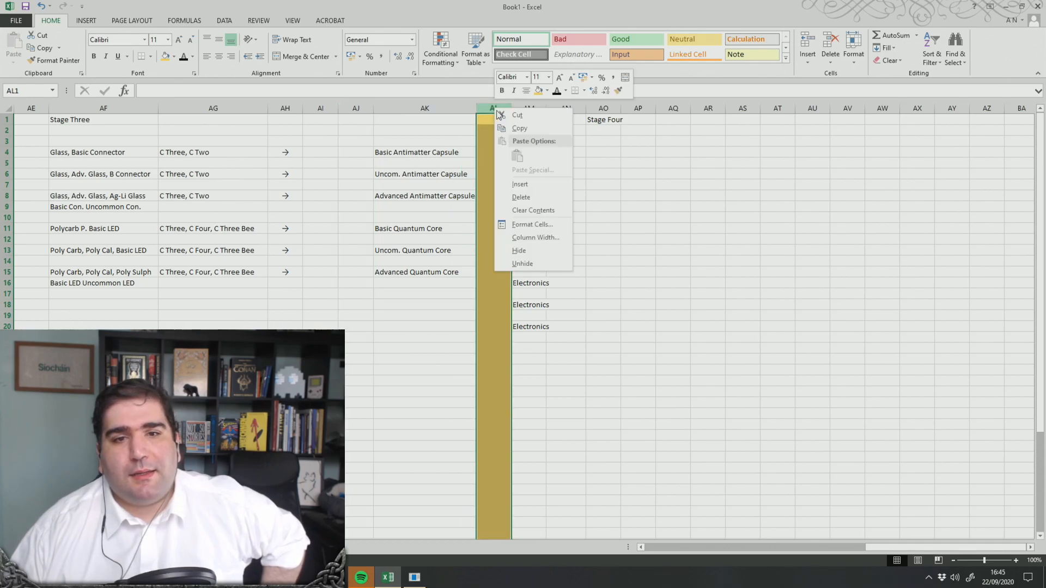
left_click(533, 183)
right_click(369, 110)
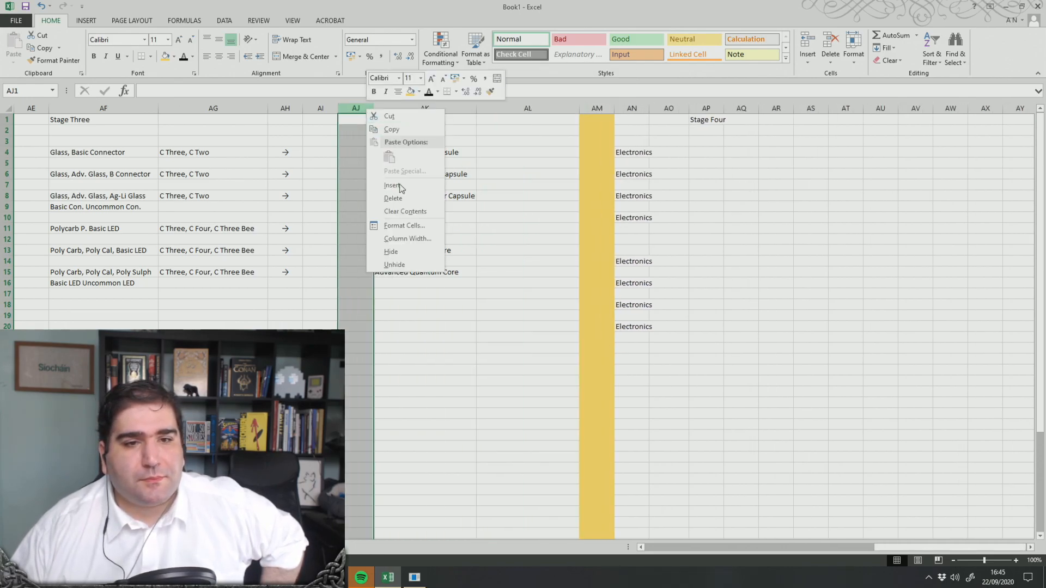
left_click(403, 197)
left_click(485, 159)
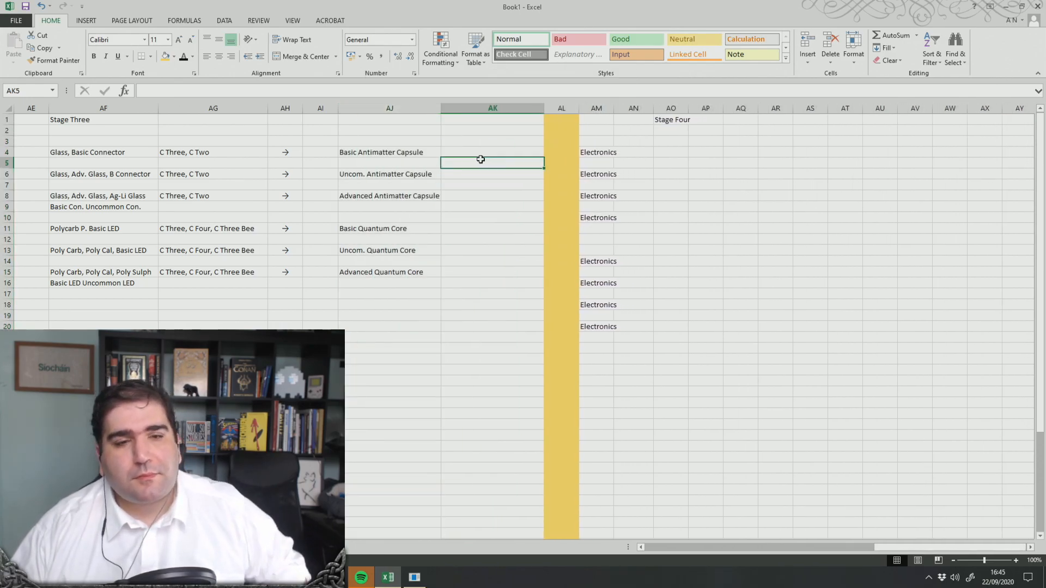
Insert another column at AK after the product names and narrow it to arrow-column width
left_click(465, 111)
right_click(464, 110)
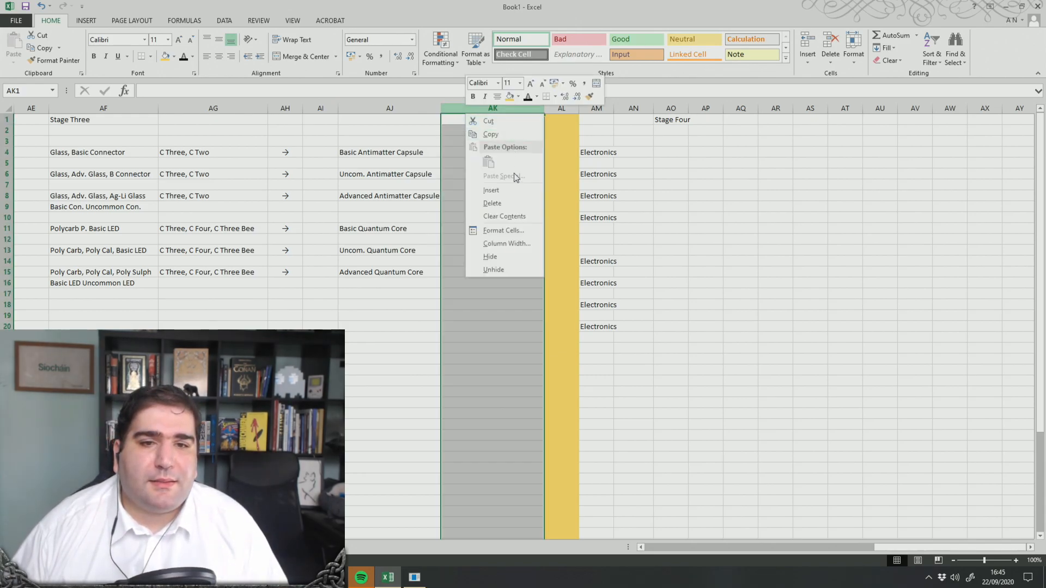
left_click(507, 186)
left_click_drag(547, 109, 475, 109)
left_click(560, 185)
Copy the Stage Three arrows from AH4:AH15 to AK4:AK15 and select AL4
left_click(286, 153)
left_click_drag(285, 169, 290, 275)
key("ctrl+c")
left_click(466, 151)
key("ctrl+v")
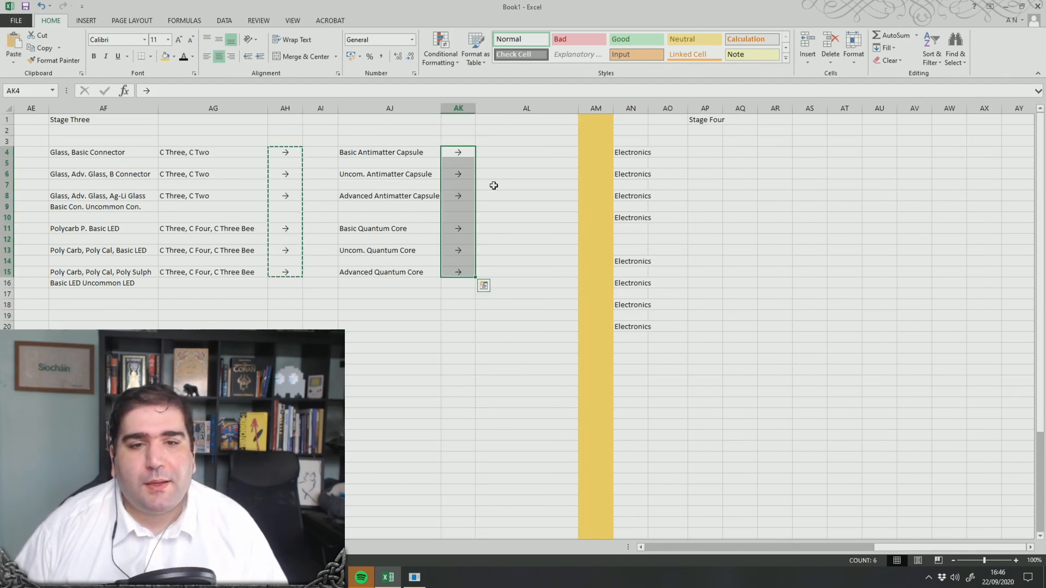
left_click(529, 335)
left_click(516, 156)
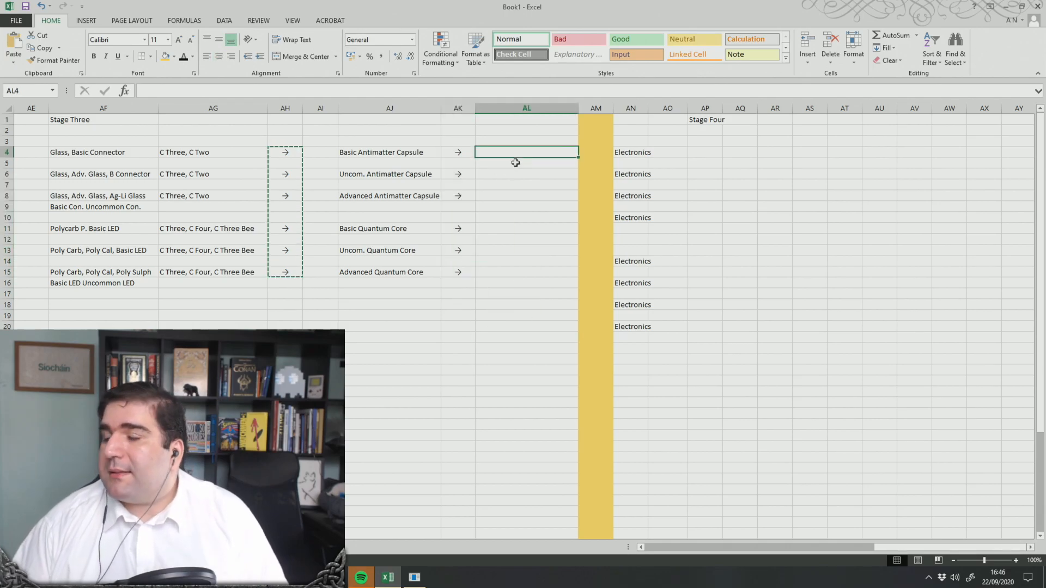
Check the Warp Cells Factory diagram, and enter C Five centred in AL4 as the Basic Antimatter Capsule's output container
key("alt+Tab")
key("Escape")
key("alt+Tab")
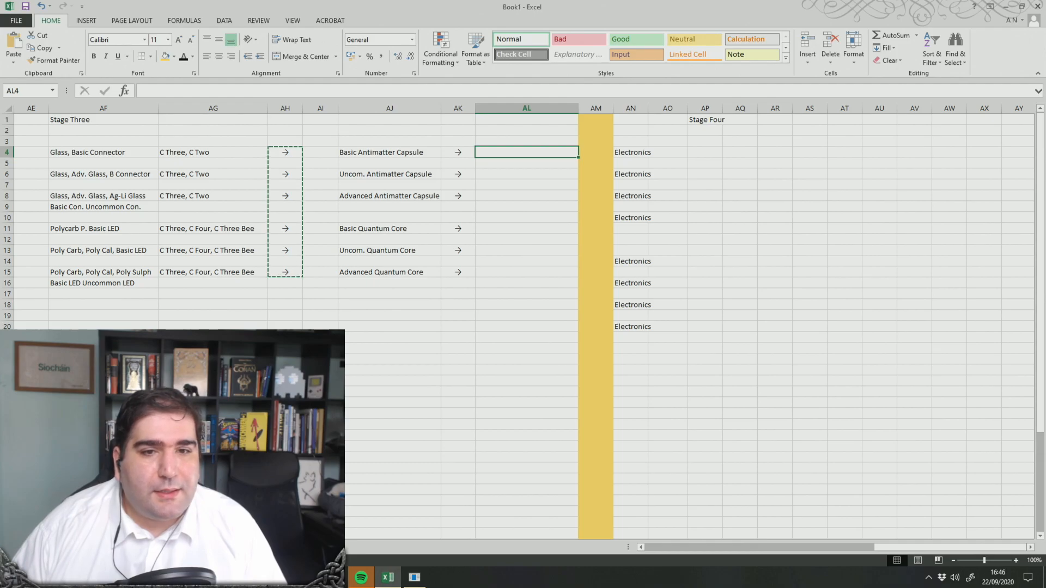
key("alt+Tab")
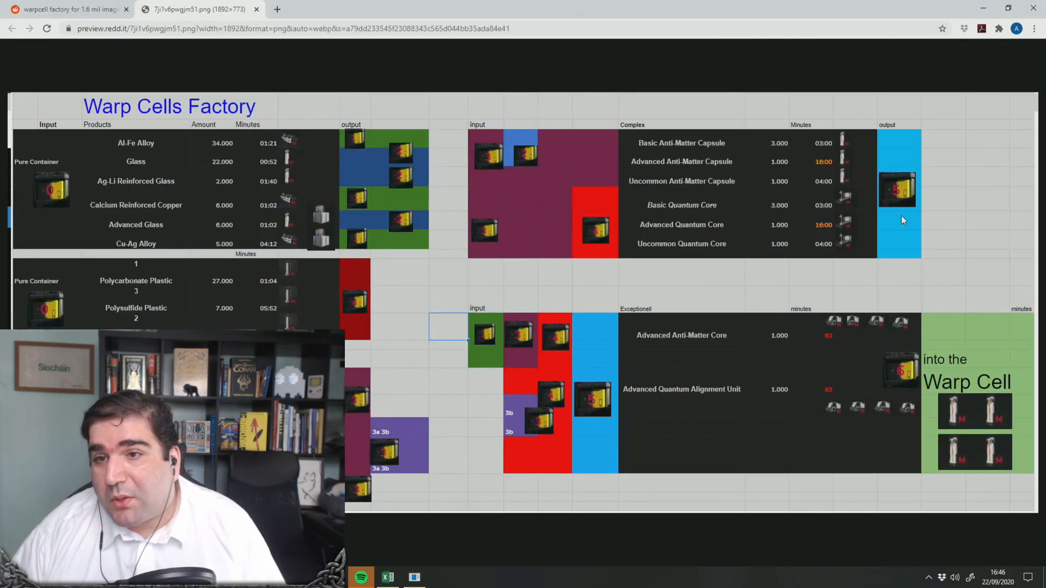
key("alt+Tab")
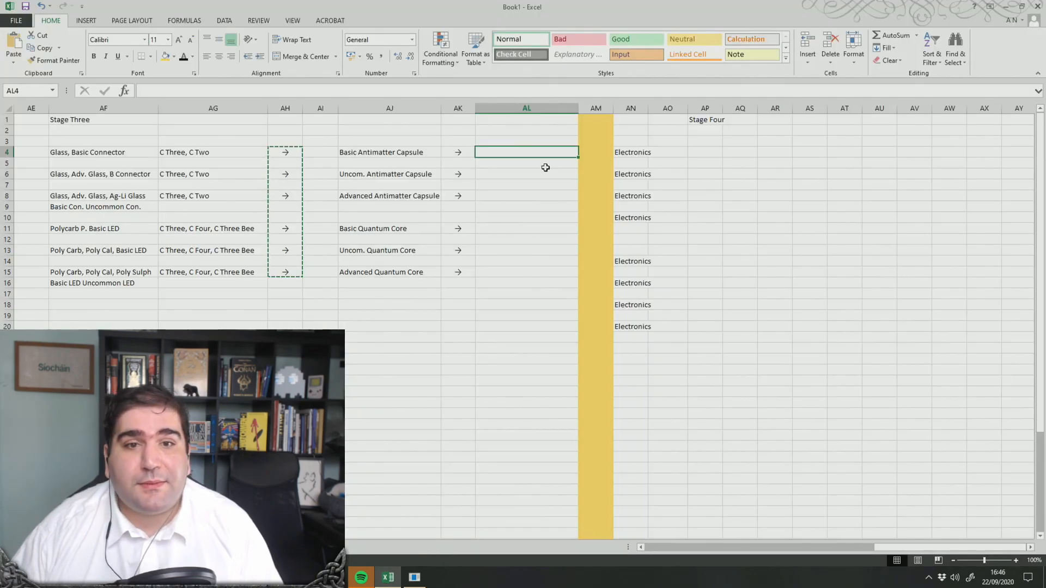
type("C")
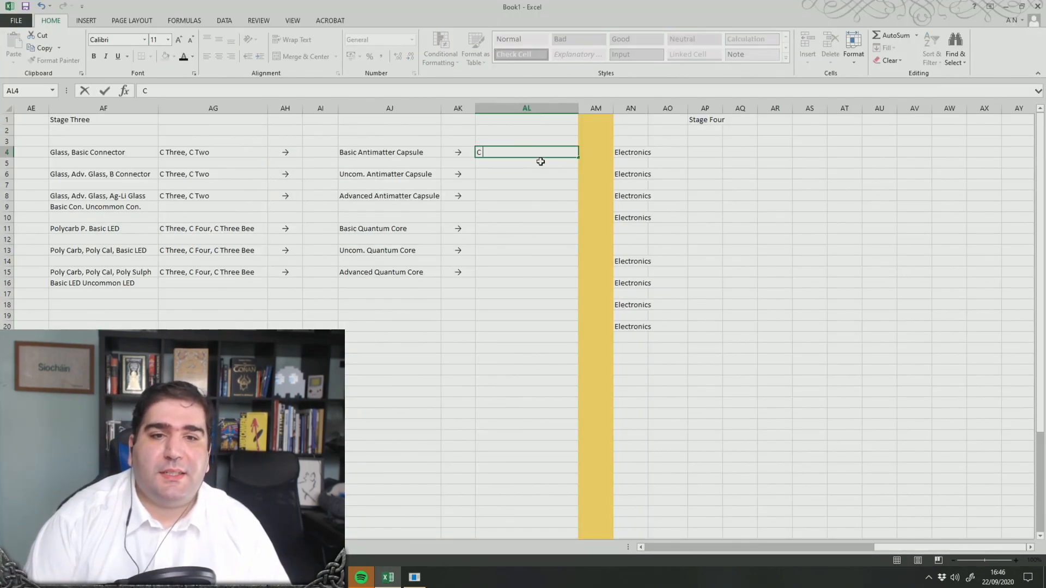
type(" Five")
key("Return")
left_click(507, 153)
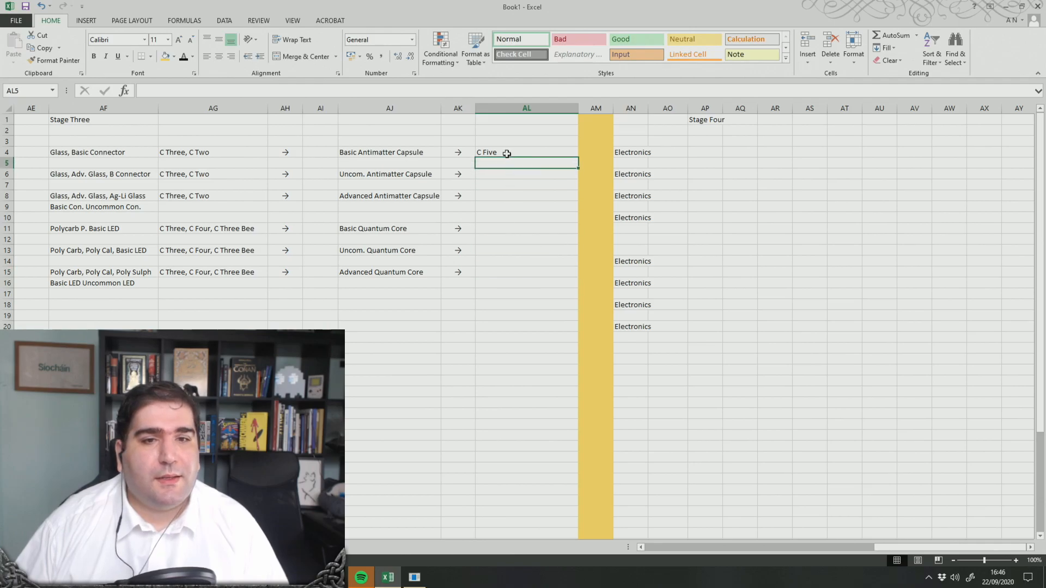
left_click(218, 57)
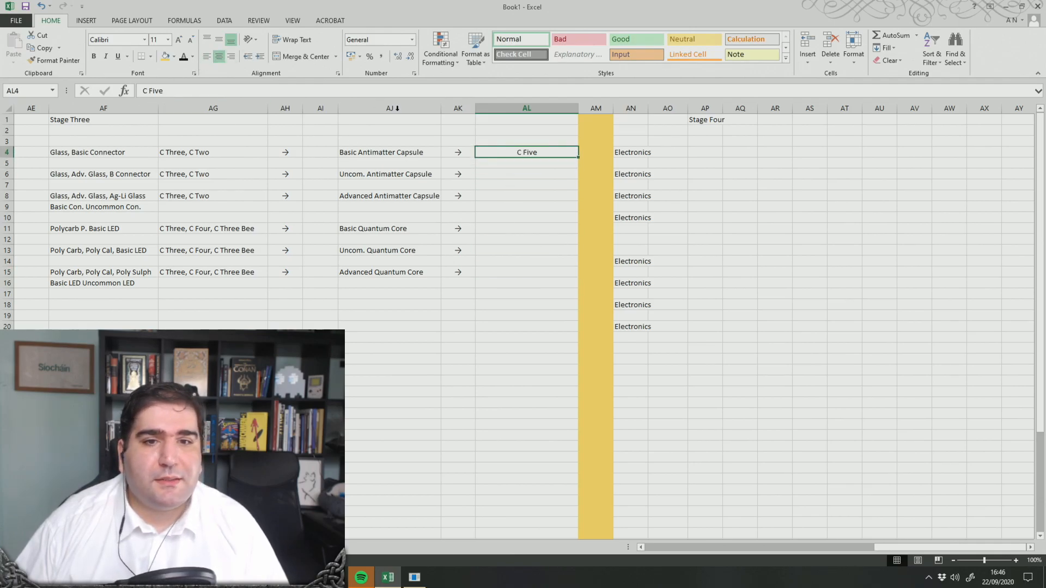
Copy the C Five entry to the other capsule and quantum core rows in AL6, AL8, AL11, AL13 and AL15
key("ctrl+c")
left_click(497, 174)
key("ctrl+v")
left_click(504, 196)
key("ctrl+v")
left_click(500, 229)
key("ctrl+v")
left_click(504, 251)
key("ctrl+v")
left_click(499, 273)
key("ctrl+v")
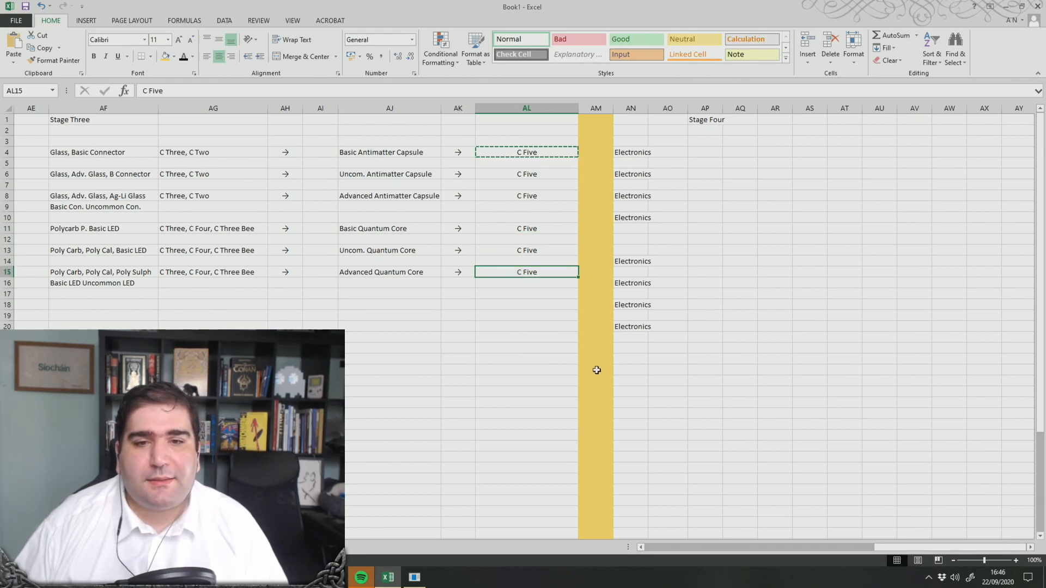
left_click(513, 369)
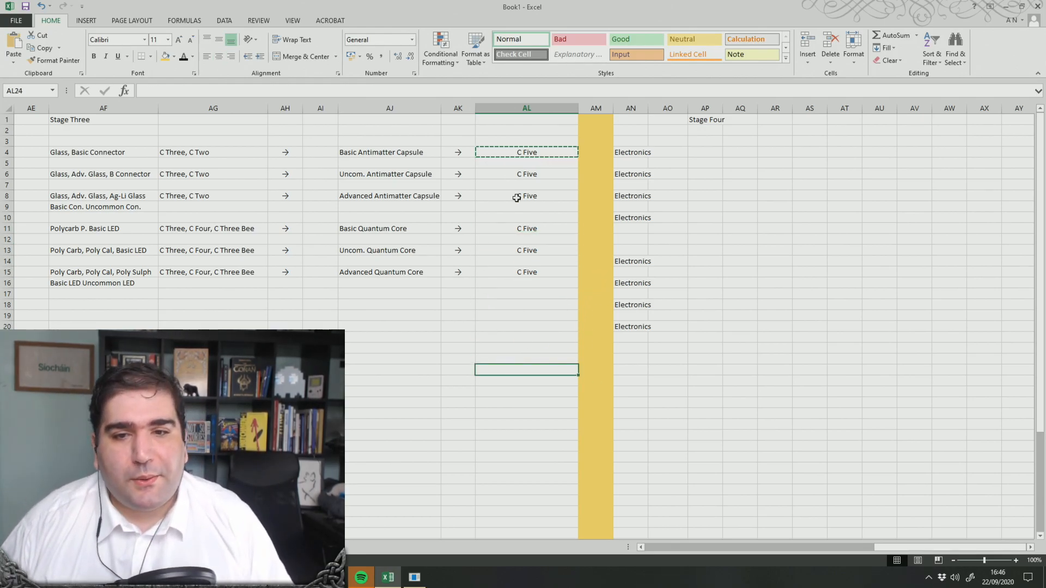
Review the Warp Cells Factory diagram, and switch to the game to examine the Advanced Anti-Matter Core Unit's ingredients
key("alt+Tab")
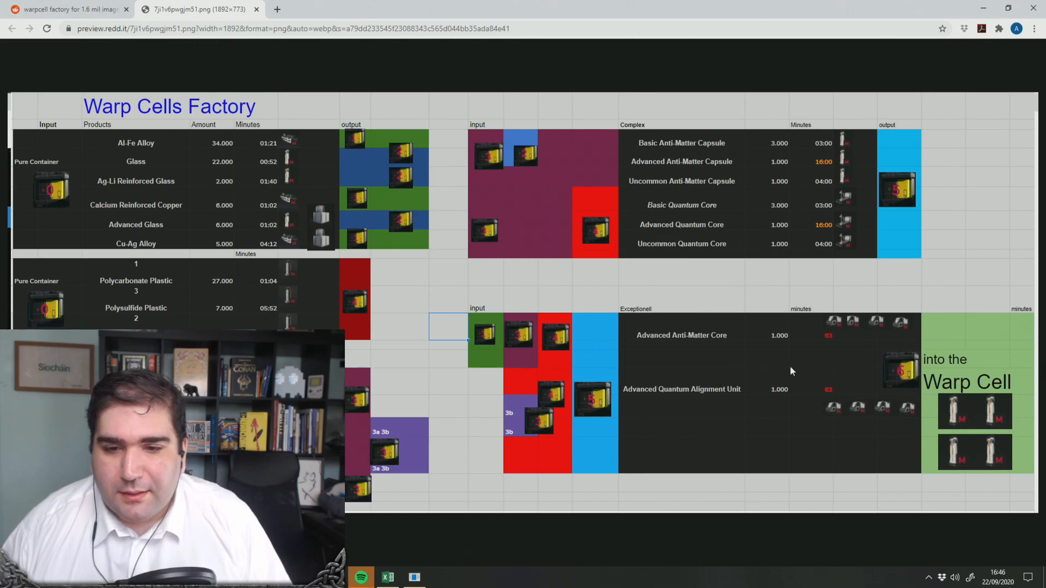
key("alt+Tab")
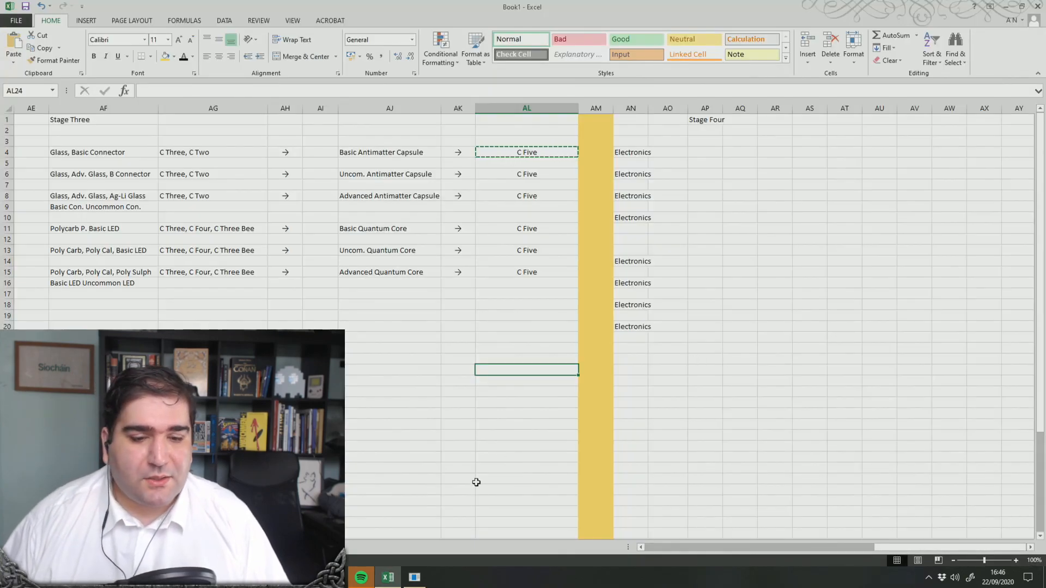
left_click(415, 577)
key("f")
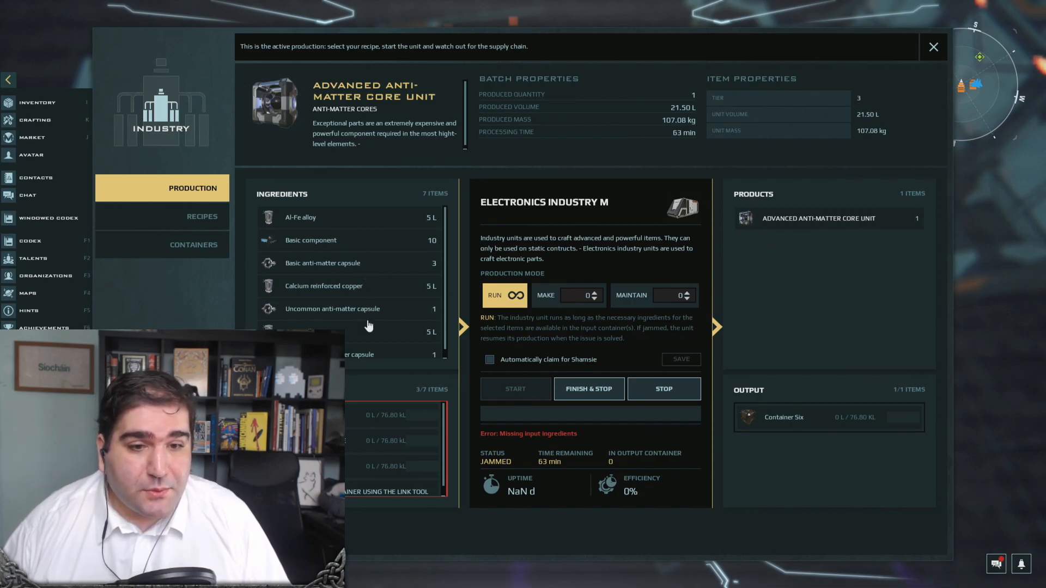
key("alt+Tab")
key("alt+Tab")
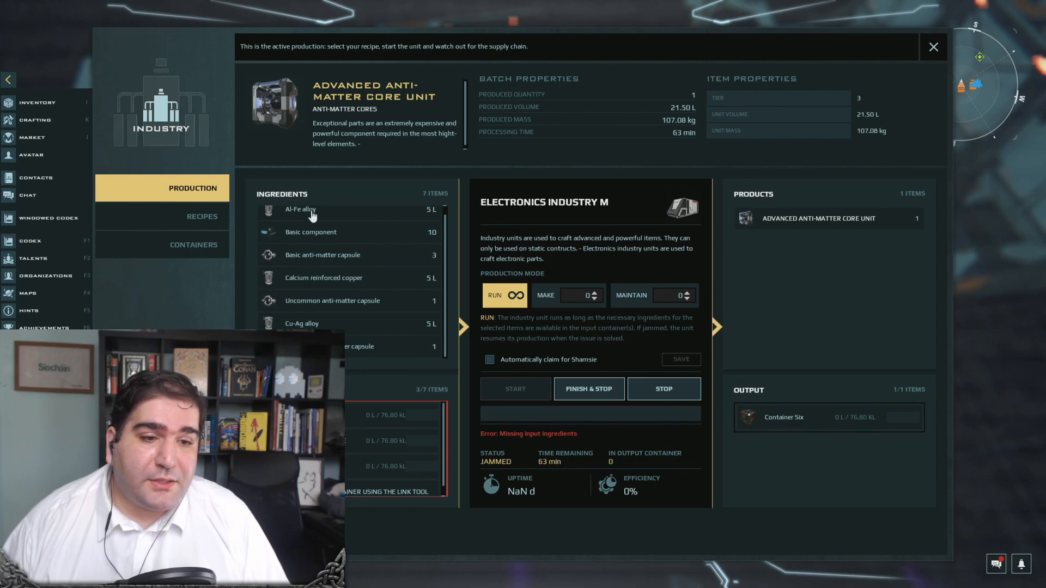
Compare the Stage One alloy output containers in Q4:Q8 of the Excel sheet with the core unit's ingredients in the game
key("alt+Tab")
left_click_drag(871, 548, 602, 546)
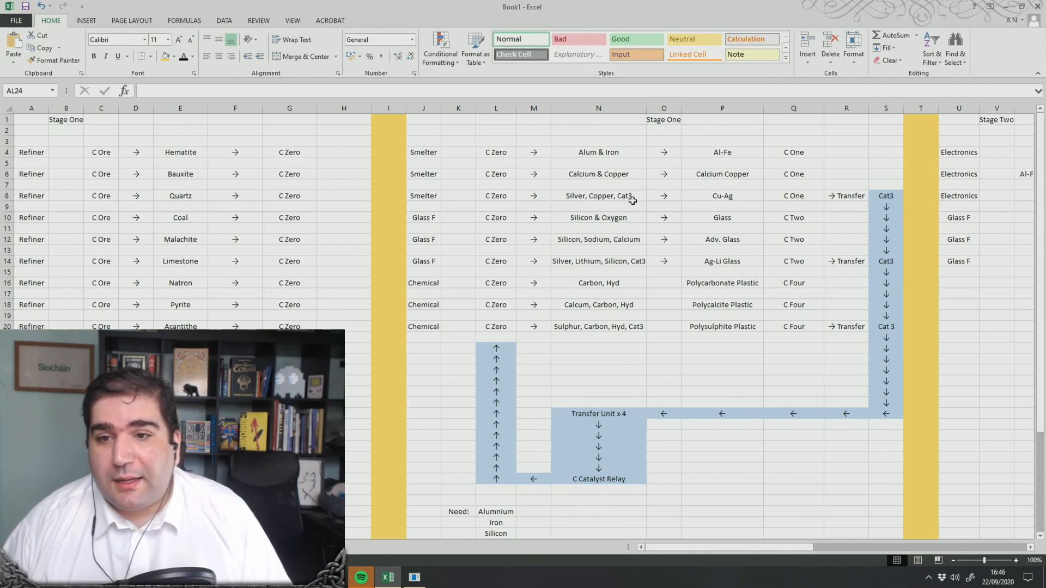
left_click_drag(797, 155, 795, 196)
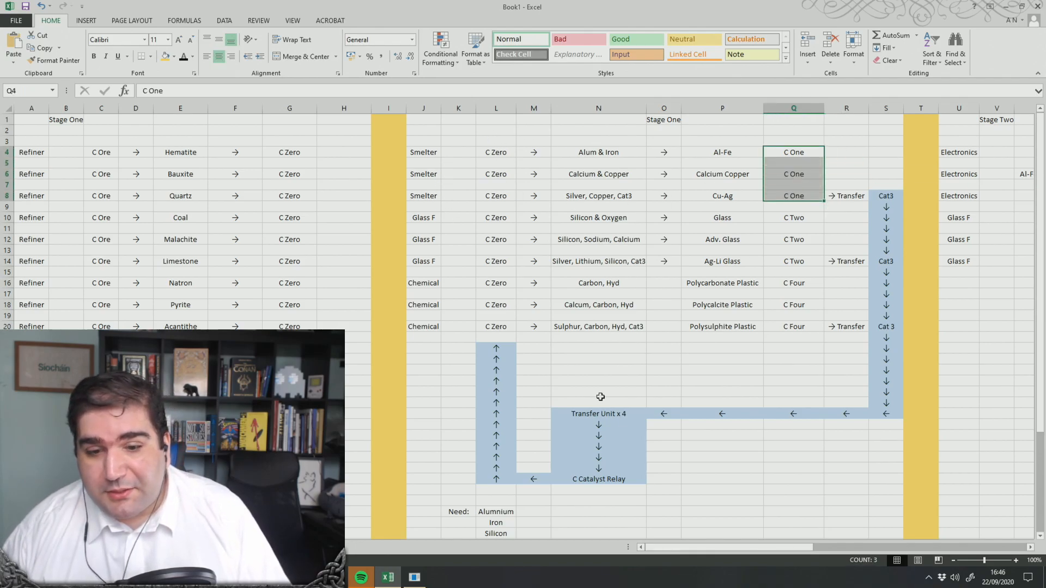
left_click_drag(716, 547, 956, 560)
key("alt+Tab")
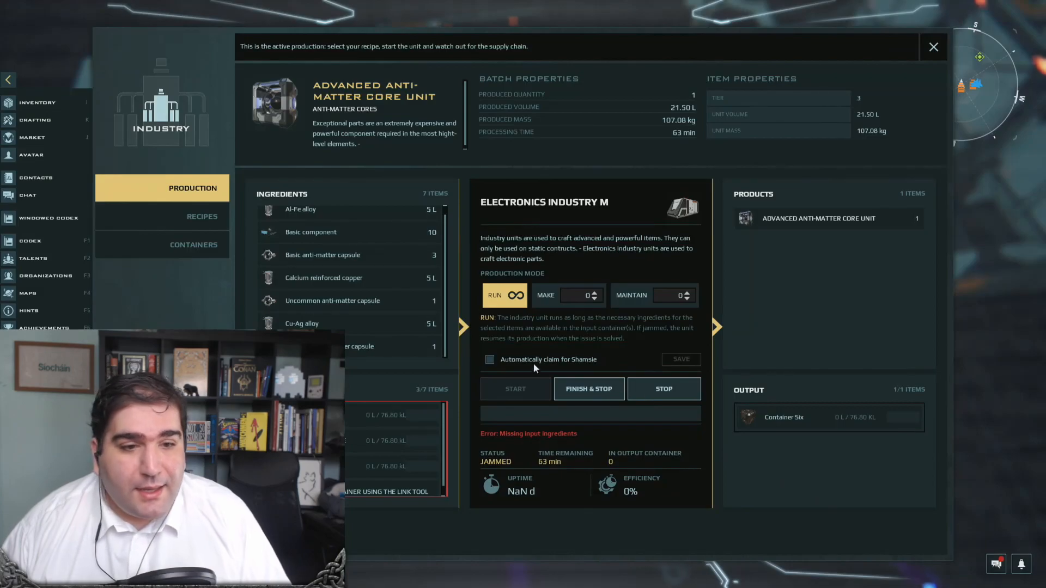
scroll(340, 267, "up", 1)
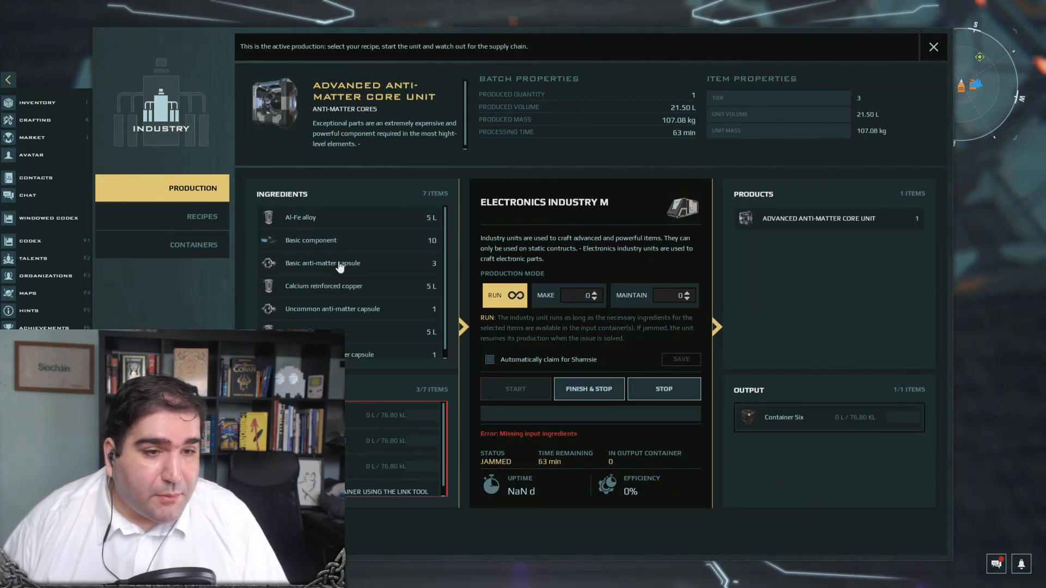
key("alt+Tab")
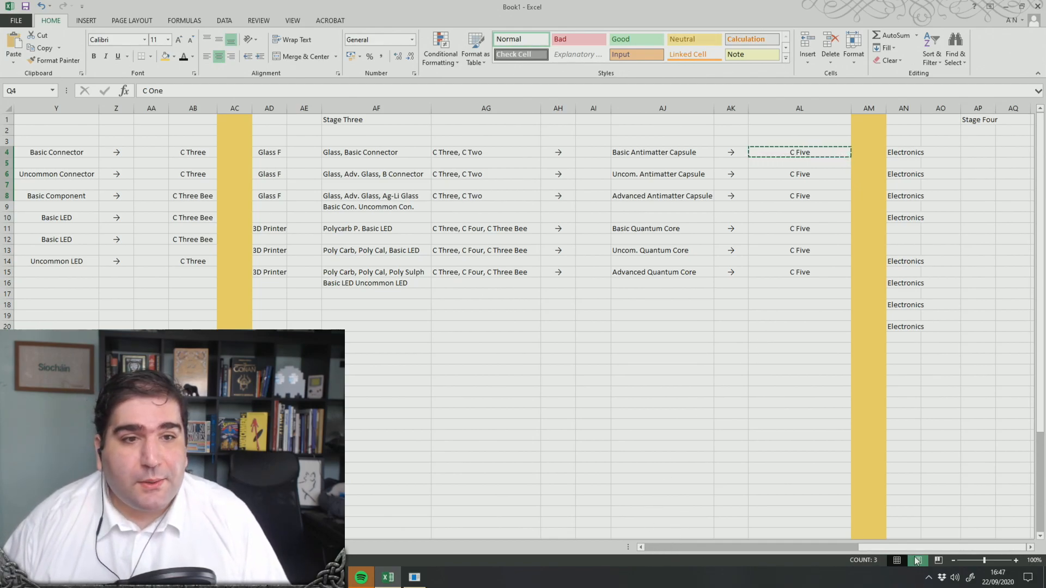
Insert a blank column after column AQ in the Stage Four section
left_click(1011, 155)
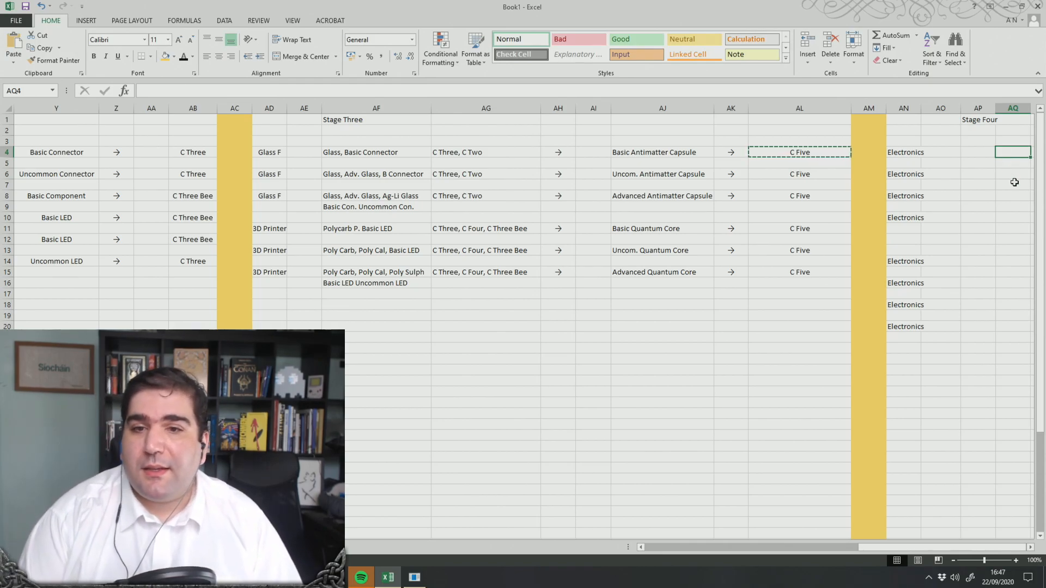
type("C")
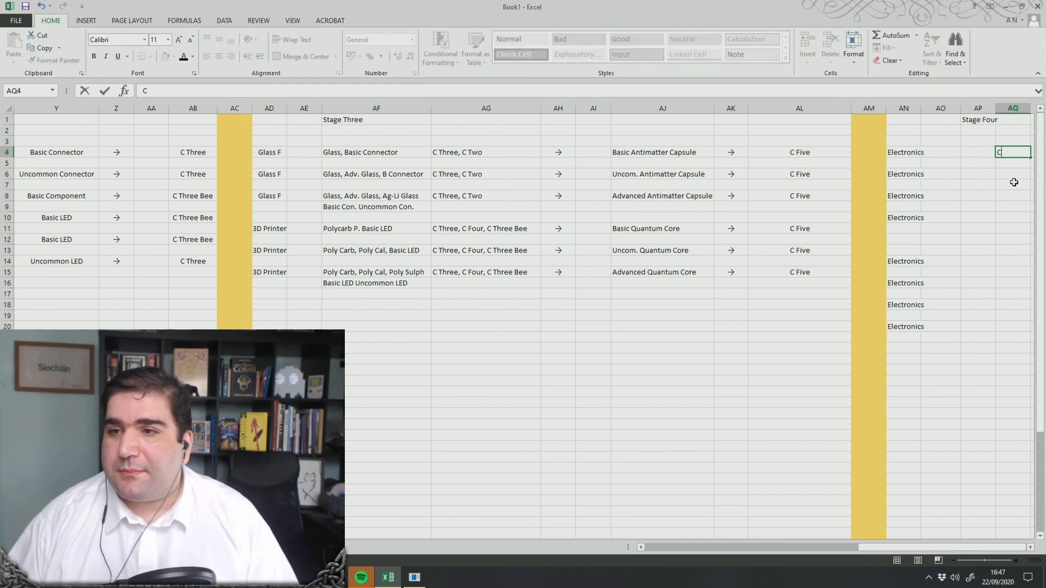
right_click(1032, 110)
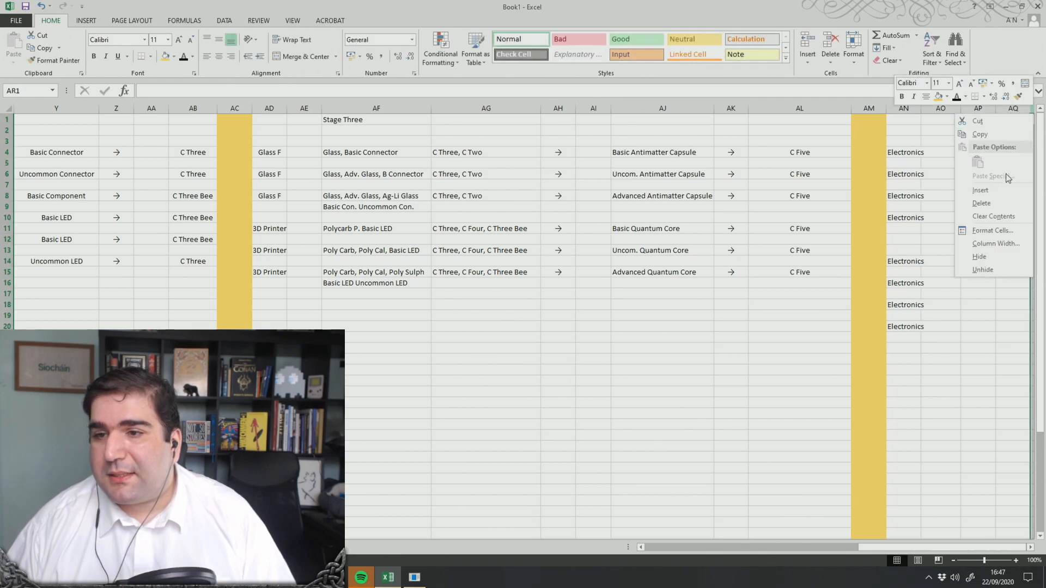
left_click(1000, 191)
left_click(590, 294)
Enter C Five, C Three Bee, C One in AQ4 as the first Electronics input containers, and widen column AQ to fit
left_click(483, 153)
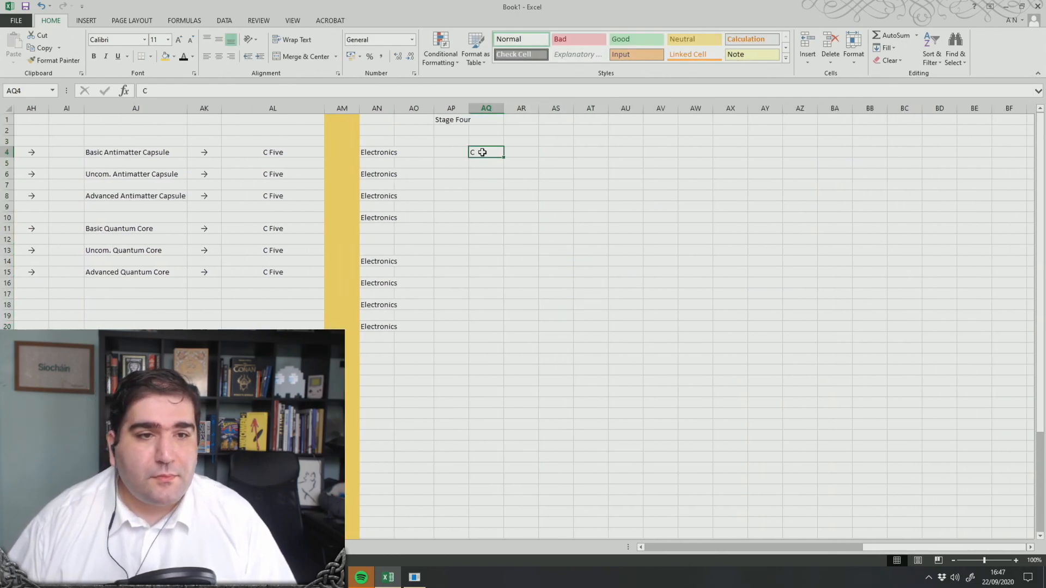
key("BackSpace")
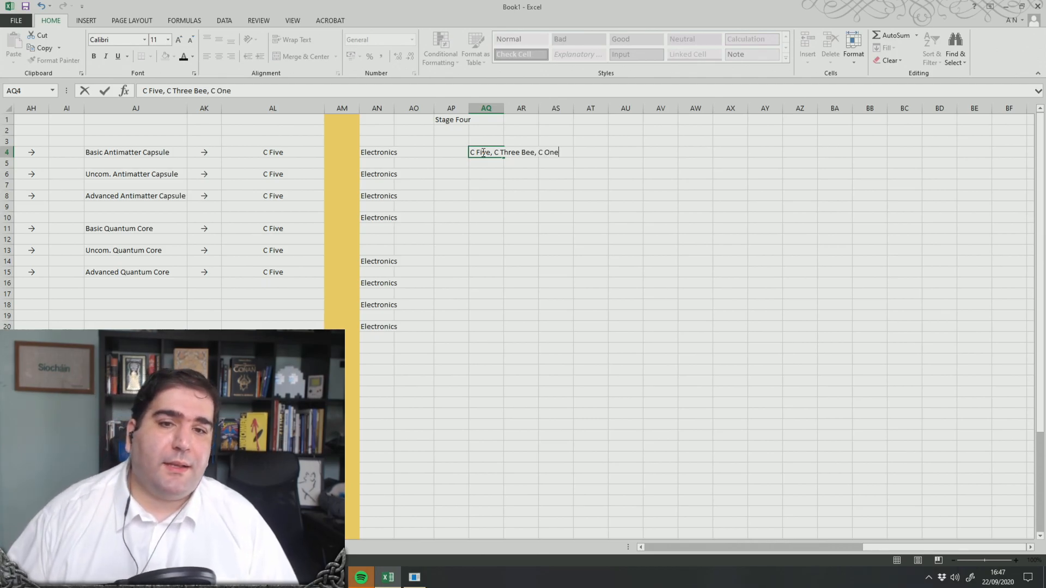
left_click(560, 219)
left_click(510, 128)
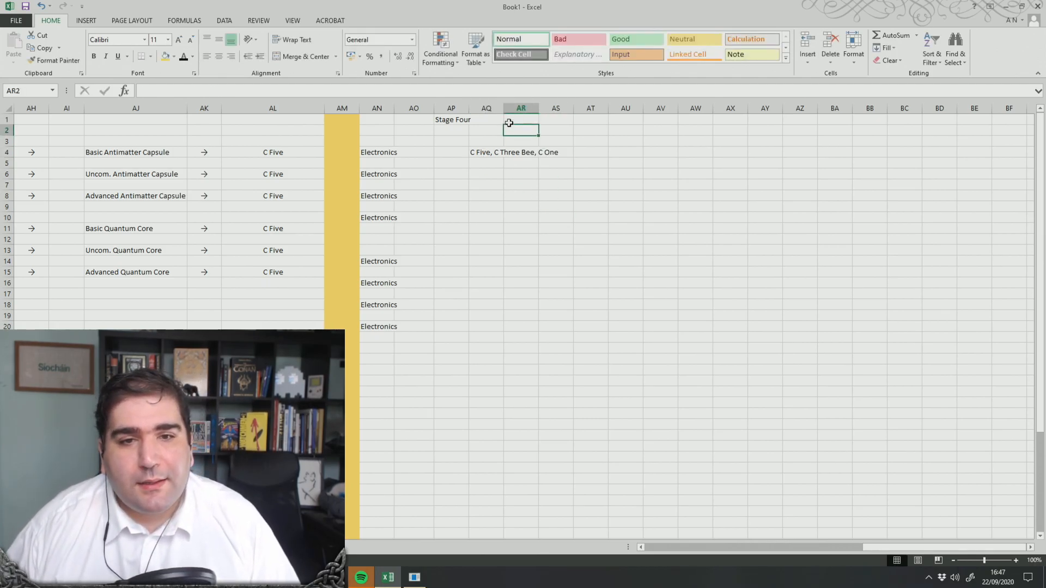
left_click_drag(504, 113, 565, 112)
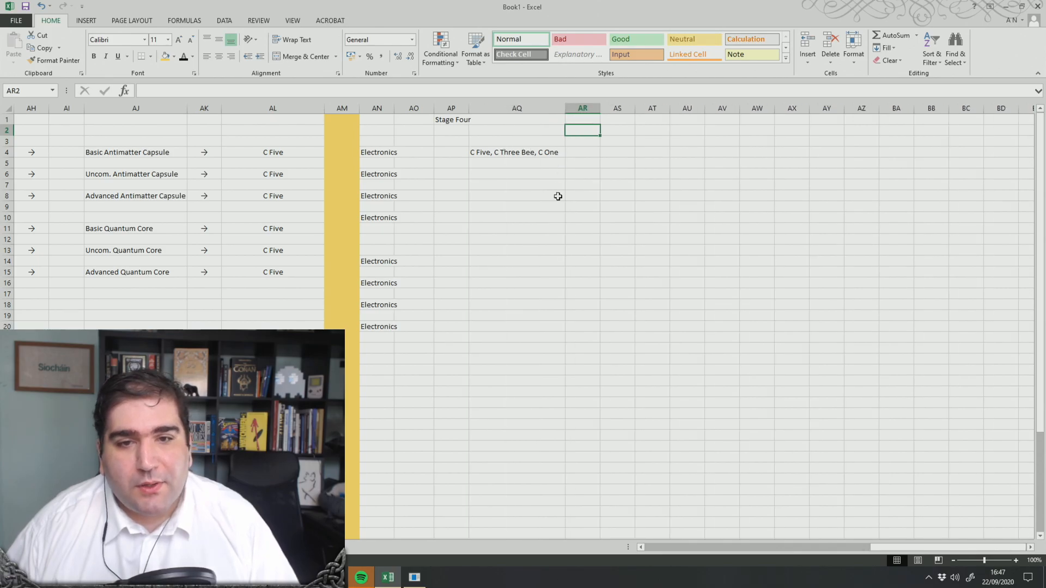
Copy the container list from AQ4 to the other upper Electronics rows in AQ6, AQ8 and AQ10
left_click(547, 227)
left_click(506, 154)
key("ctrl+c")
left_click(494, 174)
key("ctrl+v")
left_click(499, 197)
key("ctrl+v")
left_click(493, 216)
key("ctrl+v")
left_click(650, 272)
Widen column AR beside the Stage Four container lists
left_click(583, 154)
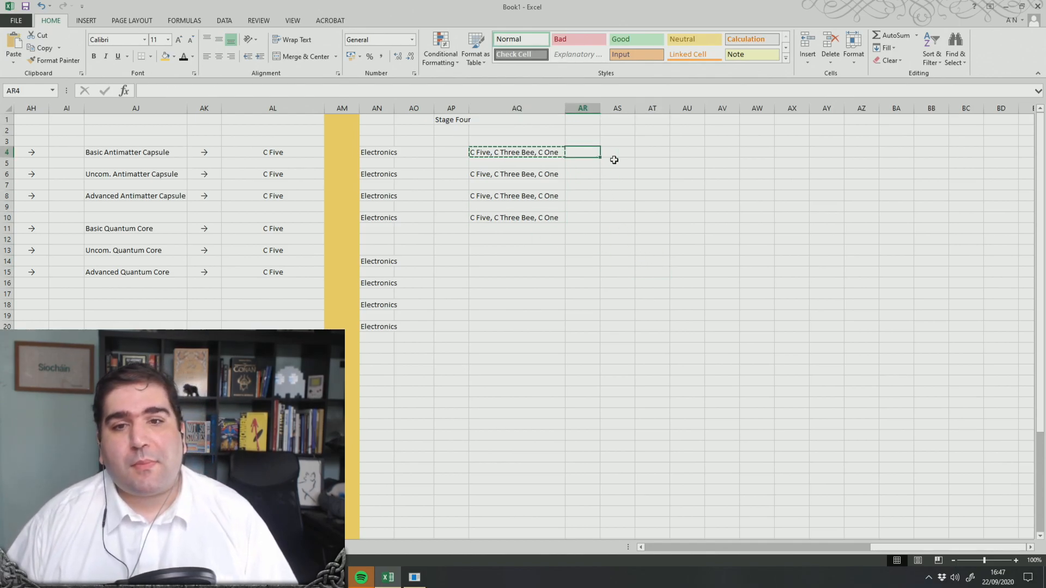
left_click_drag(595, 109, 620, 109)
left_click(639, 153)
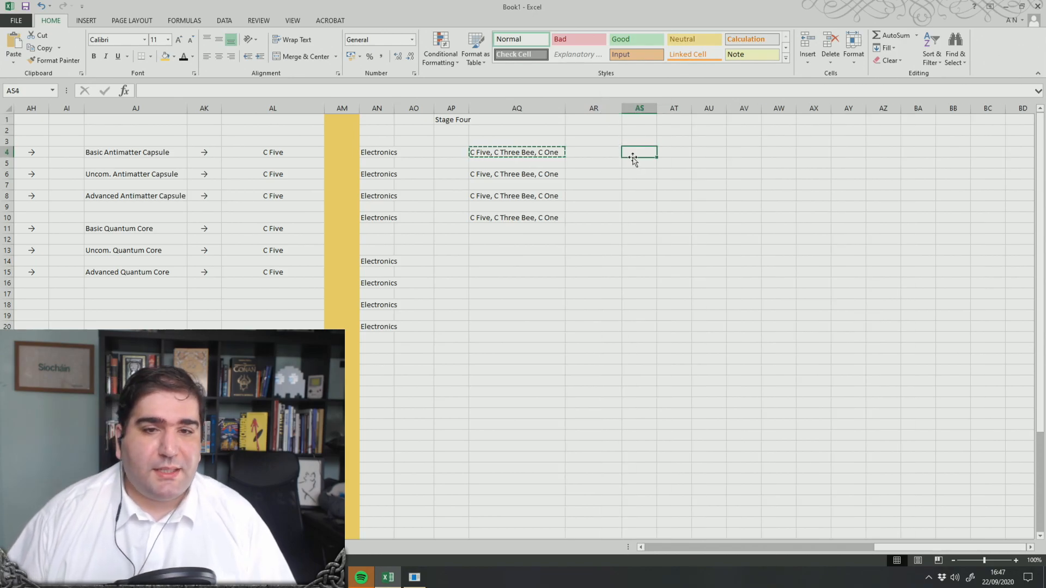
Check the core unit's ingredients in the game, enter Al-Fe, Cal-Cup, Cu-AG in AS4 of the Excel sheet, and widen column AS
key("alt+Tab")
scroll(396, 272, "up", 1)
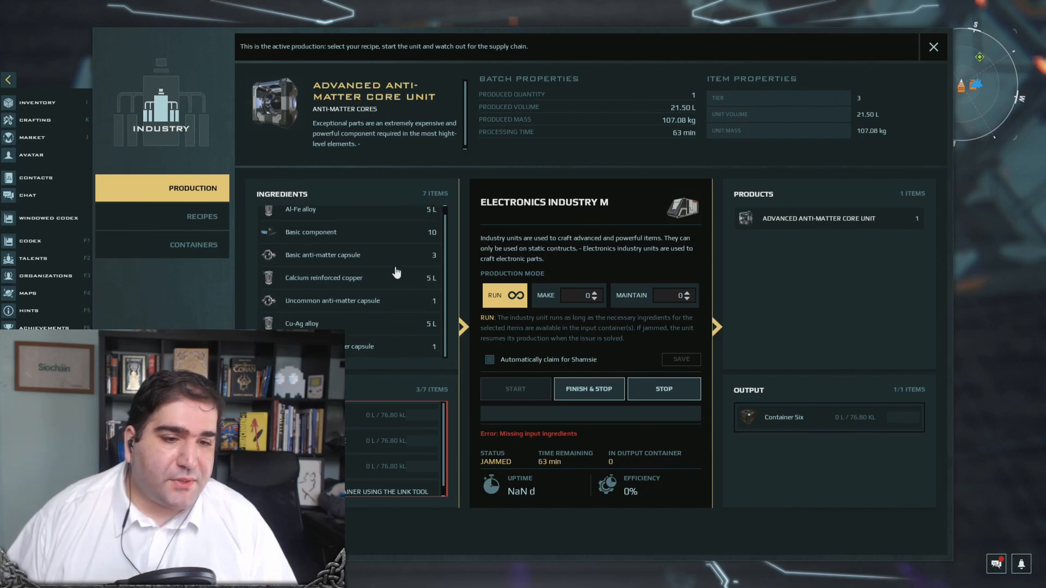
key("alt+Tab")
type("A")
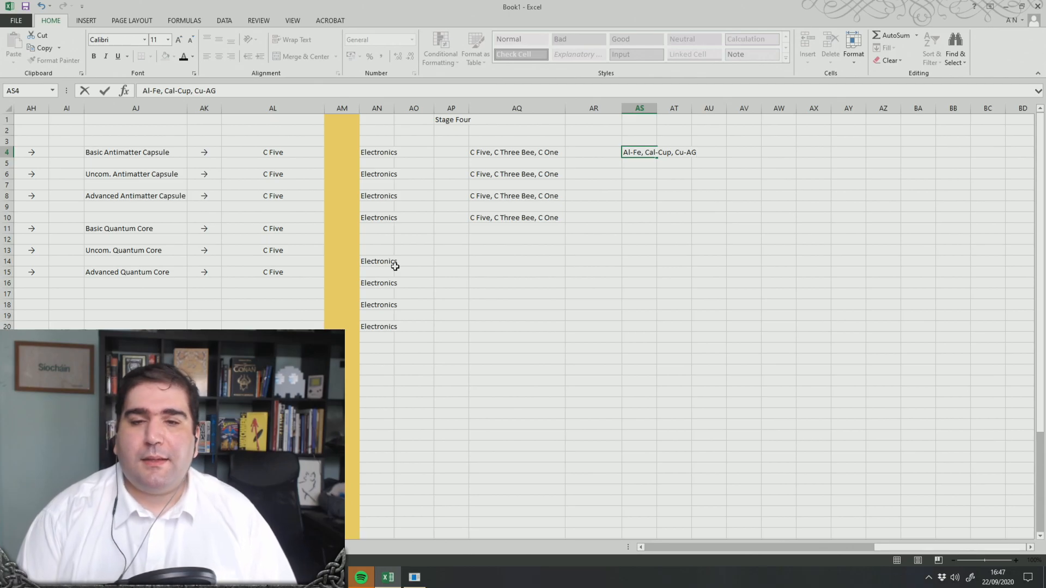
left_click(668, 218)
left_click_drag(657, 108, 805, 111)
Recheck the recipe in the game and append Basic Uncom. Adv. Antimatter Capsule, Basic Component to the ingredients in AS4
left_click(736, 153)
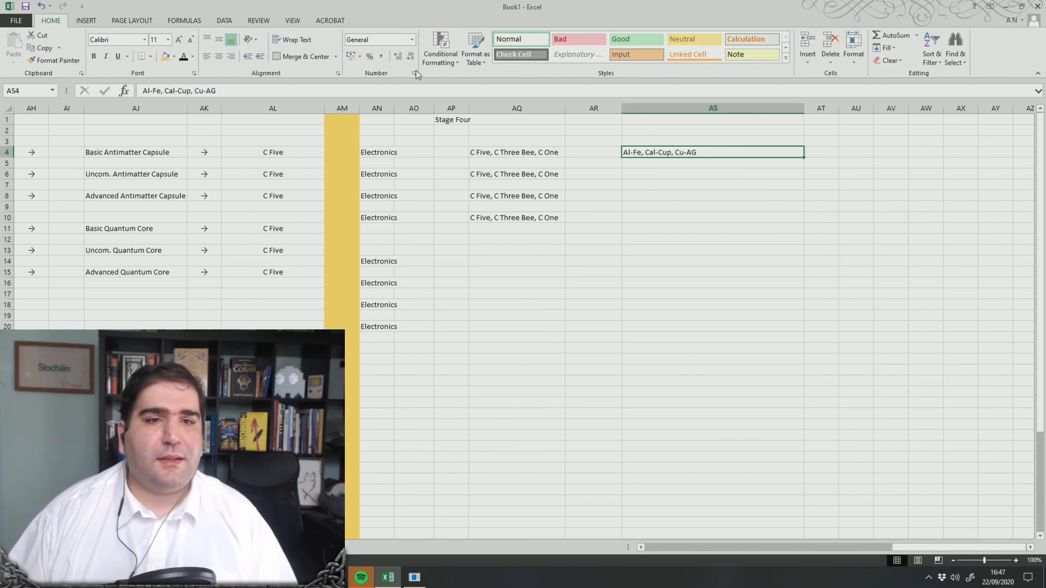
left_click(392, 90)
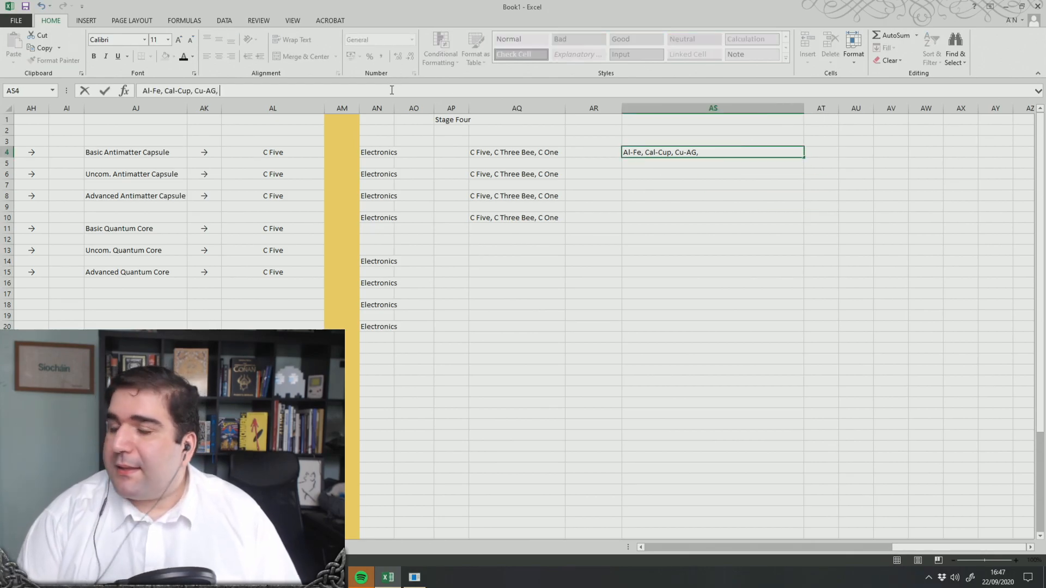
key("alt+Tab")
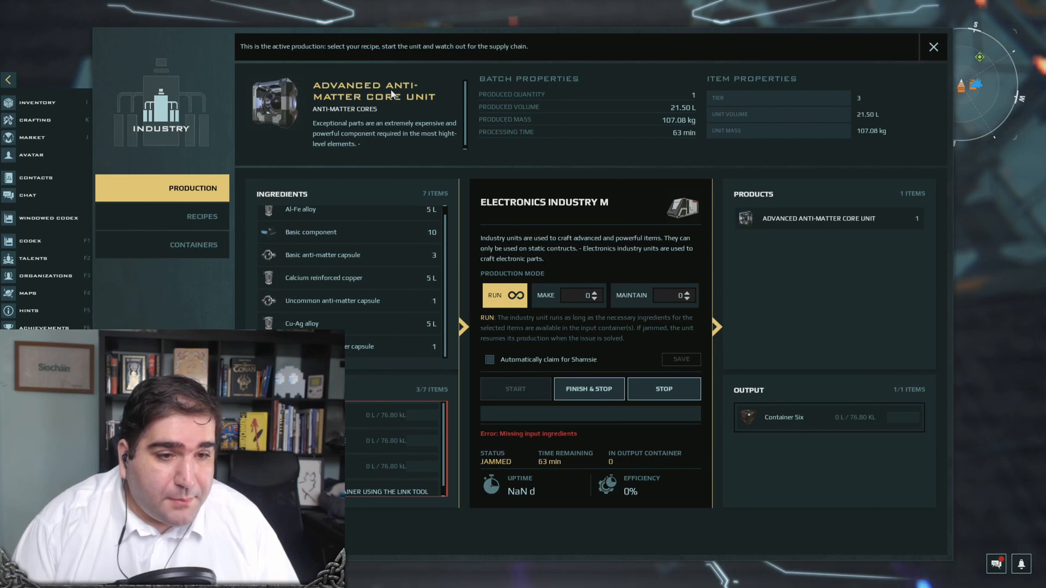
key("alt+Tab")
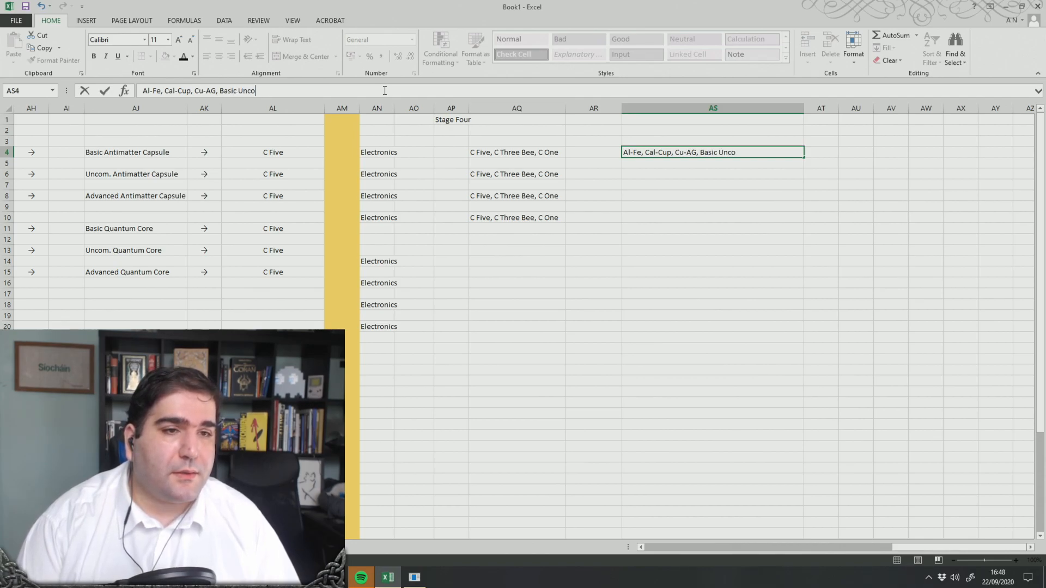
type("Antimatter Ca")
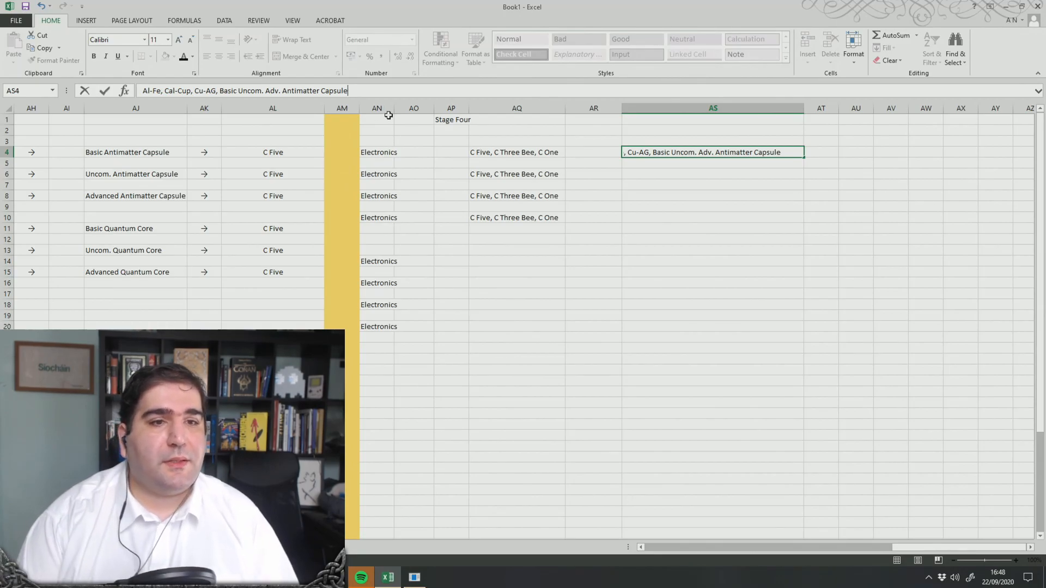
type("psule, Basic Component")
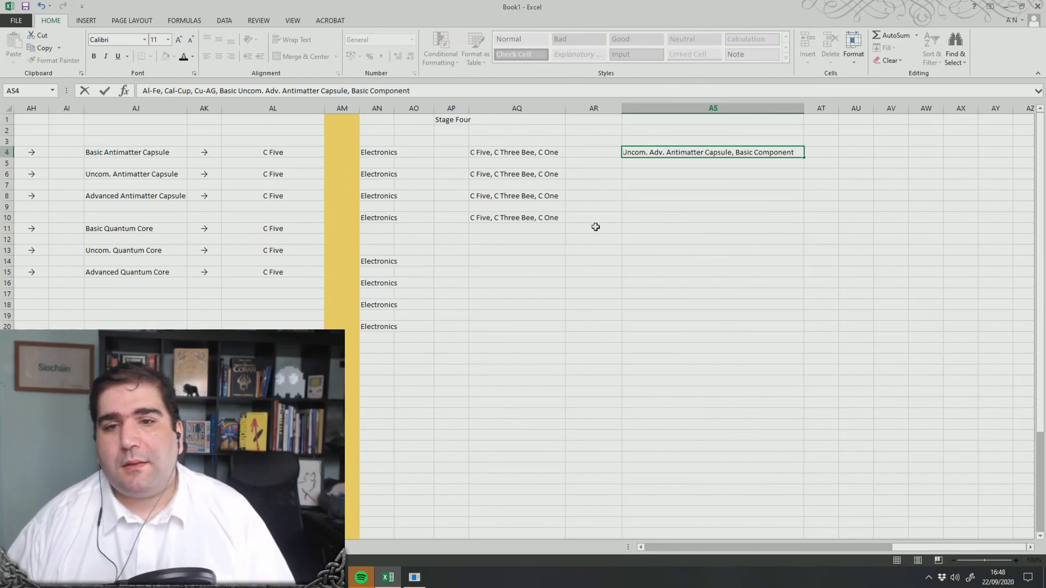
left_click(668, 240)
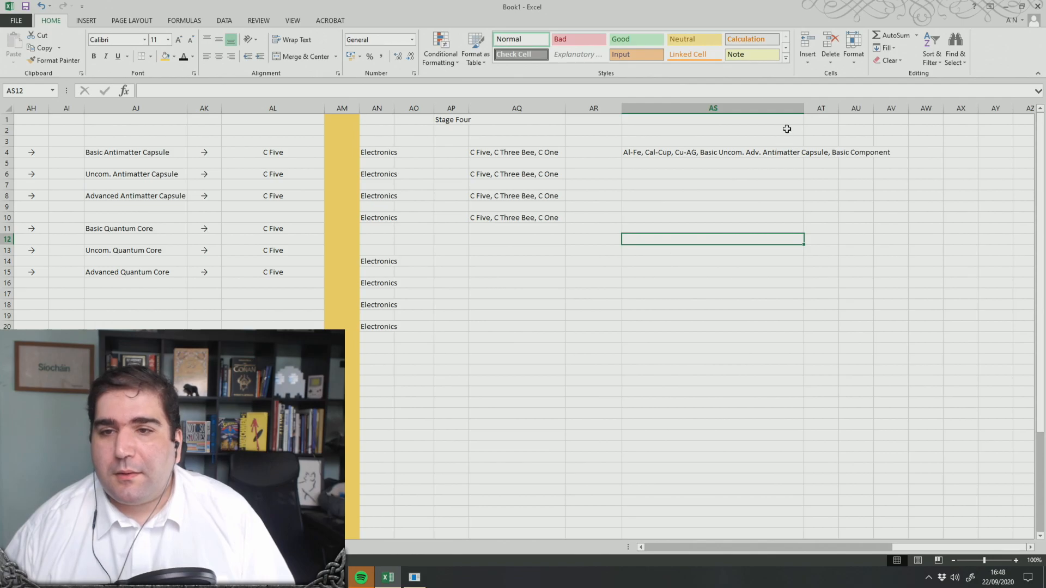
Widen column AS to fit the ingredient list and copy AS4 to AS6, AS8 and AS10
left_click_drag(804, 111, 894, 121)
left_click(646, 156)
key("ctrl+c")
left_click(656, 176)
key("ctrl+v")
left_click(641, 196)
key("ctrl+v")
left_click(639, 217)
key("ctrl+v")
left_click(679, 272)
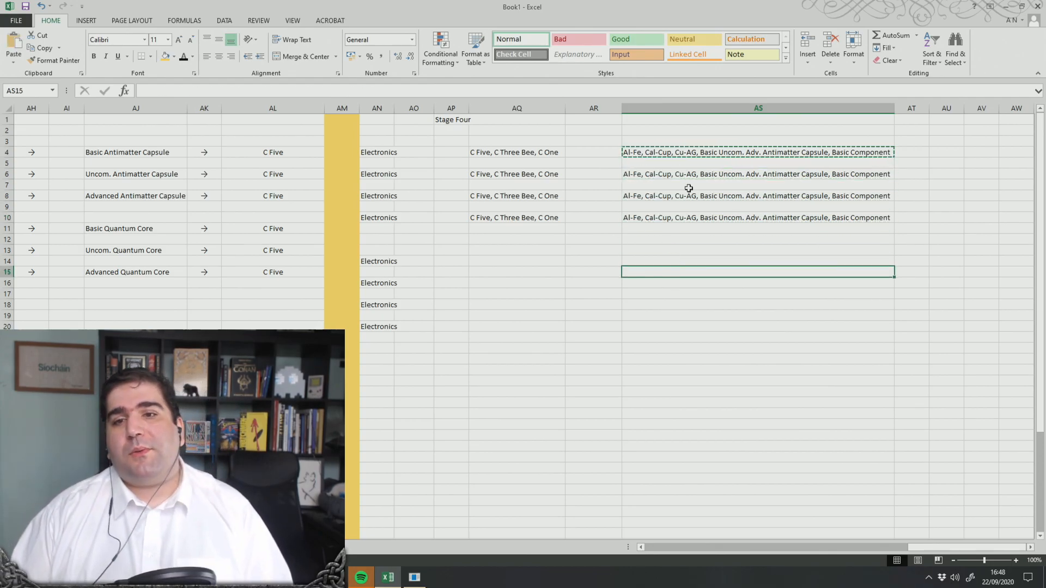
Glance at the game's recipe, and copy the arrows in AK4:AK8 of the Excel sheet to AR4:AR8 and AT4:AT8
key("alt+Tab")
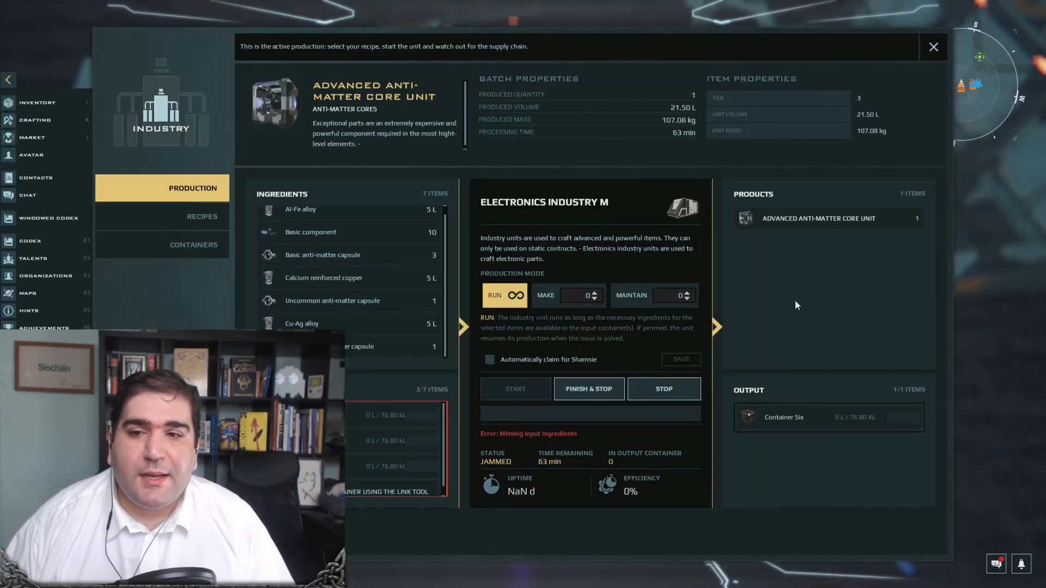
key("alt+Tab")
left_click_drag(204, 154, 211, 197)
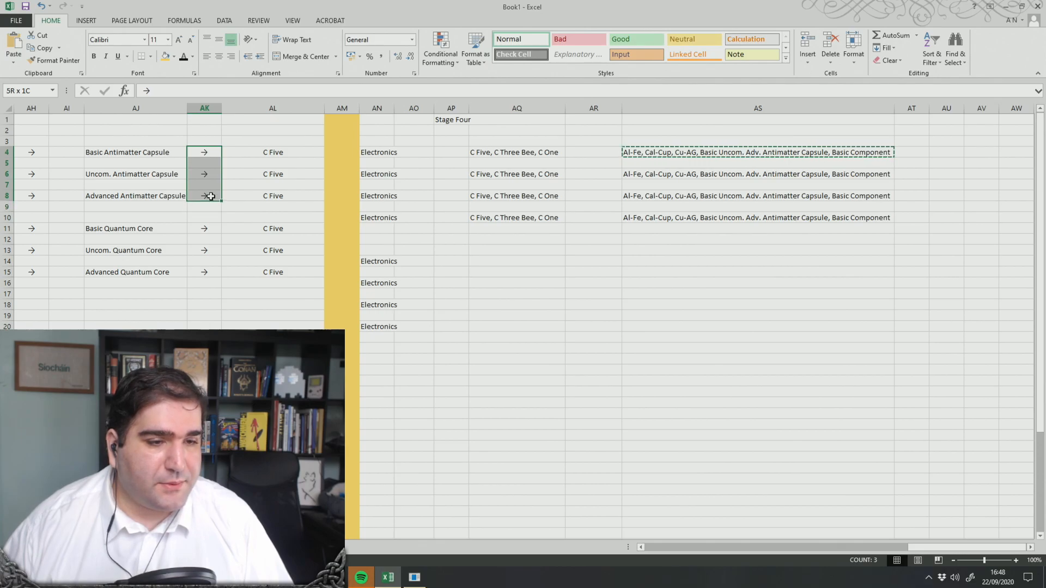
key("ctrl+c")
left_click(605, 154)
key("ctrl+v")
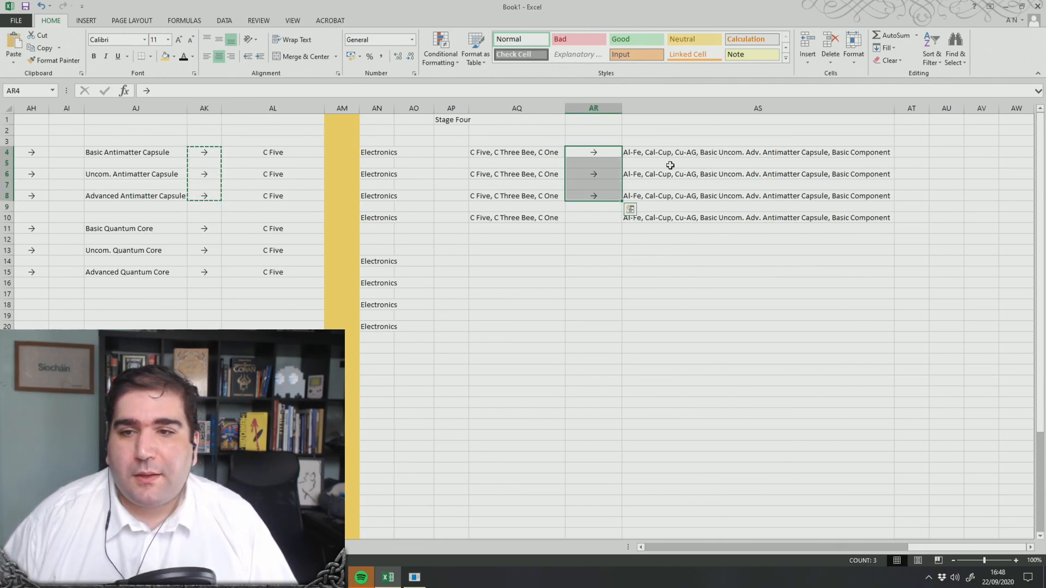
left_click(920, 153)
key("ctrl+v")
left_click(691, 271)
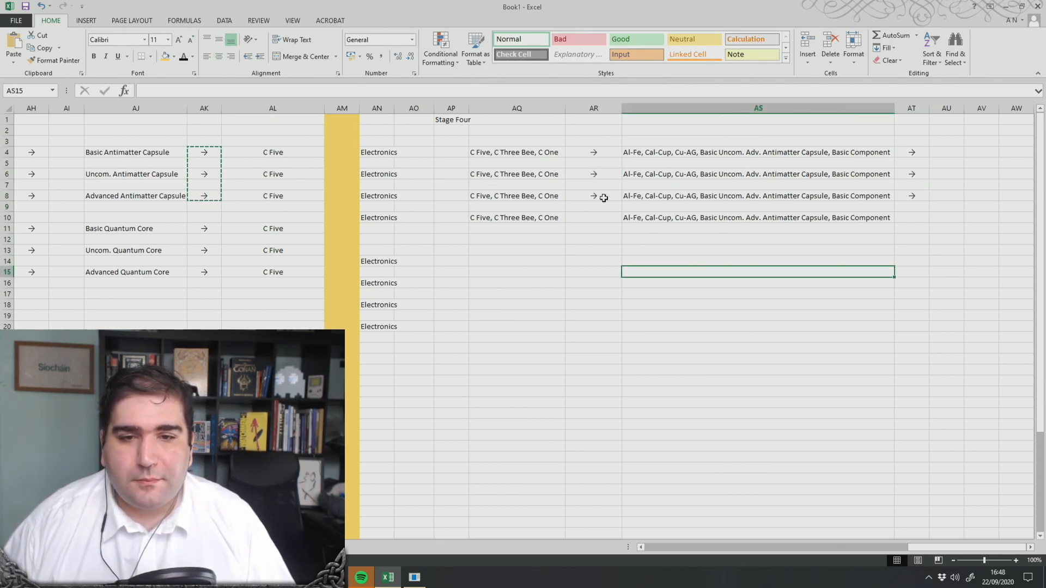
Copy the arrow from AR8 to AR10 and AT10 to complete the fourth Electronics row
left_click(604, 198)
key("ctrl+c")
left_click(603, 217)
key("ctrl+v")
left_click(917, 217)
key("ctrl+v")
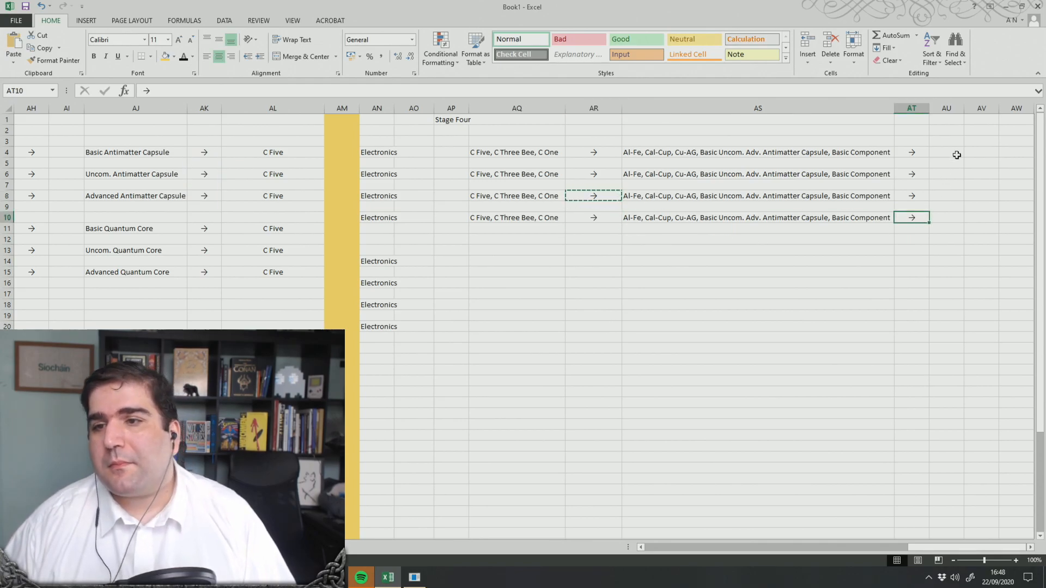
Widen column AU and enter Advanced Antimatter Core Unit as the product in AU4
left_click(953, 154)
left_click_drag(929, 112, 995, 112)
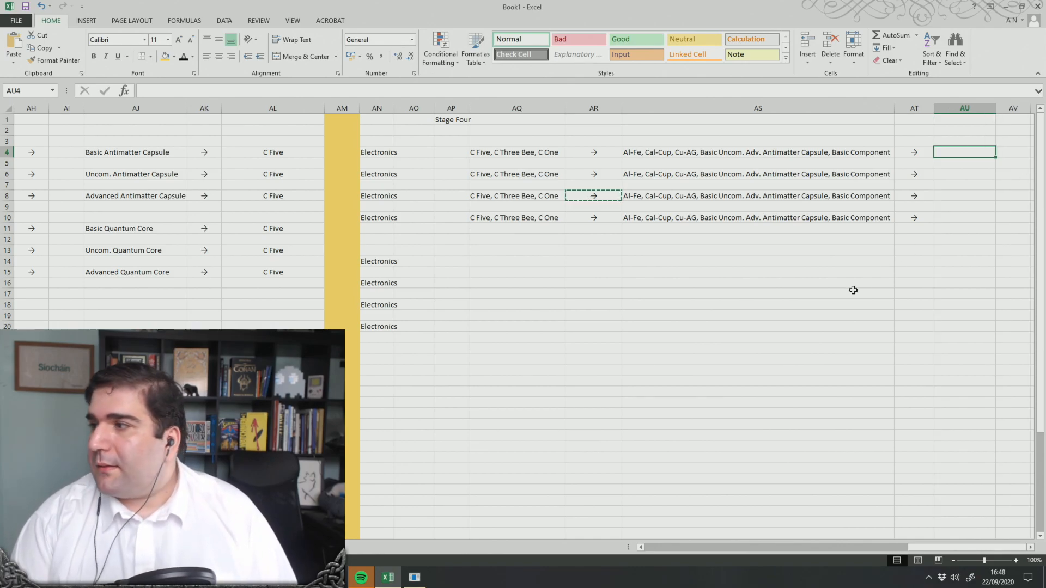
type("Adva")
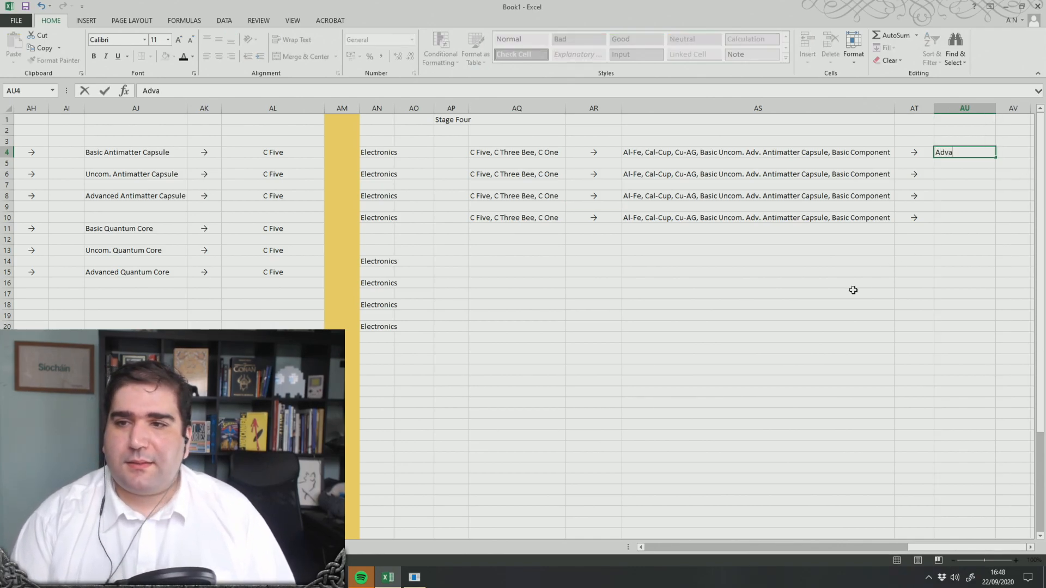
type("nced Antimatter Core Un")
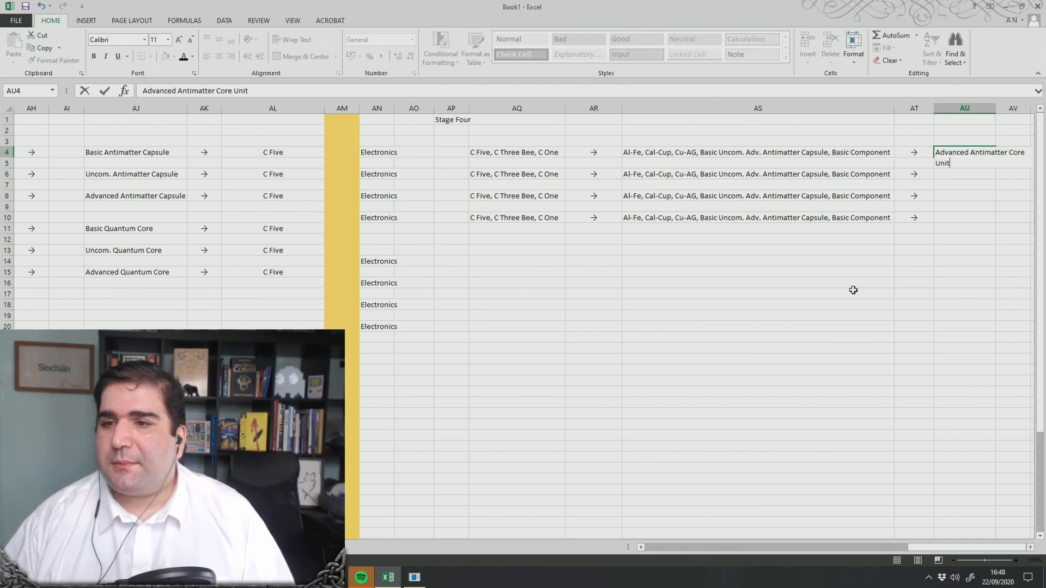
type("it")
left_click(952, 334)
right_click(1028, 118)
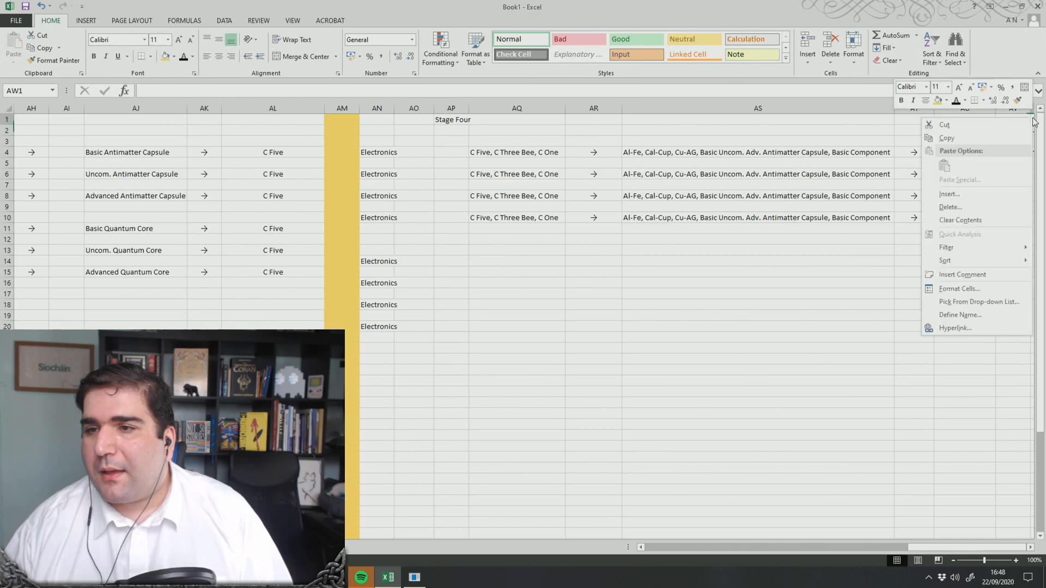
left_click(960, 194)
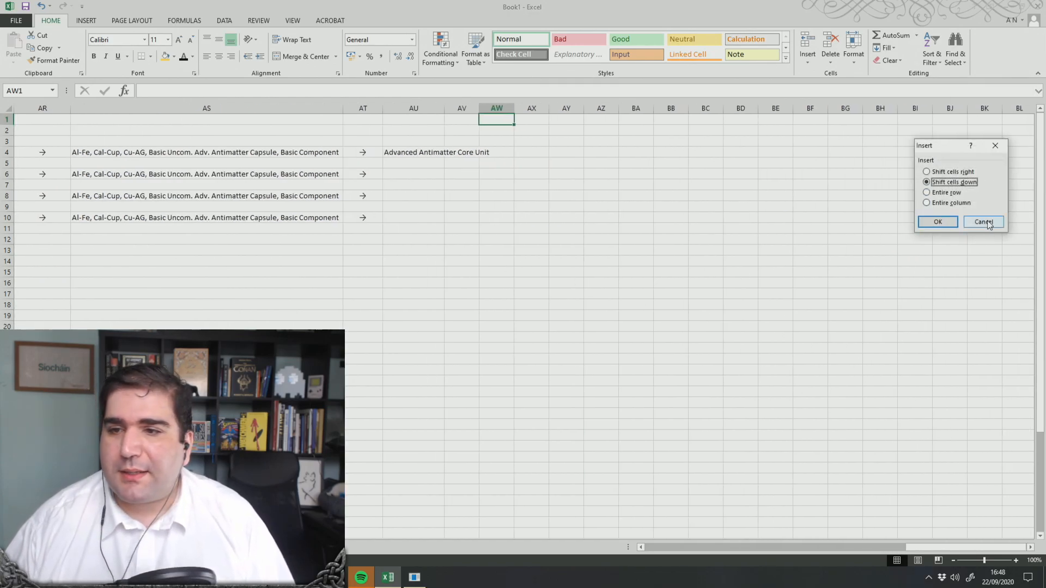
left_click(986, 221)
left_click(600, 270)
Widen column AU to fit the product name and copy AU4 to AU6, AU8 and AU10
left_click_drag(445, 106, 495, 108)
left_click(420, 151)
key("ctrl+c")
left_click(411, 175)
key("ctrl+v")
left_click(405, 196)
key("ctrl+v")
left_click(423, 221)
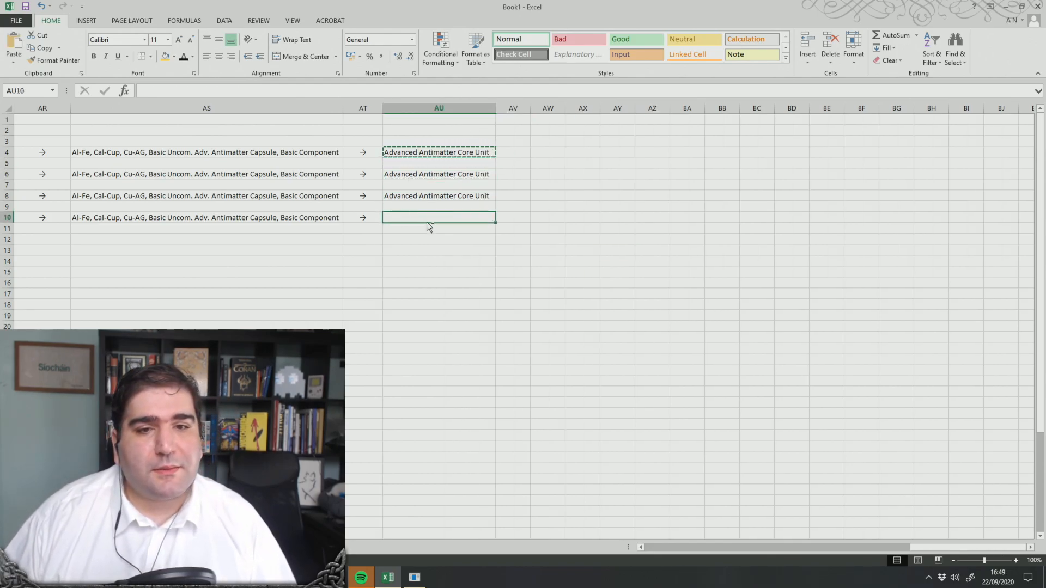
key("ctrl+v")
Copy the four arrows in AT4:AT10 to AV4:AV10 beside the product names
left_click_drag(362, 154, 364, 219)
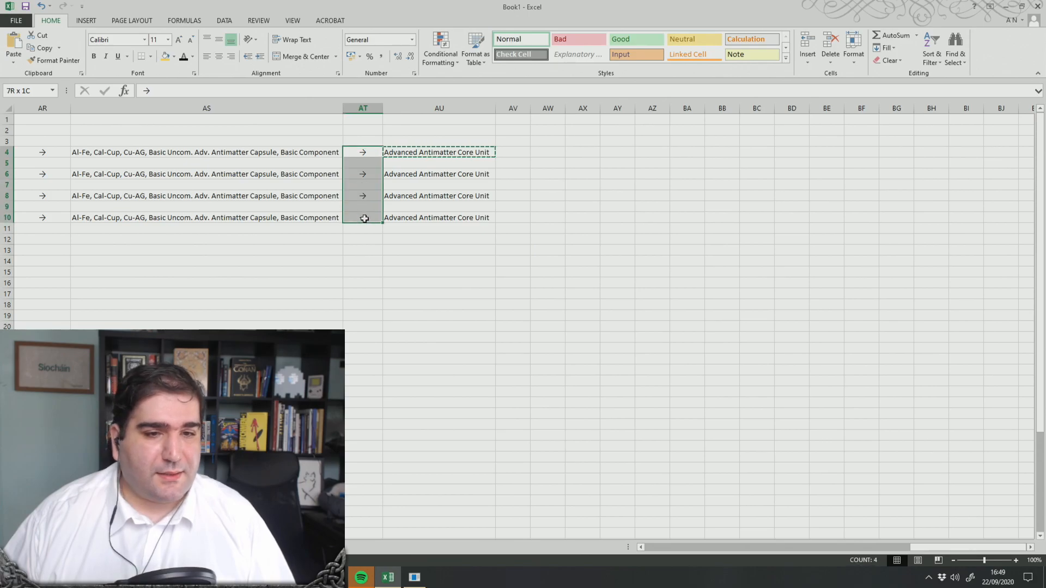
key("ctrl+c")
left_click(512, 152)
key("ctrl+v")
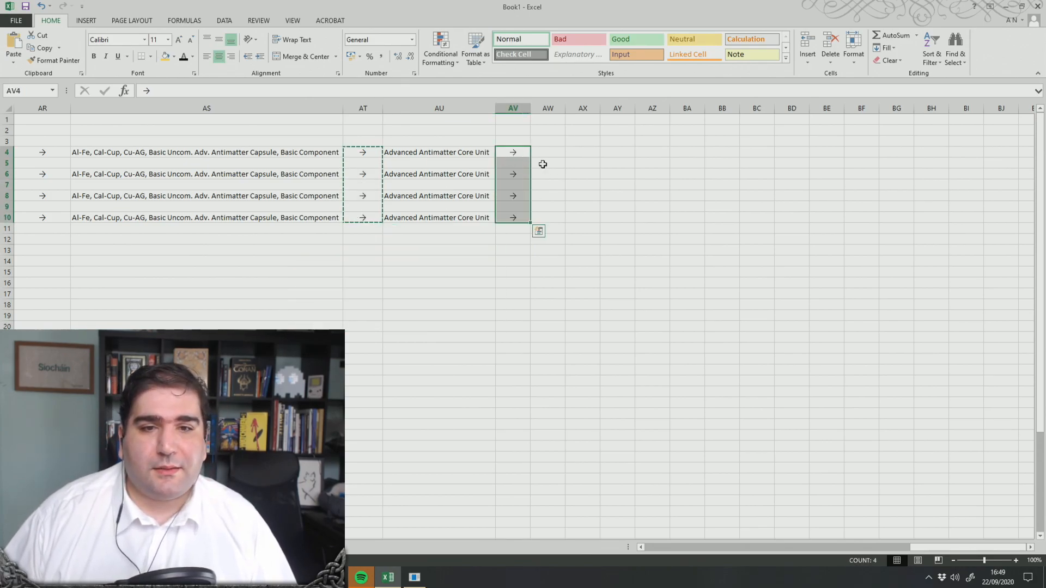
Check the core unit's output container in the game and the factory diagram, and enter C Six in AW4 of the Excel sheet
left_click(549, 154)
key("alt+Tab")
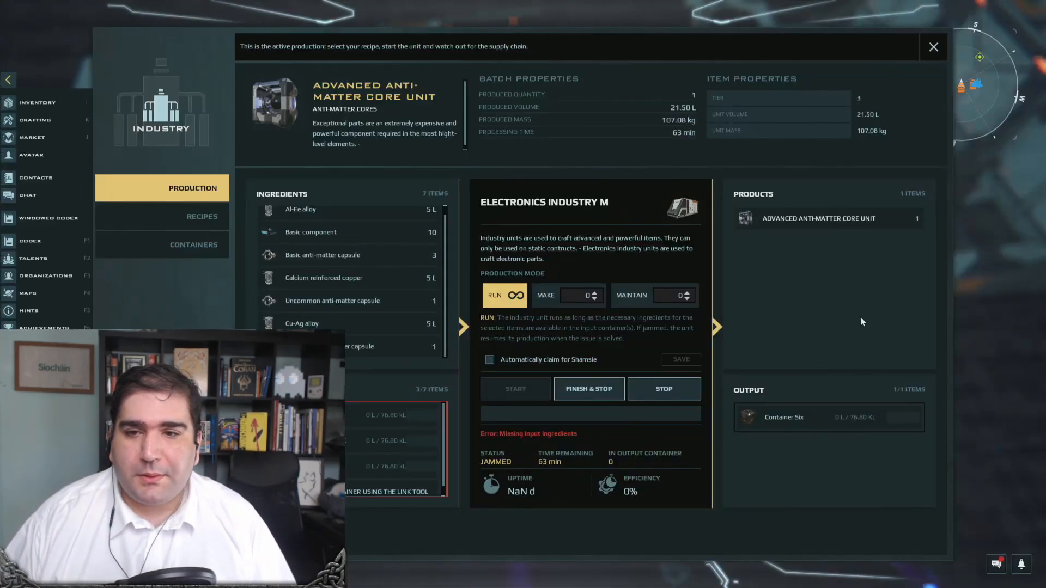
key("alt+Tab")
key("Tab")
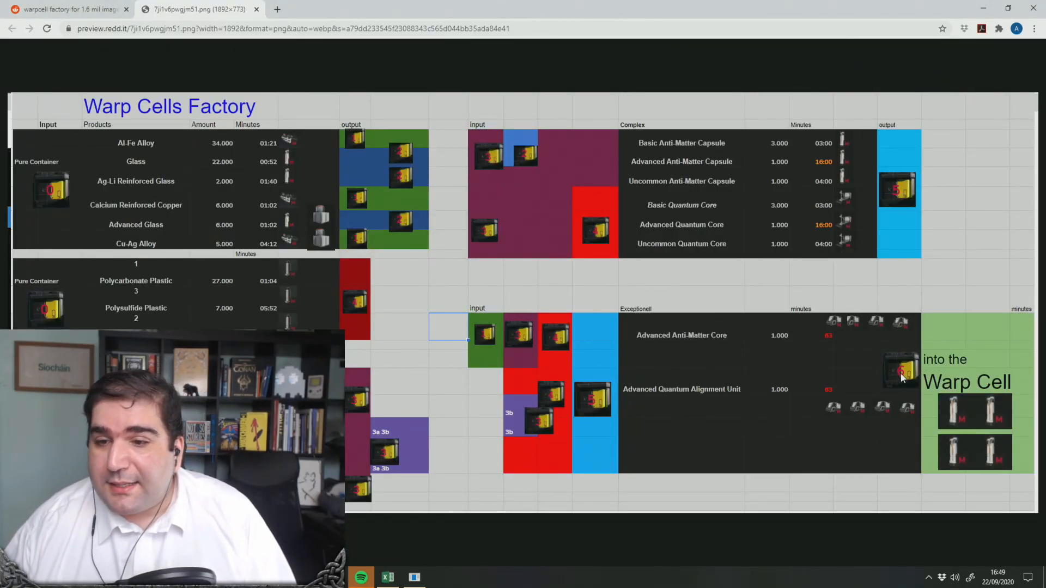
key("alt+Tab")
key("alt+Tab")
key("Tab")
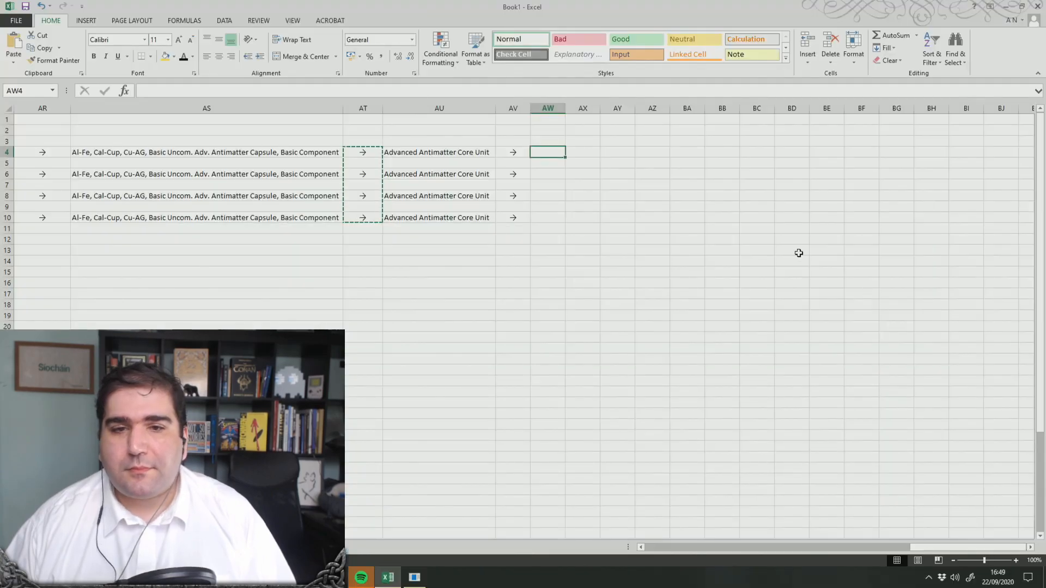
type("C Six")
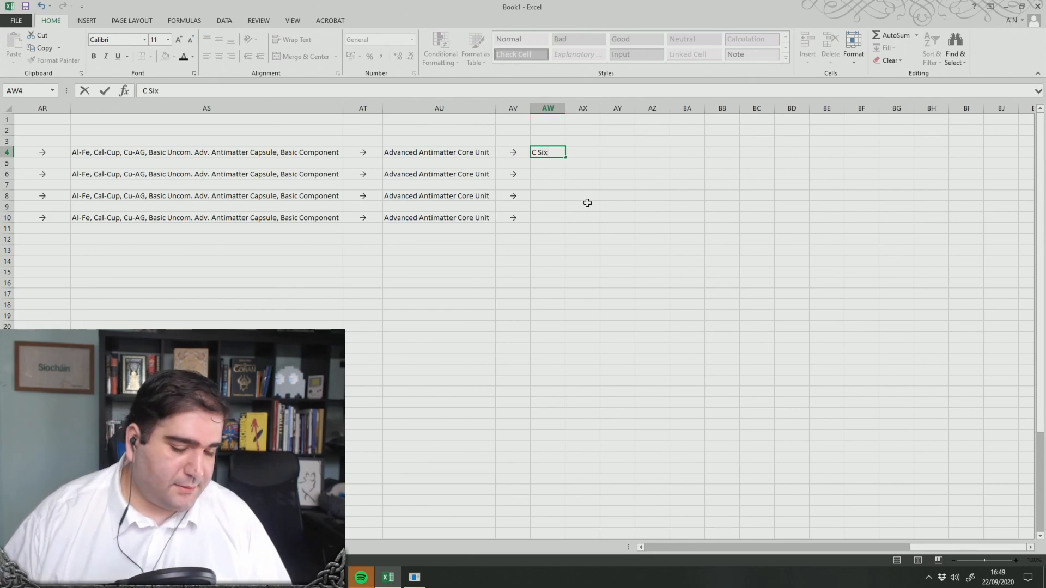
key("Return")
Copy the output container from AW4 to AW6, AW8 and AW10
left_click(543, 154)
key("ctrl+c")
left_click(546, 174)
key("ctrl+v")
left_click(548, 196)
key("ctrl+v")
left_click(548, 217)
key("ctrl+v")
left_click(618, 196)
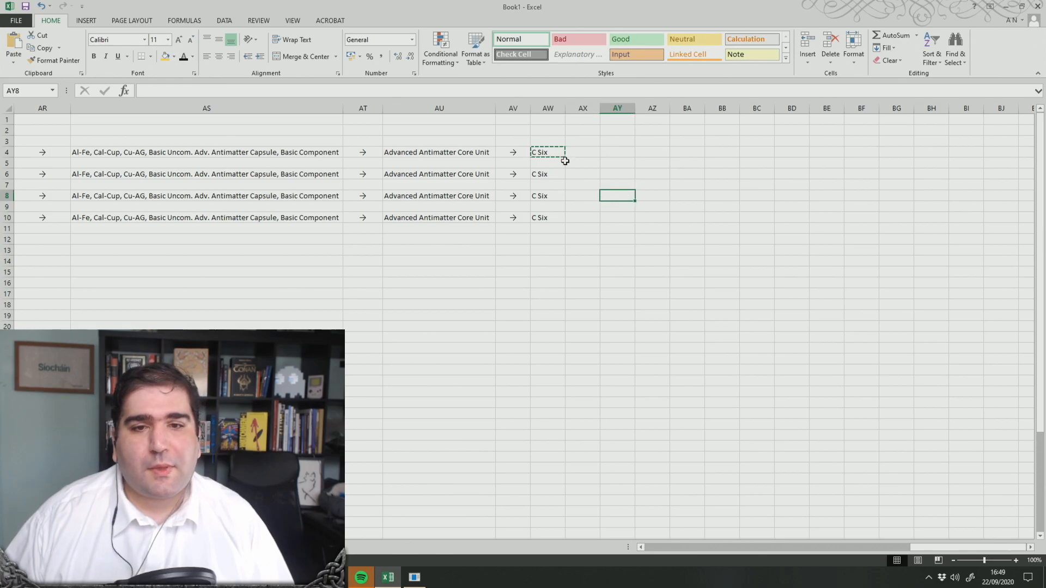
Center the contents of the upper Stage Four block, AN4:AW10, horizontally
left_click_drag(544, 149, 47, 215)
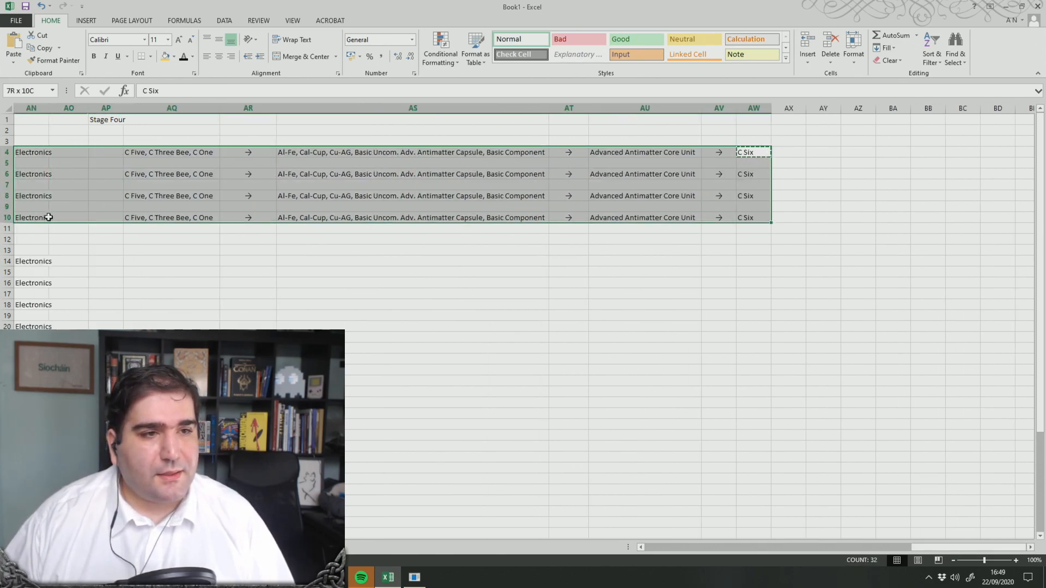
left_click(218, 56)
left_click(349, 315)
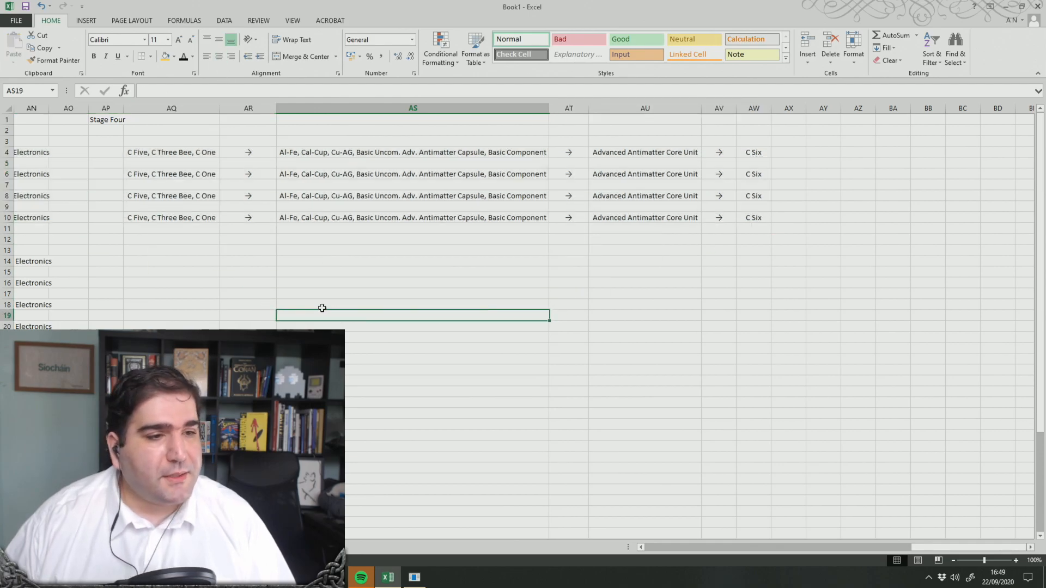
Check the Advanced Quantum Alignment Unit's input containers in the game and factory diagram, and enter C Three Bee in AQ14 of the Excel sheet
left_click(145, 258)
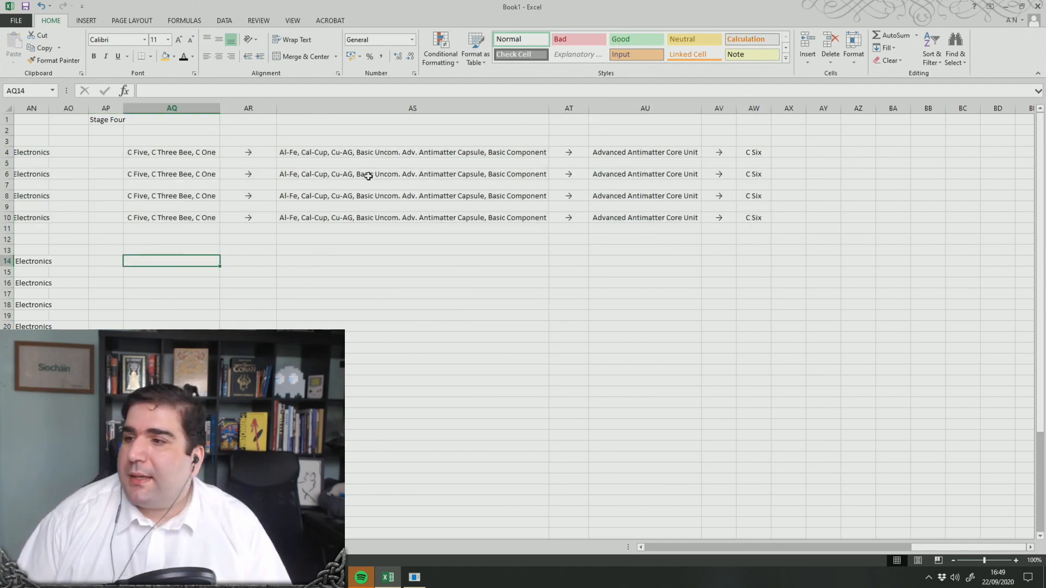
key("alt+Tab")
key("alt+Tab")
key("alt+Tab")
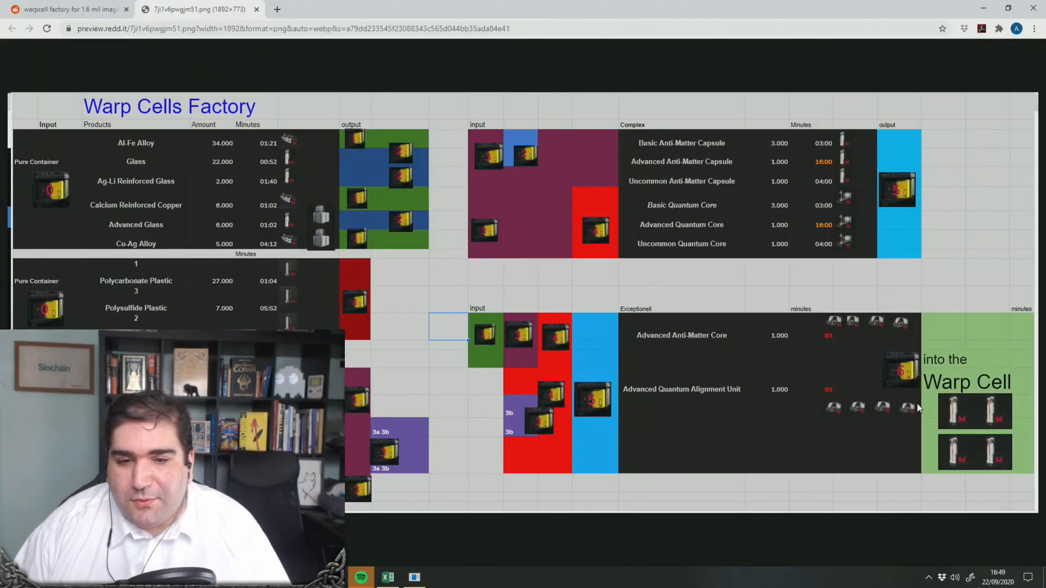
key("alt+Tab")
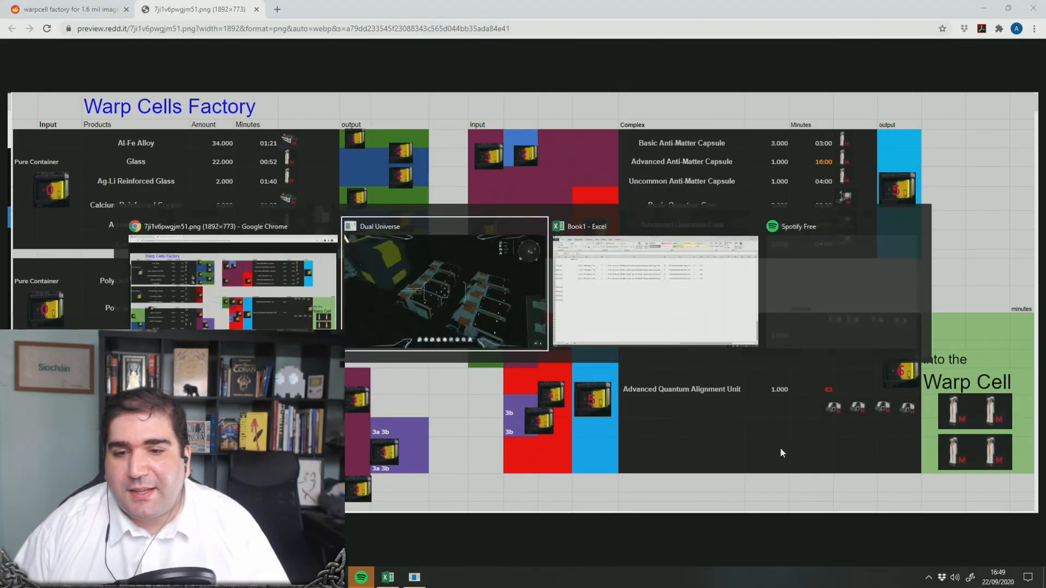
key("f")
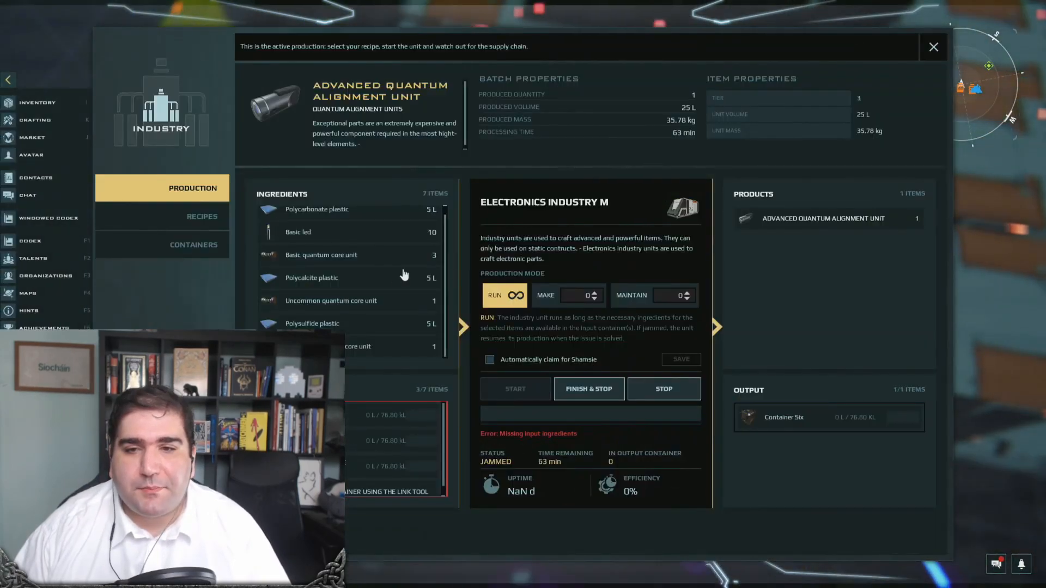
left_click(188, 248)
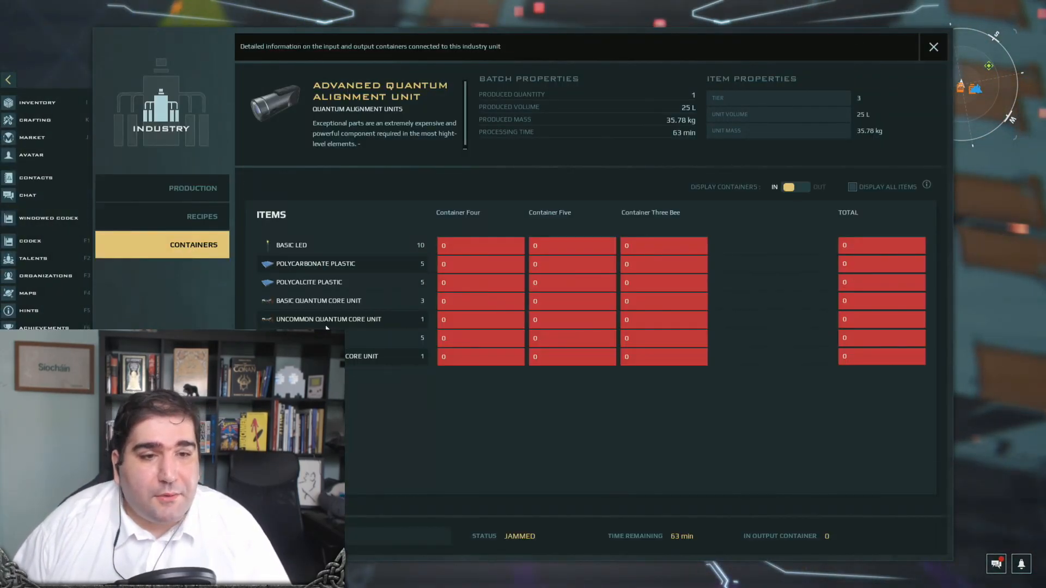
key("alt+Tab")
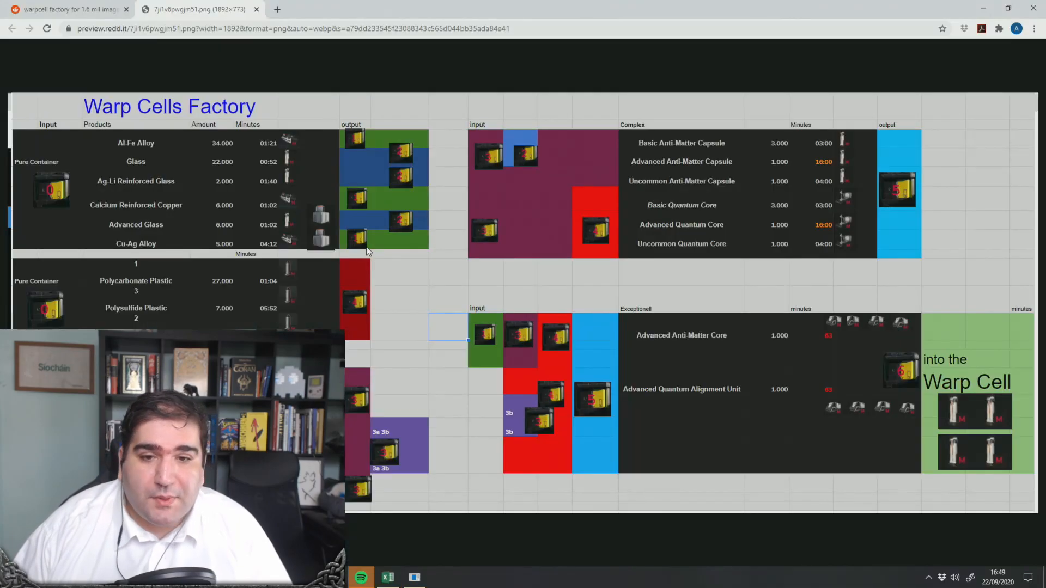
key("alt+Tab")
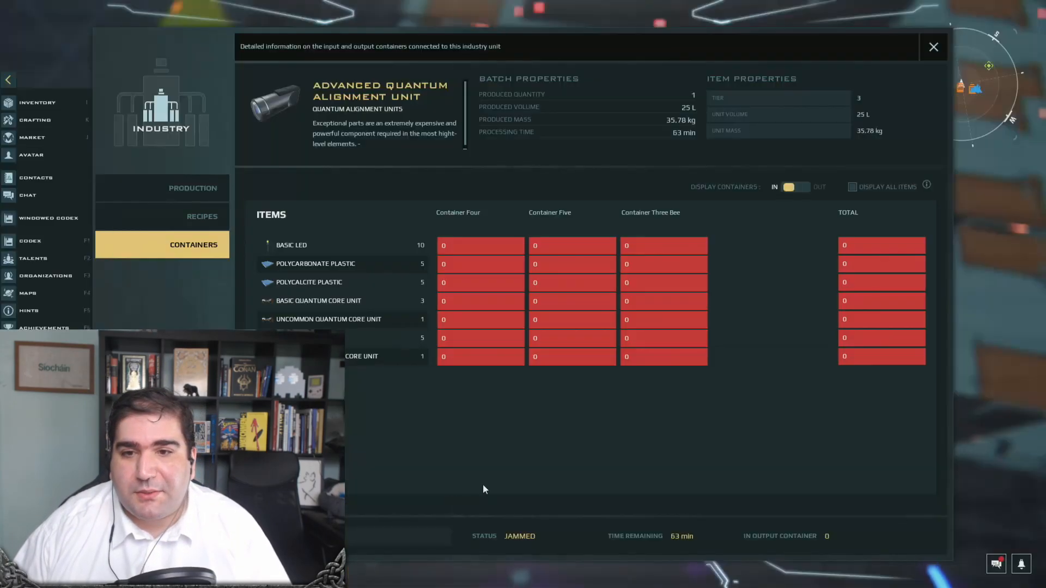
key("alt+Tab")
key("Tab")
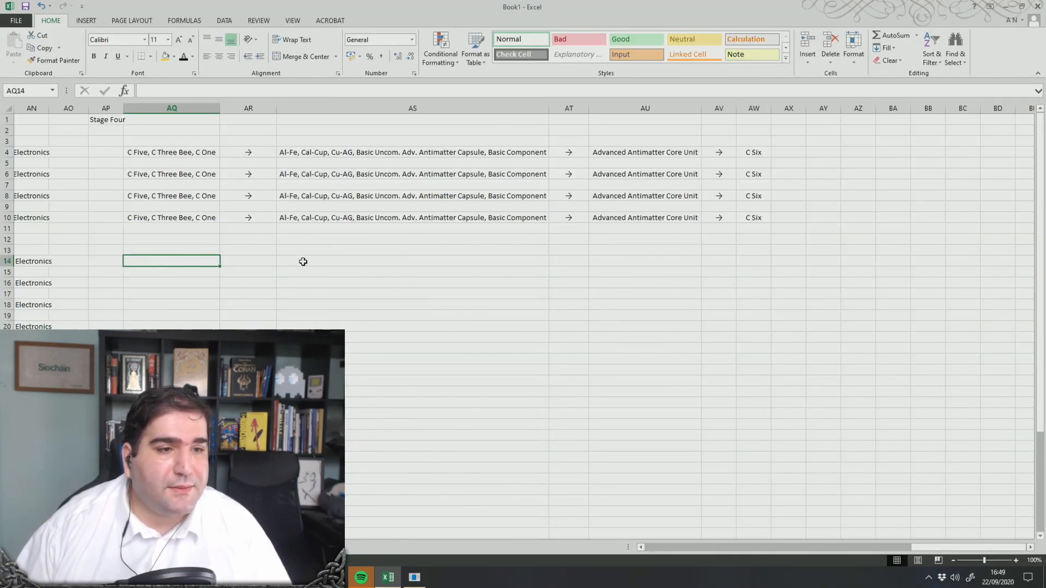
type("C Three Bee")
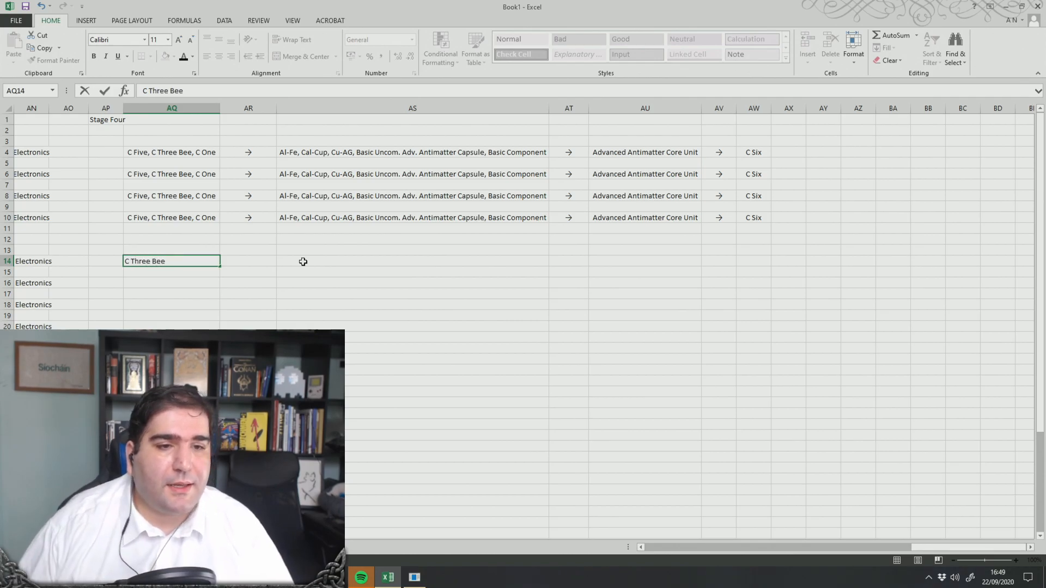
Enter Basic LED as an ingredient in AS14, rechecking the alignment unit's recipe items in the game
left_click(303, 261)
type("Basic LE")
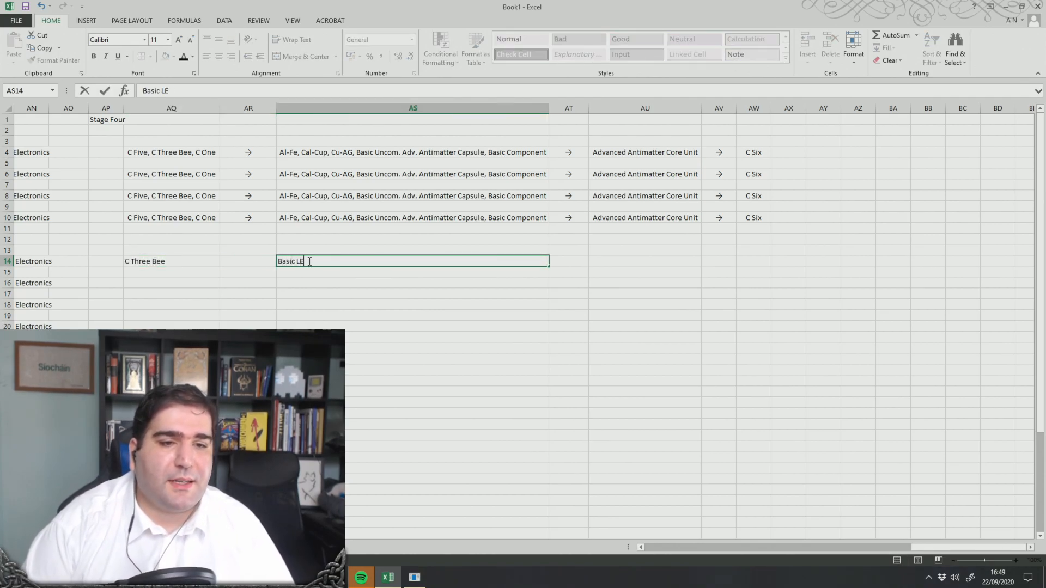
key("alt+Tab")
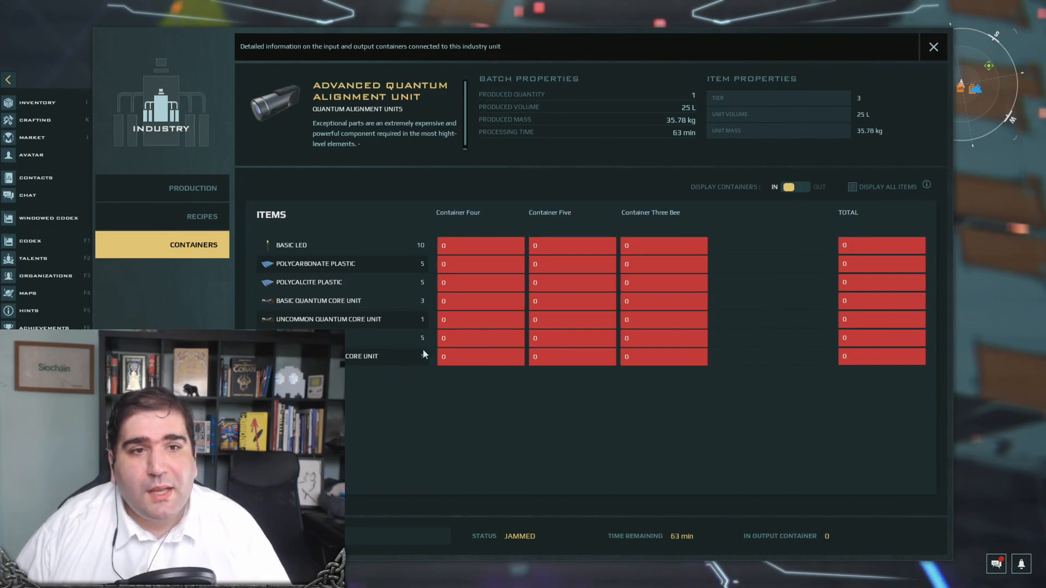
key("alt+Tab")
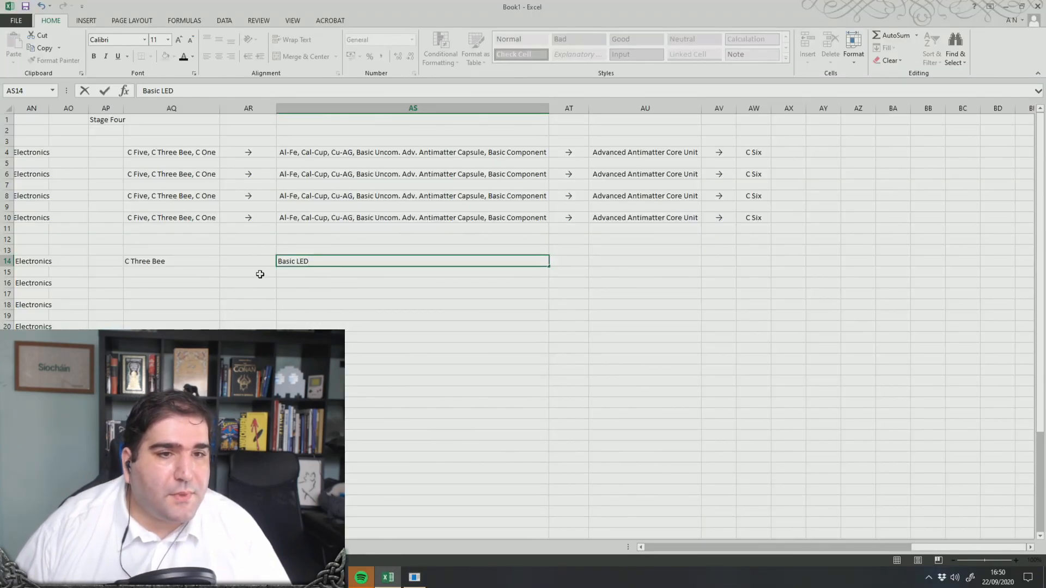
Add Poly Cal Carb Sulph after Basic LED in AS14, checking the alignment unit's plastics in the game's container list
left_click_drag(191, 267, 330, 275)
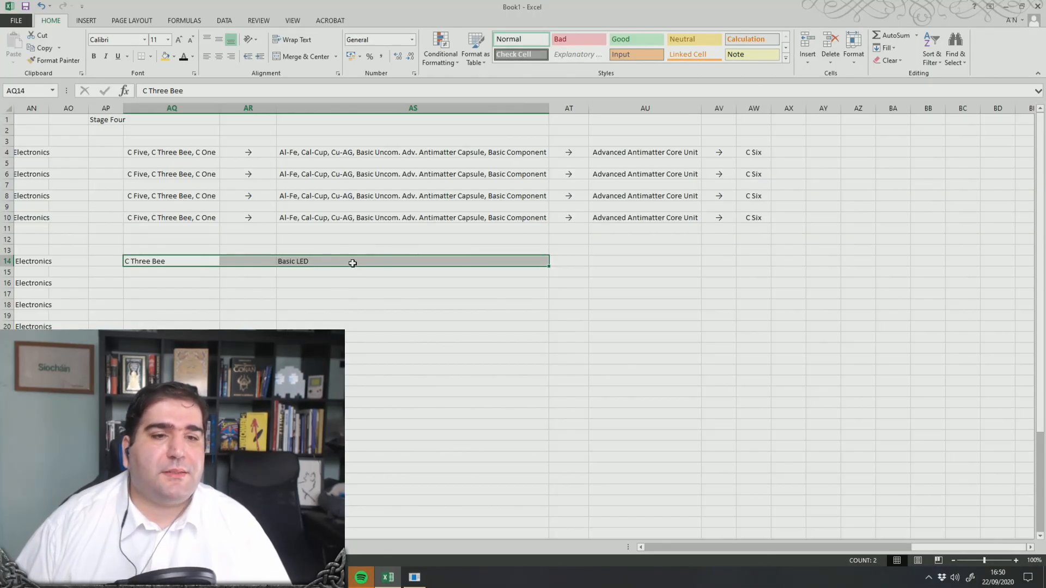
left_click(352, 263)
left_click(260, 94)
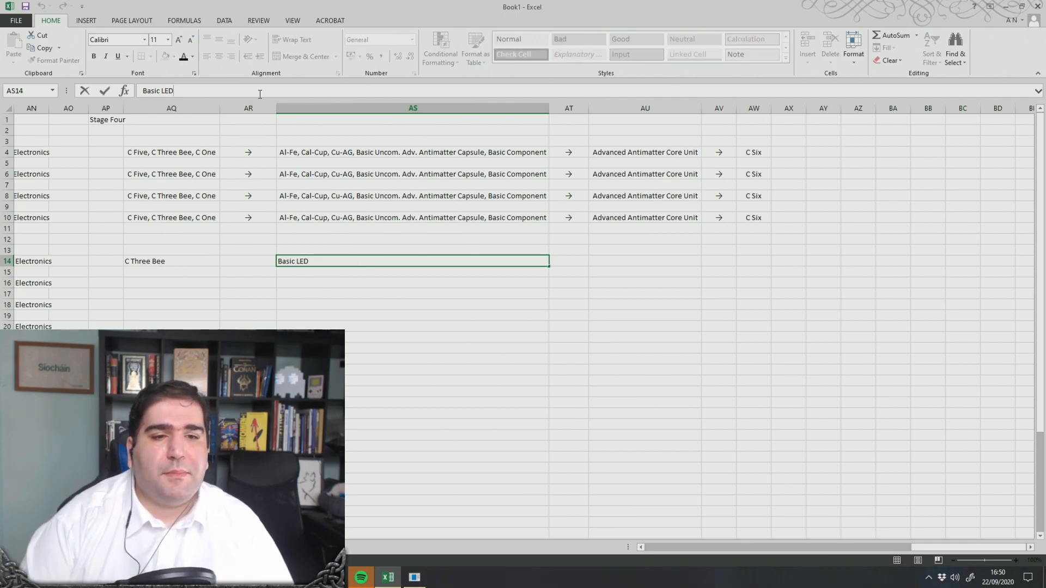
type(", Poly Cal Carb, S")
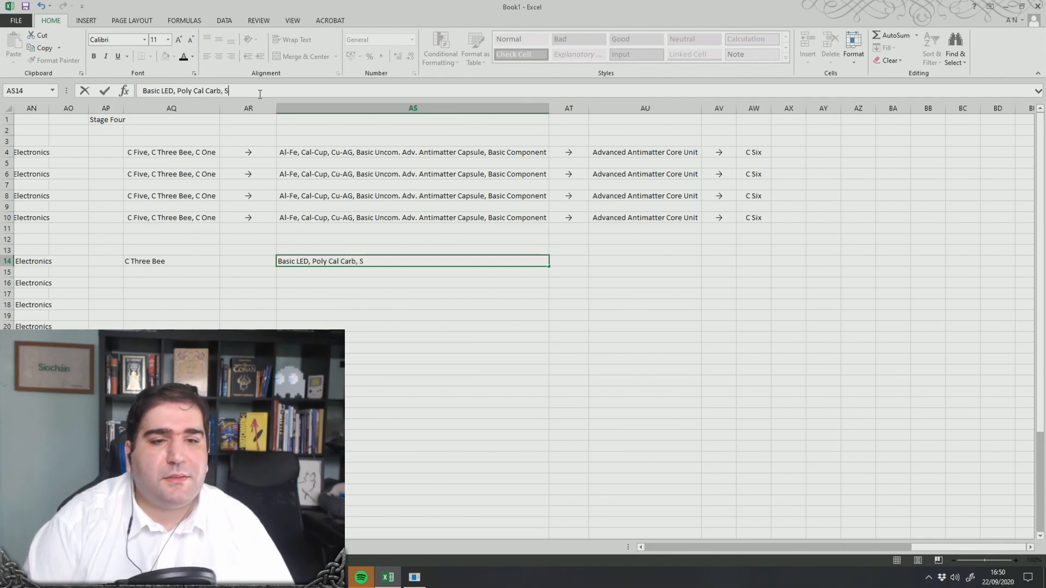
key("BackSpace")
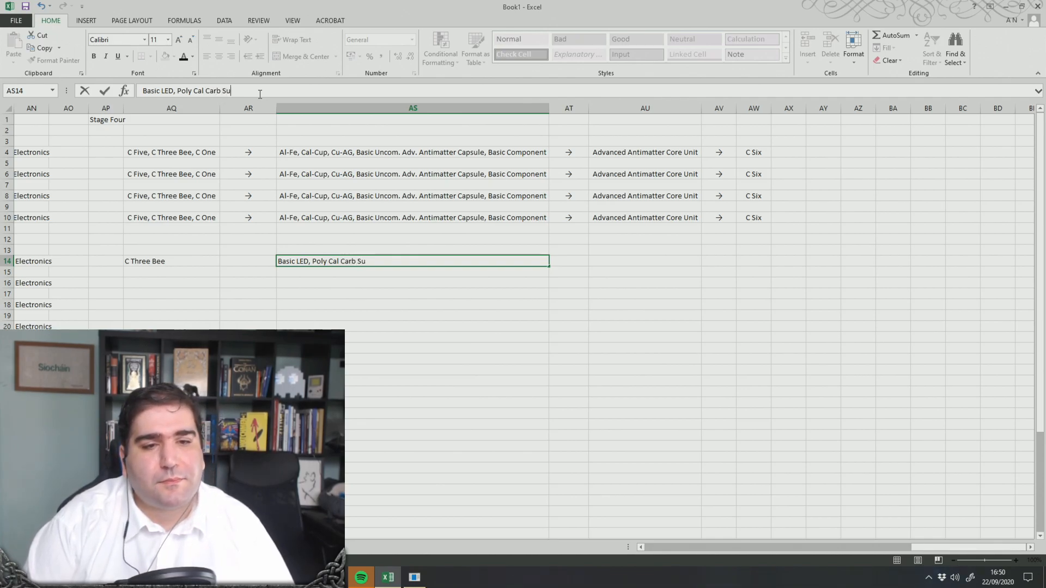
key("alt+Tab")
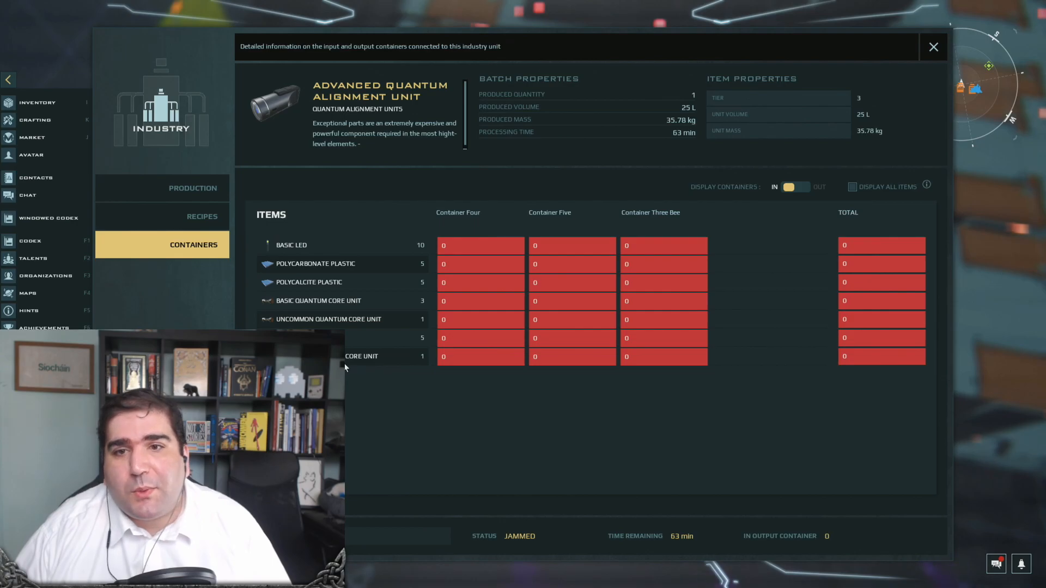
key("alt+Tab")
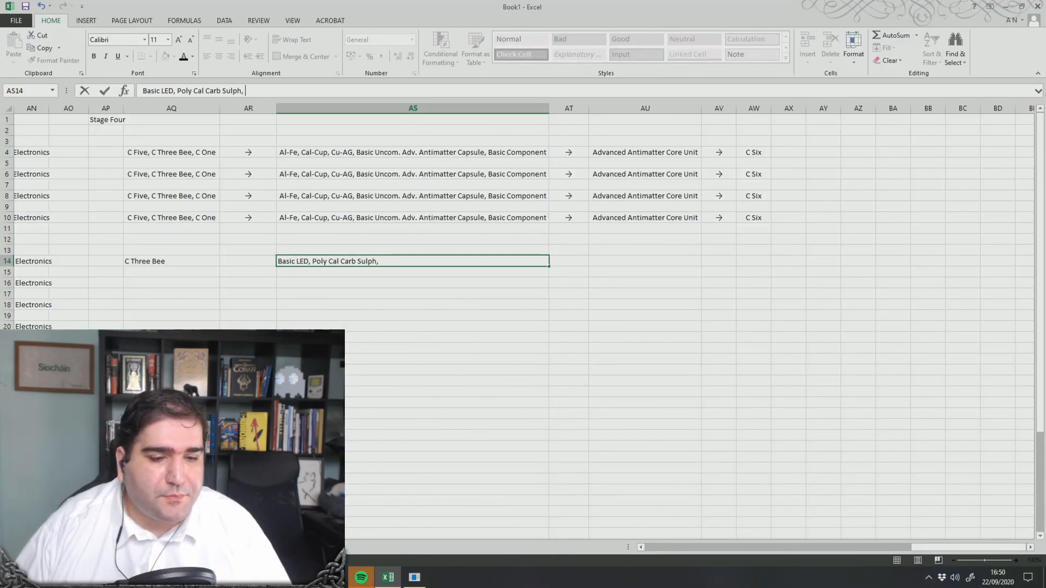
Complete the AS14 ingredients with Basic Uncom. Adv. Quantum Core Unit, consulting the Warp Cells Factory diagram
key("alt+Tab")
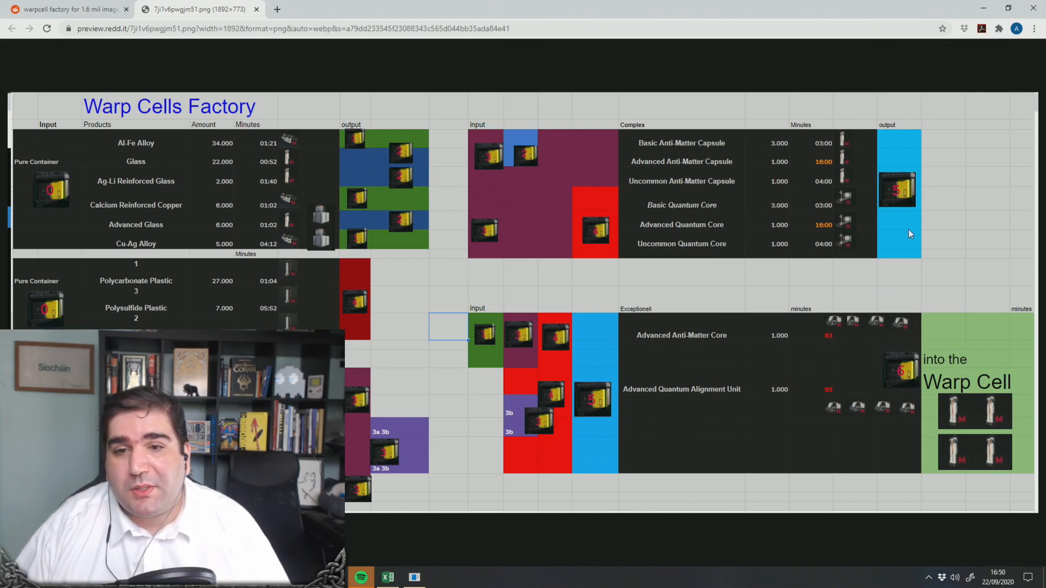
key("alt+Tab")
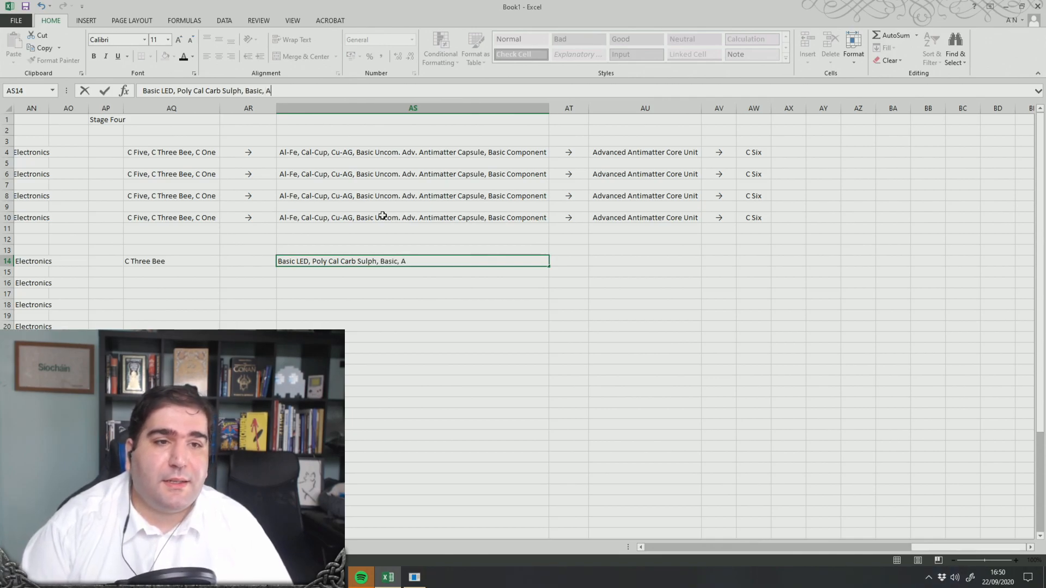
type("ncom.")
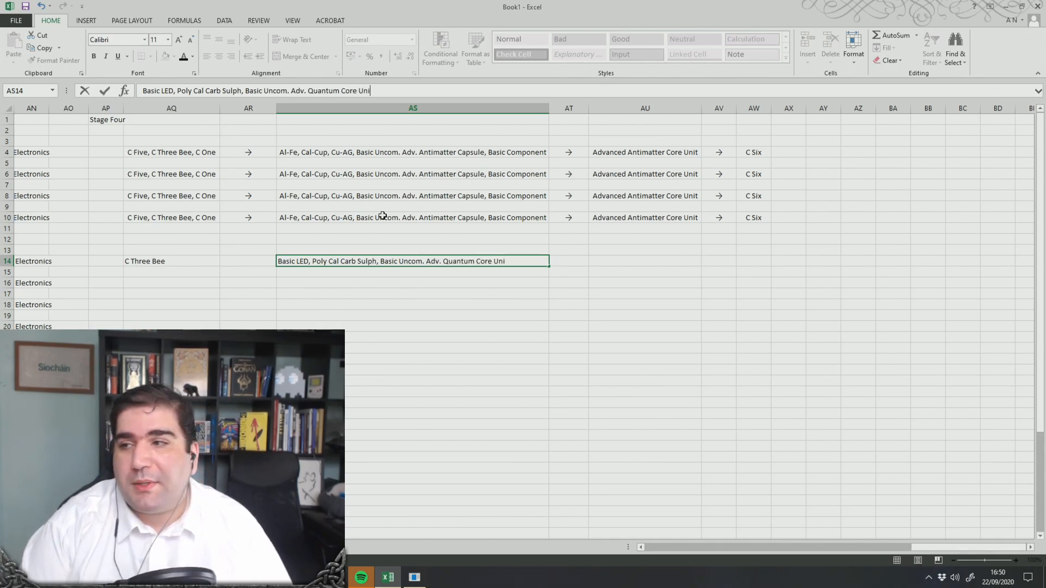
left_click(410, 345)
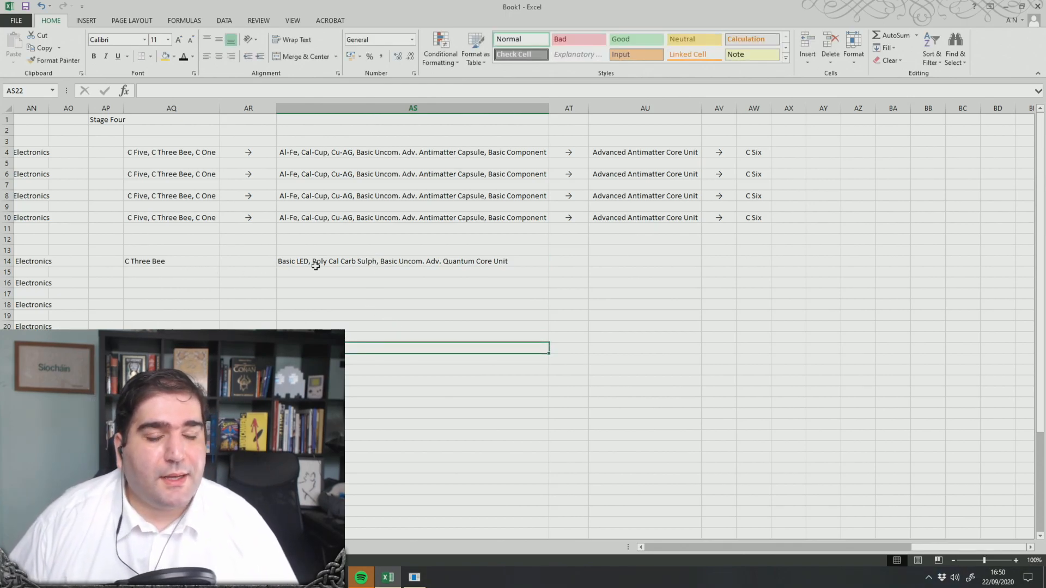
Complete the input containers in AQ14 as C Three Bee, C Four, C Five, checking them against the factory diagram
left_click(361, 265)
key("alt+Tab")
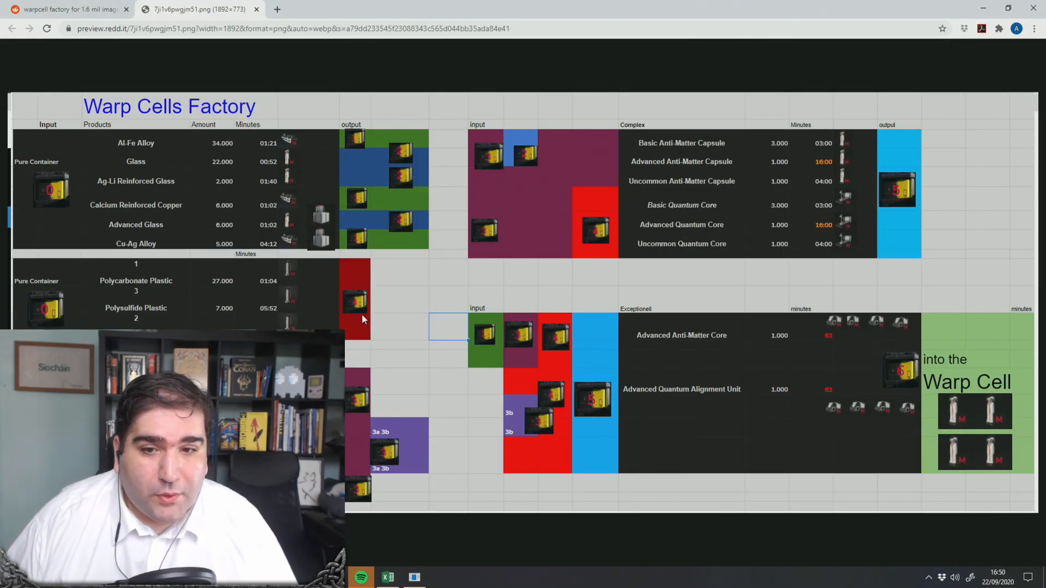
key("alt+Tab")
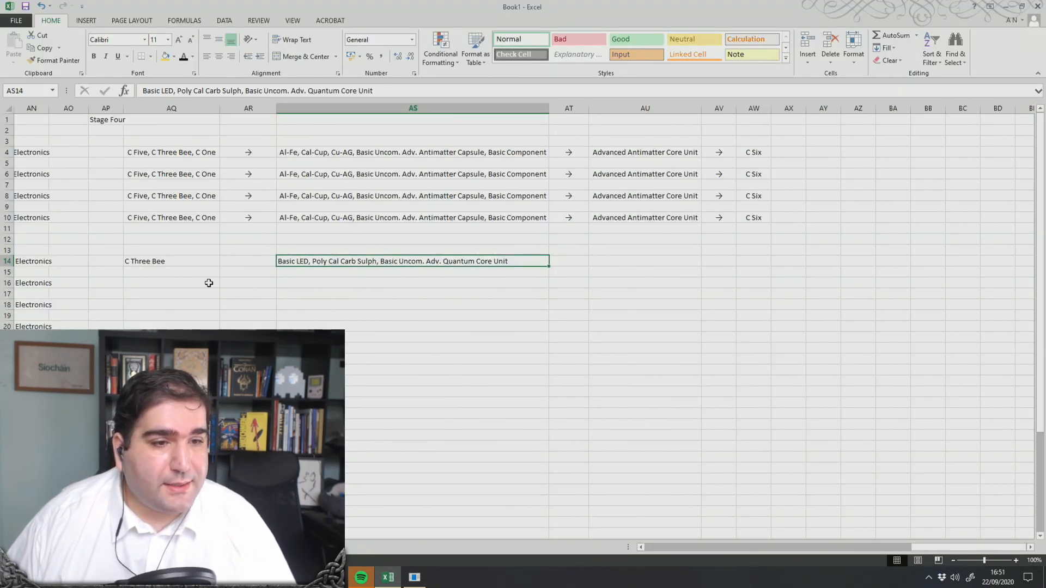
left_click(167, 267)
left_click(315, 94)
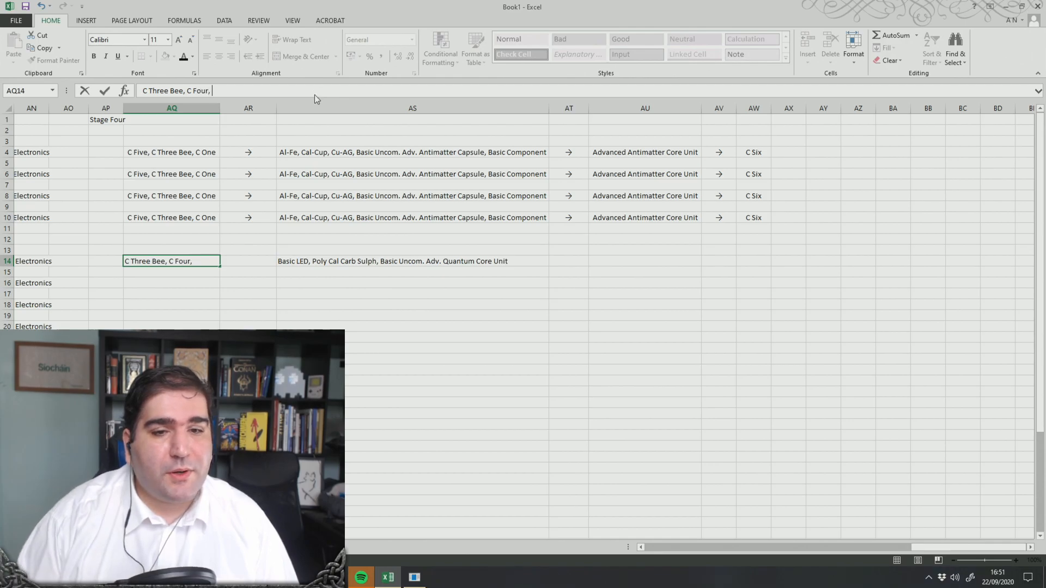
key("alt+Tab")
key("alt+Tab")
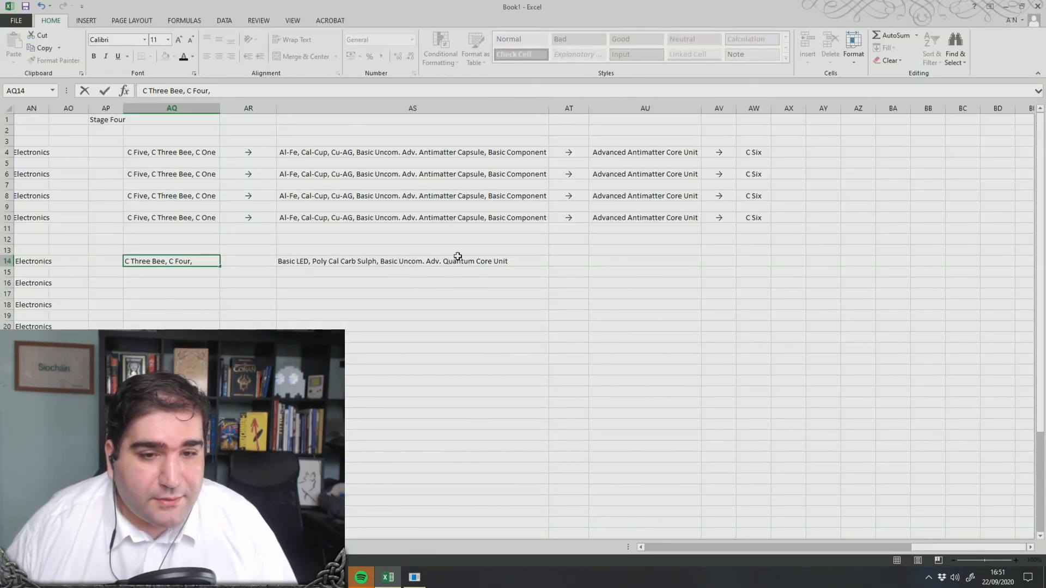
key("alt+Tab")
key("alt+Tab")
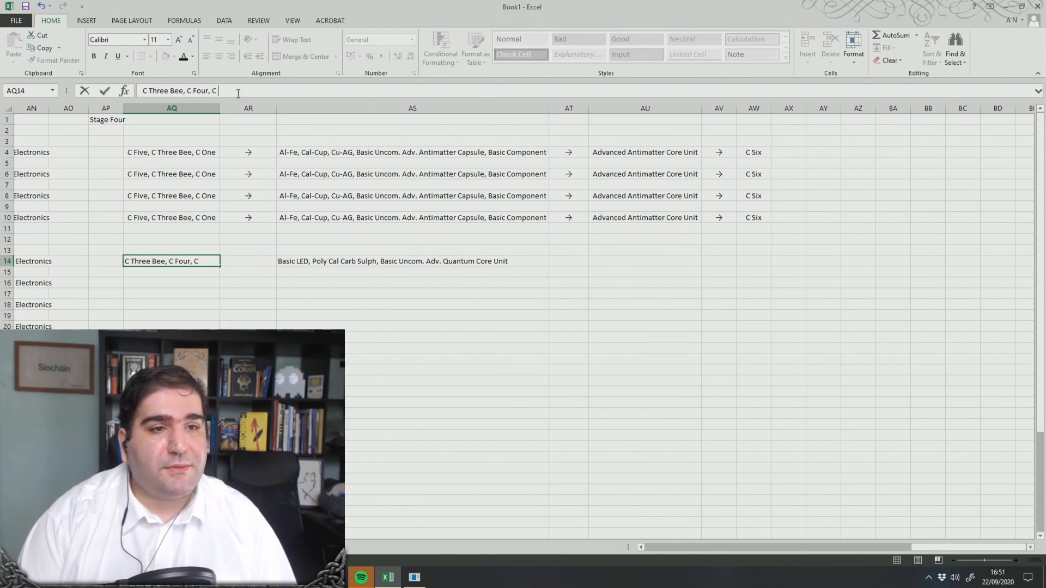
key("alt+Tab")
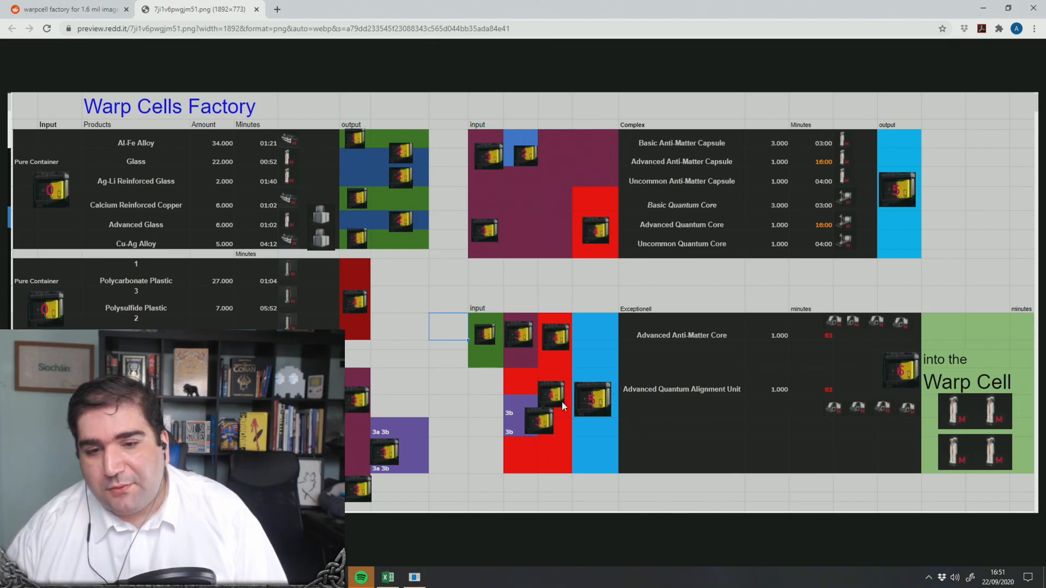
key("alt+Tab")
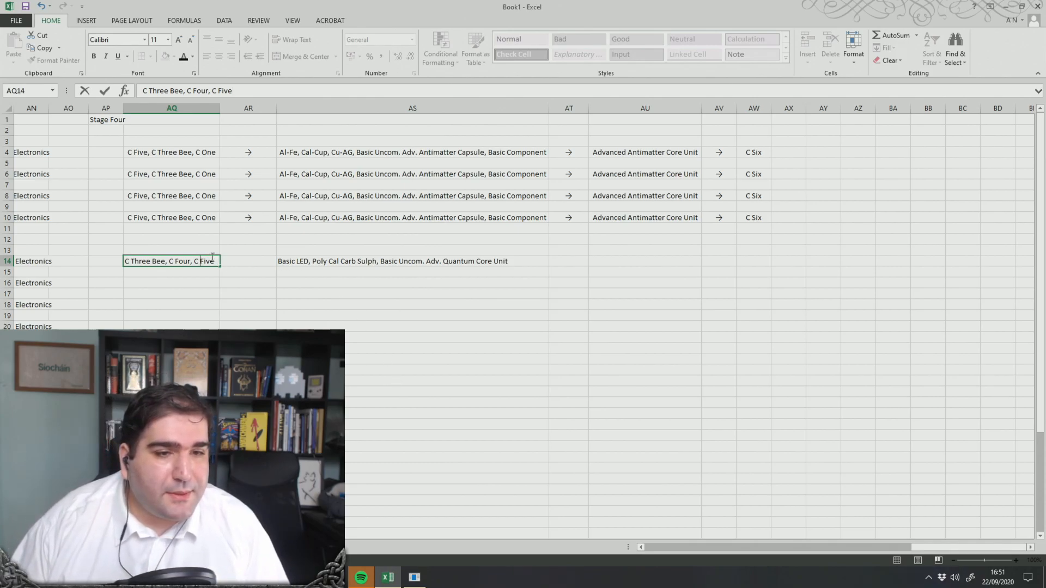
left_click(456, 307)
Copy the containers and ingredients in AQ14:AS14 to rows 16, 18 and 20
left_click_drag(454, 265, 186, 257)
key("ctrl+c")
left_click(166, 283)
key("ctrl+v")
left_click(152, 305)
key("ctrl+v")
left_click(151, 327)
key("ctrl+v")
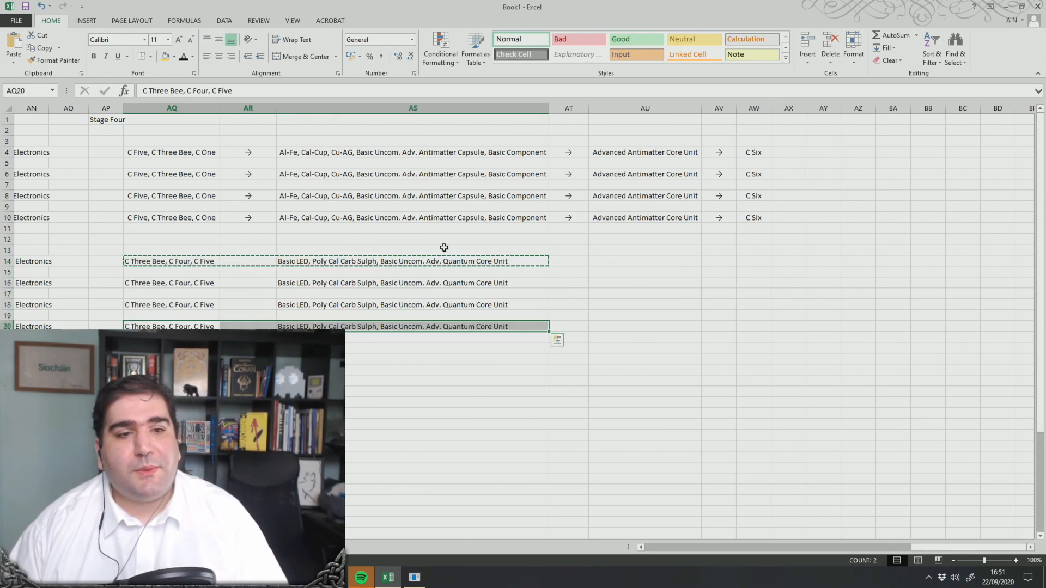
Copy the arrow block AR3:AR11 from the upper Stage Four rows into the lower block starting at AR14
left_click(256, 271)
left_click_drag(251, 158, 256, 220)
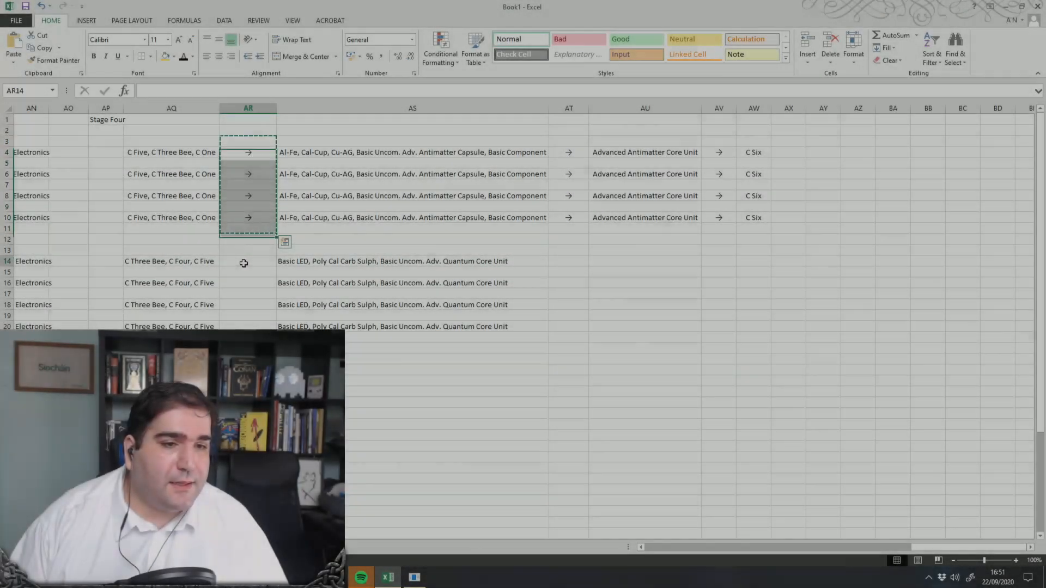
key("ctrl+c")
left_click_drag(248, 261, 248, 326)
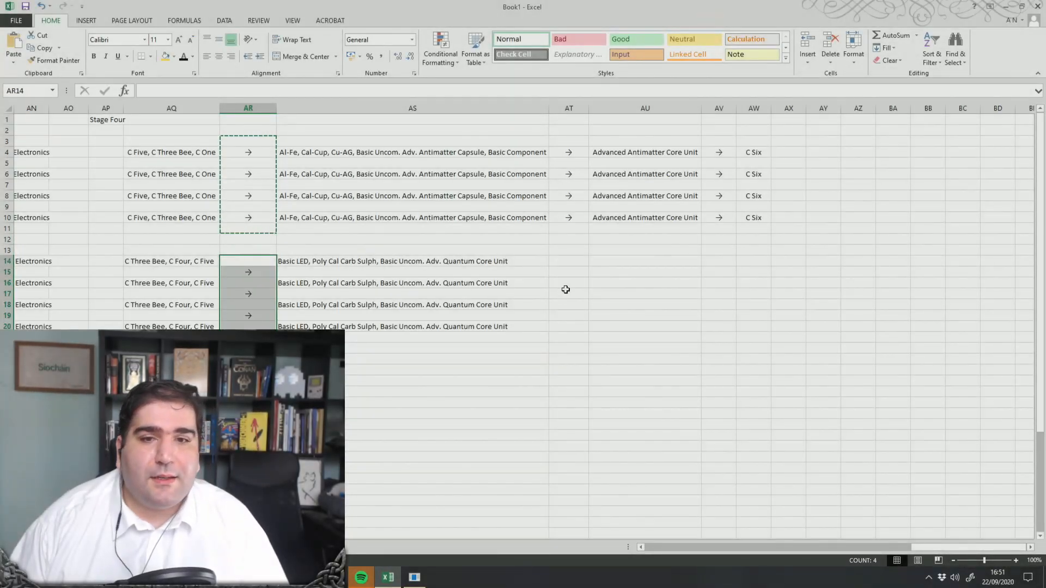
Copy the arrows in AT4:AT11 into the lower block starting at AT14 and at AV14
left_click_drag(574, 158, 567, 217)
key("ctrl+c")
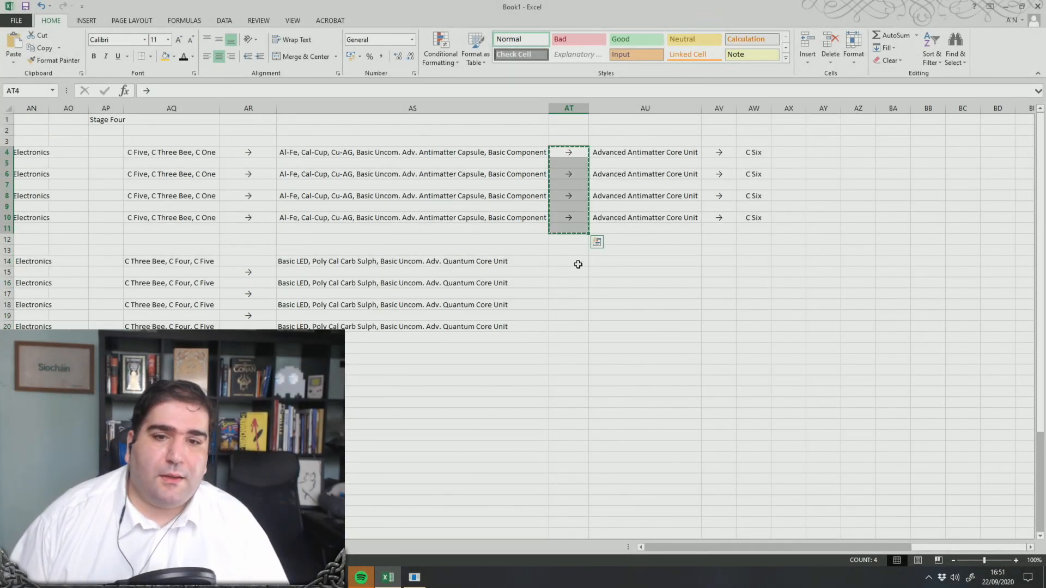
left_click(570, 261)
key("ctrl+v")
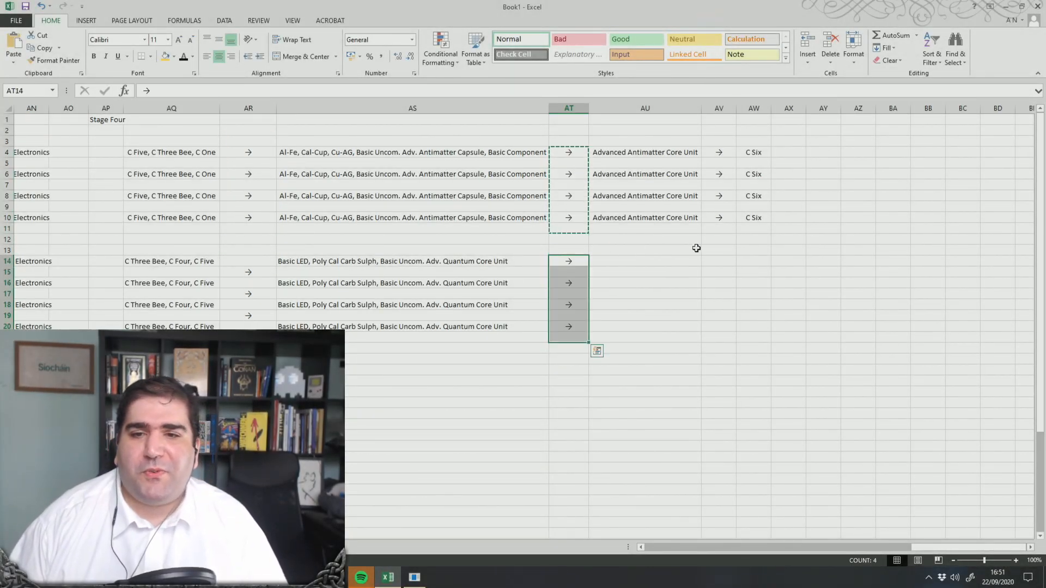
left_click(723, 261)
key("ctrl+v")
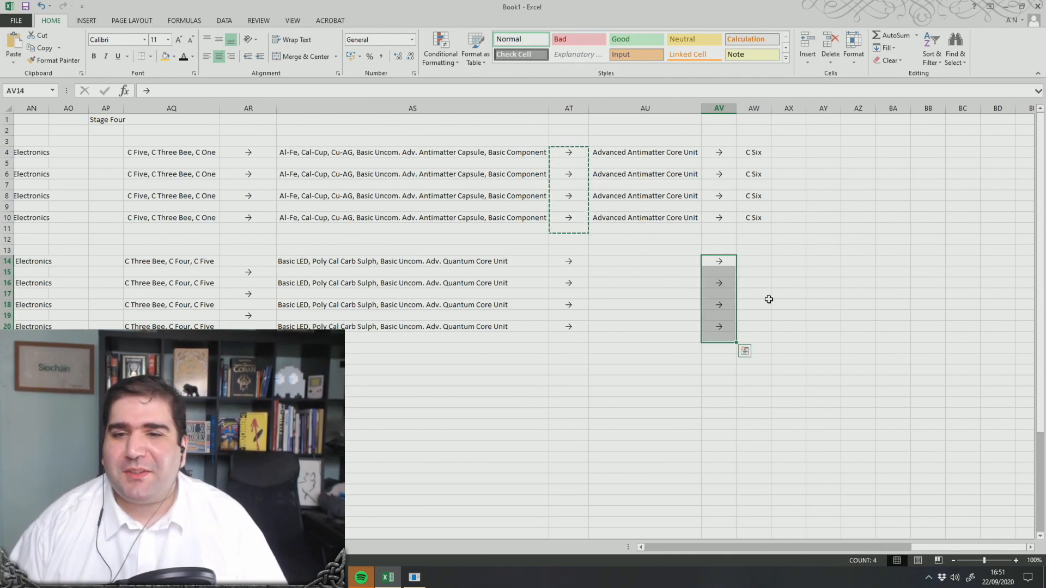
Copy the C Six output containers from AW4:AW11 into the lower block starting at AW14
left_click(757, 263)
left_click_drag(754, 153, 756, 220)
key("ctrl+c")
key("ctrl+q")
left_click(860, 239)
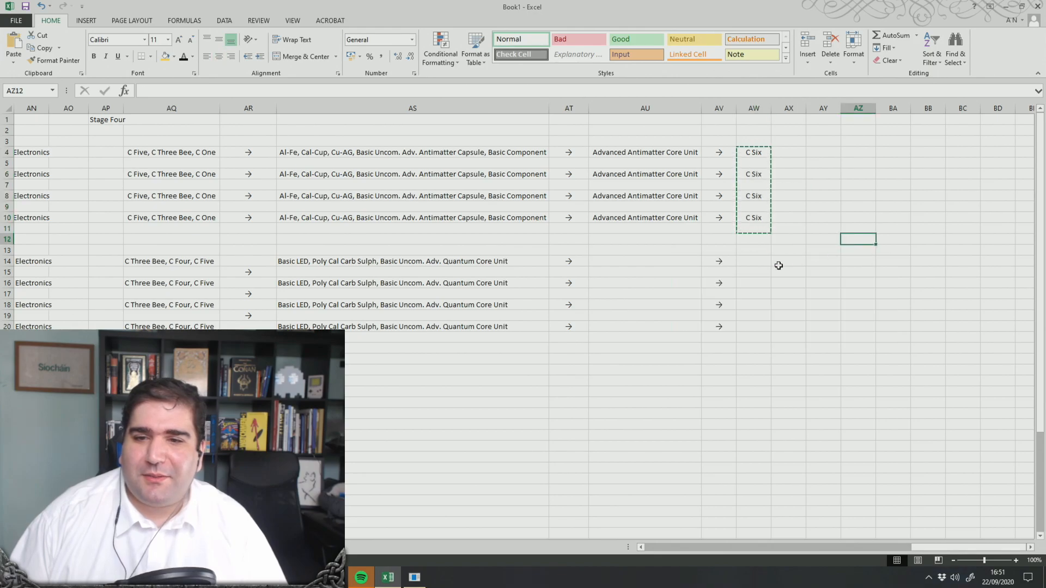
left_click(758, 265)
key("ctrl+v")
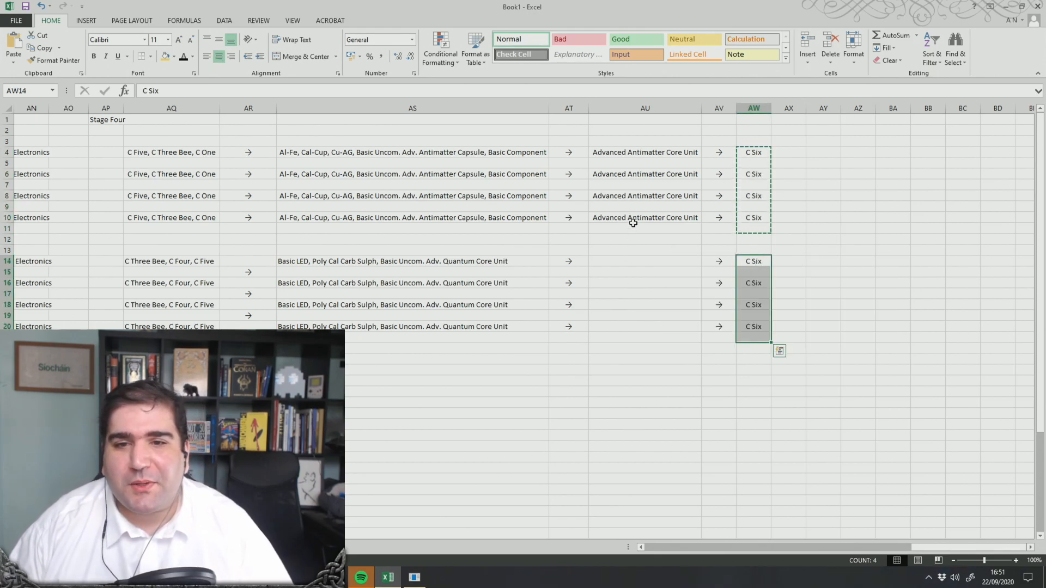
Enter Adv. Quantum Alignment Unit as the product in AU14, checking its name in the factory diagram
left_click(644, 263)
key("alt+Tab")
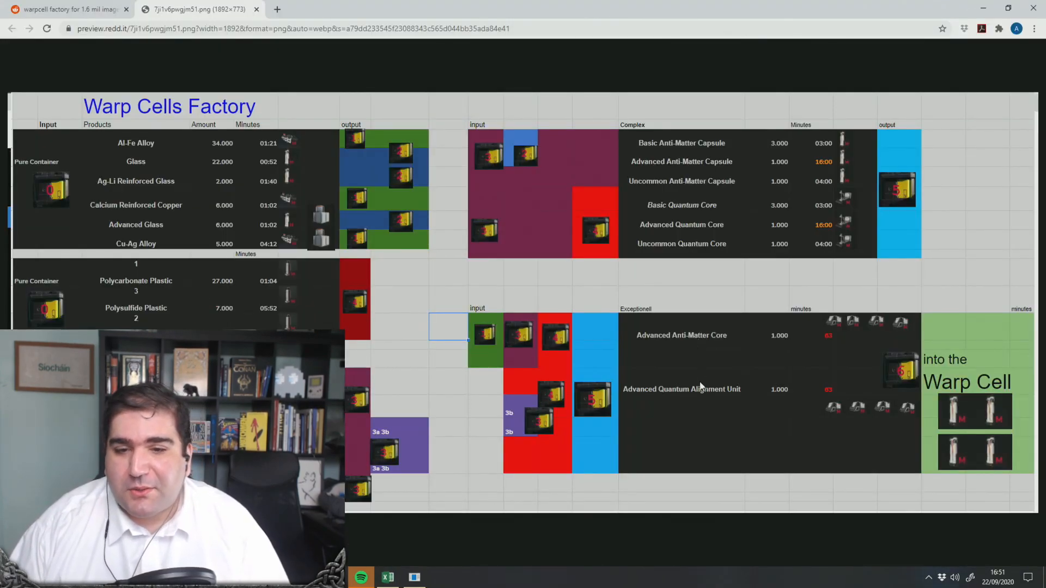
key("alt+Tab")
left_click(631, 261)
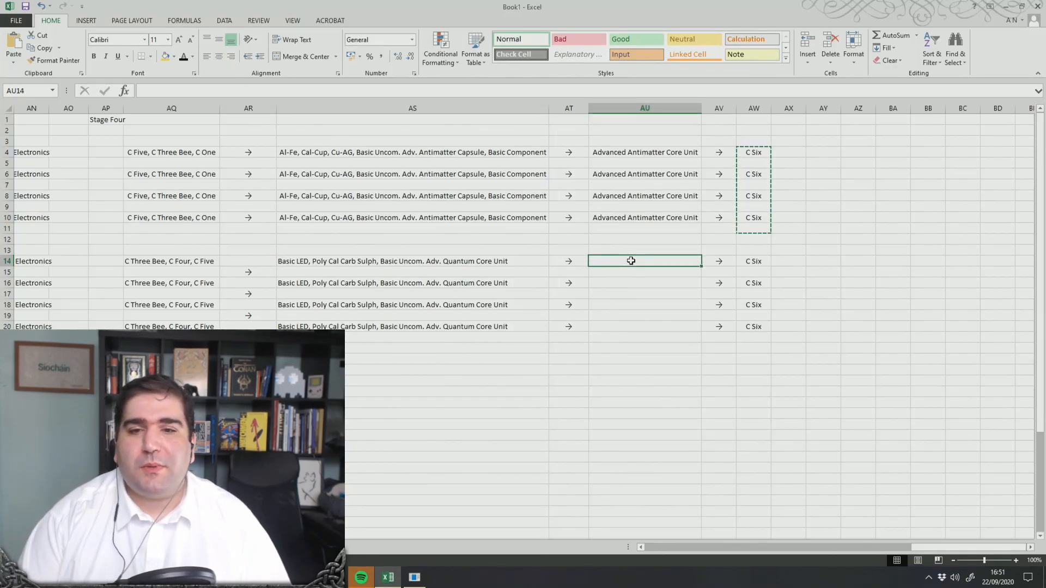
key("alt+Tab")
key("alt+Tab")
type("A")
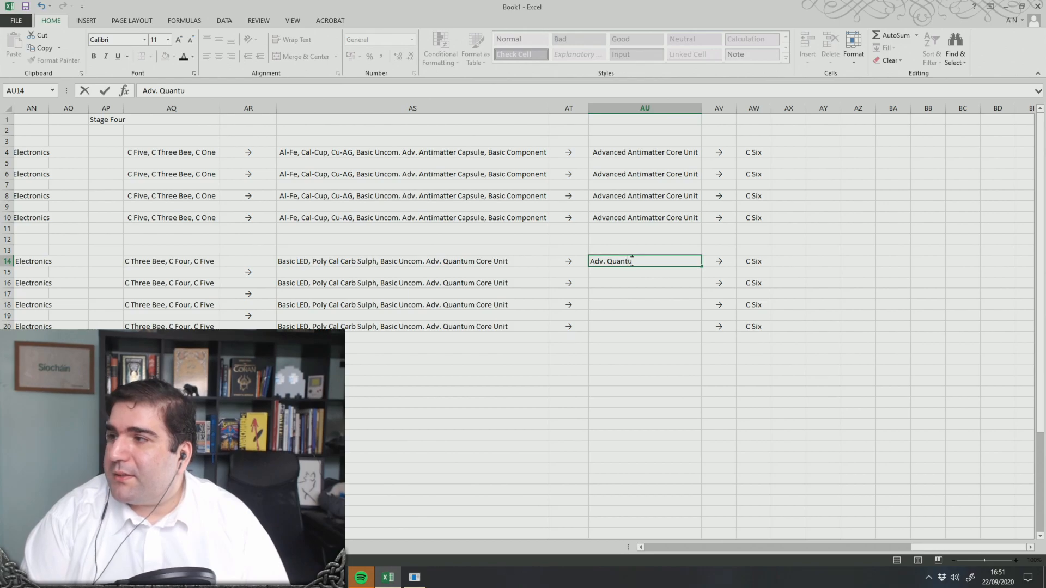
type("dv. Quantum Alignment Unit")
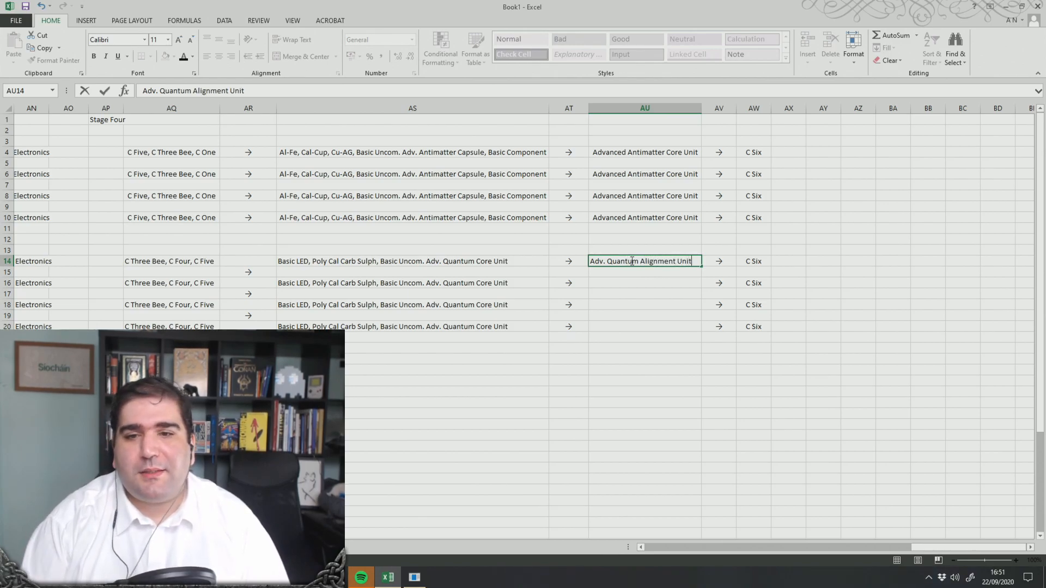
left_click(691, 349)
Copy the product name from AU14 to AU16, AU18 and AU20
left_click(668, 260)
key("ctrl+c")
left_click(624, 284)
key("ctrl+v")
left_click(625, 304)
key("ctrl+v")
left_click(626, 330)
key("ctrl+v")
double_click(793, 413)
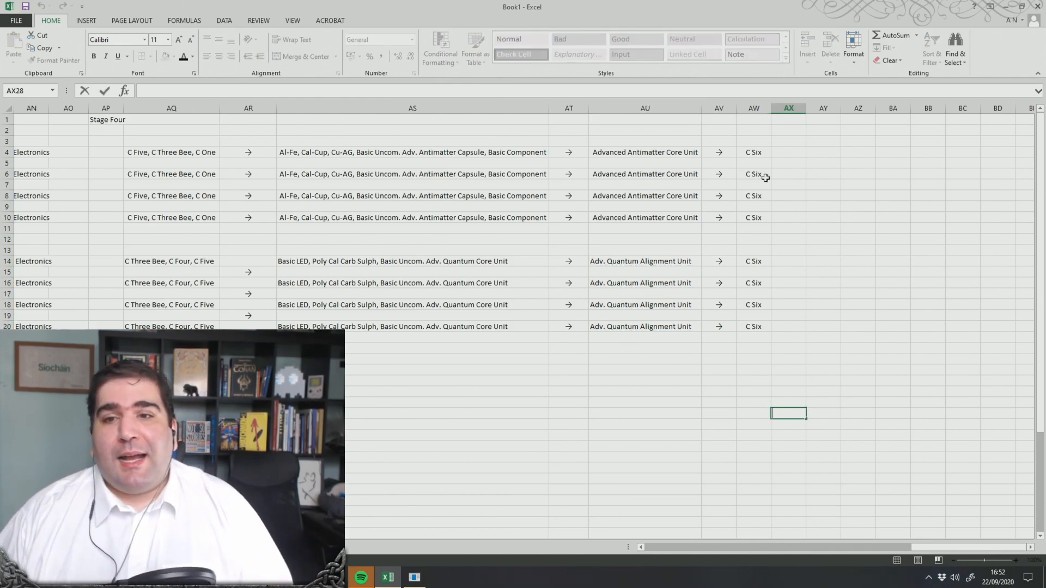
Fill the whole of column AX with gold as a divider after Stage Four
left_click(789, 131)
left_click(789, 108)
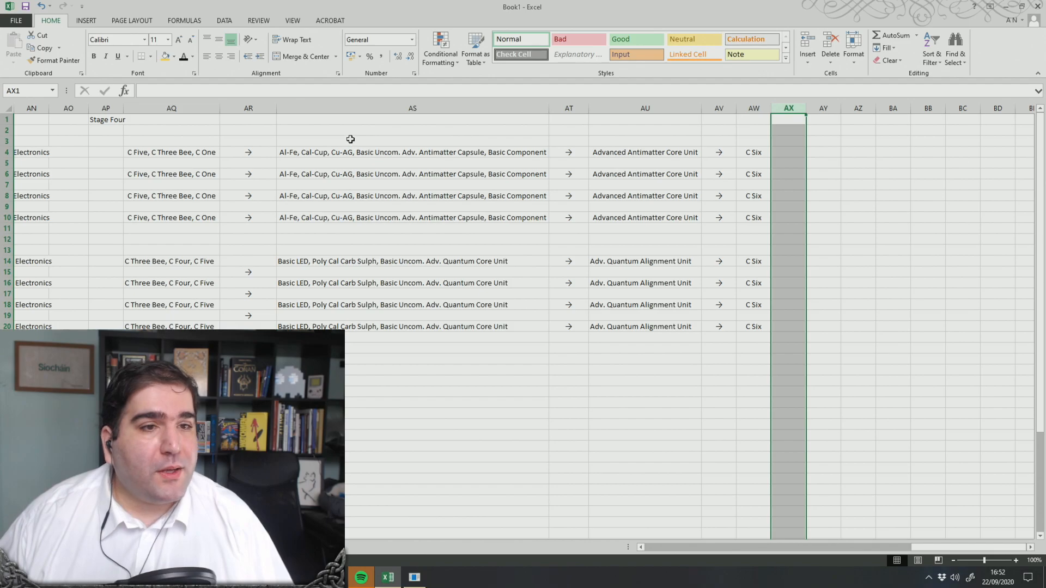
left_click(164, 57)
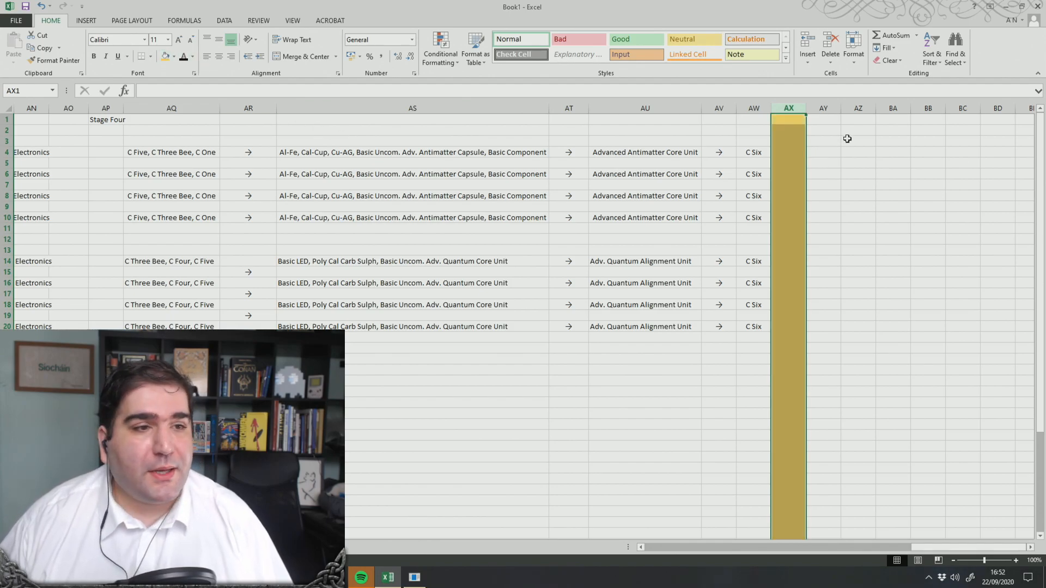
Enter the heading Stage Five in AZ1, checking the warp cell stage in the factory diagram
left_click(870, 119)
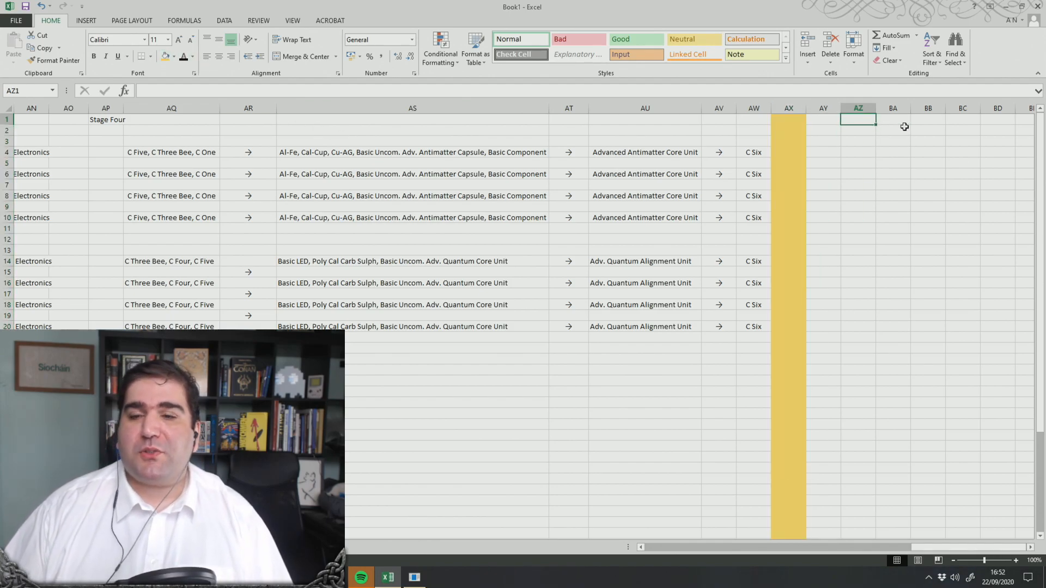
type("Stage F")
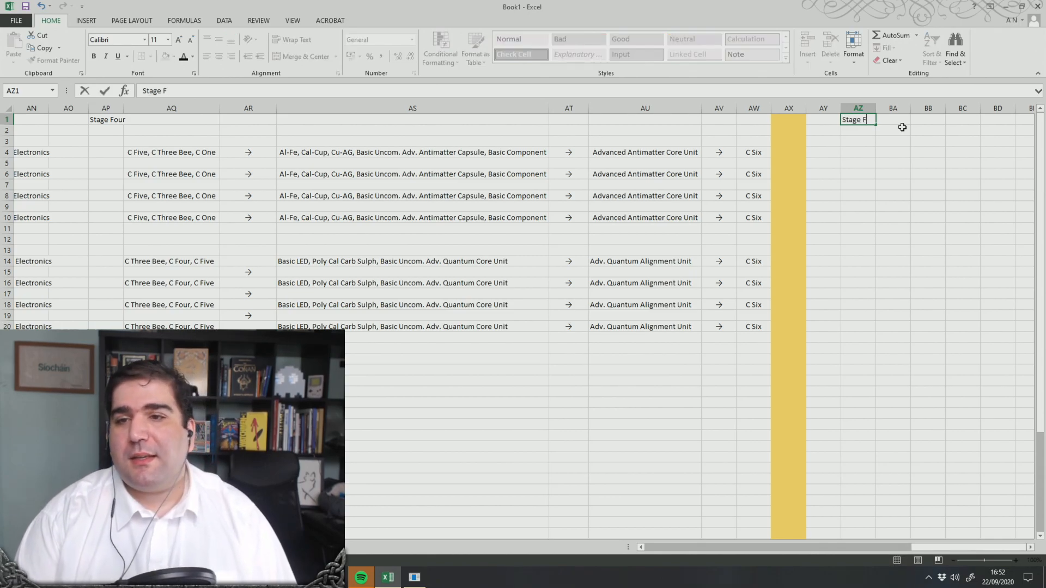
key("alt+Tab")
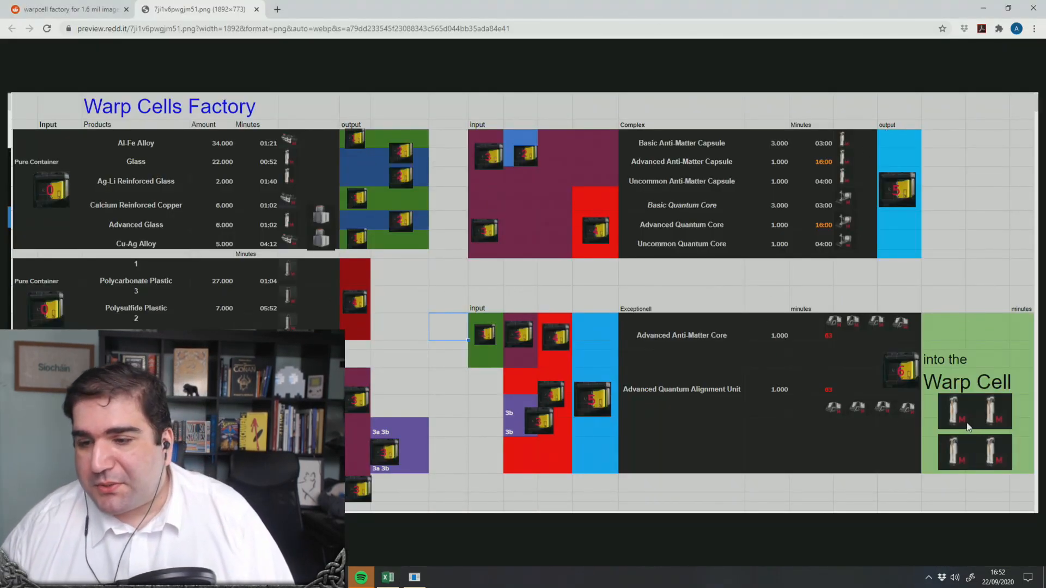
key("alt+Tab")
Enter Glass F as the first Stage Five machine in AY4
left_click(820, 153)
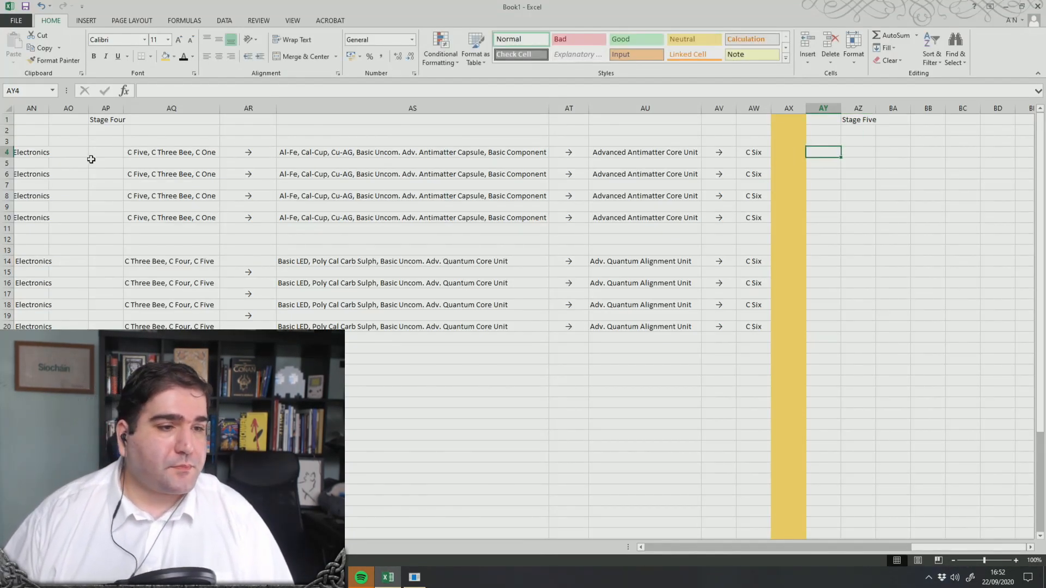
type("G")
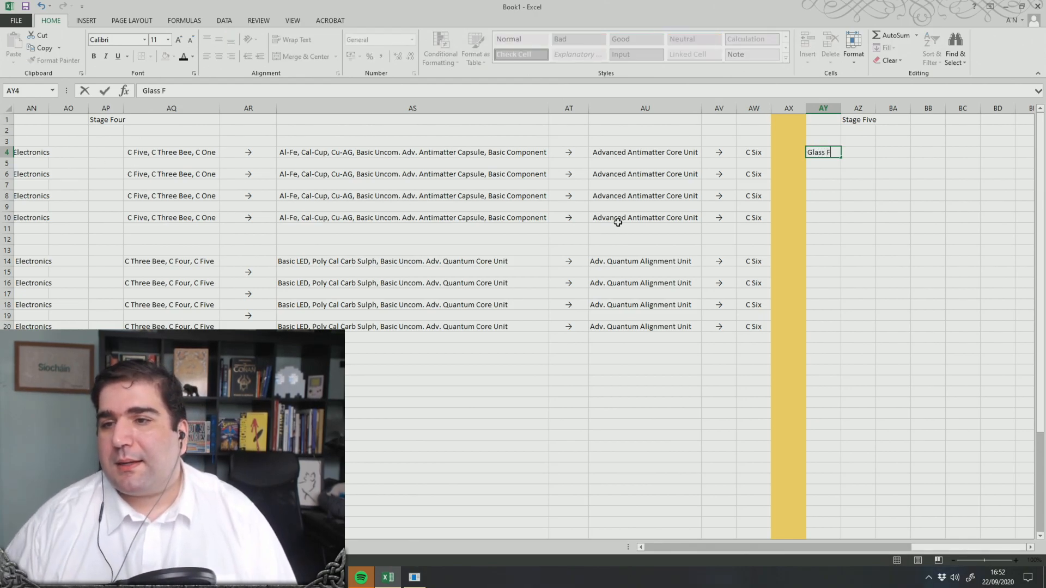
type("lass F")
left_click(916, 325)
Copy the Glass F machine entry from AY4 to AY6, AY8 and AY10
left_click(824, 150)
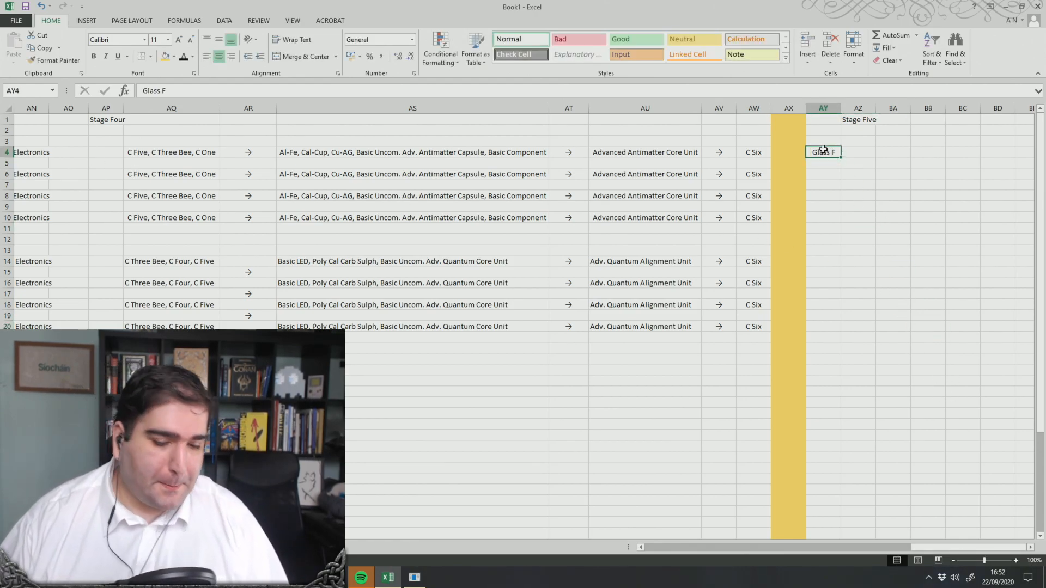
key("ctrl+c")
left_click(827, 175)
key("ctrl+v")
left_click(828, 195)
key("ctrl+v")
left_click(833, 218)
key("ctrl+v")
left_click(883, 238)
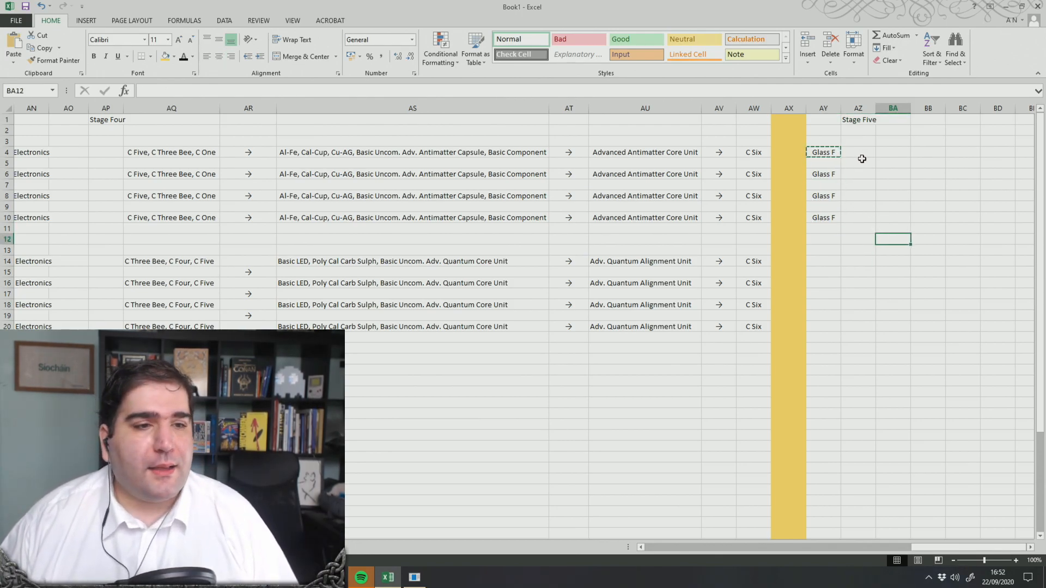
Enter C Six as the input container in BA4 and copy it to BA6, BA8 and BA10
left_click(885, 152)
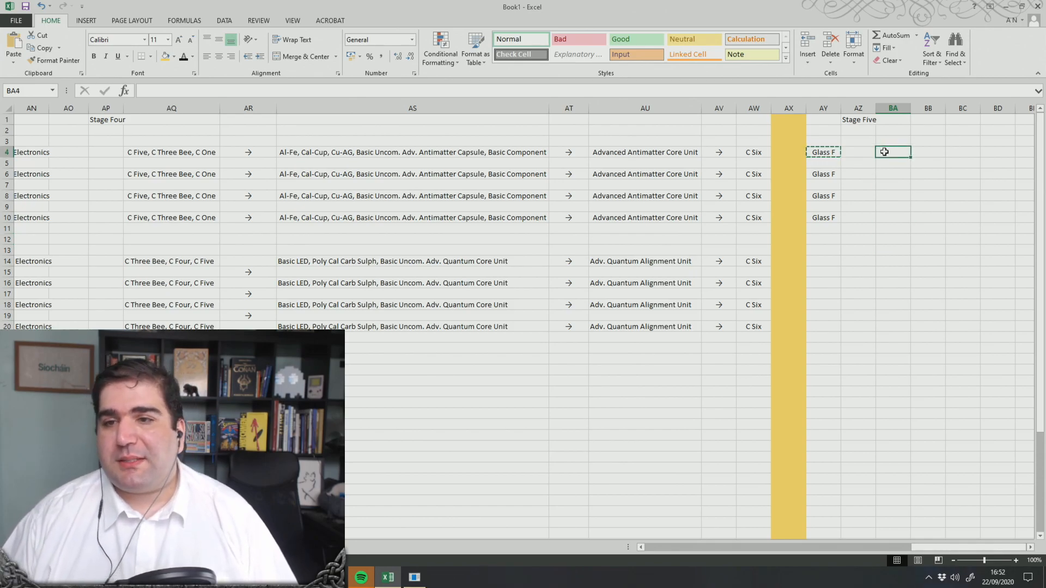
type("C Six")
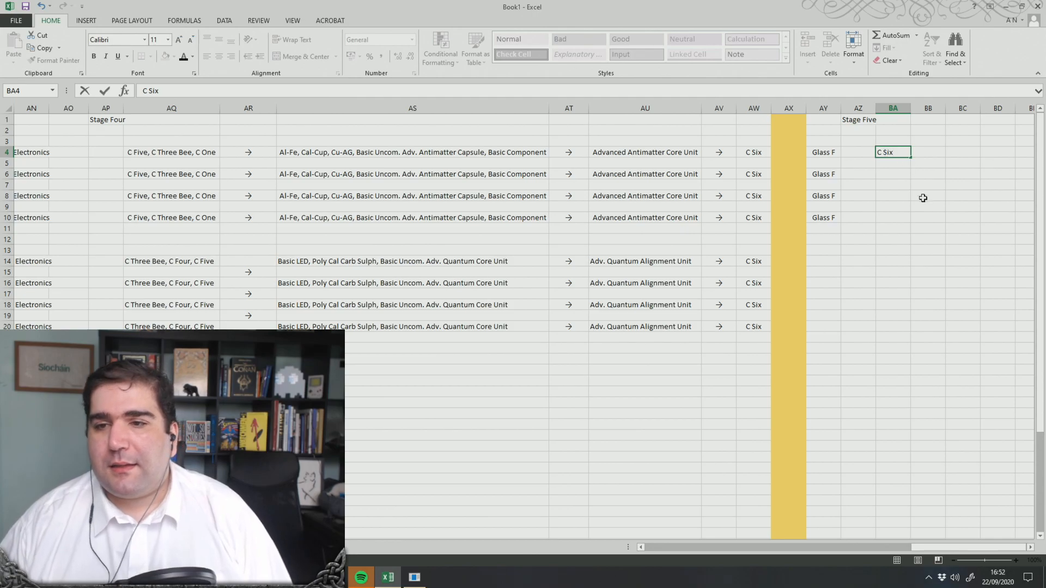
key("ctrl+Return")
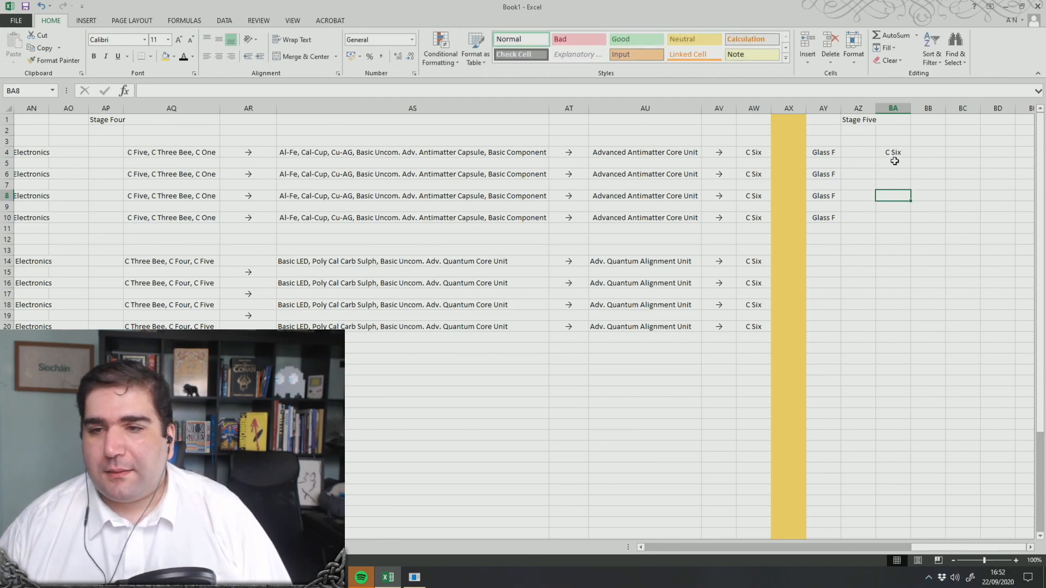
key("ctrl+c")
left_click(900, 174)
key("ctrl+v")
left_click(892, 195)
key("ctrl+v")
left_click(894, 217)
key("ctrl+v")
Copy the flow arrows from AT4:AT10 into column BB, starting at BB4
left_click_drag(568, 154, 568, 218)
key("ctrl+c")
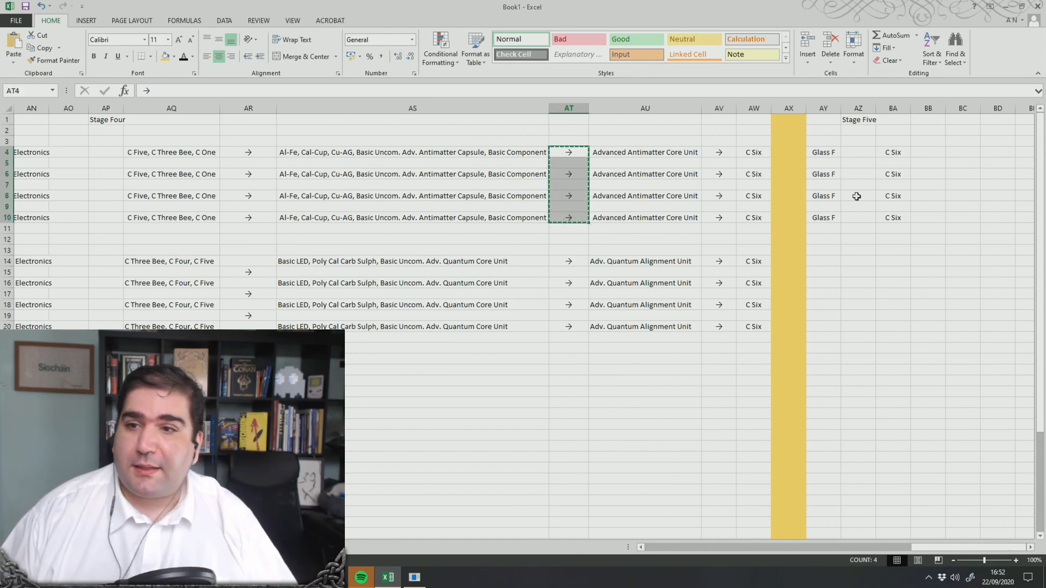
left_click(927, 152)
key("ctrl+v")
Copy Advanced Antimatter Core Unit from AU4 to BC4 and Adv. Quantum Alignment Unit from AU14 to BD4
left_click(961, 151)
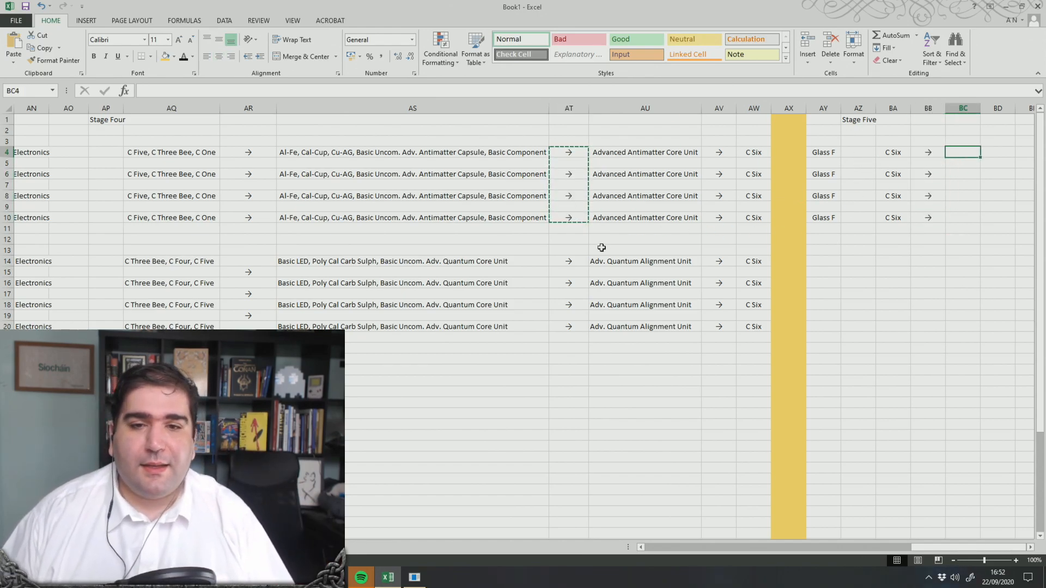
left_click(662, 153)
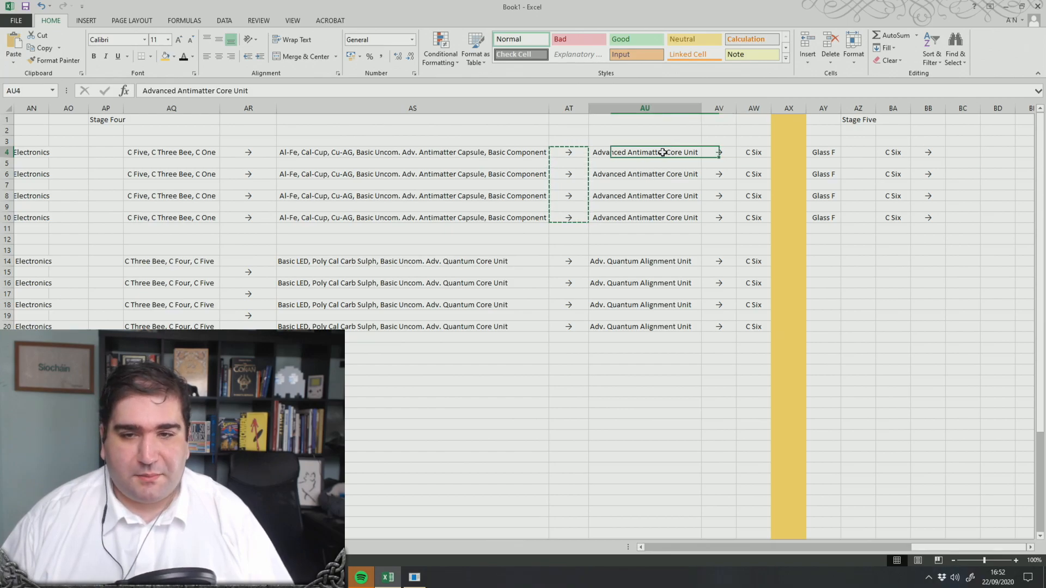
key("ctrl+c")
left_click(959, 152)
key("ctrl+v")
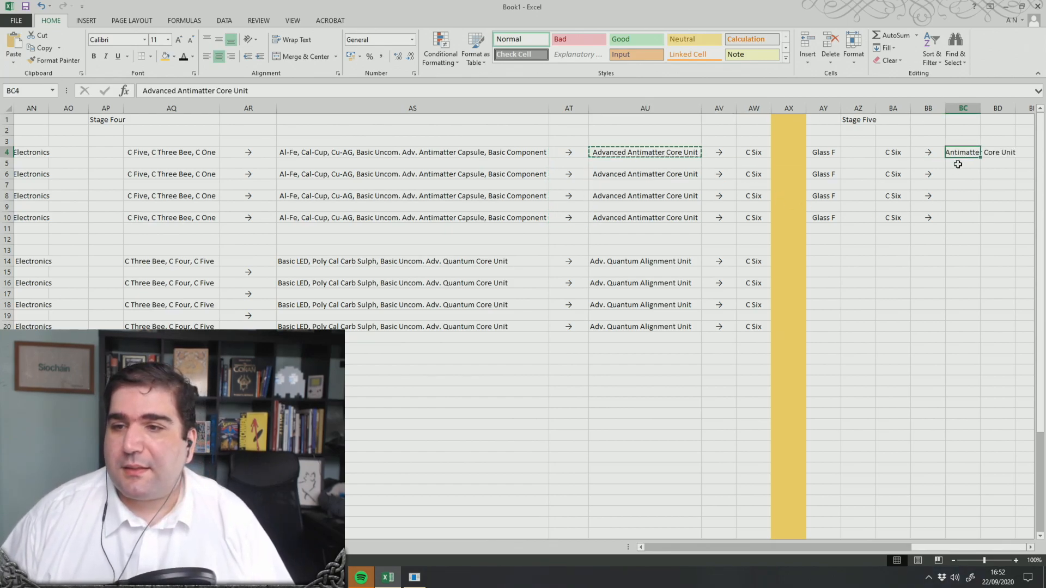
left_click(677, 262)
key("ctrl+c")
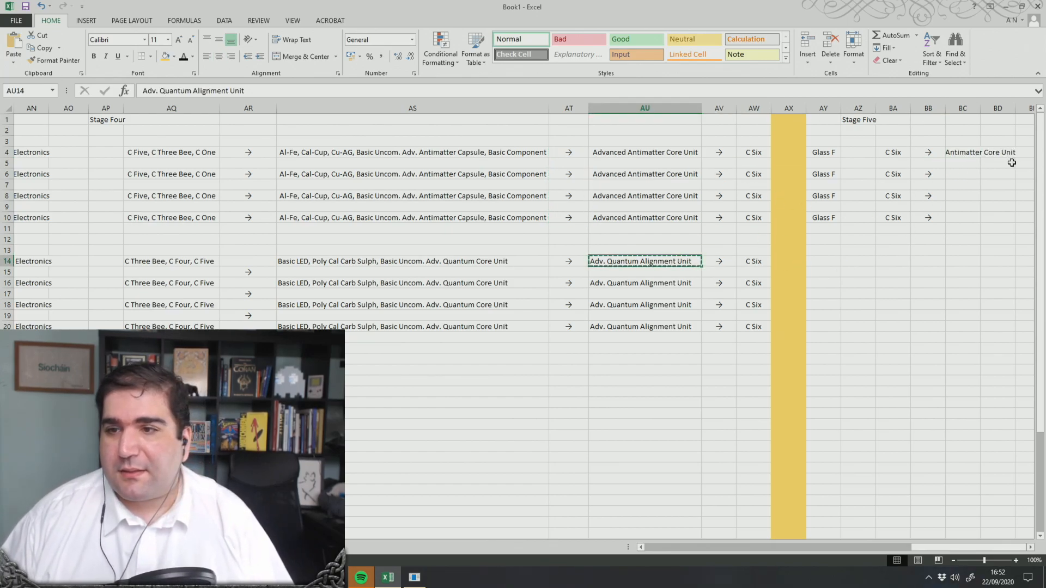
left_click(1009, 152)
key("ctrl+v")
Widen columns BC and BD so both ingredient names fit inside their own cells
left_click_drag(980, 109, 1023, 130)
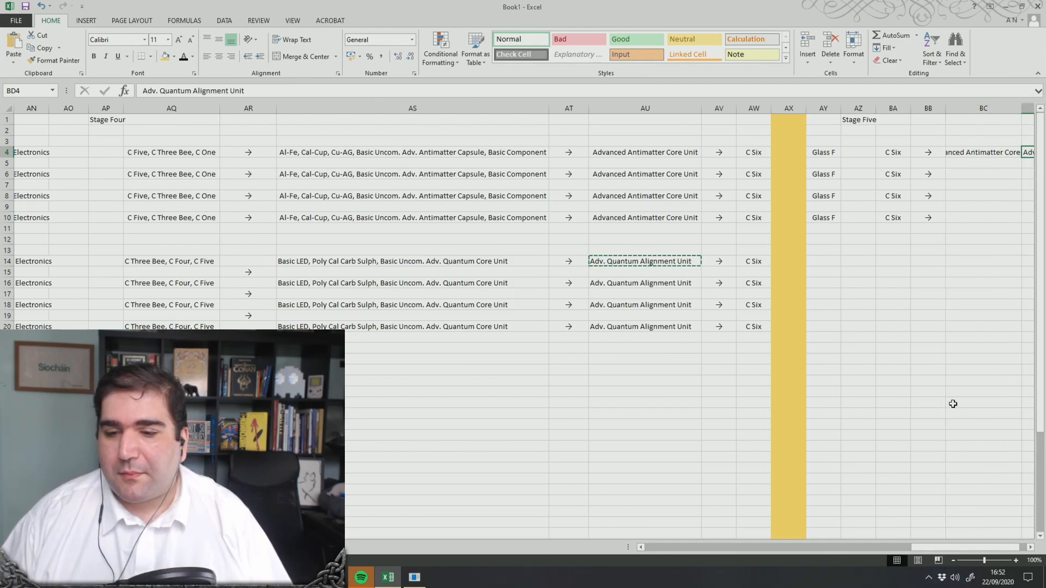
left_click_drag(978, 547, 1010, 549)
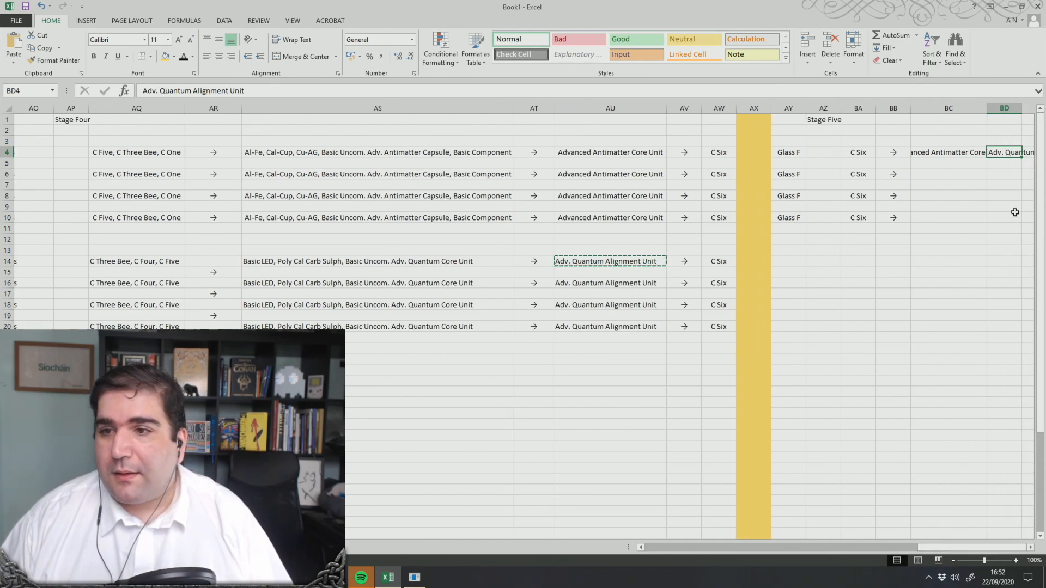
right_click(1033, 103)
left_click(964, 194)
scroll(723, 291, "right", 3)
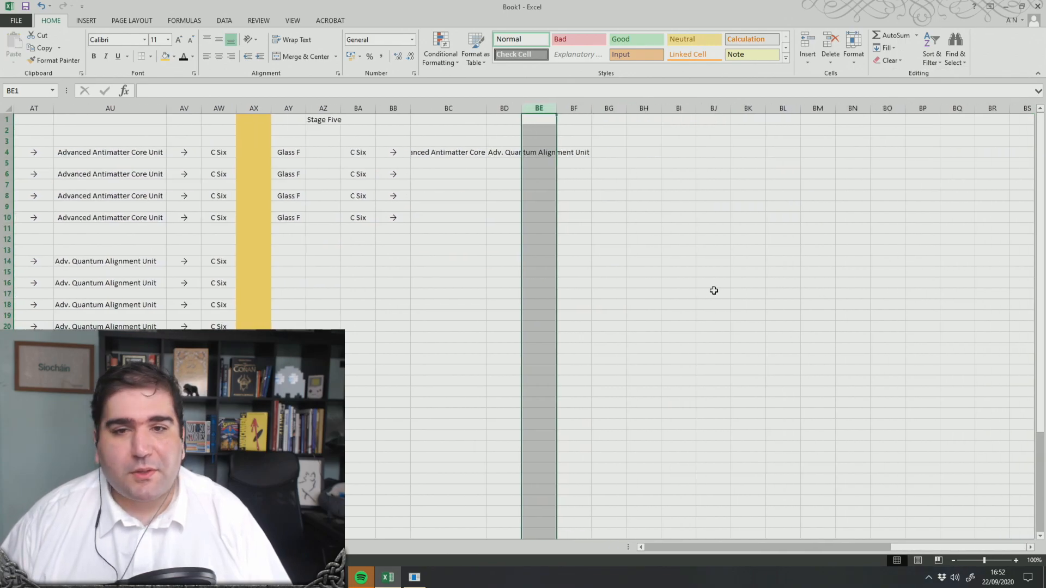
left_click(723, 292)
left_click_drag(521, 111, 590, 119)
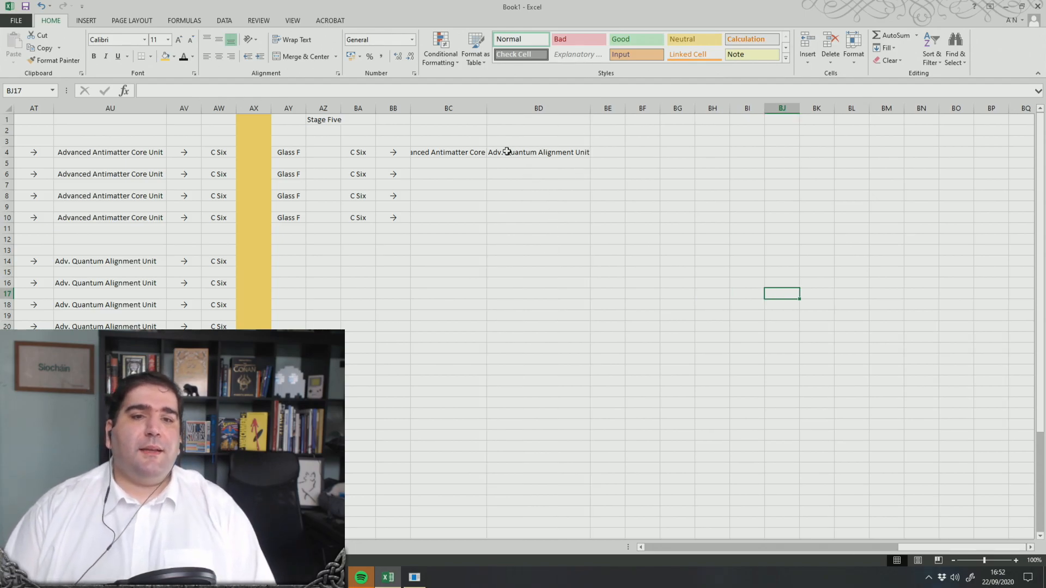
left_click_drag(487, 111, 520, 117)
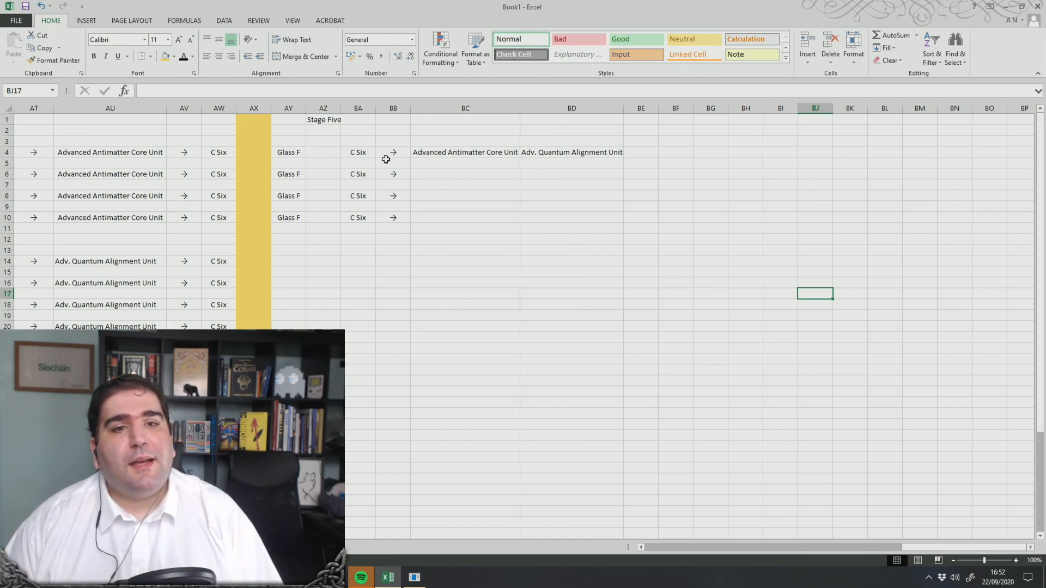
Copy the ingredient pair in BC4:BD4 to row 6
left_click_drag(431, 153, 532, 155)
key("ctrl+c")
left_click(444, 175)
key("ctrl+v")
left_click(444, 206)
key("ctrl+v")
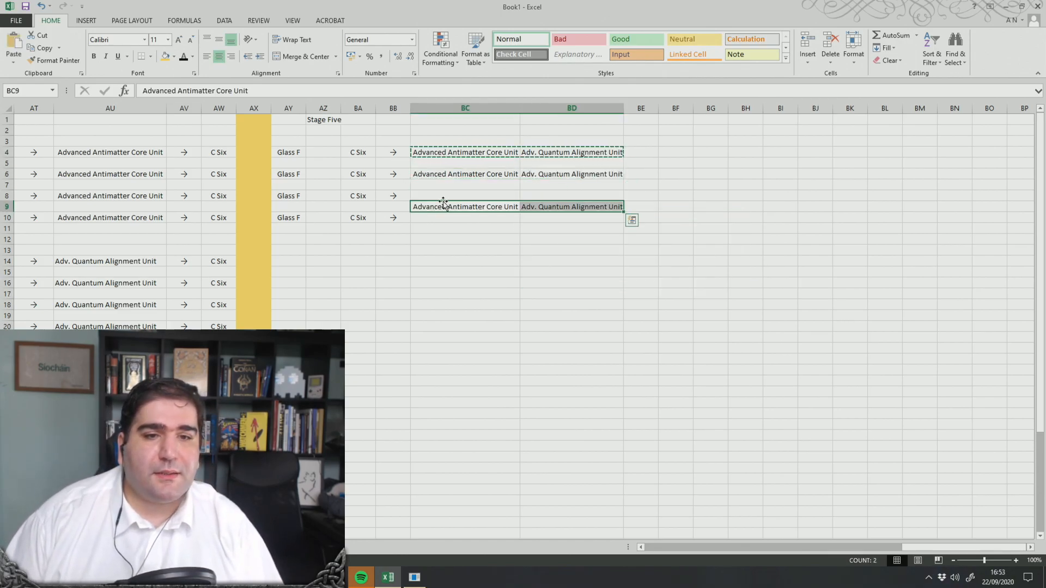
key("Delete")
double_click(450, 195)
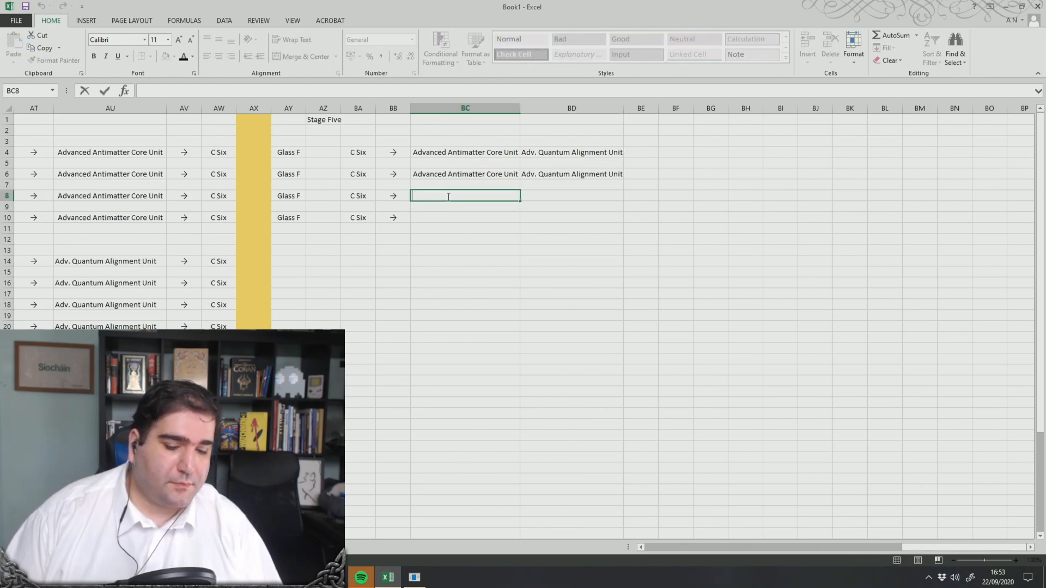
left_click(477, 226)
left_click(433, 167)
left_click(441, 181)
left_click(436, 174)
Copy the ingredient pair in BC6:BD6 to rows 8 and 10
left_click_drag(463, 176, 523, 175)
key("ctrl+c")
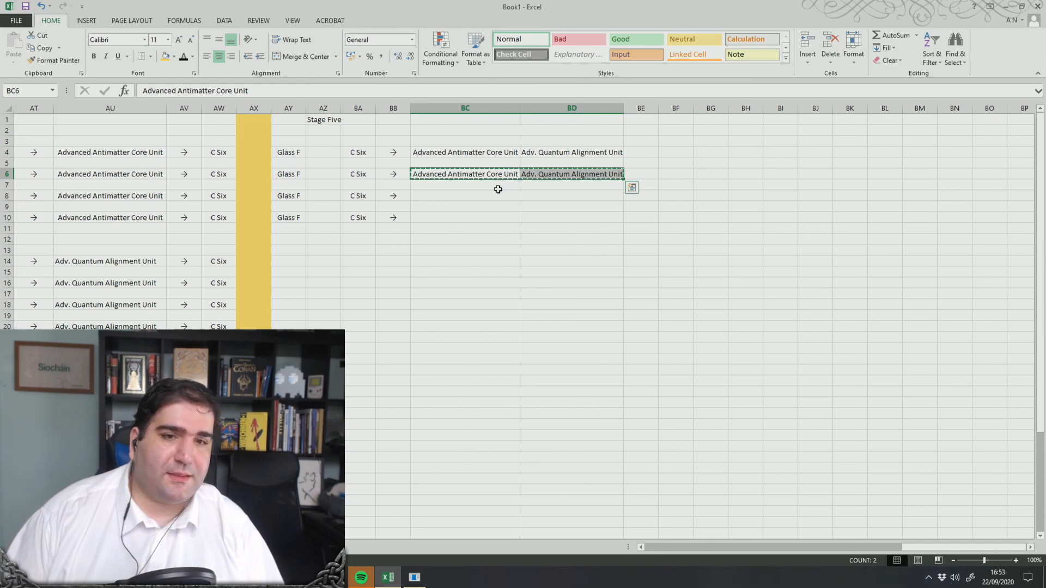
left_click(441, 196)
key("ctrl+v")
left_click(430, 218)
key("ctrl+v")
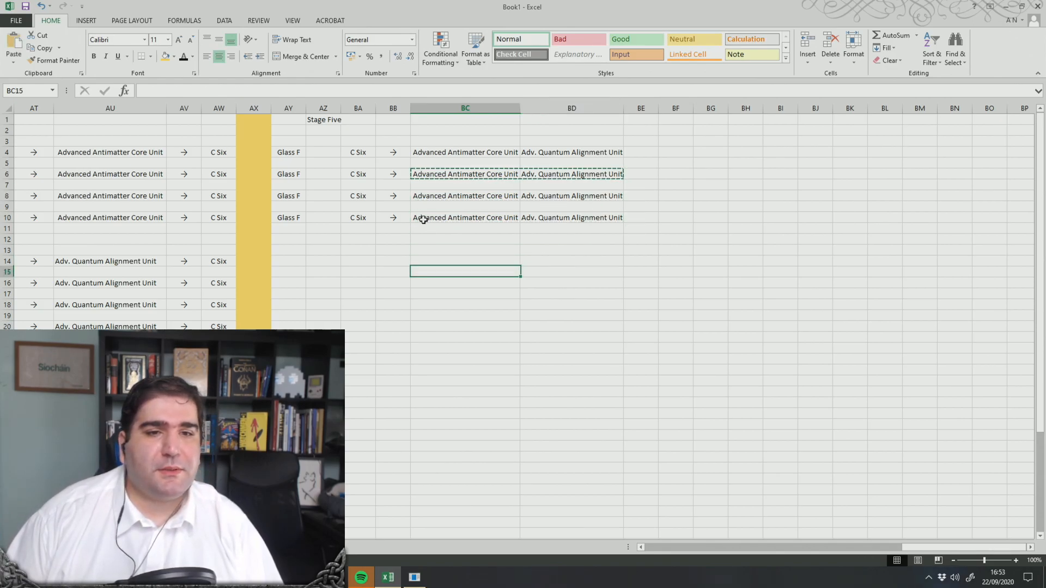
Copy the flow arrows from BB4:BB10 into column BE, starting at BE4
left_click_drag(394, 152, 400, 216)
key("ctrl+c")
left_click(418, 231)
left_click(645, 153)
key("ctrl+v")
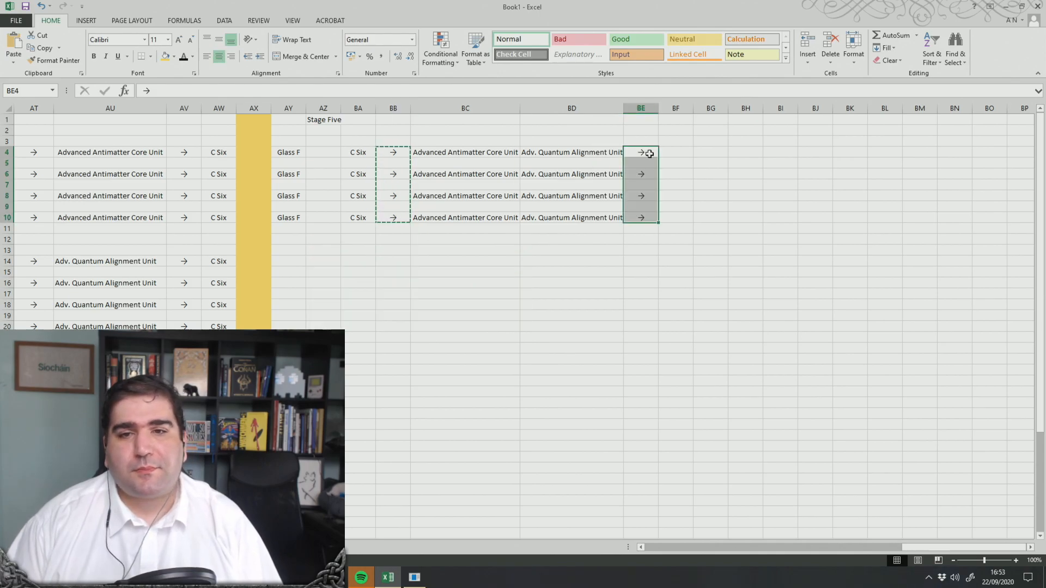
Widen column BD a little more to leave space after the quantum alignment unit names
left_click(667, 231)
left_click(710, 206)
left_click(644, 132)
left_click_drag(624, 113, 644, 113)
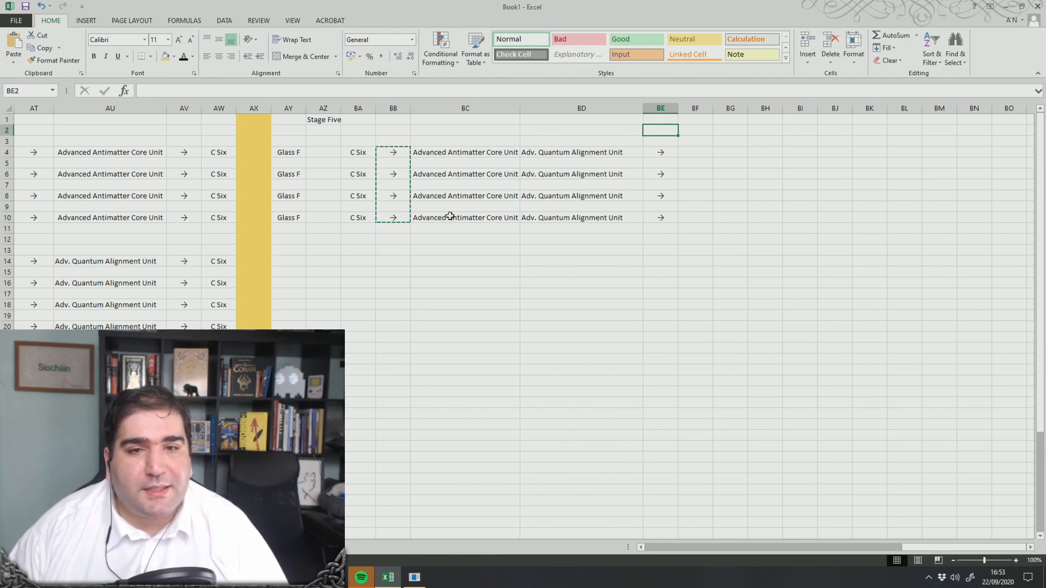
Enter Warp Cell as the Stage Five product in BF4
left_click(703, 153)
type("Warp Cell")
key("Tab")
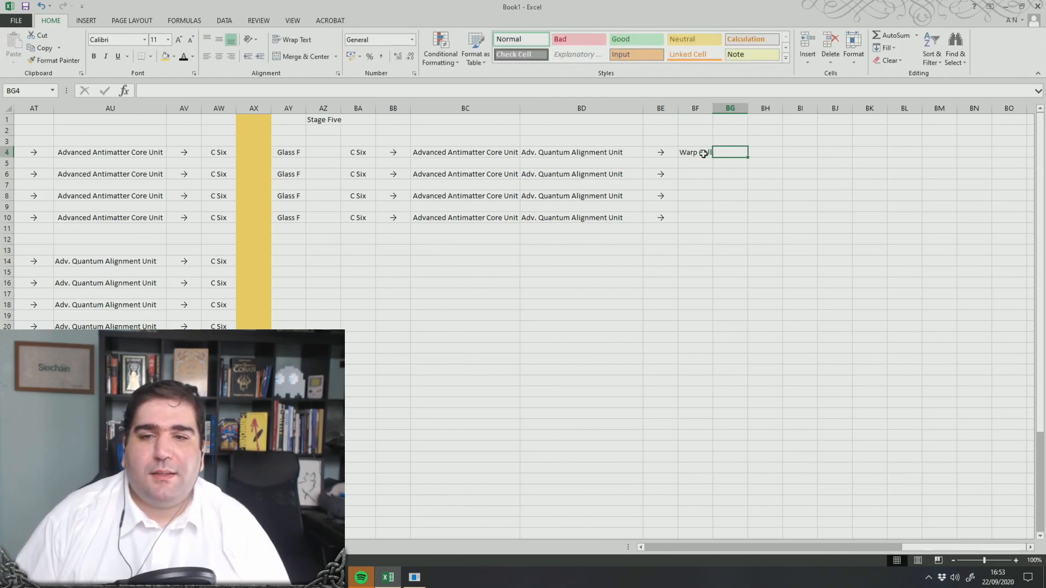
Copy the flow arrows from BE4:BE10 into column BG, starting at BG4
left_click_drag(661, 152, 668, 218)
key("ctrl+c")
left_click(740, 156)
key("ctrl+v")
Enter C Warpcell as the output container in BH4 and widen column BH to fit it
left_click(770, 152)
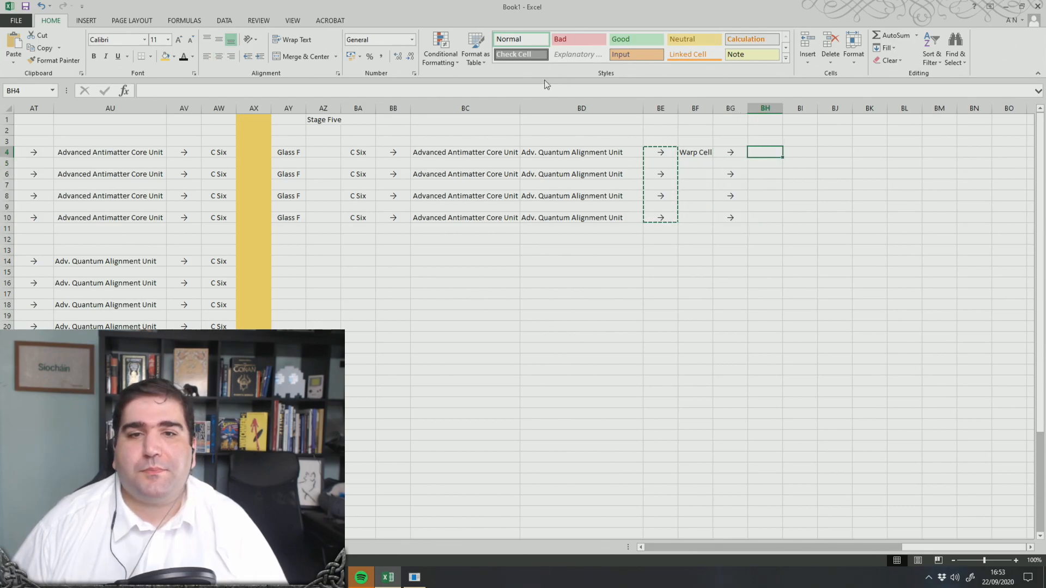
left_click(546, 85)
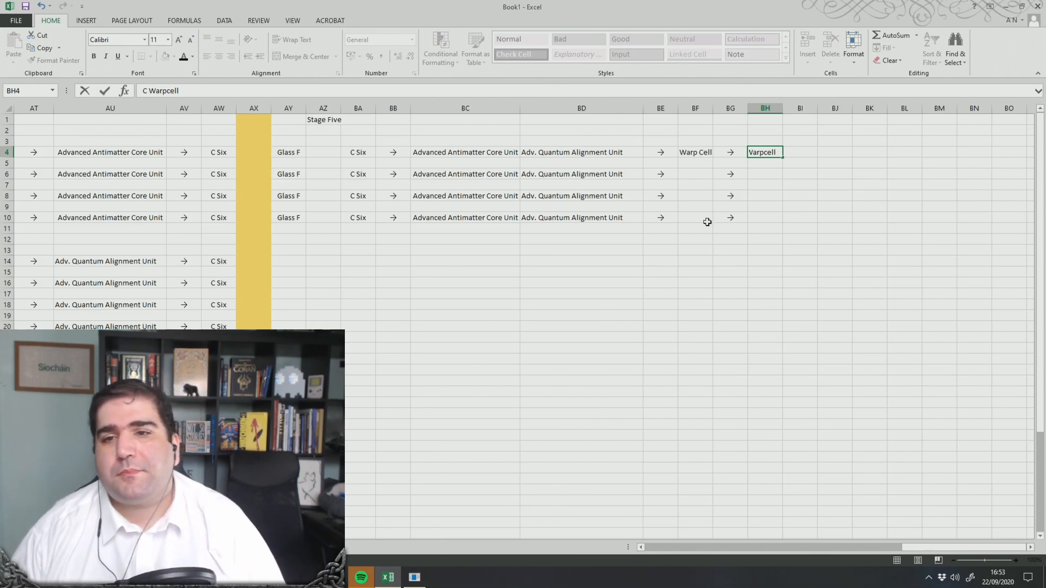
left_click(883, 293)
left_click_drag(783, 109, 792, 109)
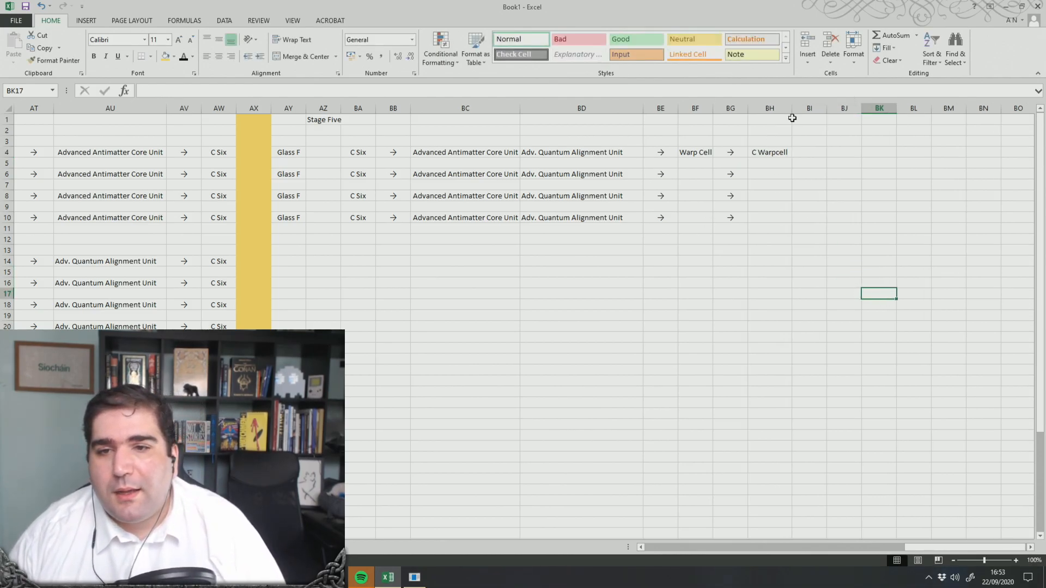
Copy the Warp Cell product from BF4 to BF6, BF8 and BF10
left_click(707, 153)
key("ctrl+c")
left_click(704, 174)
key("ctrl+v")
left_click(703, 195)
key("ctrl+v")
left_click(702, 218)
key("ctrl+v")
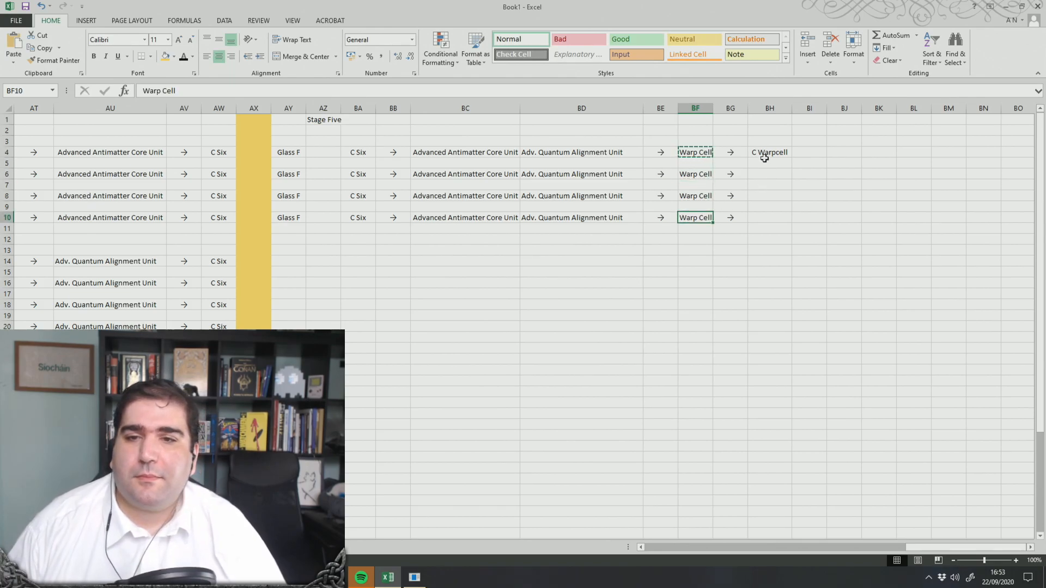
Copy the C Warpcell output container from BH4 to BH6, BH8 and BH10
left_click(769, 153)
key("ctrl+c")
left_click(770, 173)
key("ctrl+v")
left_click(768, 195)
key("ctrl+v")
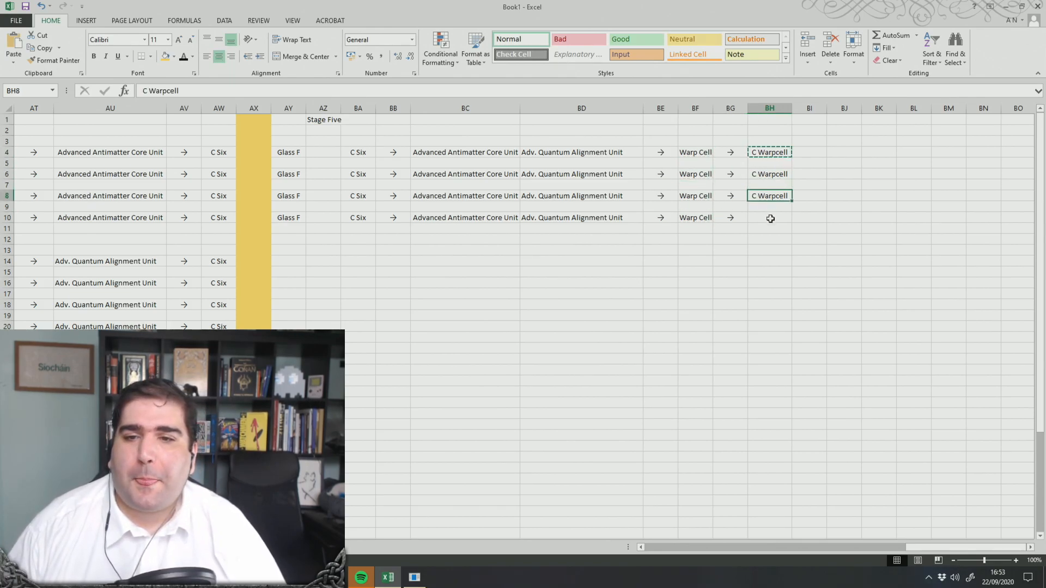
left_click(770, 217)
key("ctrl+v")
Review Stage One's refining block, the Need list, and the C Zero containers and ingredients in columns L and N
left_click_drag(906, 547, 646, 549)
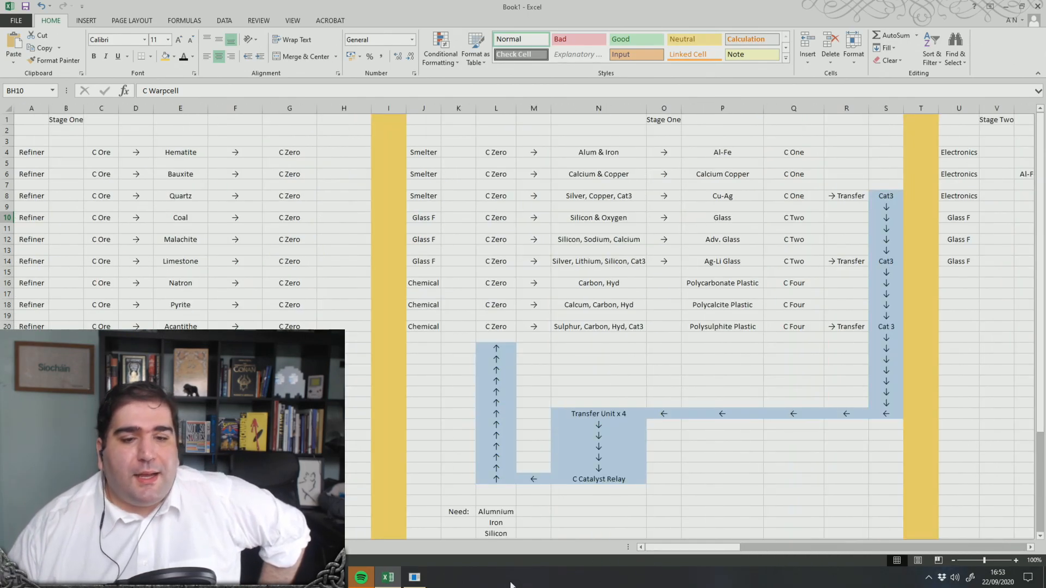
left_click_drag(31, 120, 359, 407)
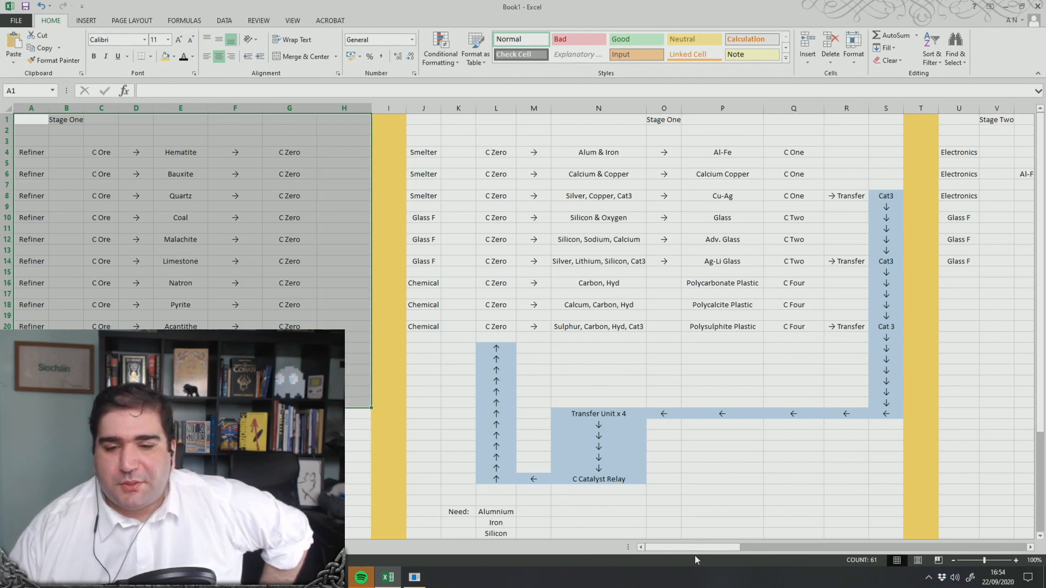
left_click_drag(695, 554, 758, 554)
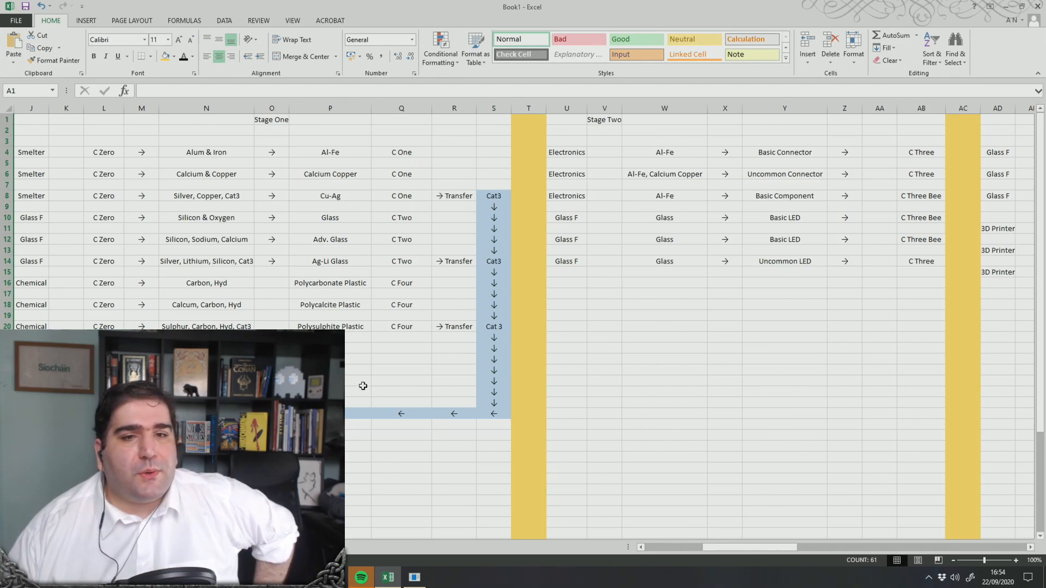
scroll(363, 387, "down", 2)
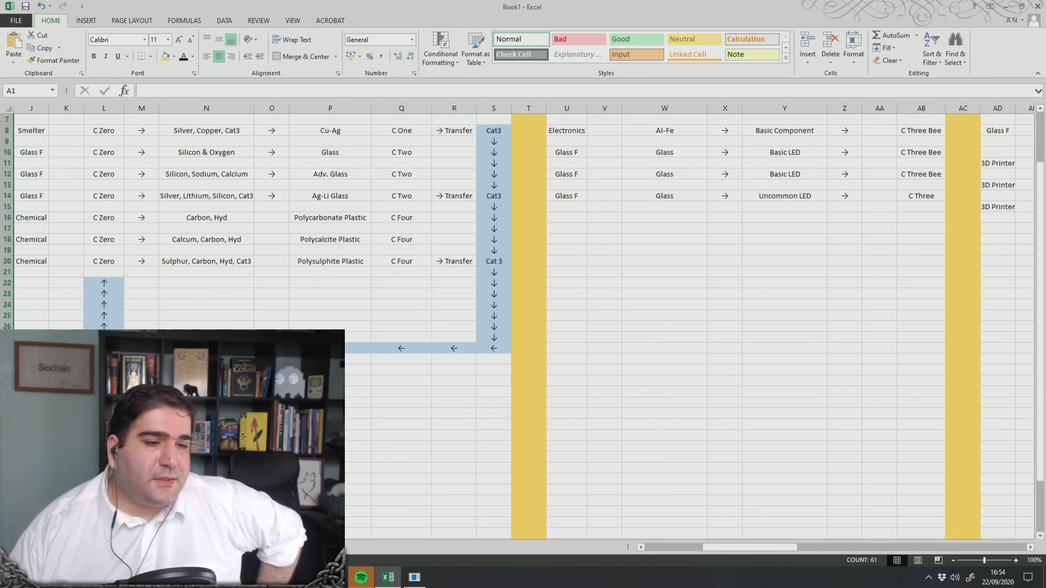
scroll(363, 386, "down", 2)
left_click_drag(66, 382, 103, 479)
left_click(360, 432)
scroll(359, 431, "up", 4)
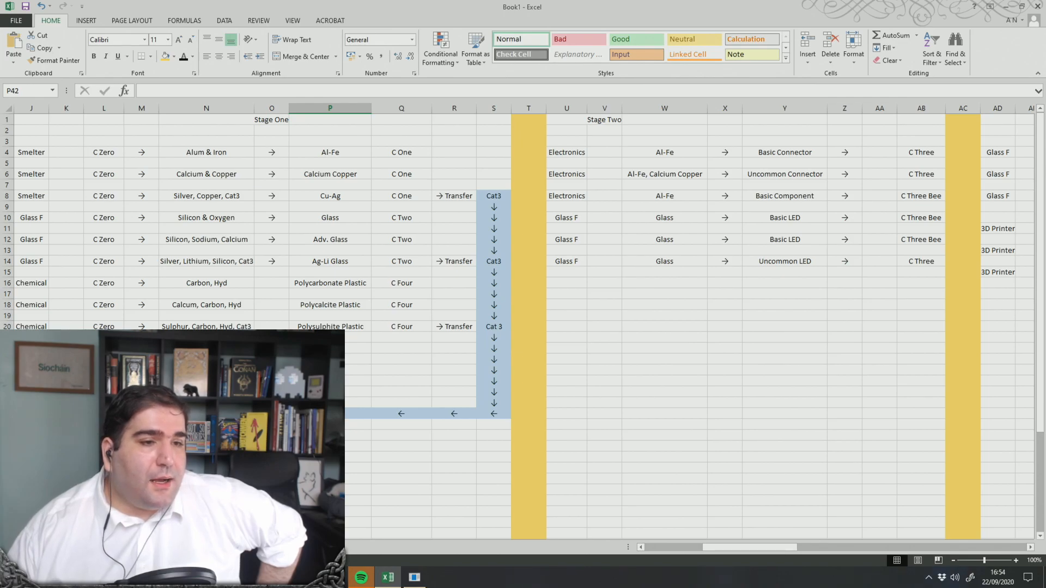
left_click_drag(110, 327, 105, 150)
left_click_drag(220, 152, 221, 327)
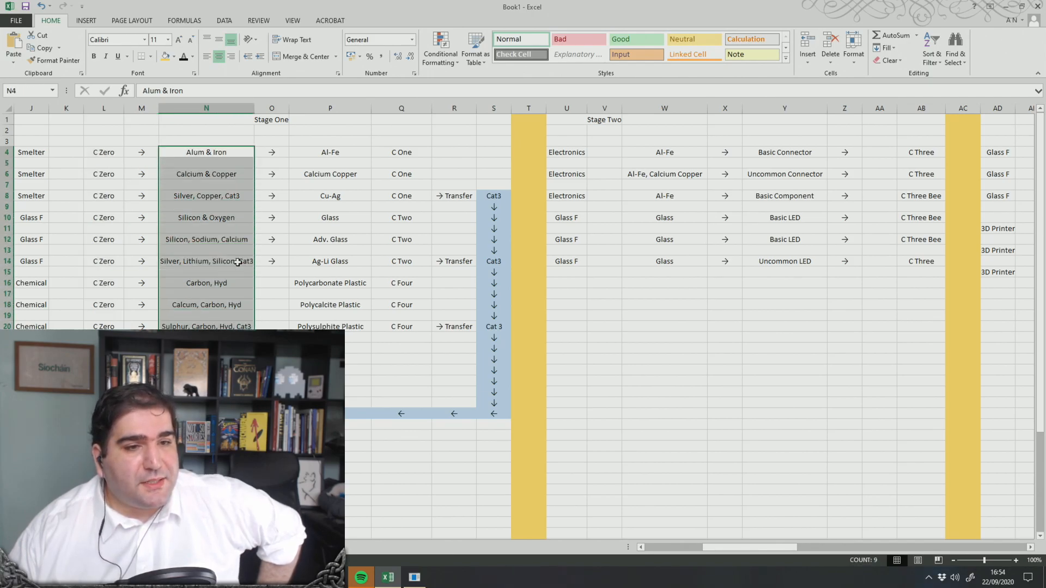
Copy the flow arrows from O10:O14 into the three Chemical rows of column O, starting at O16
left_click_drag(271, 262, 273, 218)
key("ctrl+c")
left_click(271, 283)
key("ctrl+v")
Examine Stage One's products in column P, the Cat3 transfer cells in column S, and the catalyst return into column L
left_click_drag(334, 154, 347, 328)
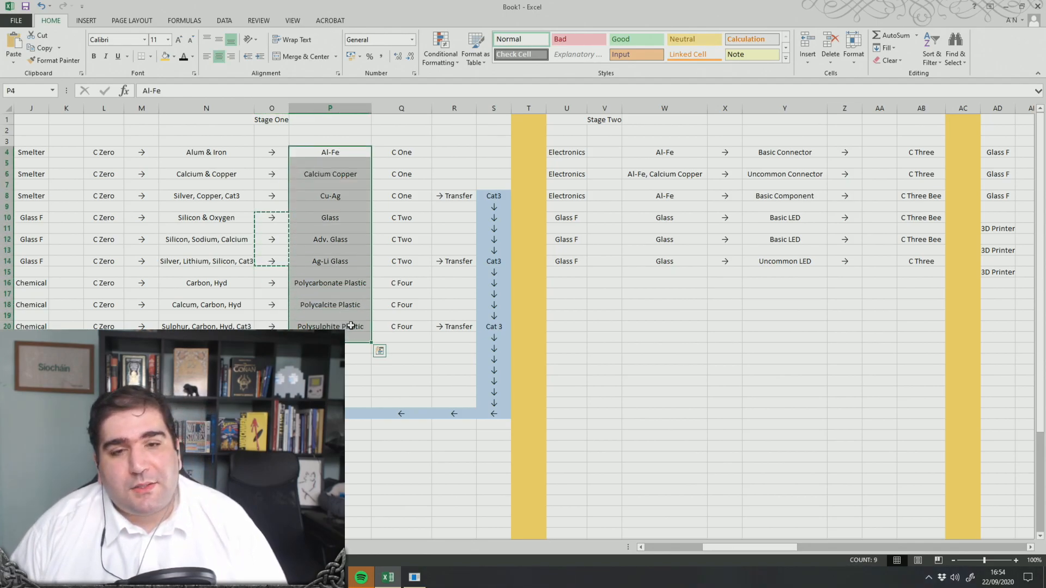
left_click(342, 198)
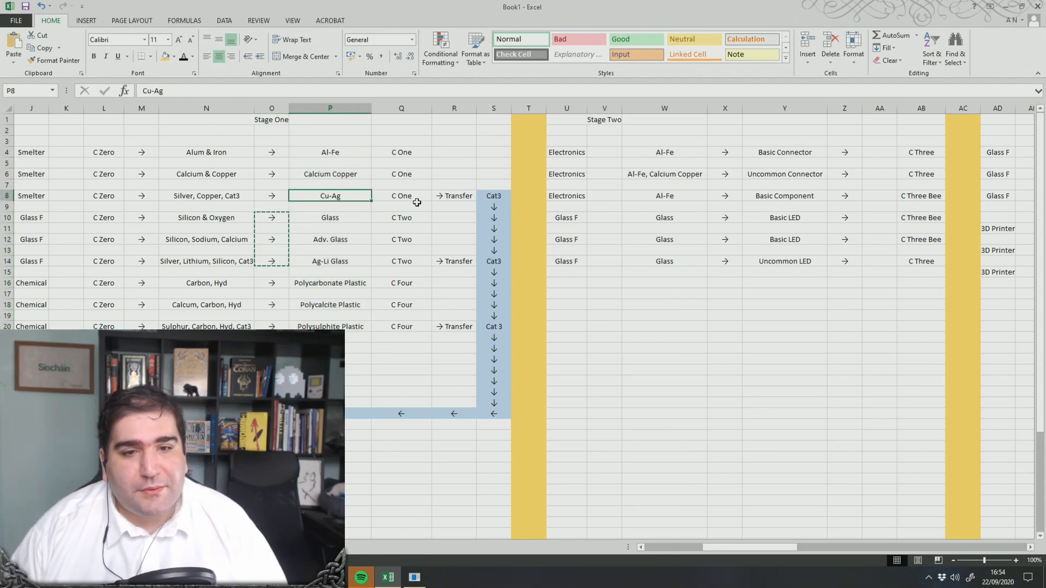
left_click(494, 263)
left_click(490, 326)
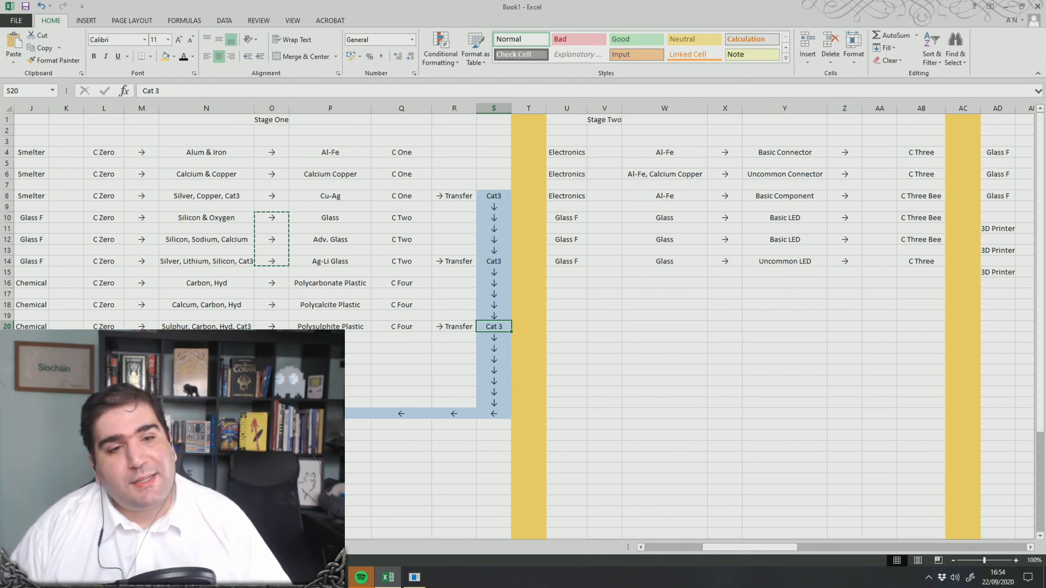
left_click_drag(104, 326, 104, 153)
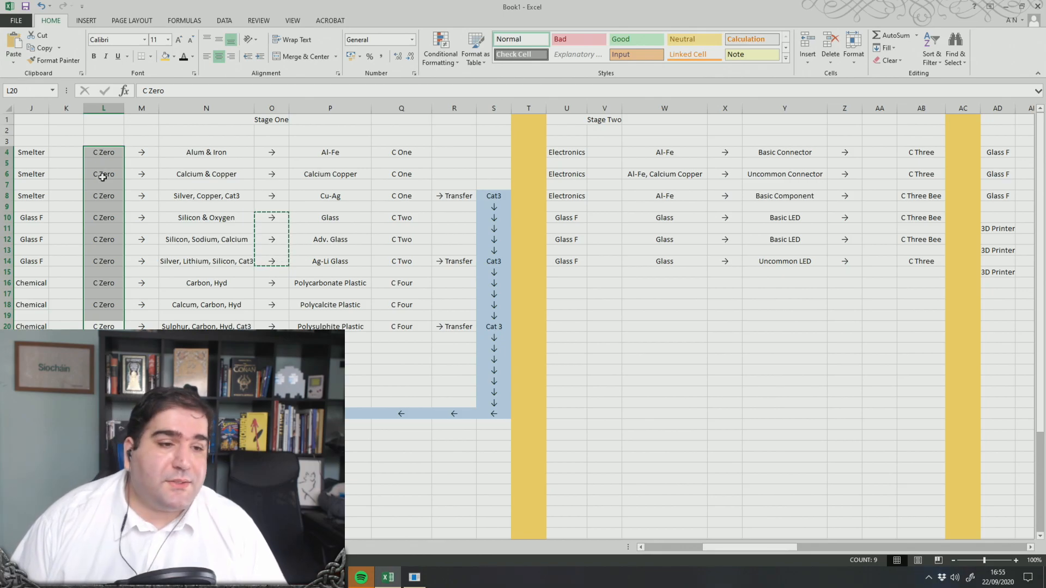
left_click_drag(104, 490, 102, 141)
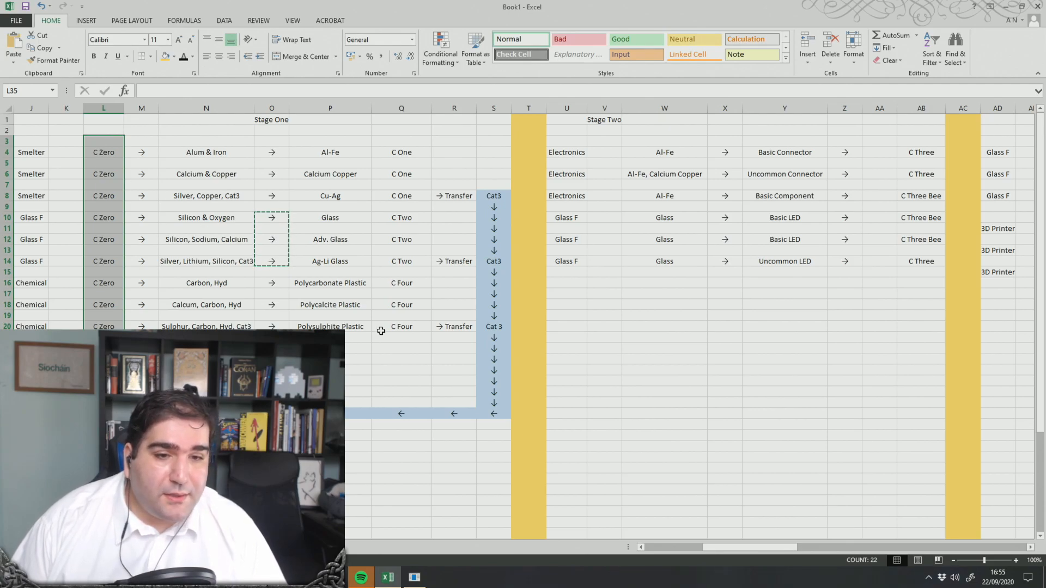
left_click(499, 328)
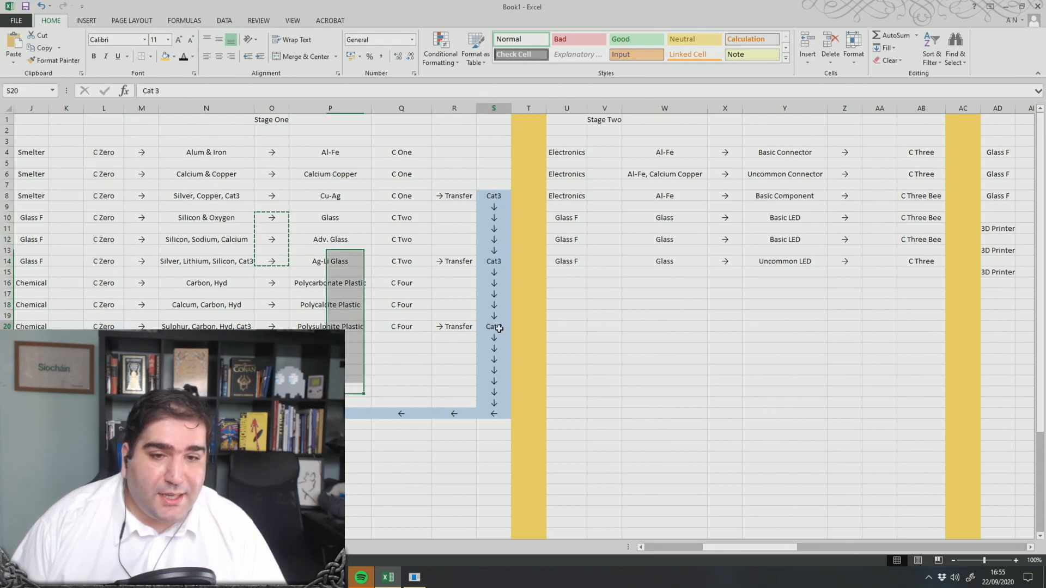
left_click(215, 326)
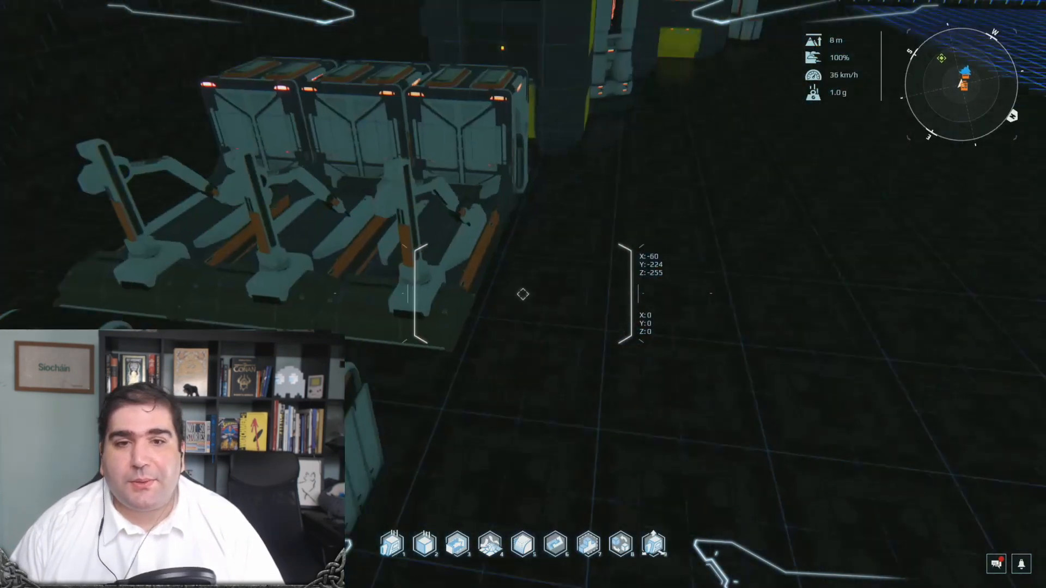
Switch to the game, inspect the Polysulfide Plastic production of the Chemical Industry M unit, and return to the Excel plan
key("w")
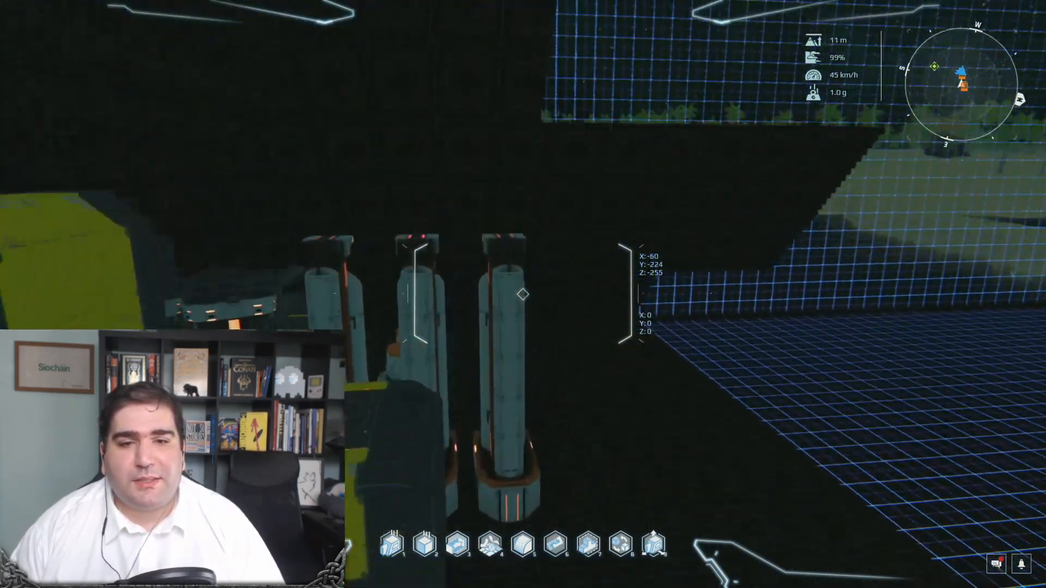
key("f")
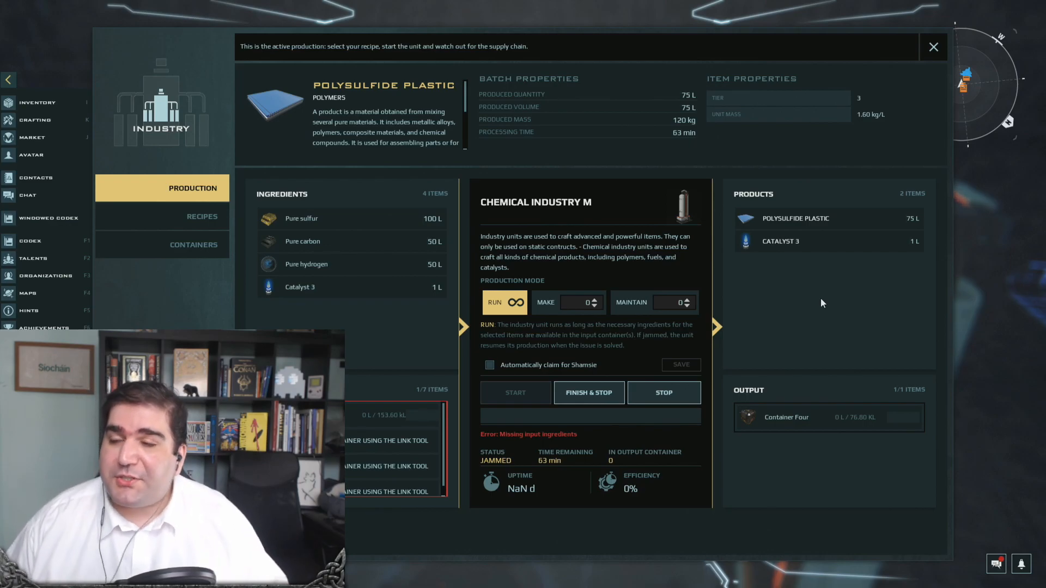
key("Escape")
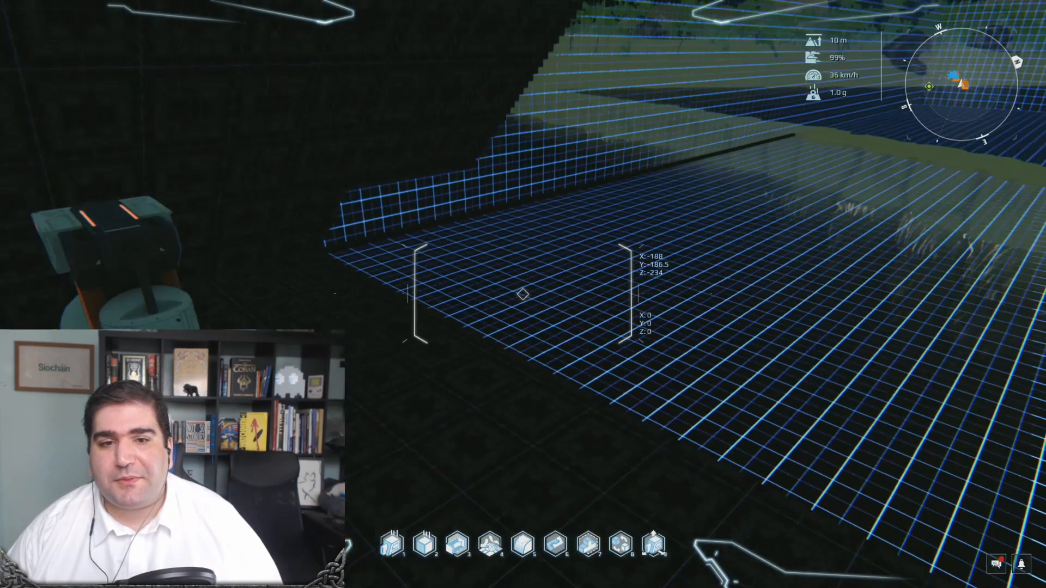
key("w")
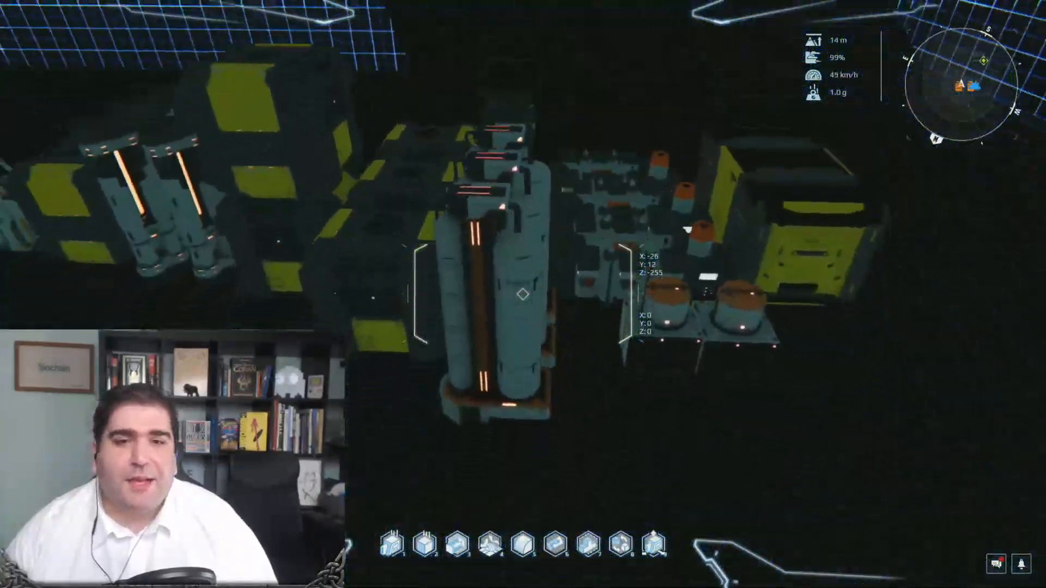
key("alt+Tab")
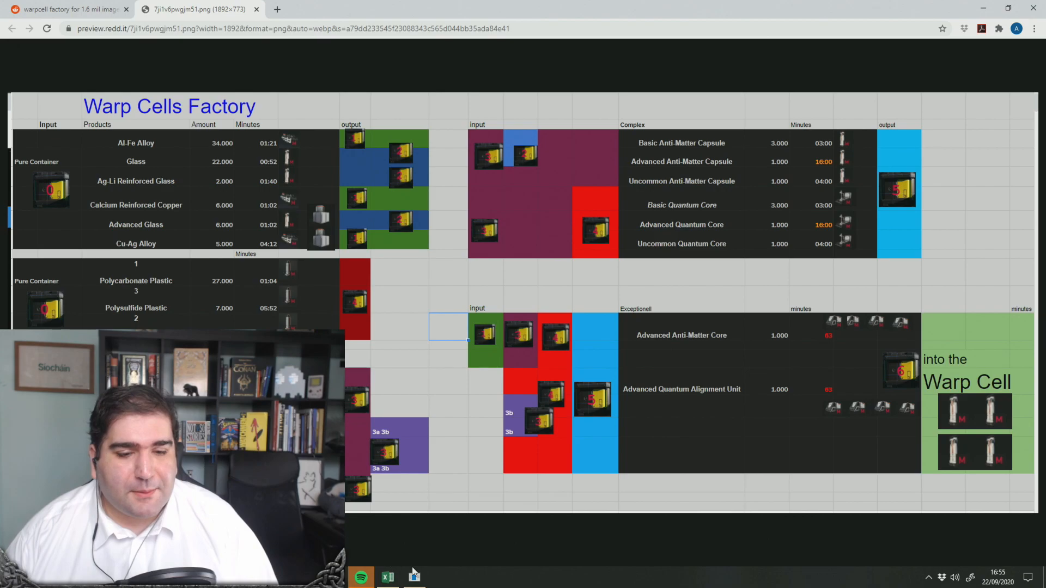
left_click(413, 572)
key("alt+Tab")
key("Tab")
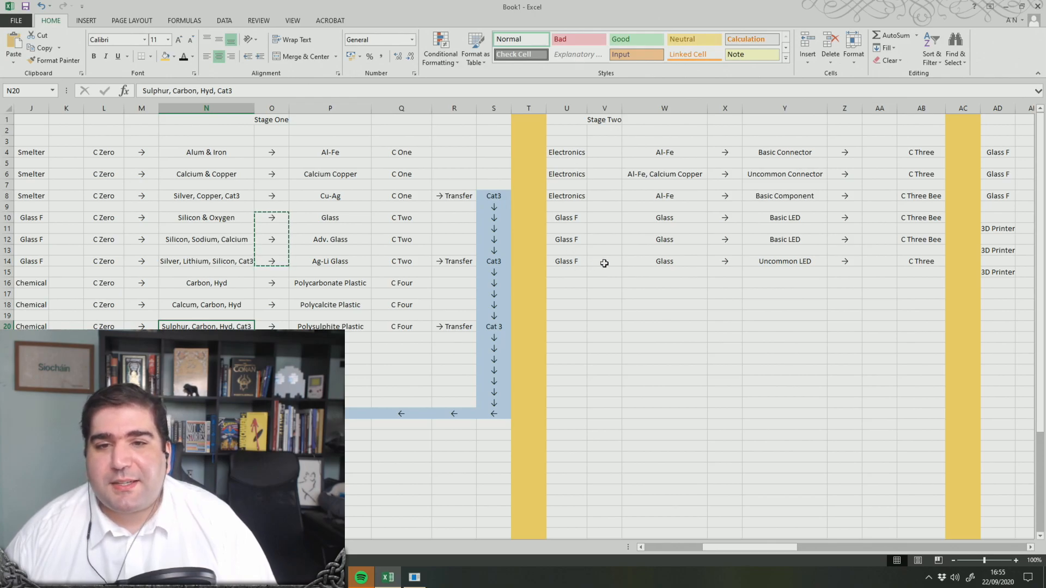
left_click_drag(676, 148, 656, 261)
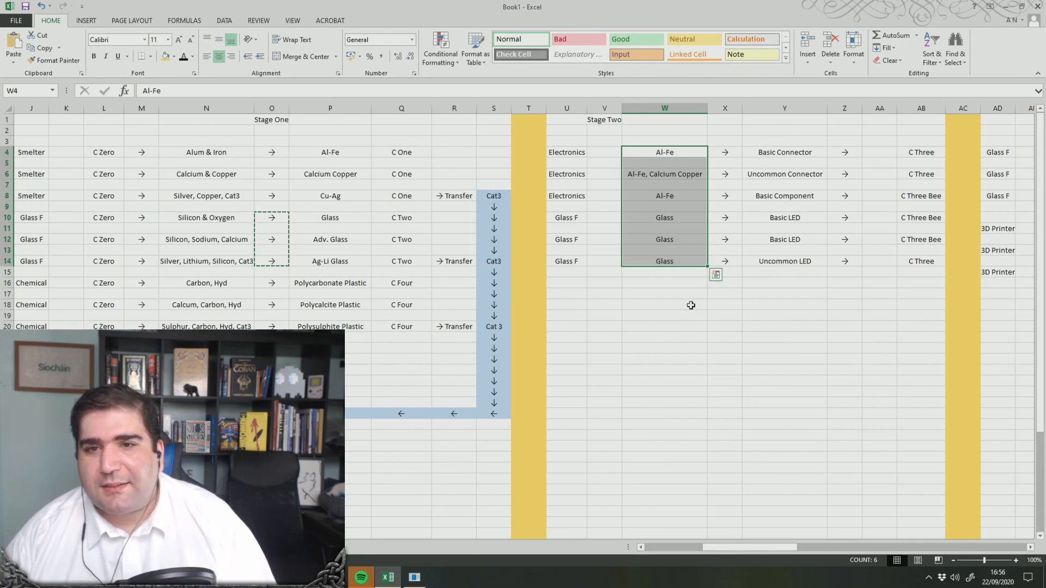
right_click(725, 109)
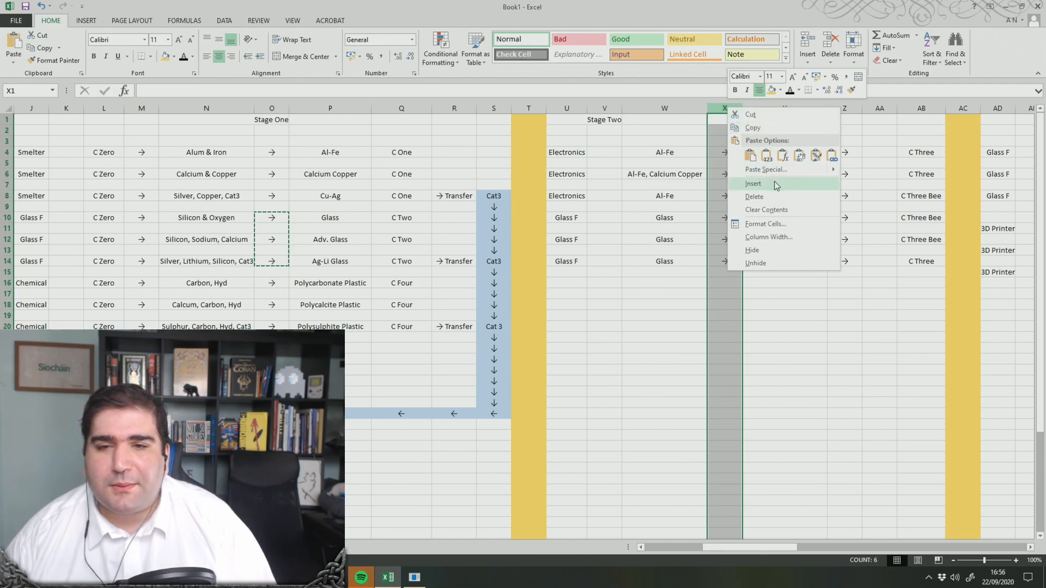
left_click(834, 336)
right_click(790, 109)
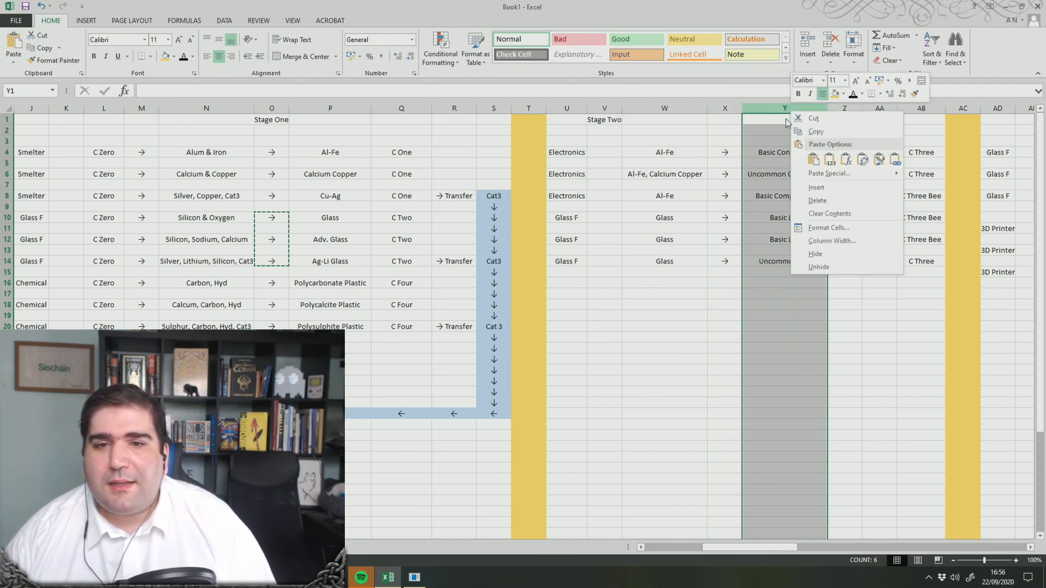
Insert three empty columns before the Stage Two ingredients column W
right_click(658, 109)
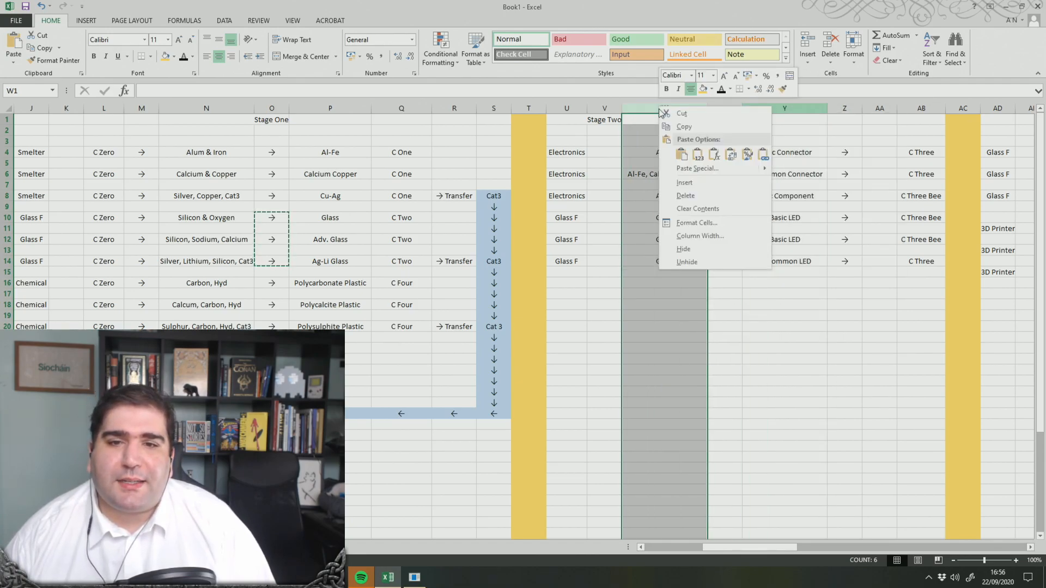
left_click(692, 186)
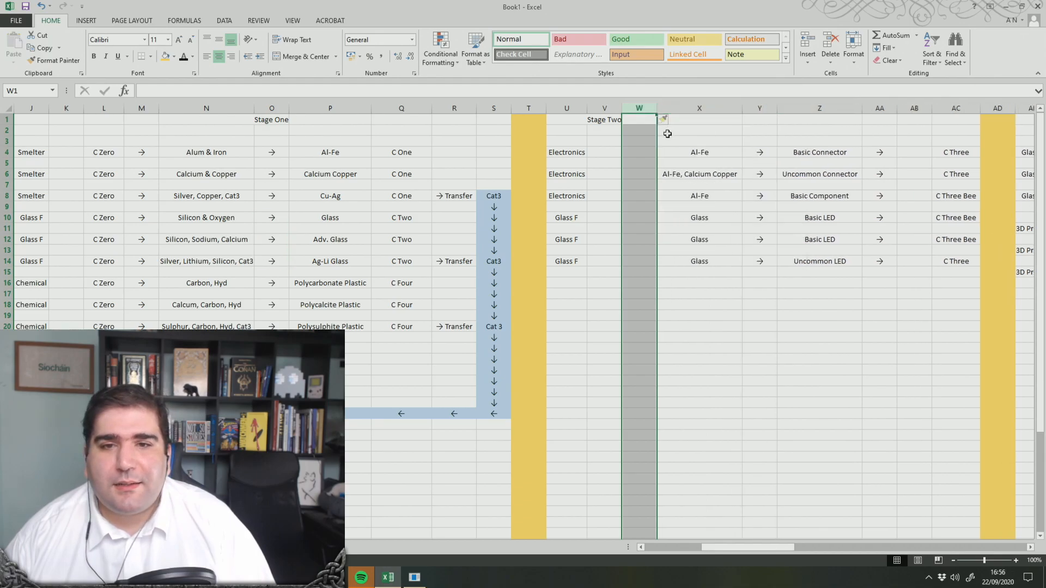
right_click(687, 111)
left_click(725, 191)
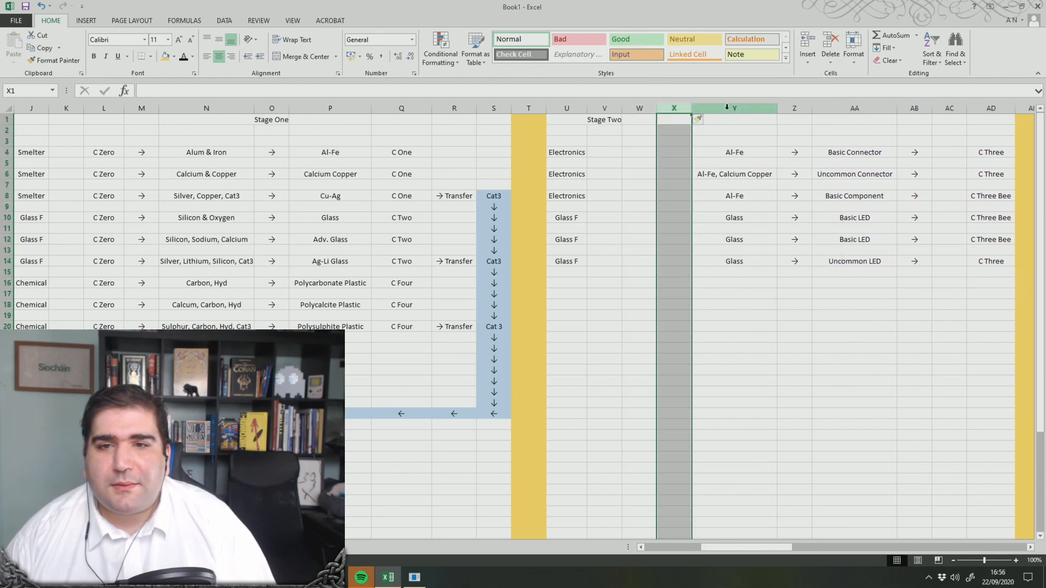
right_click(731, 109)
left_click(755, 186)
Copy the flow arrows from AA4:AA14 into column Y, starting at Y4
left_click_drag(828, 154, 828, 261)
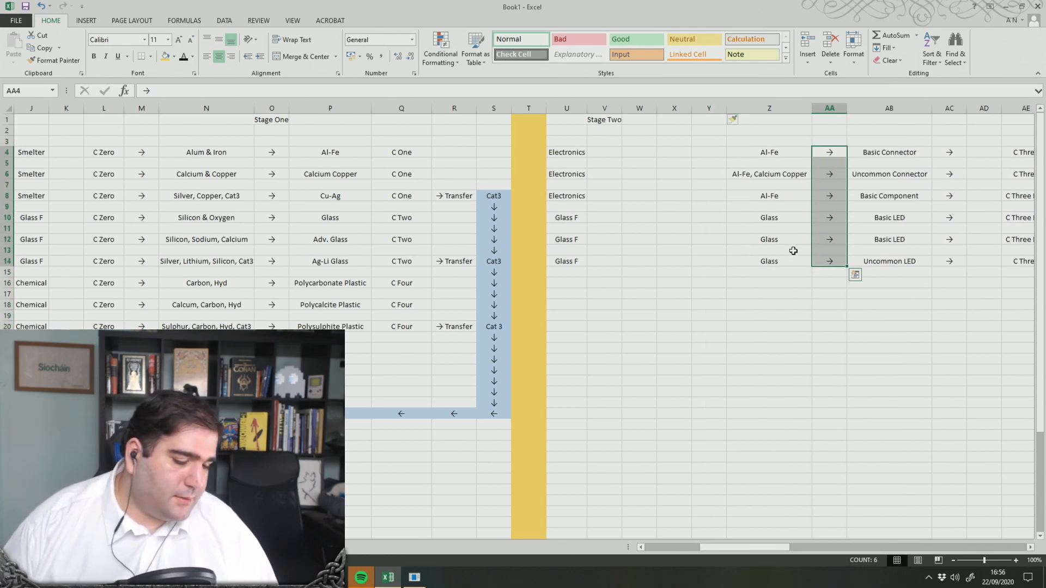
key("ctrl+c")
left_click(709, 154)
key("ctrl+v")
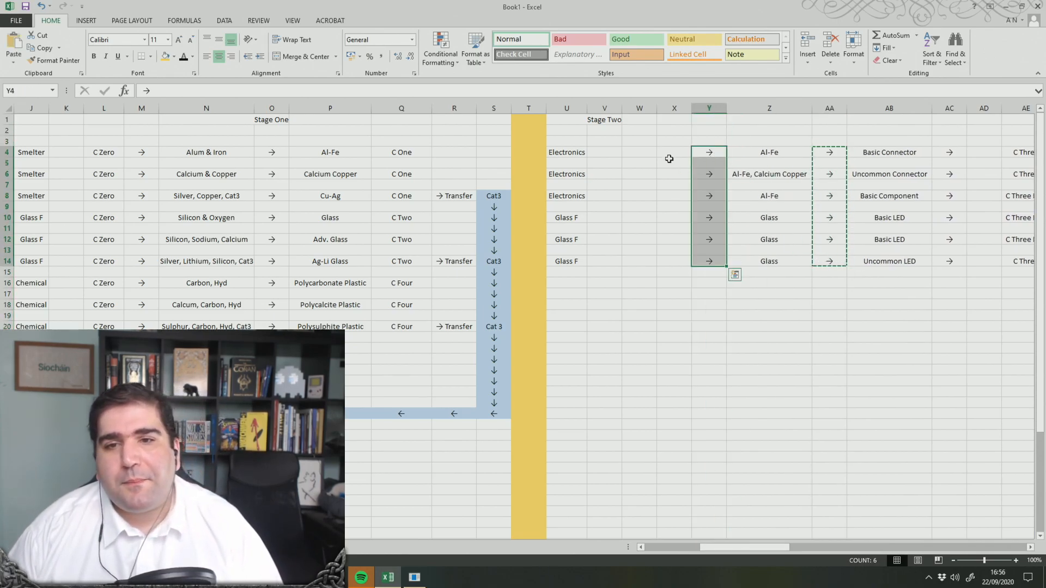
Enter C One as the Electronics input container in X4 and copy it to X6 and X8
left_click(674, 160)
left_click(674, 152)
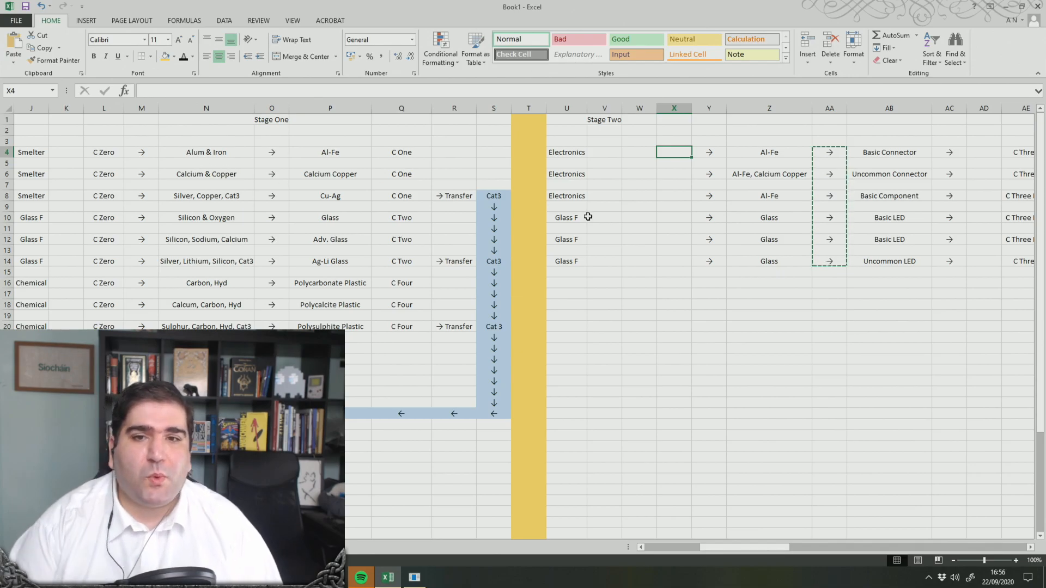
type("C")
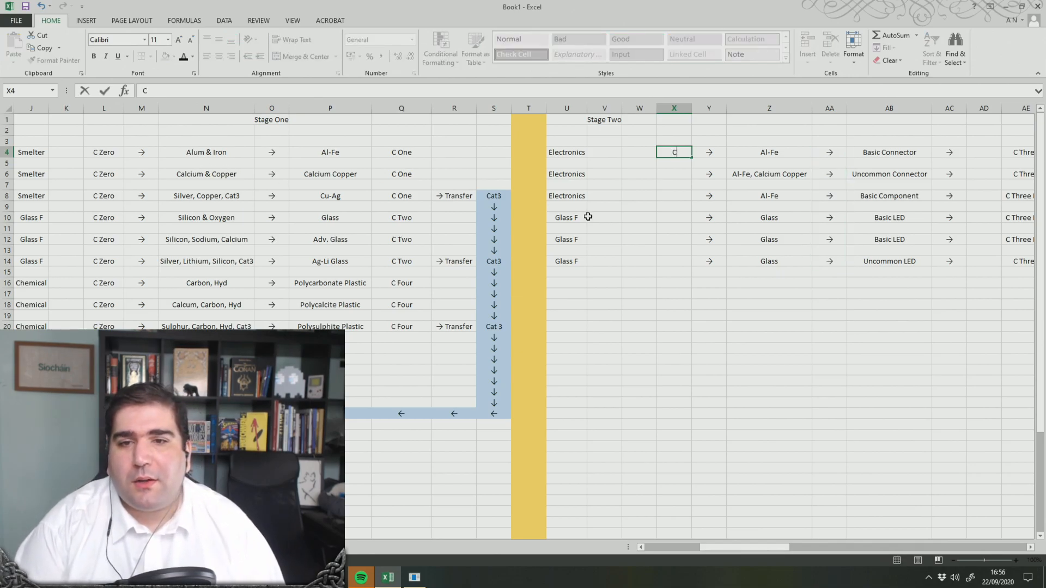
type("one")
left_click(663, 224)
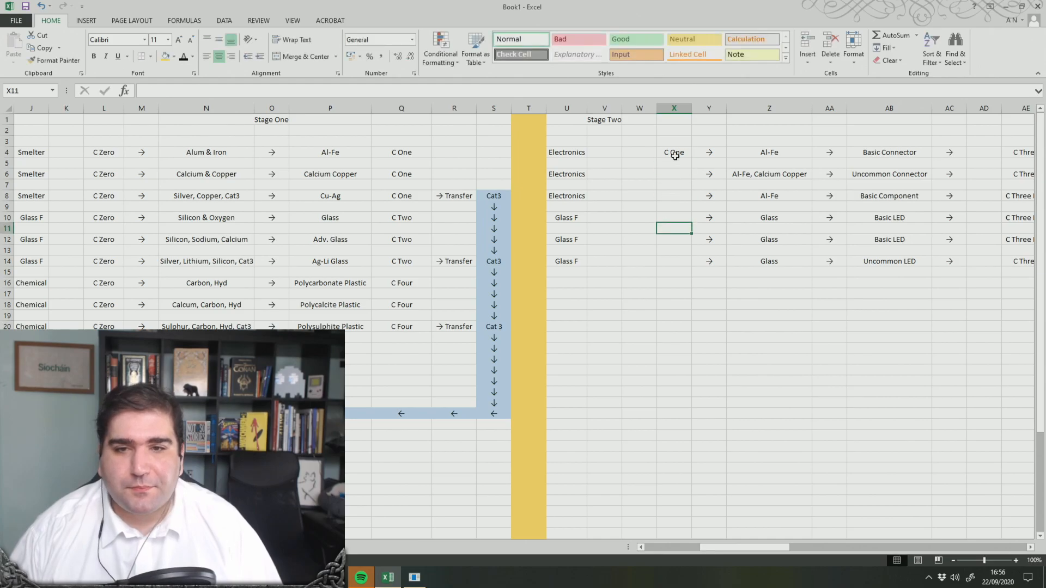
left_click(676, 155)
key("ctrl+c")
left_click(666, 174)
key("ctrl+v")
left_click(674, 196)
key("ctrl+v")
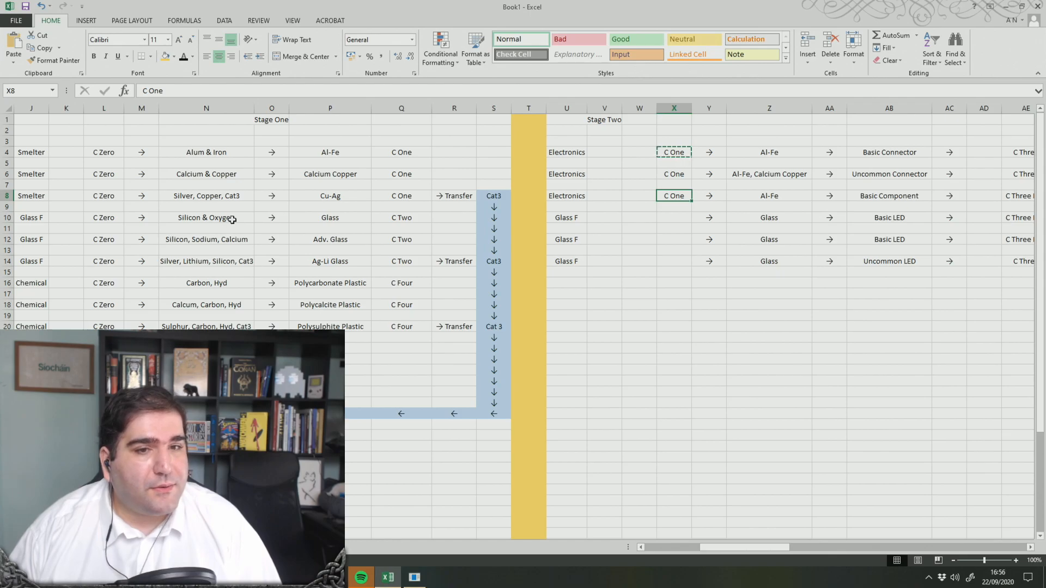
Enter C Two as the input container for the three Stage Two Glass F rows in X10, X12 and X14
left_click(410, 222)
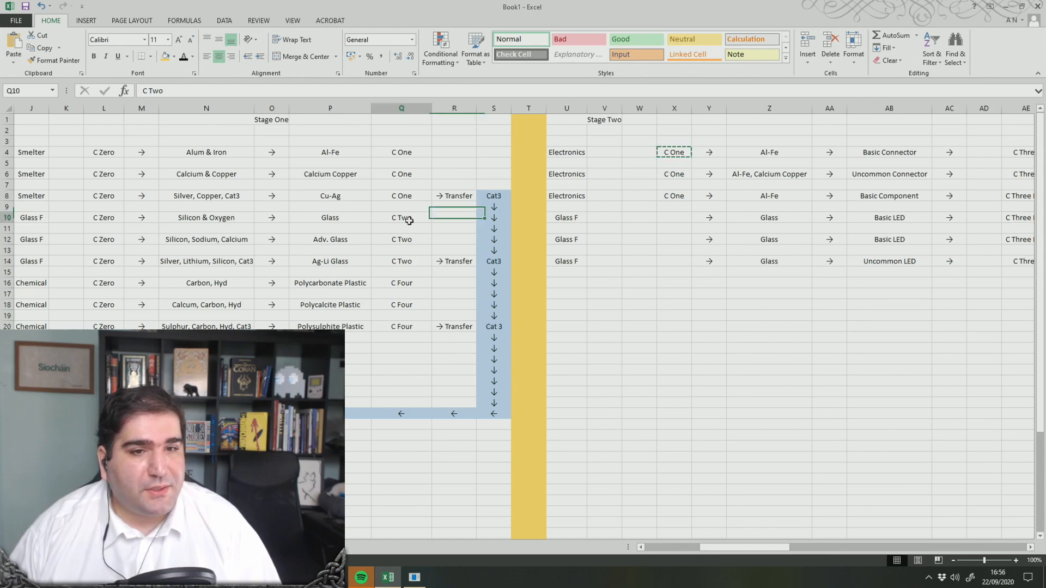
left_click(667, 218)
type("C")
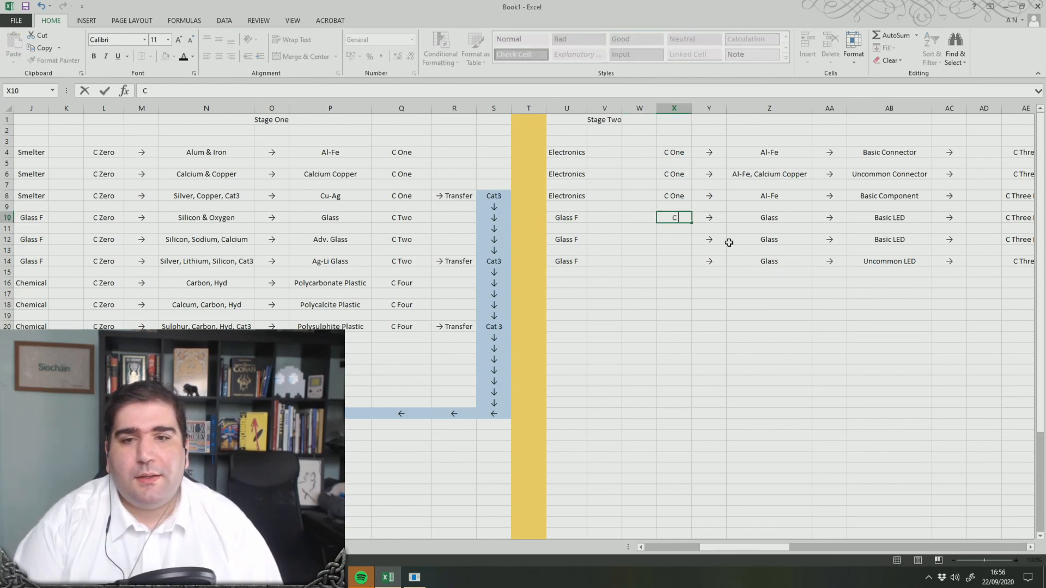
key("Return")
key("Return")
type("C")
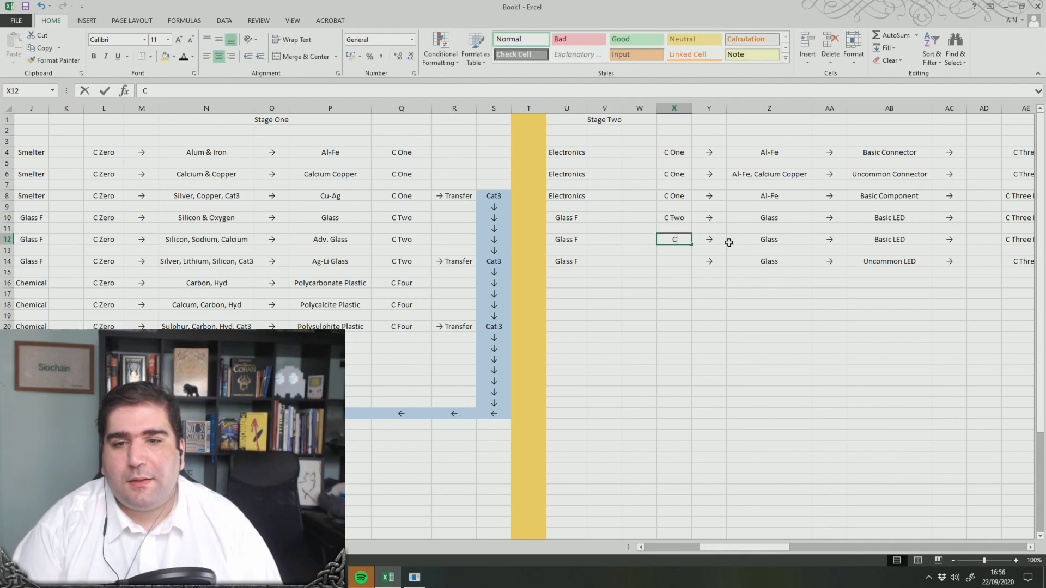
type(" Two")
key("Return")
key("Return")
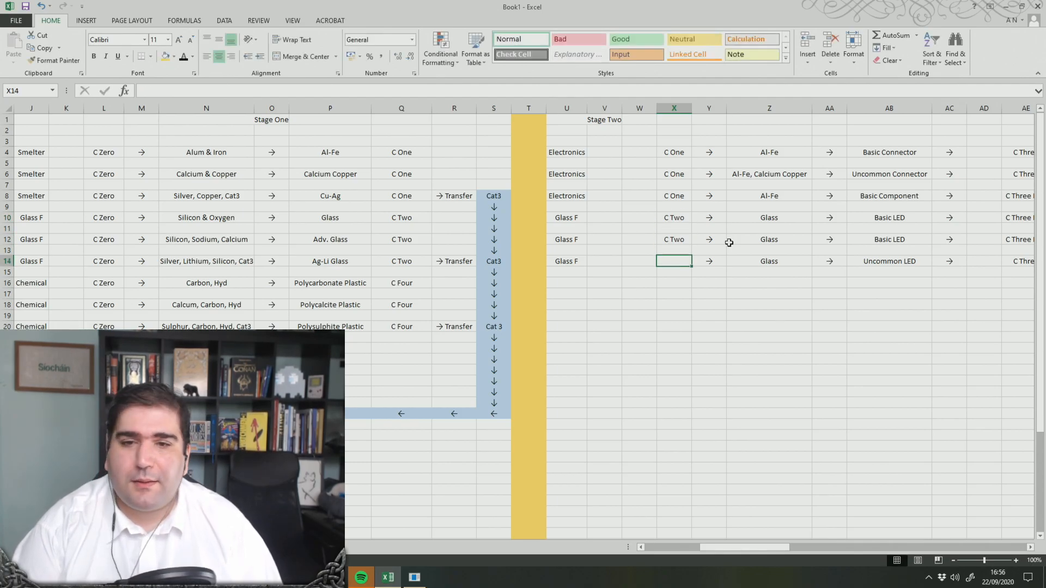
type("C Two")
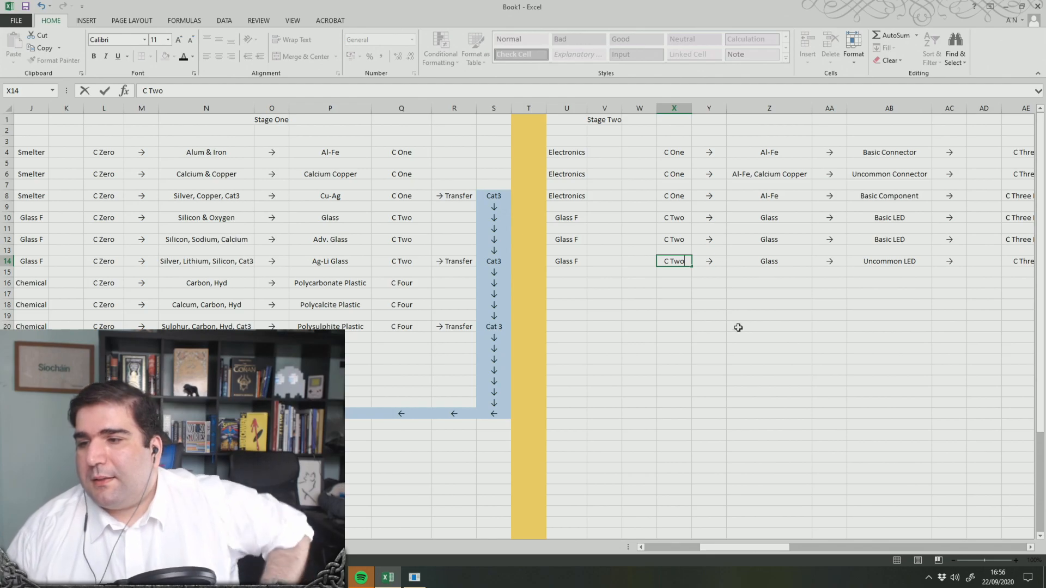
left_click(758, 349)
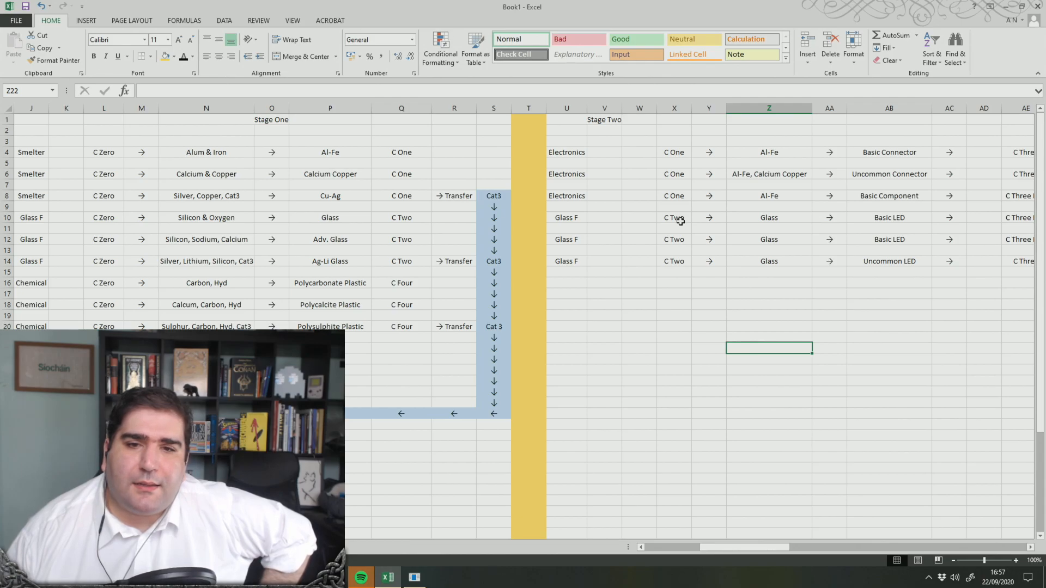
Check the factory reference image in the browser and the game's Basic LED and Uncommon LED ingredients in Glass Furnace M, and return to the Excel plan
left_click(907, 264)
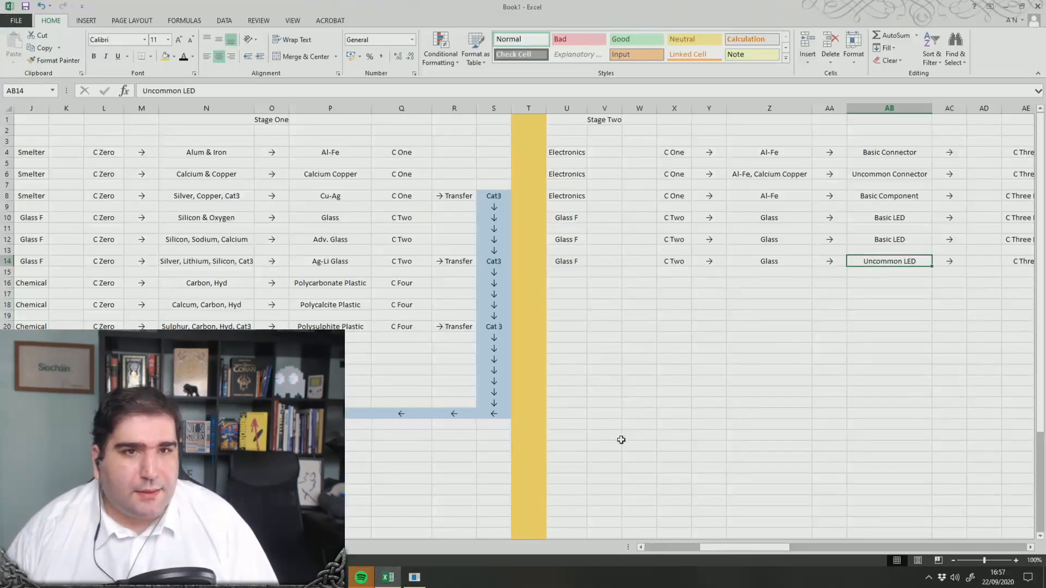
left_click(334, 578)
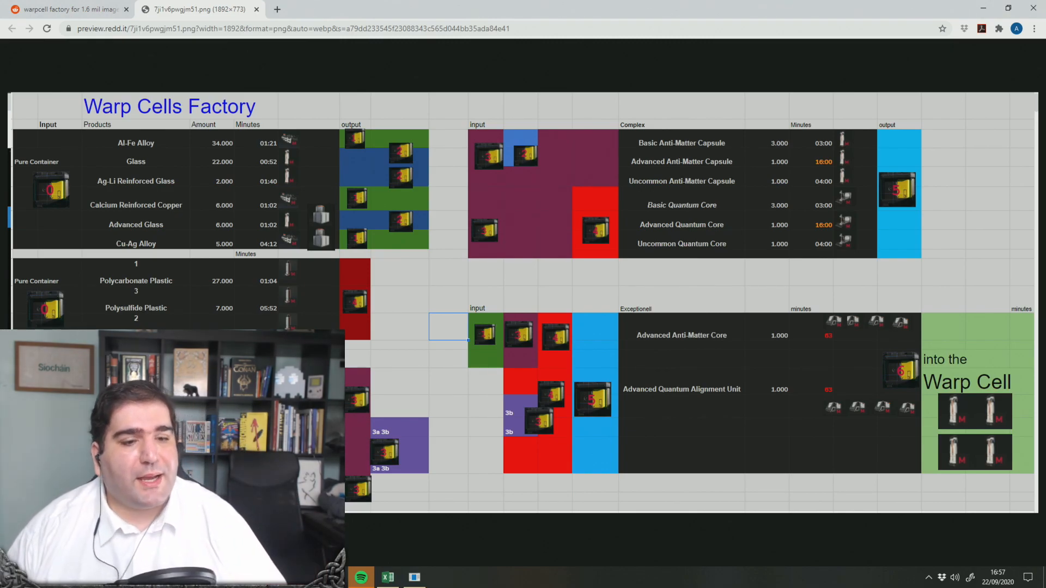
key("alt+Tab")
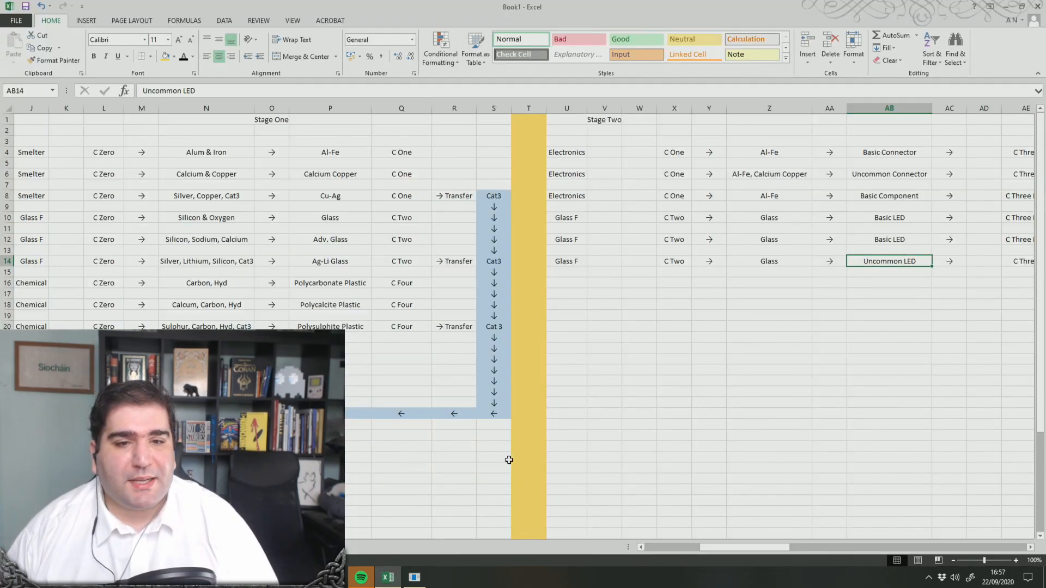
left_click(415, 578)
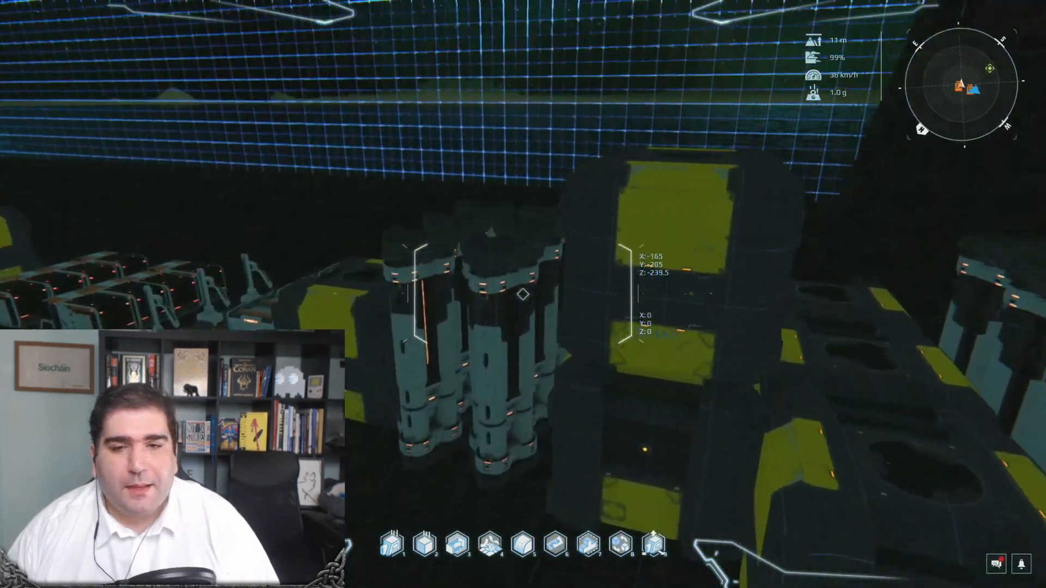
key("f")
key("Escape")
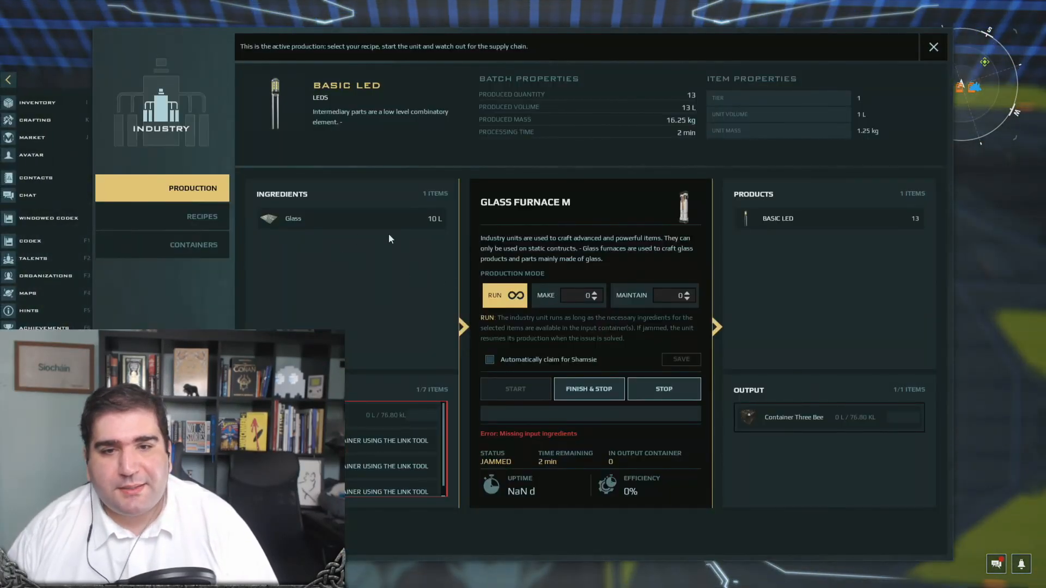
key("Escape")
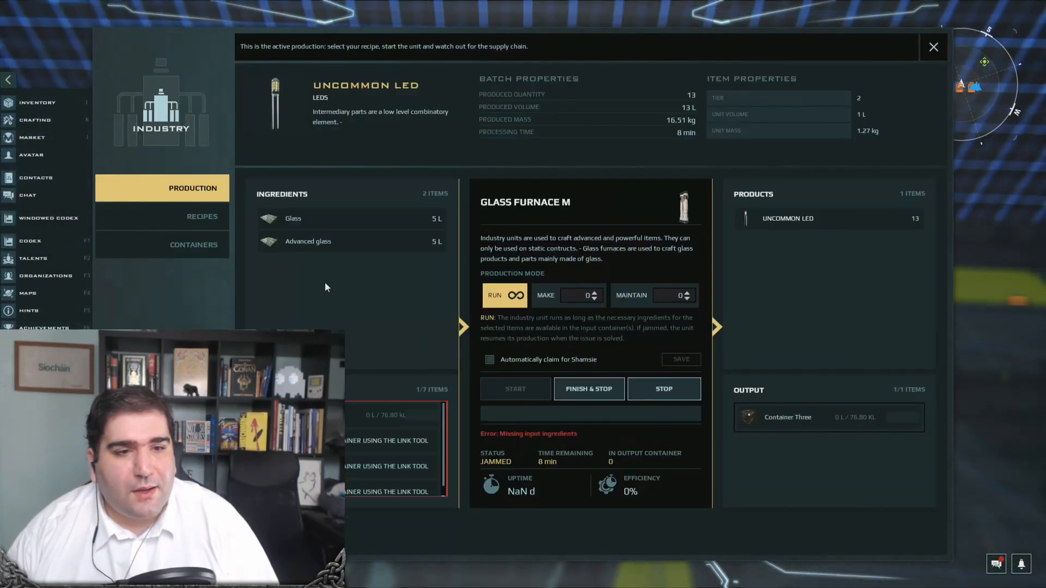
key("alt+Tab")
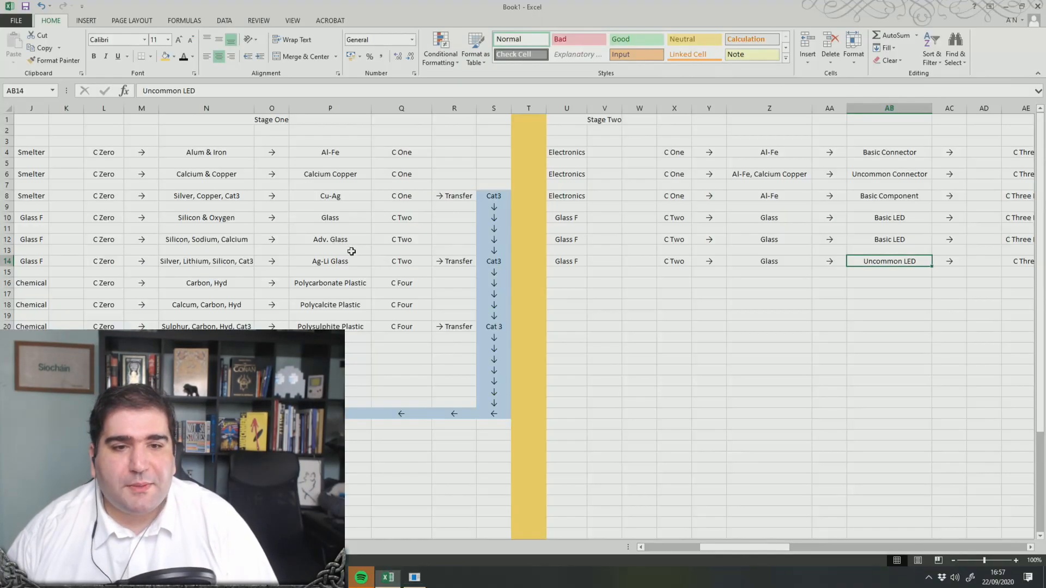
Change the Uncommon LED ingredients in Z14 to Glass, Adv. Glass
left_click(795, 262)
left_click(554, 94)
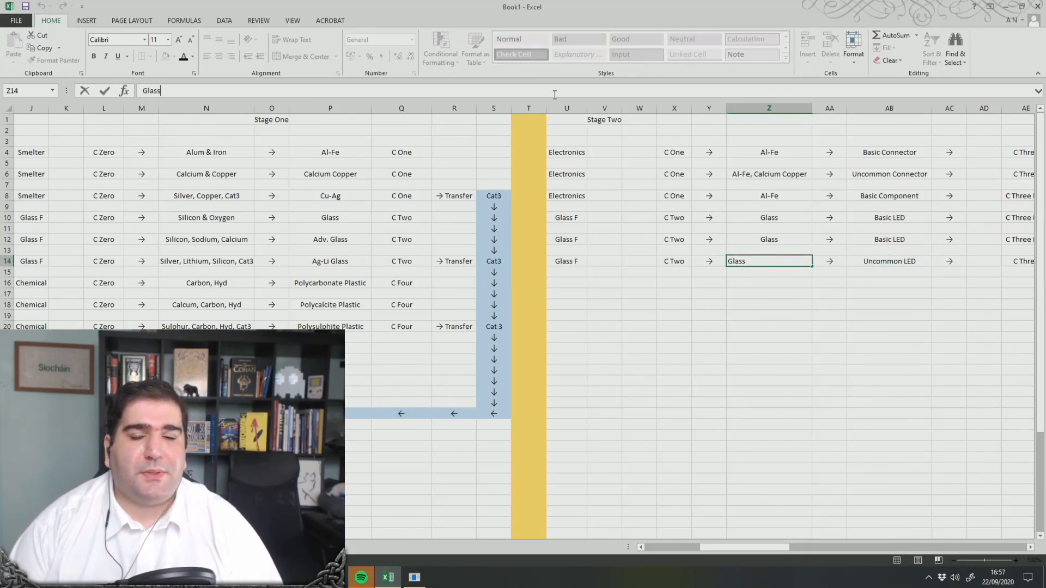
type(", Adv. Glass")
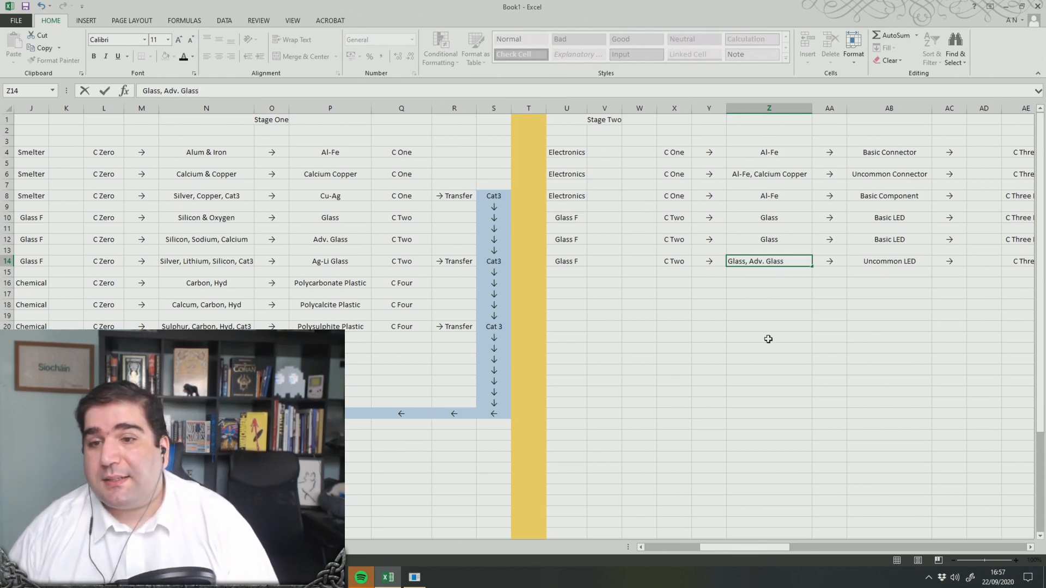
left_click(765, 337)
Review which output containers the Stage Two LEDs, components and connectors go into, across columns AB to AE
left_click_drag(725, 547, 768, 544)
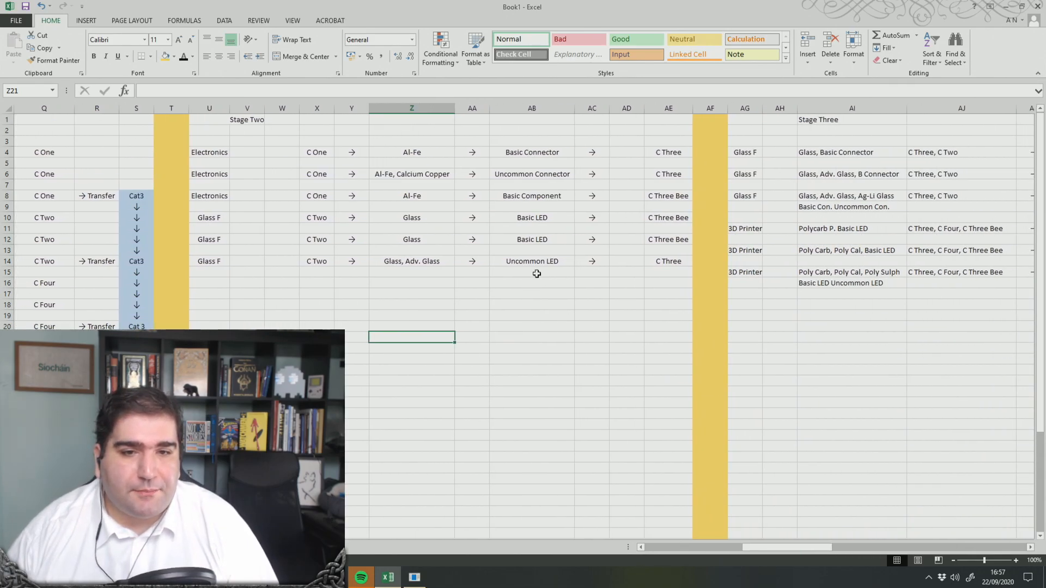
left_click_drag(680, 270, 541, 265)
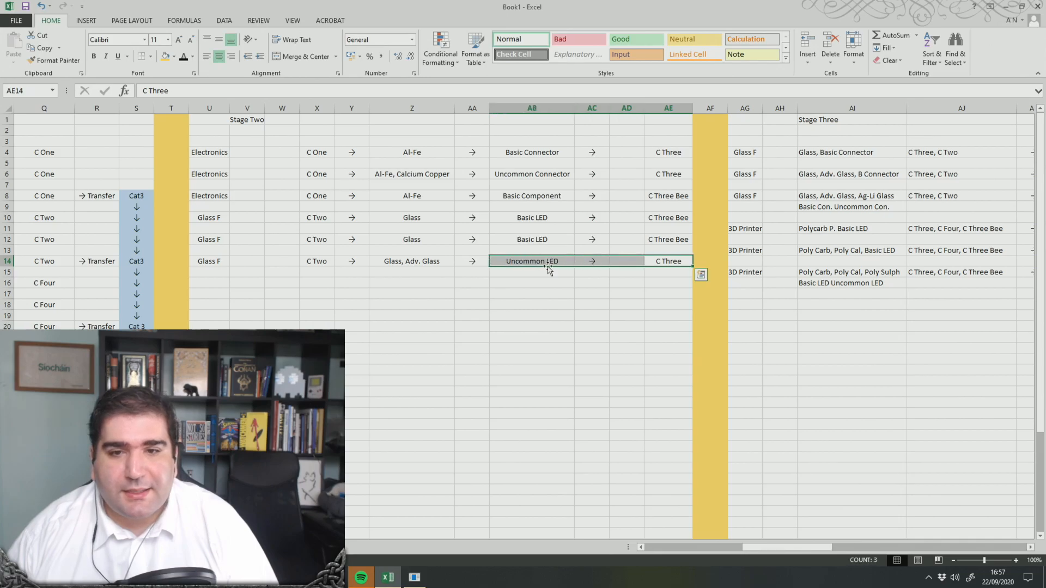
left_click(670, 240)
left_click_drag(669, 240, 557, 199)
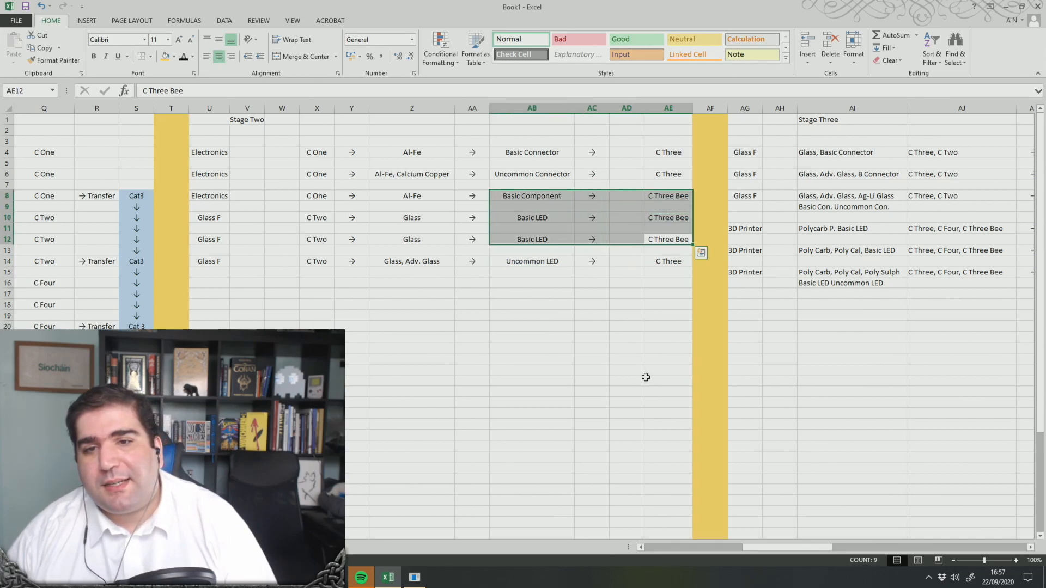
left_click_drag(668, 173, 518, 149)
left_click(881, 360)
Review the Stage Three Glass F and 3D Printer rows, including their ingredients, input containers, products and output containers
left_click_drag(814, 548, 815, 554)
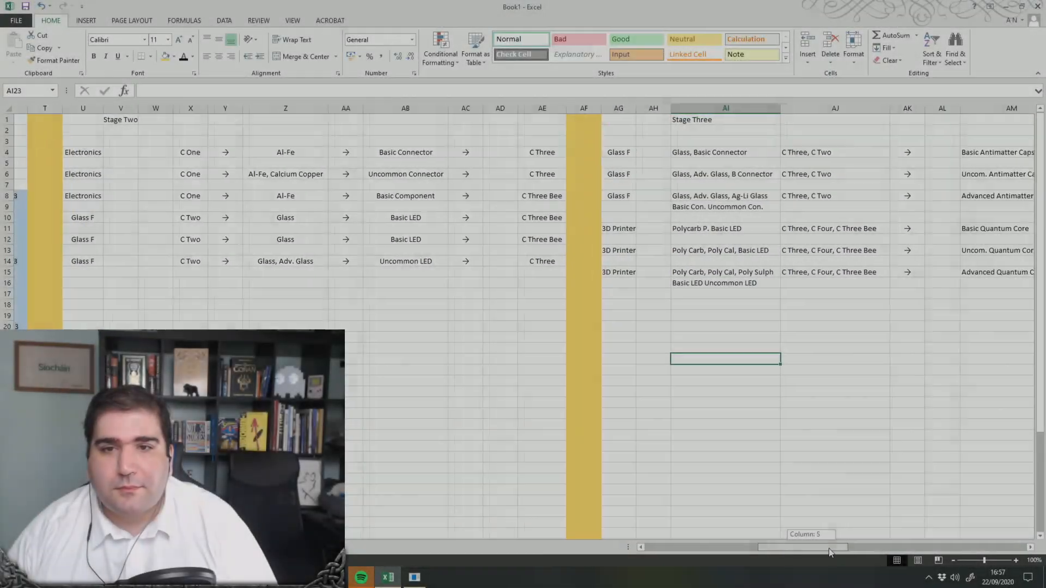
left_click_drag(828, 549, 868, 547)
left_click_drag(395, 229, 386, 283)
left_click_drag(390, 152, 391, 196)
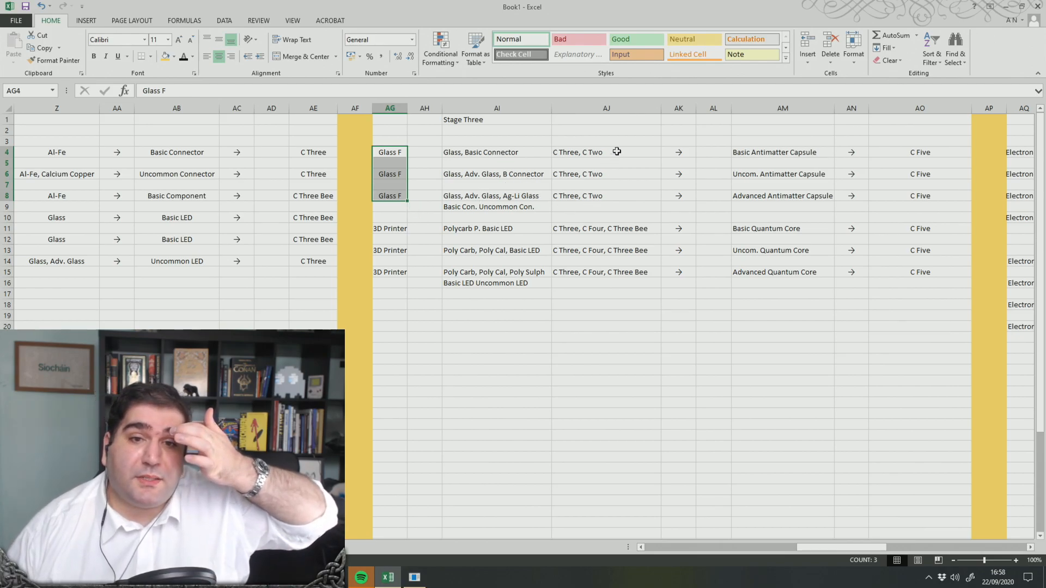
left_click_drag(617, 151, 618, 200)
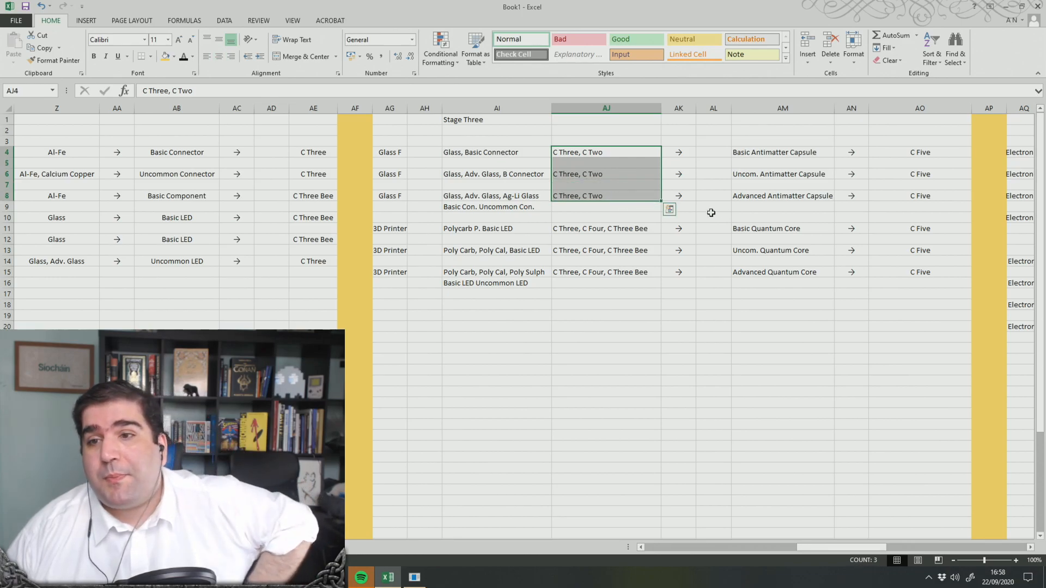
left_click_drag(785, 154, 769, 196)
key("ctrl+v")
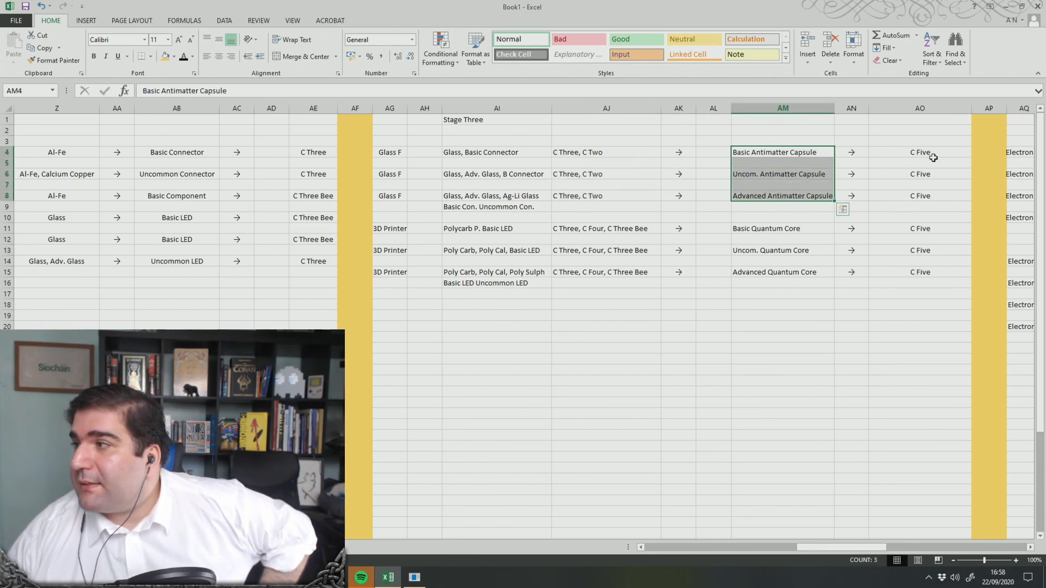
left_click_drag(933, 157, 934, 196)
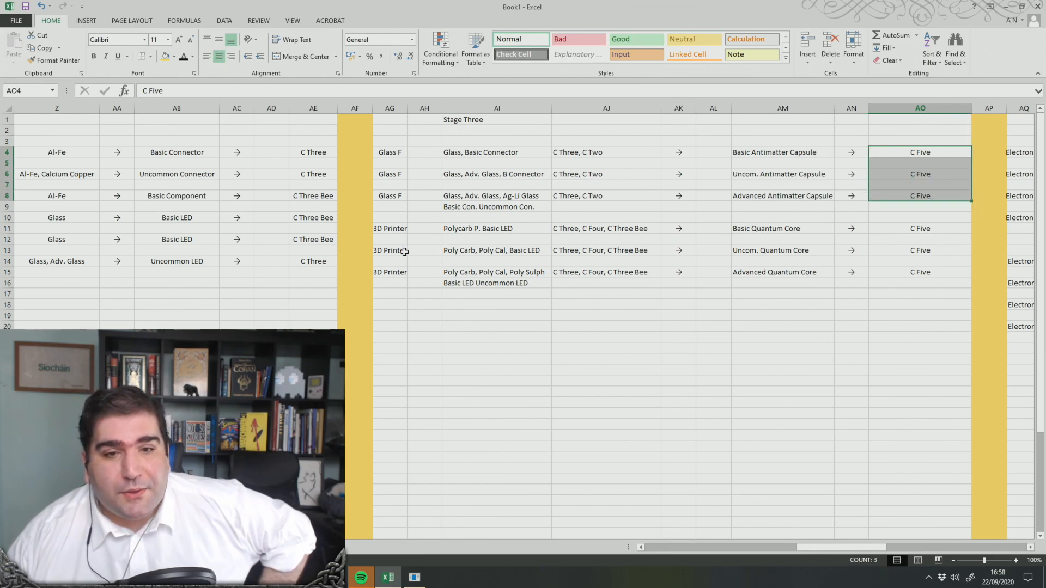
left_click_drag(465, 230, 530, 257)
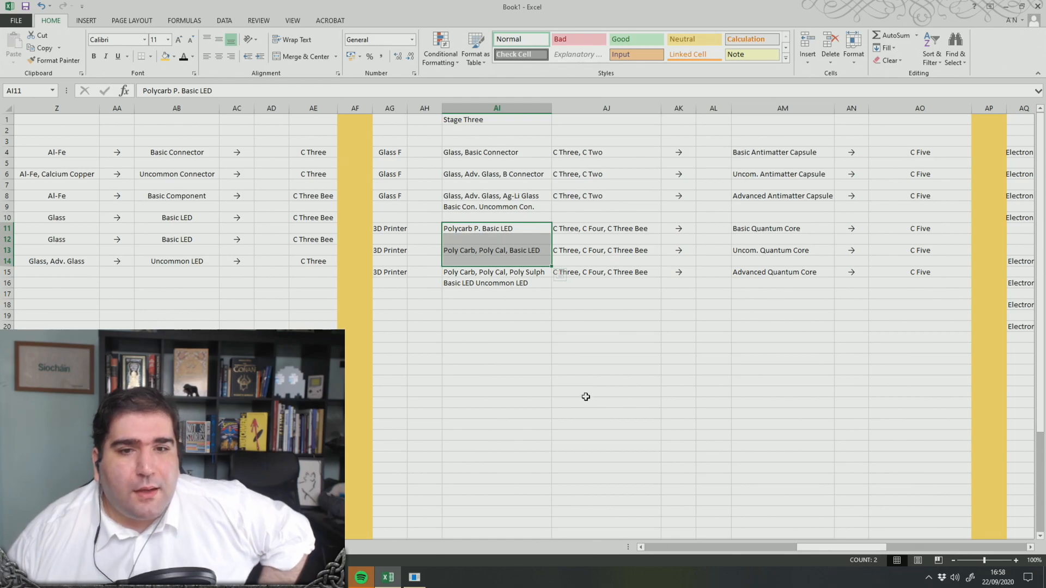
Remove C Three from the 3D Printer input containers in AJ13 and AJ11, leaving C Four, C Three Bee
left_click(570, 248)
left_click_drag(171, 91, 140, 92)
key("BackSpace")
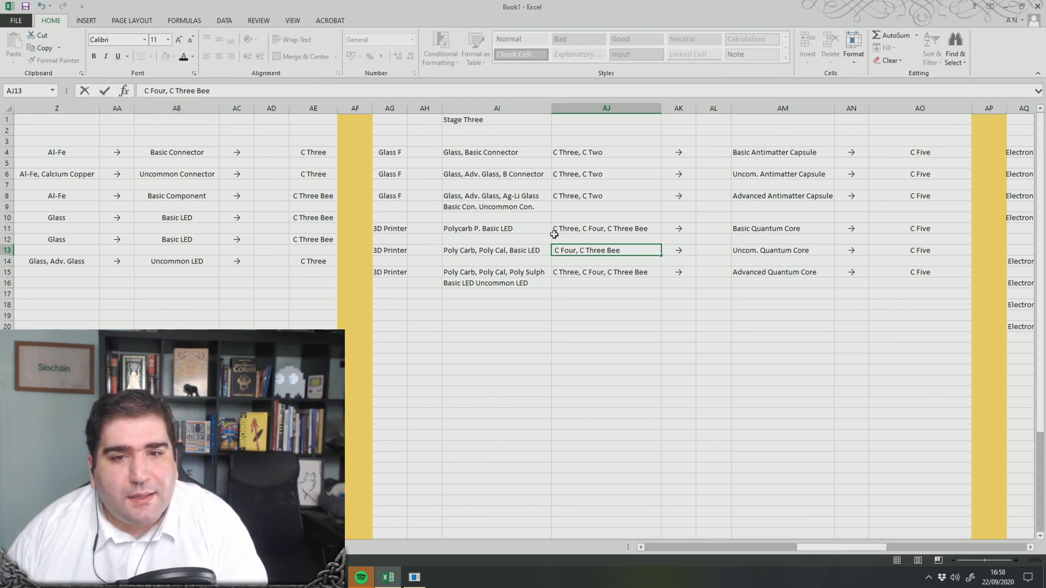
left_click(580, 232)
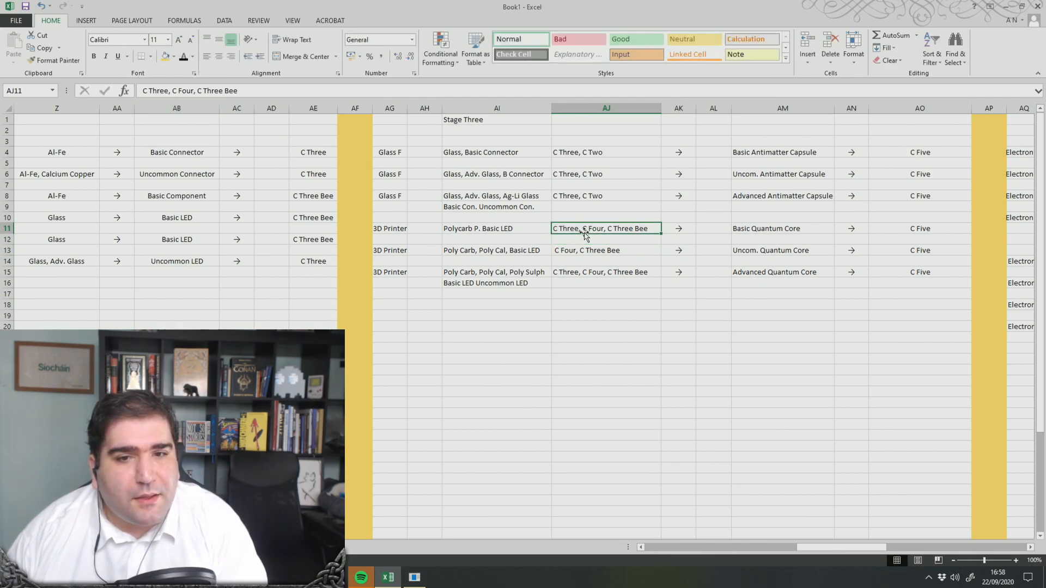
left_click(172, 91)
left_click_drag(173, 91, 140, 92)
key("BackSpace")
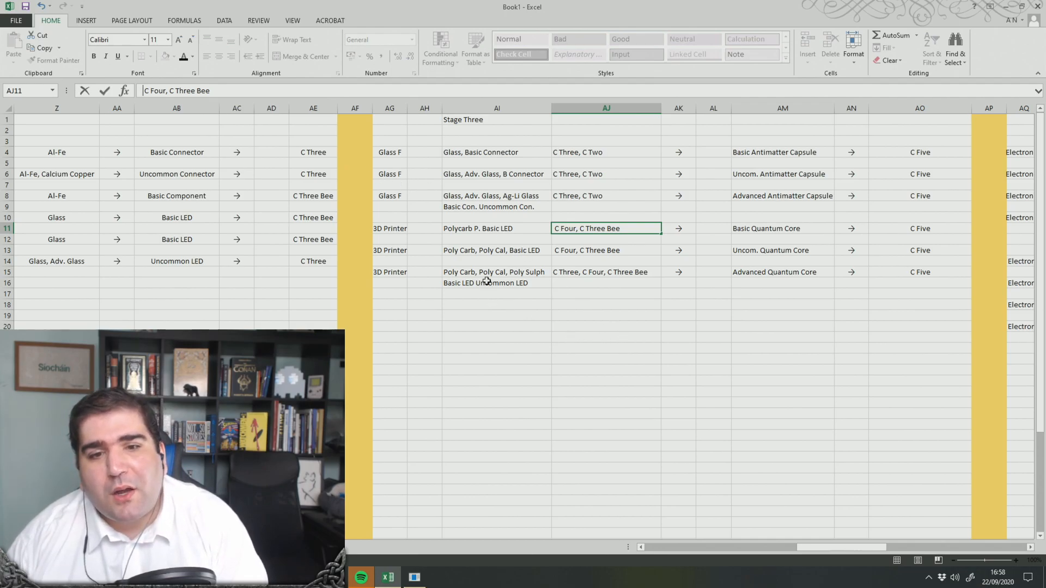
Compare the output containers of the Stage Two LED rows with the 3D Printer input containers in AJ11, AJ13 and AJ15
left_click_drag(169, 260, 325, 263)
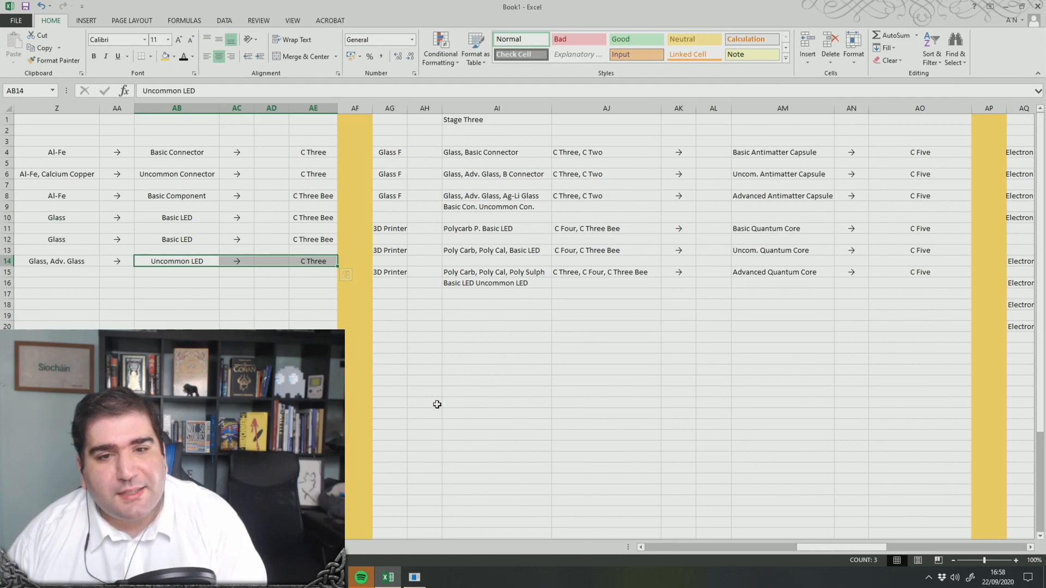
left_click_drag(182, 239, 303, 218)
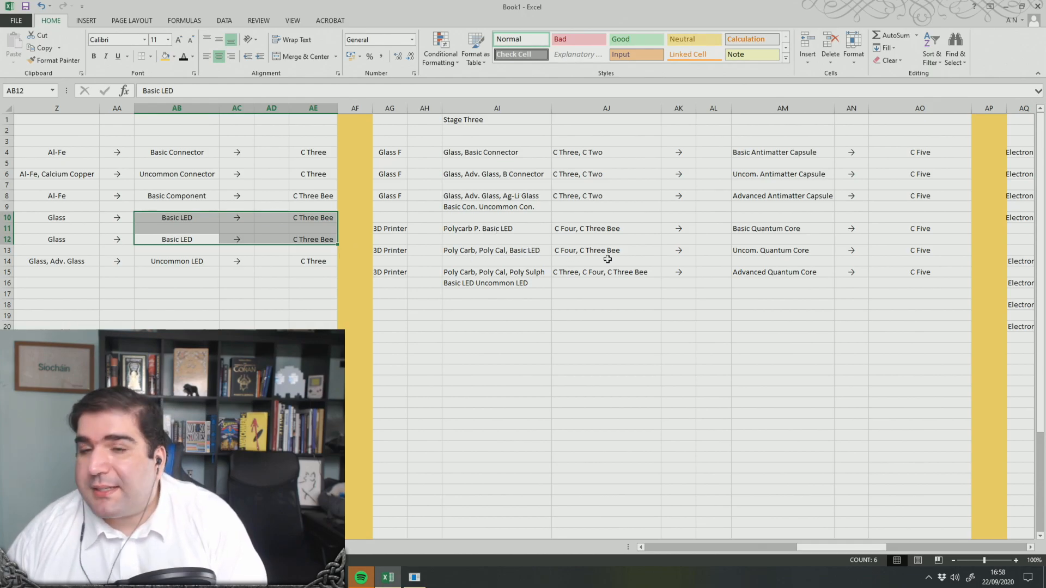
left_click(566, 228)
left_click_drag(566, 227, 600, 250)
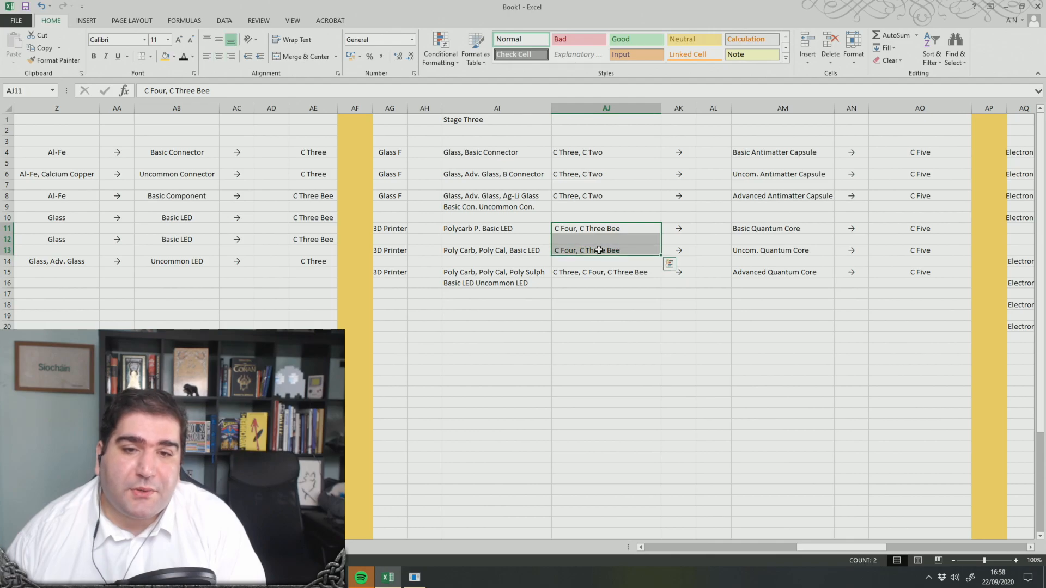
left_click(600, 250)
key("Down")
key("Down")
key("Down")
key("Down")
key("Down")
key("Down")
key("Down")
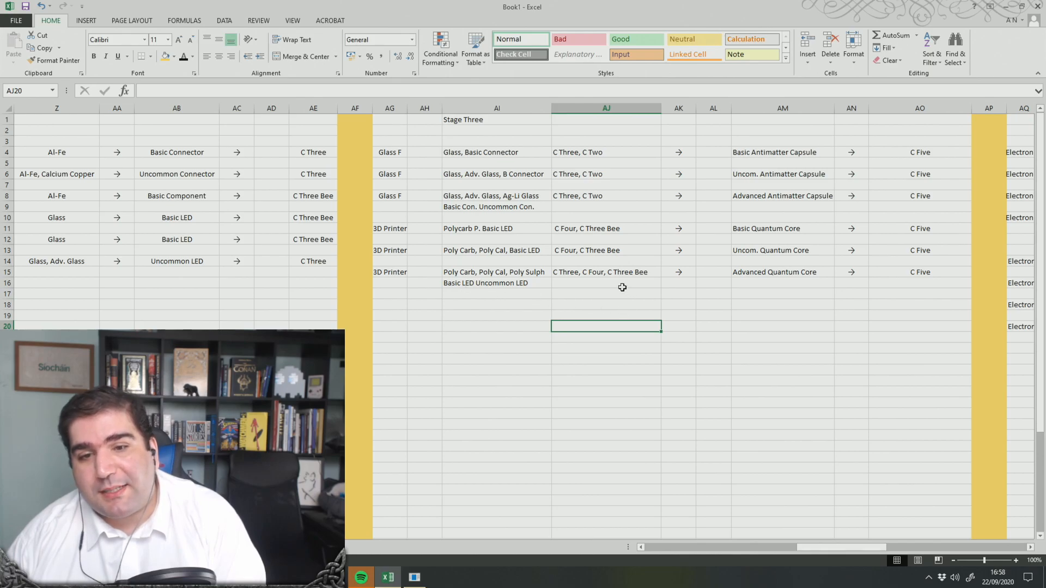
left_click(571, 274)
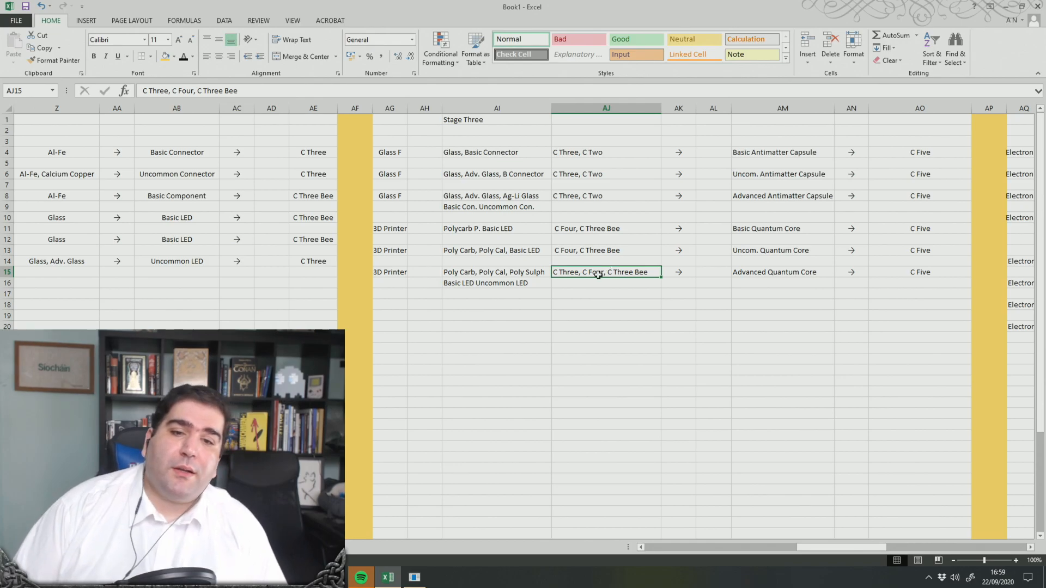
Trace the C Four inputs back to the Stage One plastic rows L16:Q20, and bring the Stage Four section into view
left_click_drag(305, 262, 207, 281)
left_click(256, 326)
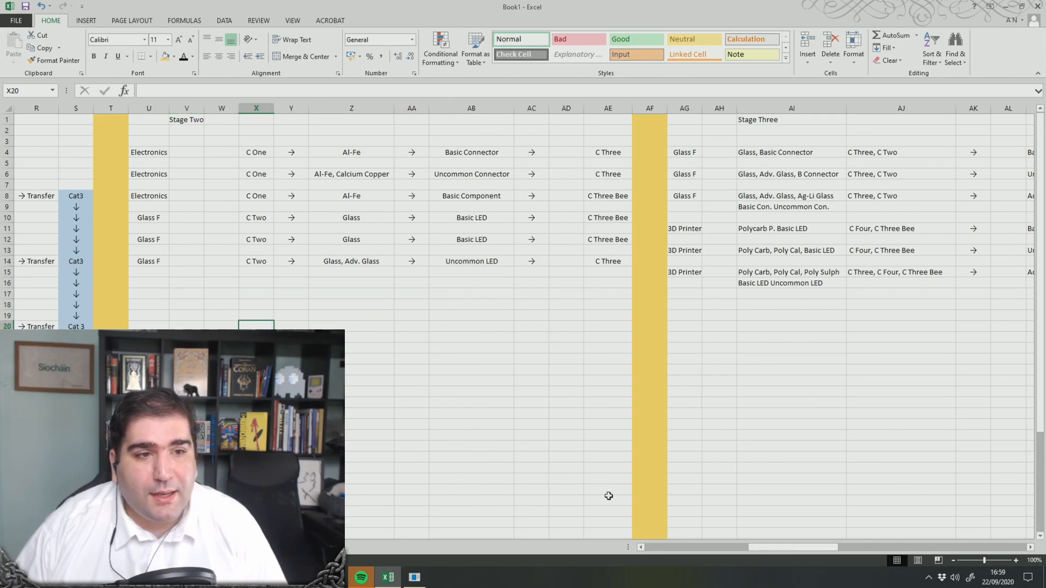
left_click_drag(790, 547, 752, 548)
left_click_drag(49, 285, 338, 327)
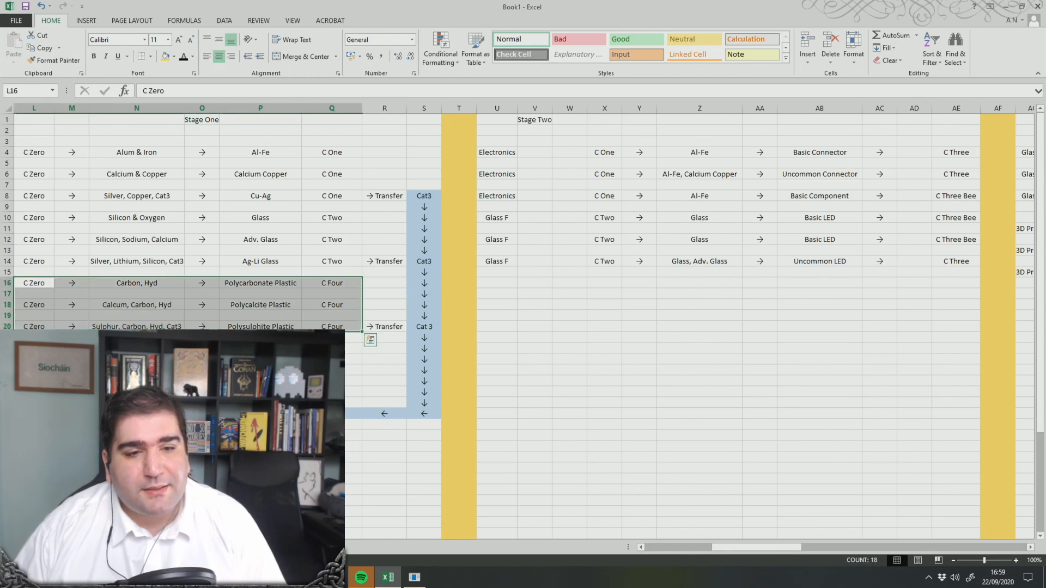
left_click(700, 381)
left_click_drag(717, 548, 908, 546)
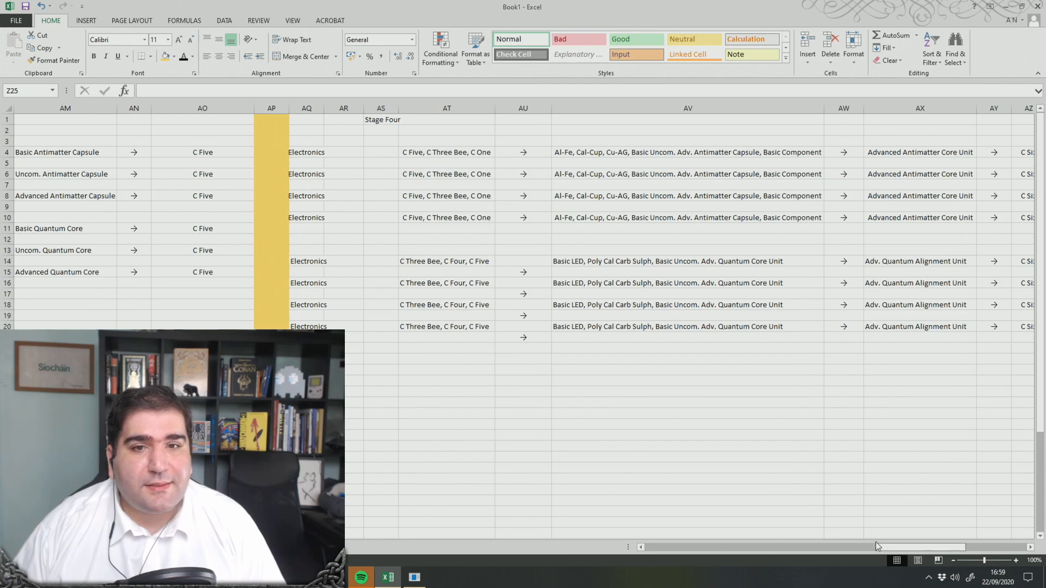
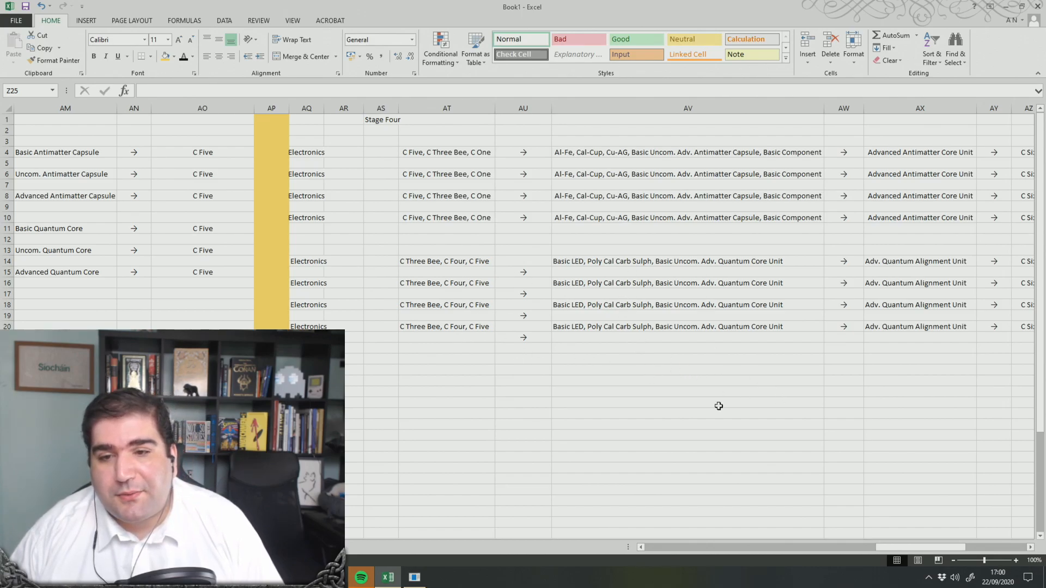
Review the Stage Four outputs and the Stage Five Glass F rows, including their ingredients, warp cell product and output container
left_click_drag(891, 549, 914, 587)
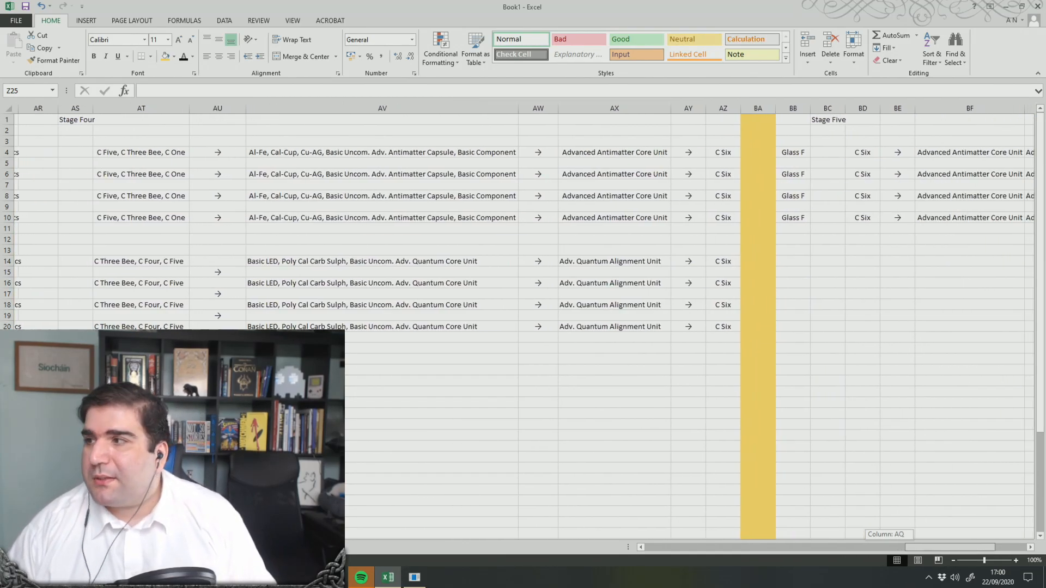
left_click_drag(951, 548, 981, 547)
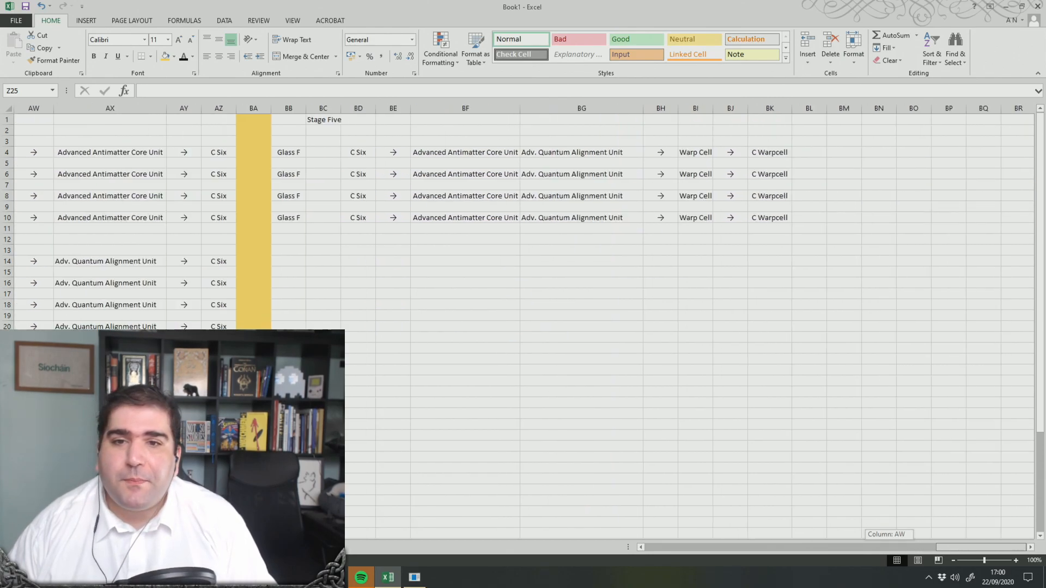
left_click_drag(963, 587, 965, 587)
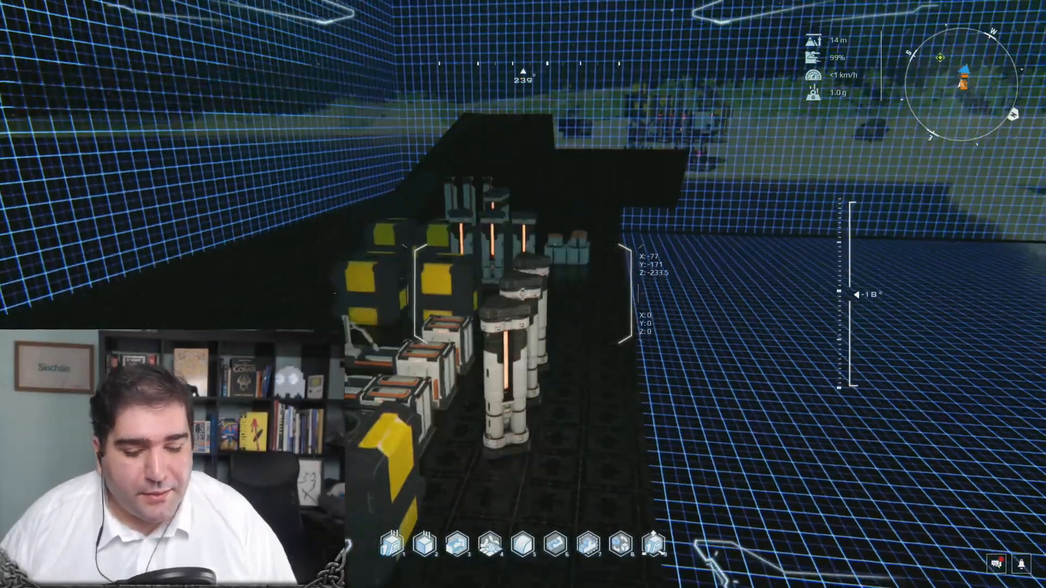
Switch to Dual Universe and use the Link Elements Tool to link the large container to the far row of electronics industry units
key("6")
key("space")
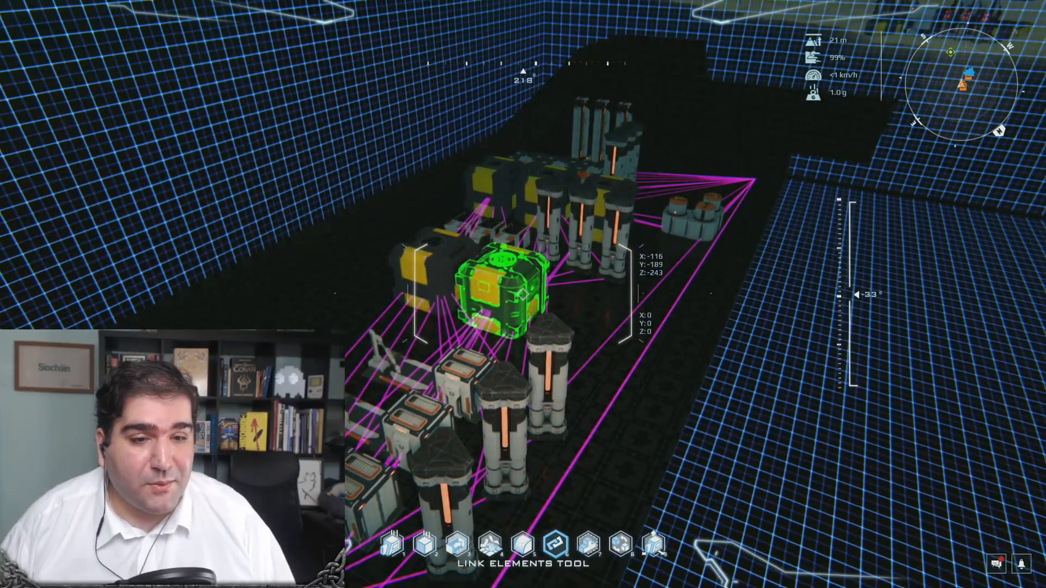
left_click(523, 295)
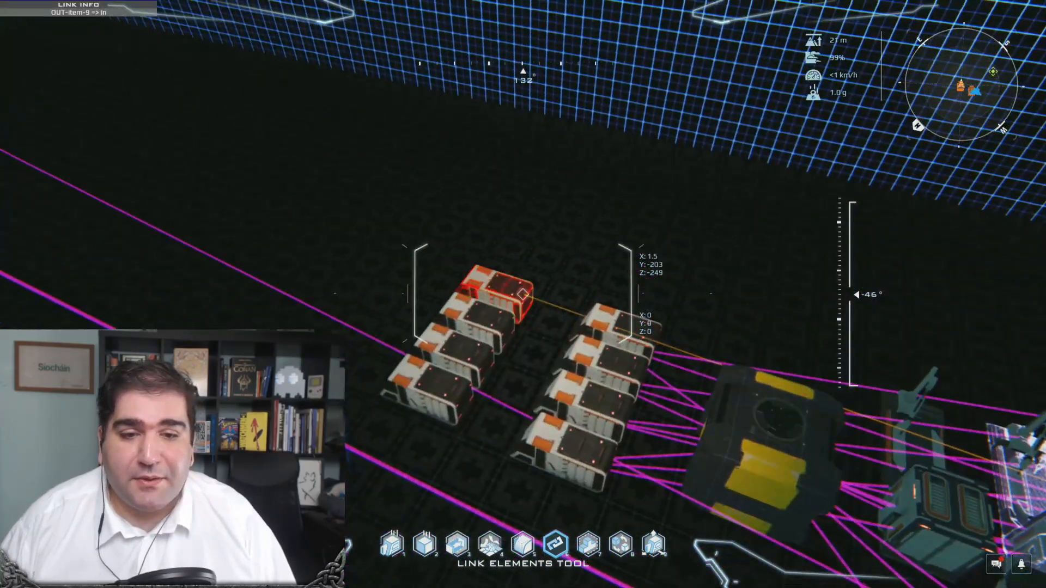
right_click(523, 294)
left_click(523, 295)
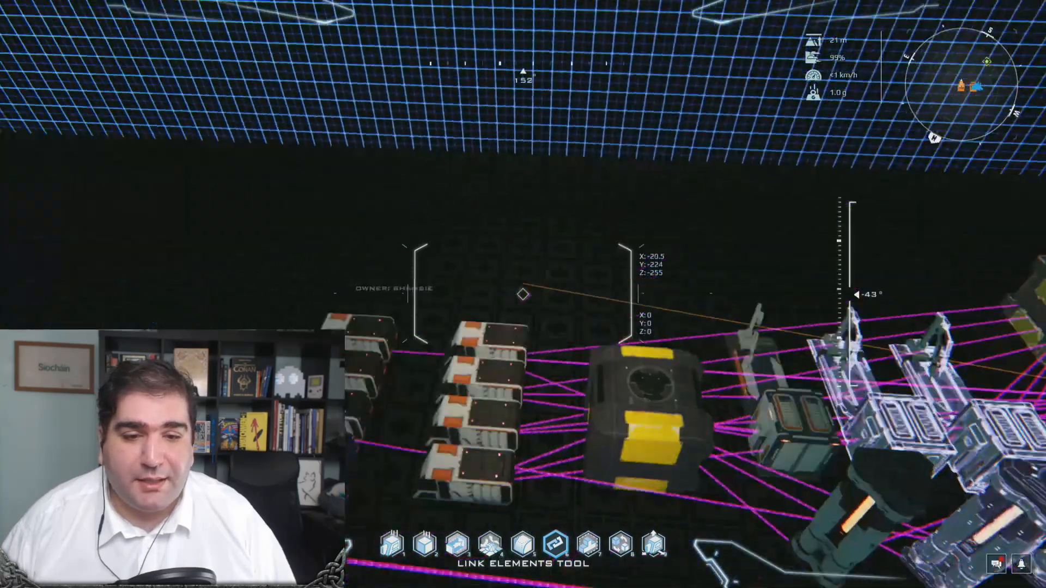
left_click(523, 295)
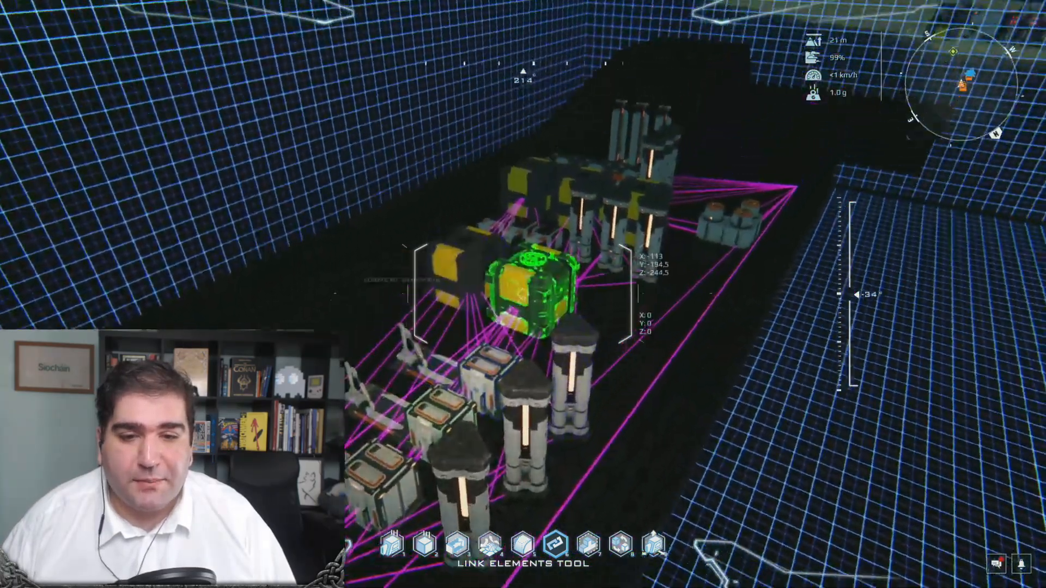
left_click(524, 295)
left_click(524, 294)
left_click(523, 294)
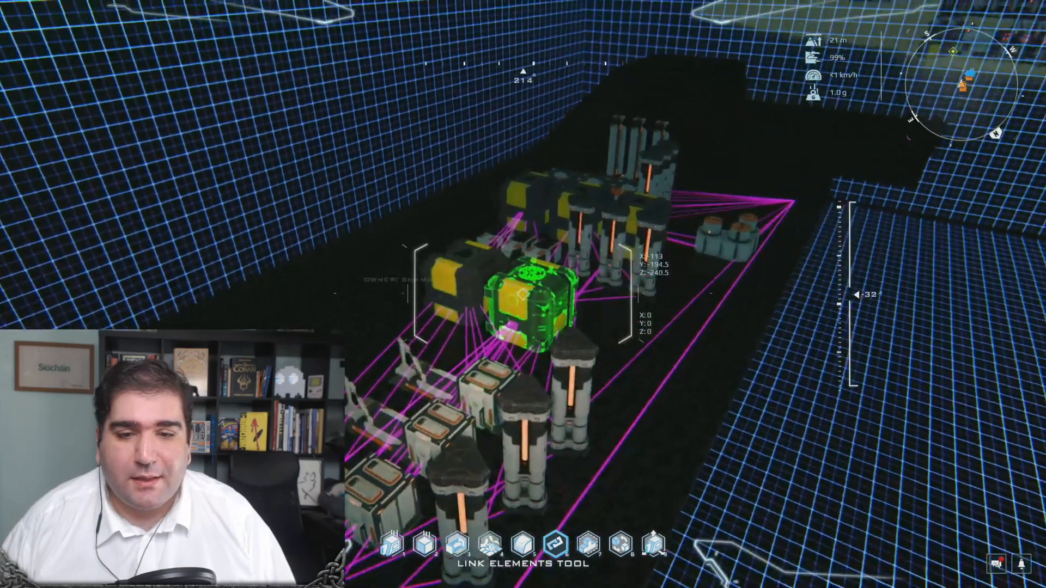
left_click(523, 294)
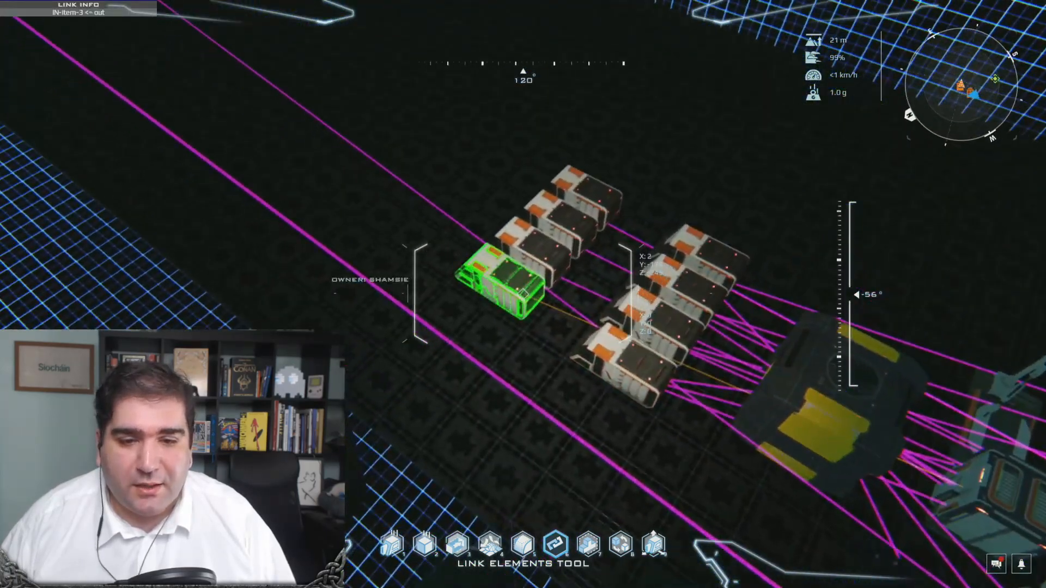
Inspect the linked electronics rows, then check the production and connected containers of the unit making Basic Component
key("w")
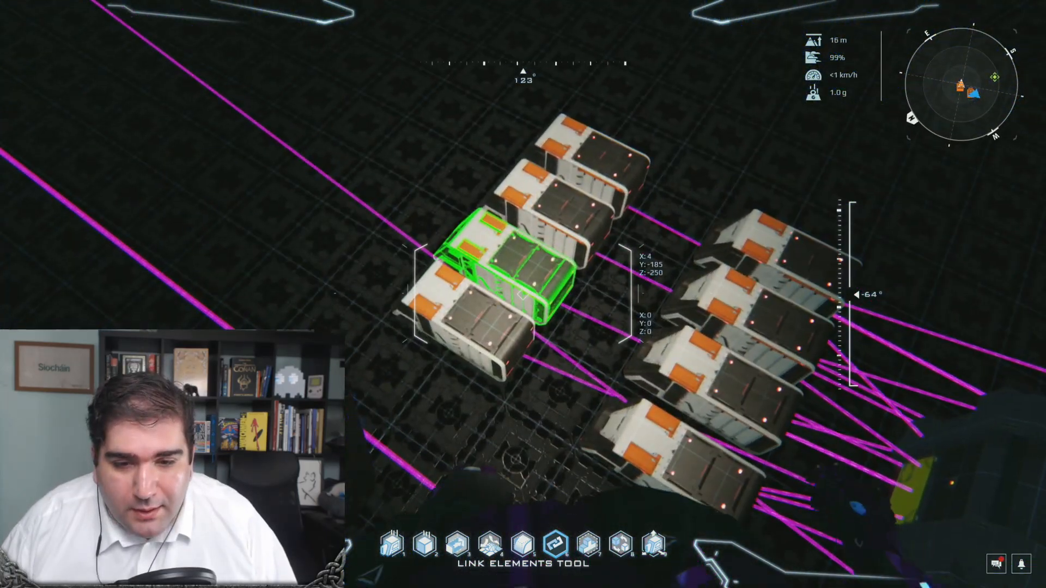
key("w")
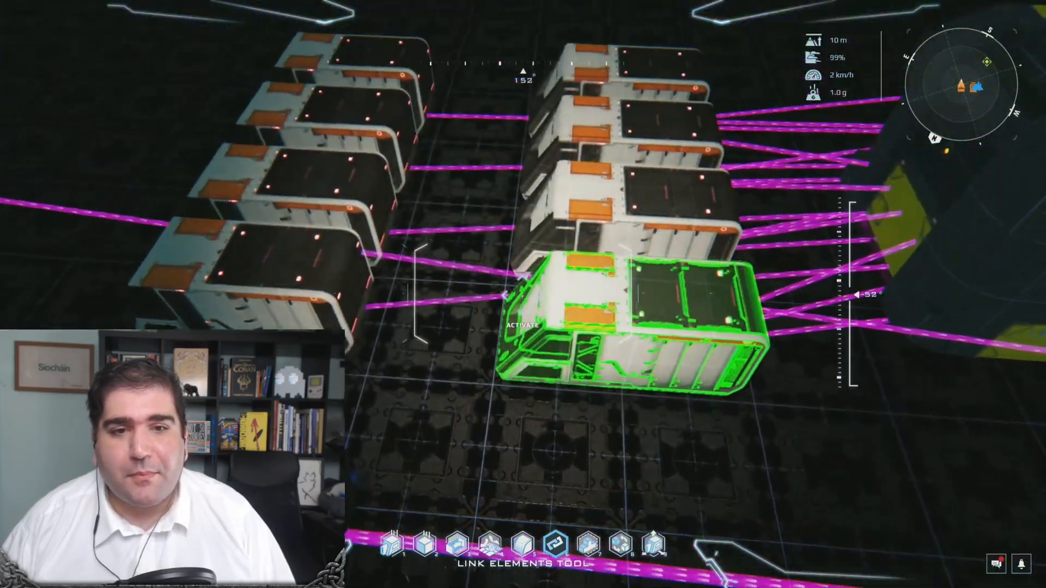
key("w")
key("space")
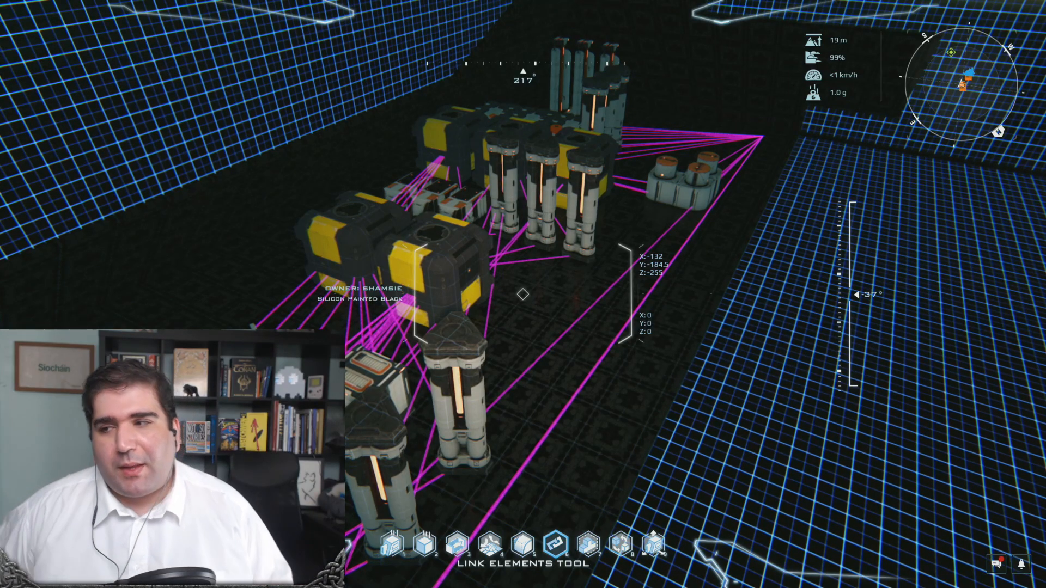
key("w")
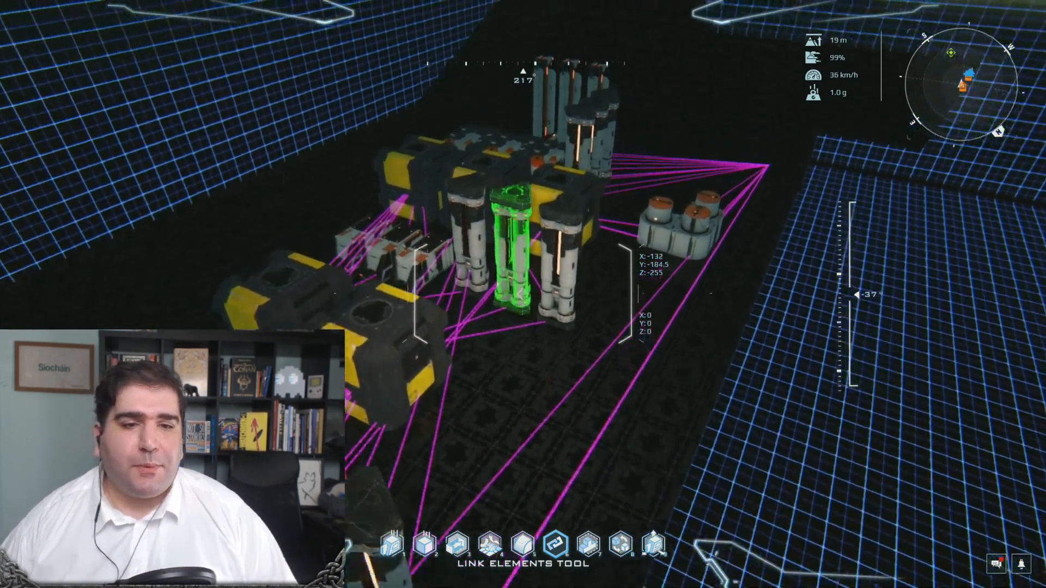
key("w")
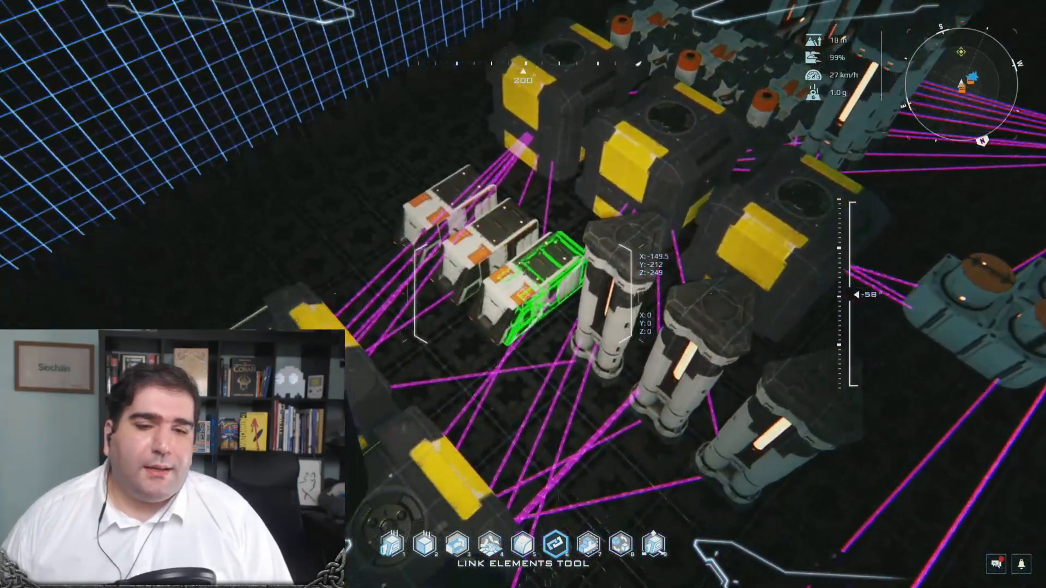
key("w")
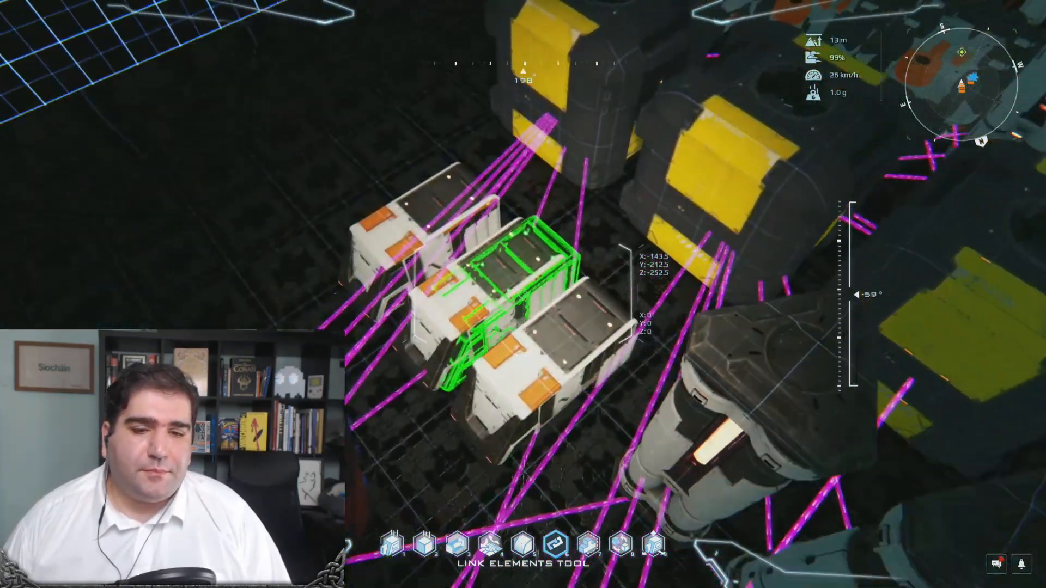
key("f")
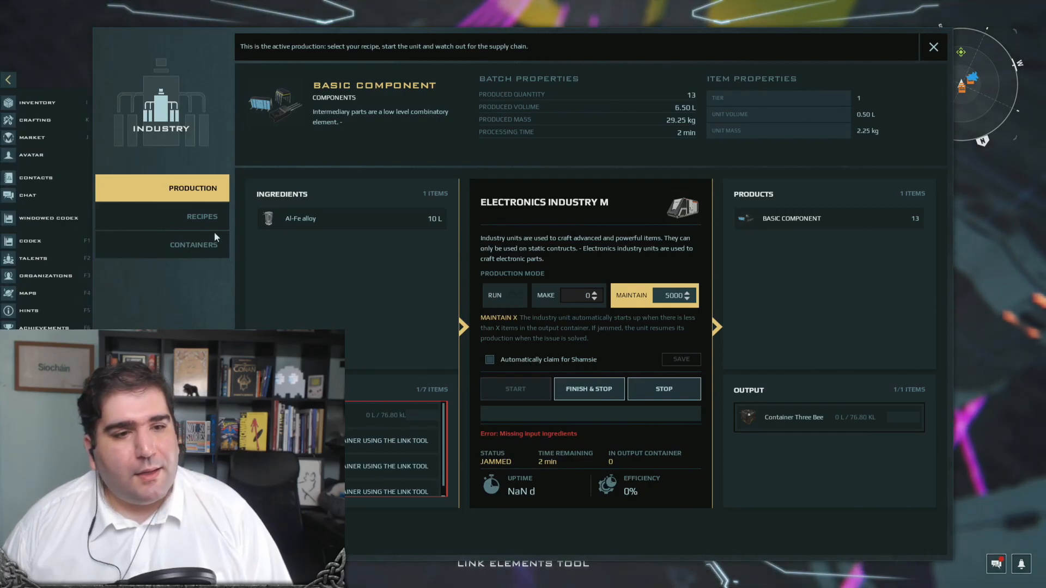
left_click(228, 250)
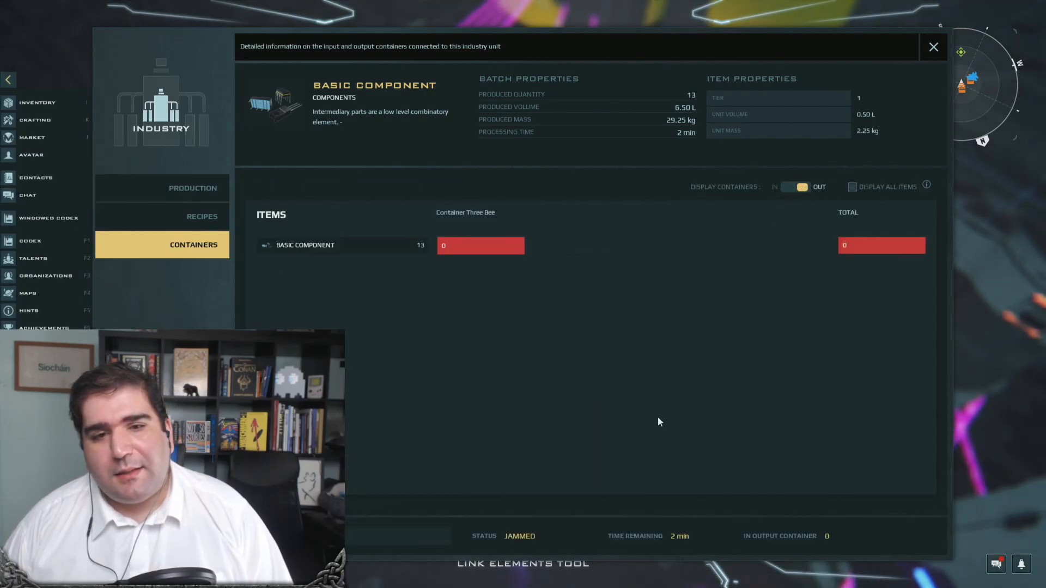
key("Escape")
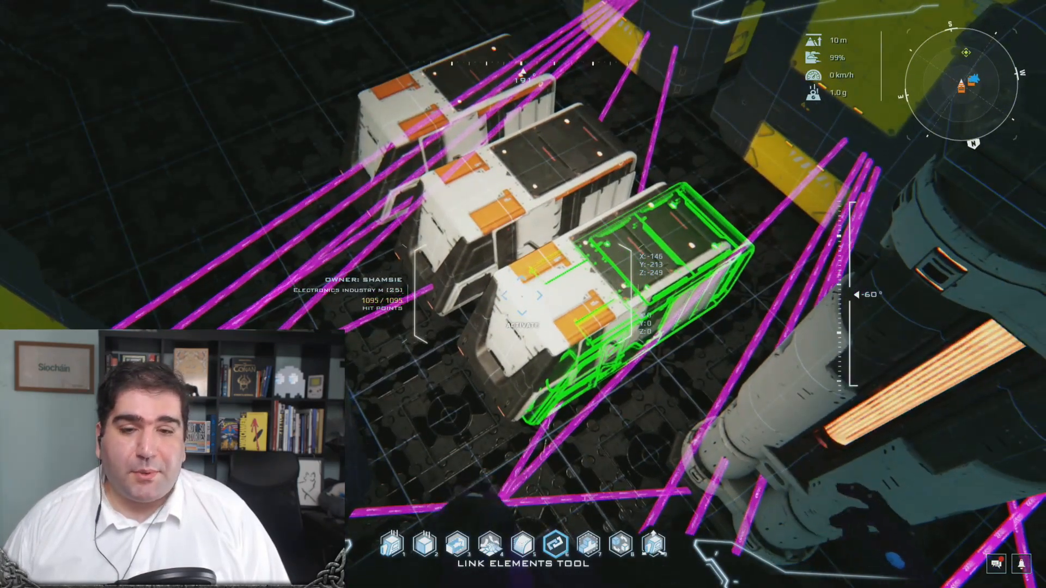
Return past the large containers to the two rows of four electronics industry units
key("s")
key("d")
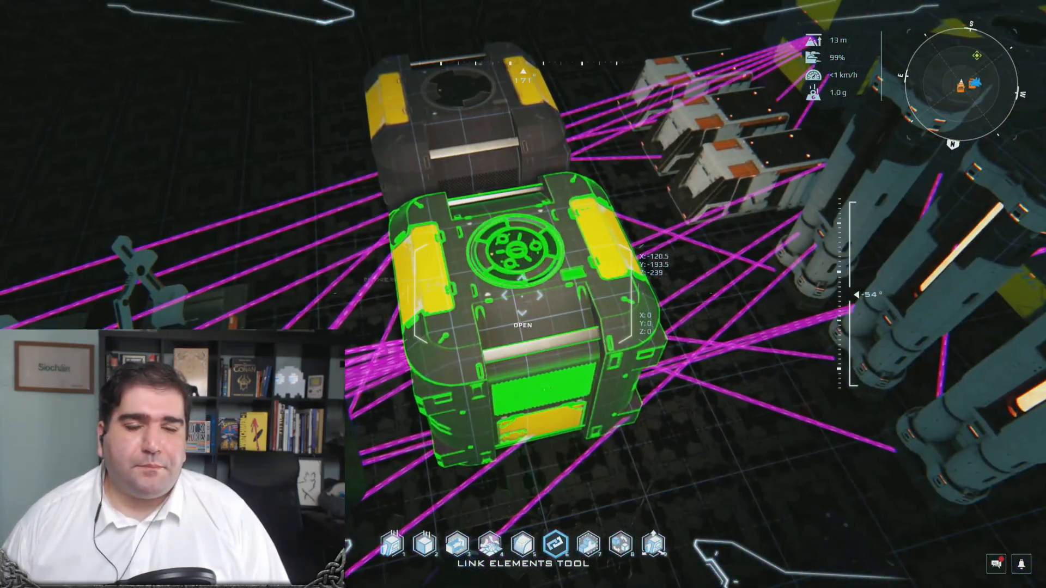
key("w")
key("w")
key("a")
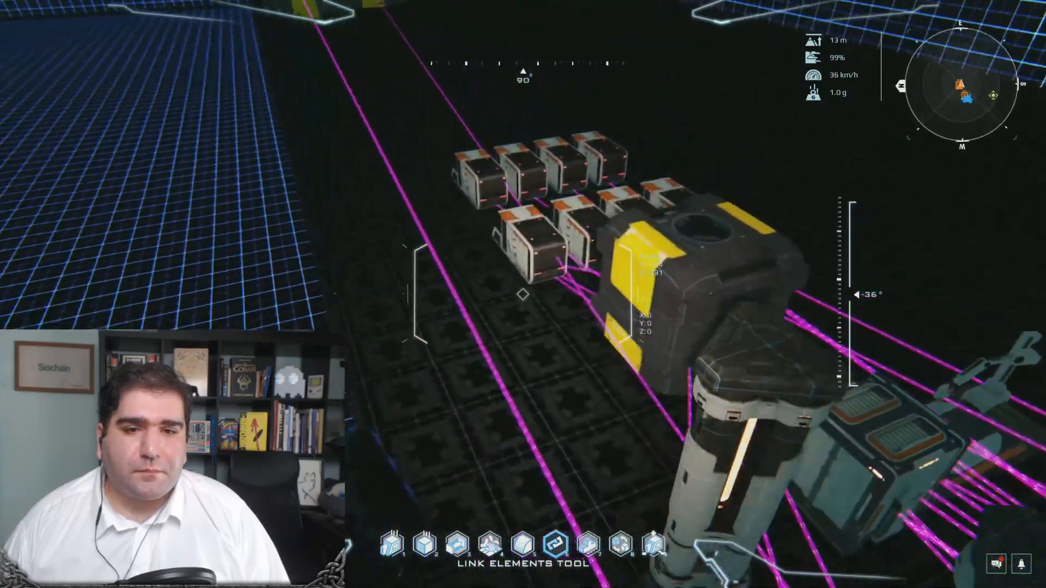
key("w")
Switch to the Excel workbook and review the Stage Three 3D Printer rows and the Stage Four Electronics containers and ingredients
key("alt+Tab")
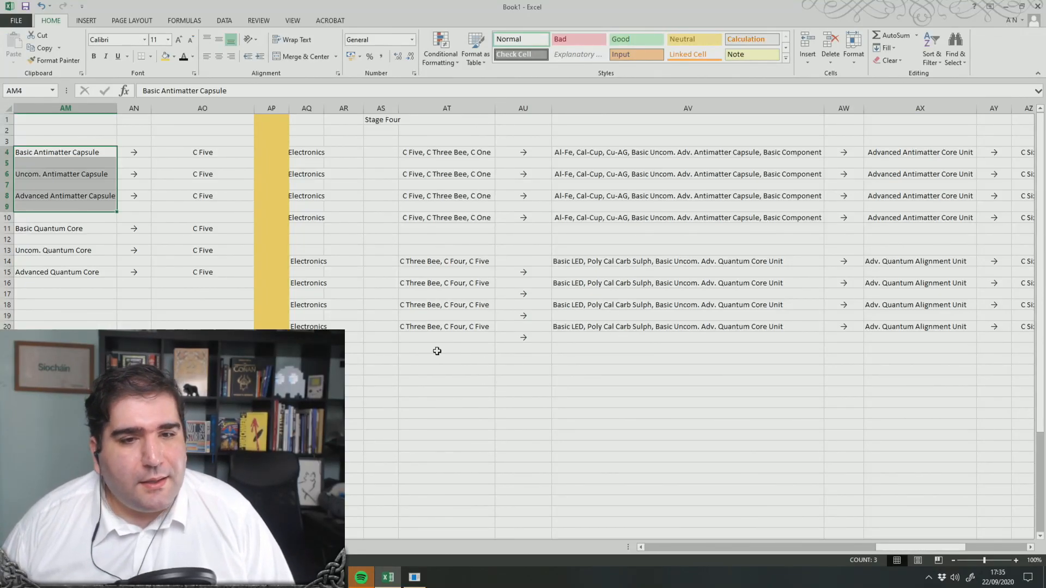
left_click_drag(192, 286, 174, 303)
left_click(140, 316)
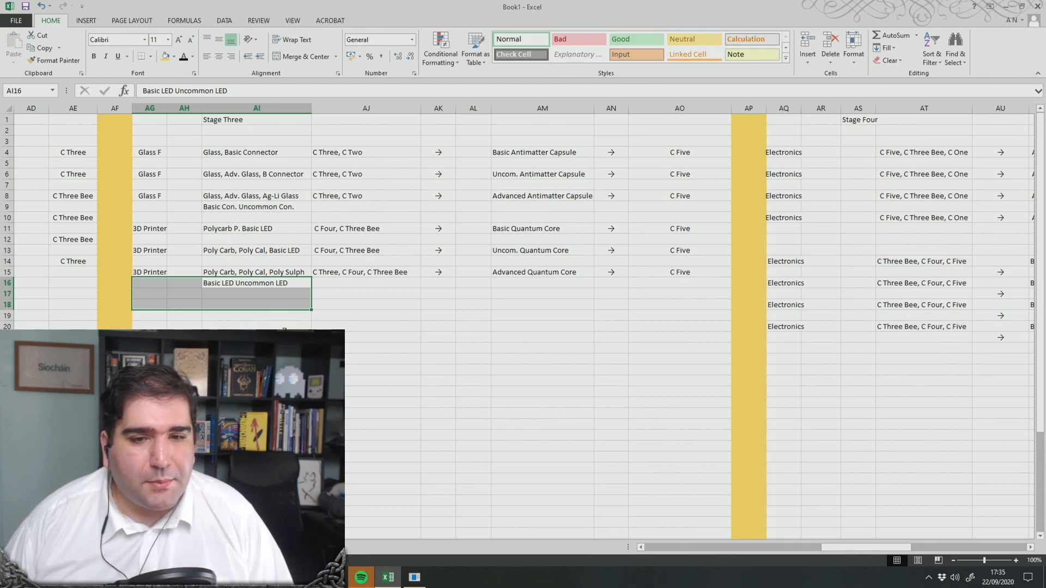
left_click(283, 349)
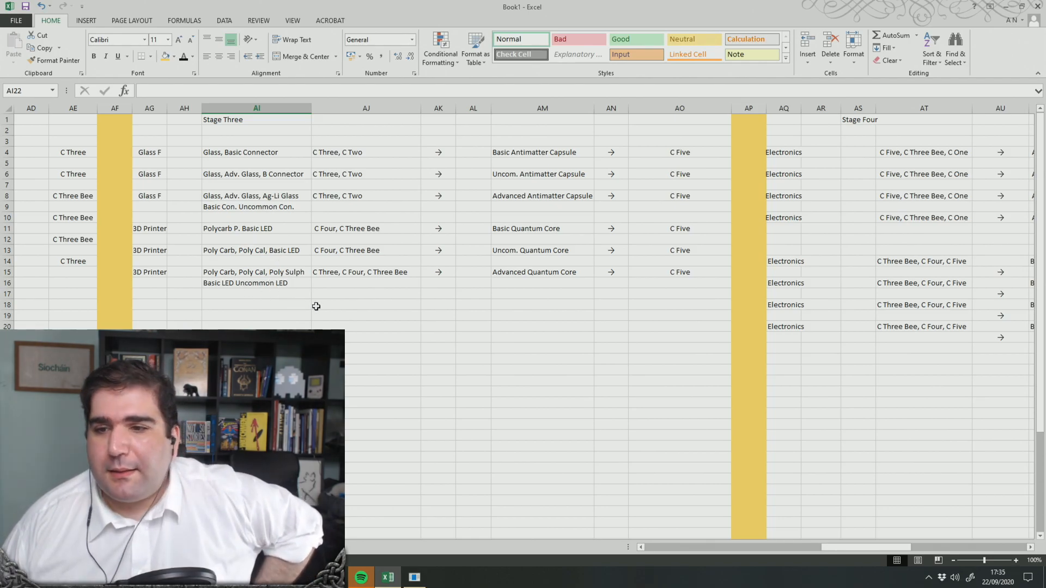
left_click_drag(768, 294, 830, 341)
left_click(783, 361)
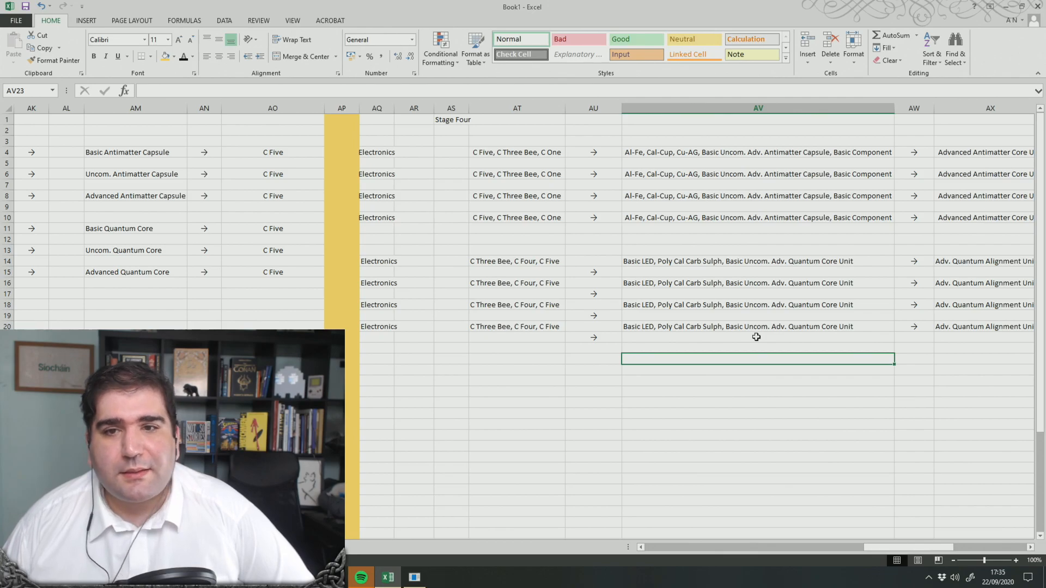
left_click_drag(758, 321, 882, 339)
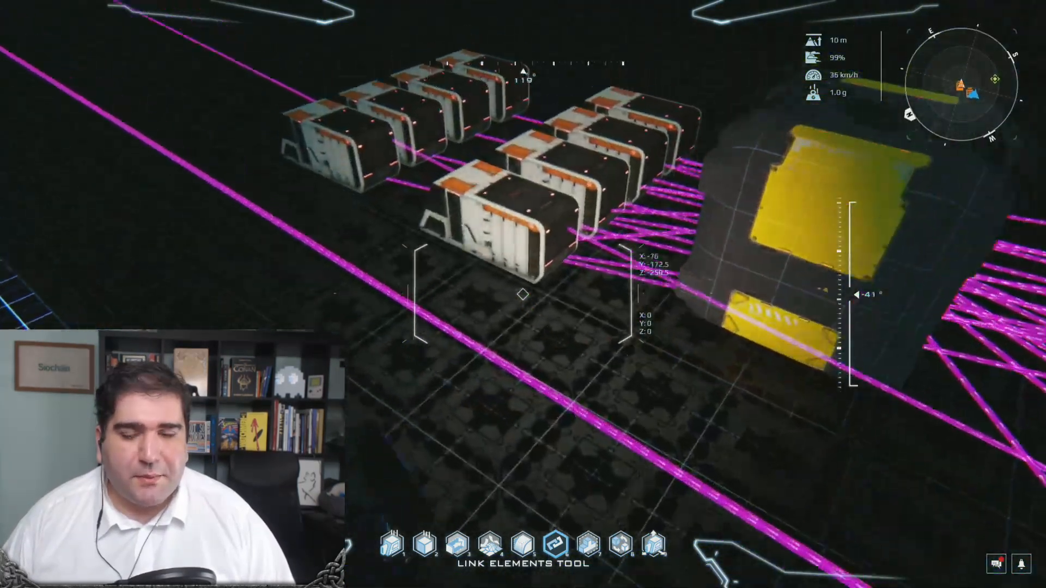
Back in Dual Universe, find and apply the Advanced anti-matter core unit recipe on the end electronics industry unit of the near row
key("f")
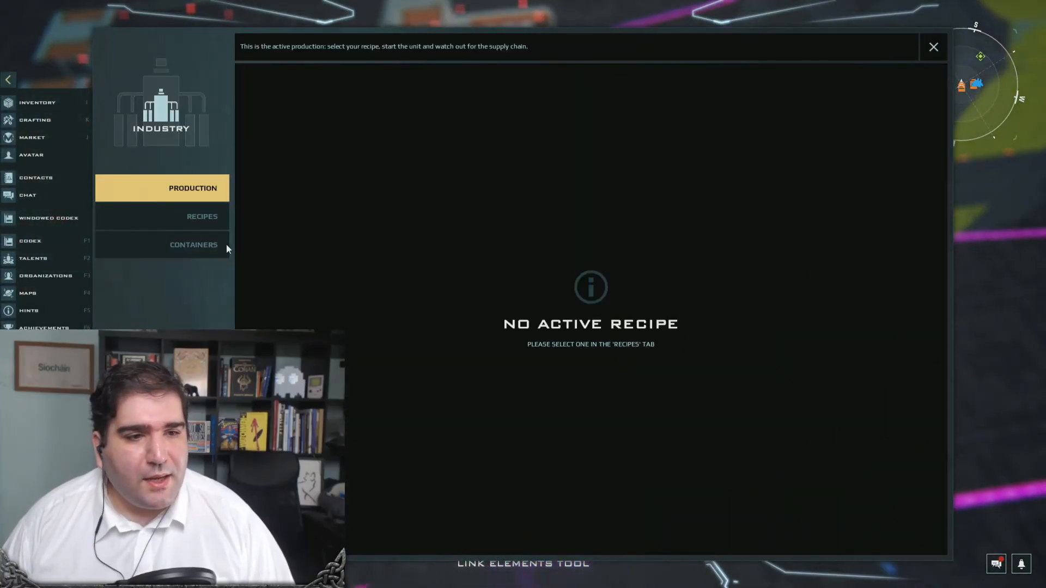
left_click(219, 246)
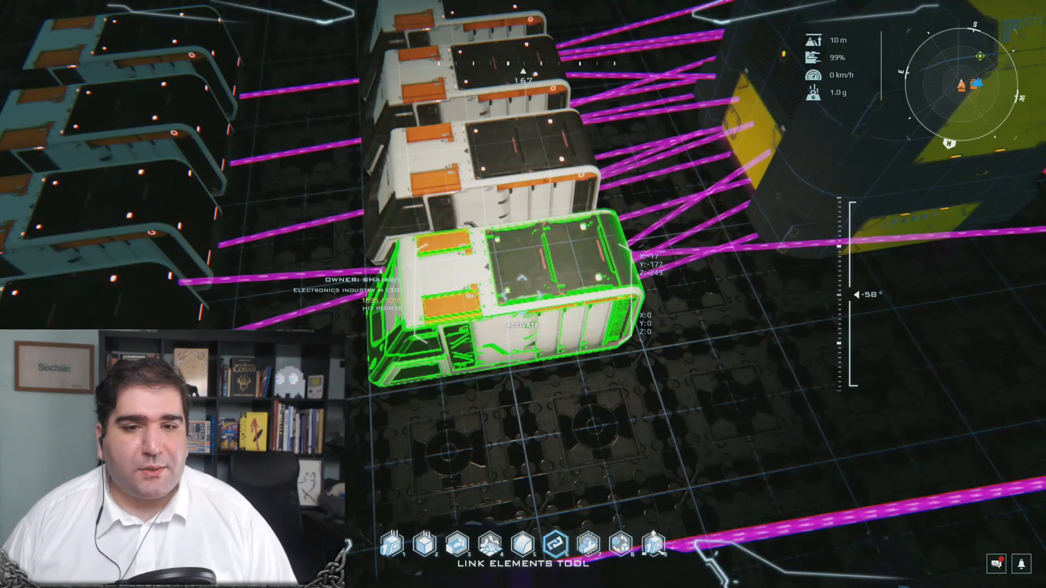
key("f")
left_click(168, 223)
left_click(327, 219)
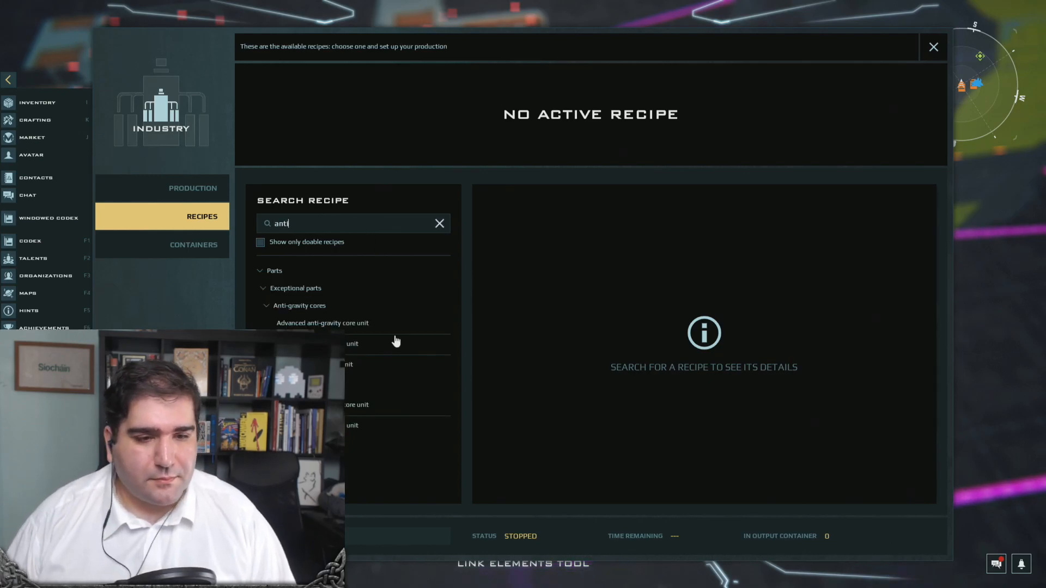
left_click(360, 406)
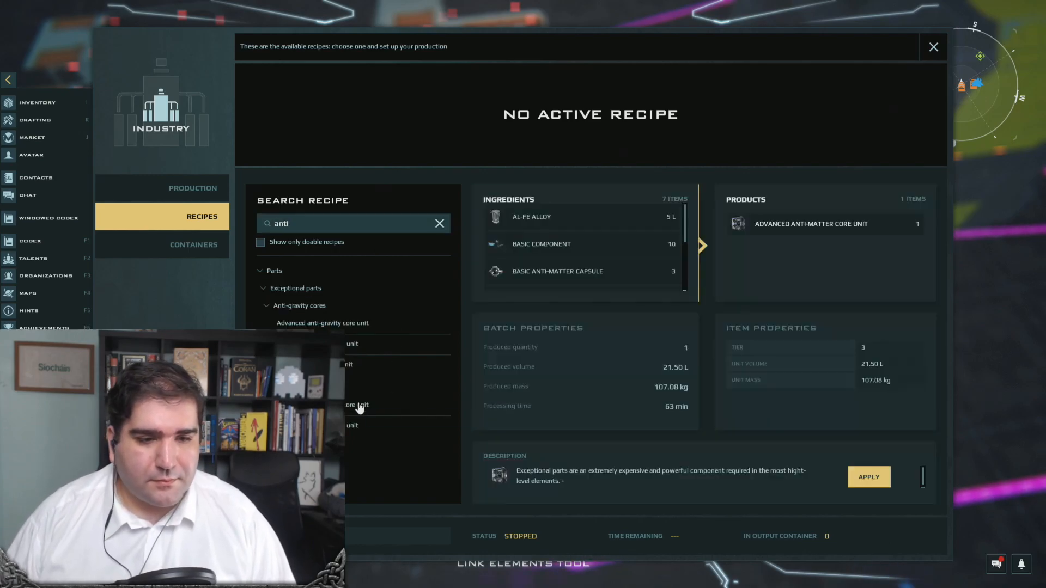
left_click(869, 479)
key("Escape")
Apply the Advanced anti-matter core unit recipe on the next electronics industry unit, set it to maintain 500 and start it
key("f")
left_click(210, 220)
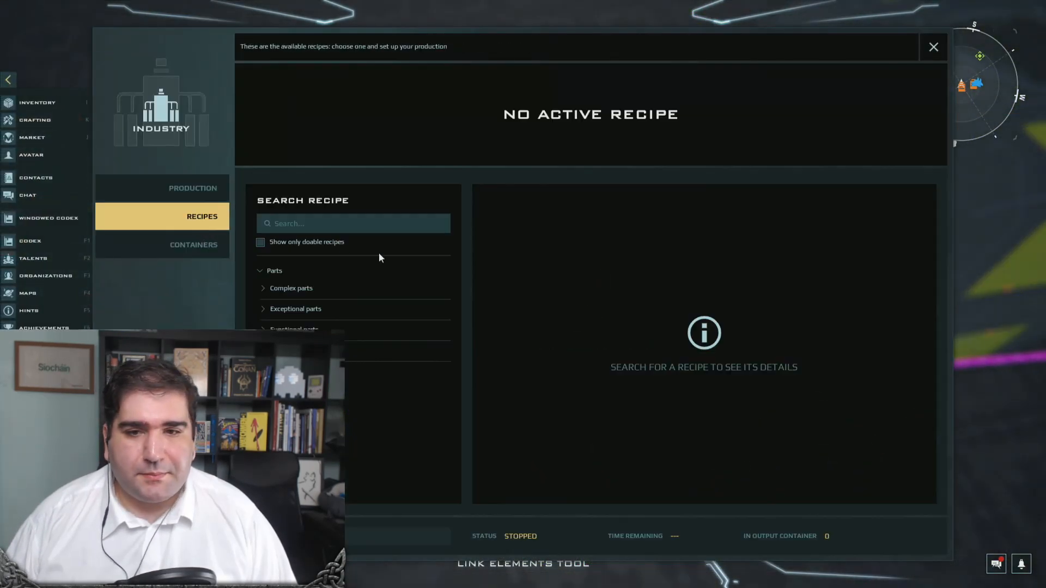
left_click(322, 223)
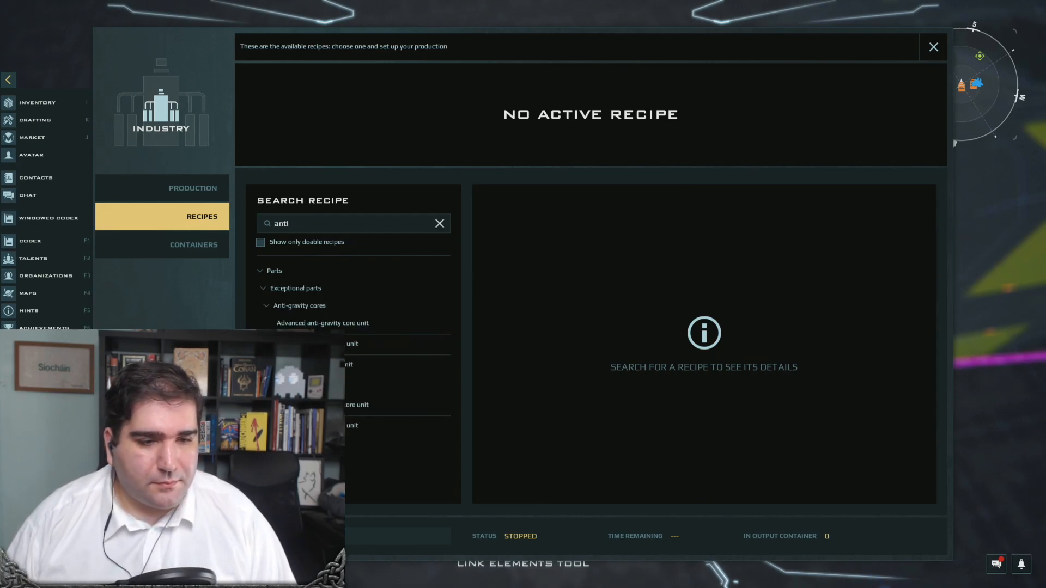
left_click(398, 424)
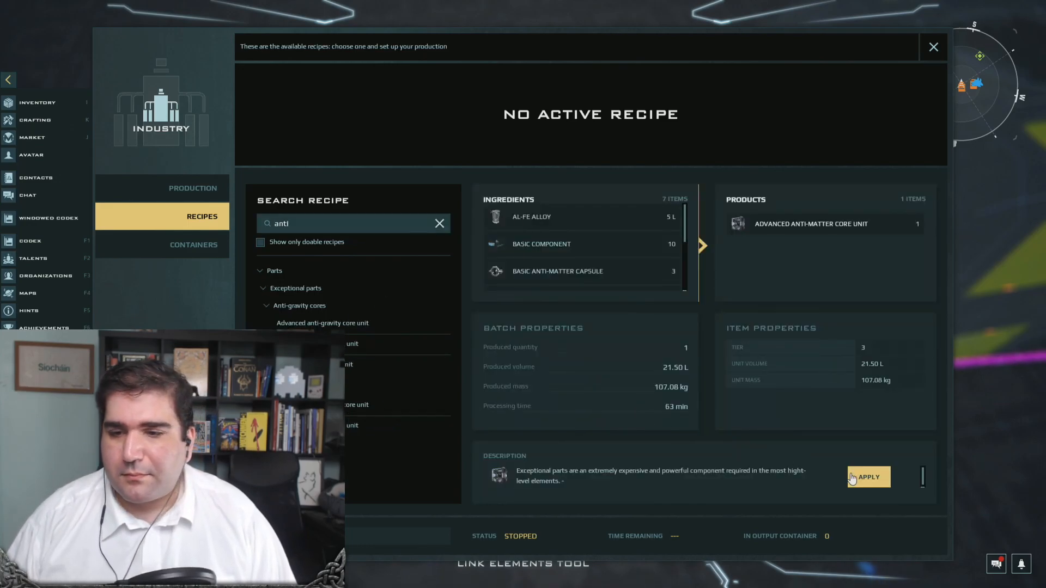
left_click(856, 478)
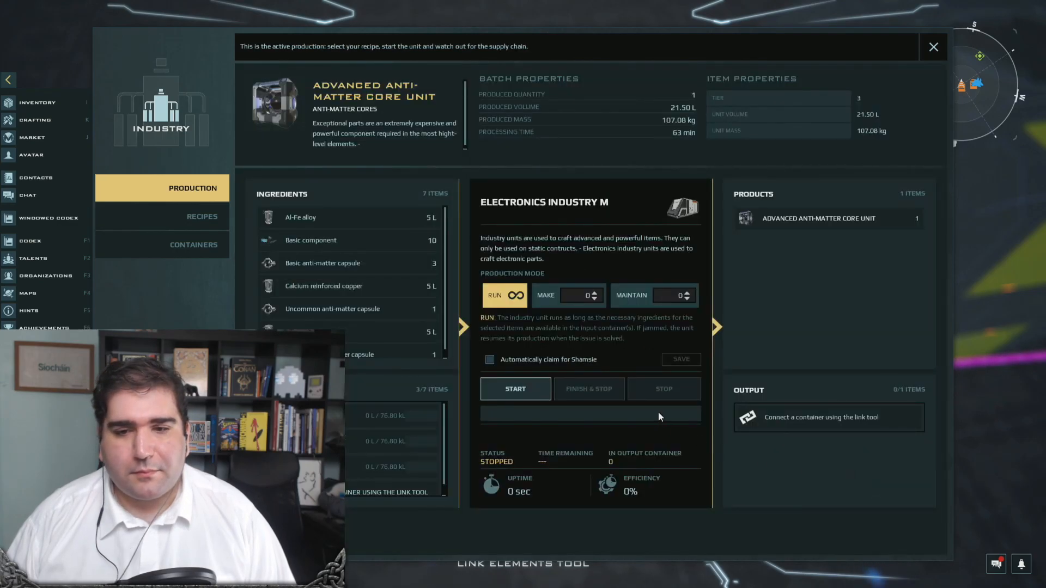
left_click(664, 296)
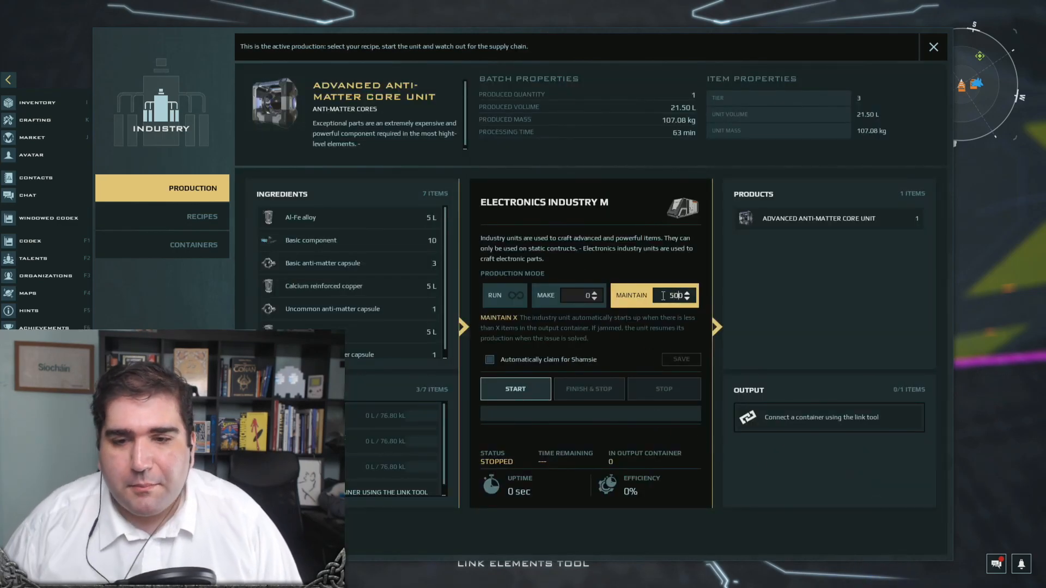
left_click(532, 389)
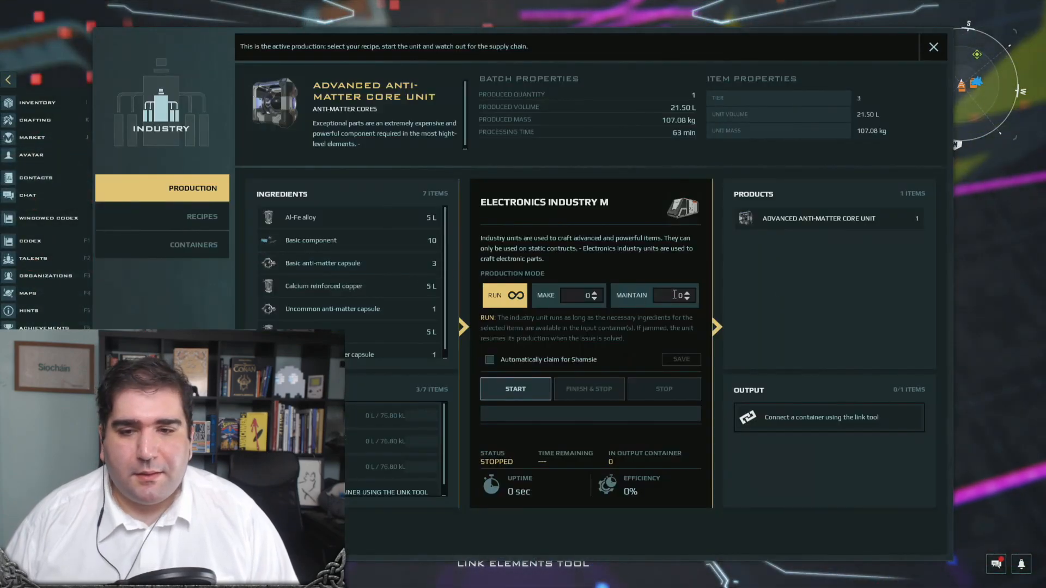
Set the other unit with the Advanced anti-matter core unit recipe to maintain 500 and start its production
left_click(663, 294)
type("500")
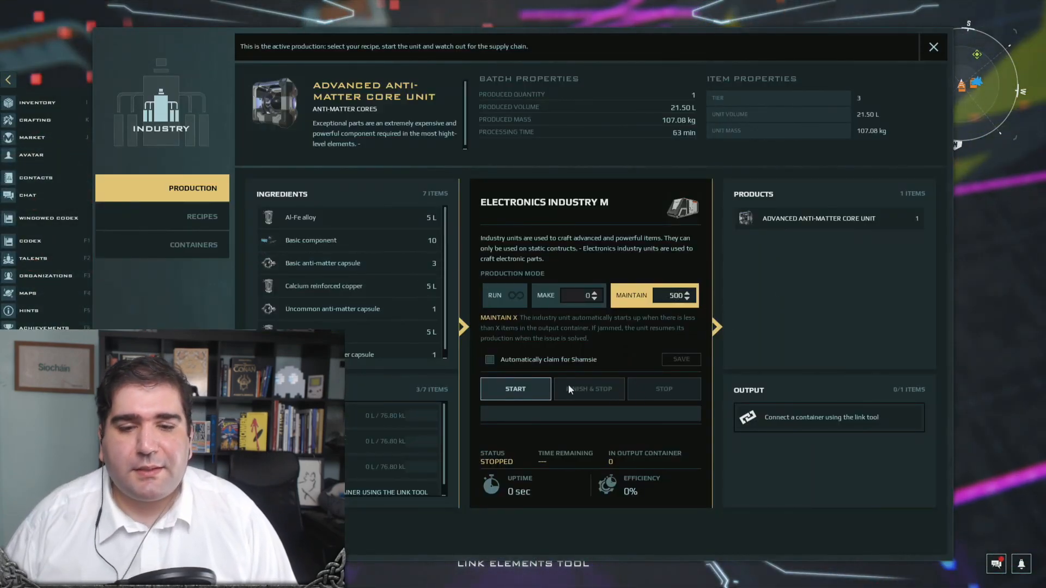
left_click(527, 396)
key("Escape")
Go through the electronics units in the row and stop the production of Advanced anti-matter core units
key("w")
key("f")
left_click(254, 224)
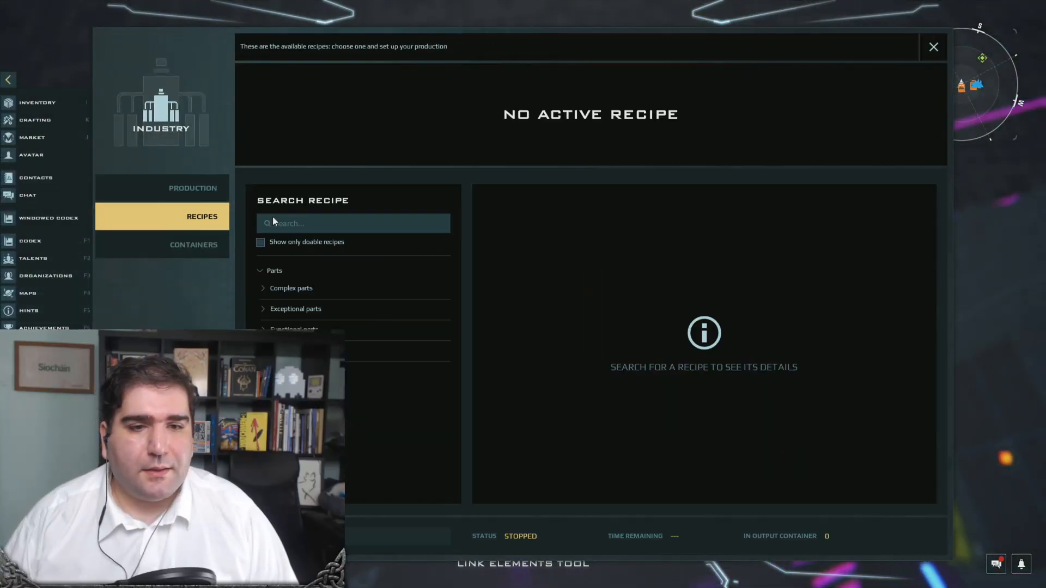
key("Escape")
key("s")
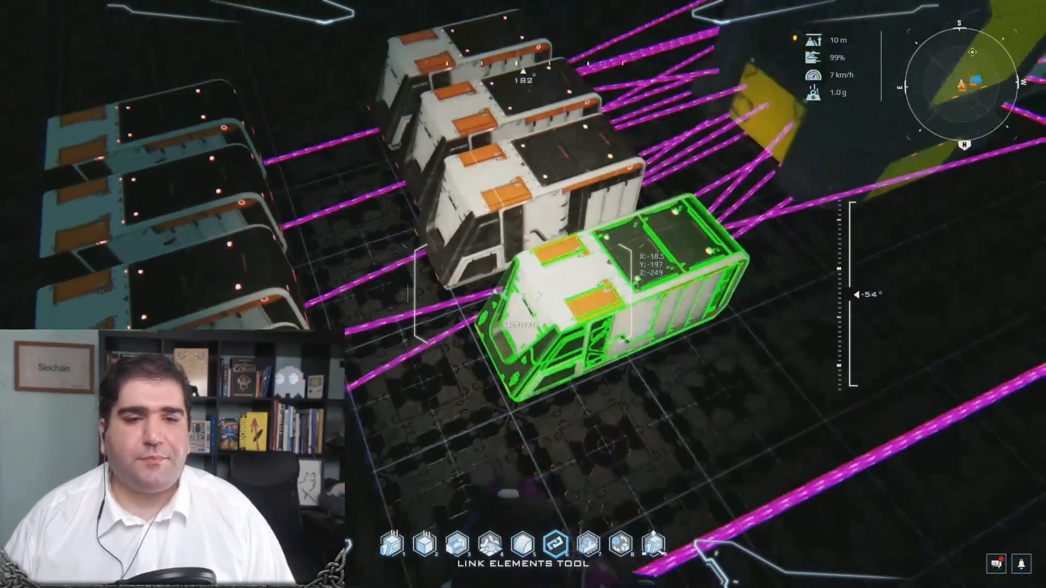
key("f")
key("f")
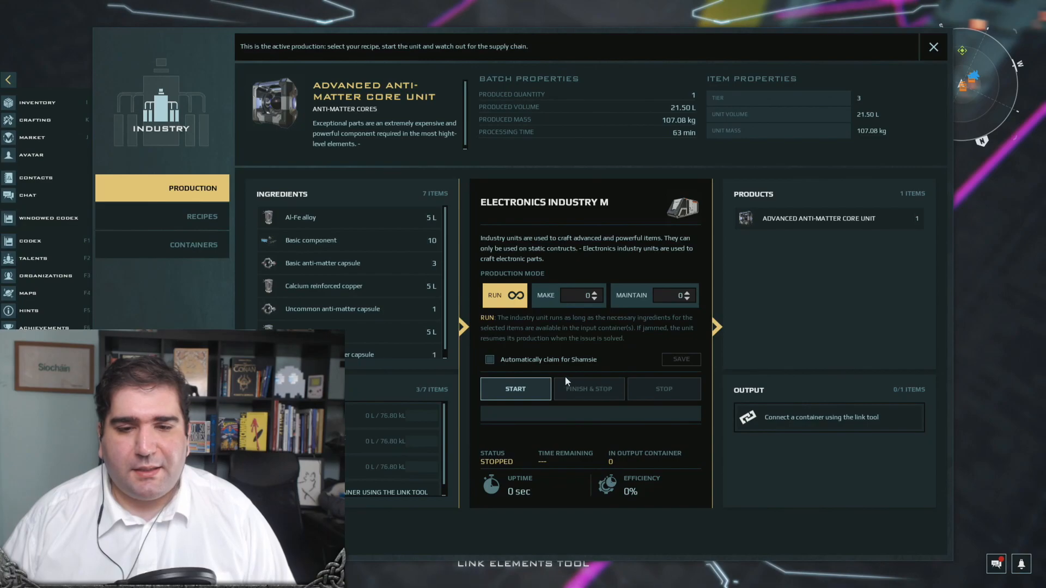
key("Escape")
key("f")
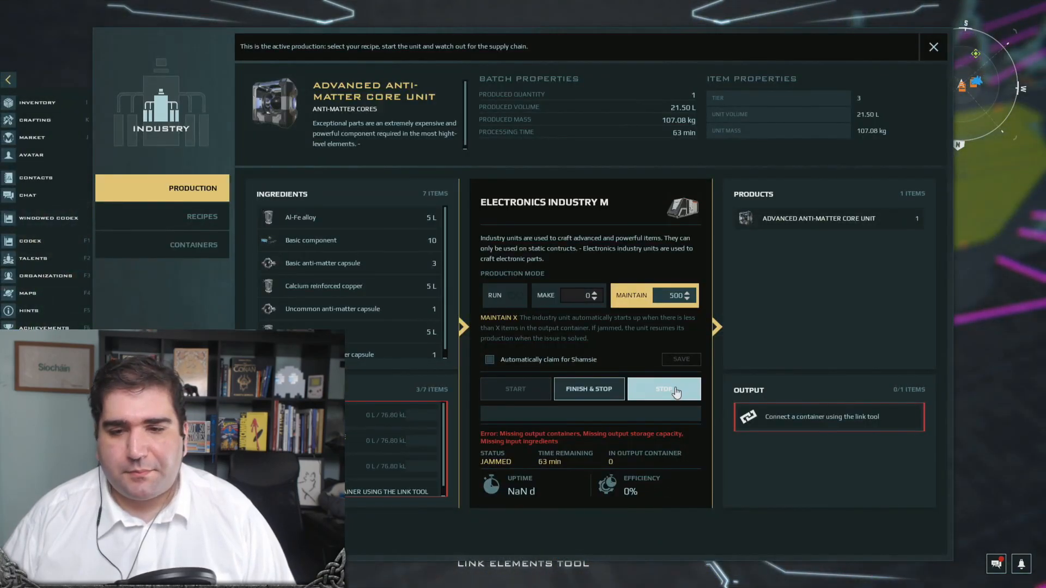
key("Escape")
Delete seven electronics industry units from the two rows beside the large container
key("1")
left_click(523, 294, "alt")
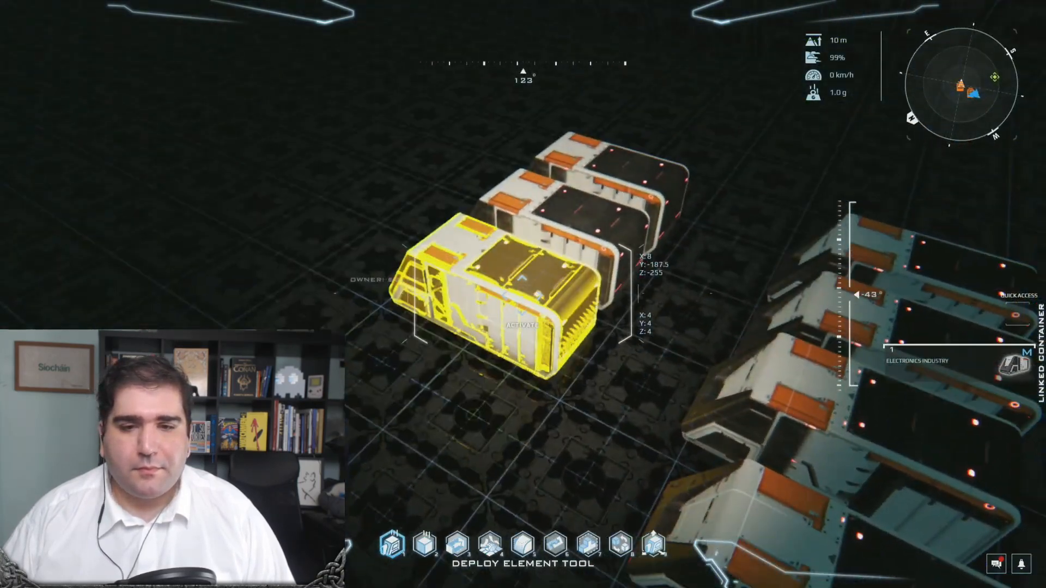
left_click(523, 294, "alt")
left_click(523, 295, "alt")
left_click(523, 295, "alt")
left_click(523, 294, "alt")
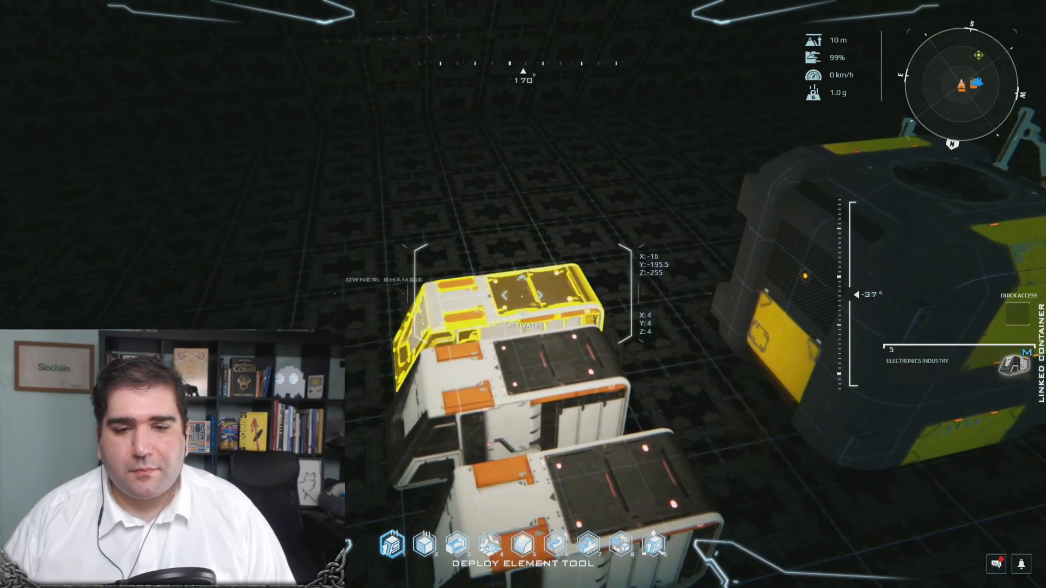
left_click(523, 294, "alt")
left_click(523, 294, "alt")
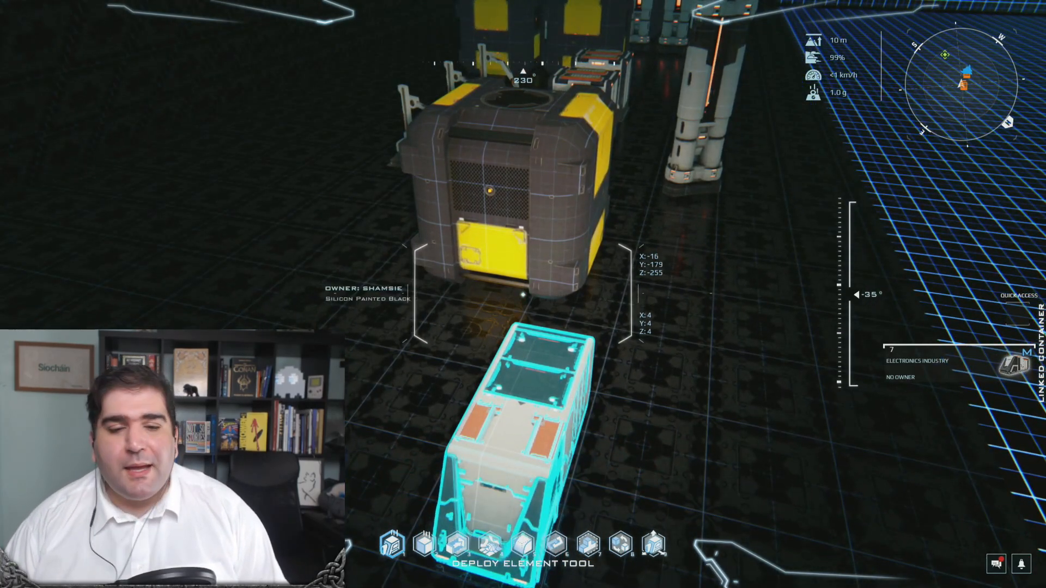
Try to delete the single remaining electronics industry unit beside the large container
key("d")
key("space")
key("w")
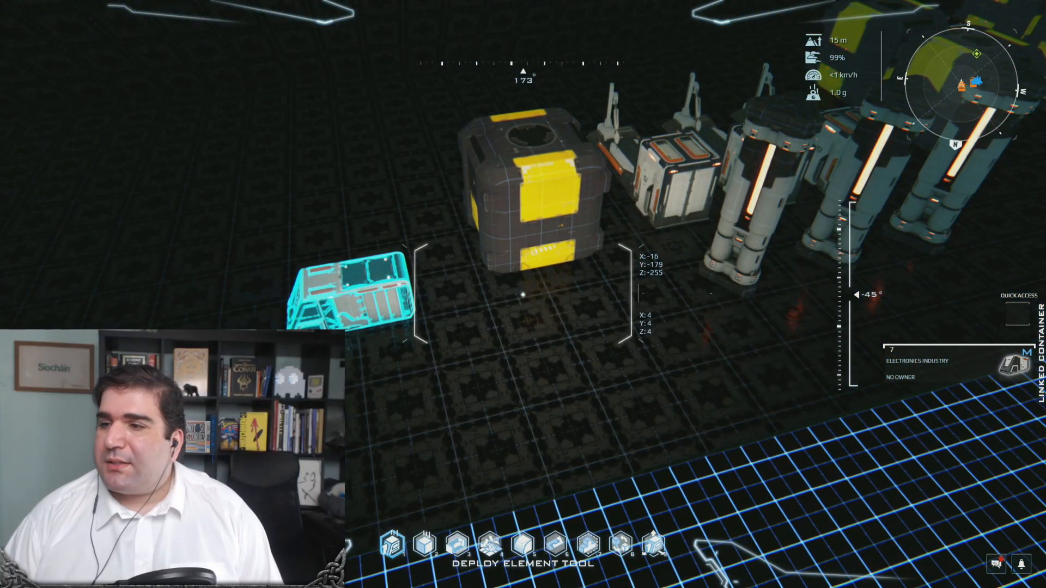
key("w")
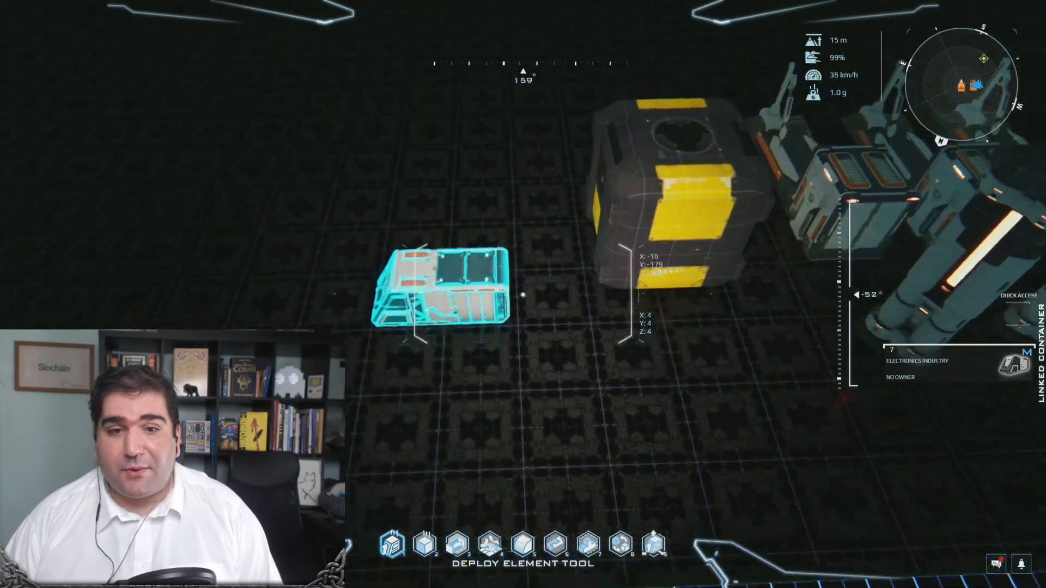
left_click(523, 294, "alt")
left_click(523, 295, "alt")
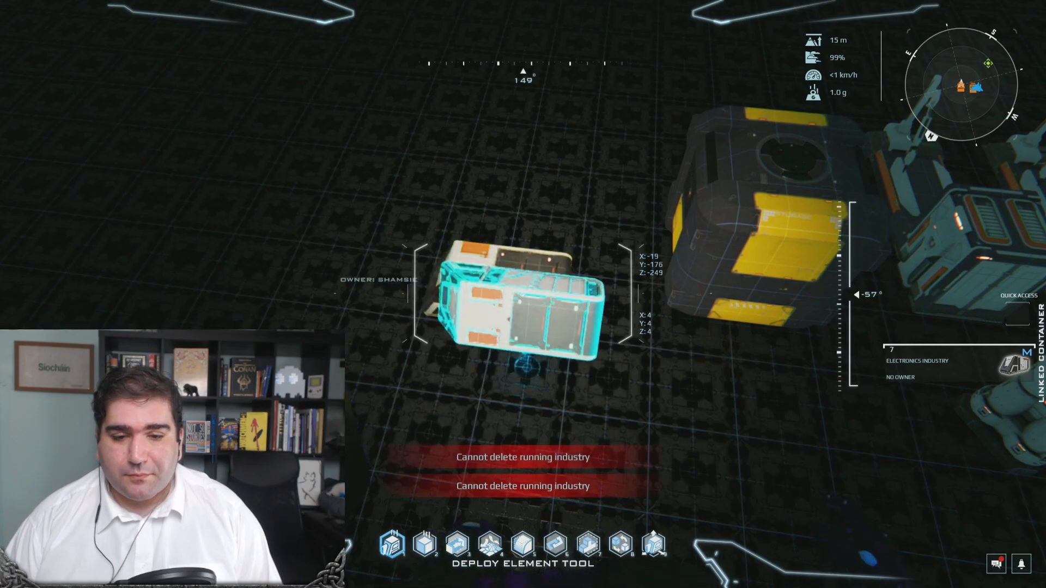
Stop production on the remaining Advanced anti-matter core unit industry and try deleting it again
key("Escape")
key("w")
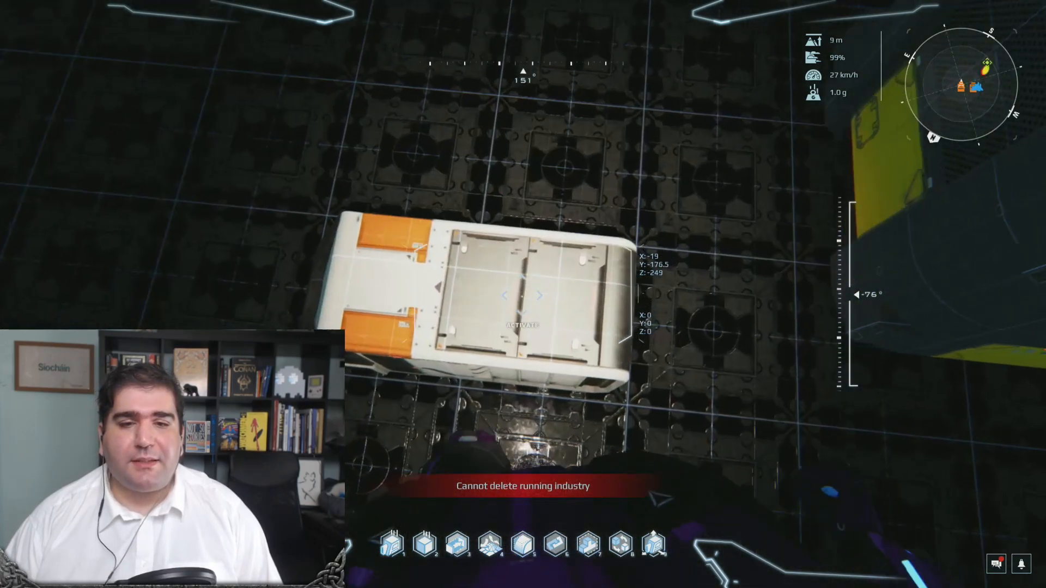
key("f")
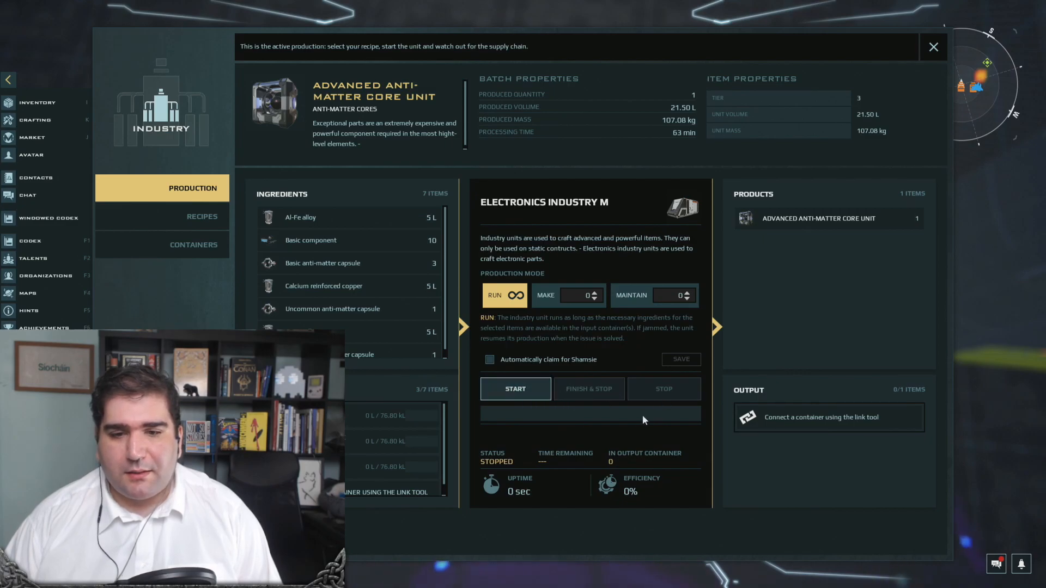
key("Escape")
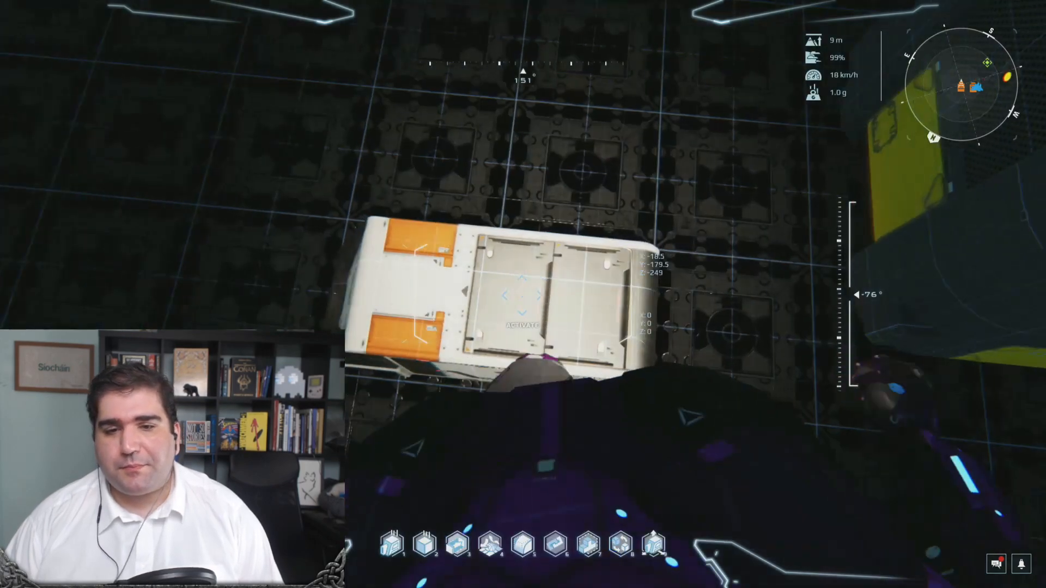
key("w")
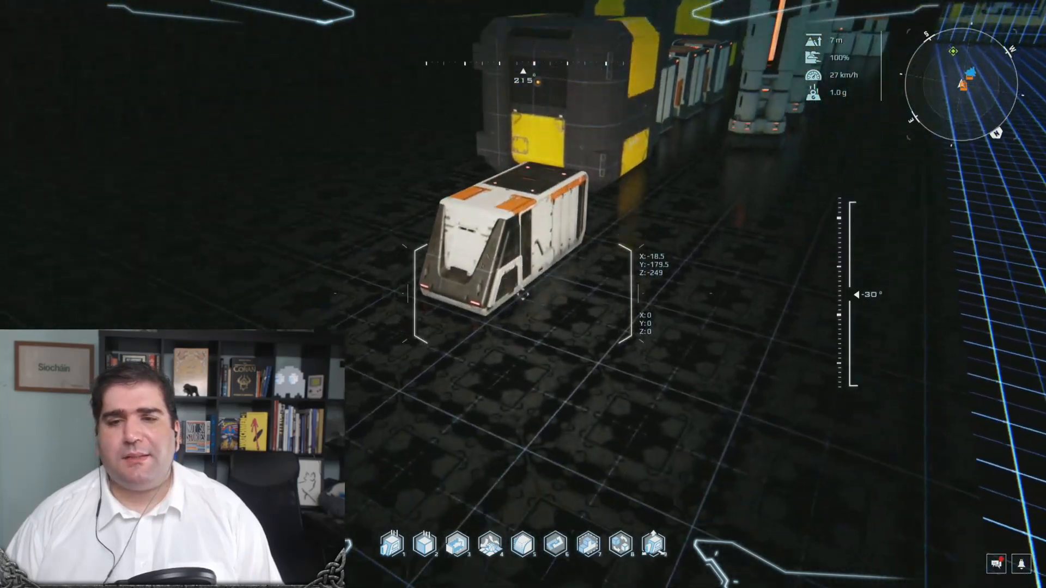
key("f")
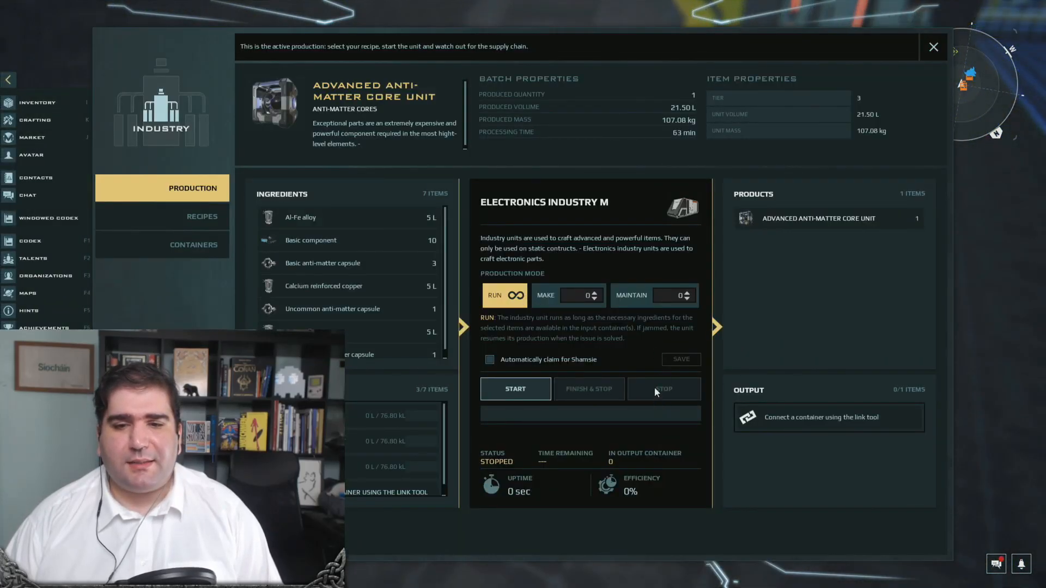
key("Escape")
key("1")
left_click(523, 295, "alt")
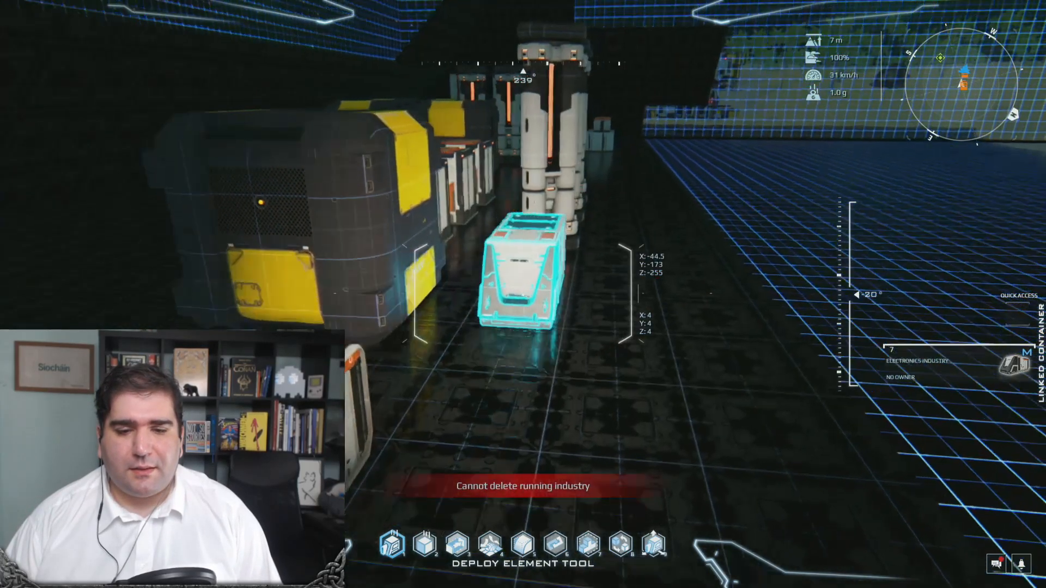
key("Escape")
Go to the row of three electronics units and stop the one nearest the glass furnaces, which makes Basic Component
key("w")
key("space")
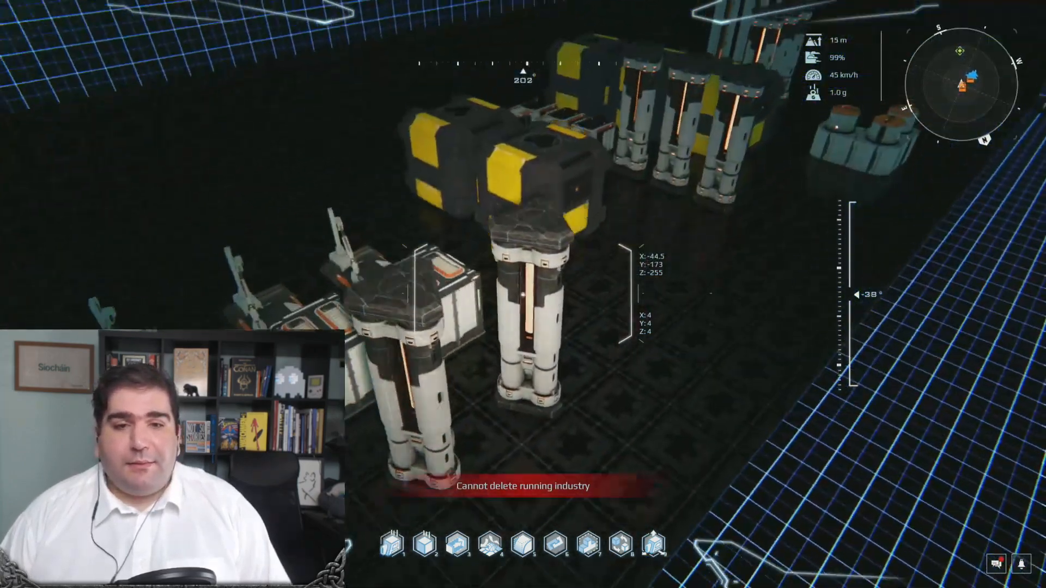
key("w")
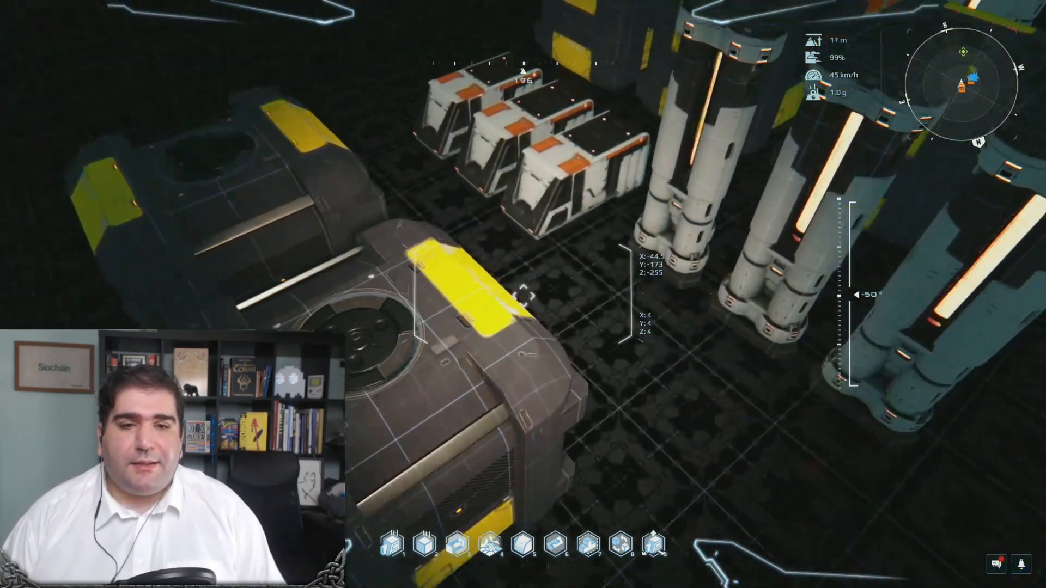
key("f")
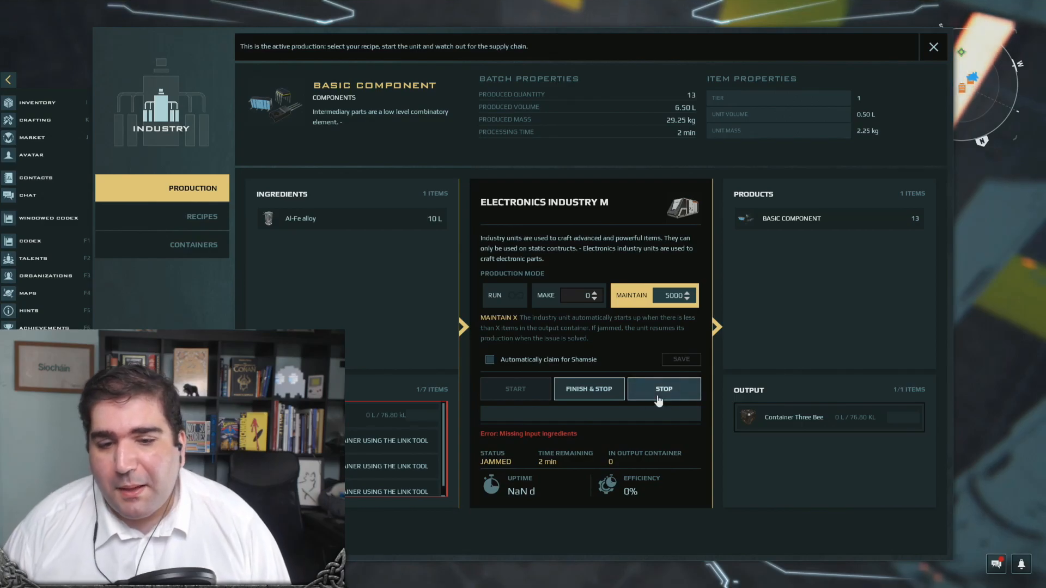
left_click(657, 397)
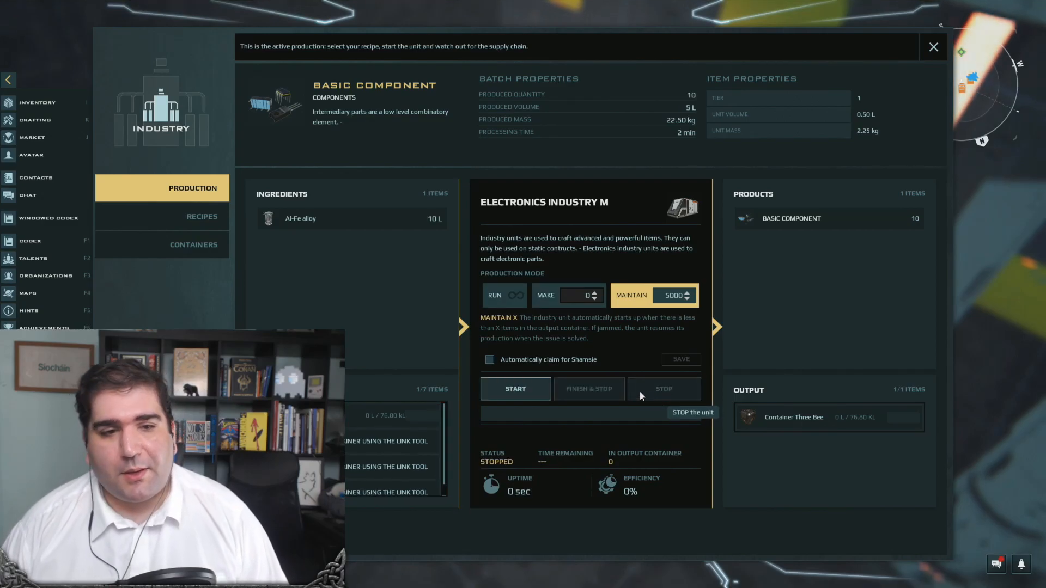
key("Escape")
Remove the output link between the Basic Component electronics unit and Container Three Bee
key("6")
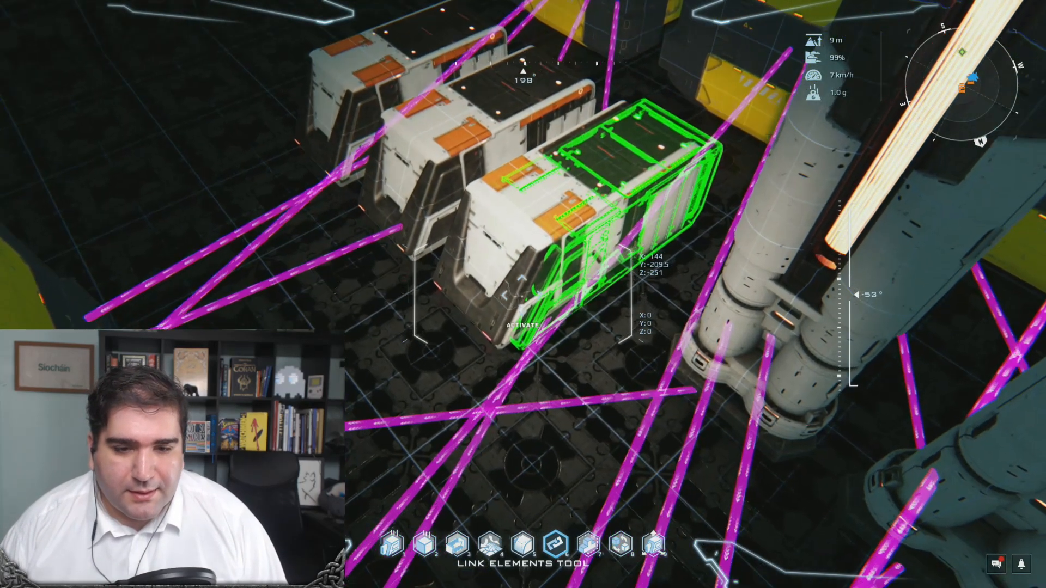
key("w")
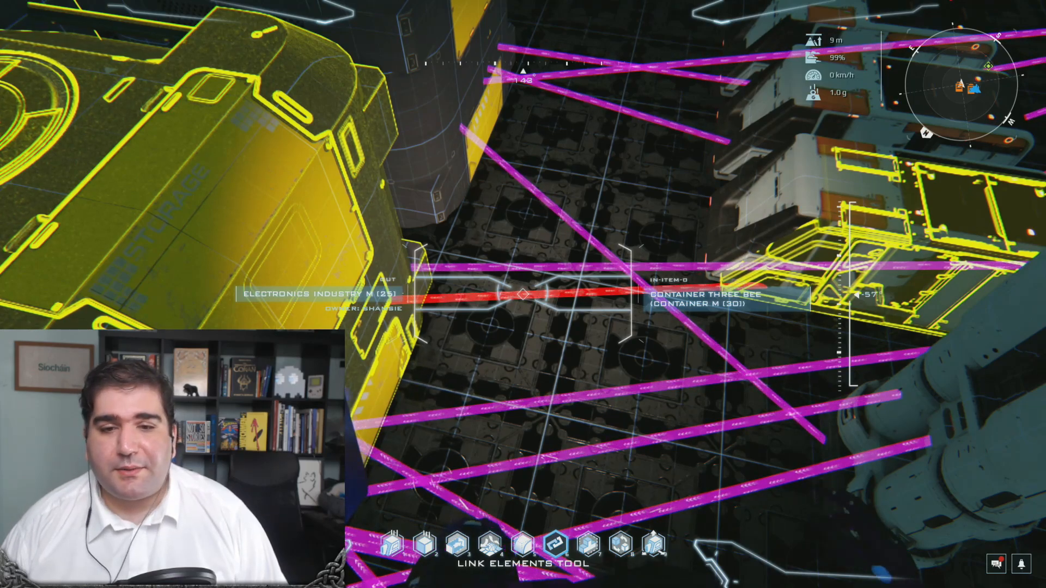
left_click(523, 295)
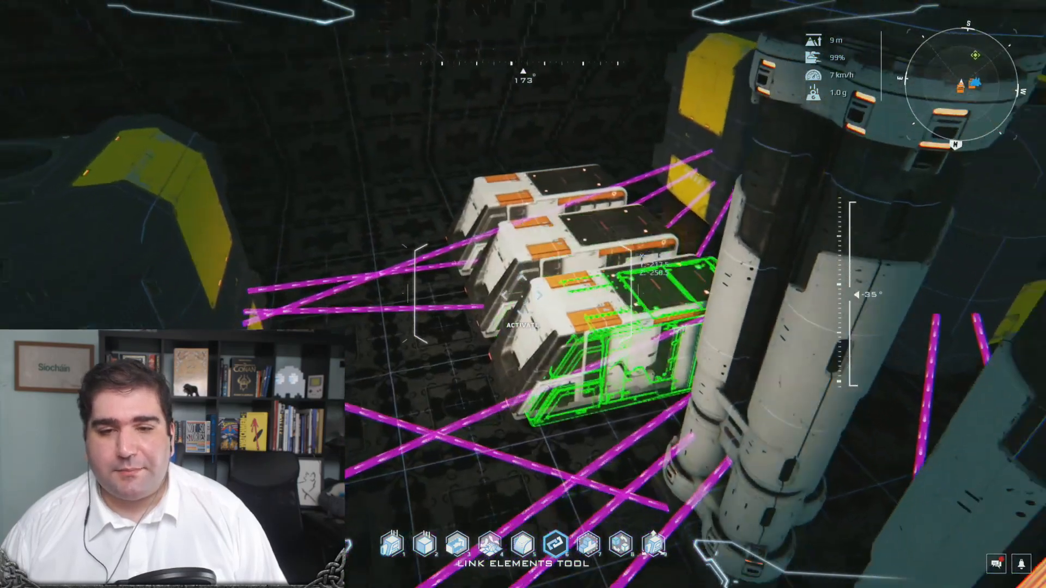
Deploy a medium container from the inventory next to the existing containers in the production line
key("i")
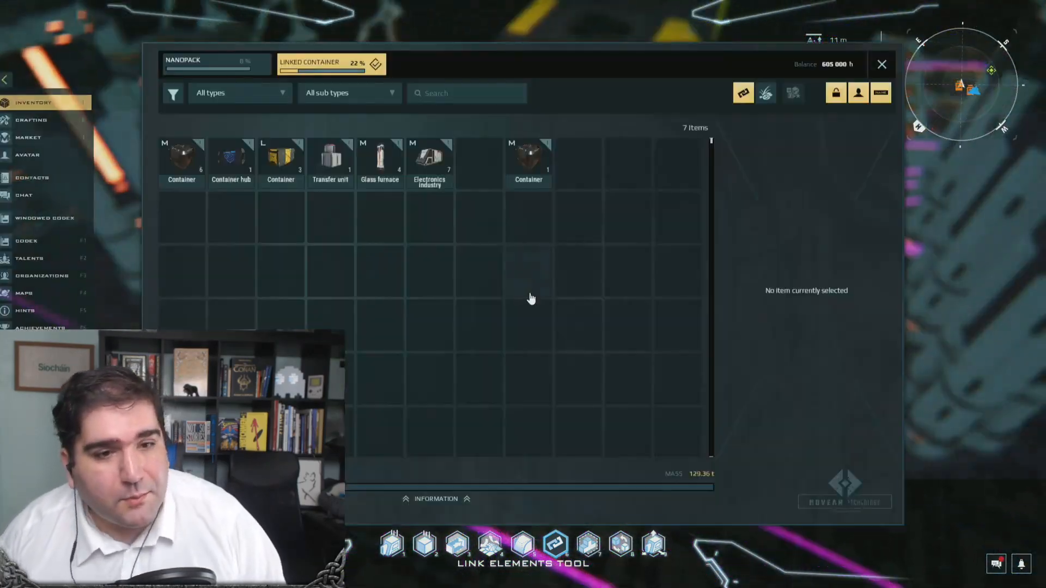
double_click(543, 162)
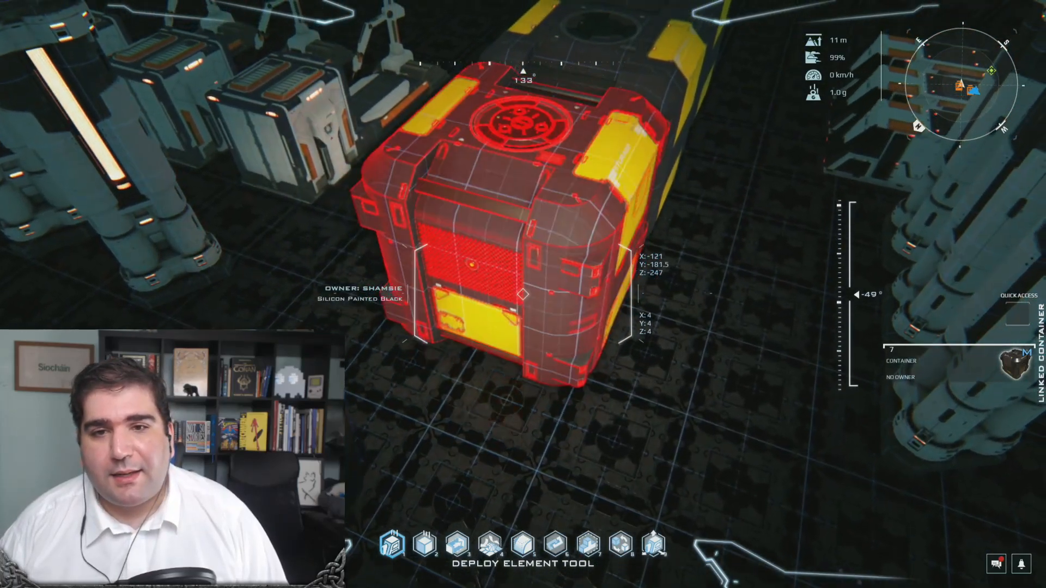
left_click(523, 294)
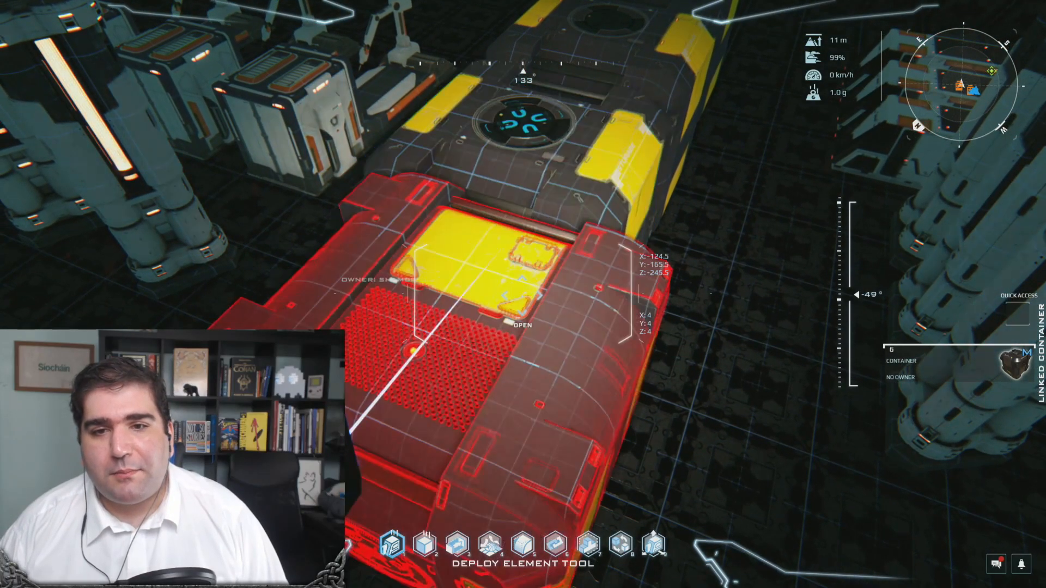
Link the Basic Component unit's output to the newly placed medium container and check the unit's connected containers
key("Escape")
key("w")
key("6")
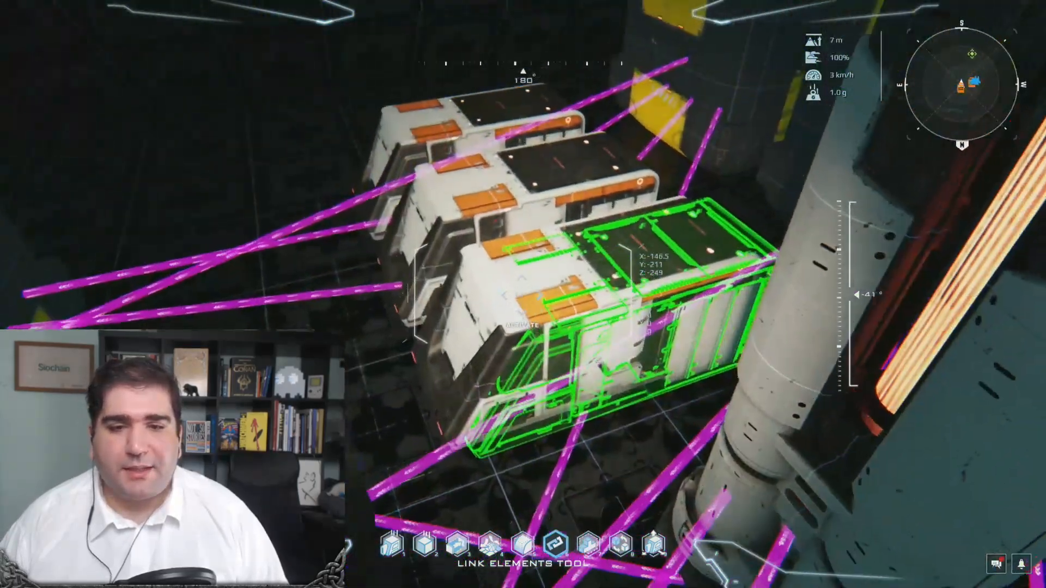
key("f")
left_click(193, 244)
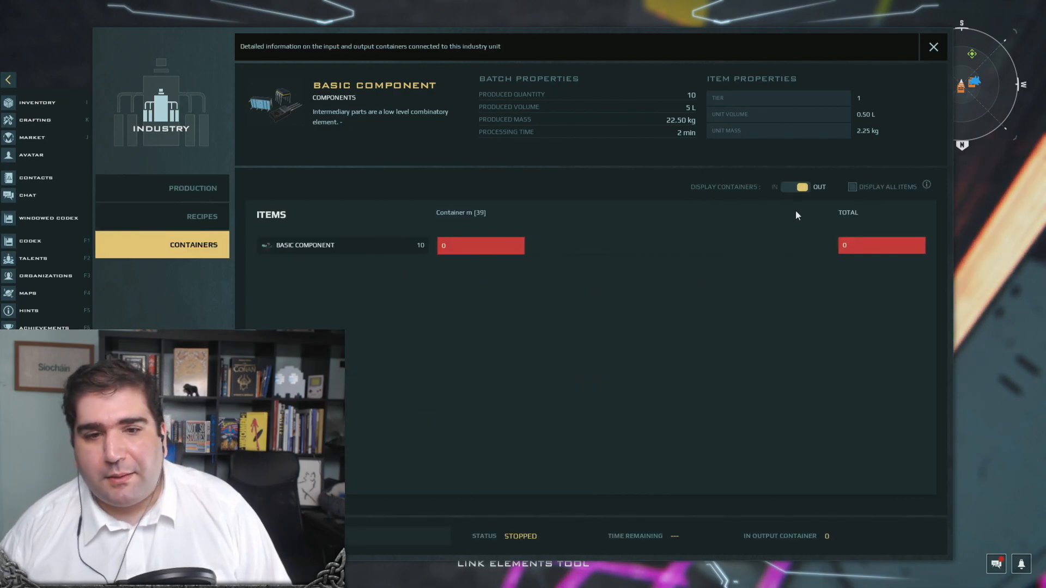
Rename the new medium container to Components C and check the output assigned to the Basic Component electronics unit
key("Escape")
right_click(537, 306)
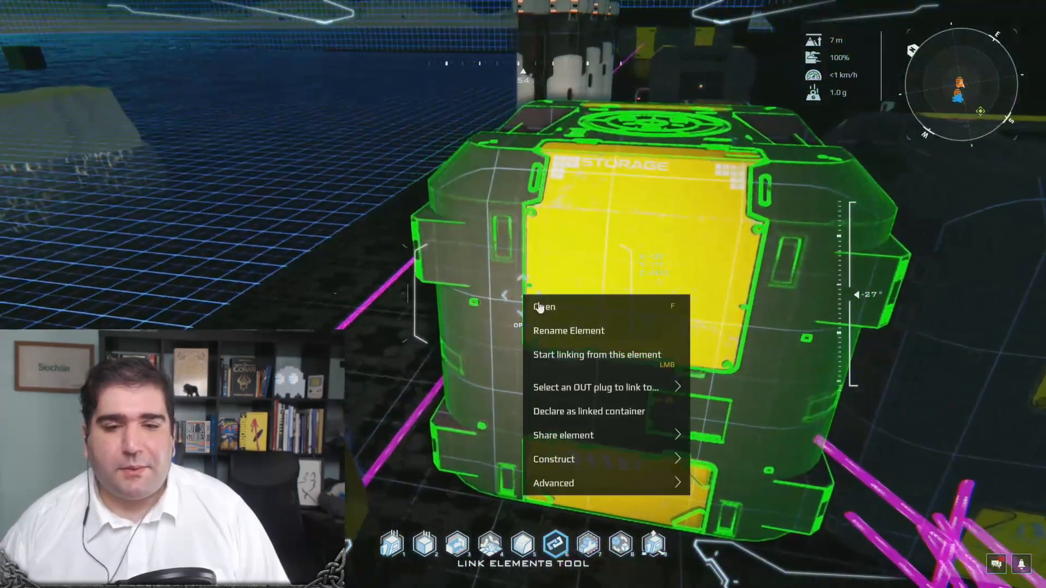
left_click(545, 330)
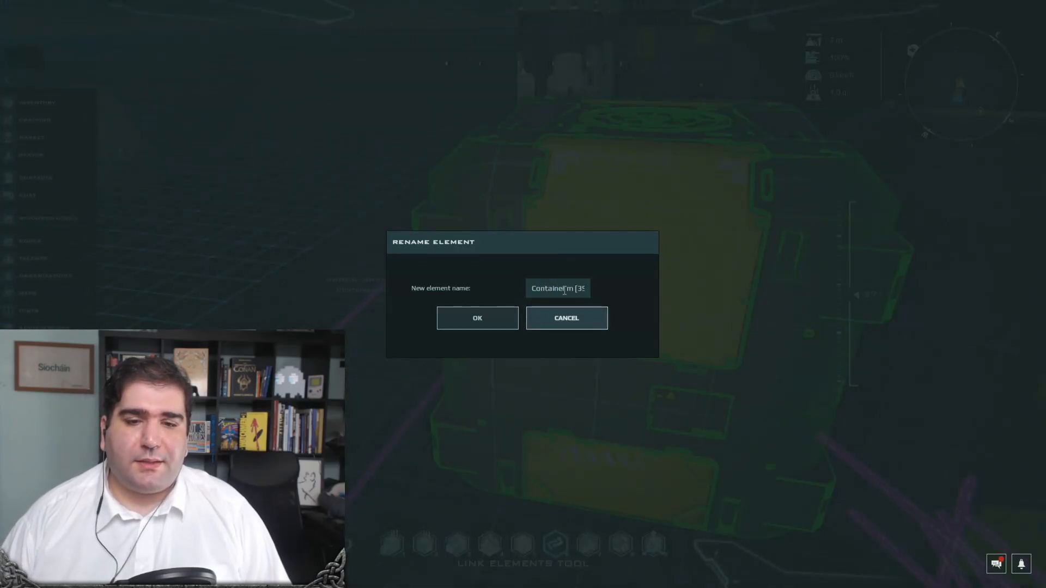
key("BackSpace")
key("BackSpace")
key("BackSpace")
key("BackSpace")
key("BackSpace")
key("BackSpace")
key("BackSpace")
key("BackSpace")
key("BackSpace")
key("BackSpace")
key("BackSpace")
key("BackSpace")
key("BackSpace")
key("BackSpace")
key("BackSpace")
key("BackSpace")
key("BackSpace")
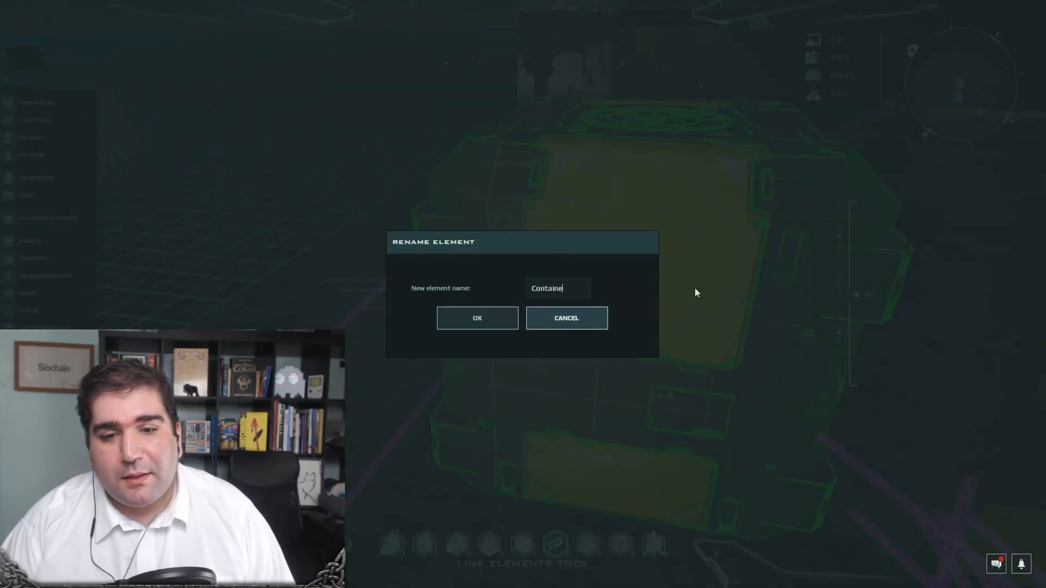
type("Com")
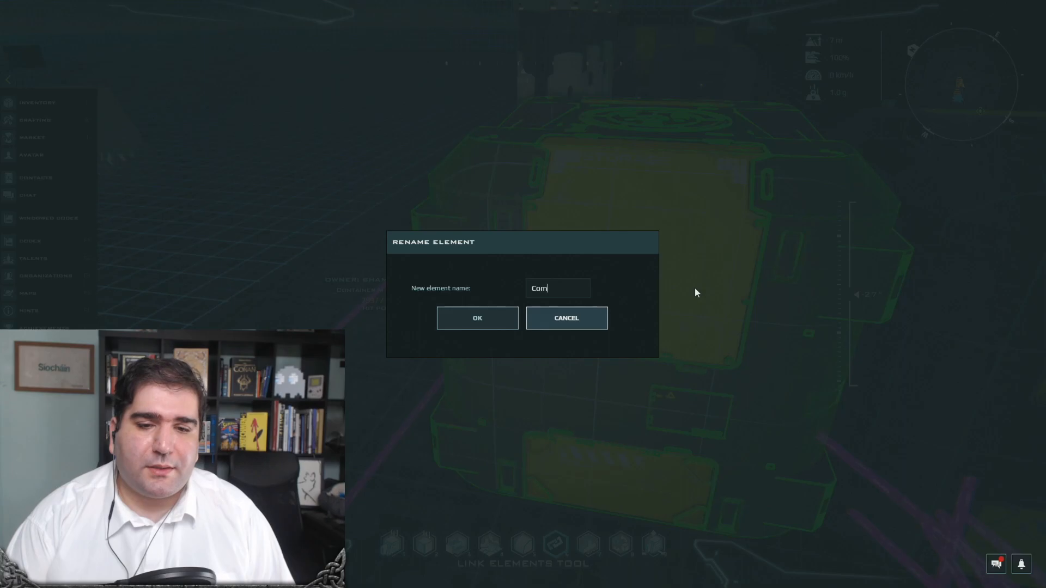
type("ponent")
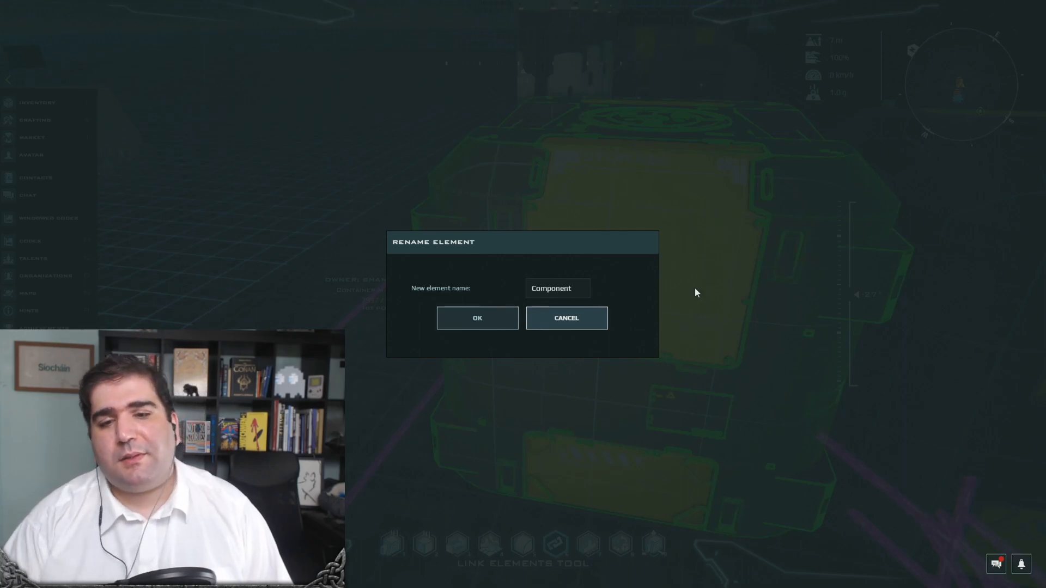
type("s C")
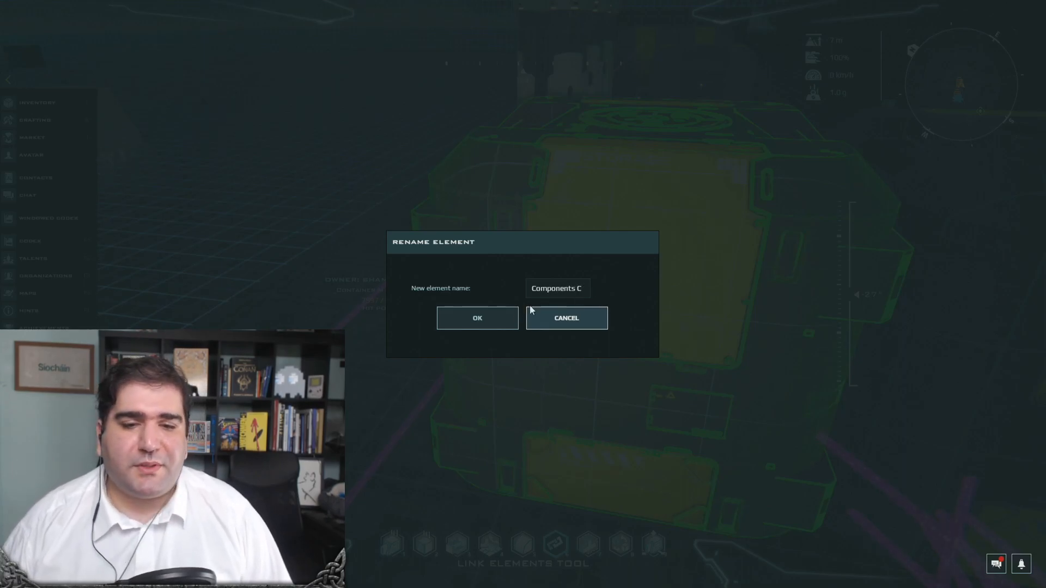
left_click(478, 318)
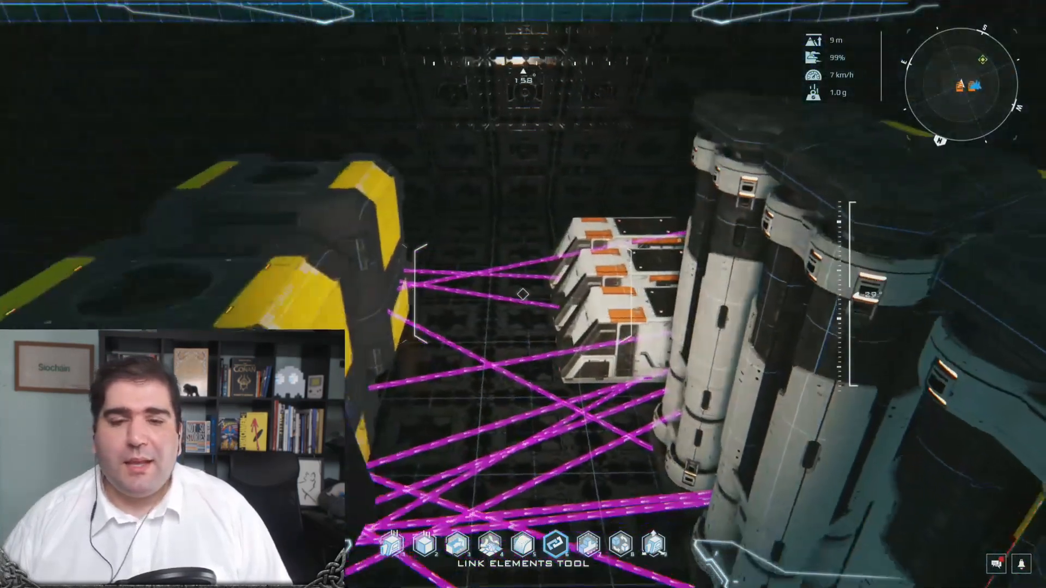
key("f")
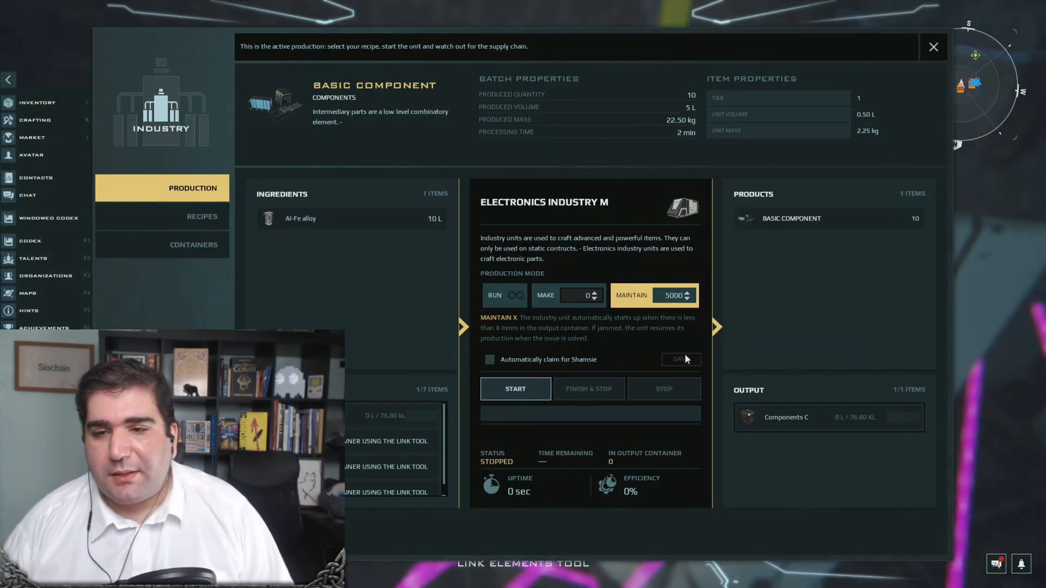
key("Escape")
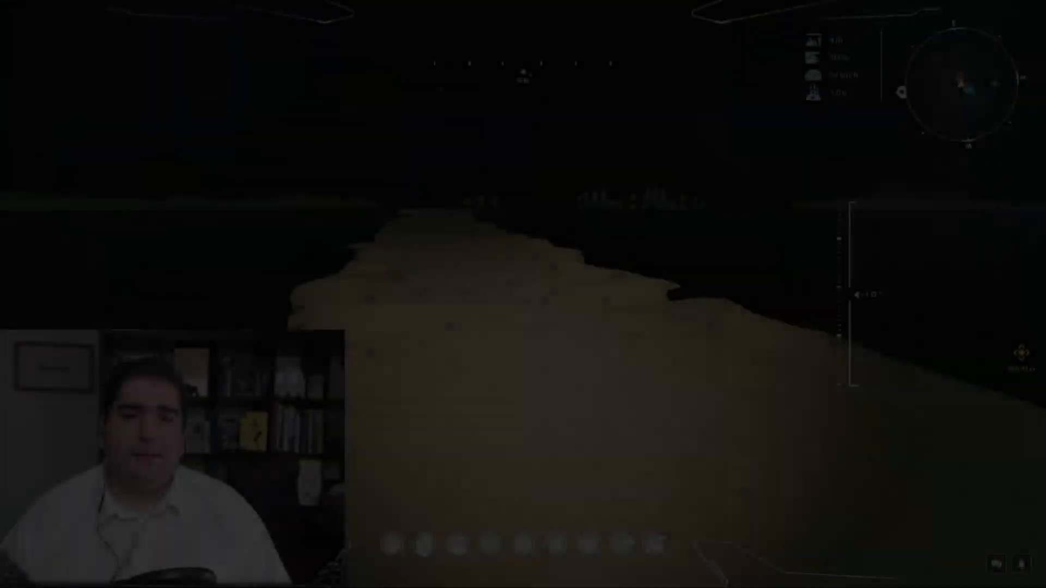
Return to the factory floor in build mode and look through the contents of the Components C container
key("w")
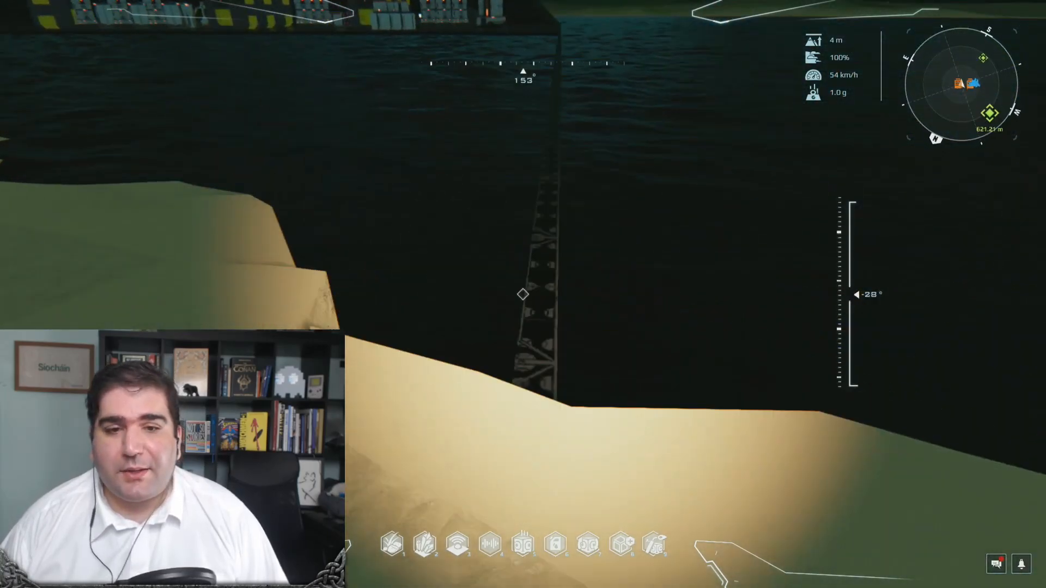
key("b")
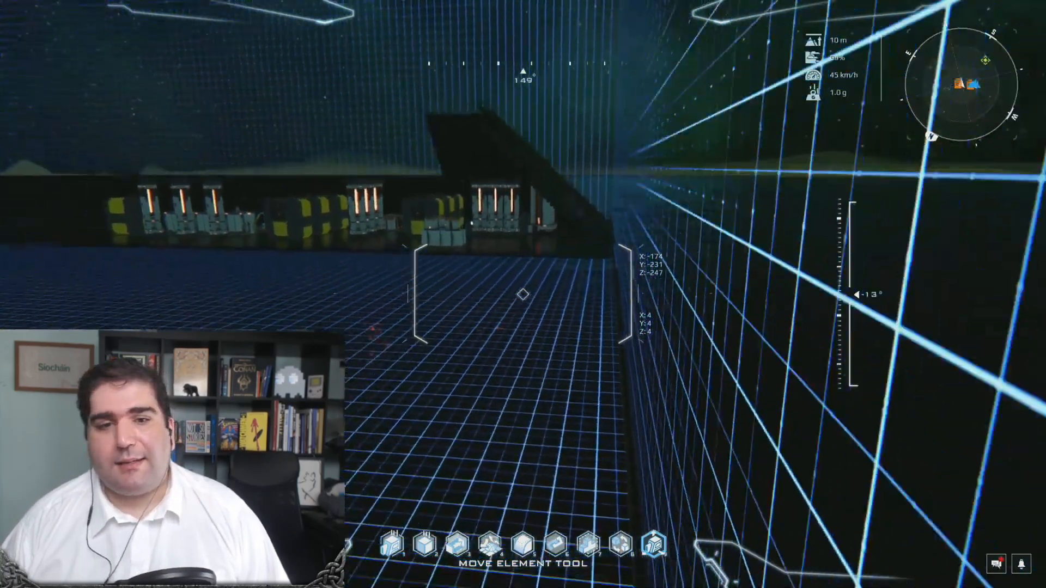
key("w")
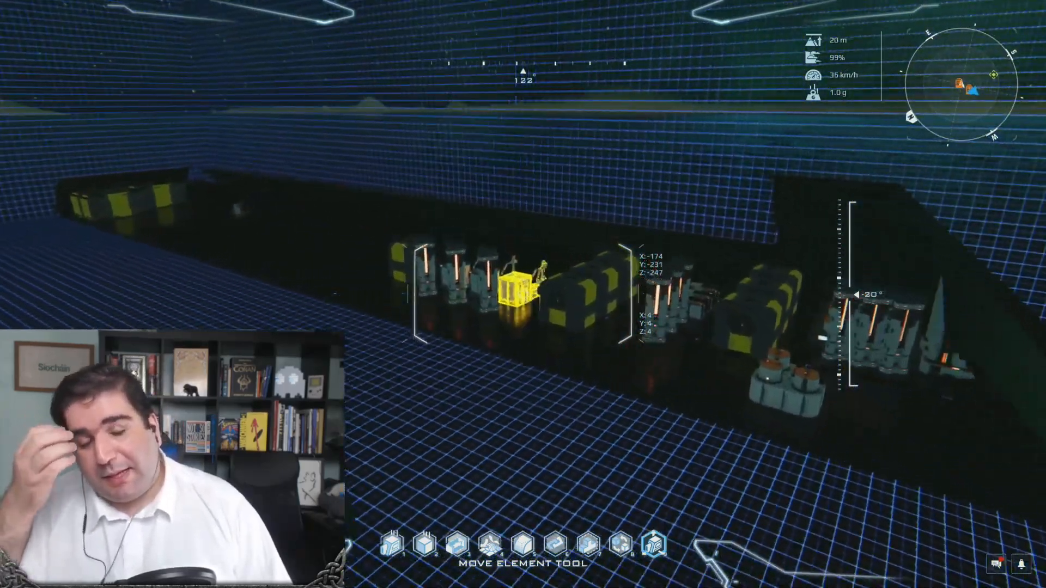
key("w")
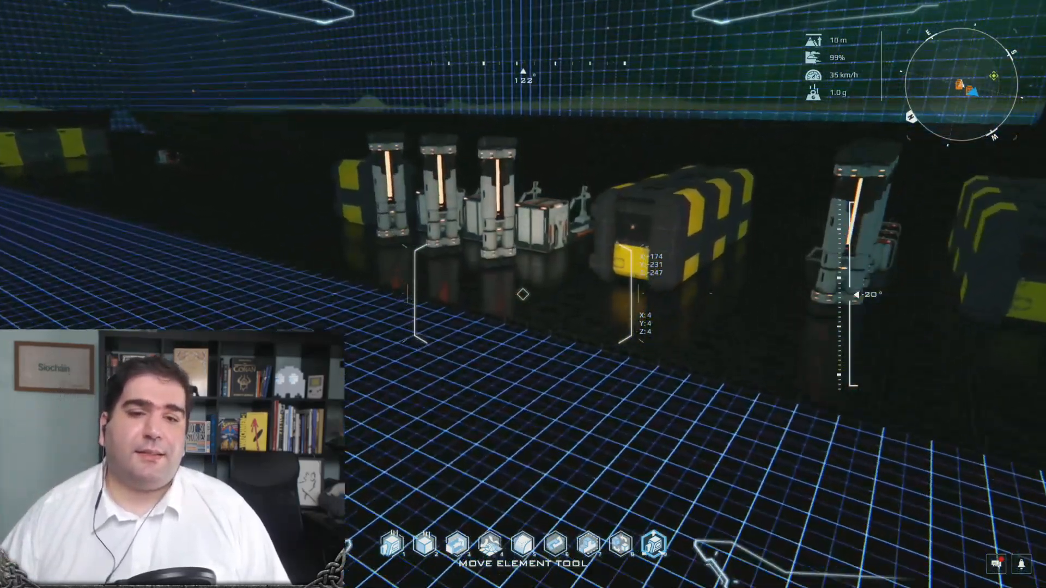
key("w")
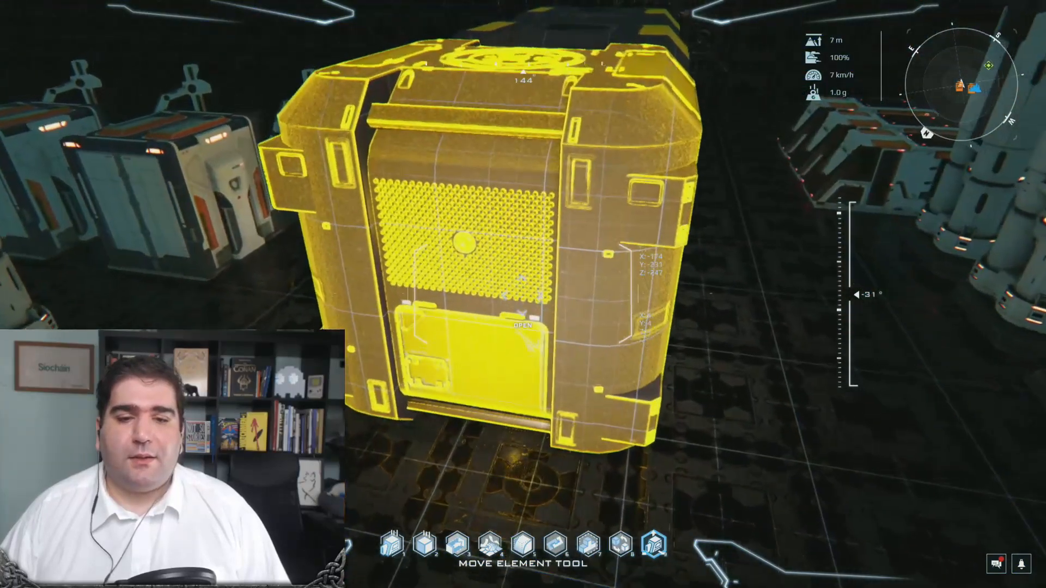
key("f")
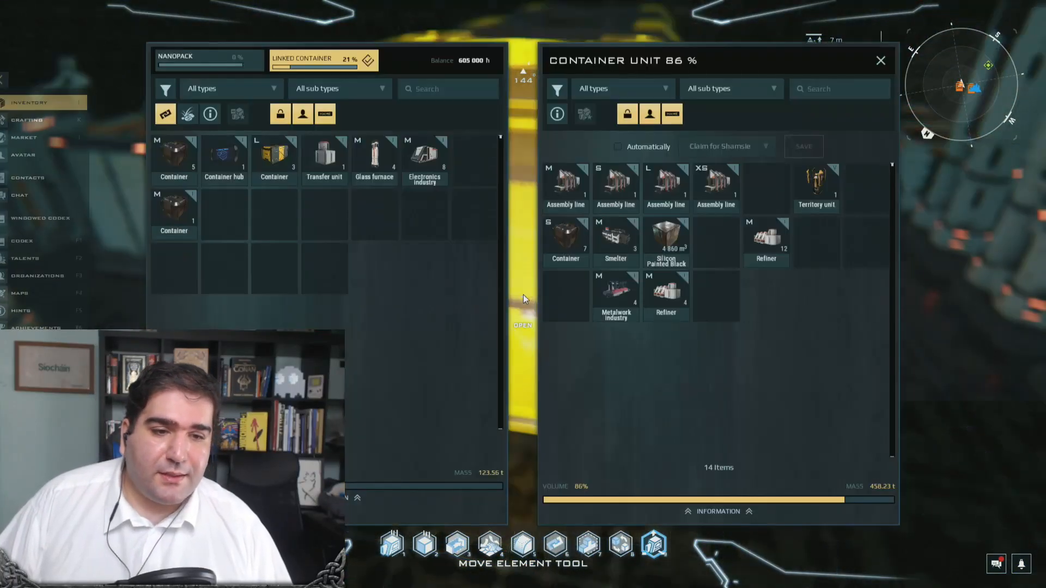
key("Escape")
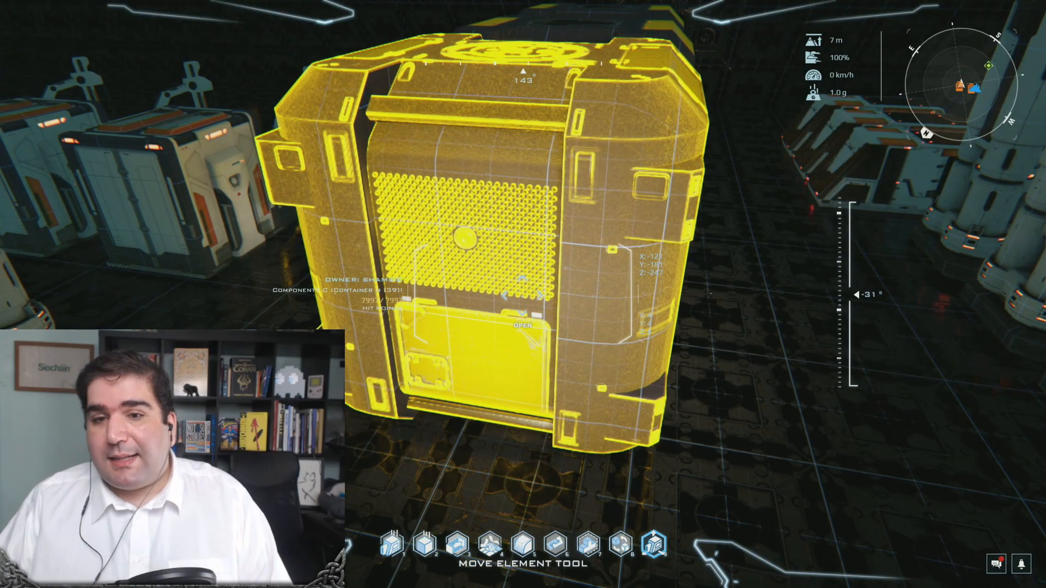
Go to the free floor beyond container C Five and review the Stage Four Advanced Antimatter Core Unit ingredients in the Excel plan
key("w")
key("w")
key("space")
key("a")
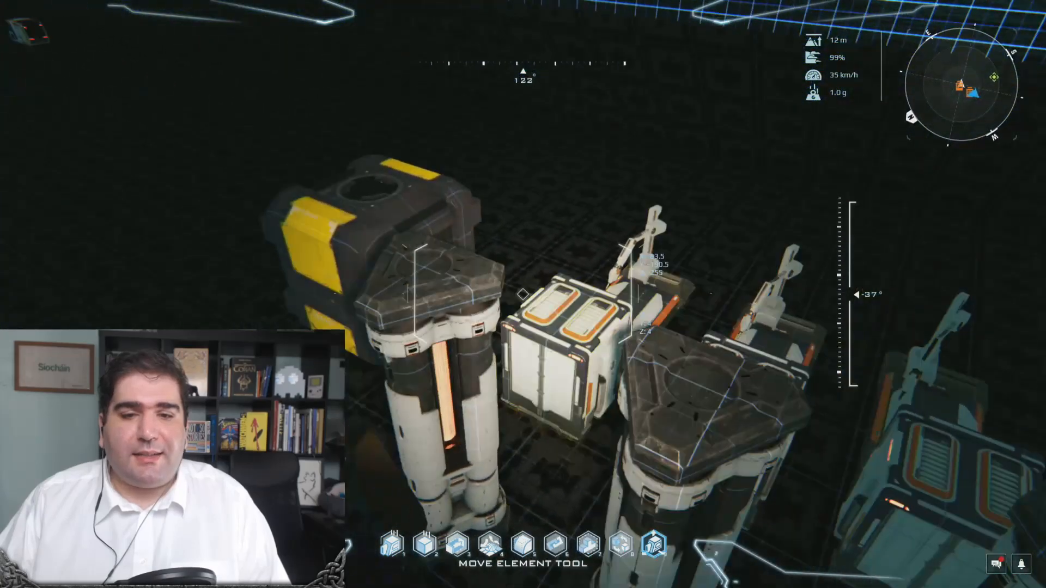
key("a")
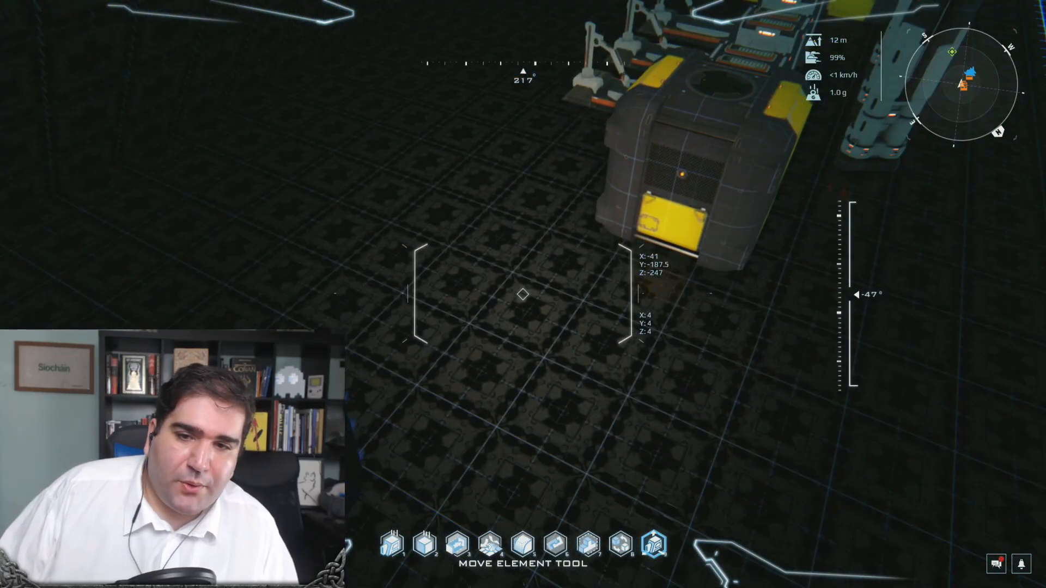
key("alt+Tab")
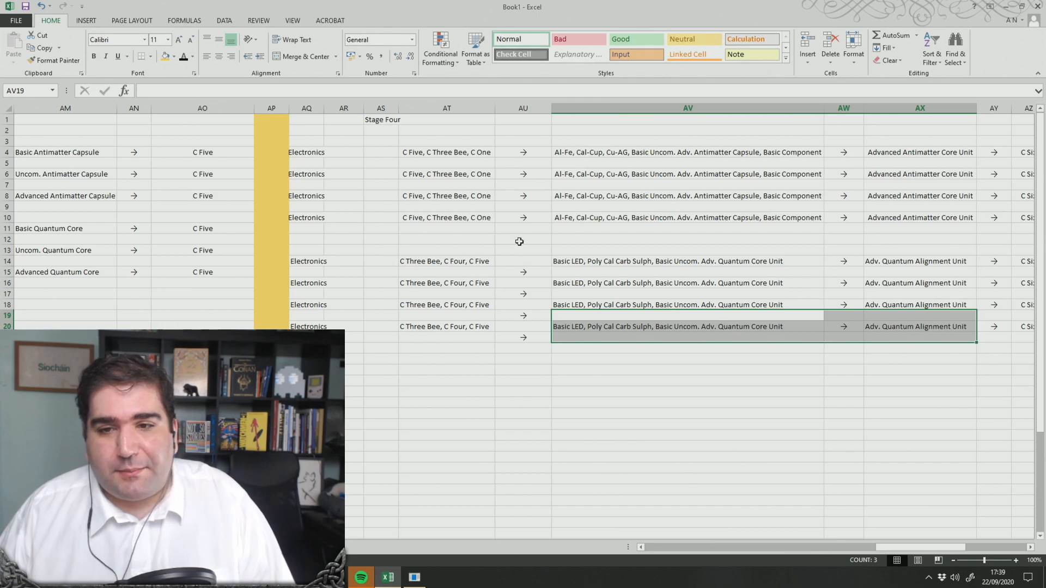
left_click_drag(782, 219, 785, 154)
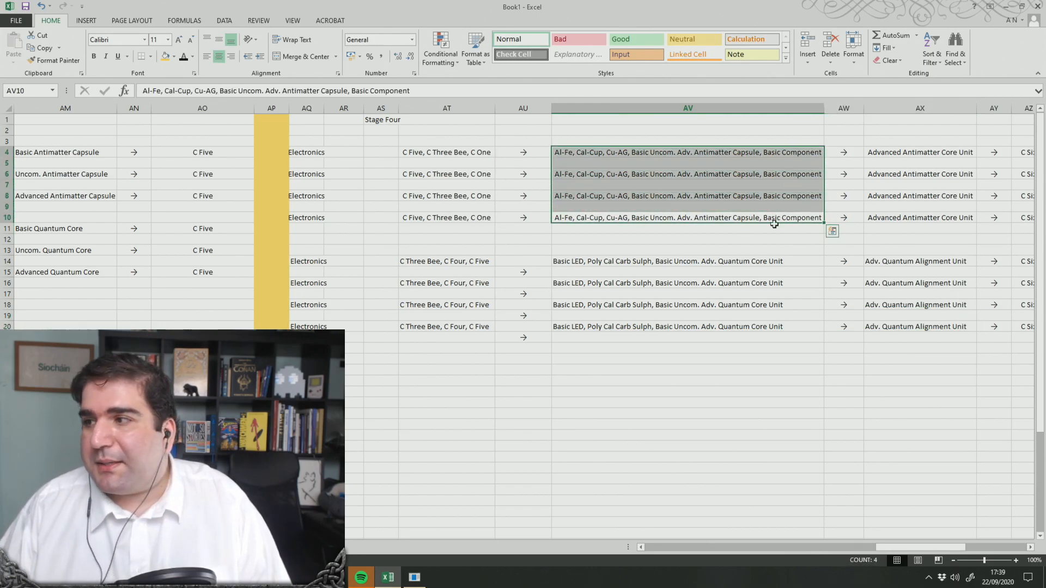
Switch back to Dual Universe and deploy four medium electronics industry units in a row on the free floor near container C Five
key("alt+Tab")
key("i")
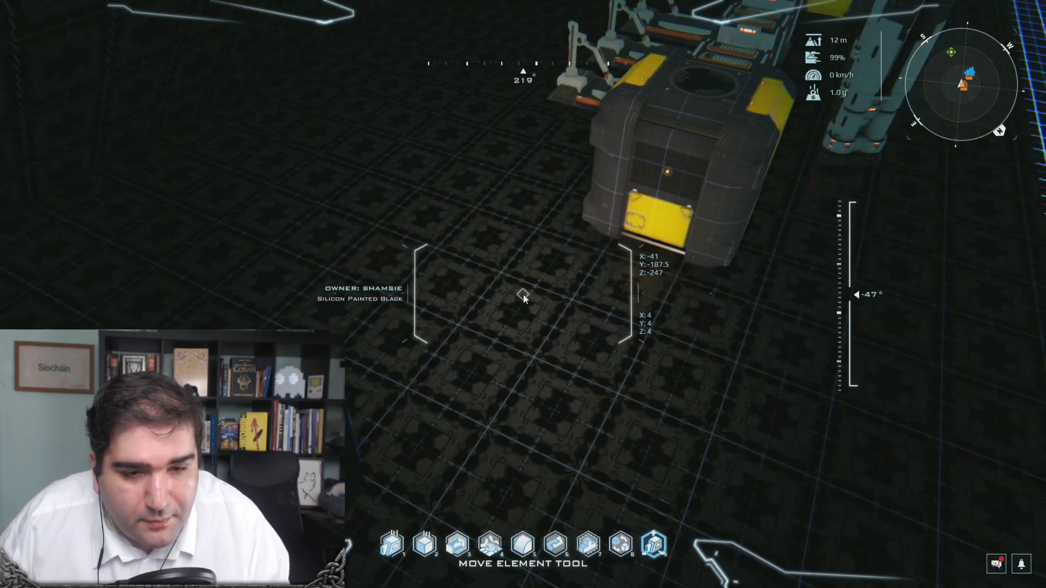
double_click(433, 165)
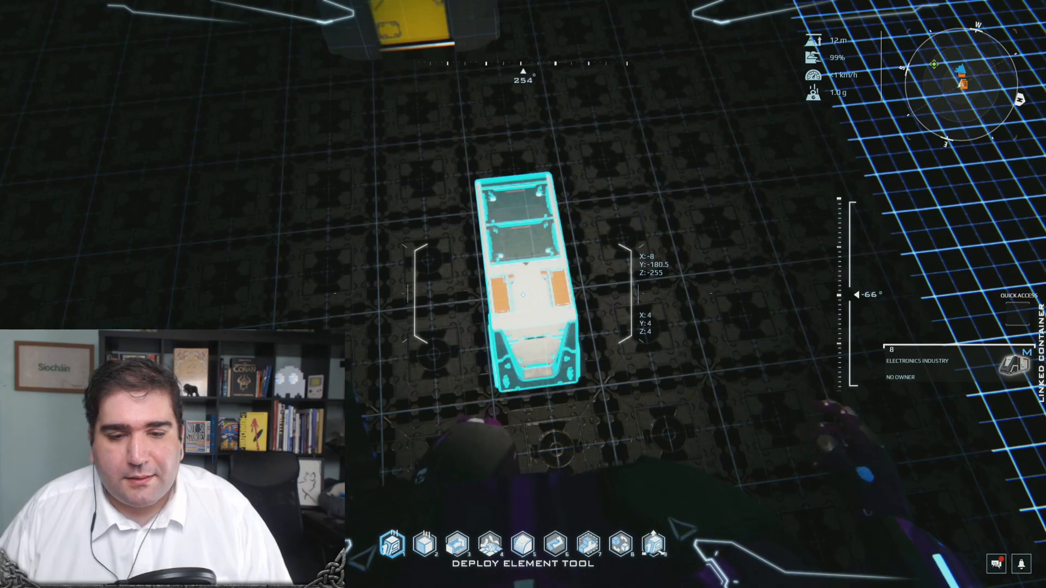
left_click(523, 295)
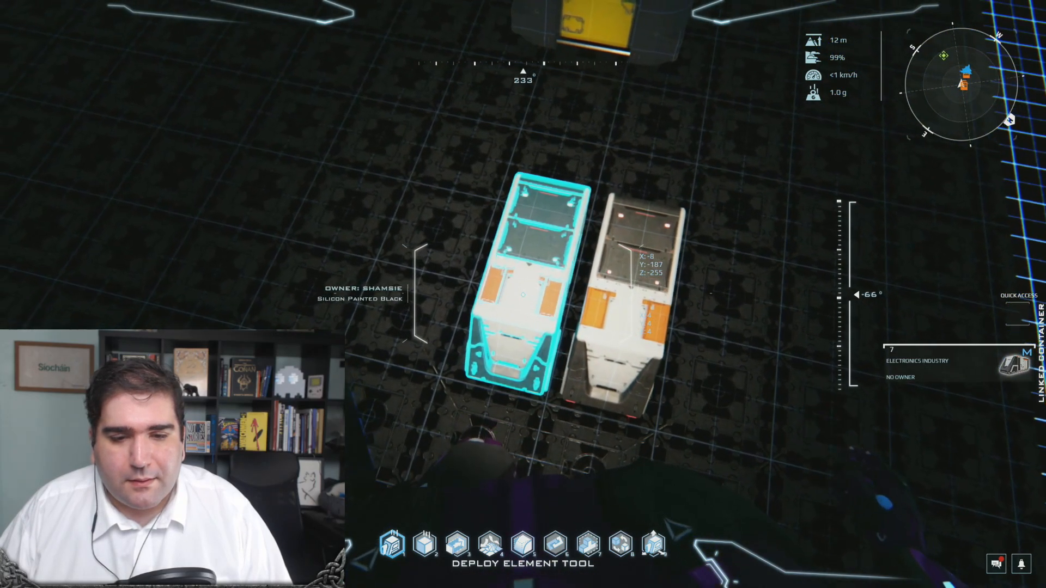
left_click(523, 294)
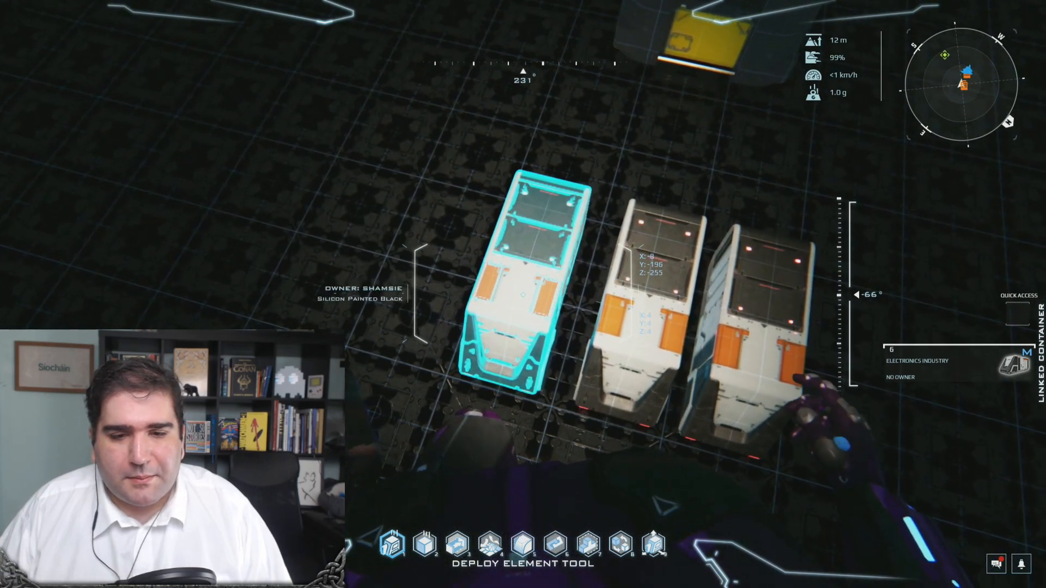
left_click(523, 294)
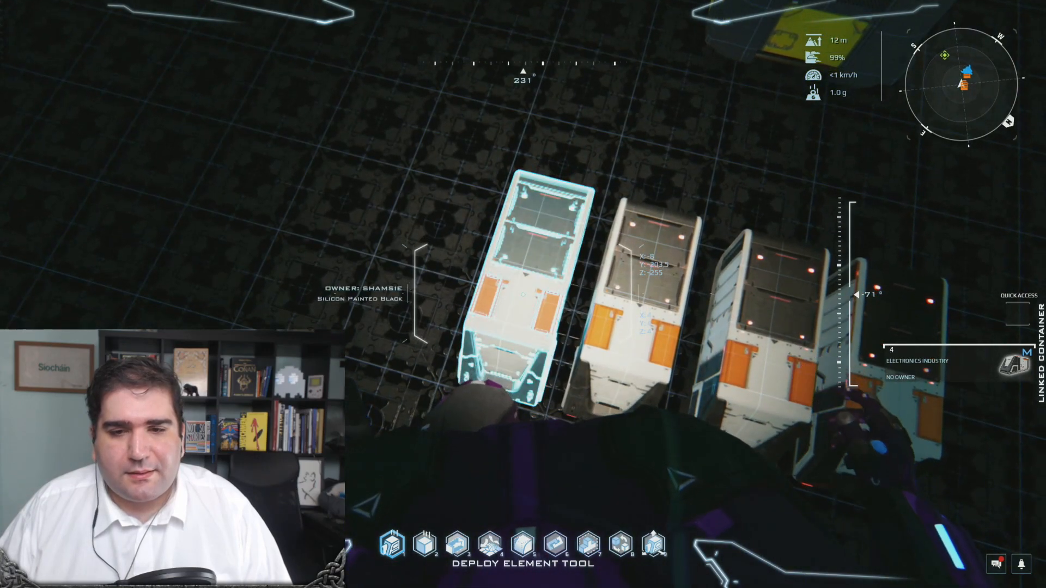
key("1")
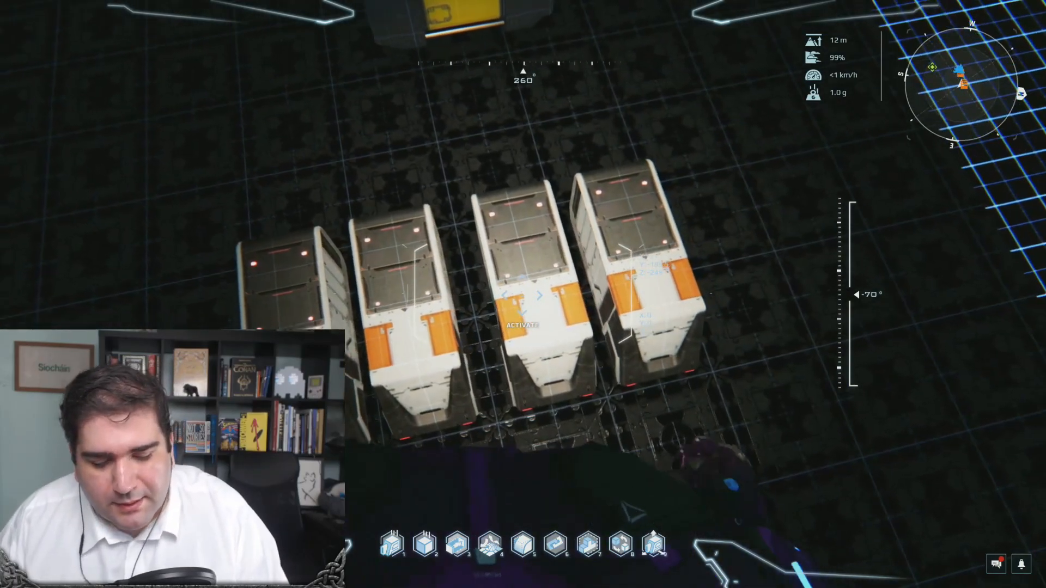
Reposition the outermost of the four new electronics units so it lines up with the rest of the row
key("9")
left_click(523, 295)
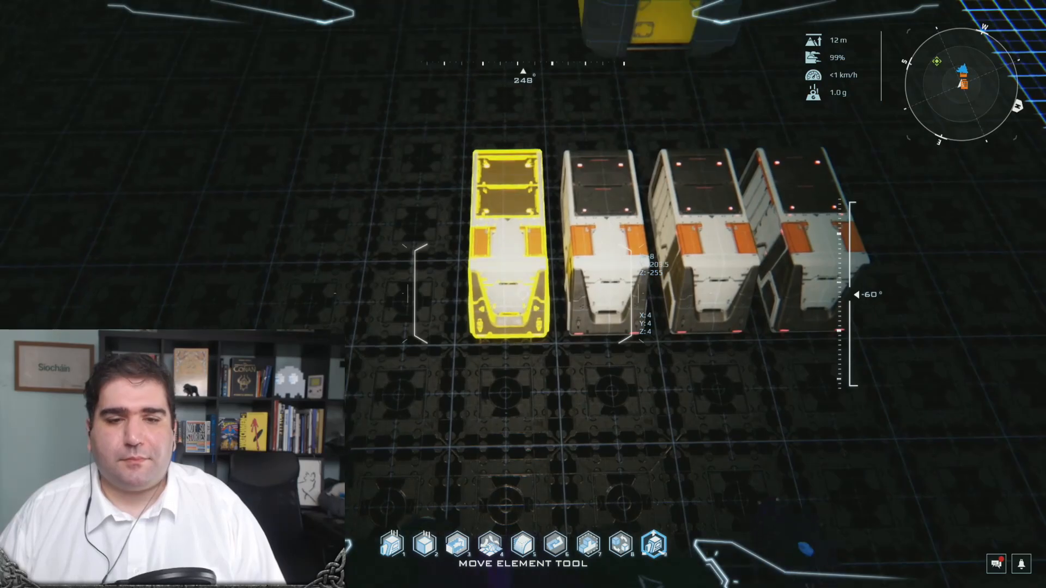
key("d")
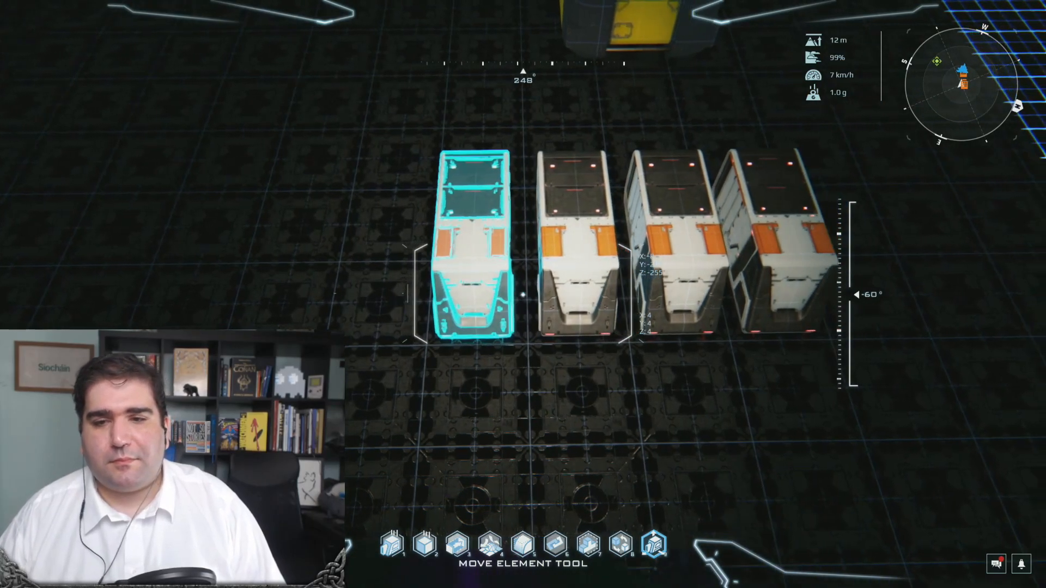
left_click(523, 294)
key("1")
key("1")
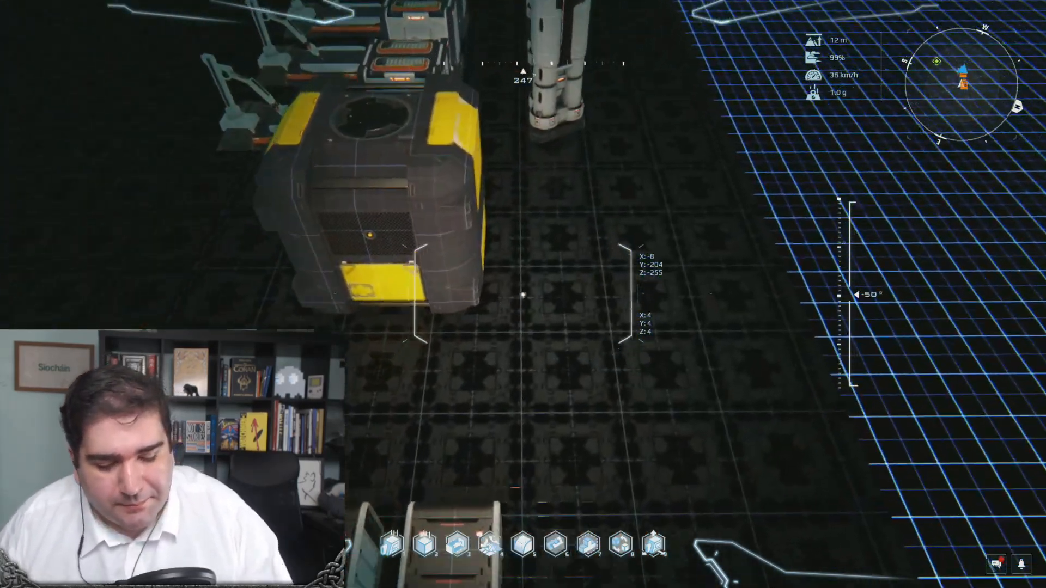
In the Excel plan, change the source containers in cell AT10 to "C Five, Comp, C One"
key("6")
key("alt+Tab")
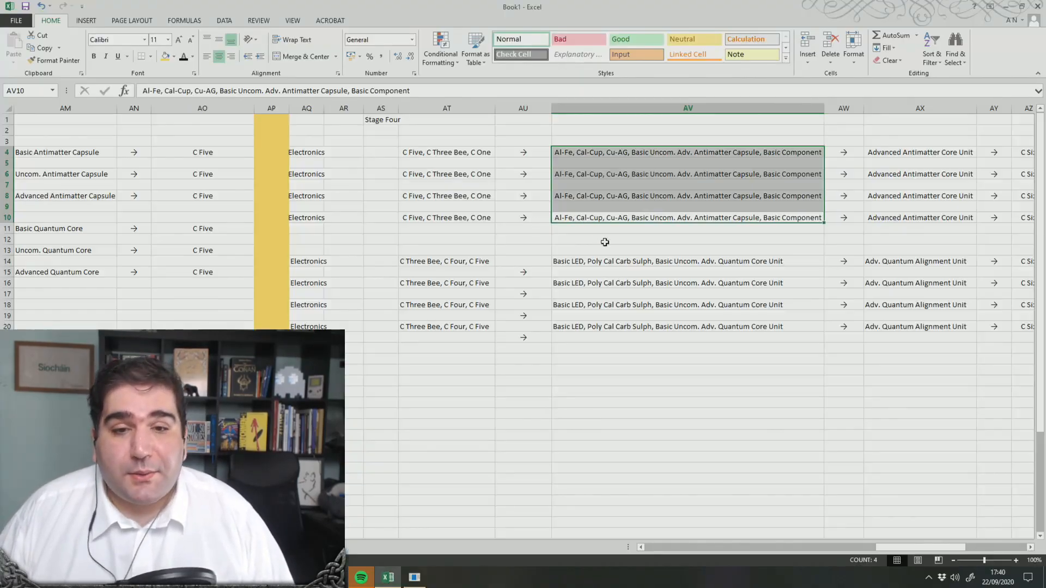
left_click(455, 219)
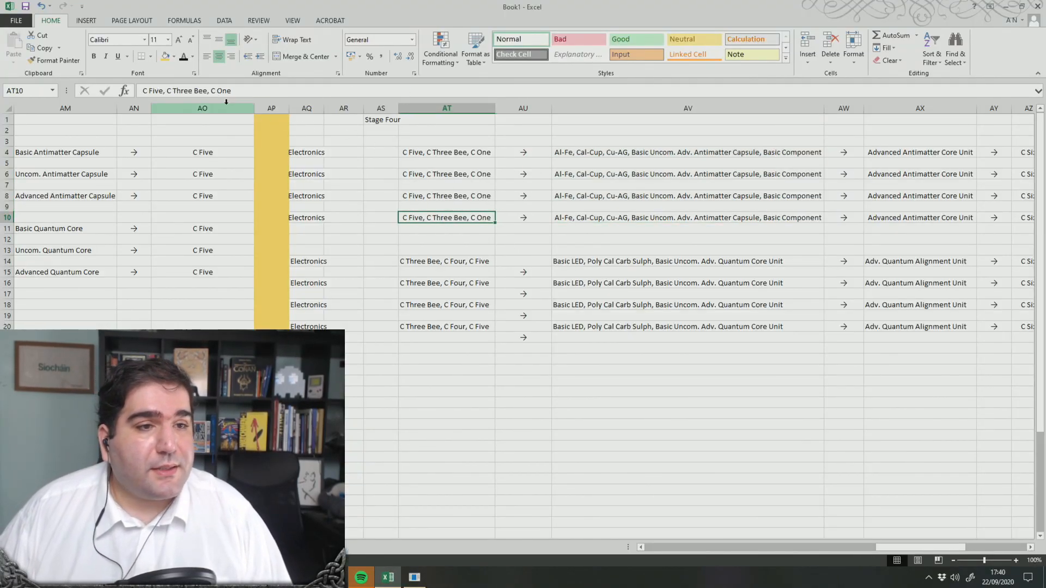
left_click_drag(175, 93, 173, 93)
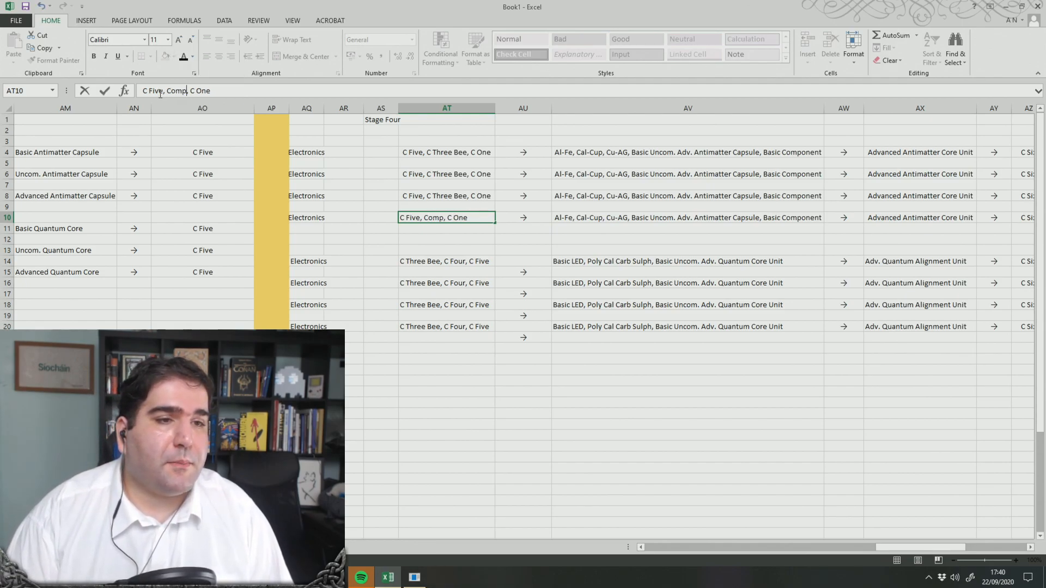
left_click(623, 285)
left_click(489, 220)
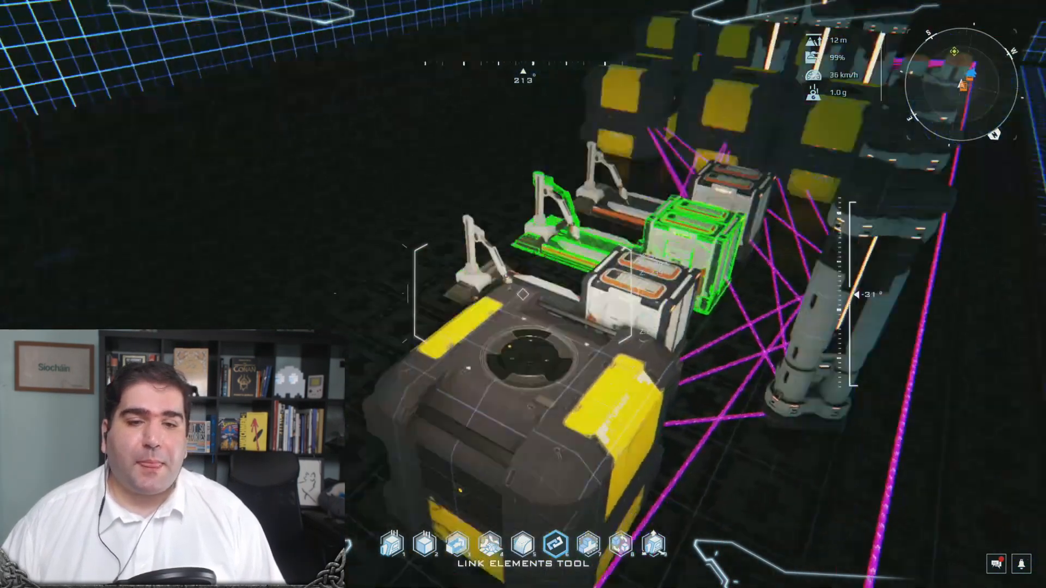
Link the end container of the distant container row, beyond C Five, to each of the four new medium electronics industry units
key("6")
key("6")
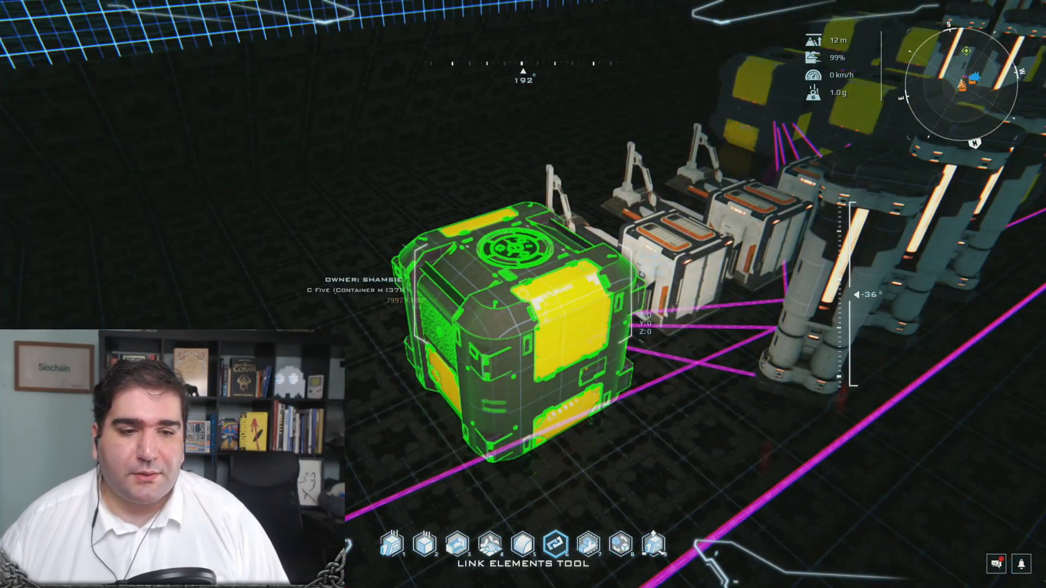
key("space")
key("w")
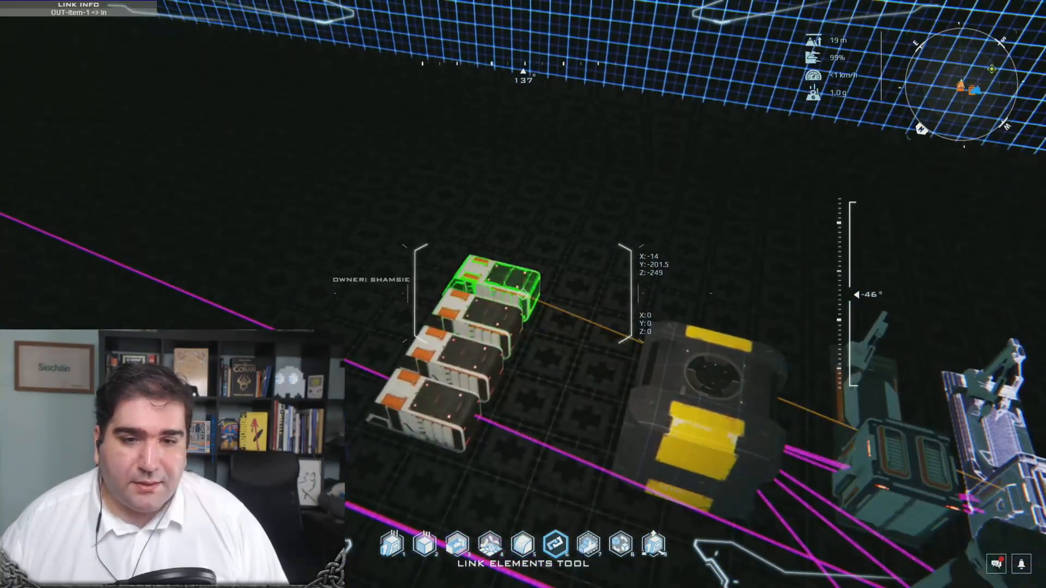
left_click(523, 294)
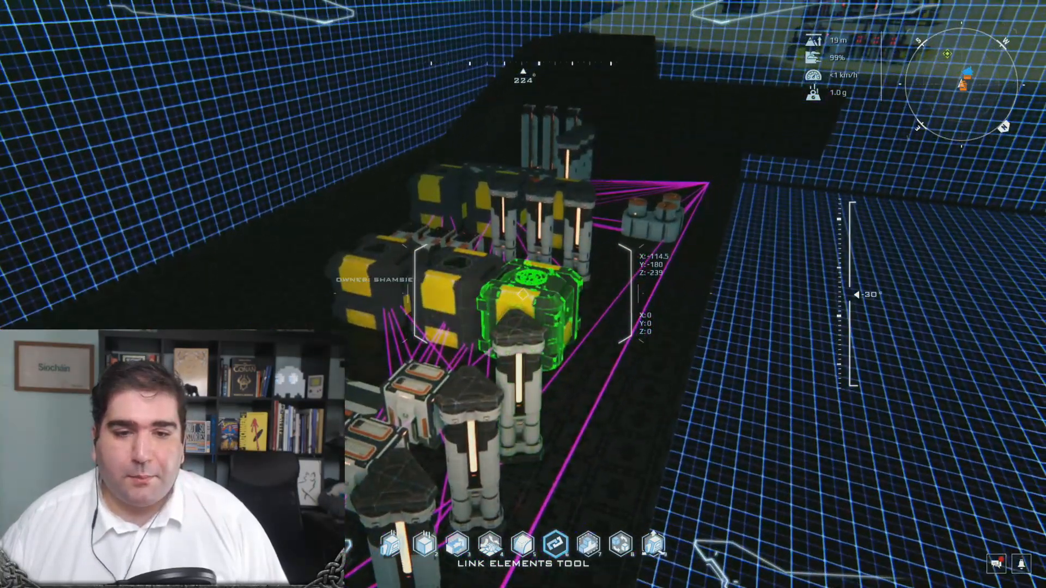
left_click(523, 294)
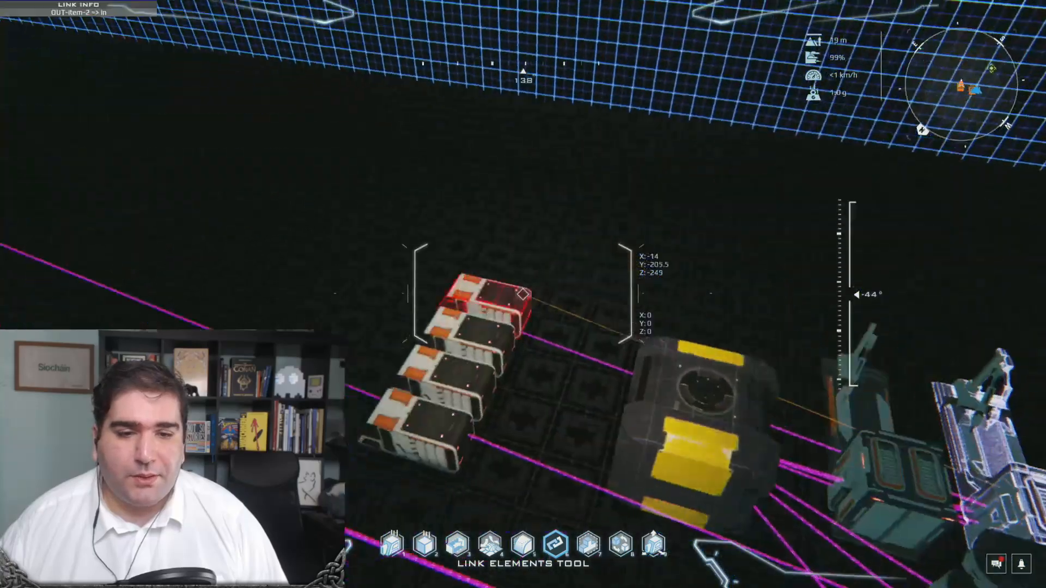
left_click(523, 294)
left_click(523, 295)
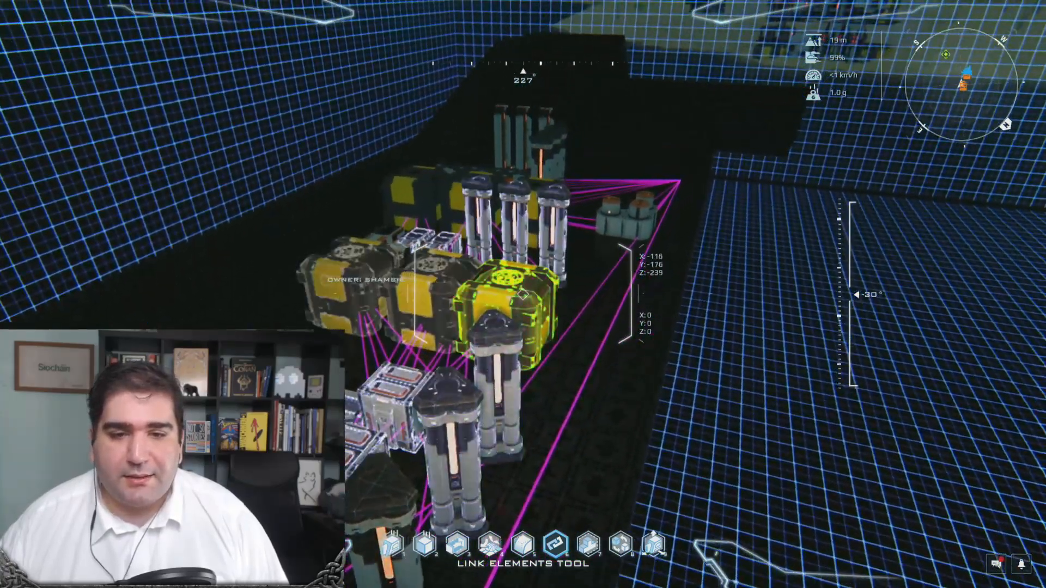
left_click(523, 295)
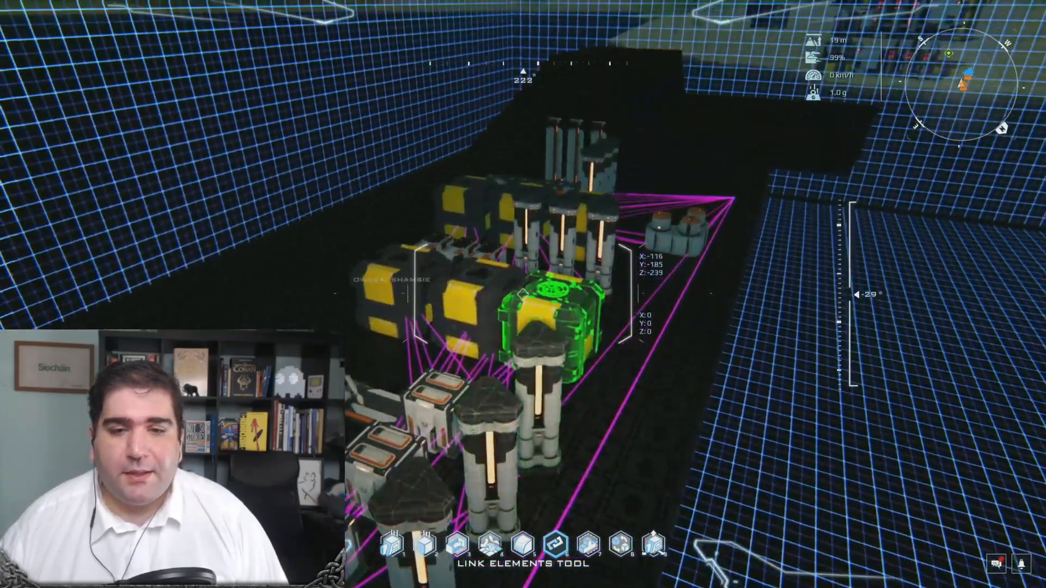
left_click(524, 295)
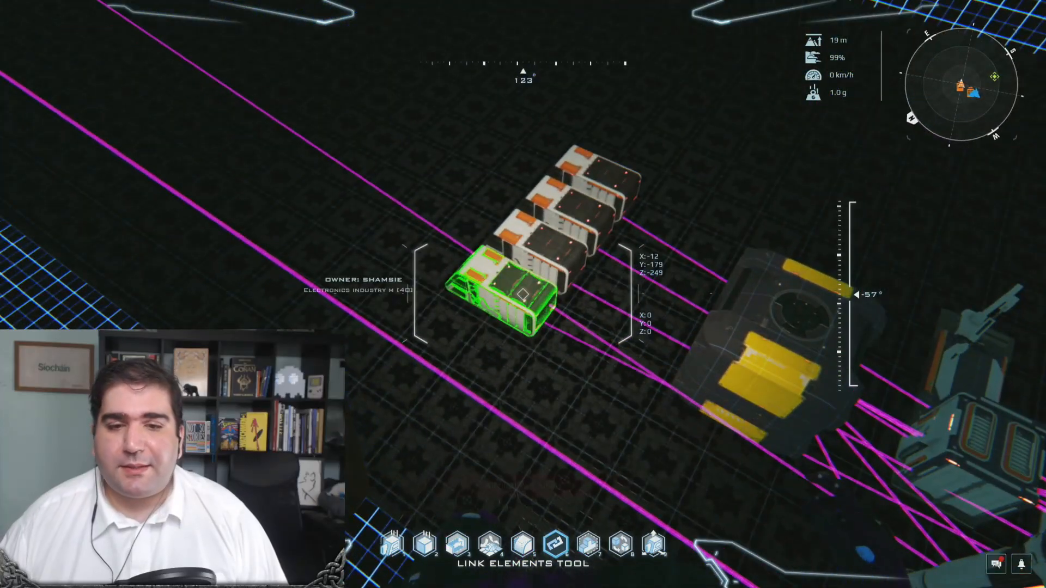
left_click(523, 295)
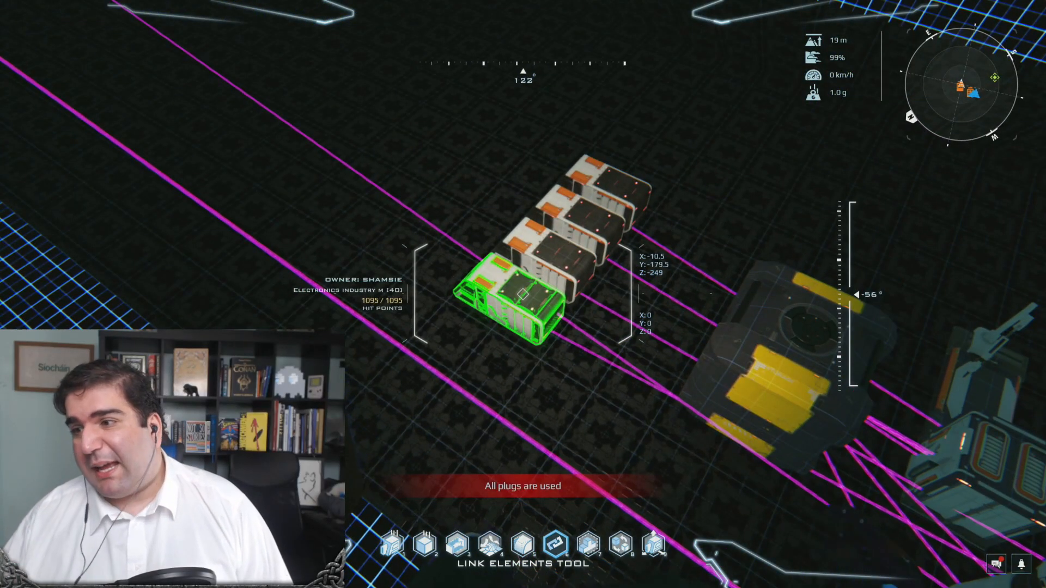
Check the Stage Four Advanced Antimatter Core Unit source containers in the Excel plan, and return to Dual Universe to overlook the container rows
key("w")
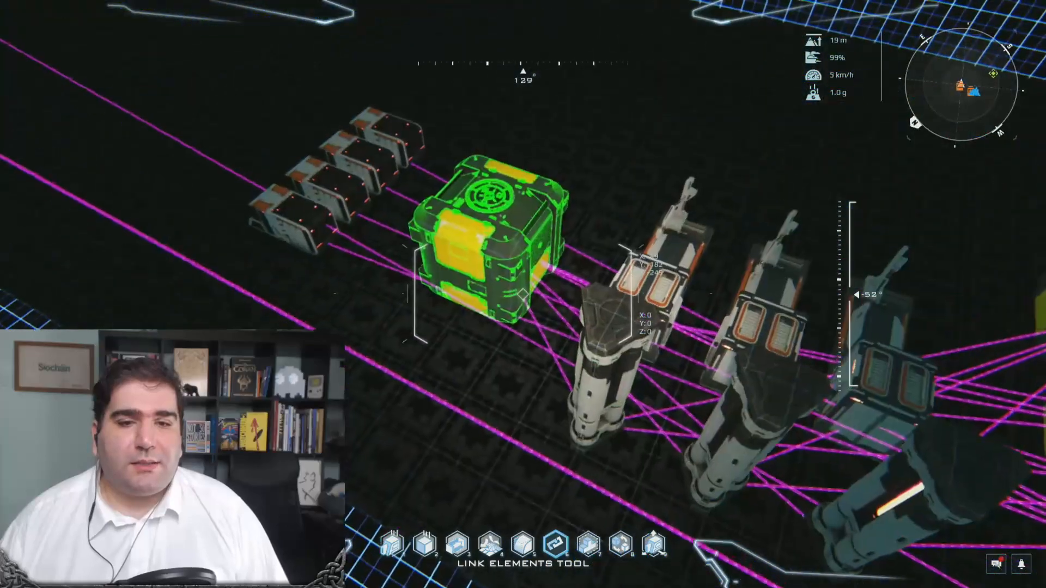
key("c")
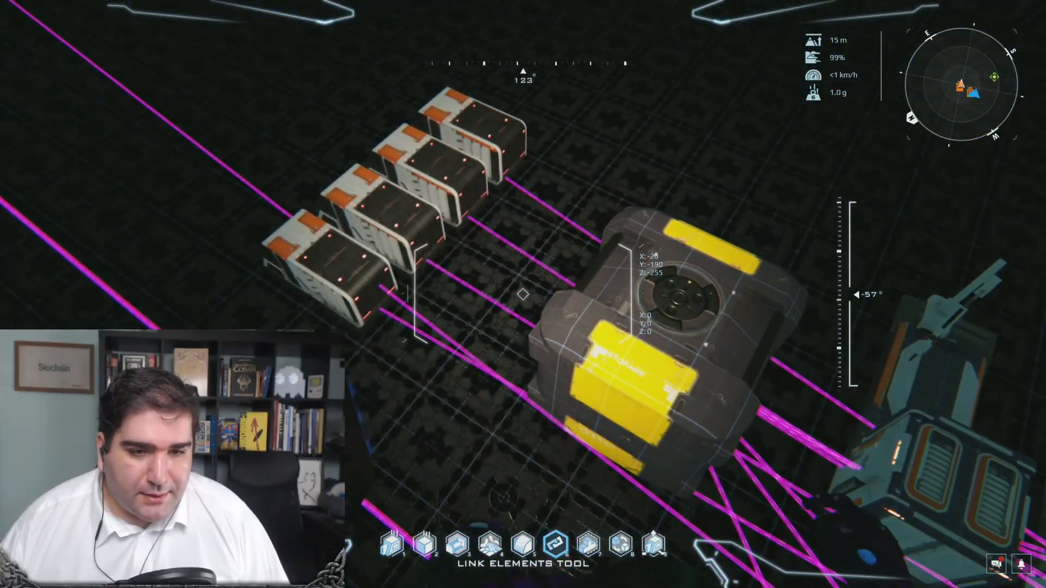
key("alt+Tab")
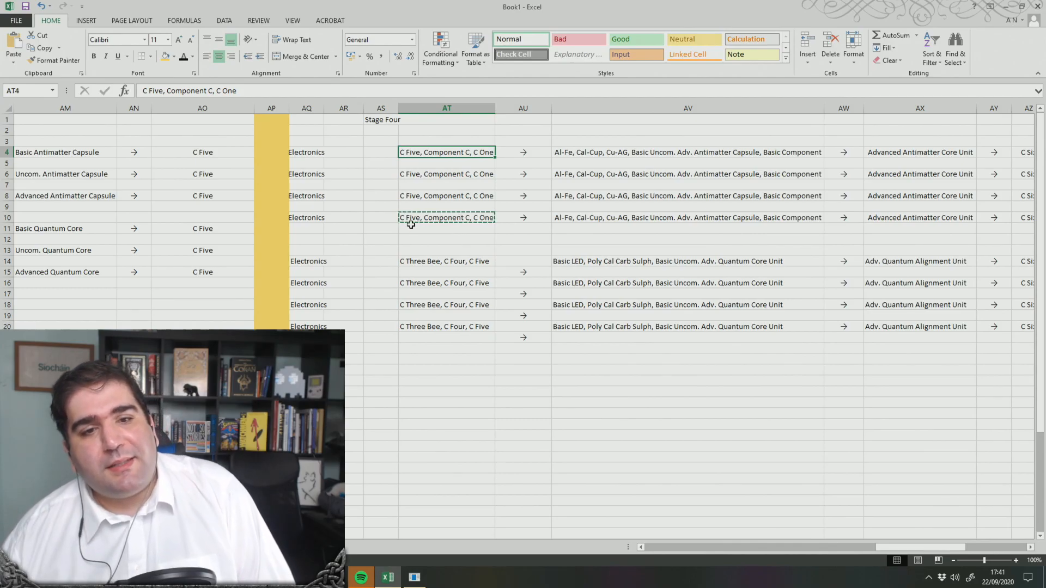
key("alt+Tab")
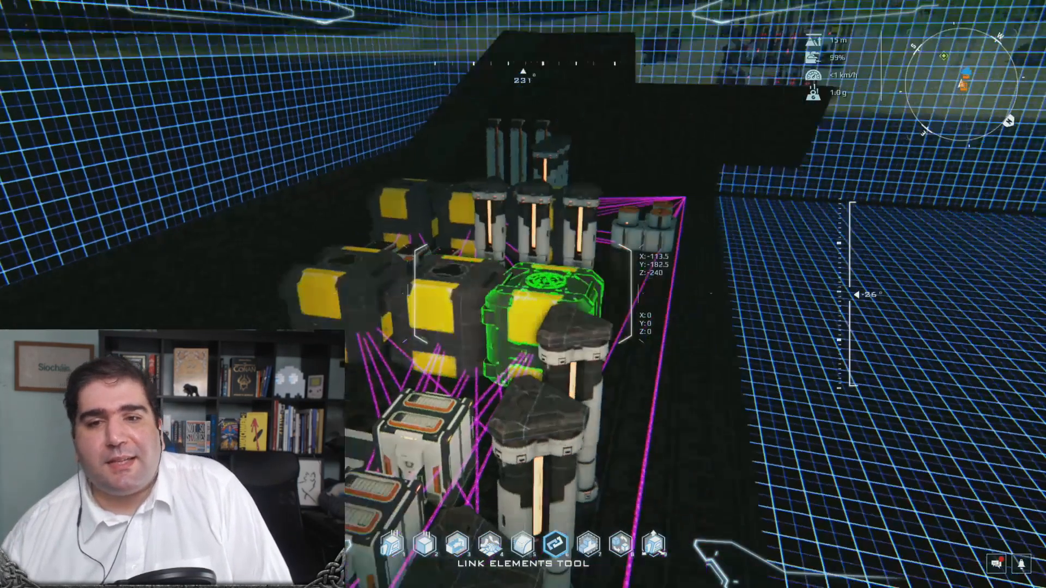
key("d")
key("space")
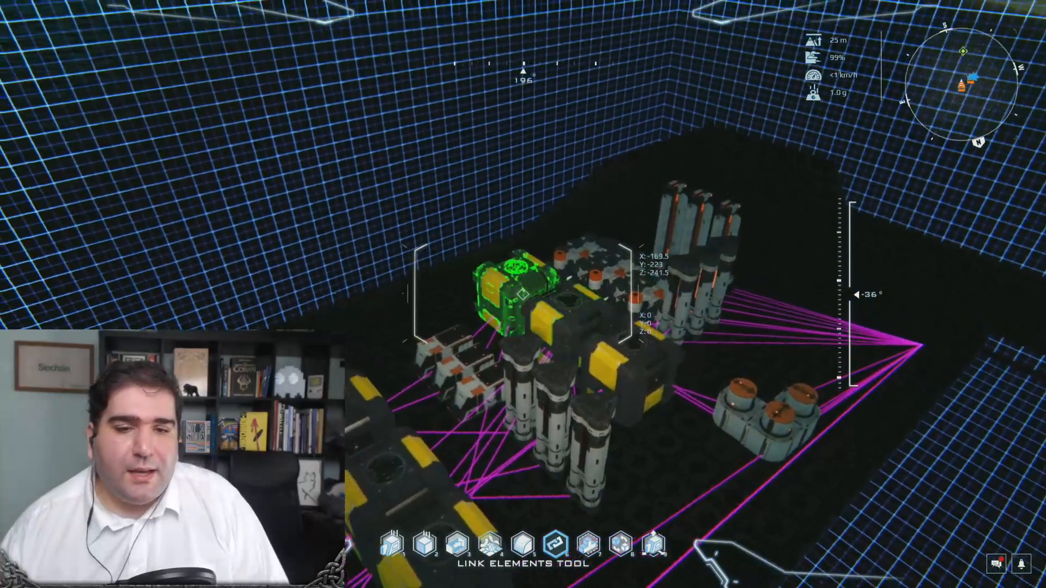